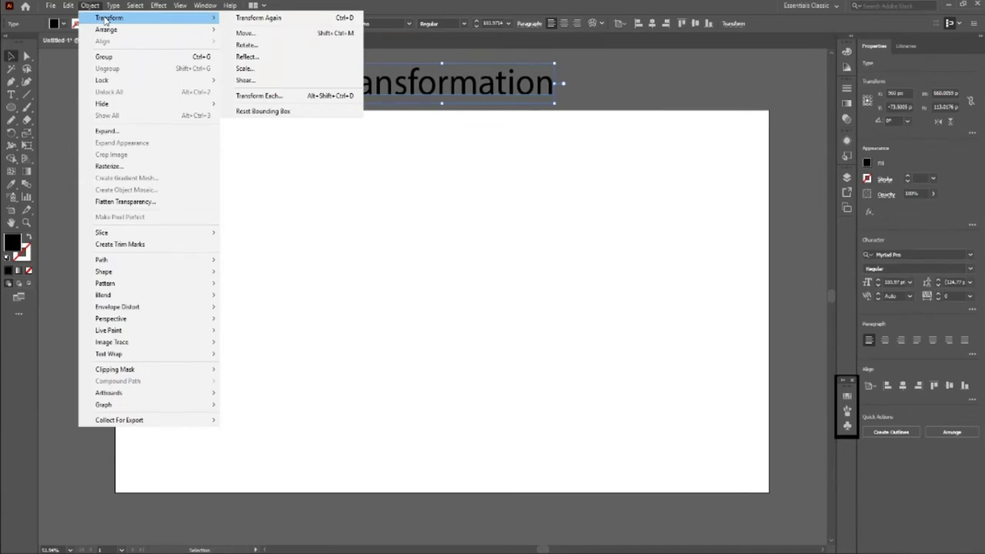
# - Dismiss the Object > Transform menu to reveal the blank 'Transformation' artboard
pyautogui.click(427, 254)
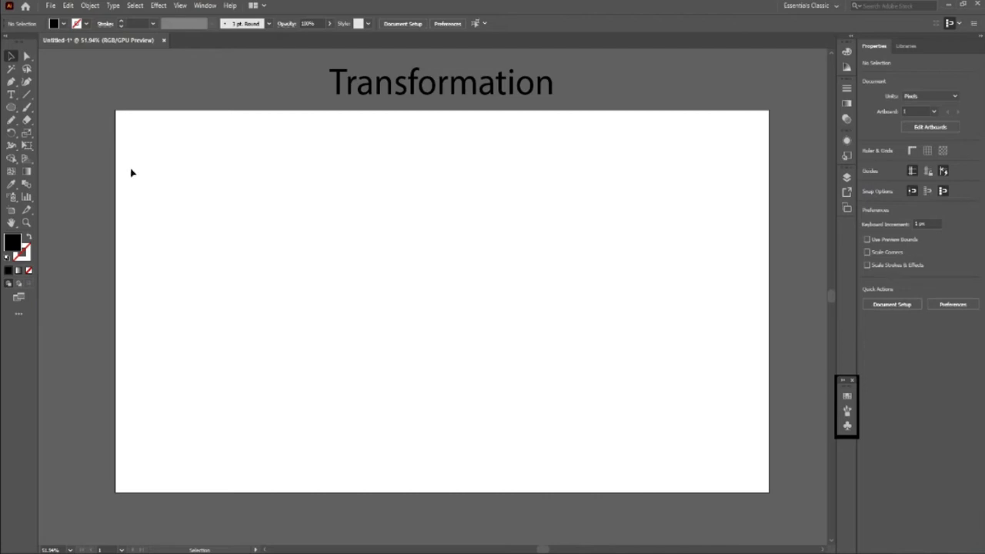
# - Draw a large black five-pointed star at the artboard centre with the Star tool
pyautogui.click(14, 110)
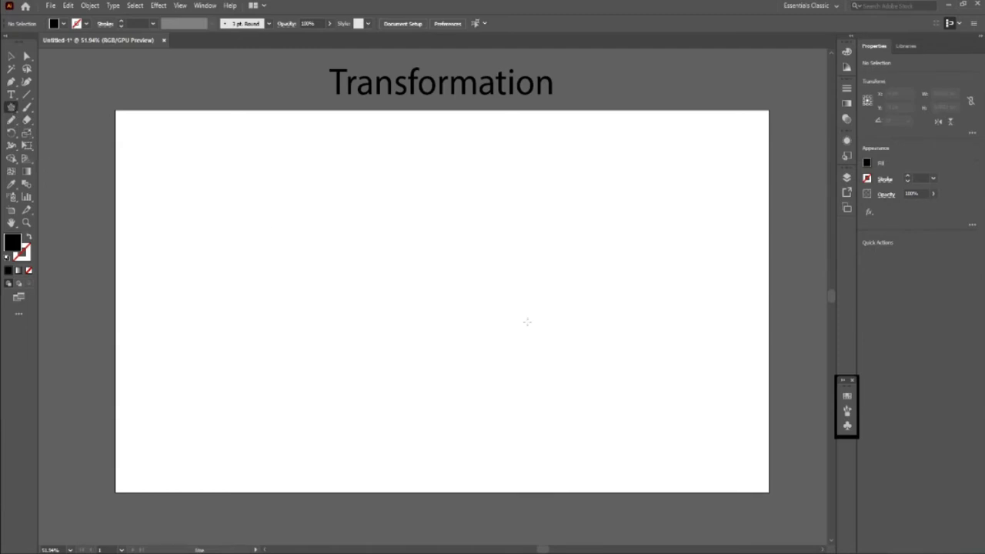
pyautogui.moveTo(442, 281); pyautogui.dragTo(499, 382)
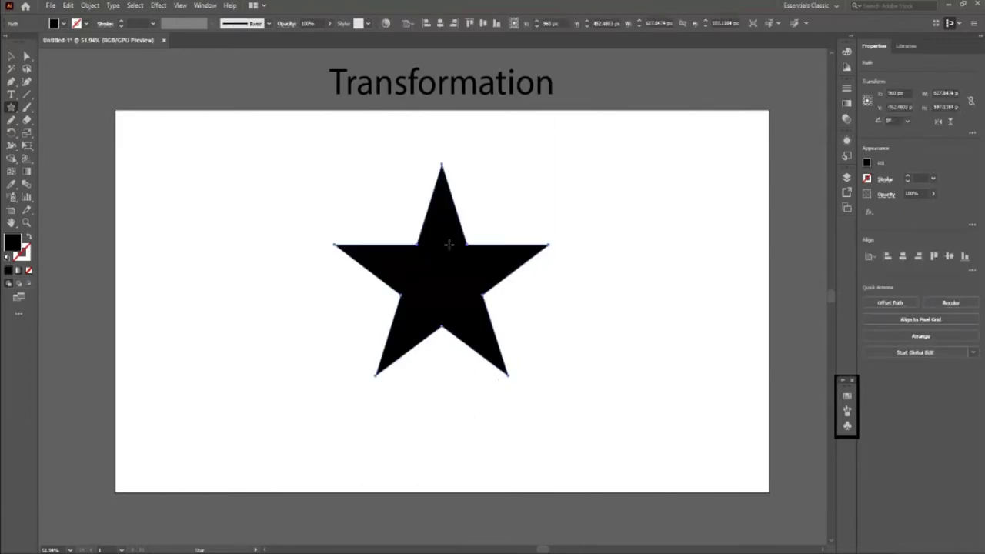
pyautogui.press('v')
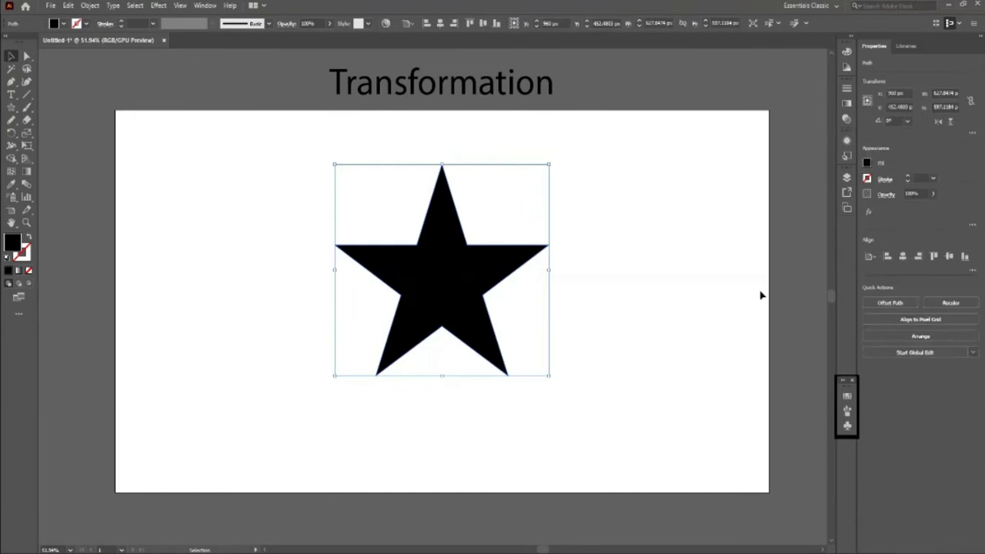
# - Apply a gradient fill to the star with a light green left stop and teal right stop
pyautogui.click(847, 103)
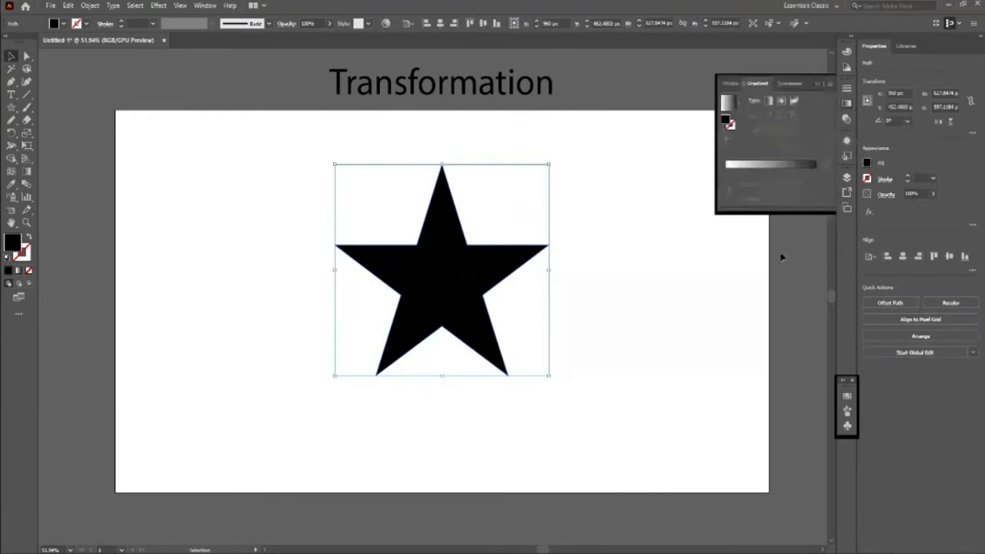
pyautogui.click(731, 166)
pyautogui.click(726, 185)
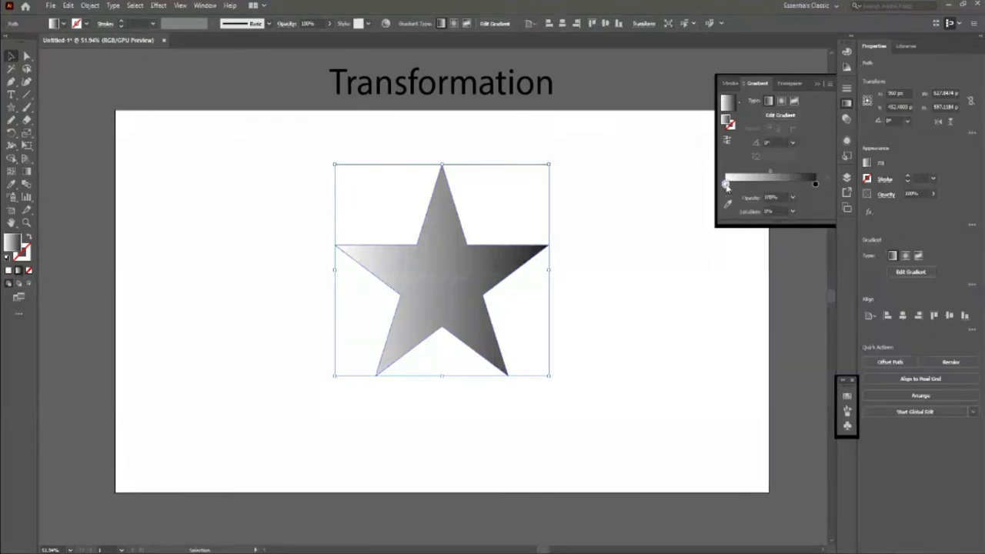
pyautogui.doubleClick(726, 185)
pyautogui.click(726, 229)
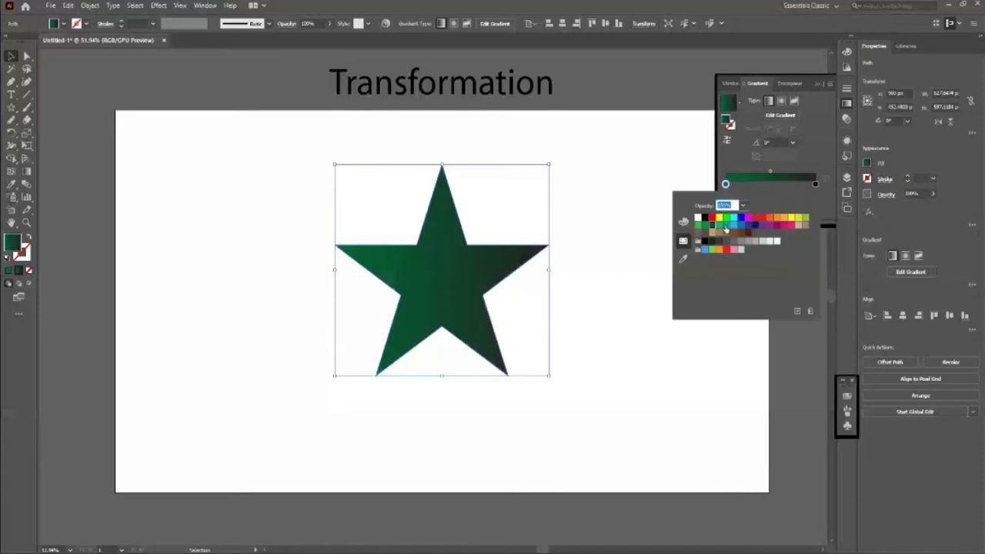
pyautogui.click(726, 229)
pyautogui.click(816, 184)
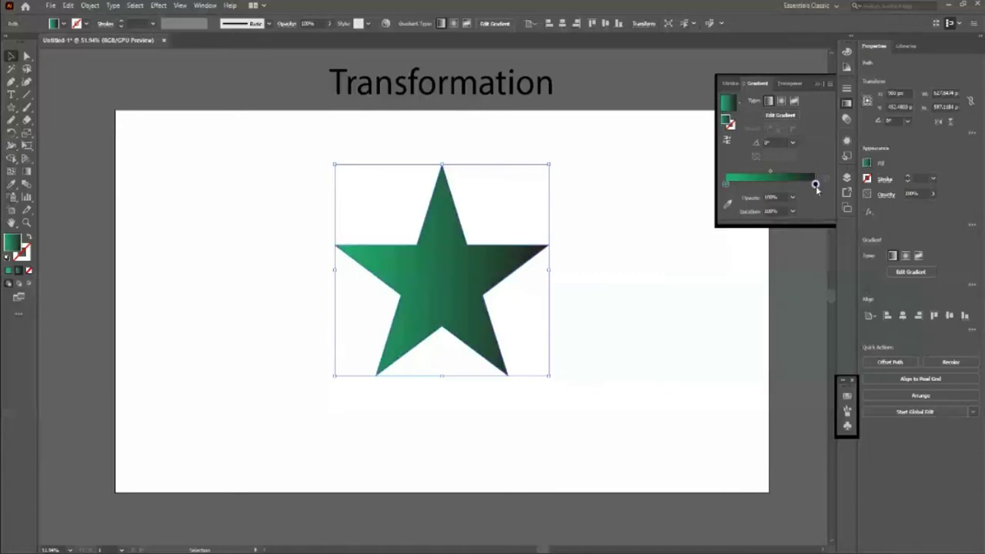
pyautogui.doubleClick(816, 185)
pyautogui.click(730, 228)
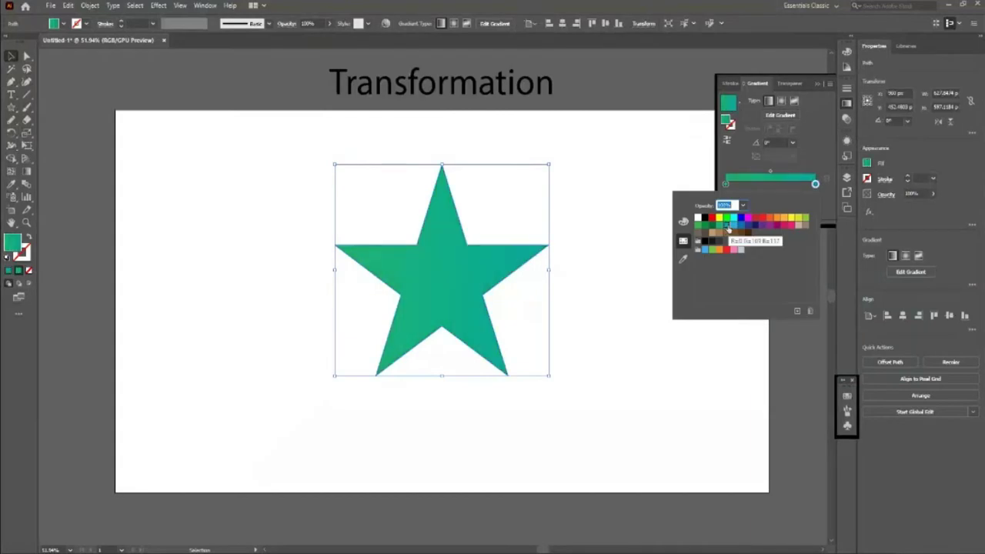
# - Change the left stop to dark green, make the gradient Radial, and reverse it so the centre is light
pyautogui.click(726, 185)
pyautogui.doubleClick(725, 186)
pyautogui.click(712, 225)
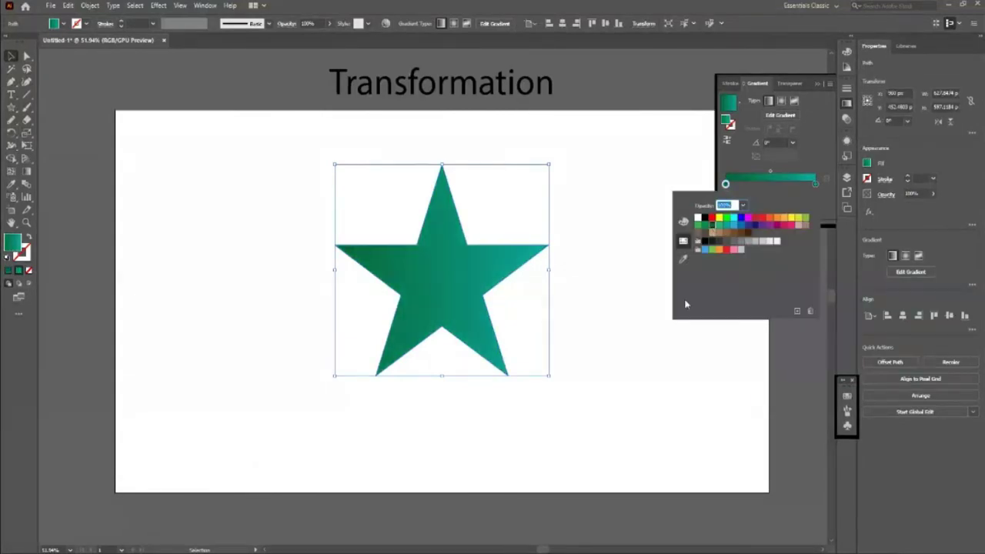
pyautogui.click(770, 123)
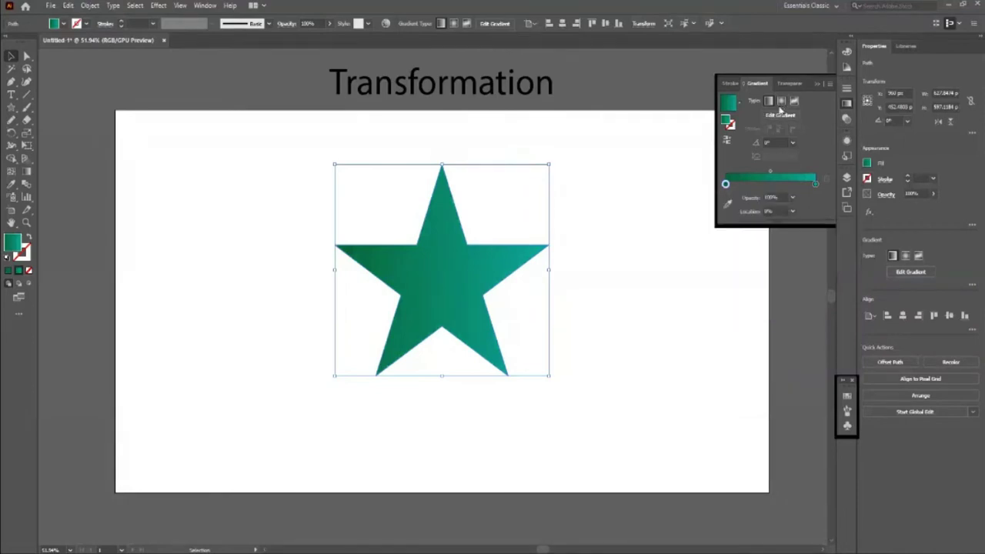
pyautogui.click(782, 102)
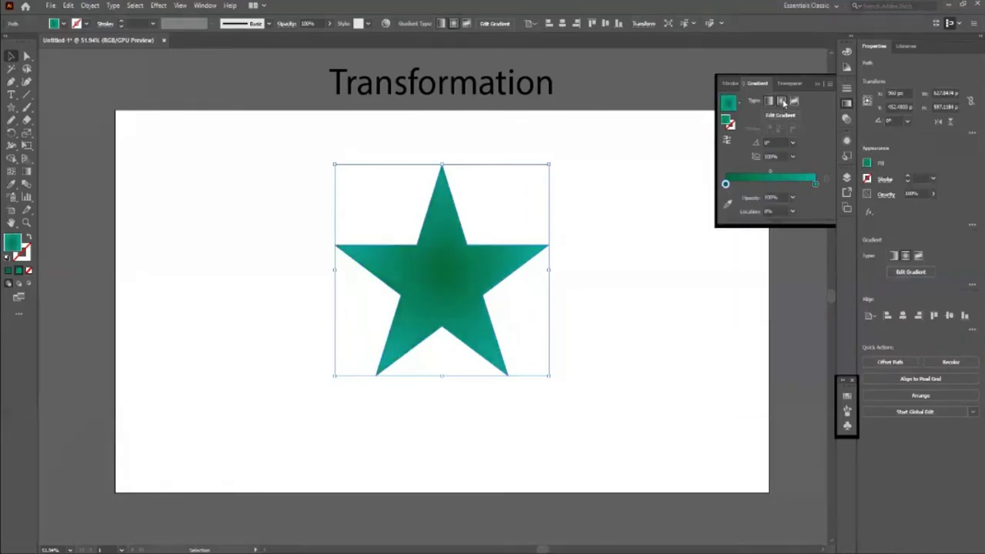
pyautogui.click(724, 143)
pyautogui.click(625, 371)
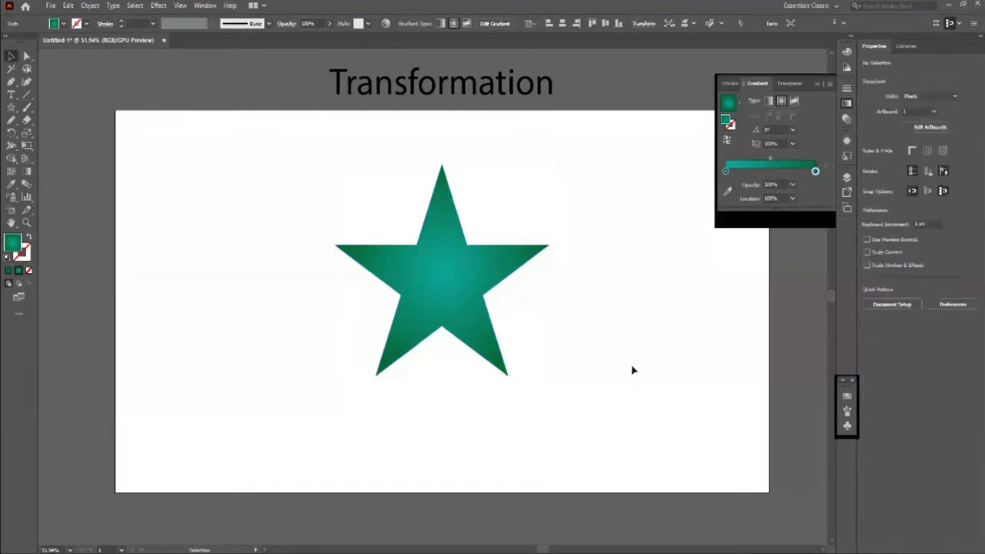
pyautogui.click(490, 339)
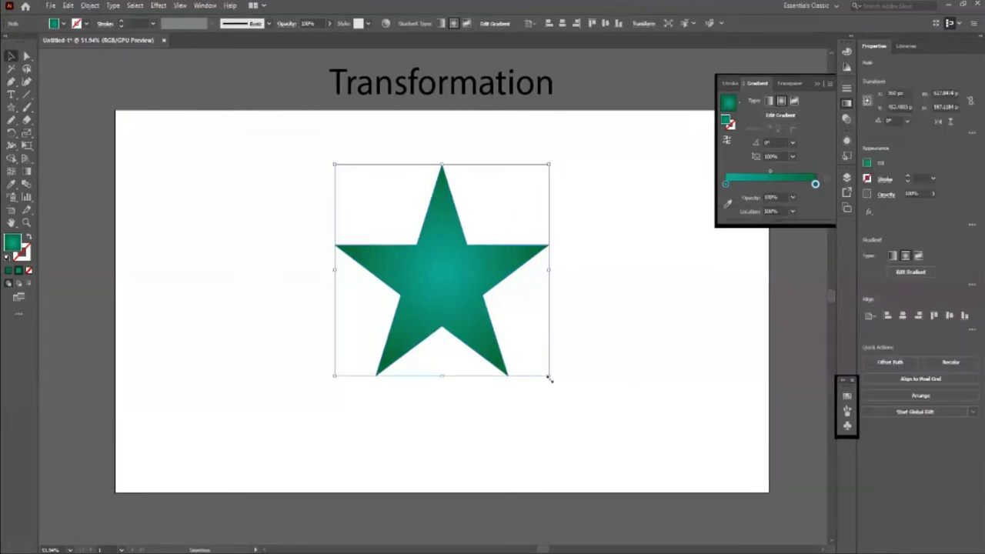
# - Enlarge the star from its centre, vertically centre it, and round its points and corners
pyautogui.moveTo(550, 377); pyautogui.dragTo(570, 402)
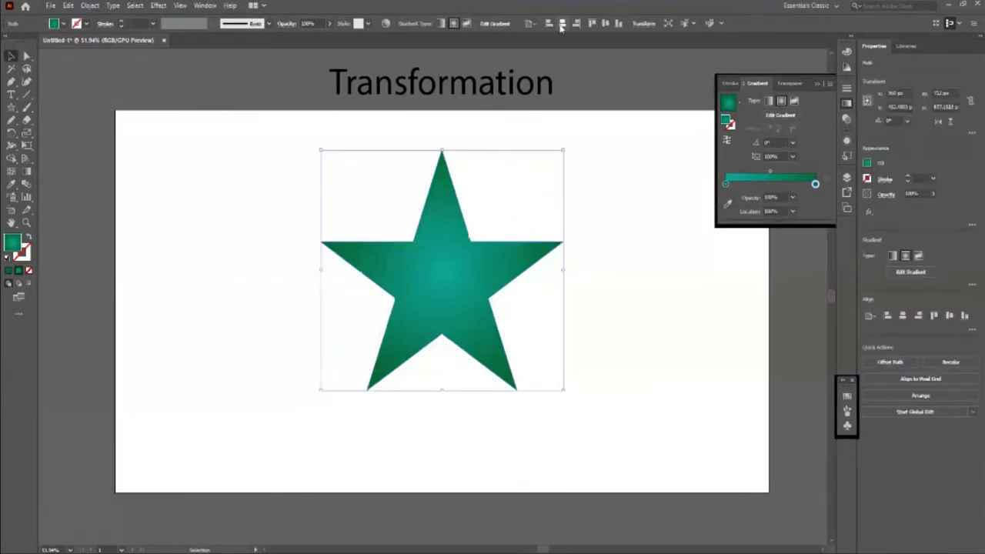
pyautogui.click(605, 23)
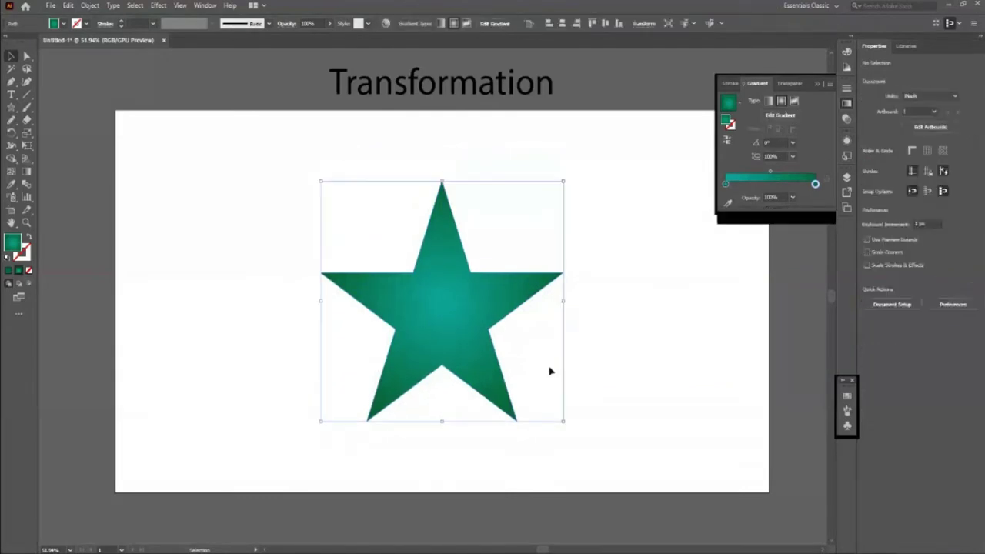
pyautogui.press('a')
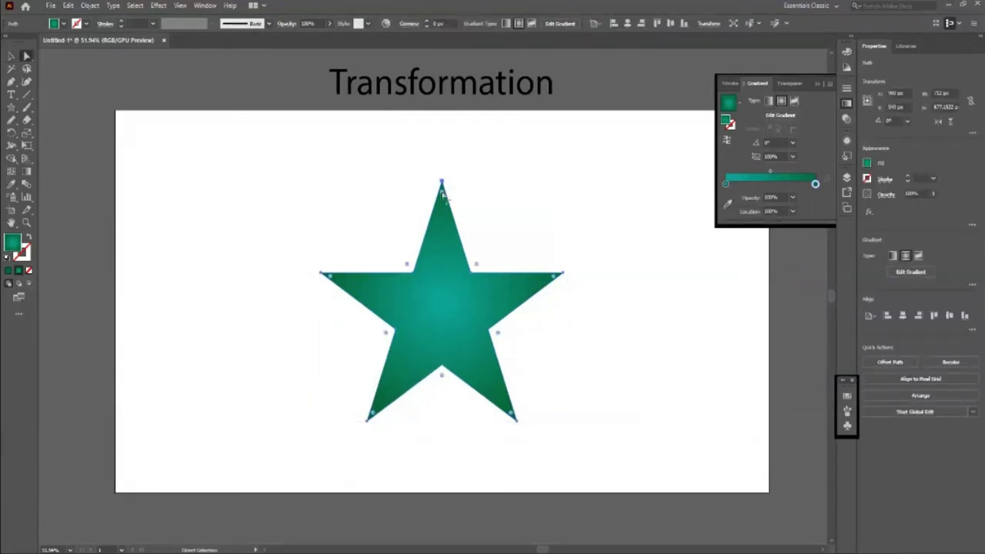
pyautogui.moveTo(443, 193); pyautogui.dragTo(443, 201)
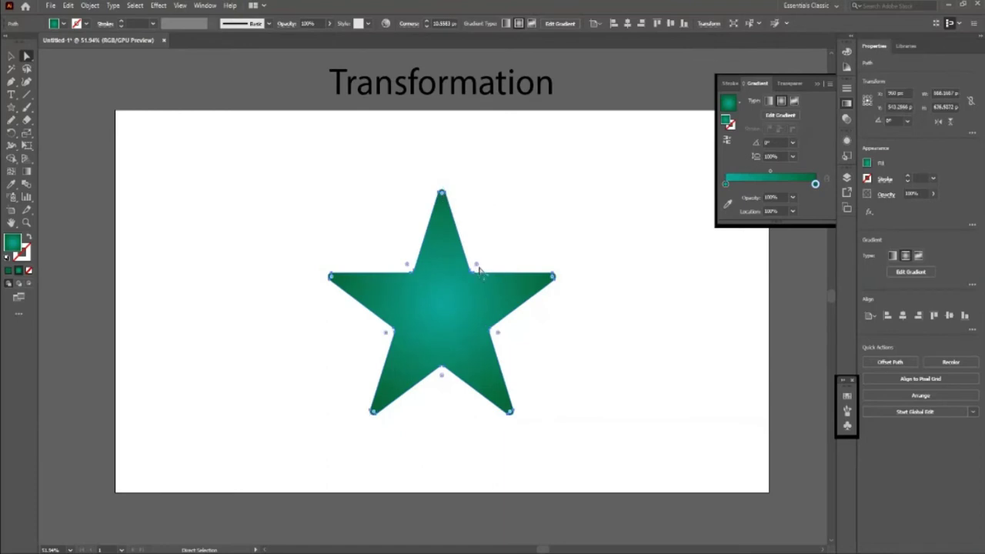
pyautogui.moveTo(478, 269); pyautogui.dragTo(487, 280)
pyautogui.hotkey('ctrl', 'z')
pyautogui.click(635, 383)
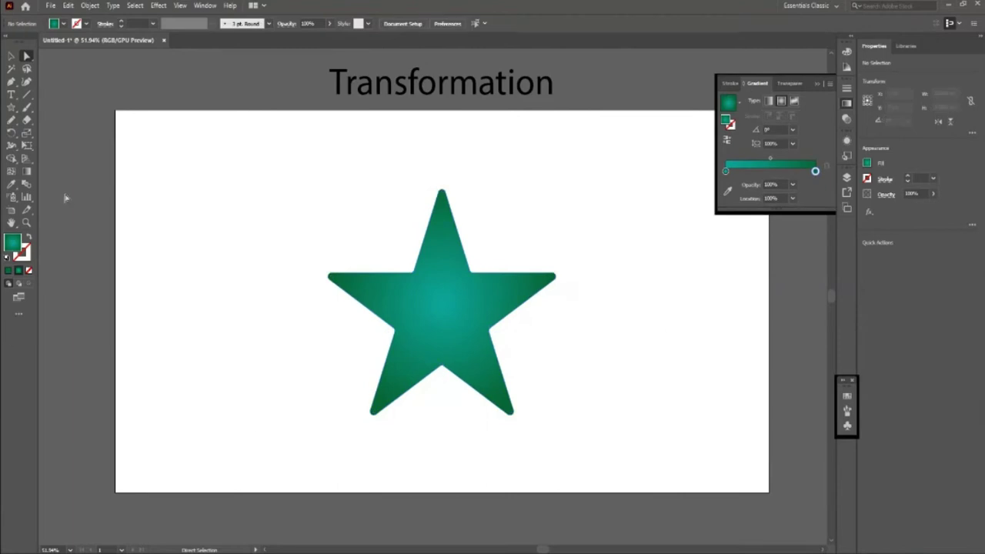
pyautogui.click(12, 56)
pyautogui.click(429, 347)
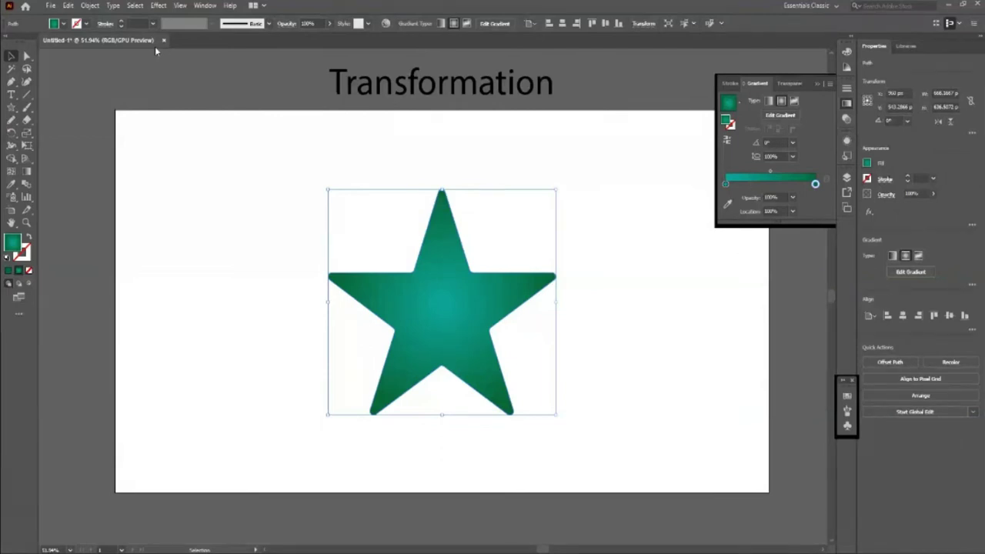
# - Reverse the star's gradient so its centre is dark green and its tips teal
pyautogui.click(727, 141)
pyautogui.click(638, 375)
pyautogui.click(473, 378)
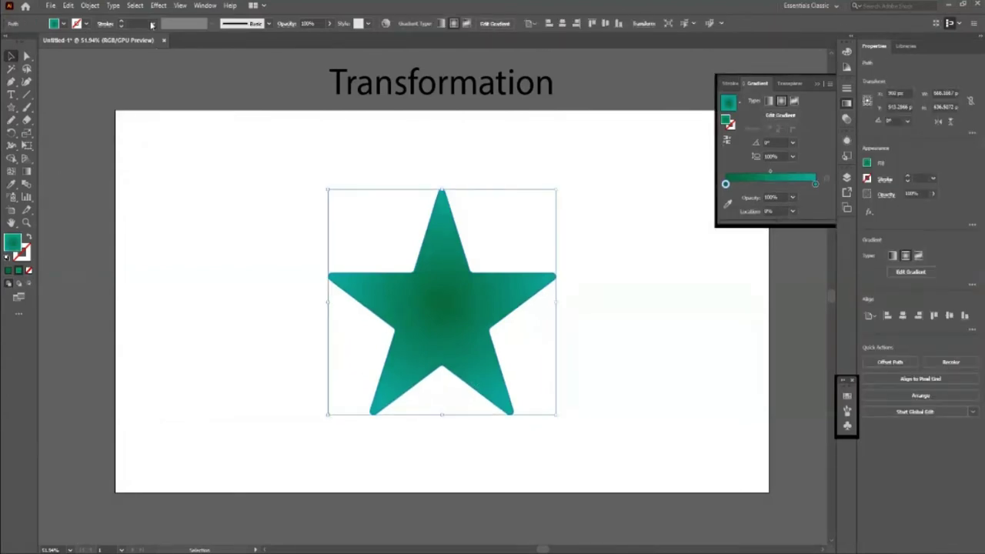
pyautogui.click(90, 5)
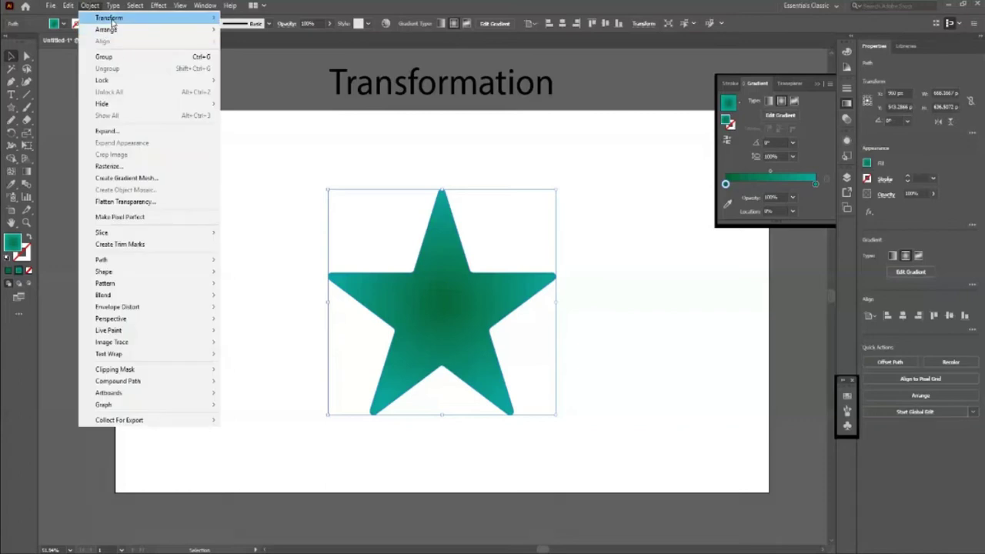
pyautogui.moveTo(123, 18)
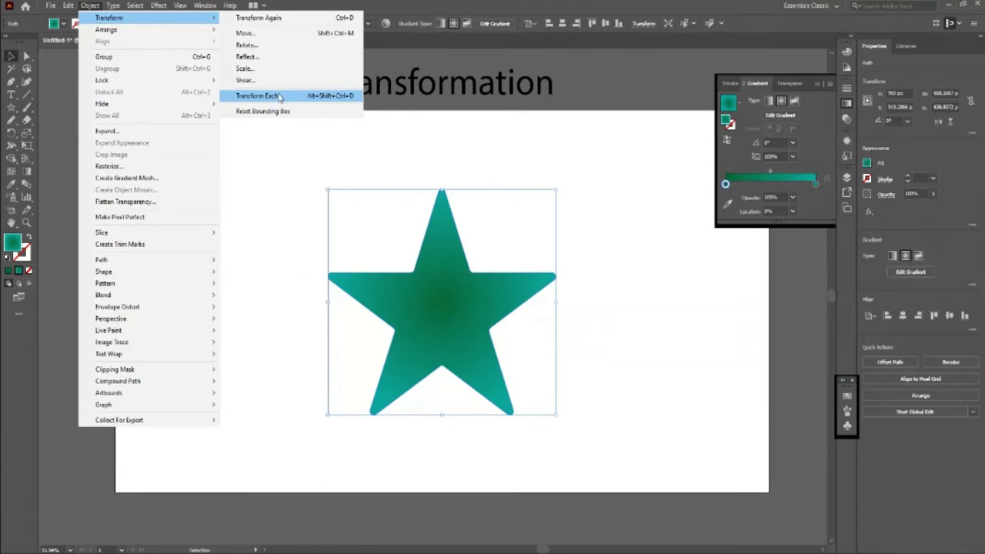
# - Open Object > Transform > Transform Each and move its dialog clear of the star
pyautogui.click(280, 97)
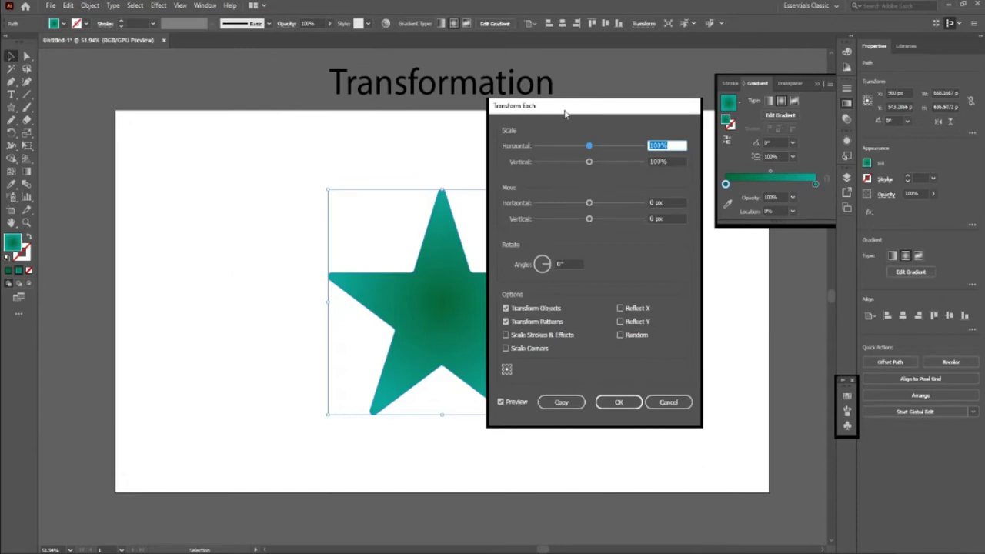
pyautogui.moveTo(564, 113); pyautogui.dragTo(650, 98)
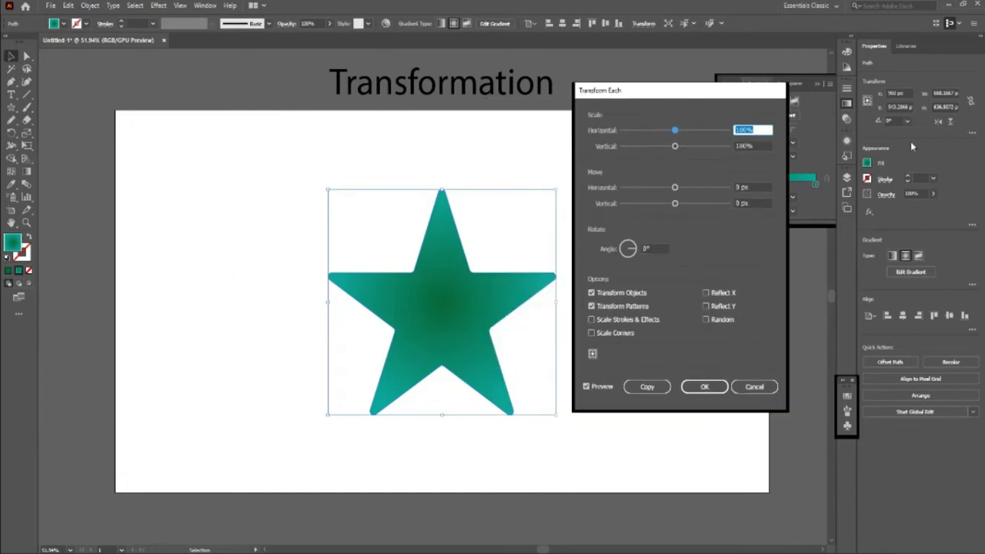
pyautogui.moveTo(638, 98); pyautogui.dragTo(631, 141)
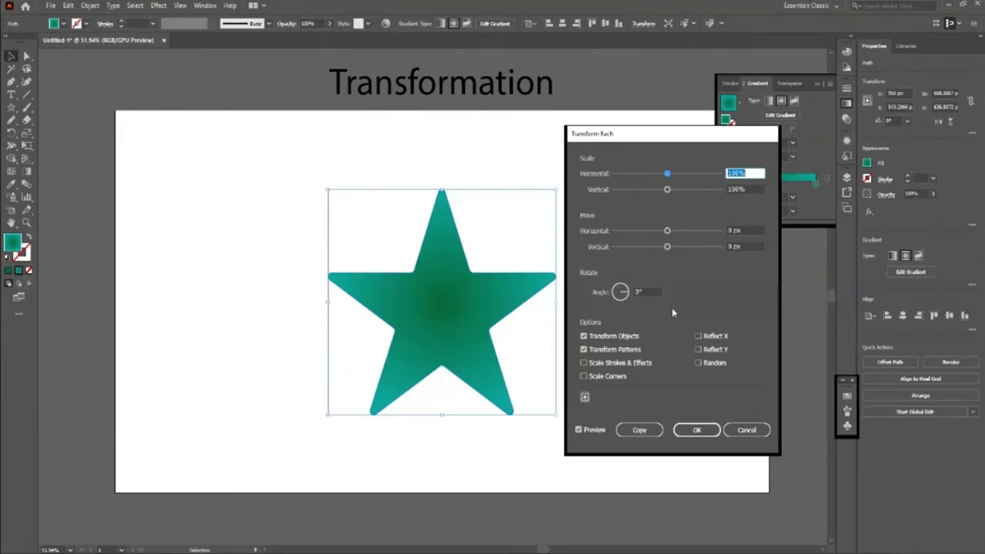
# - Set the Transform Each rotation angle to 25° and make a rotated copy of the star
pyautogui.click(629, 294)
pyautogui.write('25')
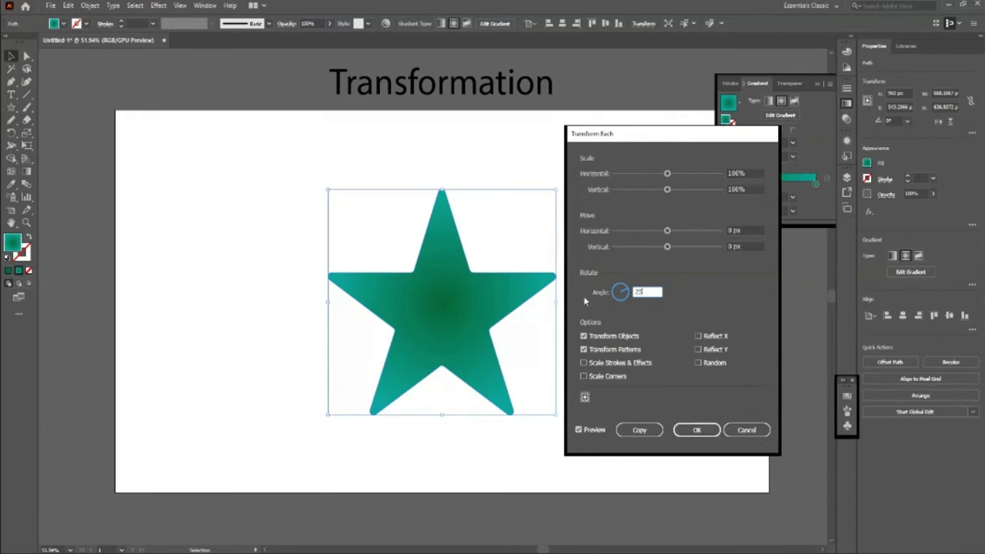
pyautogui.click(644, 431)
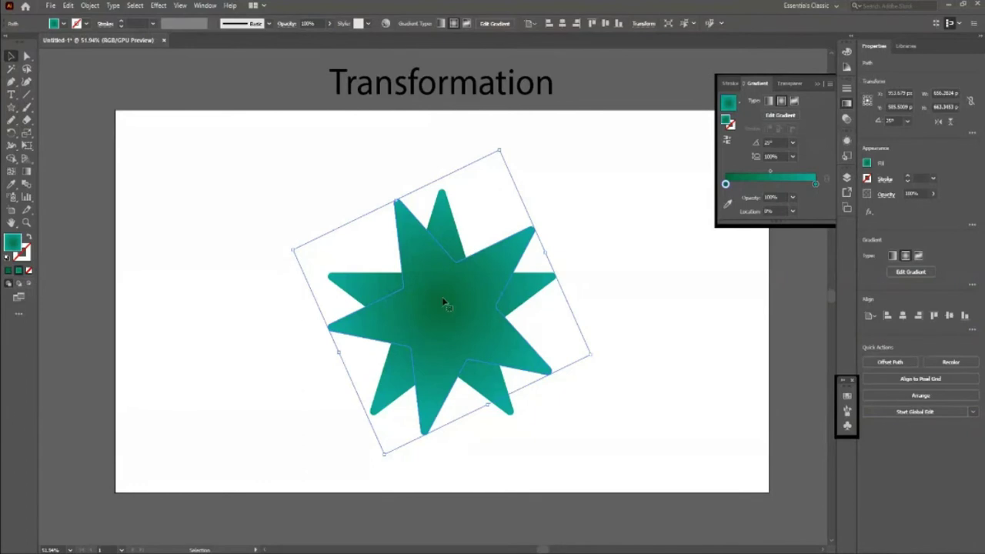
# - Repeat the 25° rotated copy several more times with Ctrl+D to build a dense toothed flower
pyautogui.click(91, 6)
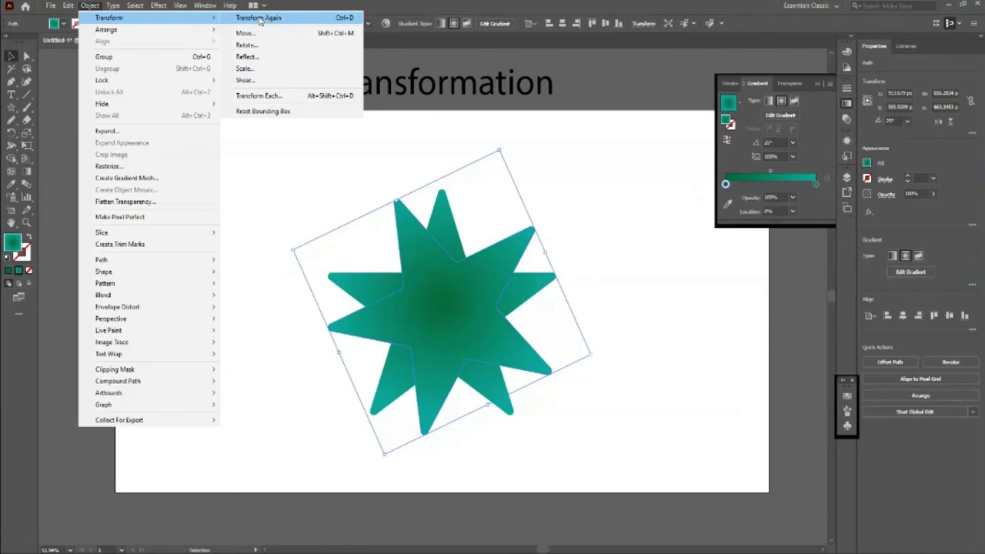
pyautogui.click(260, 18)
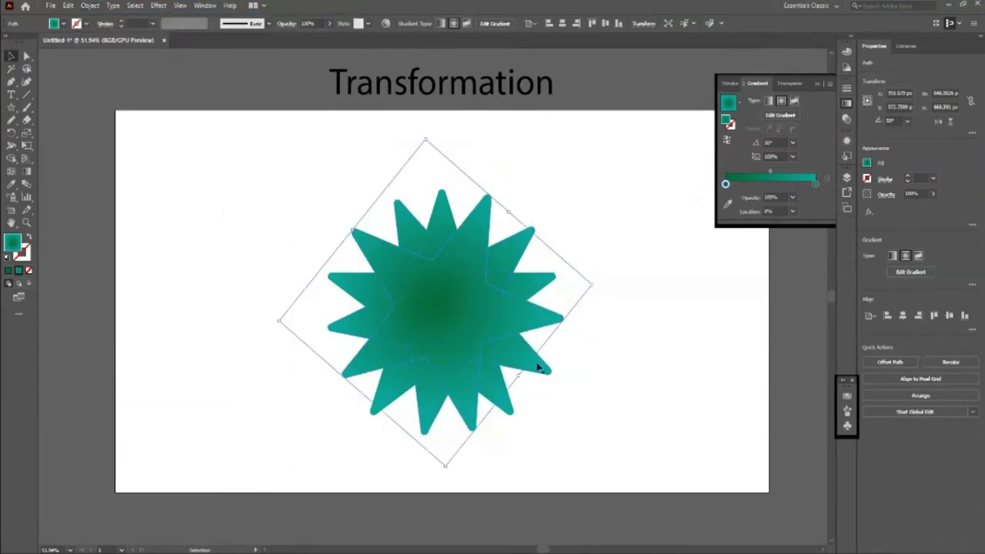
pyautogui.press('a')
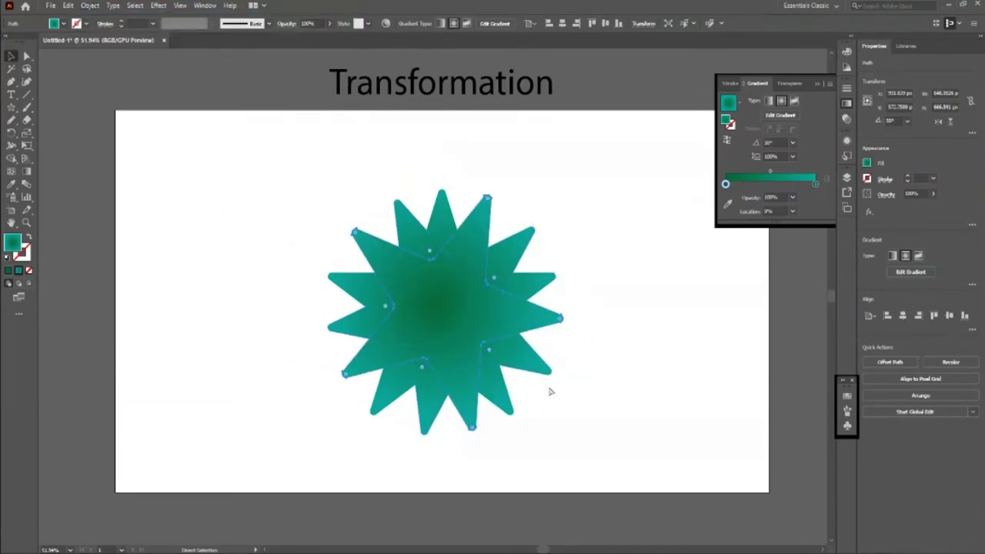
pyautogui.hotkey('ctrl', 'd')
pyautogui.hotkey('ctrl', 'd')
pyautogui.hotkey('ctrl', 'd')
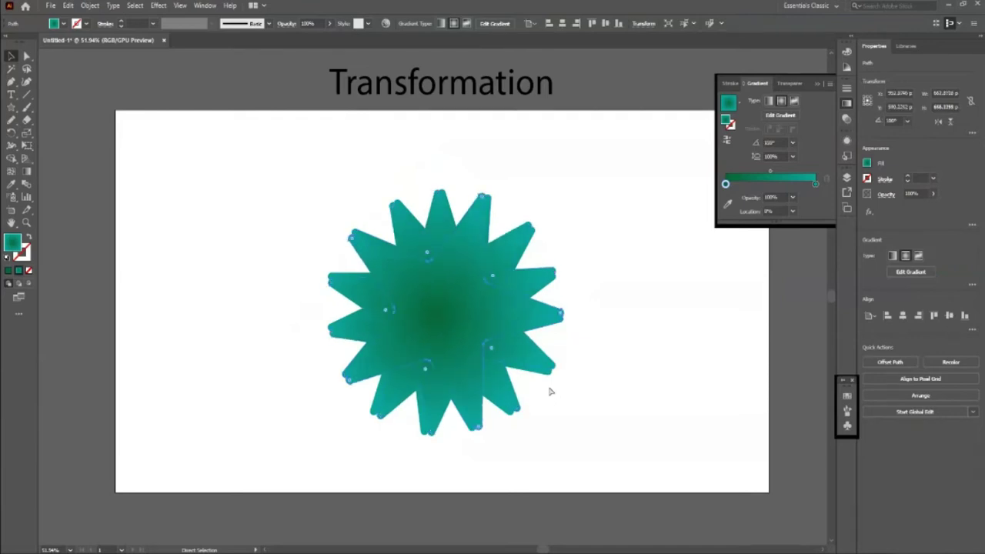
pyautogui.hotkey('ctrl', 'd')
pyautogui.hotkey('ctrl', 'd')
pyautogui.hotkey('ctrl', 'd')
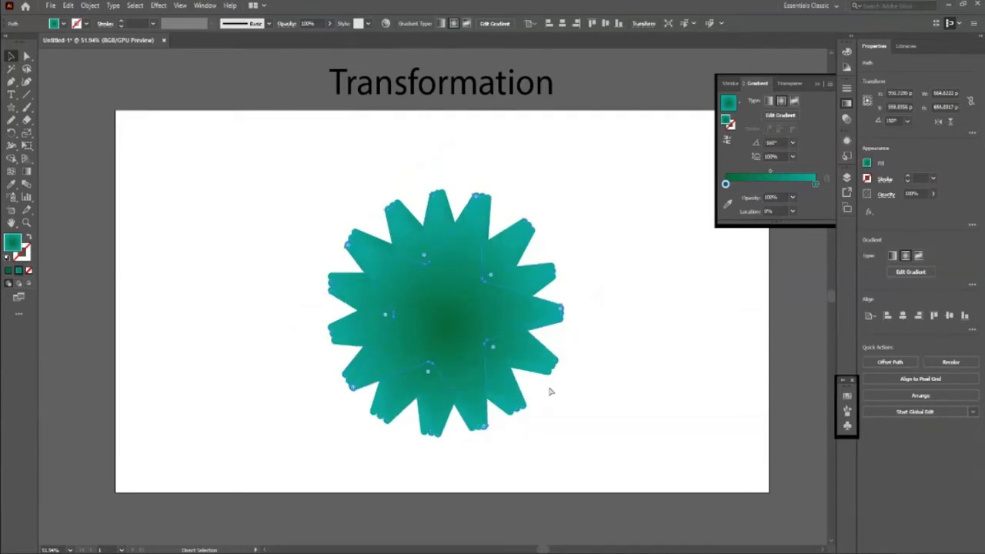
pyautogui.hotkey('ctrl', 'd')
pyautogui.hotkey('ctrl', 'd')
pyautogui.hotkey('ctrl', 'd')
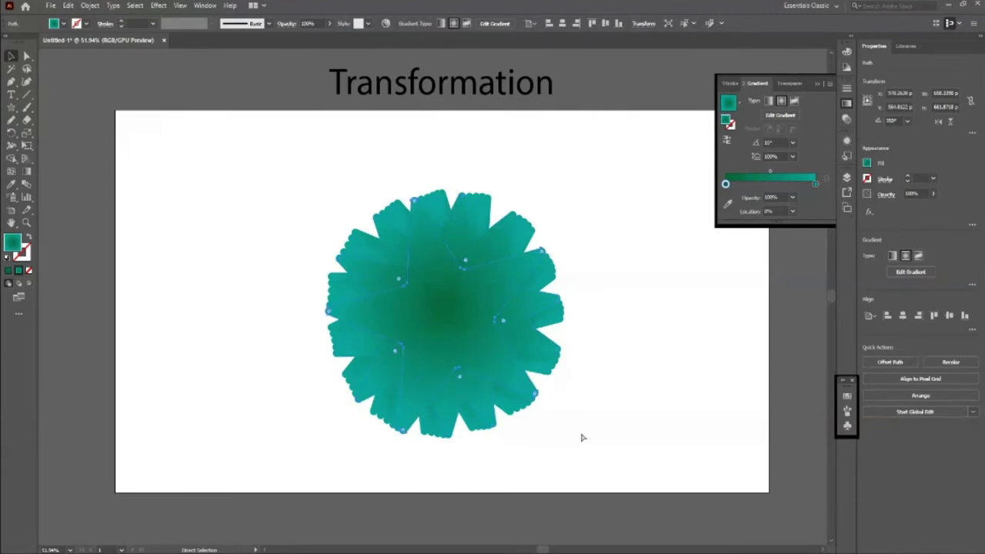
pyautogui.hotkey('ctrl', 'd')
pyautogui.press('v')
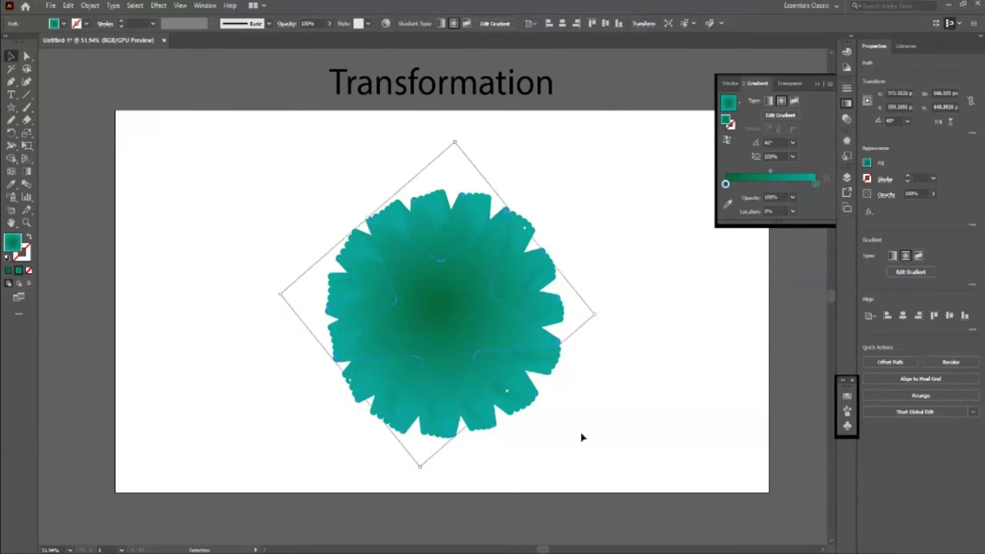
pyautogui.click(582, 438)
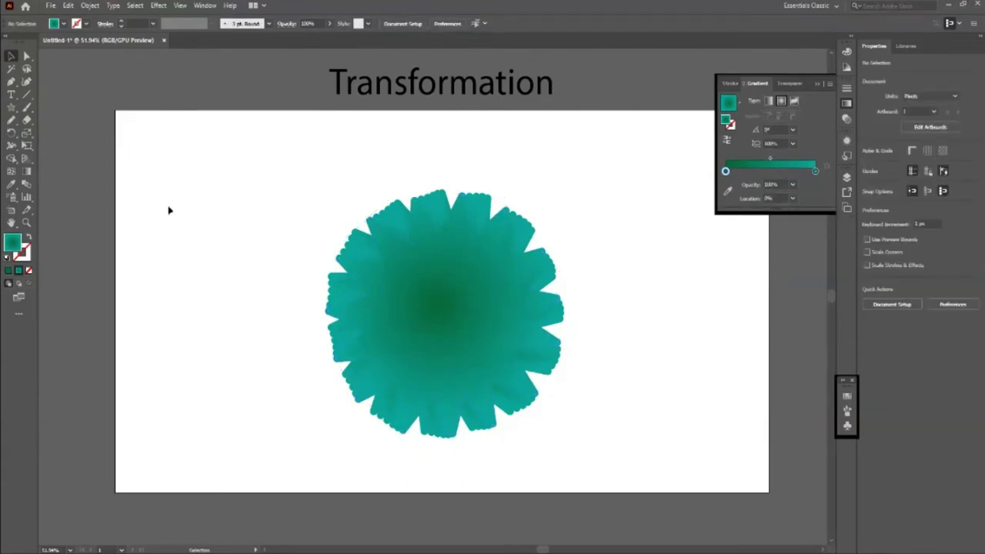
# - Move the toothed flower to the artboard's left edge
pyautogui.moveTo(269, 194); pyautogui.dragTo(593, 468)
pyautogui.moveTo(507, 349); pyautogui.dragTo(208, 327)
pyautogui.click(143, 318)
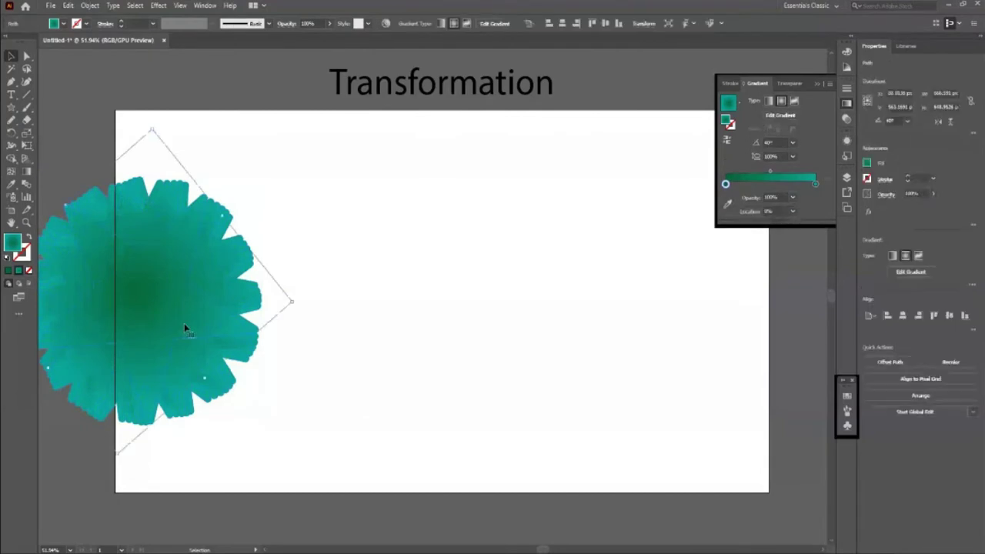
# - Draw a new five-pointed star in the middle of the artboard
pyautogui.click(438, 327)
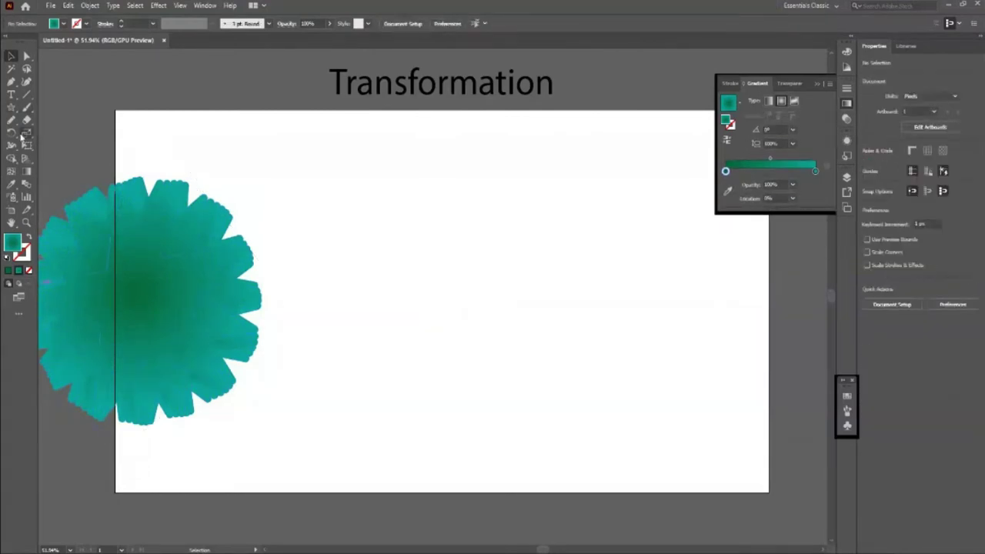
pyautogui.click(11, 106)
pyautogui.moveTo(463, 272); pyautogui.dragTo(512, 393)
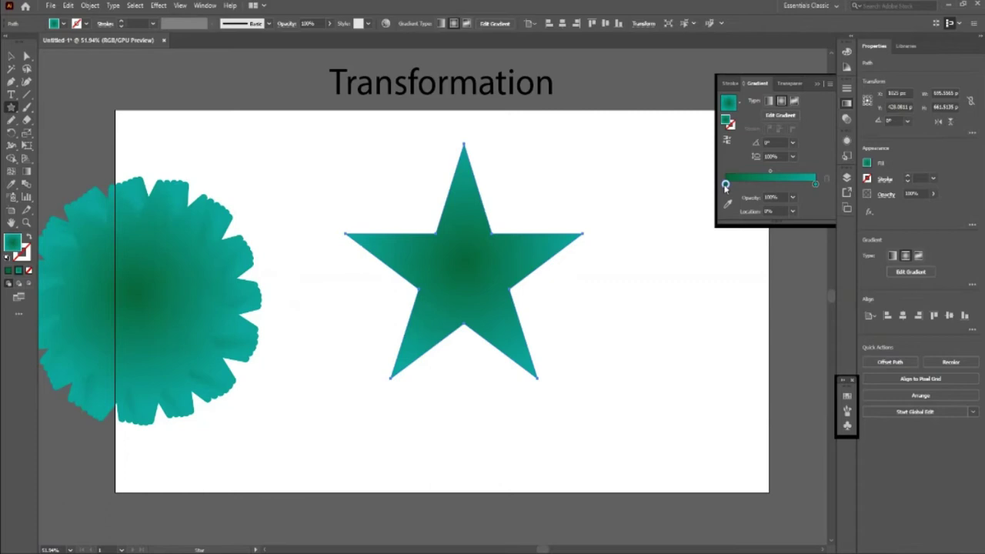
# - Recolour the new star's gradient from teal to blue and switch it to Linear
pyautogui.doubleClick(725, 184)
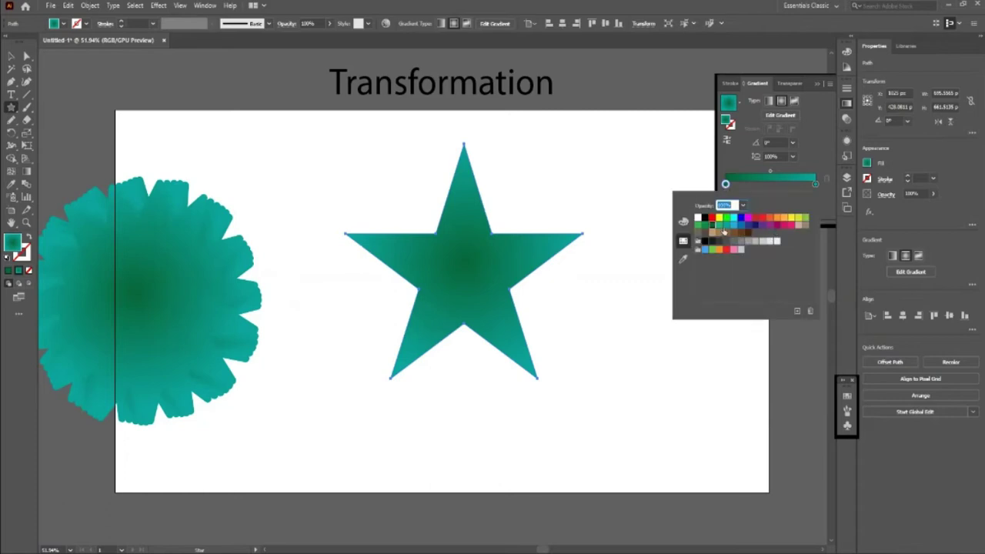
pyautogui.click(725, 227)
pyautogui.click(816, 185)
pyautogui.doubleClick(816, 185)
pyautogui.click(742, 227)
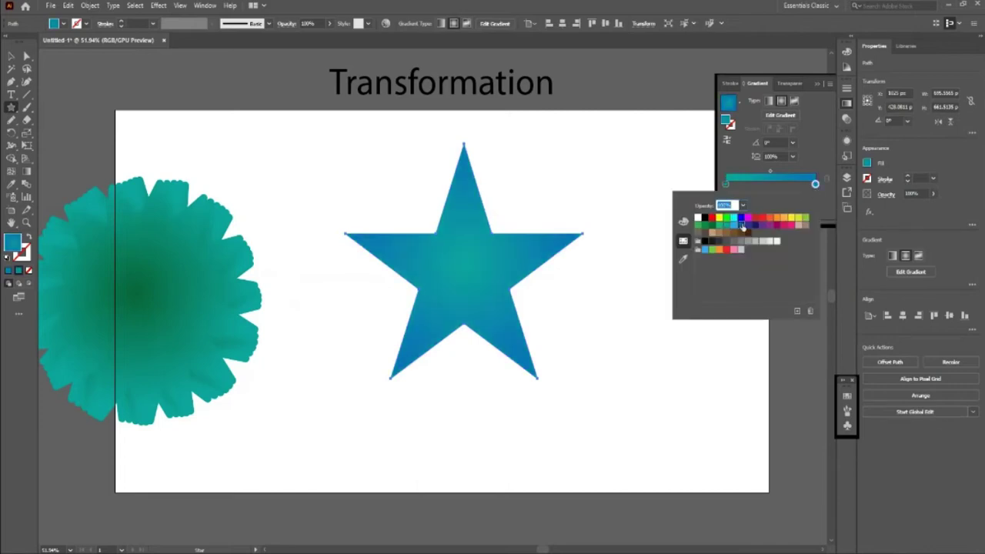
pyautogui.click(10, 55)
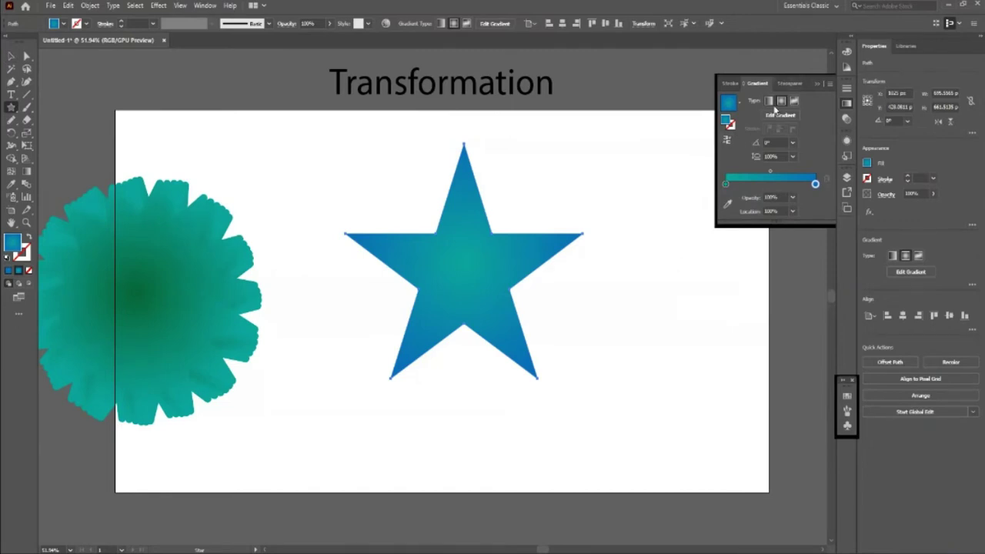
pyautogui.click(769, 101)
pyautogui.click(10, 56)
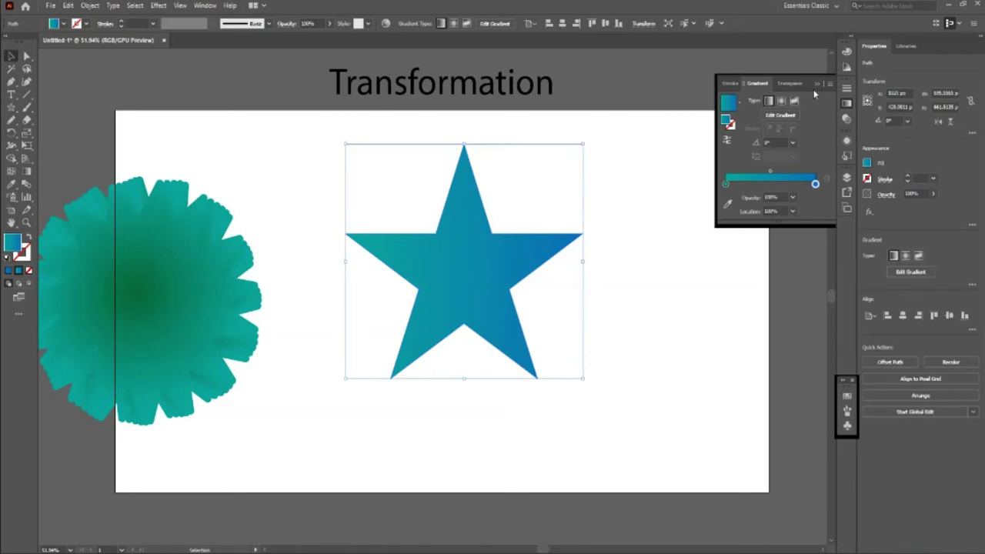
pyautogui.click(846, 103)
# - Shift the teal-to-blue star further right of centre on the artboard
pyautogui.hotkey('shift', 'Left')
pyautogui.hotkey('shift', 'Left')
pyautogui.hotkey('shift', 'Left')
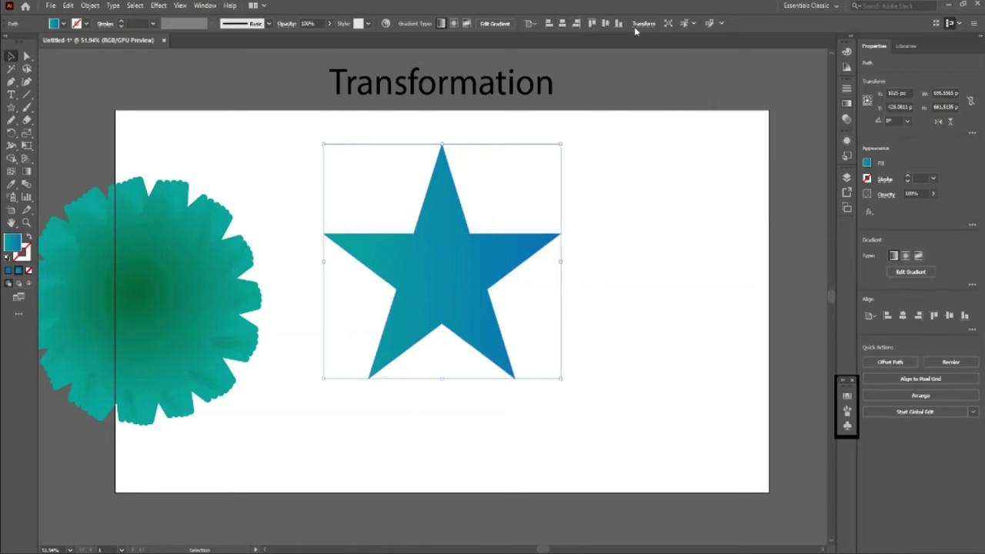
pyautogui.hotkey('shift', 'Down')
pyautogui.hotkey('shift', 'Down')
pyautogui.hotkey('shift', 'Down')
pyautogui.click(622, 379)
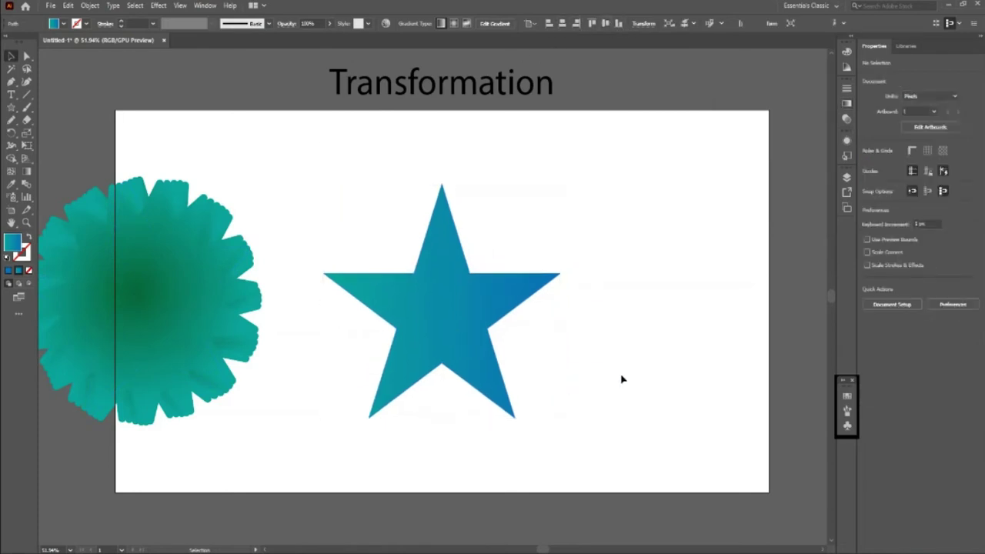
pyautogui.moveTo(470, 364); pyautogui.dragTo(561, 356)
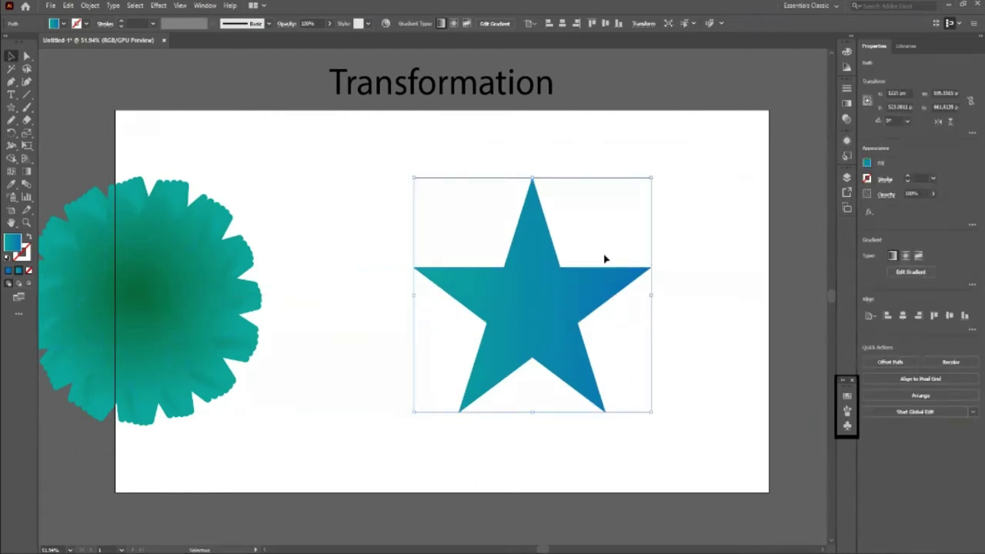
# - Round all of the star's points and inner corners, then reselect the star
pyautogui.press('a')
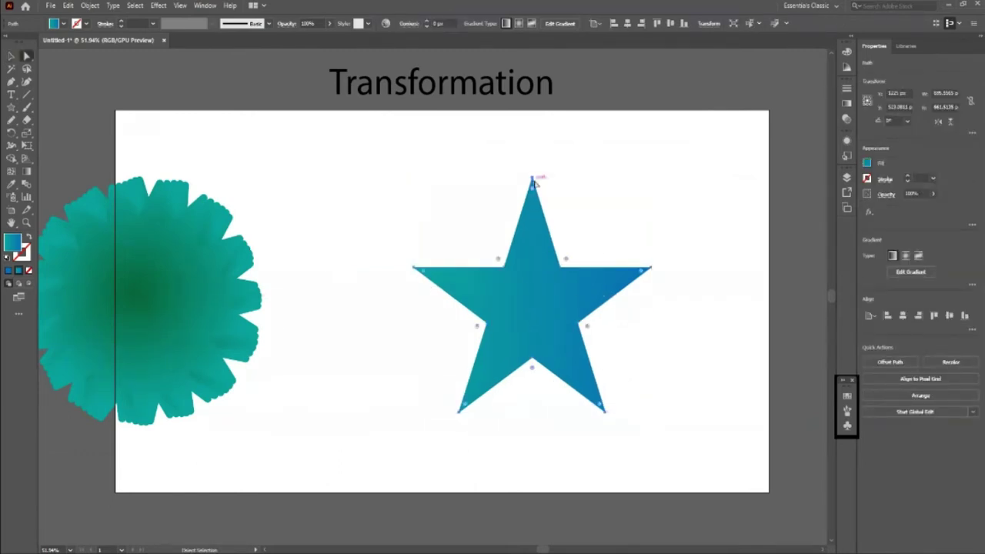
pyautogui.moveTo(533, 192); pyautogui.dragTo(548, 205)
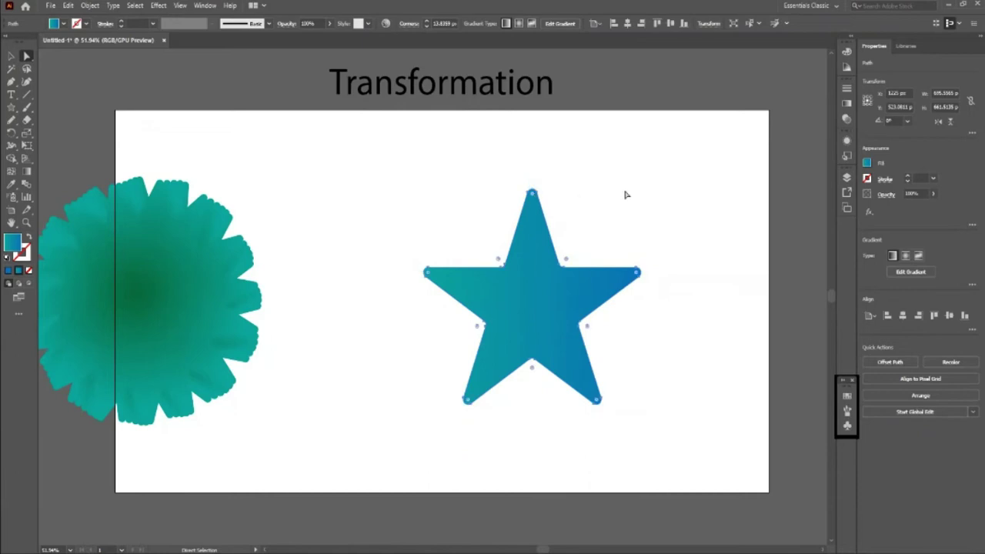
pyautogui.click(369, 232)
pyautogui.press('v')
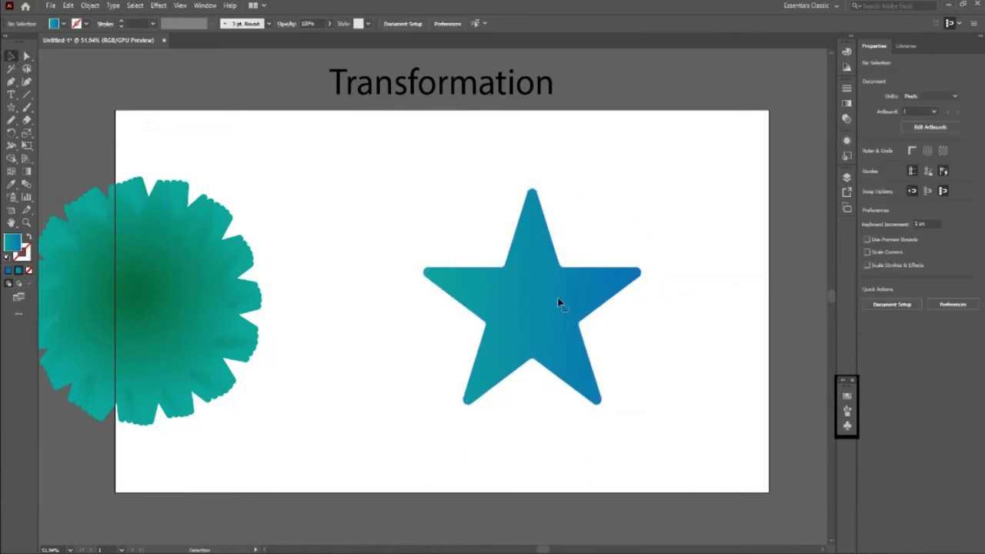
pyautogui.click(557, 297)
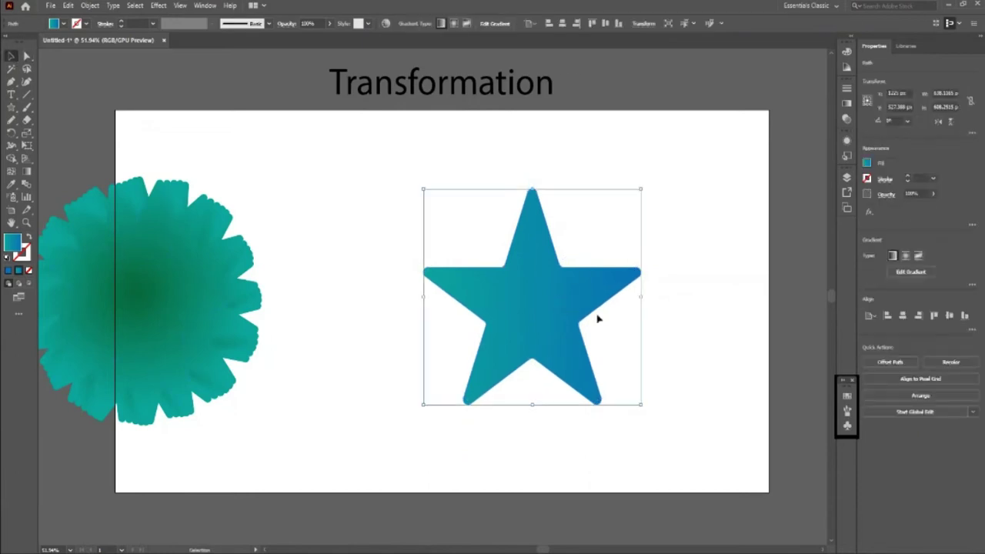
# - Preview the star in Transform Each at 80% horizontal and vertical scale, rotated 25°
pyautogui.click(92, 6)
pyautogui.moveTo(108, 17)
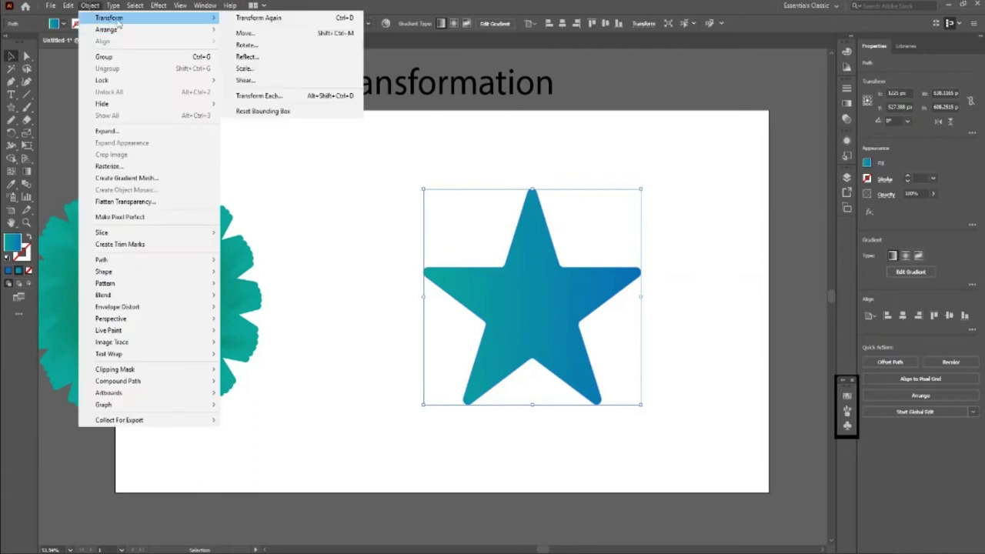
pyautogui.click(259, 95)
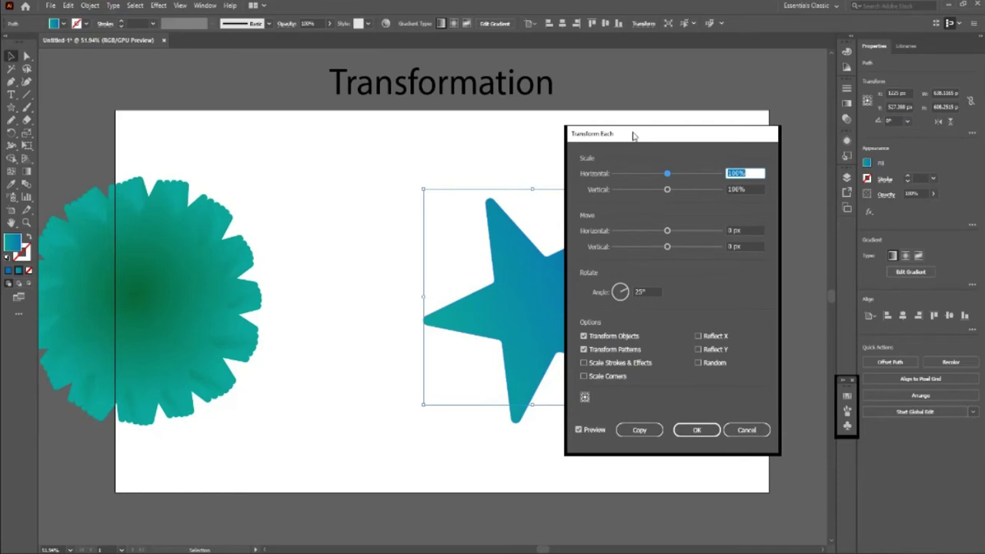
pyautogui.moveTo(632, 135); pyautogui.dragTo(712, 89)
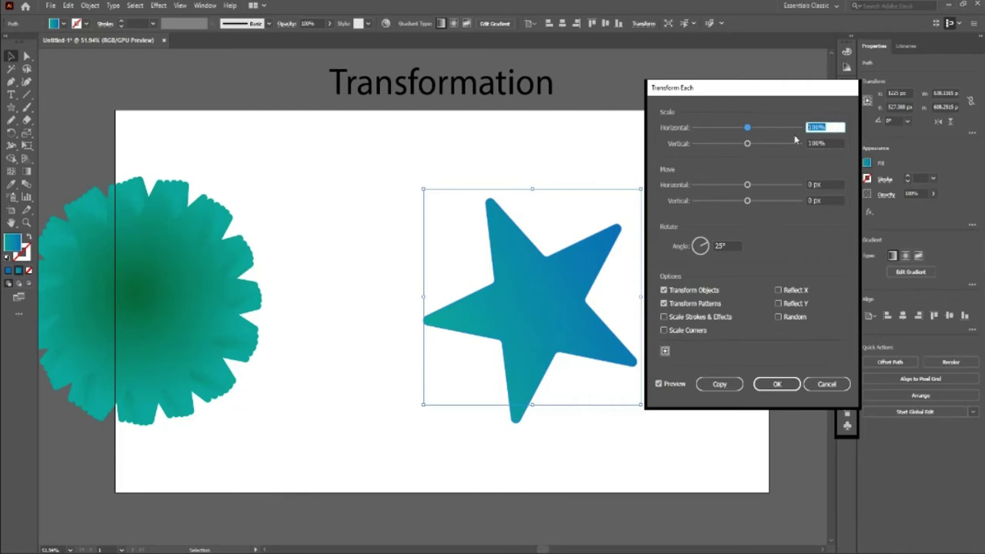
pyautogui.write('80')
pyautogui.press('Tab')
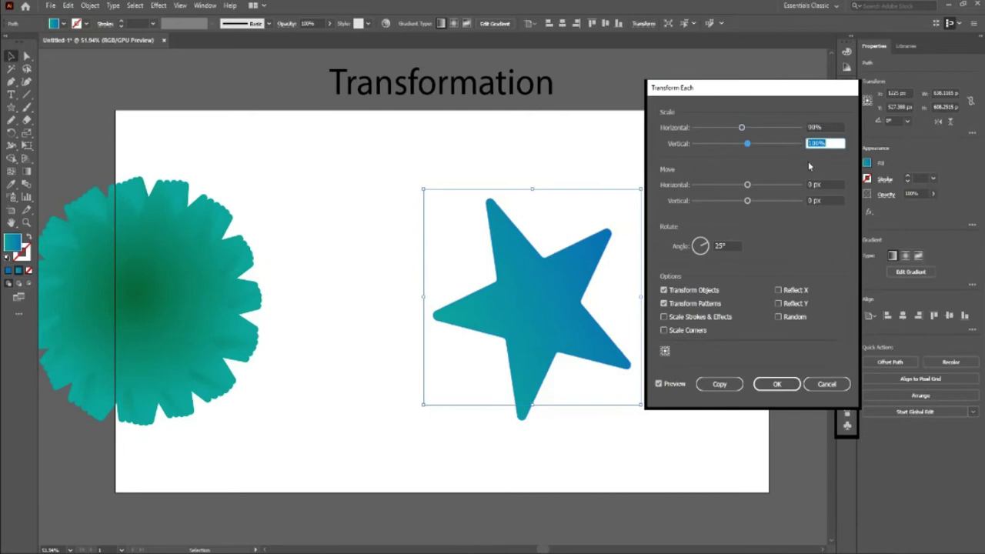
pyautogui.write('80')
# - Copy the scaled, rotated star and repeat it with Ctrl+D into an inward spiral
pyautogui.click(719, 385)
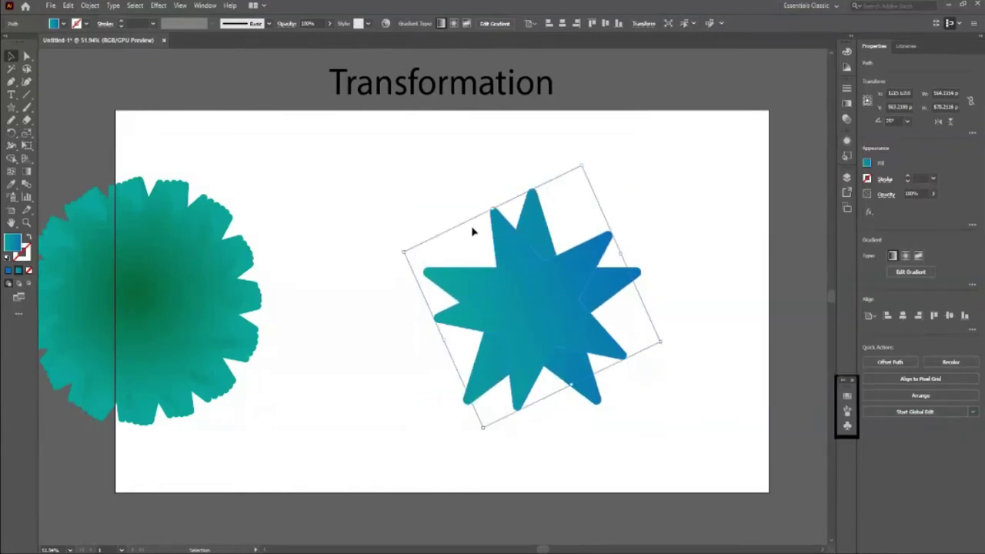
pyautogui.press('a')
pyautogui.hotkey('ctrl', 'd')
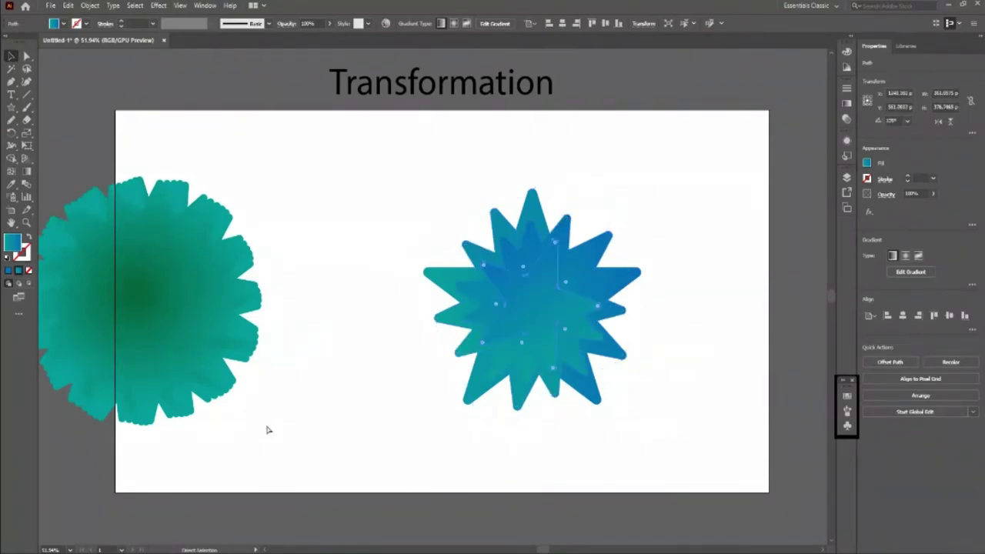
pyautogui.hotkey('ctrl', 'd')
pyautogui.hotkey('ctrl', 'd')
pyautogui.hotkey('ctrl', 'd')
pyautogui.hotkey('ctrl', 'd')
pyautogui.hotkey('ctrl', 'd')
pyautogui.hotkey('ctrl', 'd')
pyautogui.hotkey('ctrl', 'd')
pyautogui.hotkey('ctrl', 'd')
pyautogui.hotkey('ctrl', 'd')
pyautogui.hotkey('ctrl', 'd')
pyautogui.hotkey('ctrl', 'd')
pyautogui.hotkey('ctrl', 'd')
pyautogui.hotkey('ctrl', 'd')
pyautogui.hotkey('ctrl', 'd')
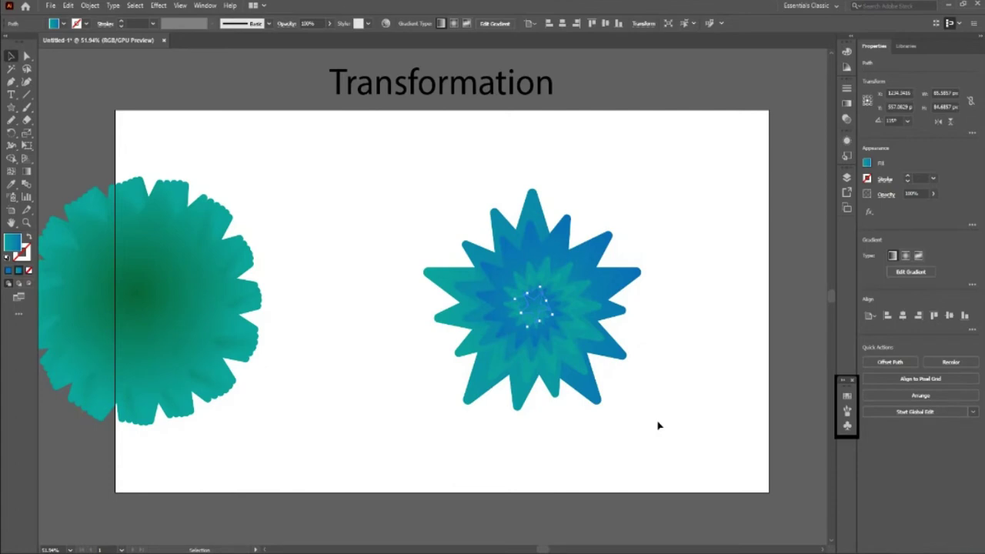
pyautogui.click(658, 425)
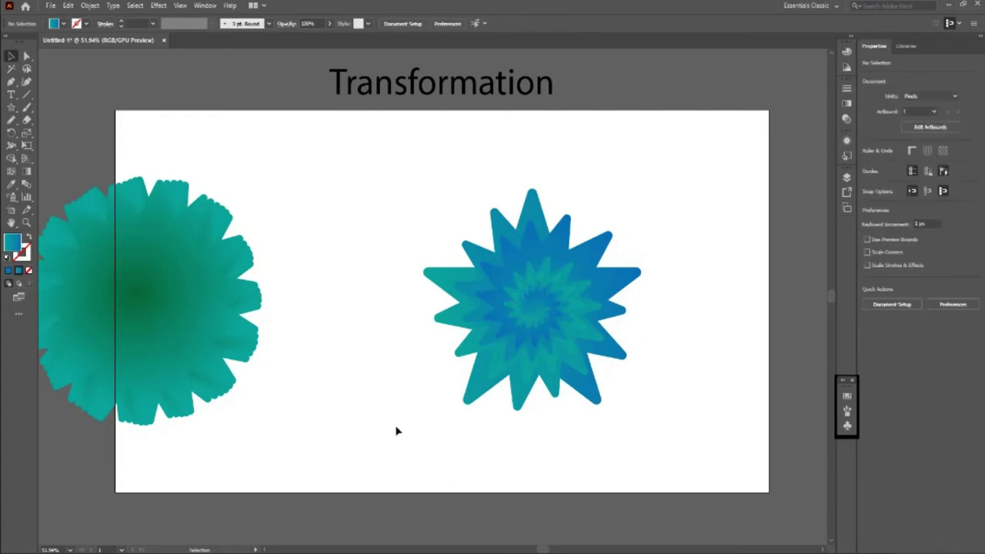
pyautogui.click(528, 291)
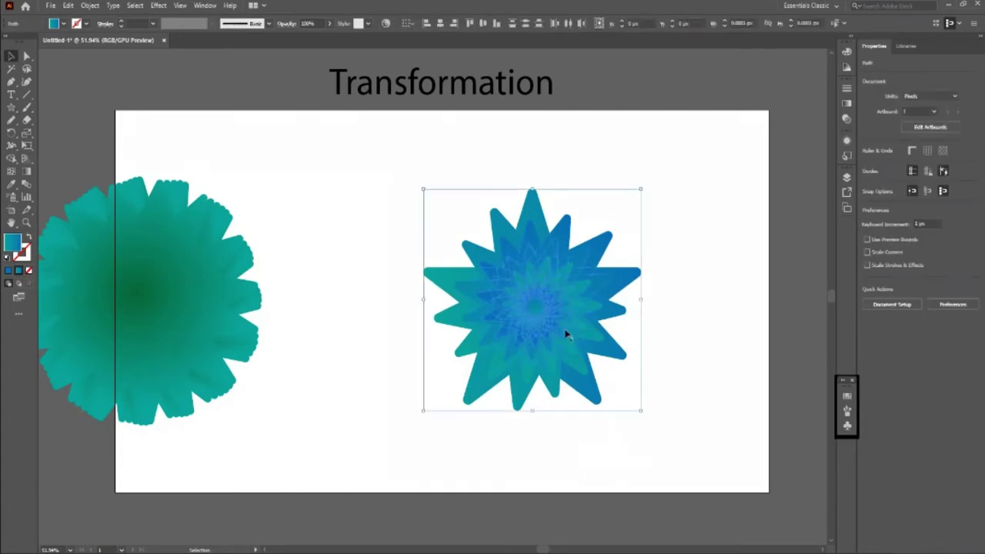
# - Scale the swirl star down and place it in the artboard's top-right corner
pyautogui.moveTo(531, 311)
pyautogui.mouseDown()
pyautogui.moveTo(453, 302)
pyautogui.moveTo(407, 268)
pyautogui.moveTo(654, 266)
pyautogui.mouseUp()
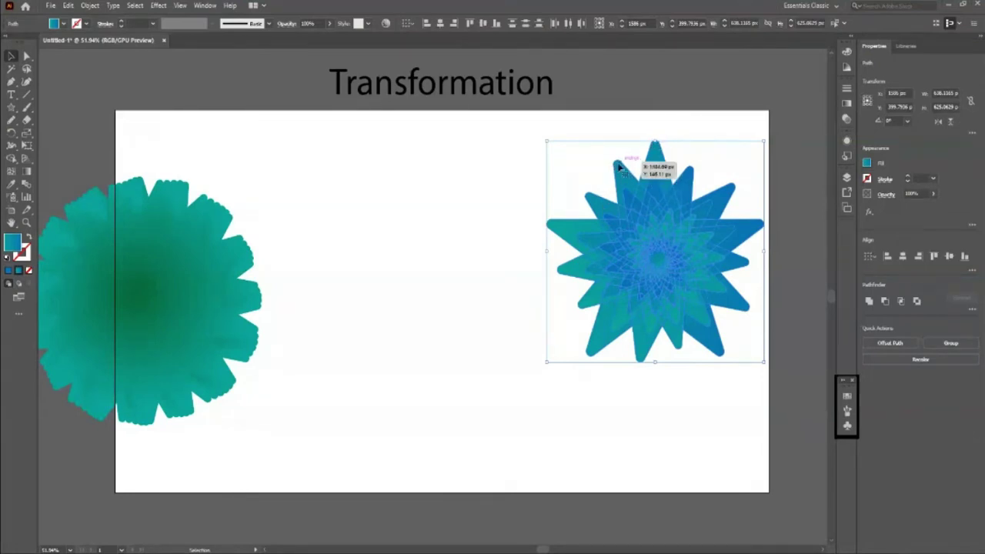
pyautogui.moveTo(667, 263); pyautogui.dragTo(632, 267)
pyautogui.moveTo(728, 363); pyautogui.dragTo(705, 326)
pyautogui.moveTo(618, 276); pyautogui.dragTo(691, 208)
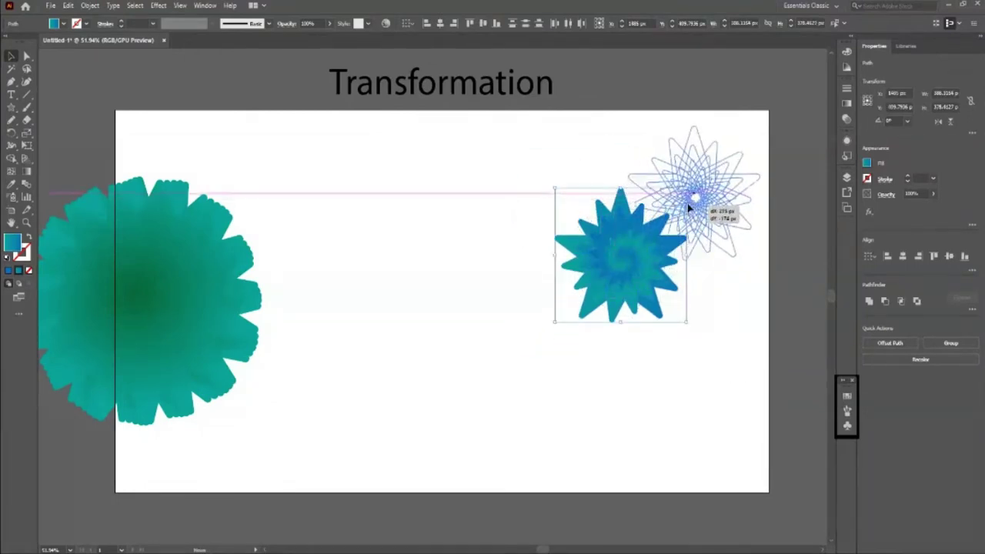
pyautogui.click(462, 313)
pyautogui.click(12, 107)
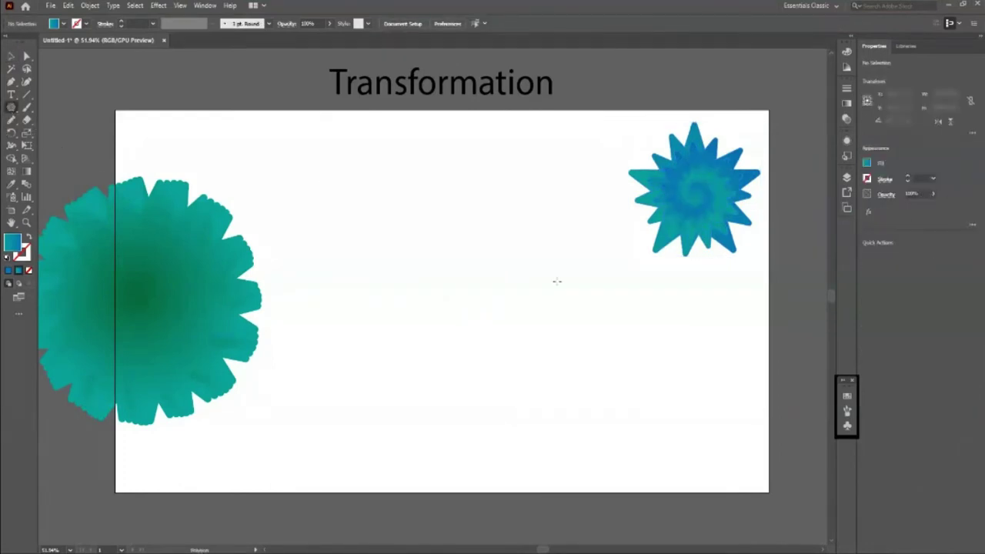
# - Create a six-sided polygon and move it down toward the artboard centre
pyautogui.moveTo(443, 291); pyautogui.dragTo(484, 374)
pyautogui.press('Delete')
pyautogui.click(458, 248)
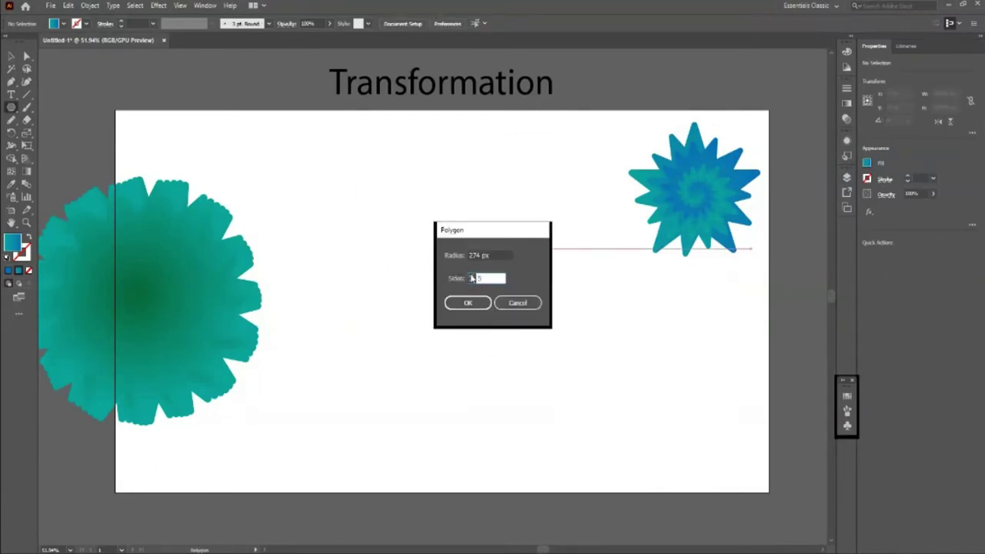
pyautogui.write('6')
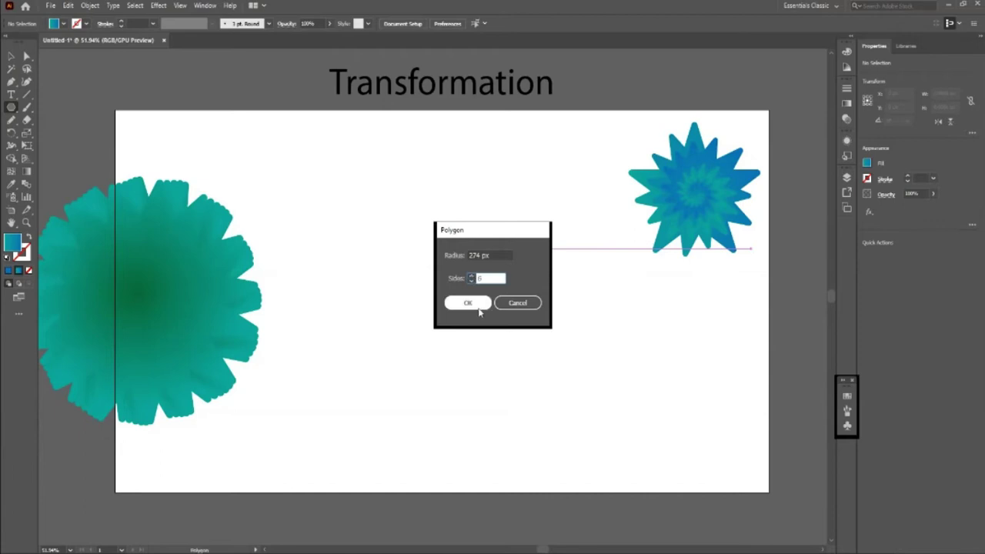
pyautogui.click(468, 303)
pyautogui.click(10, 56)
pyautogui.moveTo(479, 274); pyautogui.dragTo(480, 334)
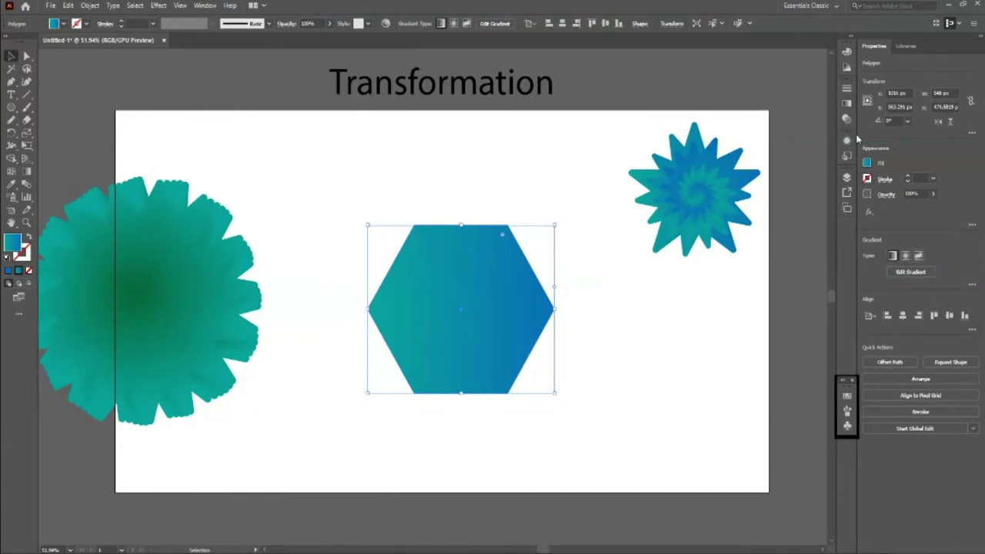
# - Give the hexagon a radial gradient from a light tan centre to dark brown
pyautogui.click(847, 140)
pyautogui.doubleClick(725, 184)
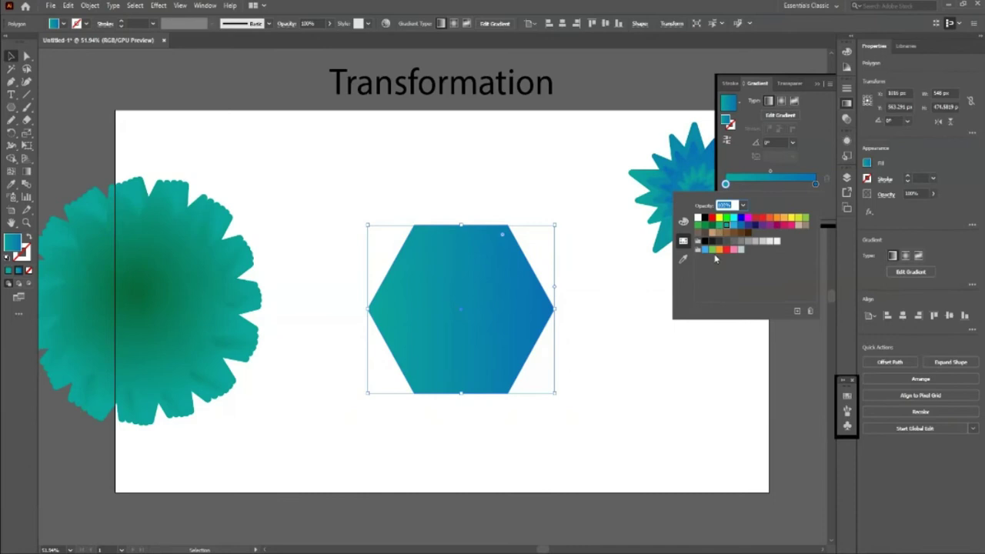
pyautogui.click(713, 233)
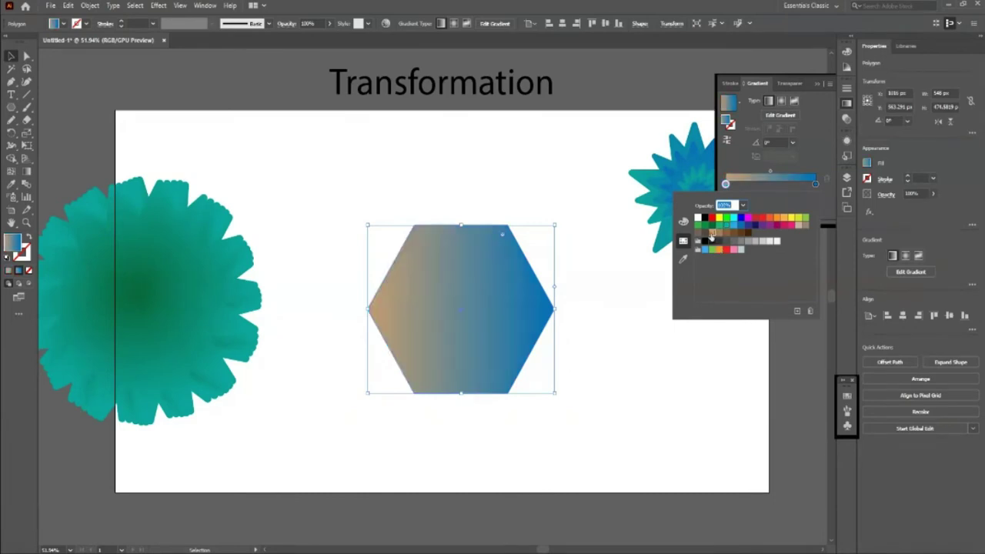
pyautogui.doubleClick(815, 184)
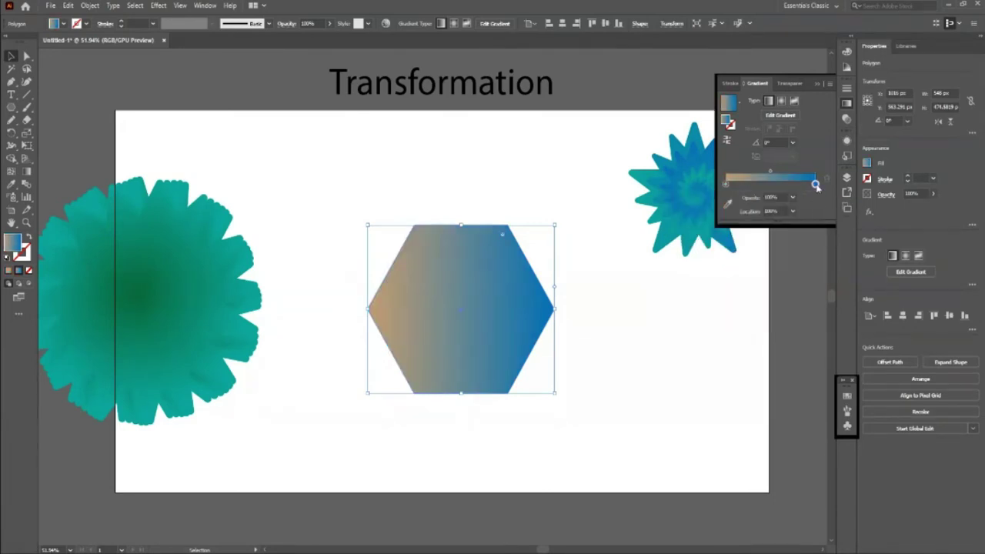
pyautogui.click(740, 236)
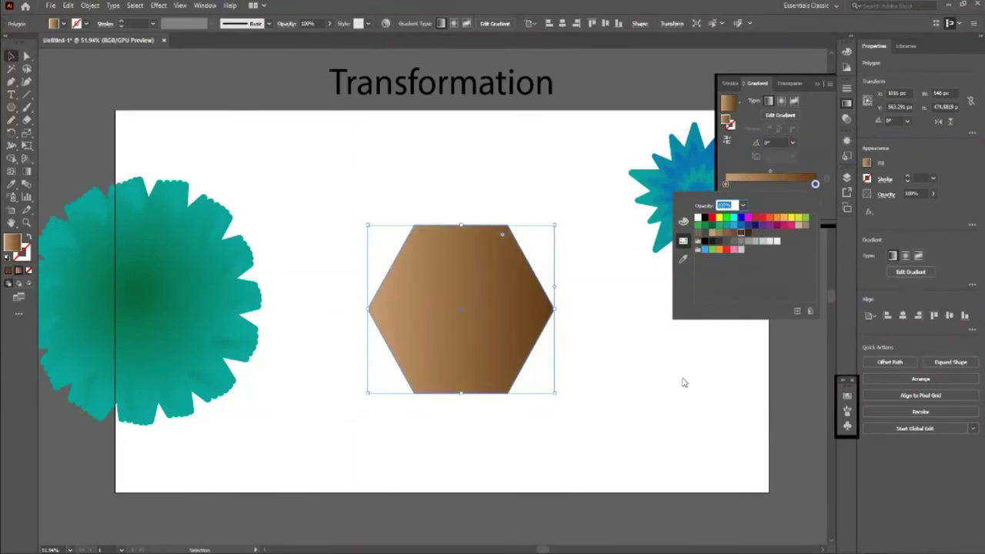
pyautogui.click(782, 103)
pyautogui.click(782, 102)
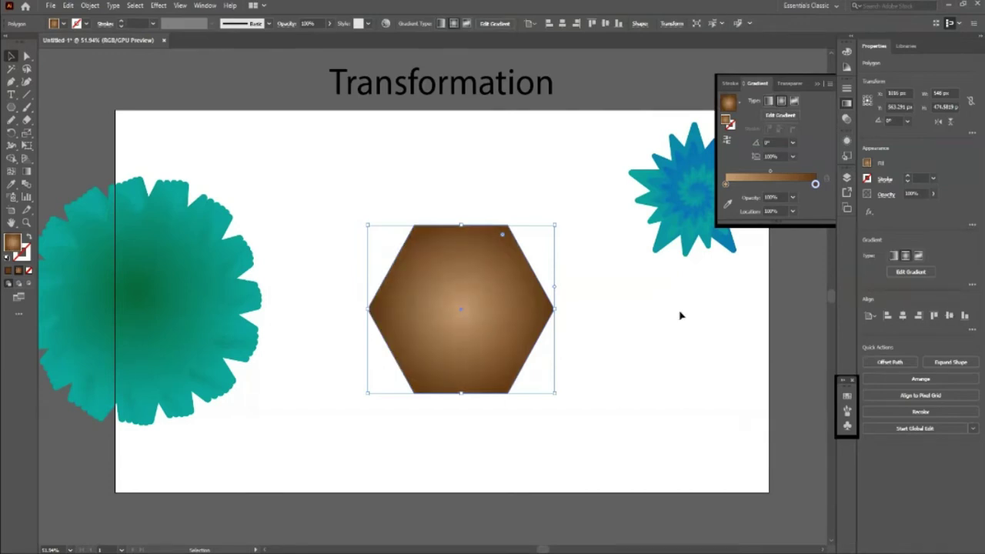
# - Try reversing the gradient and rounding the hexagon's corners, then undo both
pyautogui.click(728, 140)
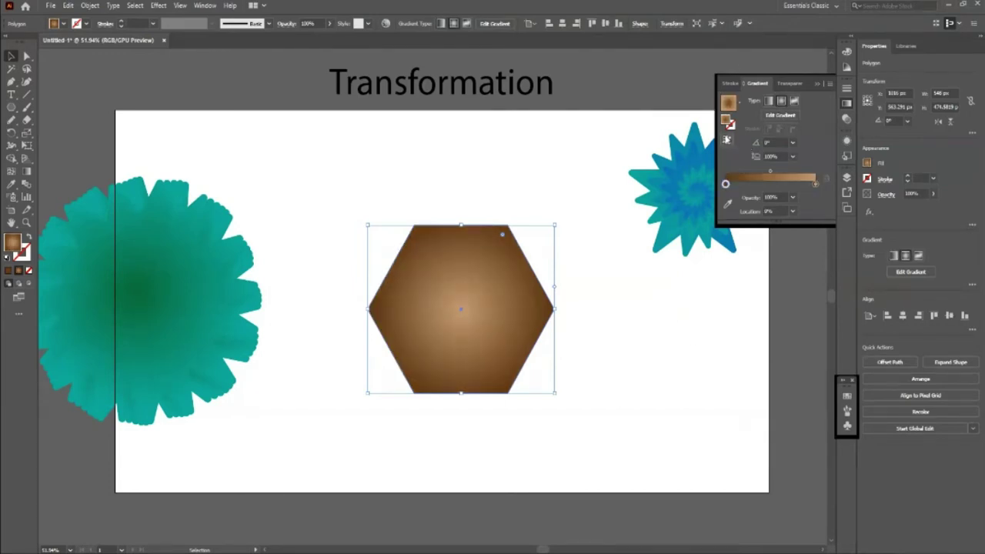
pyautogui.click(633, 420)
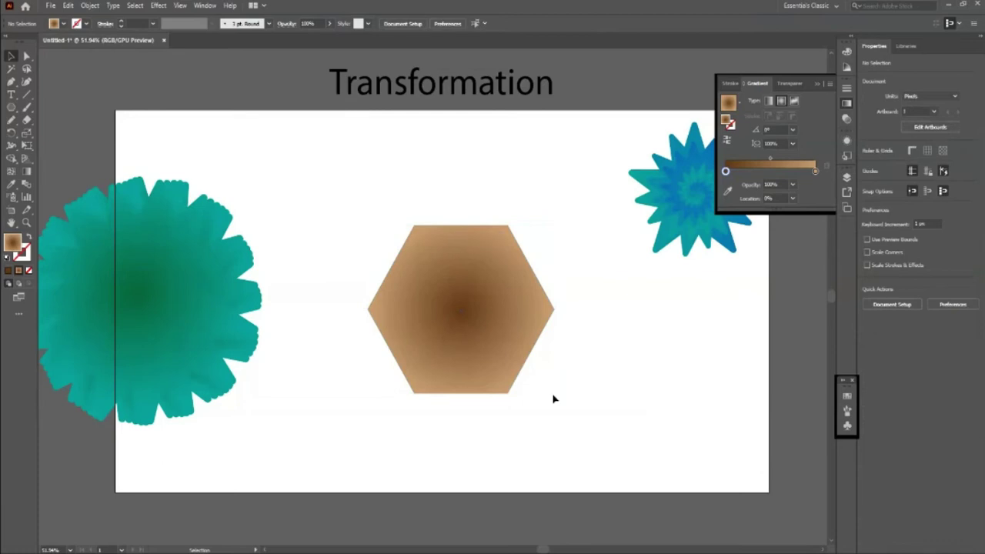
pyautogui.hotkey('ctrl', 'z')
pyautogui.hotkey('ctrl', 'z')
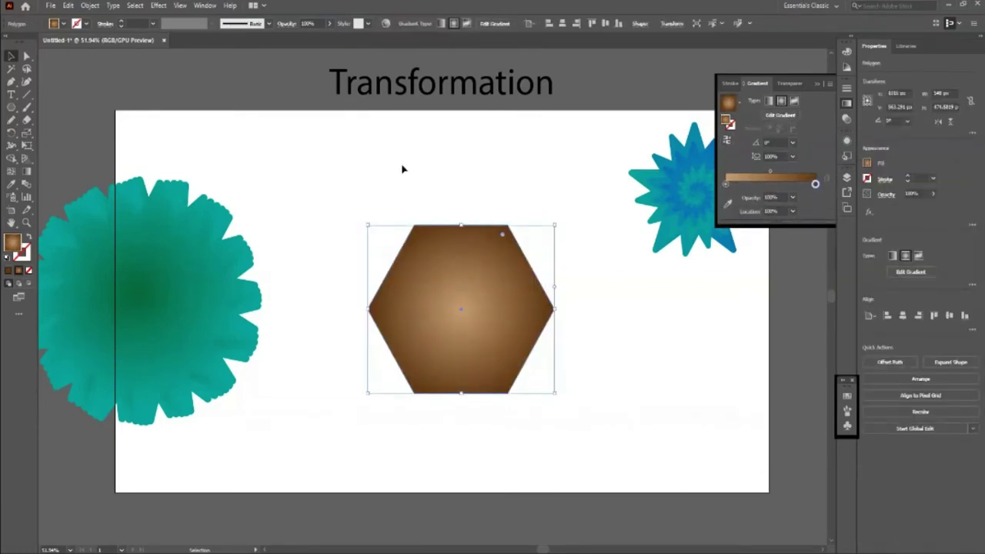
pyautogui.moveTo(503, 233); pyautogui.dragTo(482, 302)
pyautogui.hotkey('ctrl', 'z')
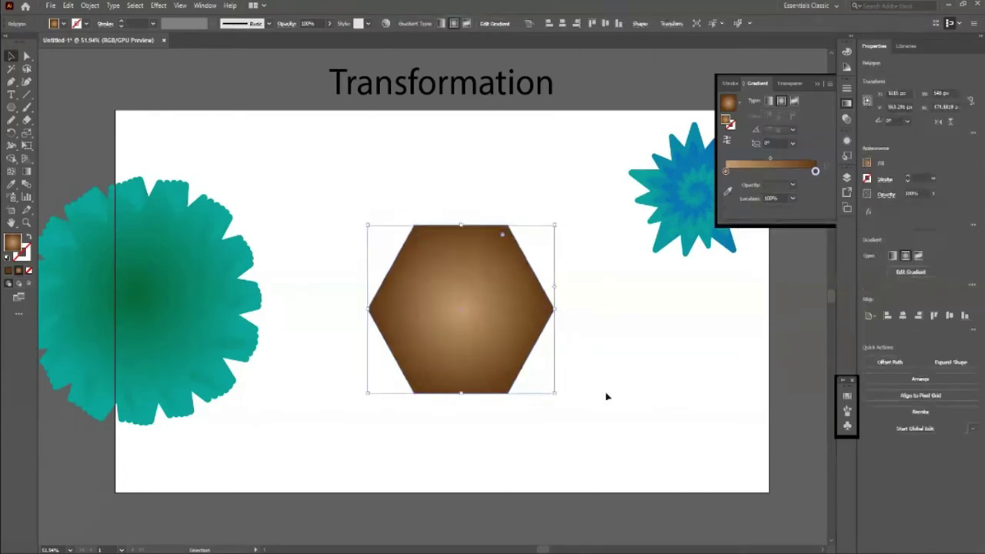
# - Add a 25°-rotated, about 90%-scaled copy of the hexagon via Transform Each and repeat it
pyautogui.click(90, 6)
pyautogui.moveTo(108, 17)
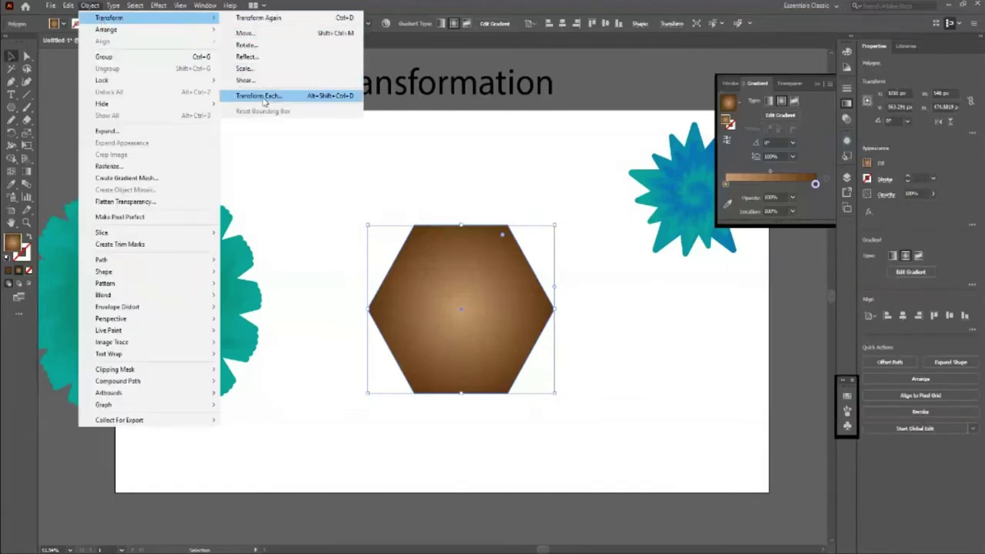
pyautogui.click(264, 97)
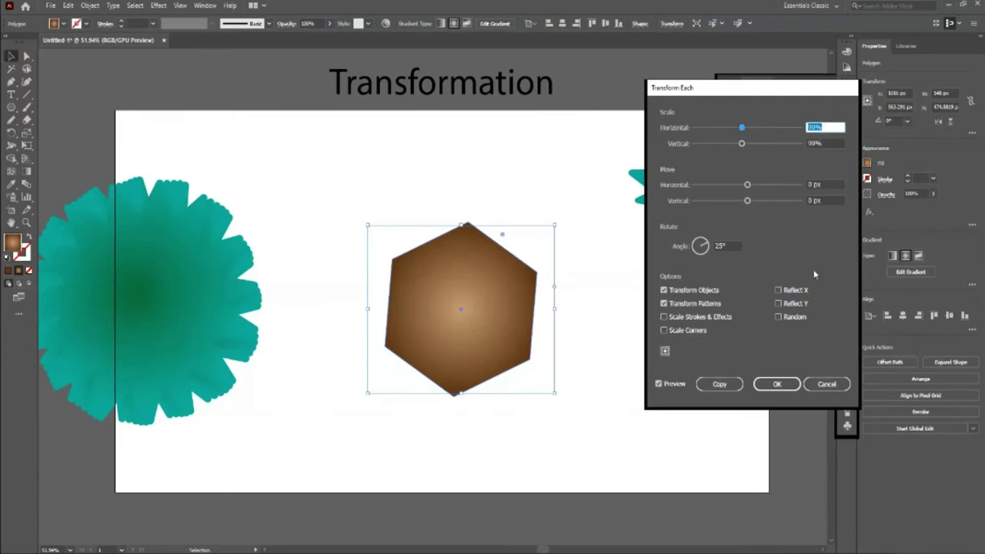
pyautogui.click(718, 384)
pyautogui.press('a')
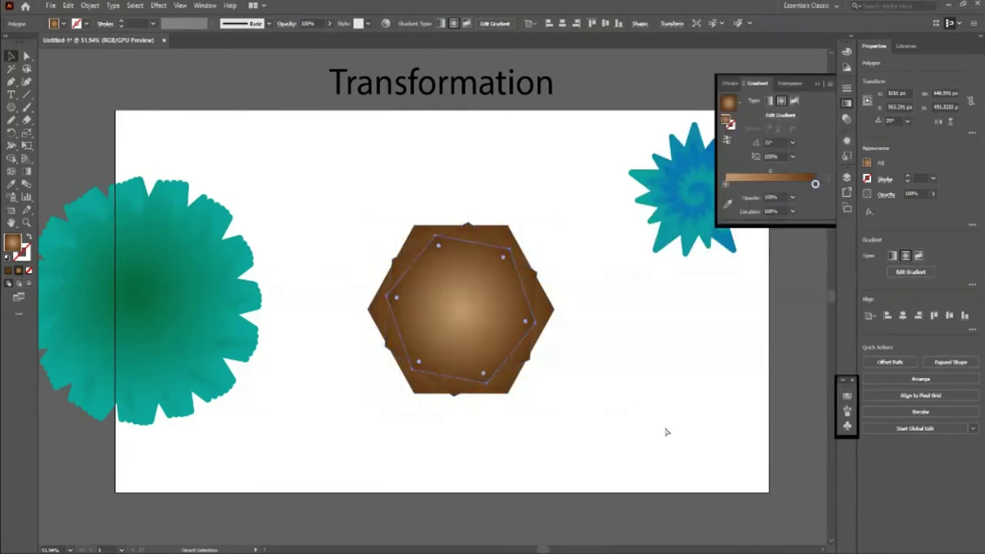
pyautogui.hotkey('ctrl', 'd')
pyautogui.hotkey('ctrl', 'd')
pyautogui.hotkey('ctrl', 'd')
pyautogui.hotkey('ctrl', 'd')
pyautogui.hotkey('ctrl', 'd')
pyautogui.hotkey('ctrl', 'd')
pyautogui.hotkey('ctrl', 'd')
pyautogui.hotkey('ctrl', 'd')
pyautogui.hotkey('ctrl', 'd')
pyautogui.hotkey('ctrl', 'd')
pyautogui.hotkey('ctrl', 'd')
pyautogui.hotkey('ctrl', 'd')
pyautogui.hotkey('ctrl', 'd')
pyautogui.hotkey('ctrl', 'd')
pyautogui.hotkey('ctrl', 'd')
pyautogui.hotkey('ctrl', 'd')
pyautogui.hotkey('ctrl', 'd')
pyautogui.hotkey('ctrl', 'd')
pyautogui.hotkey('ctrl', 'd')
pyautogui.hotkey('ctrl', 'd')
pyautogui.hotkey('ctrl', 'd')
pyautogui.hotkey('ctrl', 'd')
pyautogui.click(662, 433)
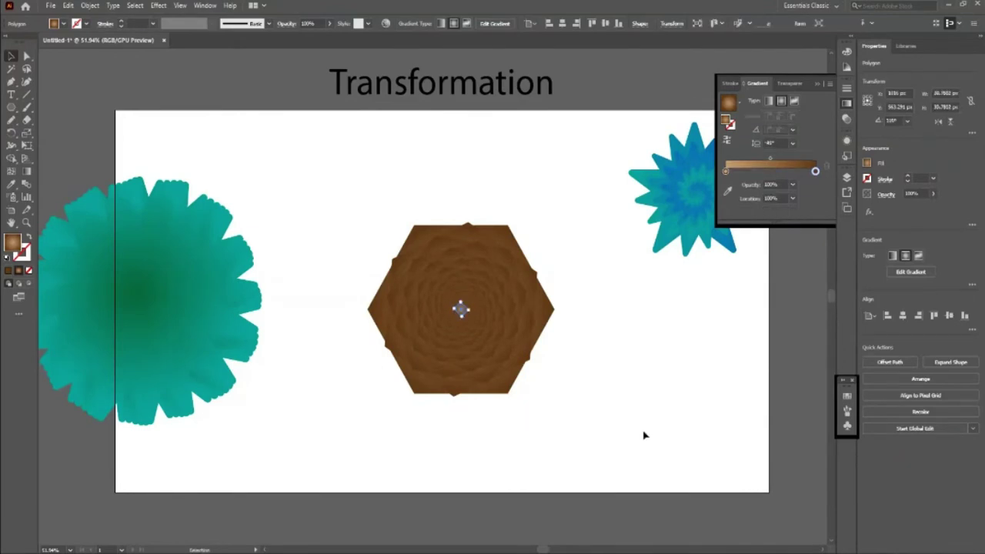
pyautogui.press('z')
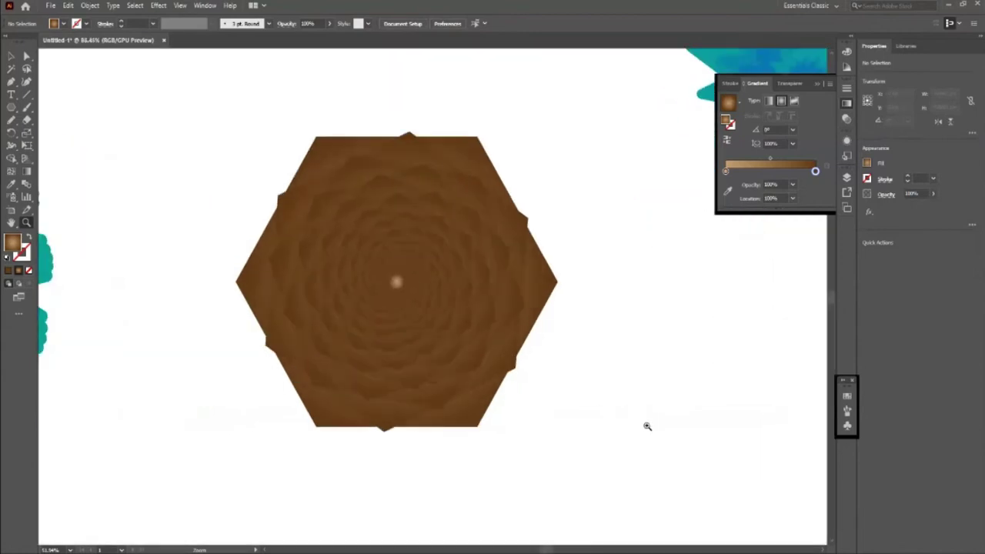
pyautogui.moveTo(557, 356); pyautogui.dragTo(674, 446)
pyautogui.moveTo(561, 270); pyautogui.dragTo(539, 266)
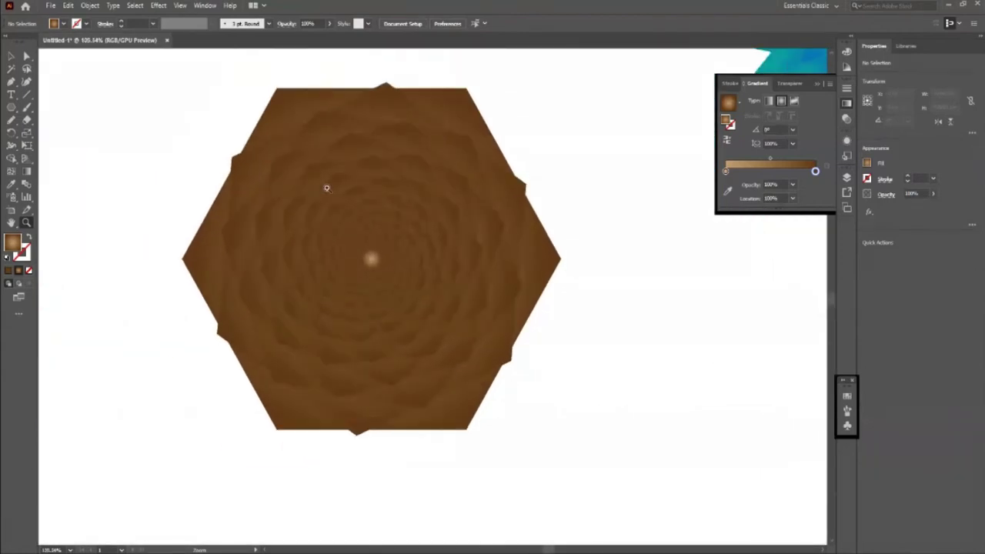
pyautogui.moveTo(325, 187); pyautogui.dragTo(398, 285)
pyautogui.moveTo(492, 244); pyautogui.dragTo(482, 270)
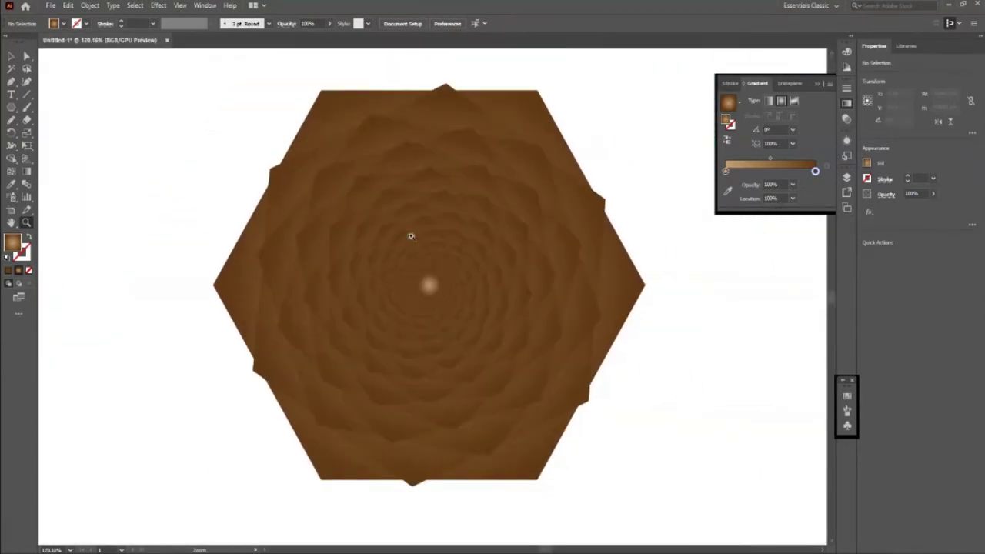
pyautogui.keyDown('alt'); pyautogui.click(416, 238); pyautogui.keyUp('alt')
pyautogui.keyDown('alt'); pyautogui.click(411, 237); pyautogui.keyUp('alt')
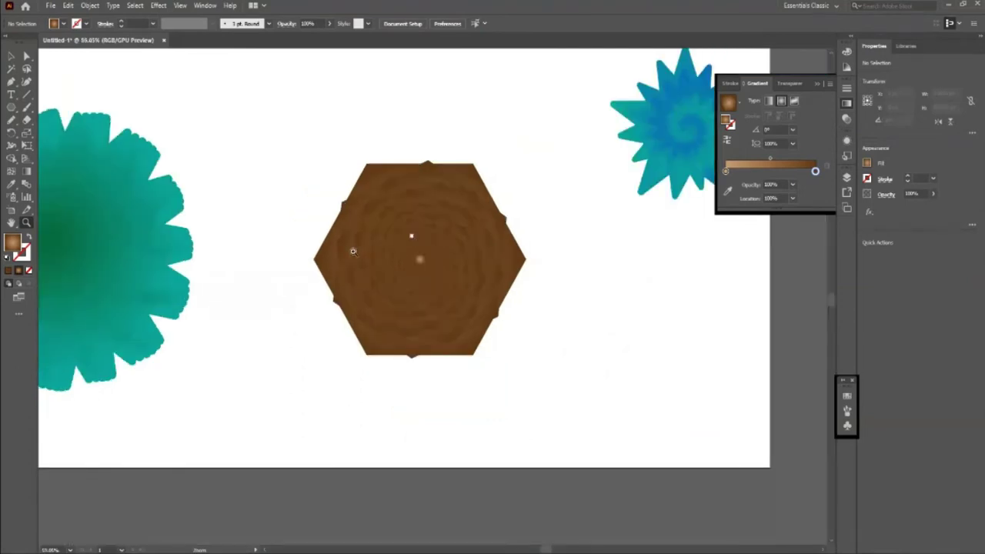
pyautogui.keyDown('alt'); pyautogui.click(299, 279); pyautogui.keyUp('alt')
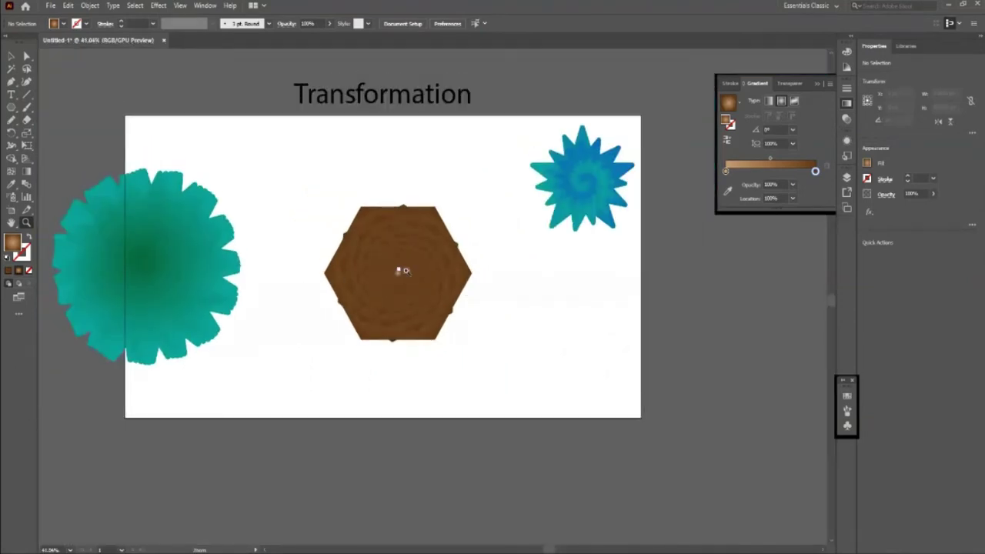
pyautogui.click(398, 271)
pyautogui.click(10, 55)
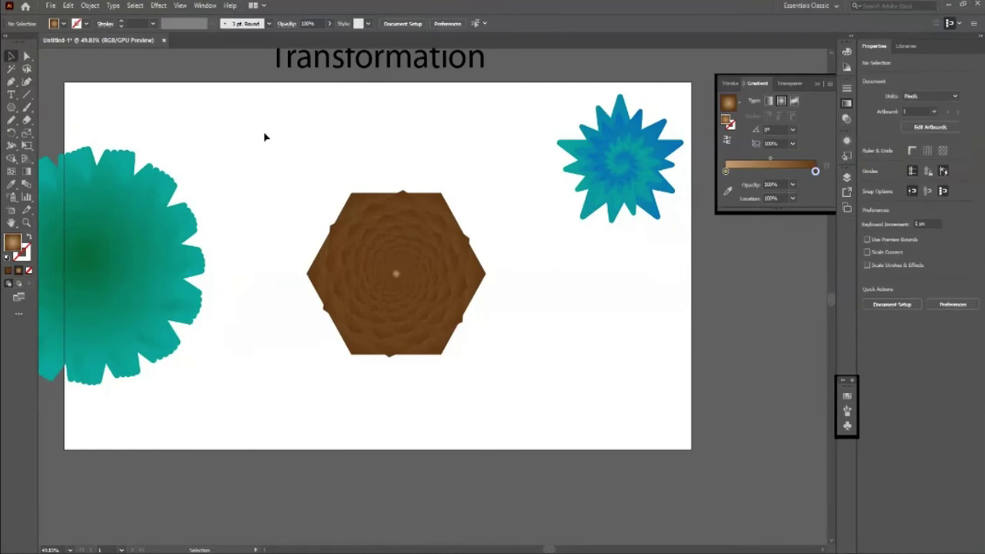
# - Move the hexagon swirl to the artboard's right edge and start a new star mid-artboard
pyautogui.moveTo(438, 317); pyautogui.dragTo(825, 345)
pyautogui.click(457, 331)
pyautogui.scroll(1, 413, 322)
pyautogui.scroll(-1, 441, 293)
pyautogui.scroll(1, 427, 302)
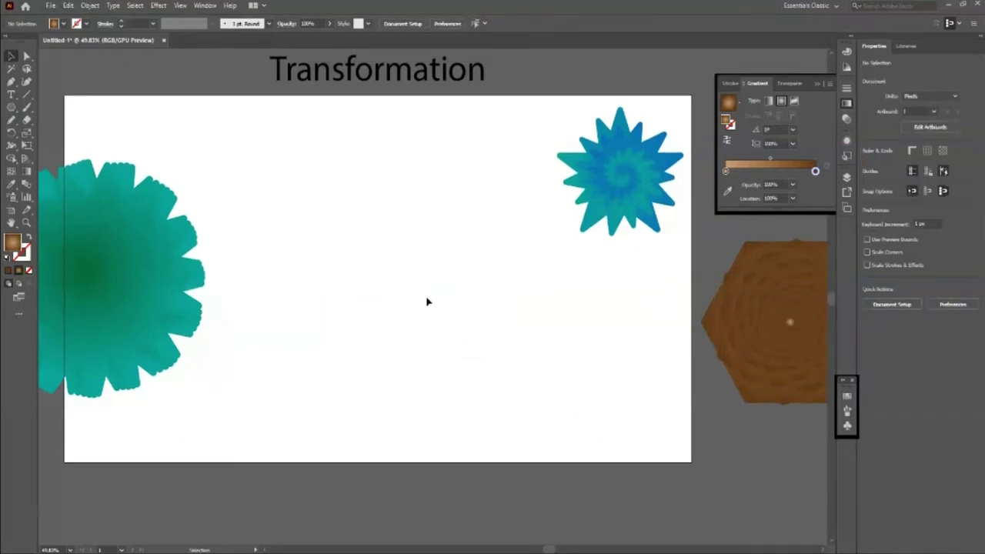
pyautogui.click(12, 113)
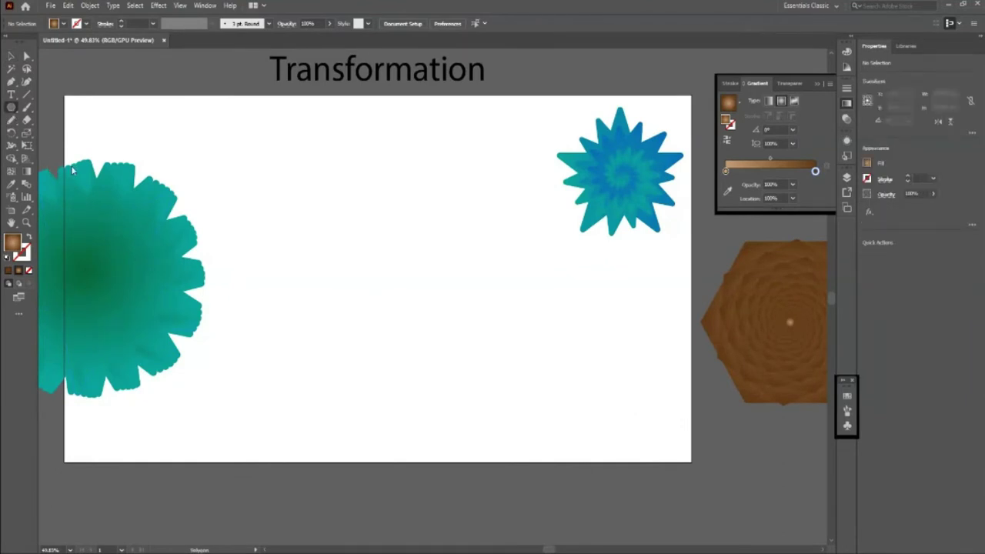
pyautogui.moveTo(364, 267); pyautogui.dragTo(417, 346)
# - Replace the stray star with a four-point star, enlarged and nudged up-right
pyautogui.press('v')
pyautogui.press('Delete')
pyautogui.click(369, 264)
pyautogui.click(487, 244)
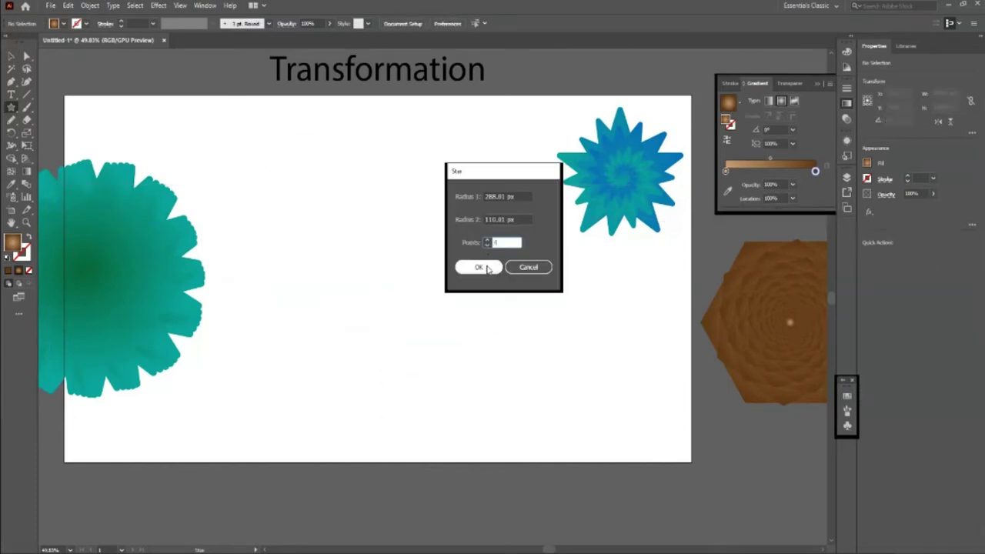
pyautogui.click(473, 267)
pyautogui.press('v')
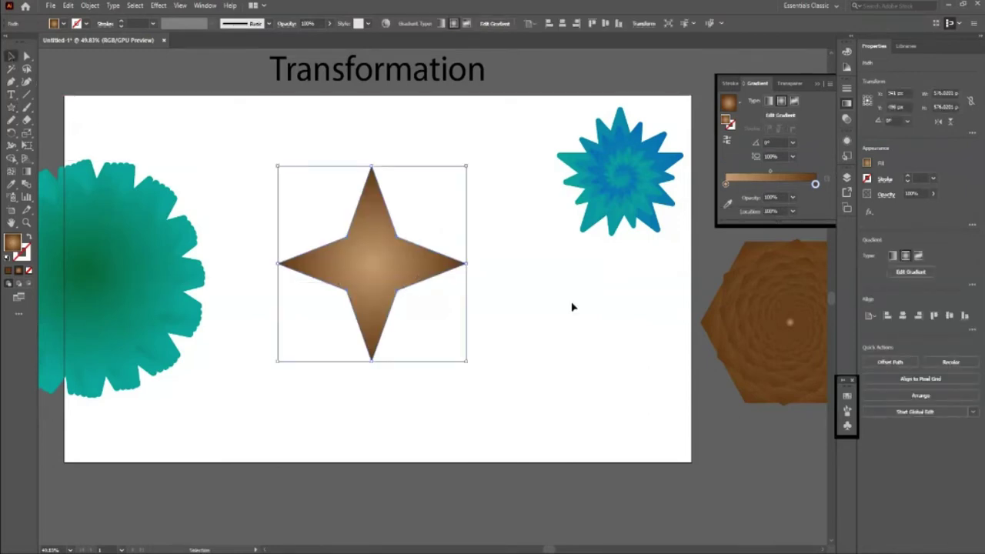
pyautogui.moveTo(466, 361); pyautogui.dragTo(490, 400)
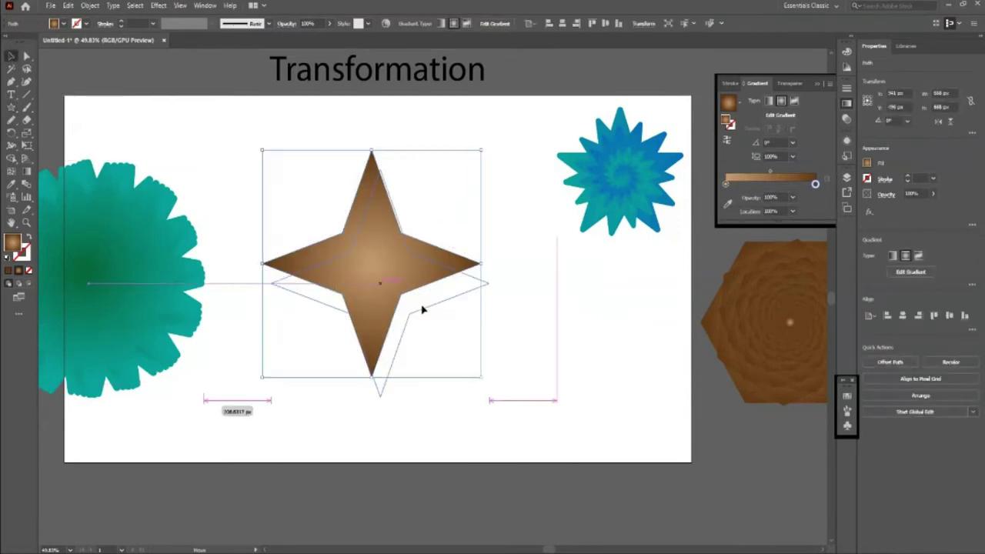
pyautogui.moveTo(404, 304); pyautogui.dragTo(416, 293)
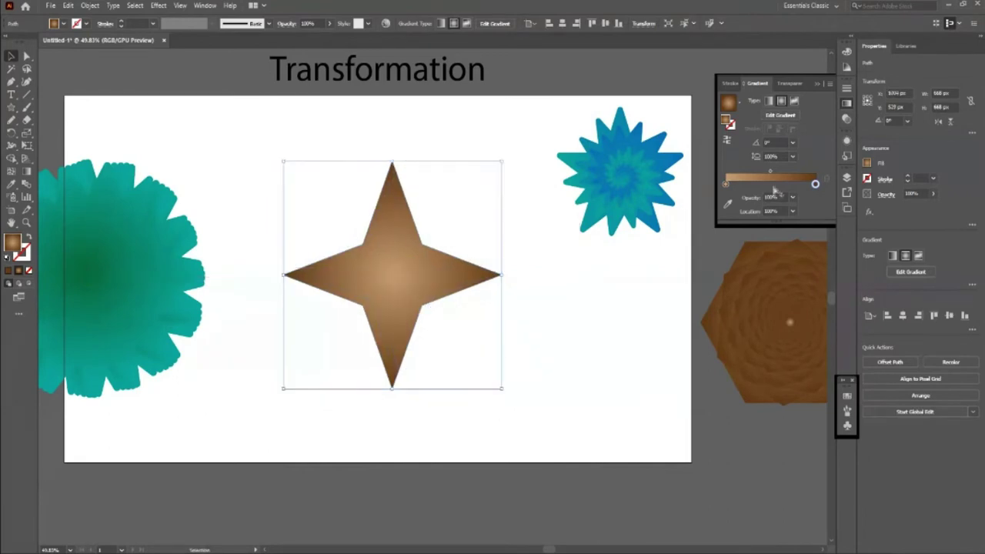
# - Fill the four-point star with the teal flower's green radial gradient using the Eyedropper
pyautogui.press('i')
pyautogui.click(102, 267)
pyautogui.click(11, 56)
pyautogui.click(286, 197)
pyautogui.click(422, 282)
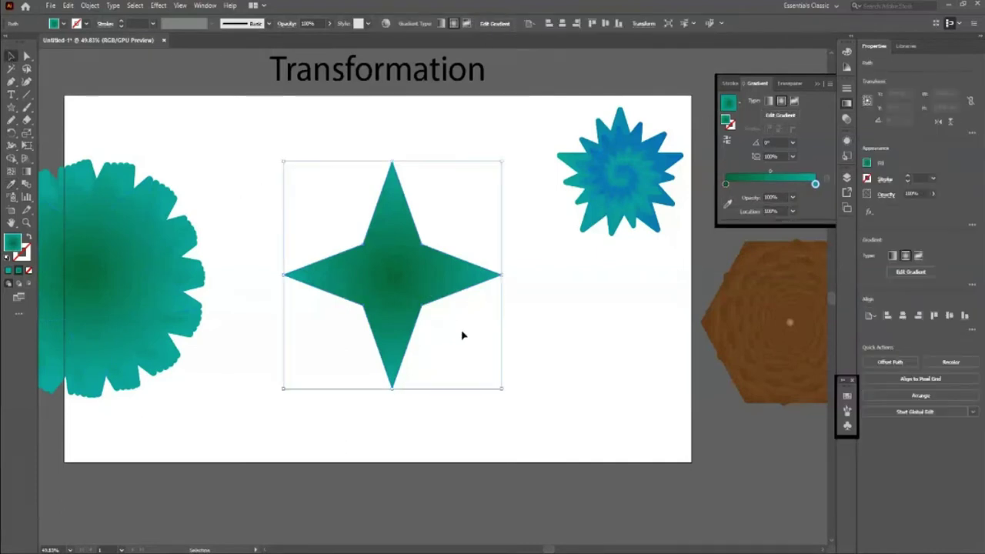
# - Try rounding the four-point star's corners, then undo the rounding
pyautogui.press('a')
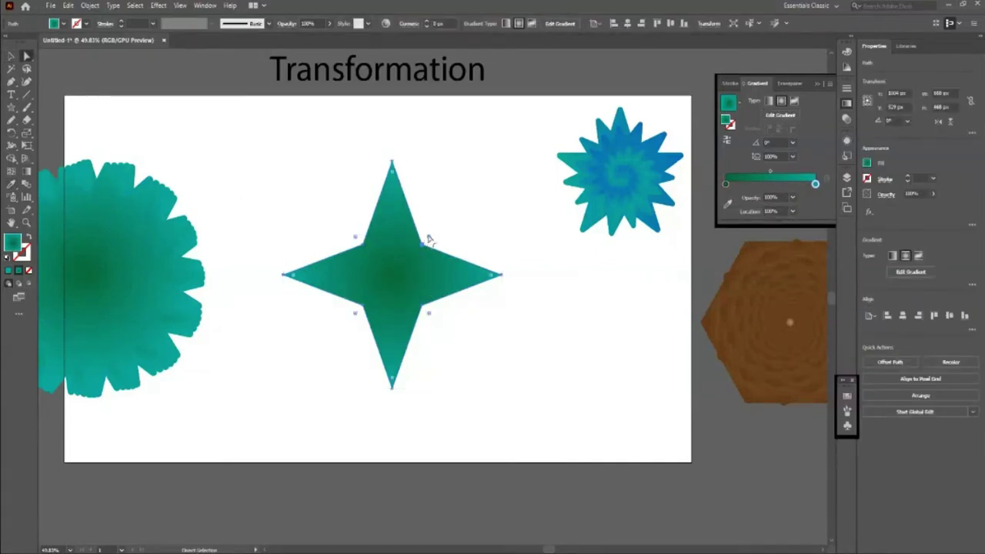
pyautogui.moveTo(428, 240); pyautogui.dragTo(433, 231)
pyautogui.press('v')
pyautogui.press('a')
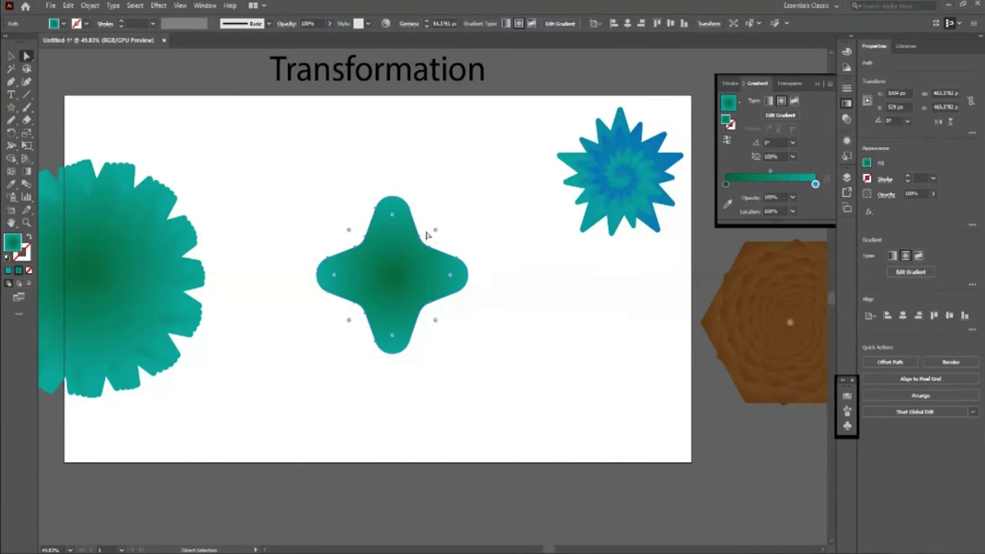
pyautogui.hotkey('ctrl', 'z')
pyautogui.press('v')
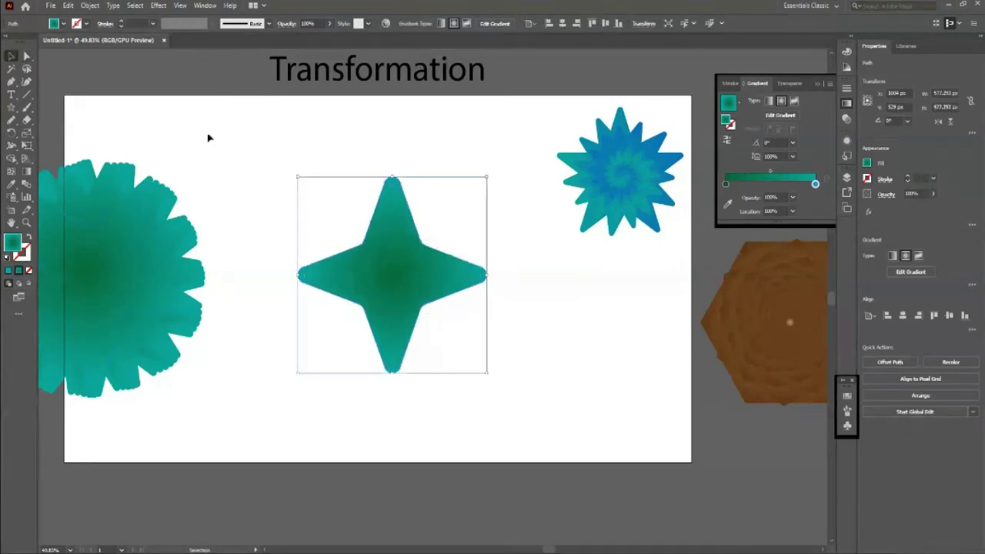
# - Add a copy of the green star scaled to 80% and rotated 25° via Transform Each
pyautogui.click(90, 6)
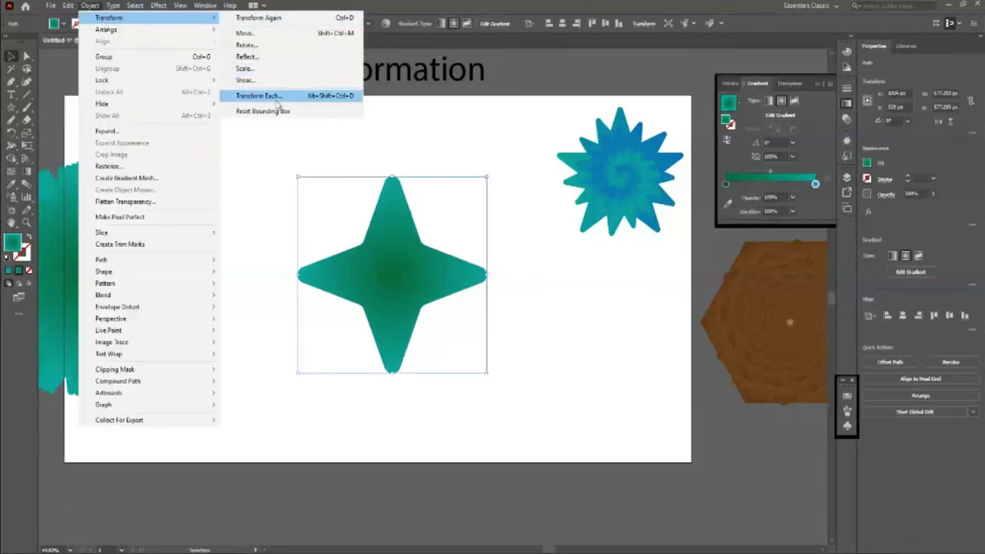
pyautogui.click(276, 98)
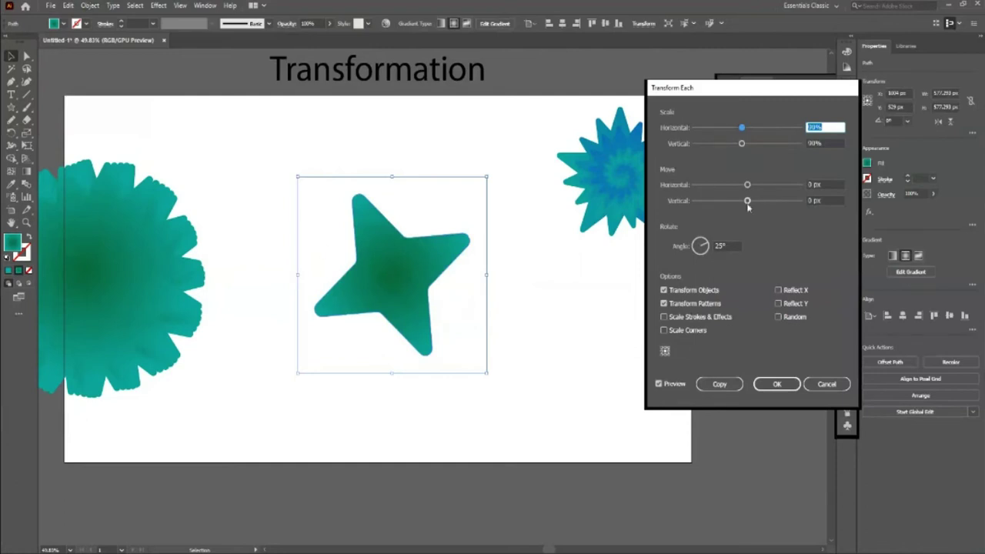
pyautogui.click(831, 184)
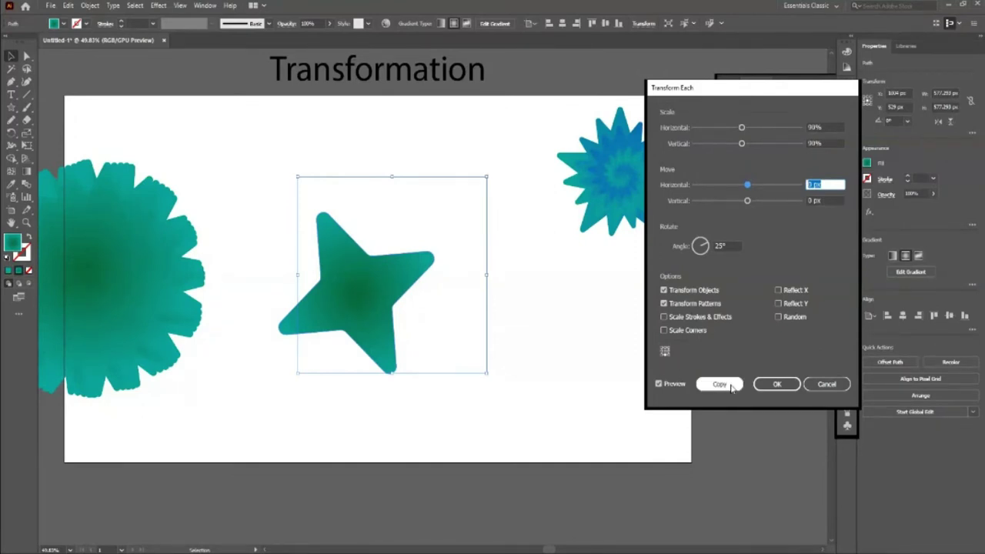
pyautogui.moveTo(843, 129); pyautogui.dragTo(803, 127)
pyautogui.write('80')
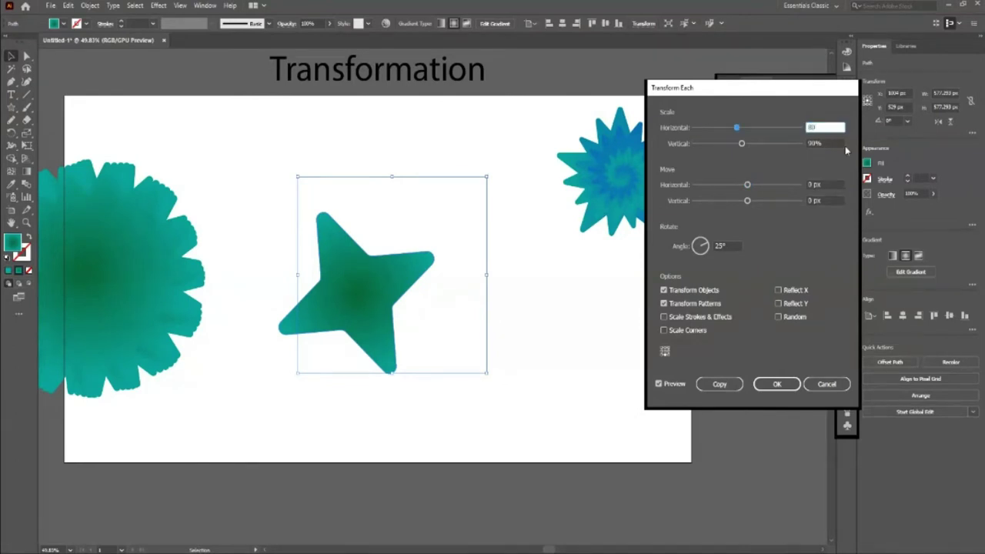
pyautogui.press('Tab')
pyautogui.write('80')
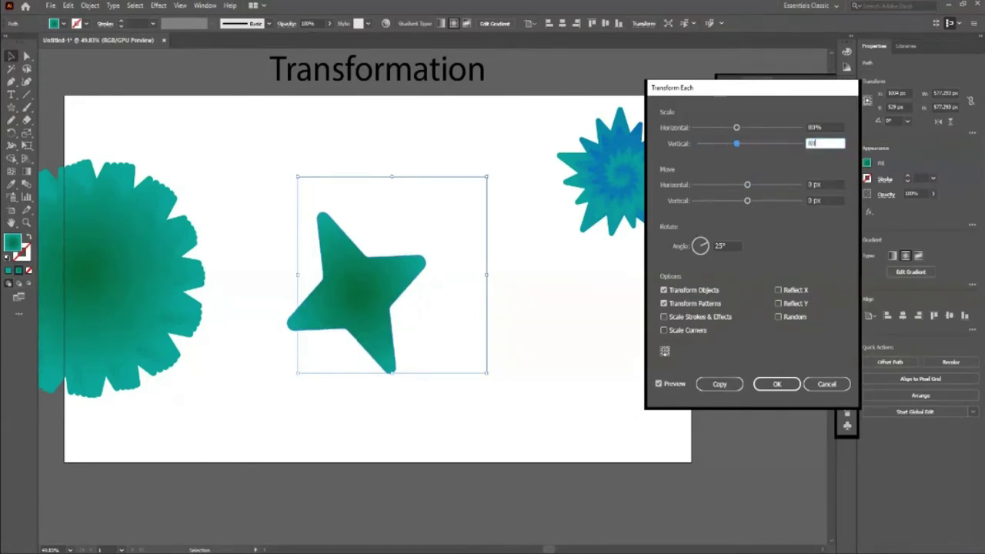
pyautogui.click(707, 383)
pyautogui.moveTo(490, 376); pyautogui.dragTo(462, 285)
pyautogui.hotkey('ctrl', 'z')
# - Repeat Transform Each several times to build a trail of shrinking, rotated star copies
pyautogui.press('a')
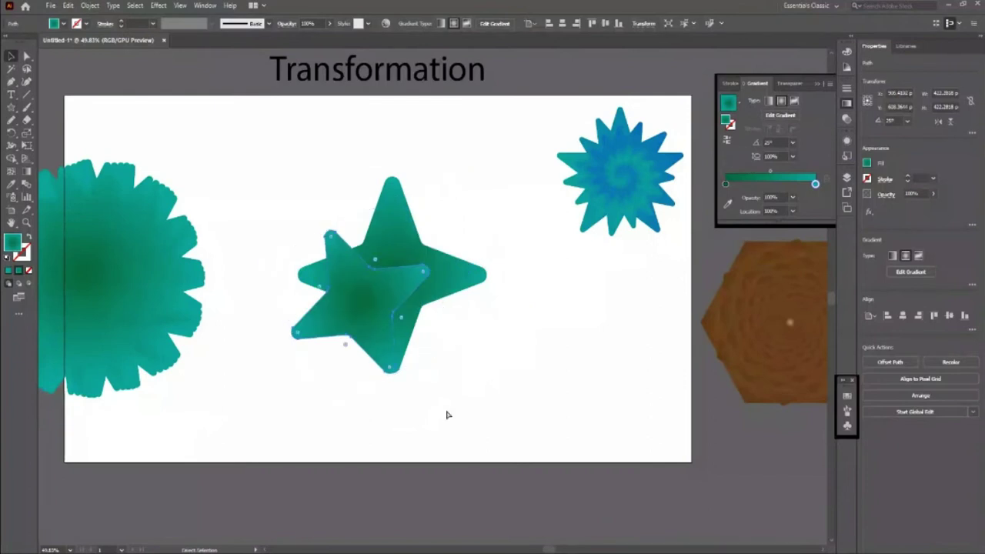
pyautogui.hotkey('ctrl', 'd')
pyautogui.hotkey('ctrl', 'd')
pyautogui.hotkey('ctrl', 'd')
pyautogui.hotkey('ctrl', 'd')
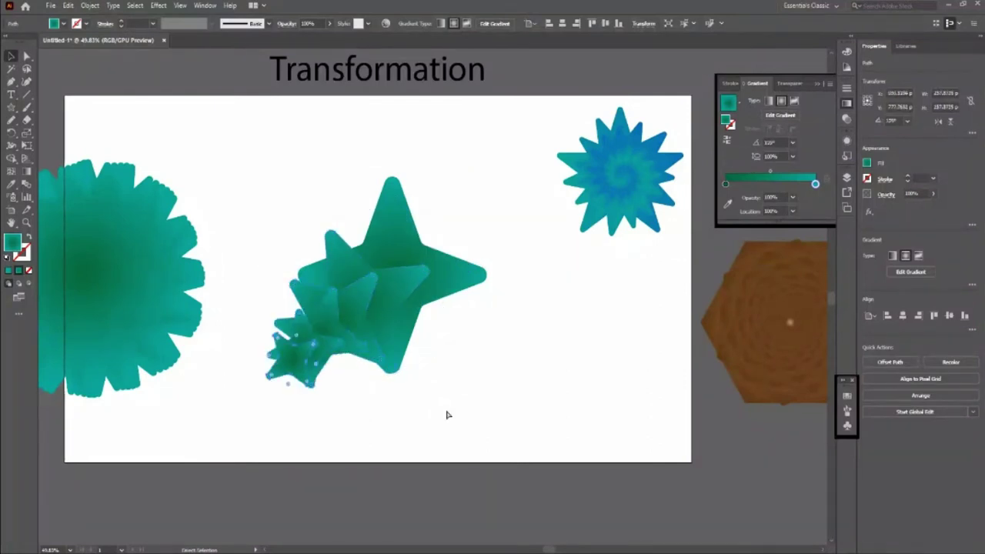
pyautogui.hotkey('ctrl', 'd')
pyautogui.hotkey('ctrl', 'd')
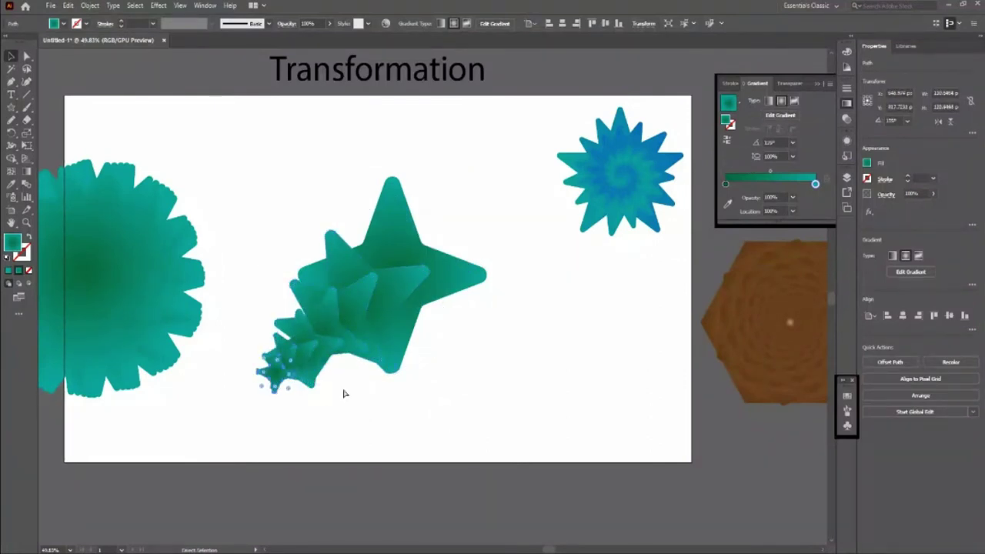
pyautogui.hotkey('ctrl', 'd')
pyautogui.hotkey('ctrl', 'd')
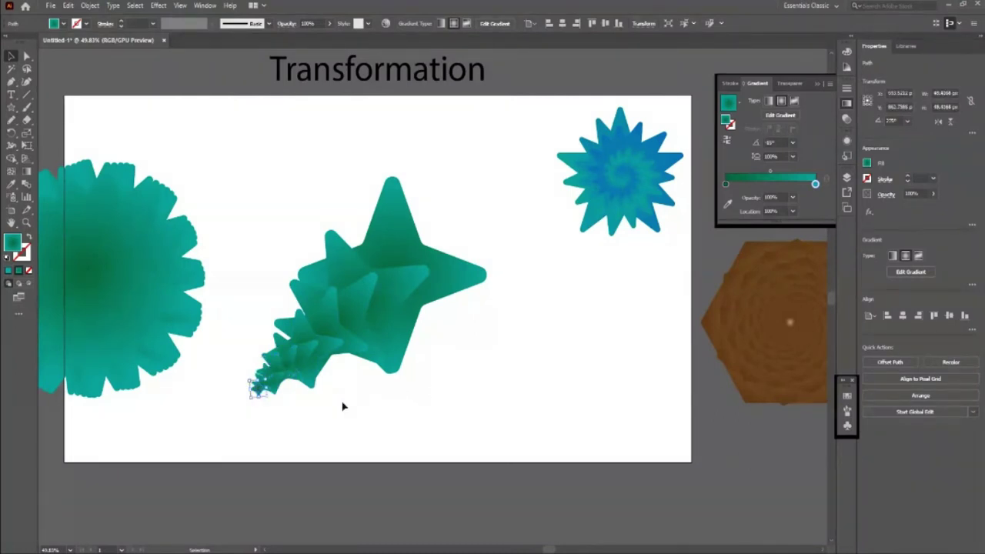
pyautogui.hotkey('ctrl', 'd')
pyautogui.hotkey('ctrl', 'z')
pyautogui.hotkey('ctrl', 'z')
pyautogui.hotkey('ctrl', 'z')
pyautogui.hotkey('ctrl', 'z')
pyautogui.hotkey('ctrl', 'd')
pyautogui.hotkey('ctrl', 'd')
pyautogui.hotkey('ctrl', 'd')
pyautogui.hotkey('ctrl', 'd')
pyautogui.hotkey('ctrl', 'd')
pyautogui.hotkey('ctrl', 'd')
# - Scale the star trail down and move it to the artboard's upper left
pyautogui.click(377, 362)
pyautogui.moveTo(484, 402); pyautogui.dragTo(445, 332)
pyautogui.moveTo(408, 287)
pyautogui.mouseDown()
pyautogui.moveTo(292, 146)
pyautogui.moveTo(413, 305)
pyautogui.mouseUp()
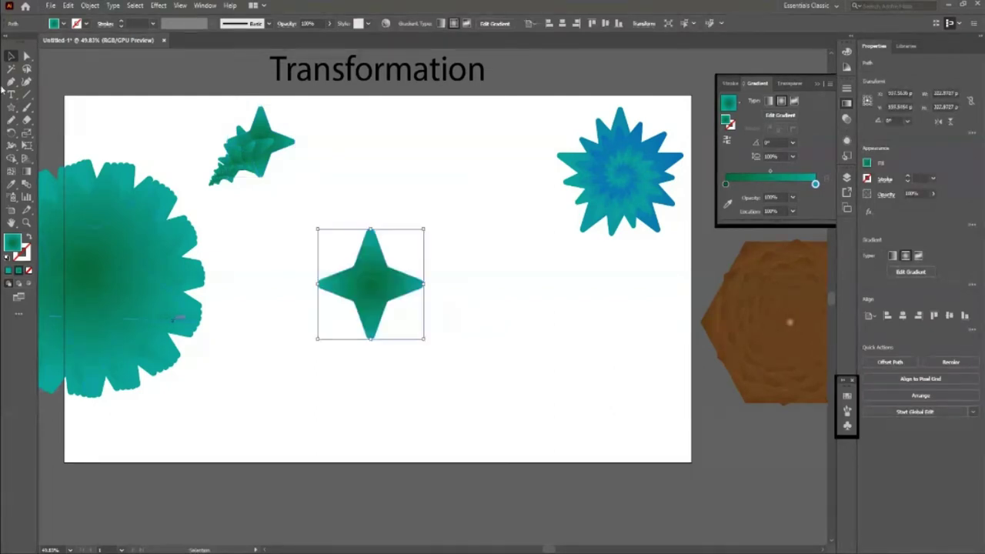
# - Fill the plain four-point star with a light sky blue from the Color Picker
pyautogui.click(64, 24)
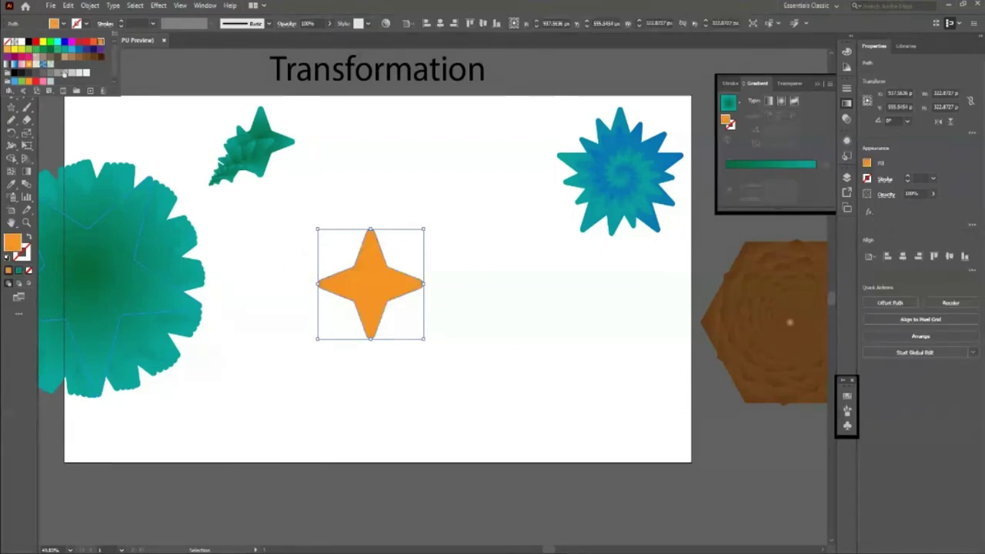
pyautogui.doubleClick(12, 244)
pyautogui.click(647, 174)
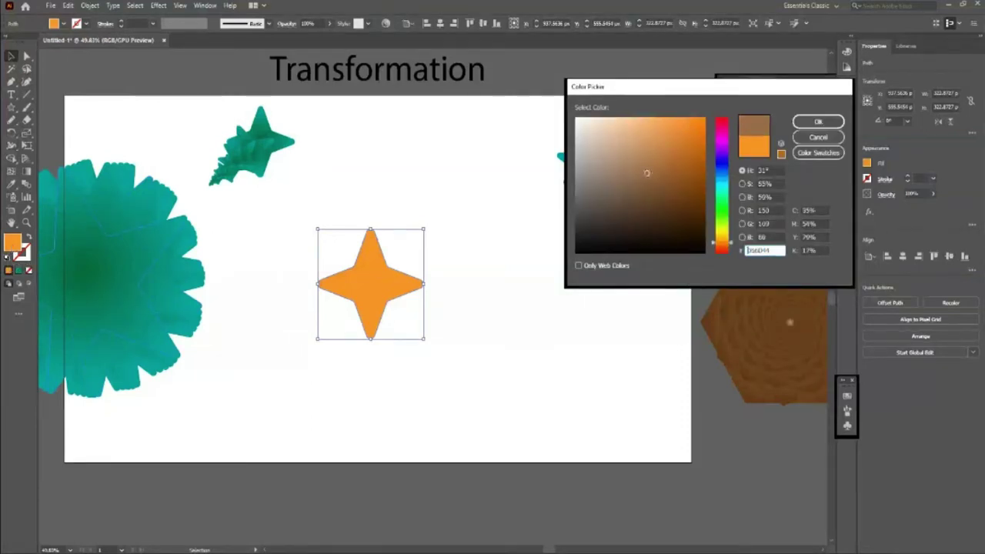
pyautogui.click(621, 150)
pyautogui.moveTo(621, 150); pyautogui.dragTo(656, 150)
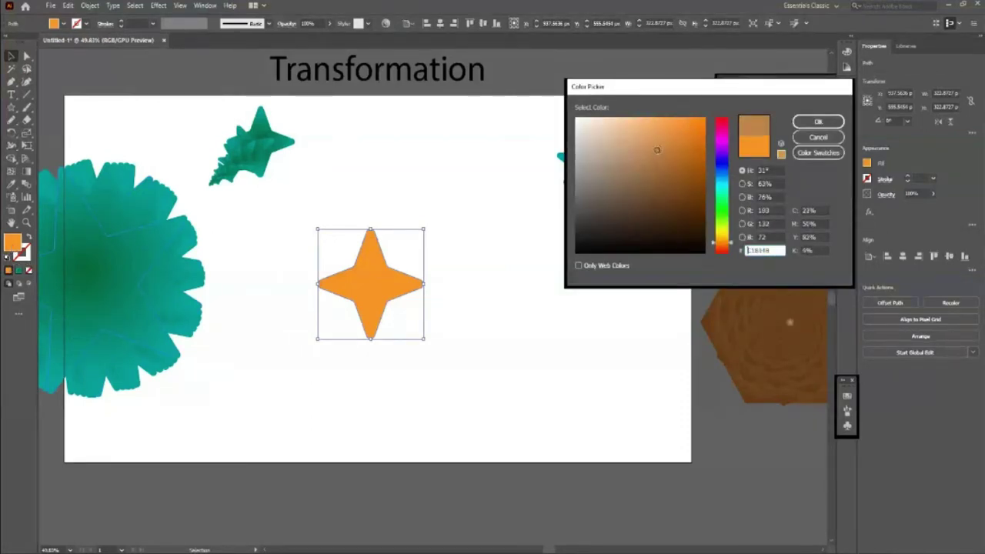
pyautogui.click(722, 187)
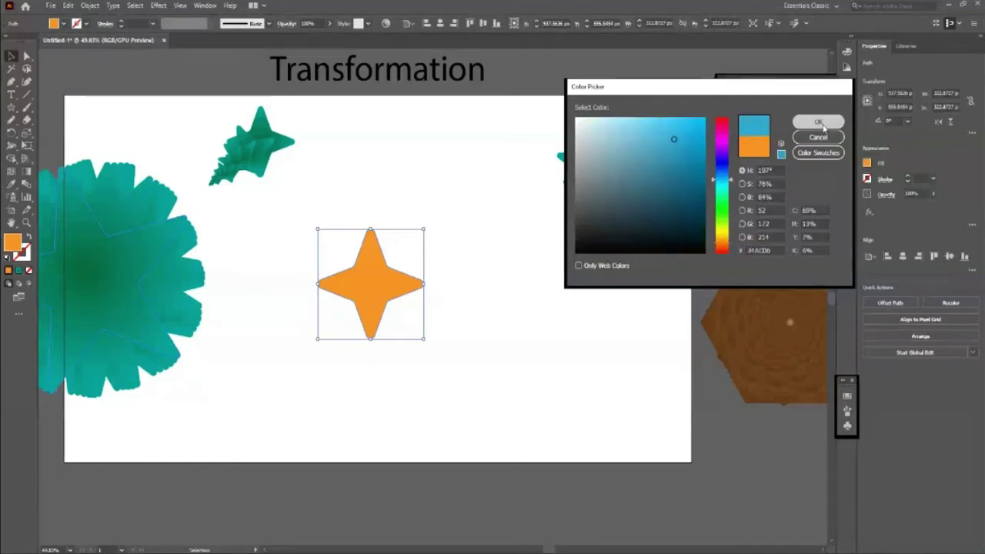
pyautogui.click(818, 122)
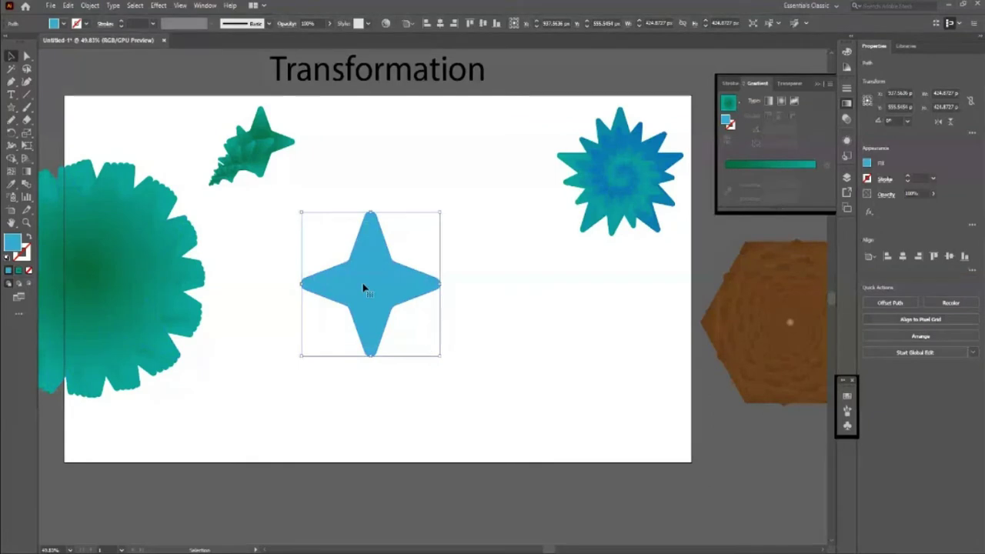
# - Enlarge the blue star, move it lower, and reapply the last transform
pyautogui.moveTo(424, 338); pyautogui.dragTo(431, 402)
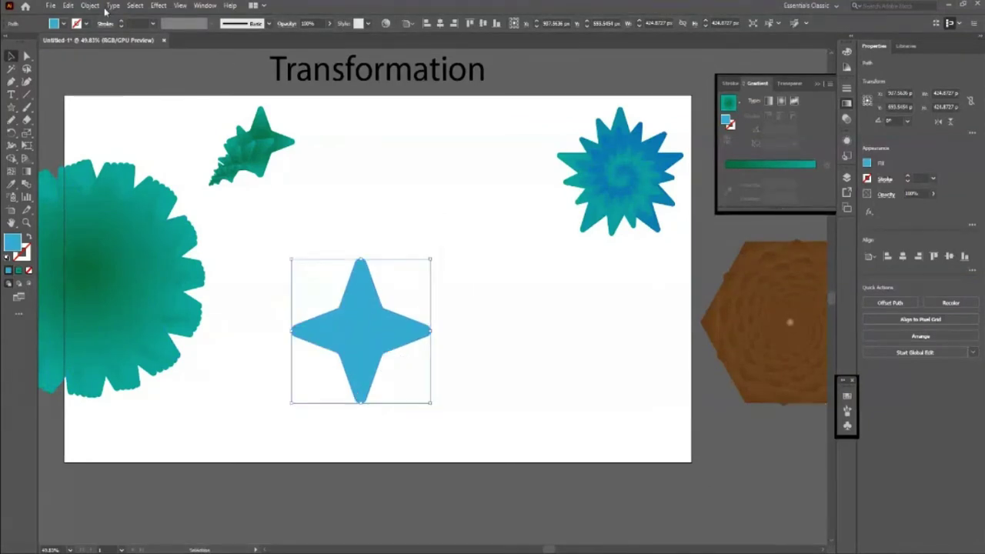
pyautogui.click(90, 5)
pyautogui.click(231, 18)
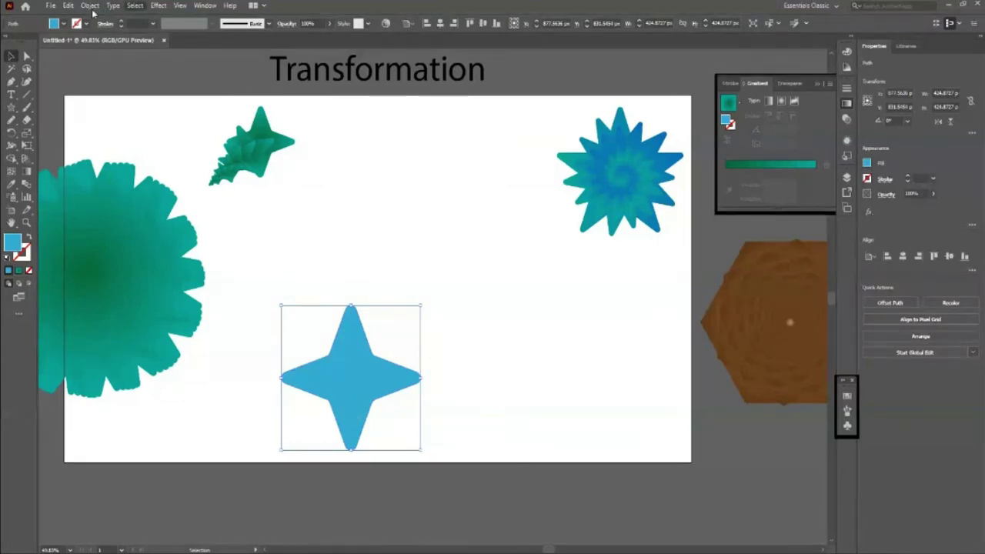
# - Try a rotated, scaled Transform Each trail on the blue star, then undo the copies
pyautogui.hotkey('ctrl', 'd')
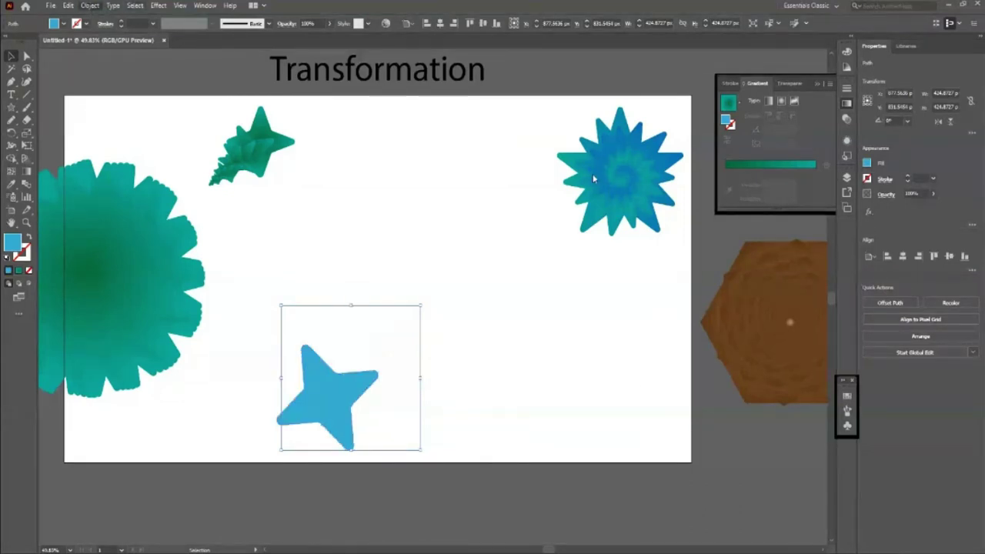
pyautogui.hotkey('ctrl', 'alt', 'shift', 'd')
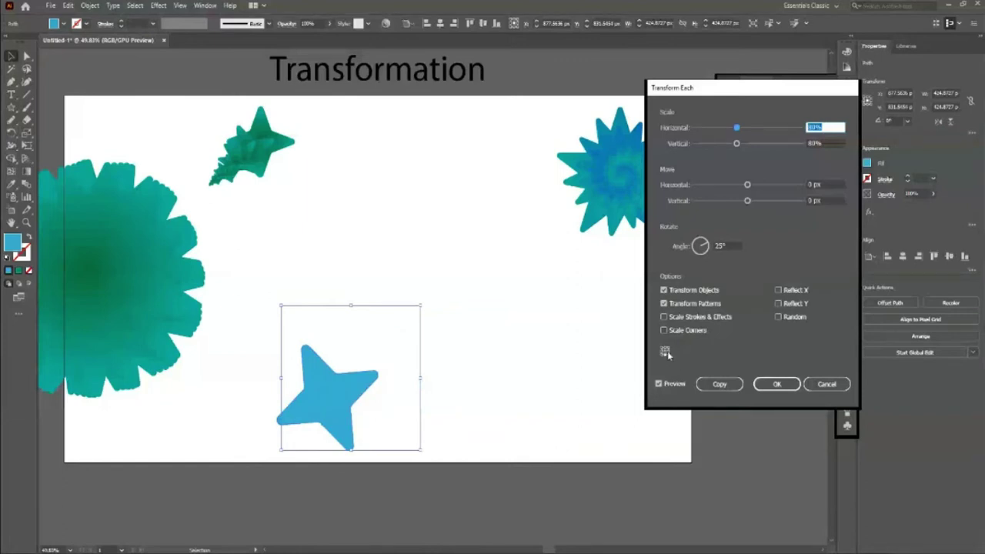
pyautogui.click(667, 354)
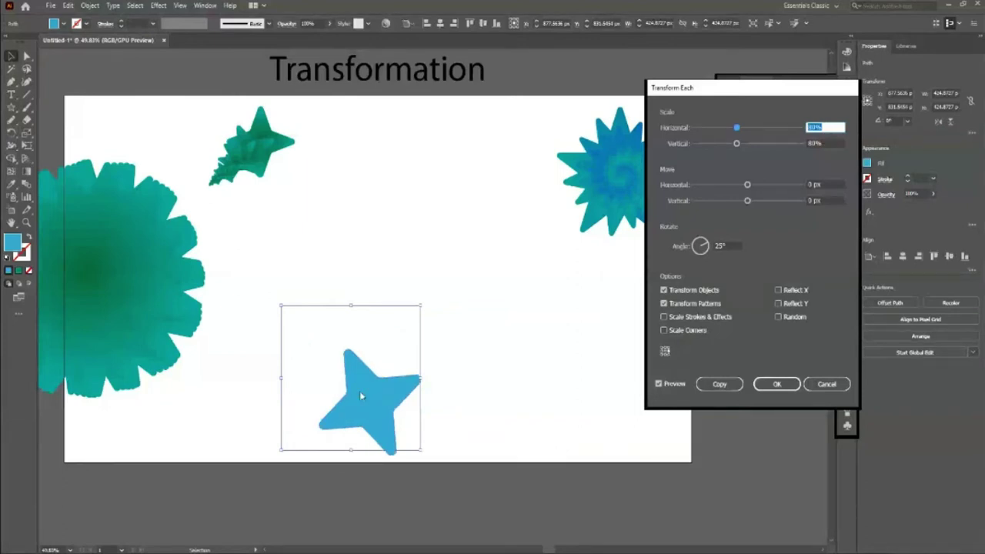
pyautogui.click(667, 354)
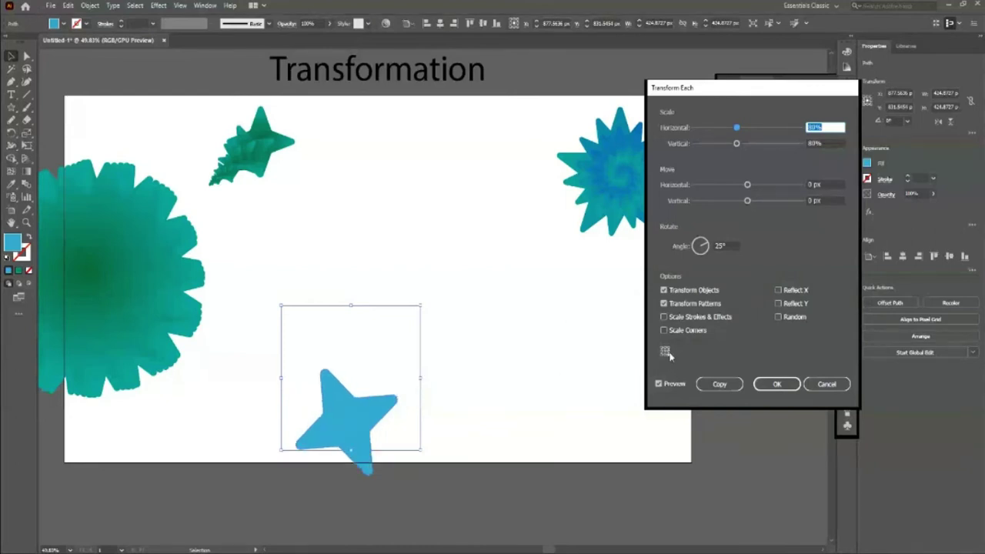
pyautogui.click(667, 353)
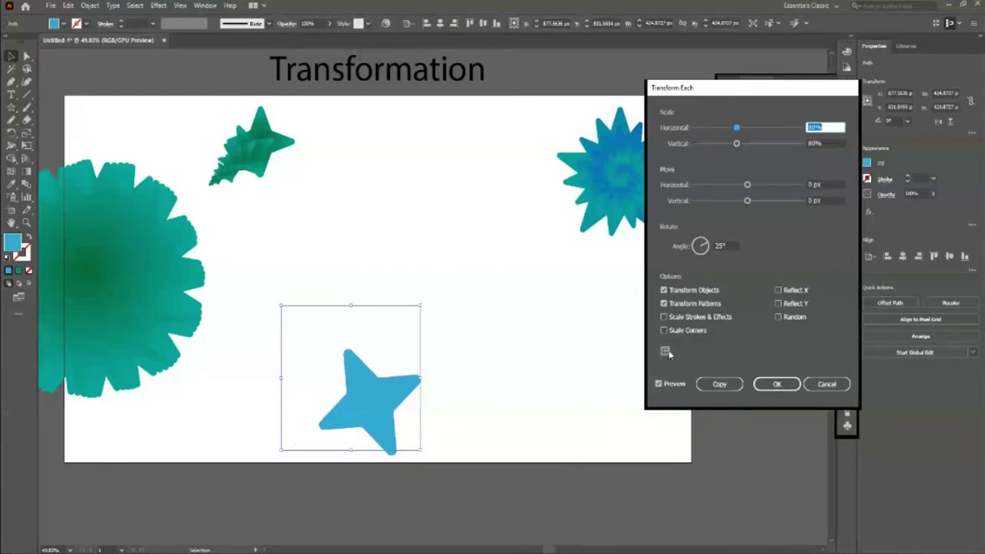
pyautogui.click(708, 383)
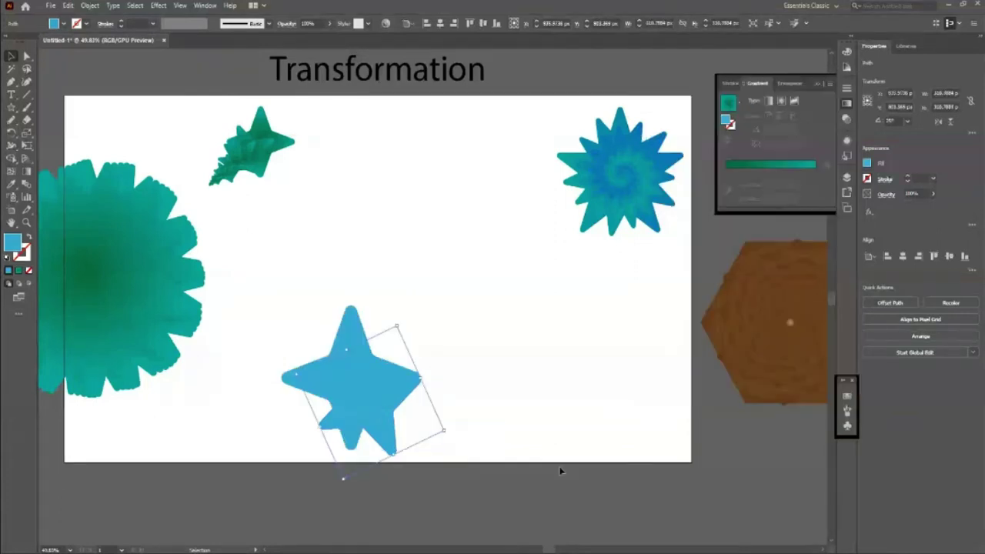
pyautogui.hotkey('ctrl', 'd')
pyautogui.hotkey('ctrl', 'd')
pyautogui.hotkey('ctrl', 'd')
pyautogui.hotkey('ctrl', 'd')
pyautogui.hotkey('ctrl', 'd')
pyautogui.hotkey('ctrl', 'd')
pyautogui.hotkey('ctrl', 'd')
pyautogui.hotkey('ctrl', 'd')
pyautogui.hotkey('ctrl', 'd')
pyautogui.hotkey('ctrl', 'd')
pyautogui.hotkey('ctrl', 'd')
pyautogui.hotkey('ctrl', 'd')
pyautogui.hotkey('ctrl', 'd')
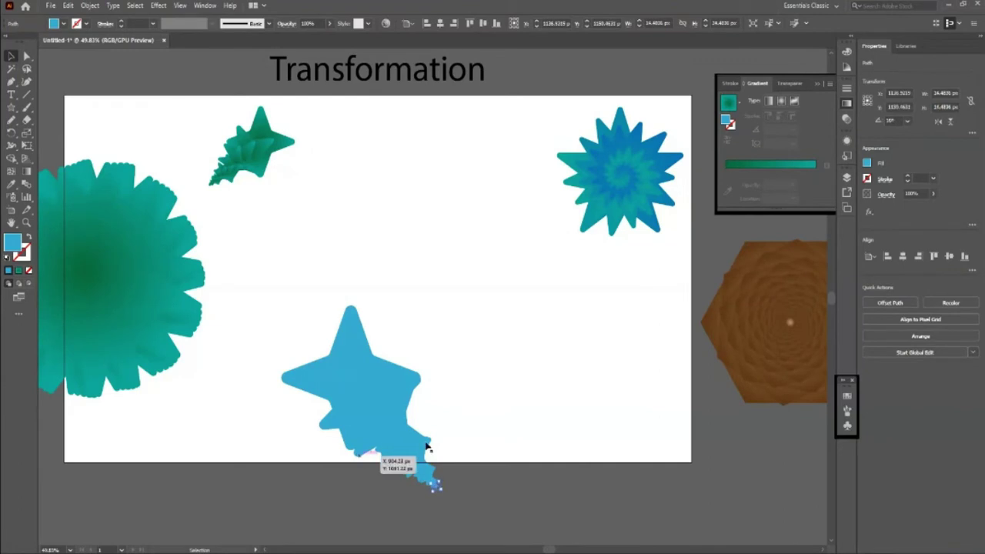
pyautogui.hotkey('ctrl', 'd')
pyautogui.hotkey('ctrl', 'z')
pyautogui.hotkey('ctrl', 'z')
pyautogui.hotkey('ctrl', 'z')
pyautogui.hotkey('ctrl', 'z')
pyautogui.hotkey('ctrl', 'z')
pyautogui.hotkey('ctrl', 'z')
pyautogui.hotkey('ctrl', 'z')
pyautogui.hotkey('ctrl', 'z')
pyautogui.hotkey('ctrl', 'z')
pyautogui.hotkey('ctrl', 'z')
pyautogui.hotkey('ctrl', 'z')
# - Sample the green radial gradient from the upper-left star onto the blue star
pyautogui.press('i')
pyautogui.click(260, 138)
pyautogui.click(12, 57)
# - Reverse the gradient for a lighter centre and build a trail of rotated star copies
pyautogui.click(727, 139)
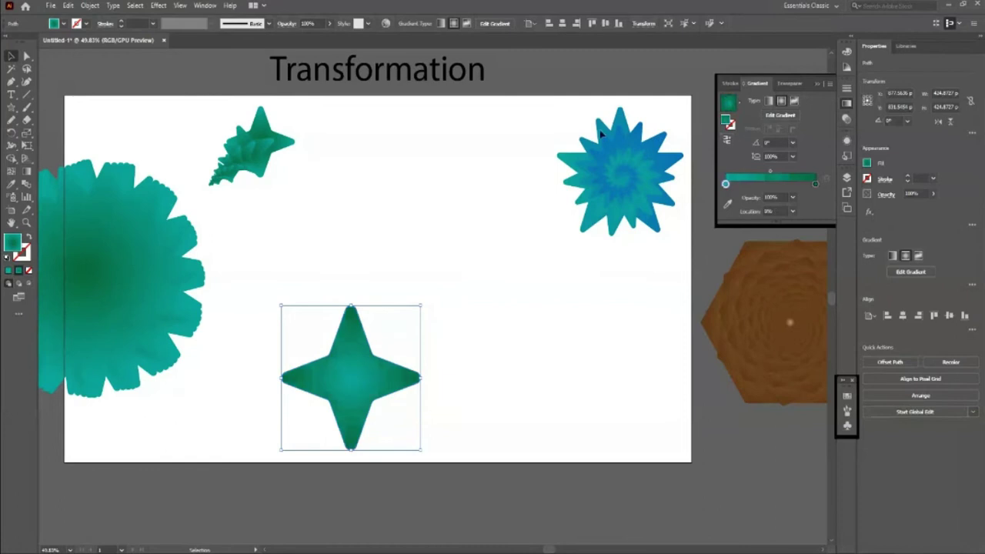
pyautogui.click(89, 5)
pyautogui.moveTo(109, 18)
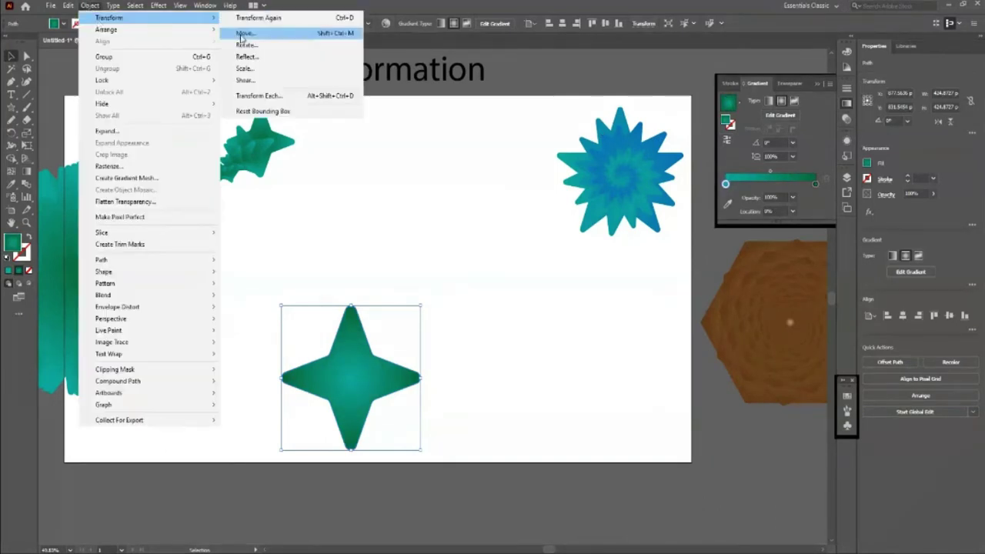
pyautogui.click(258, 96)
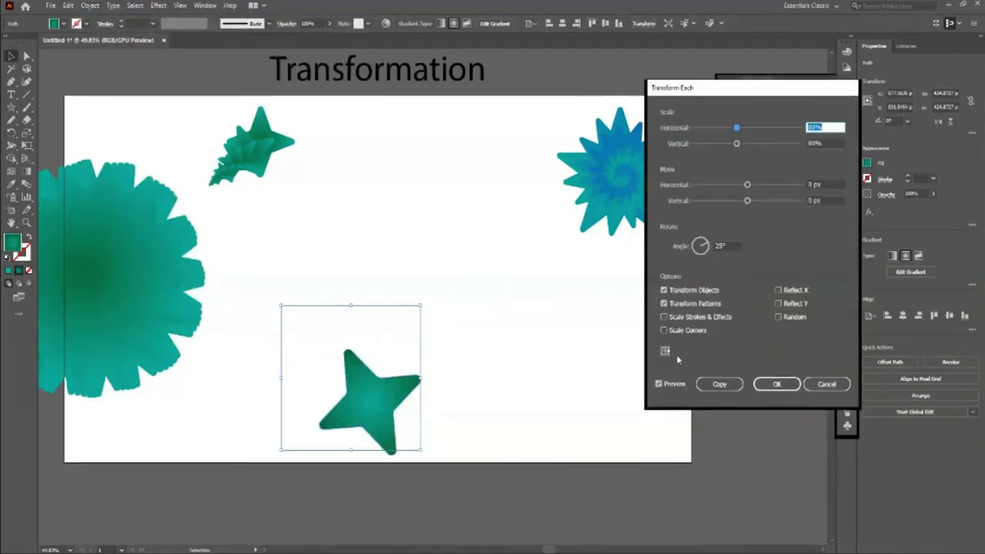
pyautogui.click(719, 383)
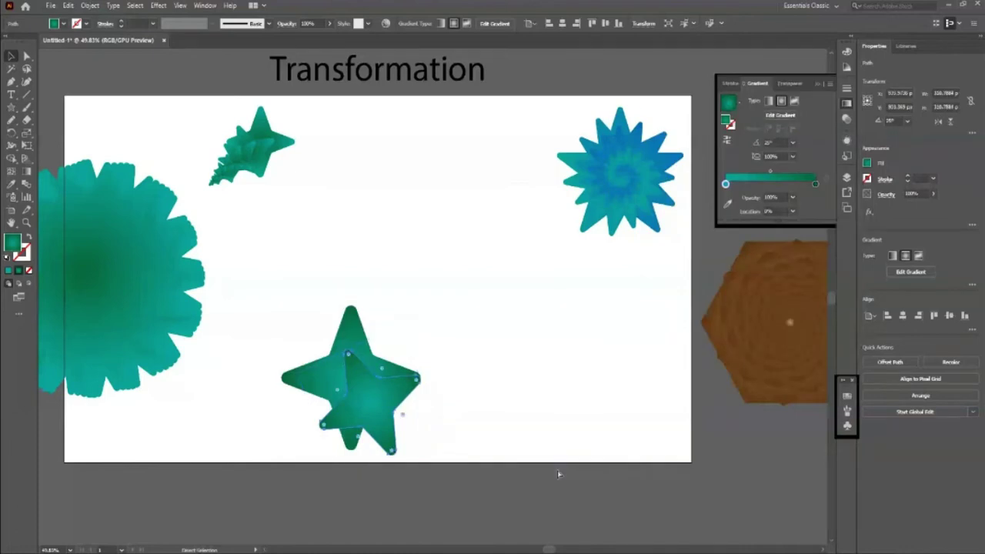
pyautogui.hotkey('ctrl', 'd')
pyautogui.hotkey('ctrl', 'd')
pyautogui.hotkey('ctrl', 'd')
pyautogui.hotkey('ctrl', 'd')
pyautogui.hotkey('ctrl', 'd')
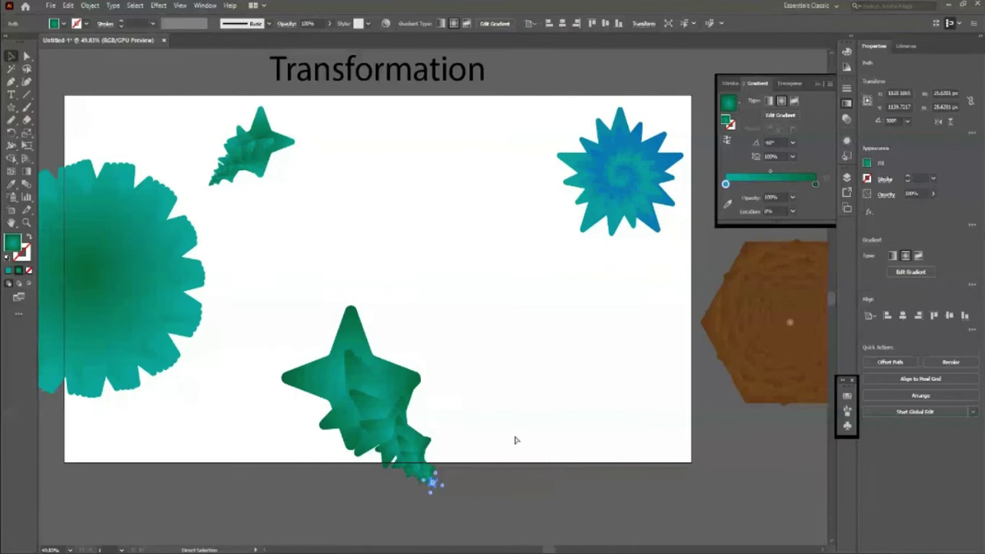
pyautogui.hotkey('ctrl', 's')
pyautogui.press('Escape')
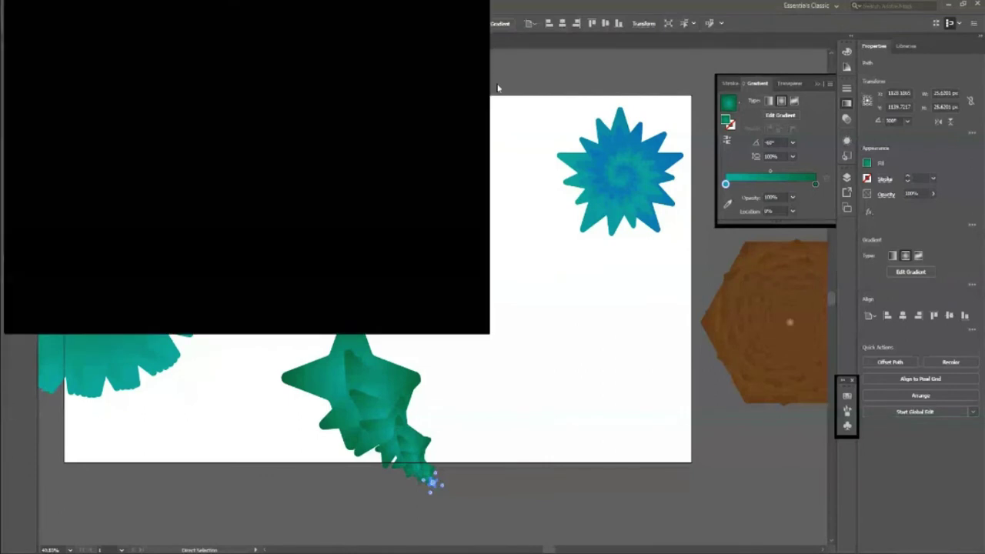
pyautogui.hotkey('ctrl', 'd')
pyautogui.hotkey('ctrl', 'd')
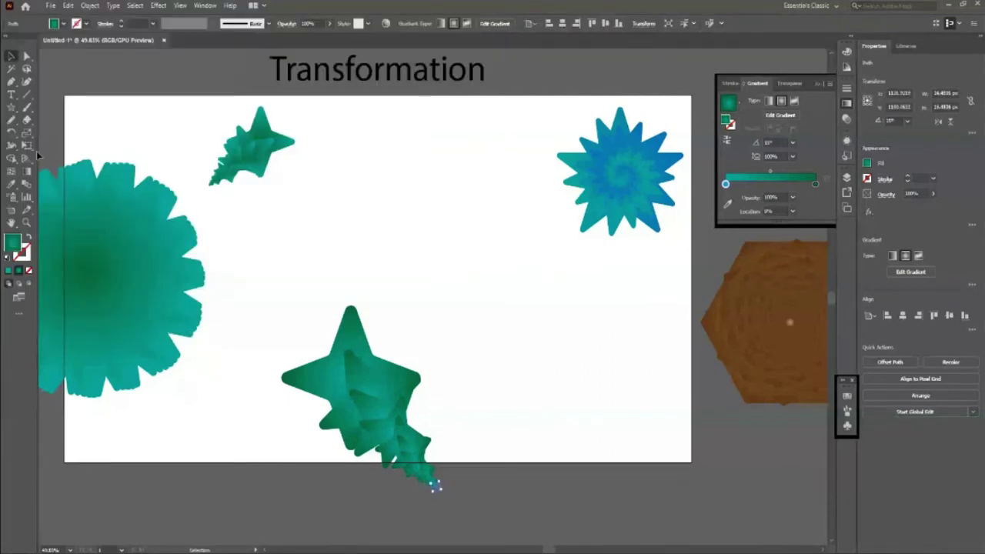
# - Move the star group higher on the artboard
pyautogui.click(10, 55)
pyautogui.click(457, 240)
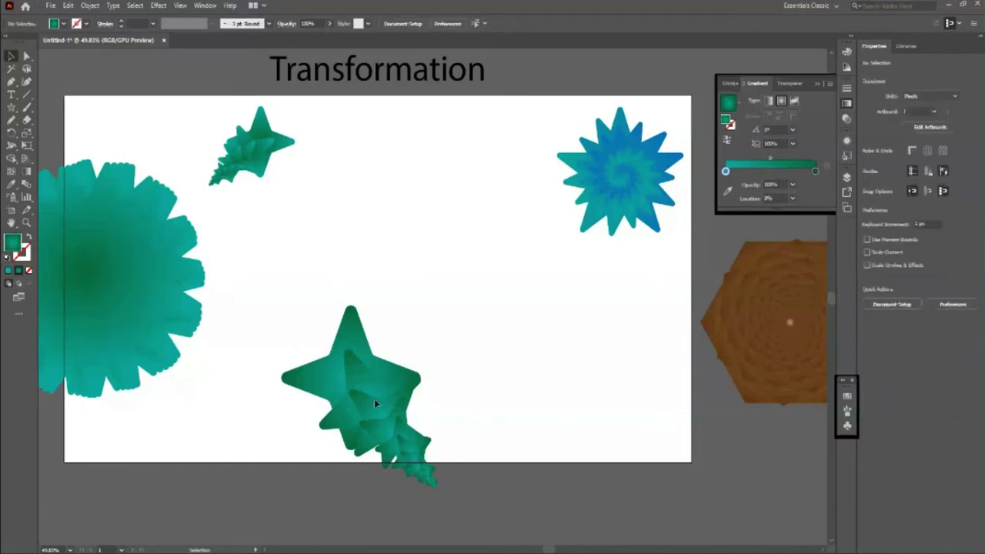
pyautogui.moveTo(362, 411)
pyautogui.mouseDown()
pyautogui.moveTo(366, 279)
pyautogui.moveTo(385, 272)
pyautogui.mouseUp()
pyautogui.click(527, 360)
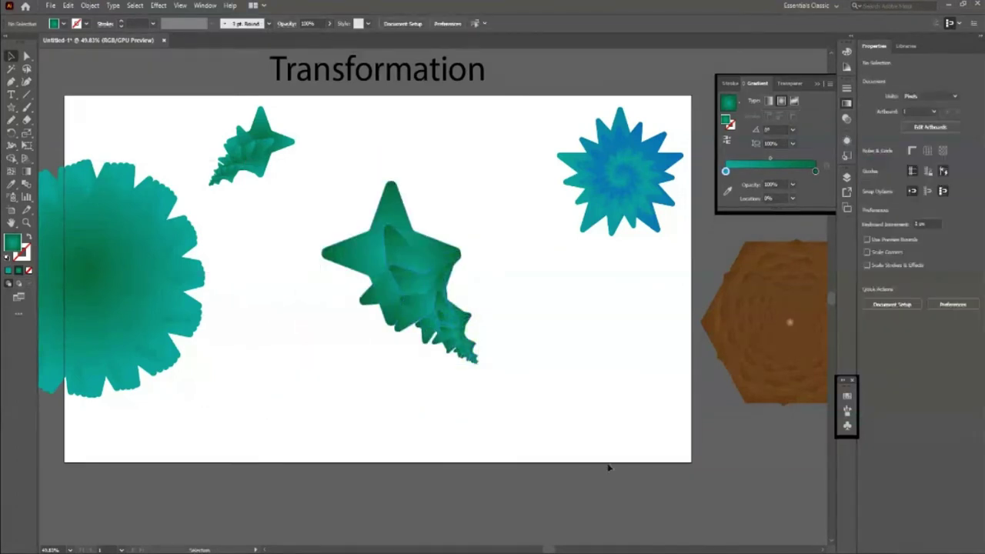
# - Delete the central star group and move the small green star to the centre
pyautogui.moveTo(327, 180); pyautogui.dragTo(508, 408)
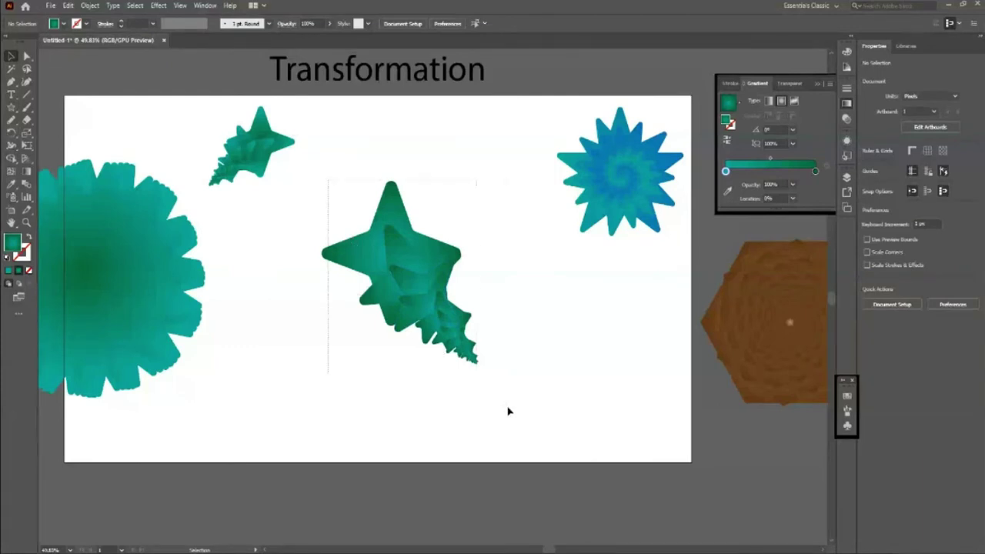
pyautogui.press('Delete')
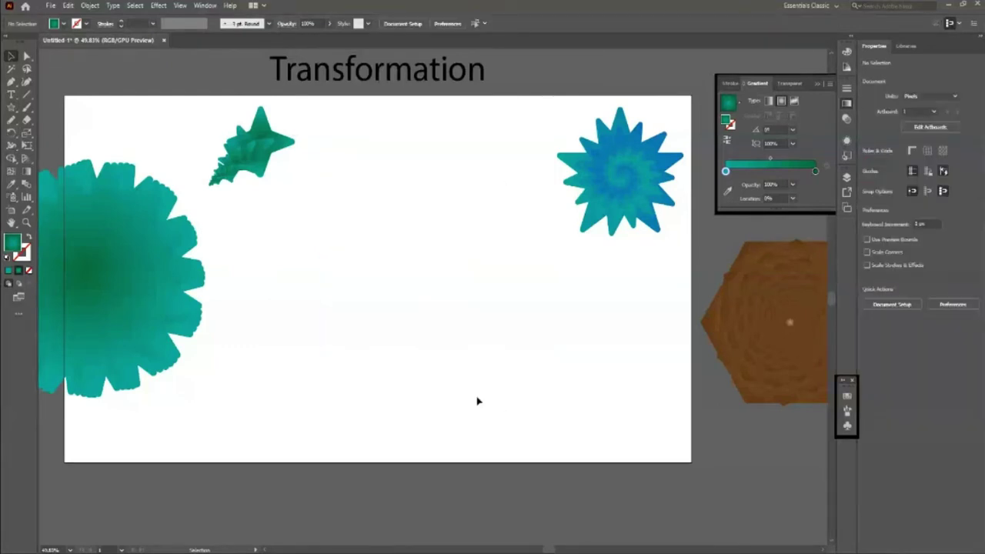
pyautogui.moveTo(260, 144); pyautogui.dragTo(406, 279)
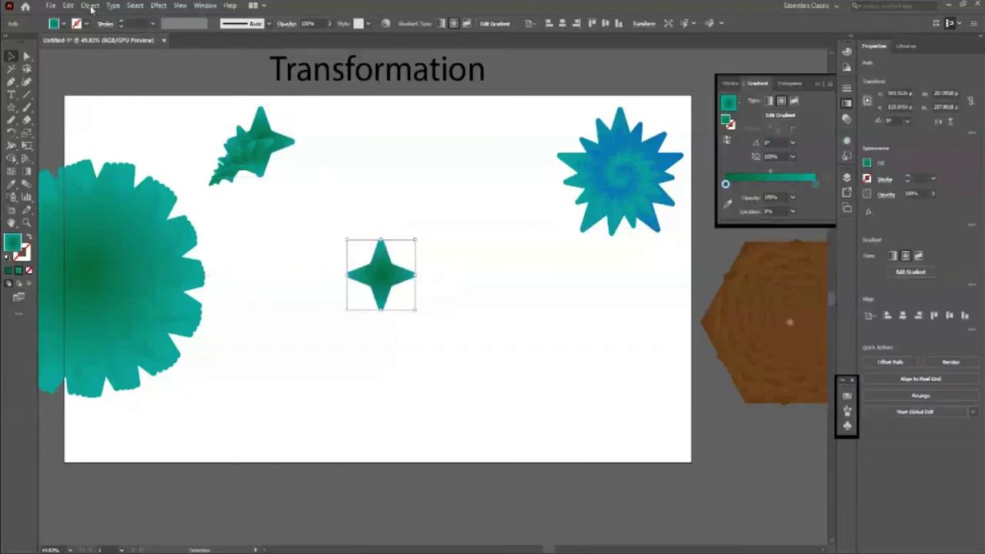
# - Copy the centre star via Transform Each at 80% scale, 10 px right and down, rotated 25°
pyautogui.click(90, 6)
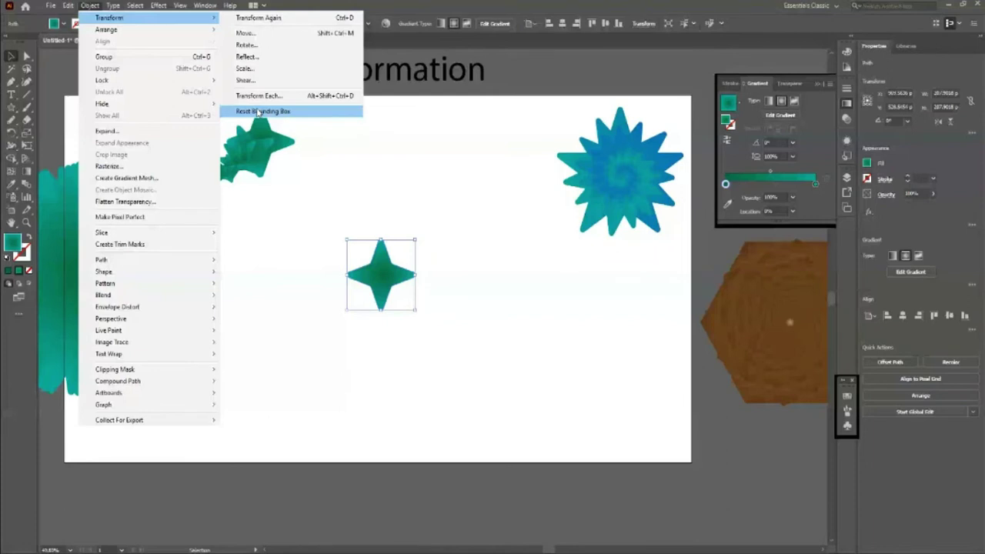
pyautogui.click(258, 95)
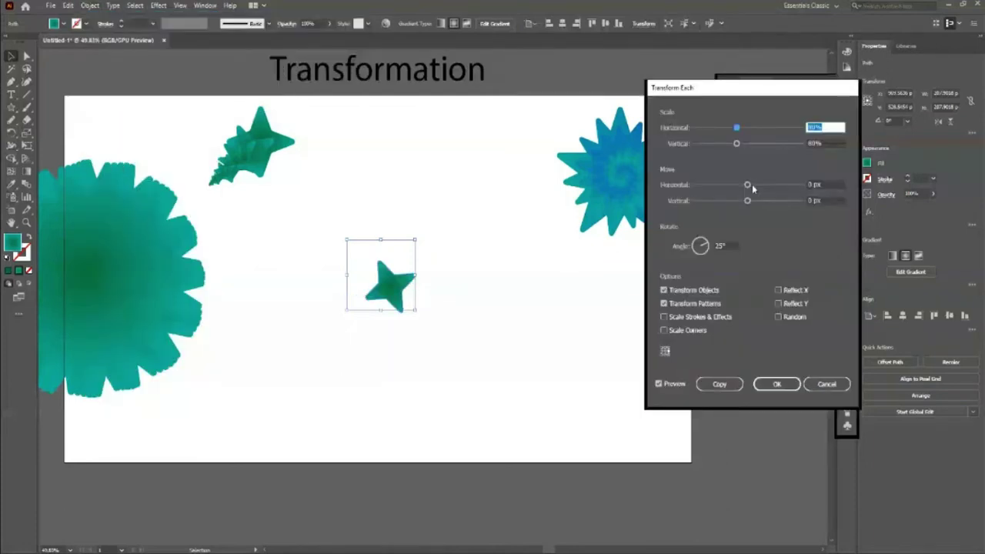
pyautogui.press('Tab')
pyautogui.press('Tab')
pyautogui.write('10')
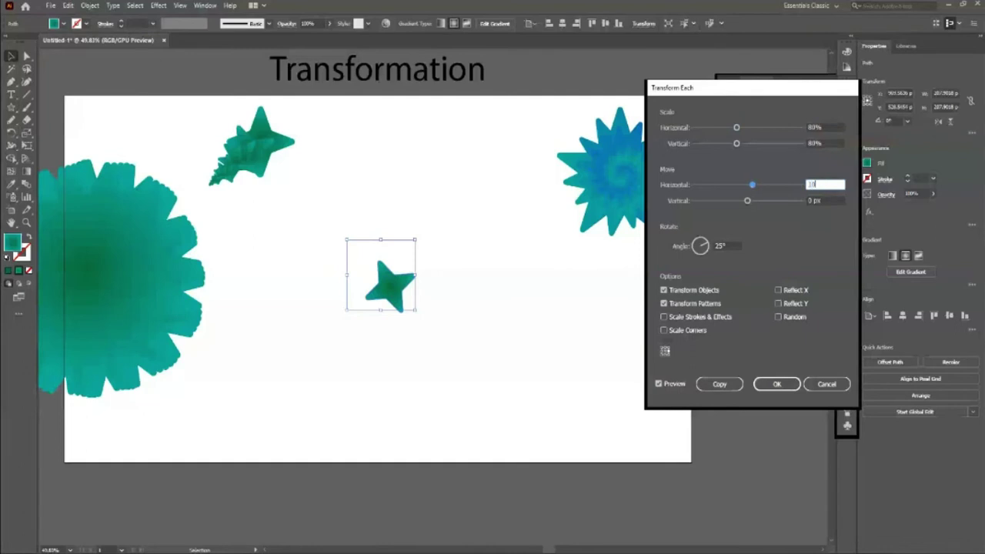
pyautogui.press('Tab')
pyautogui.write('10')
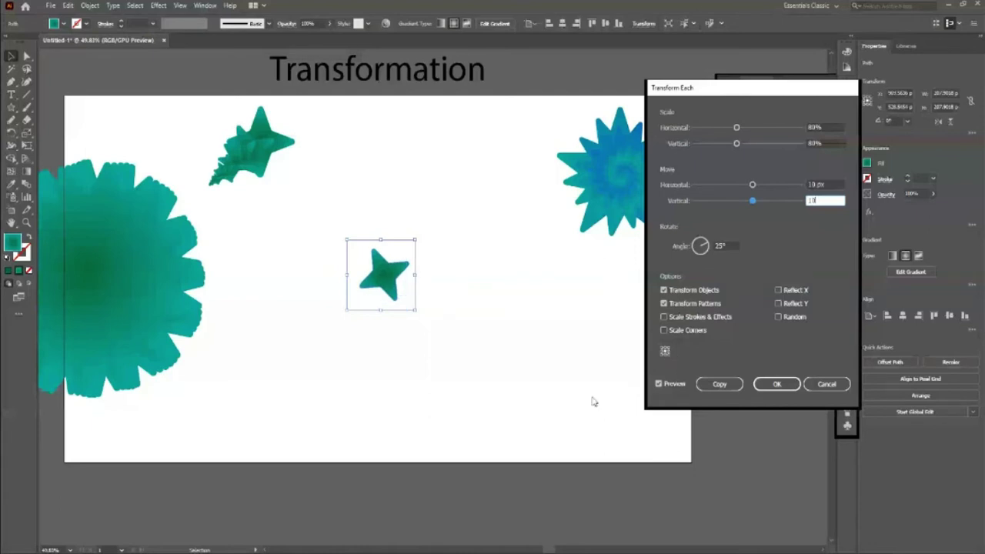
pyautogui.click(712, 383)
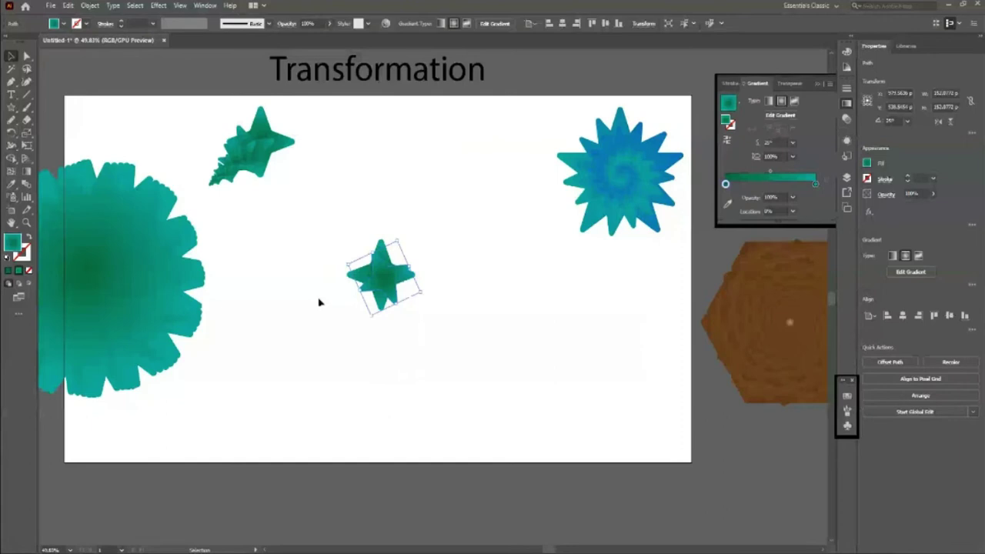
# - Repeat the transform to spiral ever-smaller rotated star copies toward the lower right
pyautogui.hotkey('ctrl', '=')
pyautogui.hotkey('ctrl', '=')
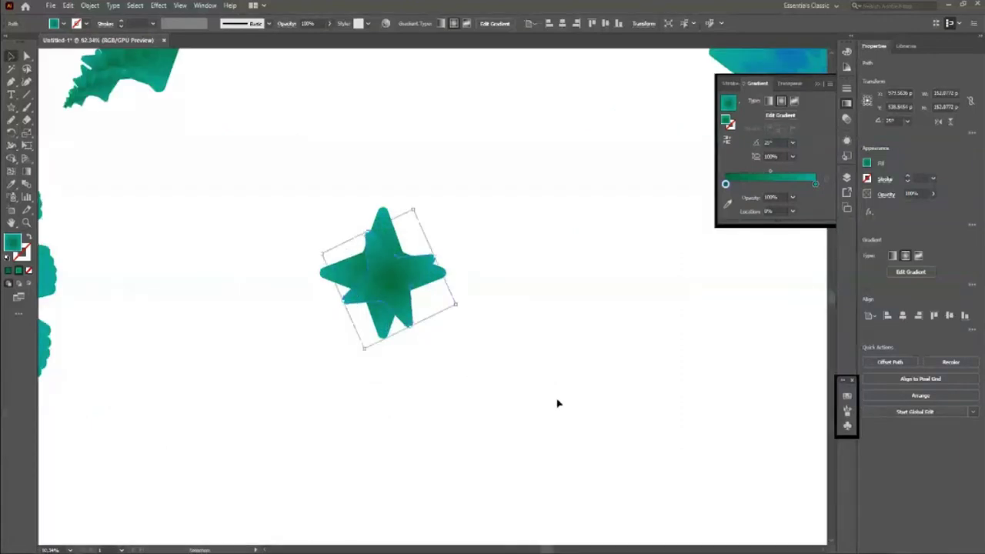
pyautogui.press('a')
pyautogui.hotkey('ctrl', 'd')
pyautogui.hotkey('ctrl', 'd')
pyautogui.hotkey('ctrl', 'd')
pyautogui.hotkey('ctrl', 'd')
pyautogui.hotkey('ctrl', 'd')
pyautogui.hotkey('ctrl', 'd')
pyautogui.hotkey('ctrl', 'd')
pyautogui.hotkey('ctrl', 'd')
pyautogui.hotkey('ctrl', 'd')
pyautogui.hotkey('ctrl', 'd')
pyautogui.hotkey('ctrl', 'd')
pyautogui.hotkey('ctrl', 'd')
pyautogui.hotkey('ctrl', 'd')
pyautogui.hotkey('ctrl', 'd')
pyautogui.hotkey('ctrl', 'd')
pyautogui.press('v')
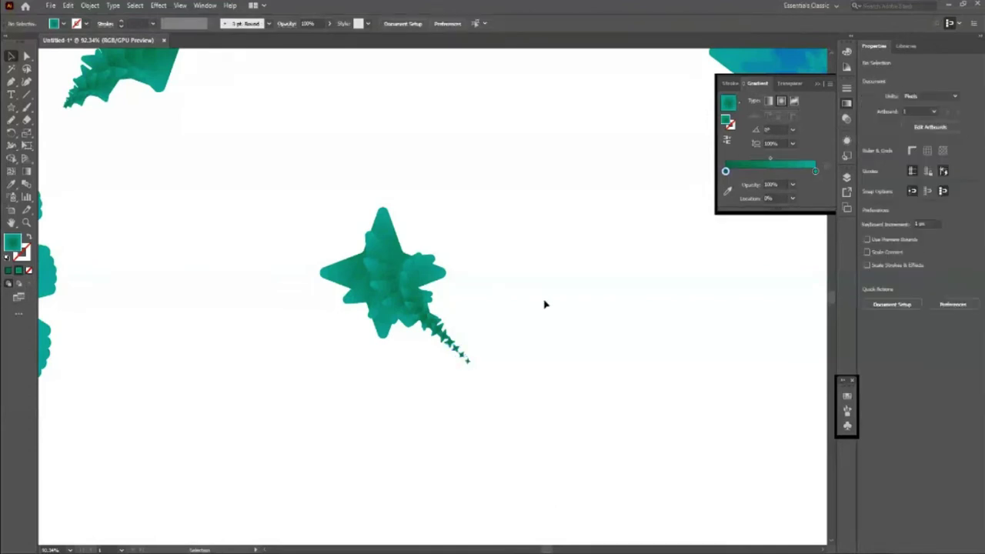
pyautogui.click(497, 286)
pyautogui.press('z')
pyautogui.moveTo(497, 286); pyautogui.dragTo(391, 407)
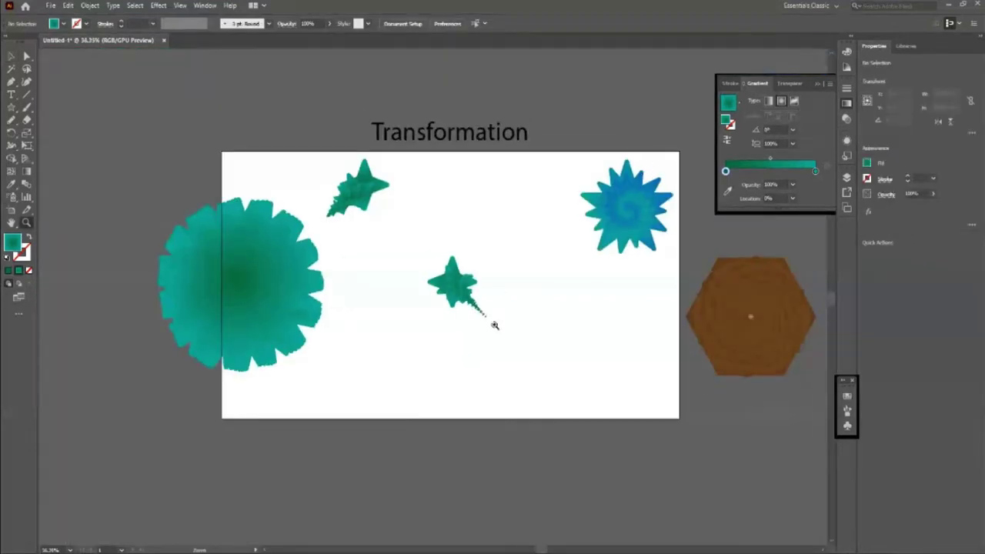
pyautogui.moveTo(494, 325); pyautogui.dragTo(518, 350)
pyautogui.press('v')
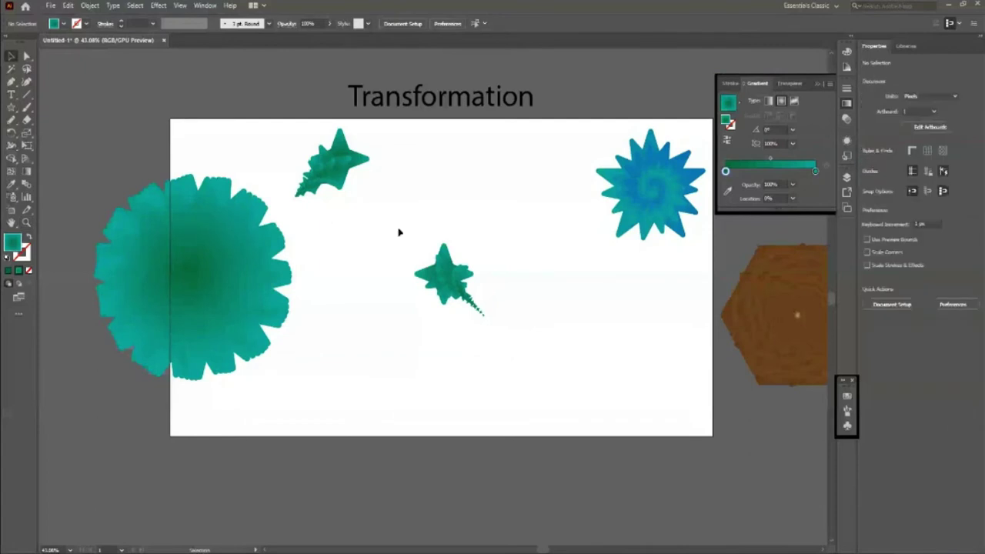
pyautogui.click(450, 280)
# - Scale the star spiral up to fill the artboard's middle, then zoom out to view everything
pyautogui.moveTo(482, 315); pyautogui.dragTo(557, 399)
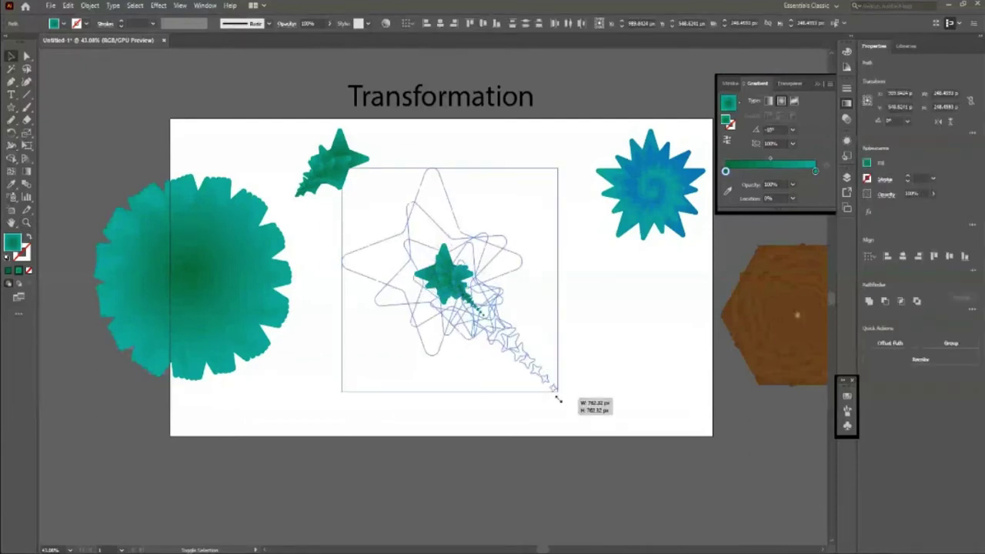
pyautogui.click(612, 373)
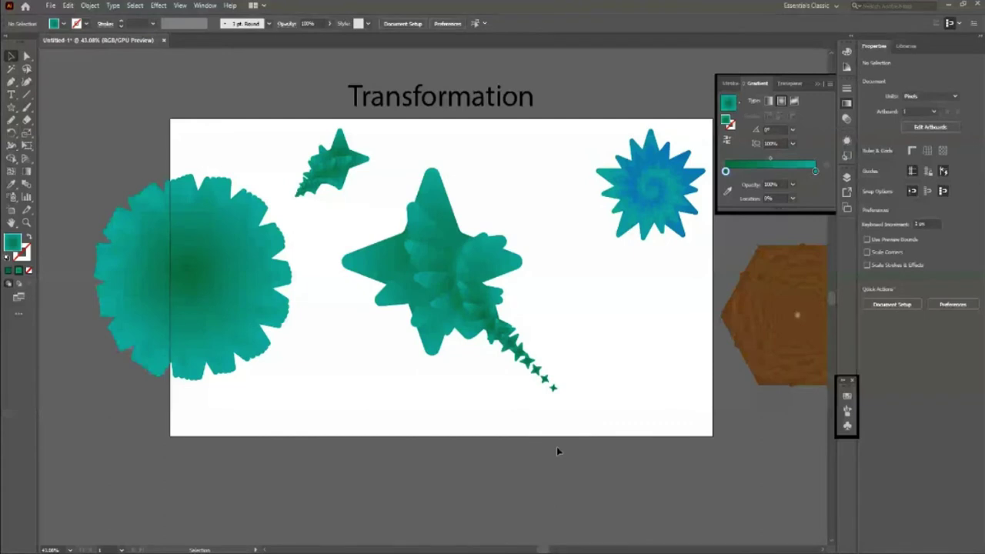
pyautogui.scroll(1, 573, 420)
pyautogui.scroll(-2, 431, 363)
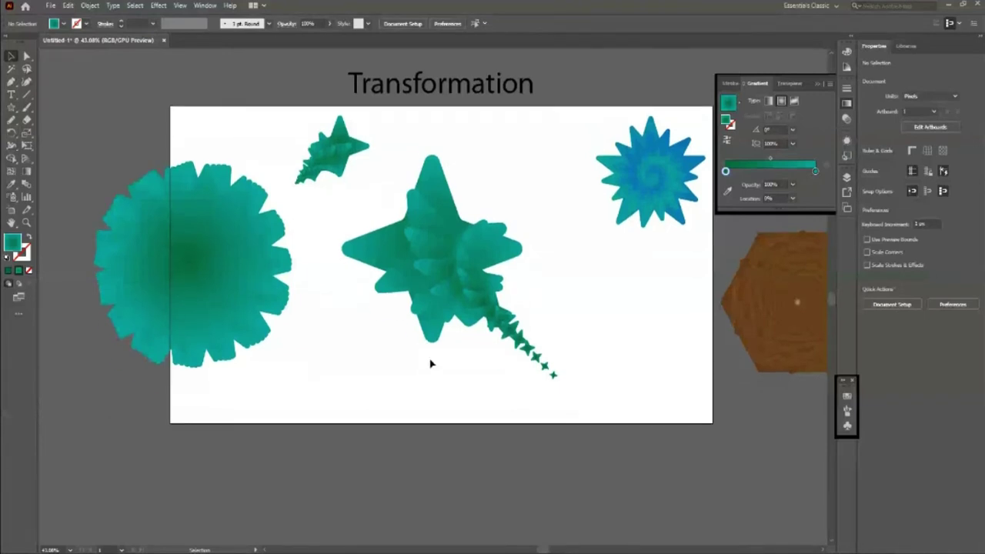
pyautogui.scroll(-1, 303, 205)
pyautogui.press('z')
pyautogui.scroll(-3, 303, 205)
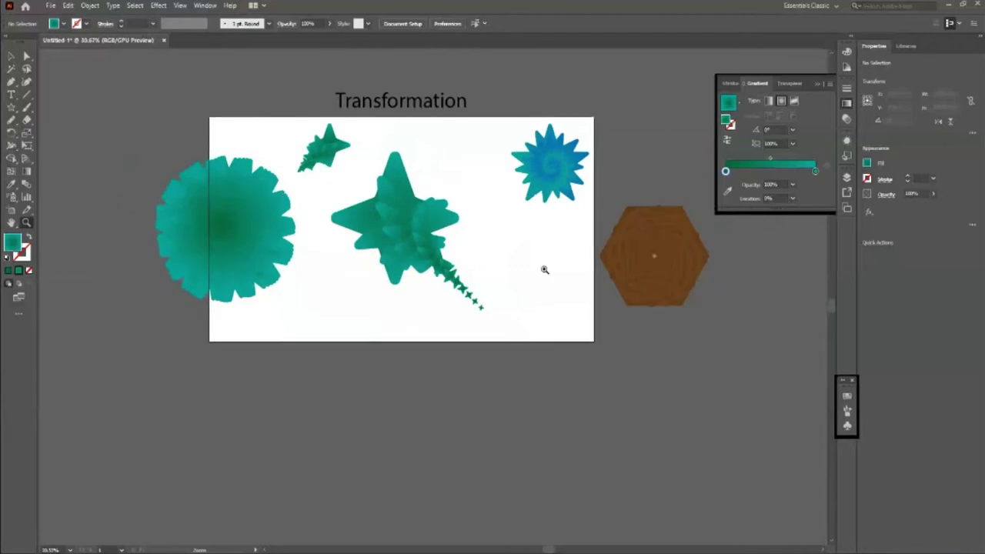
pyautogui.scroll(-2, 508, 228)
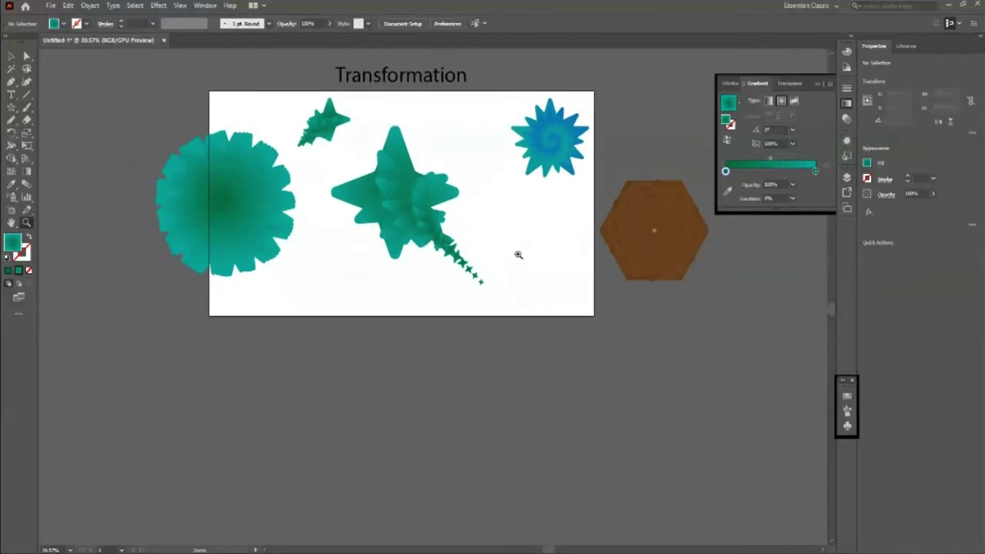
pyautogui.scroll(-1, 508, 254)
pyautogui.press('v')
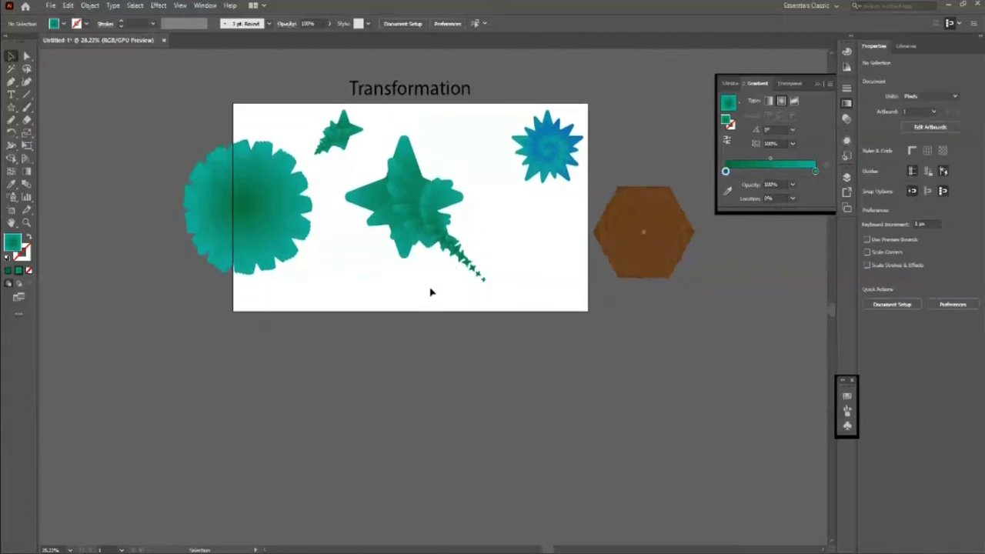
pyautogui.scroll(-2, 392, 292)
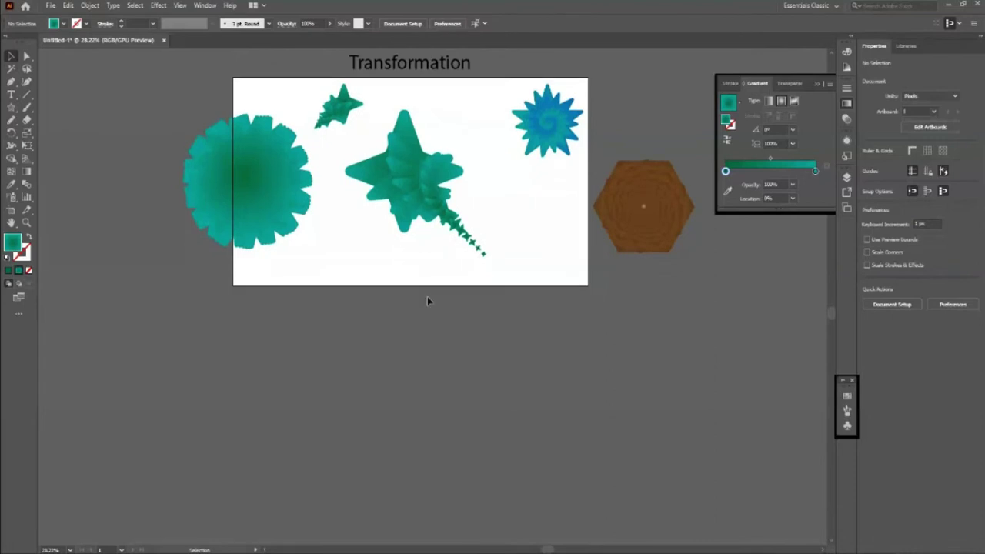
pyautogui.press('ctrl')
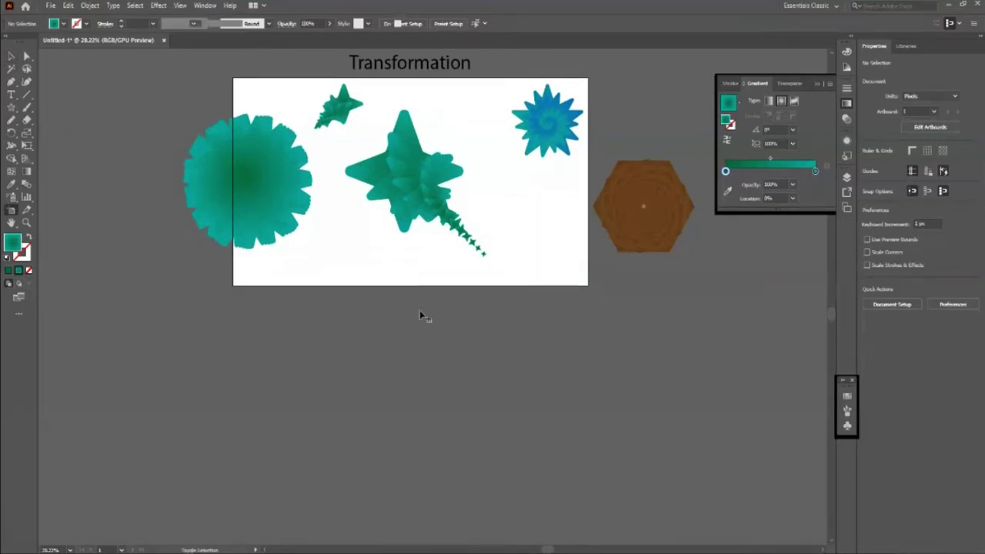
# - Alt-drag the artboard downward to duplicate it, then delete the copied artwork
pyautogui.moveTo(419, 310); pyautogui.dragTo(420, 475)
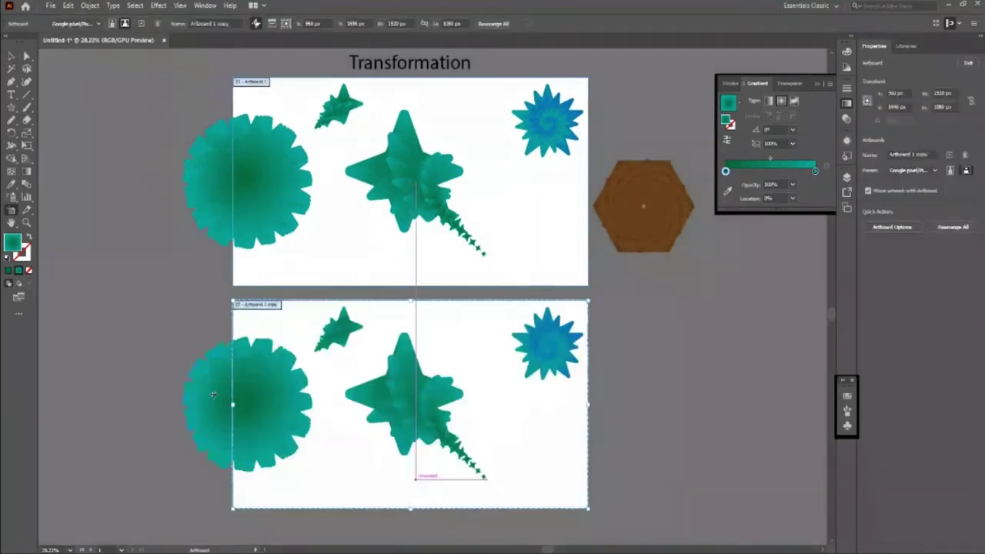
pyautogui.click(11, 57)
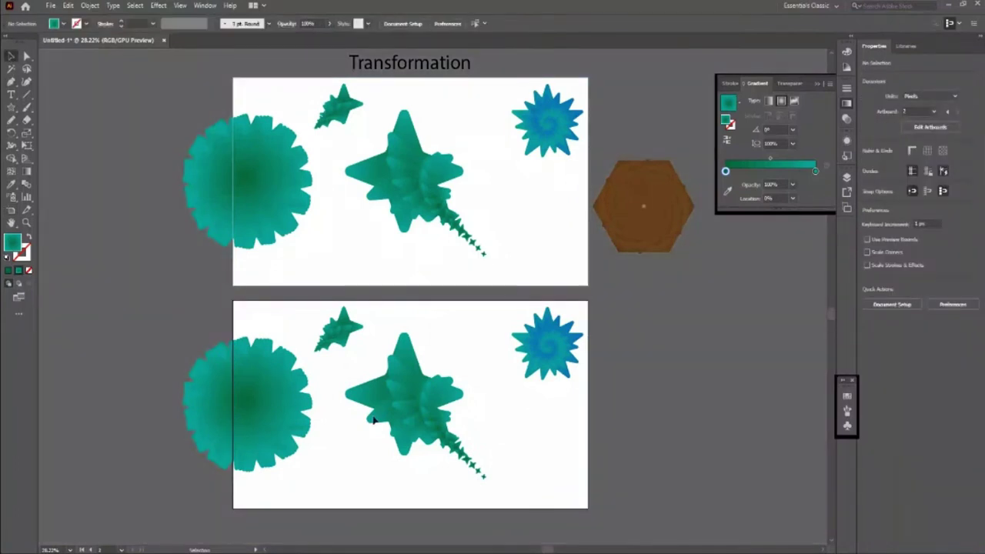
pyautogui.moveTo(110, 314); pyautogui.dragTo(649, 510)
pyautogui.press('Delete')
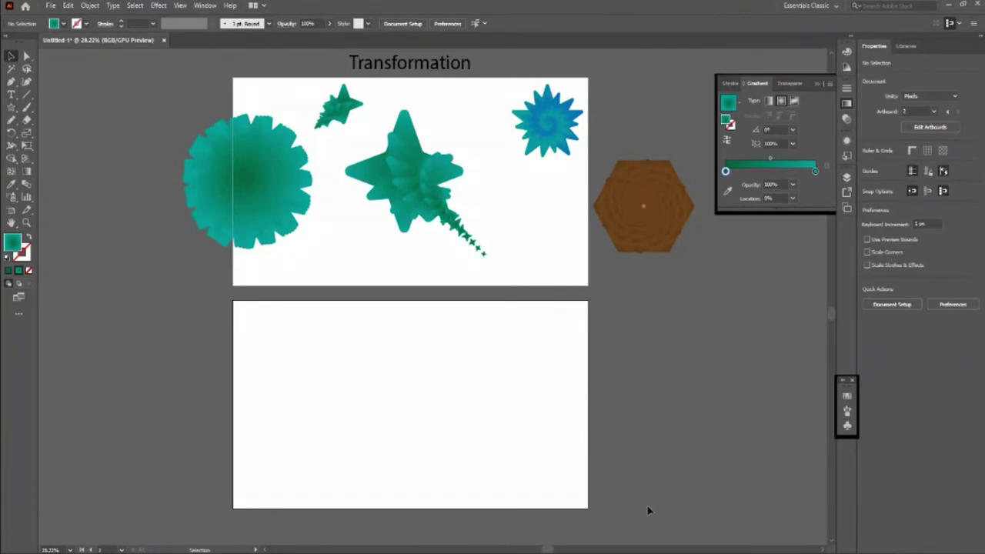
# - Scroll down and zoom in on the blank second artboard
pyautogui.scroll(-1, 369, 403)
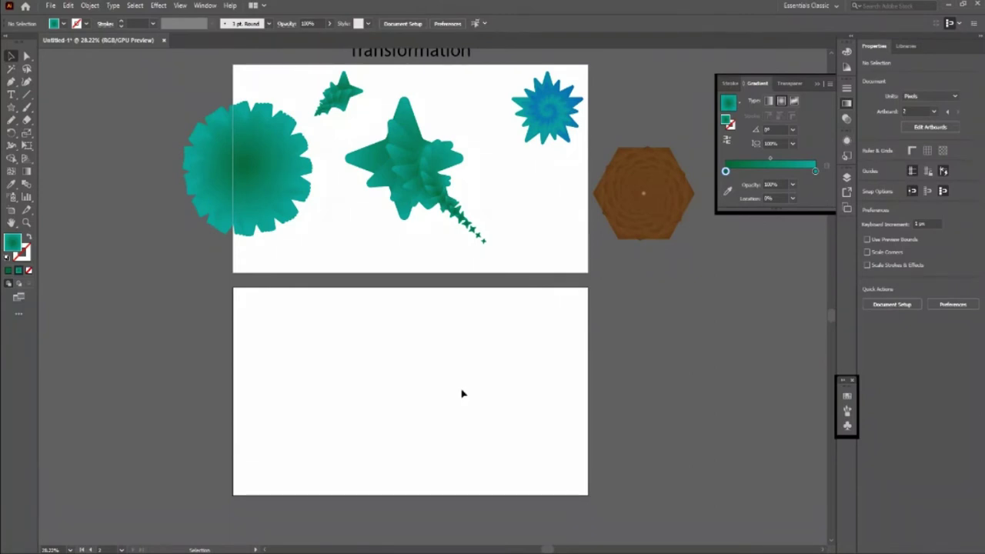
pyautogui.scroll(1, 450, 377)
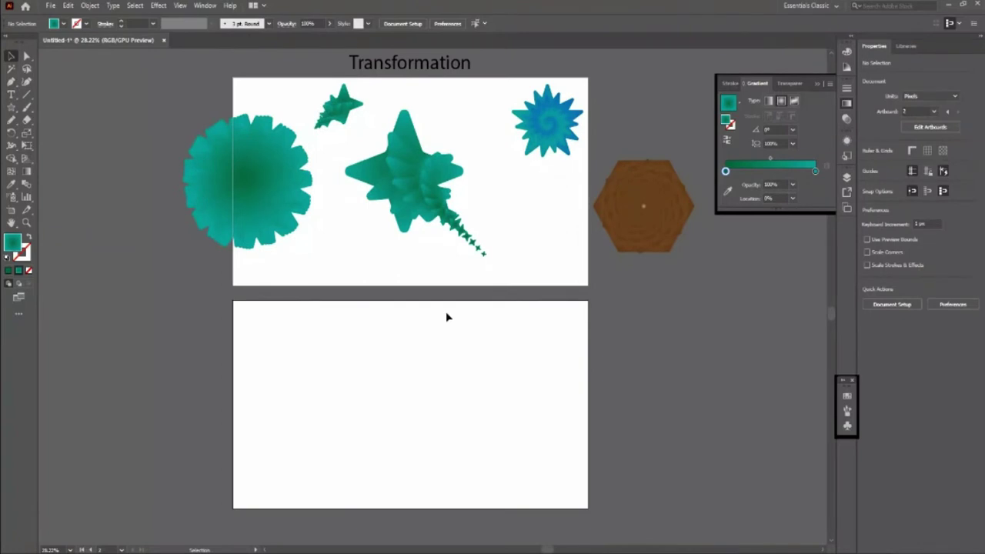
pyautogui.scroll(-2, 471, 356)
pyautogui.scroll(-1, 562, 412)
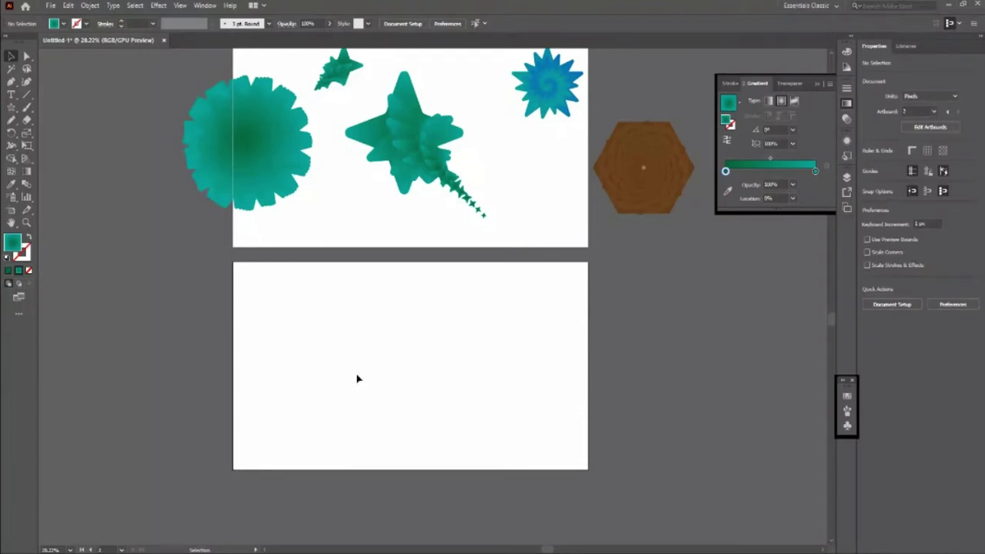
pyautogui.scroll(-1, 431, 350)
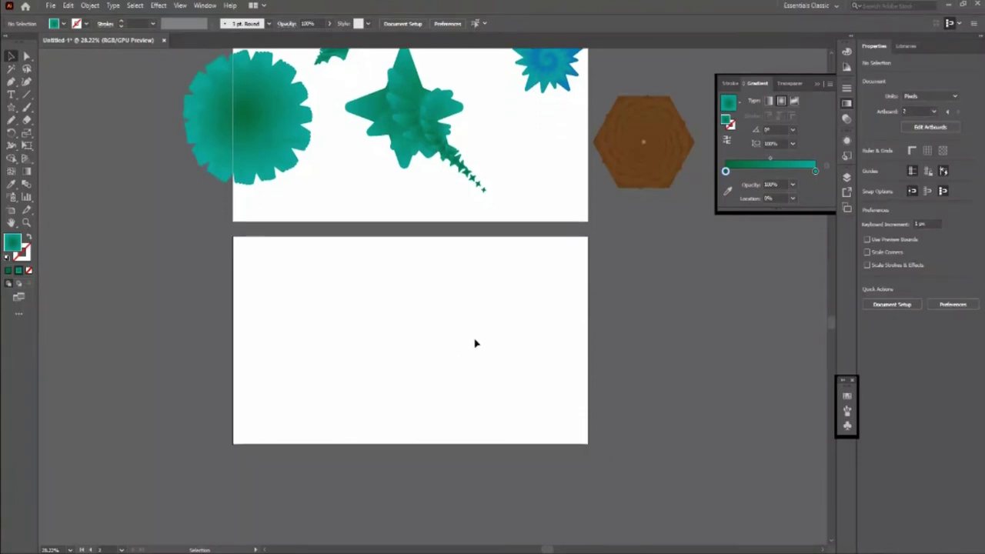
pyautogui.press('z')
pyautogui.moveTo(462, 444); pyautogui.dragTo(485, 460)
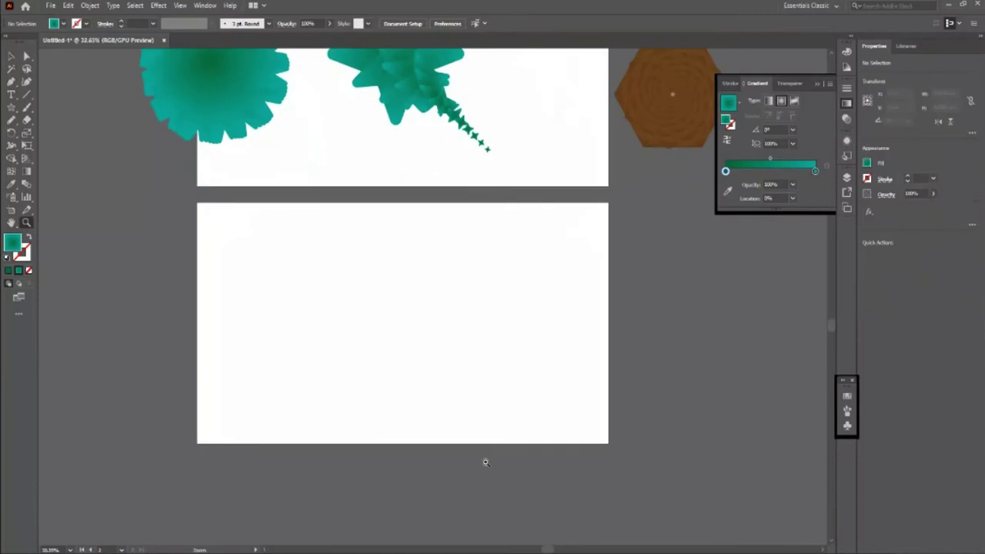
pyautogui.click(10, 56)
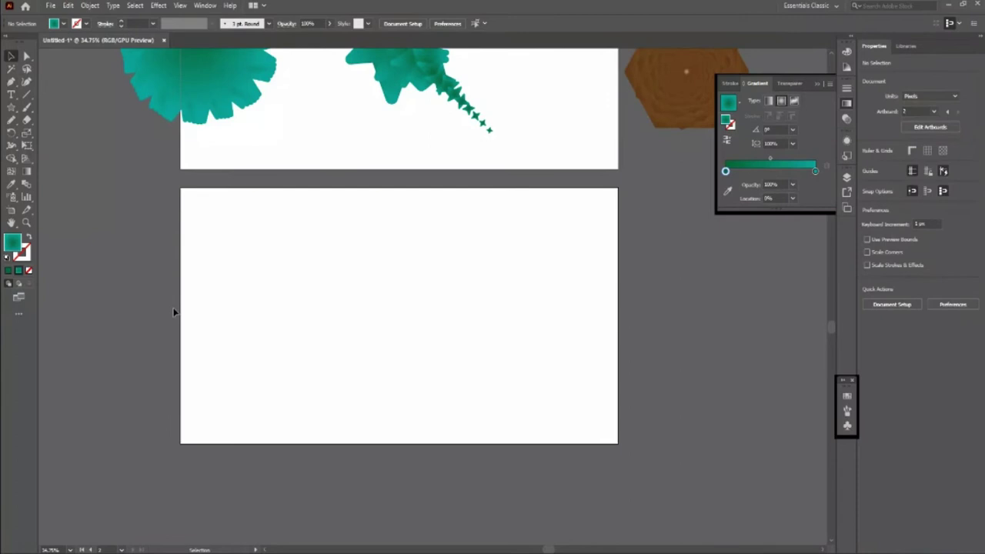
pyautogui.press('l')
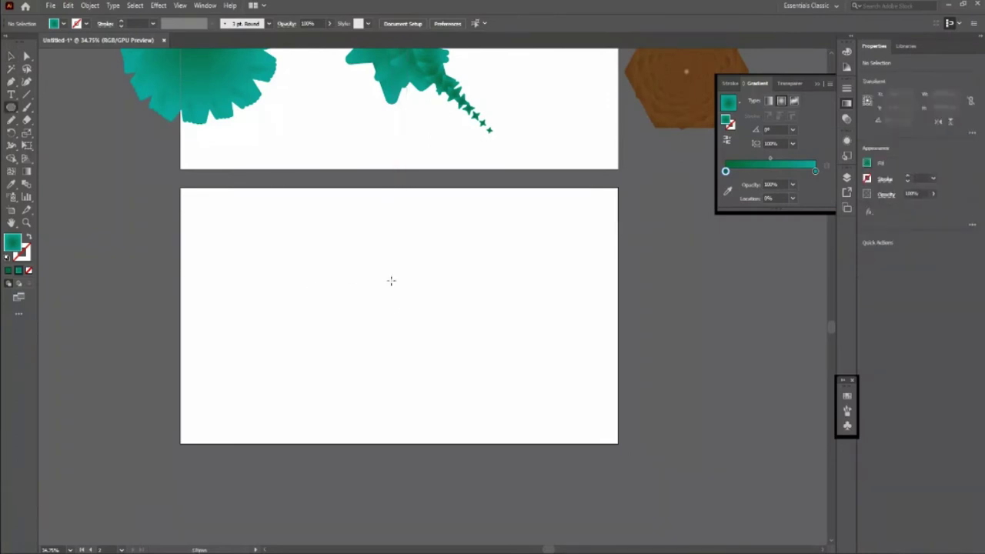
# - Draw a small teal radial-gradient circle near the centre of artboard 2 and zoom in
pyautogui.moveTo(394, 288); pyautogui.dragTo(411, 314)
pyautogui.press('v')
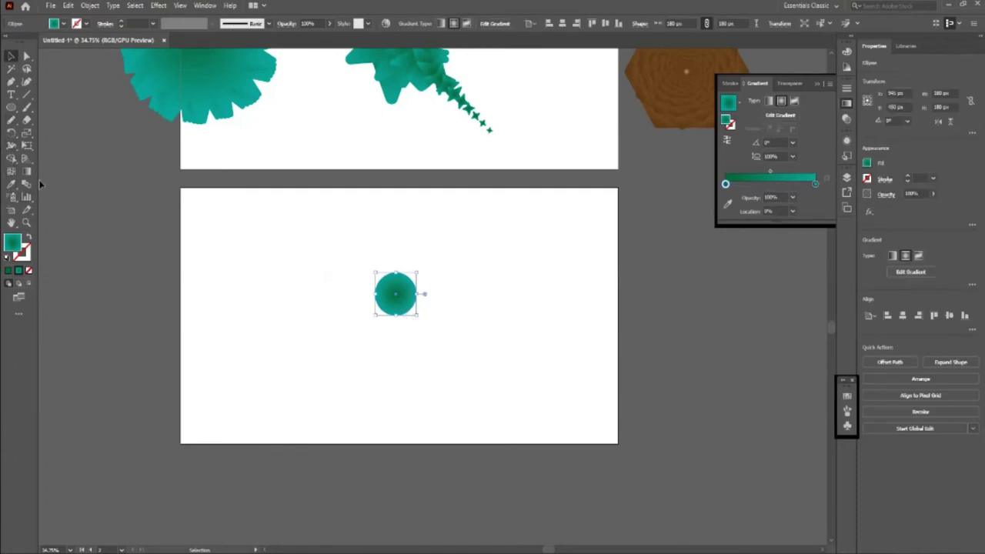
pyautogui.click(12, 134)
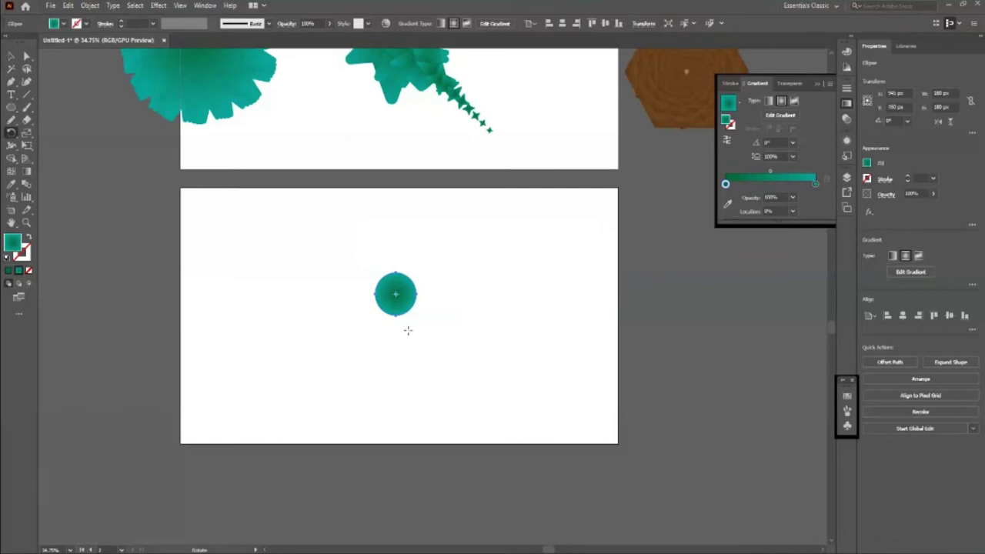
pyautogui.press('z')
pyautogui.moveTo(431, 322)
pyautogui.mouseDown()
pyautogui.moveTo(410, 307)
pyautogui.moveTo(429, 281)
pyautogui.moveTo(340, 253)
pyautogui.mouseUp()
pyautogui.moveTo(398, 279); pyautogui.dragTo(367, 282)
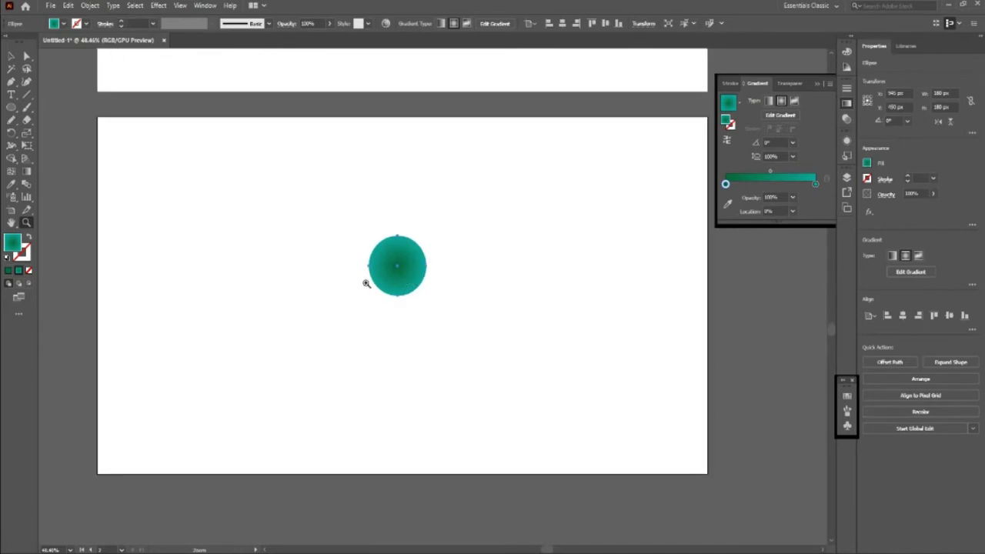
pyautogui.click(9, 58)
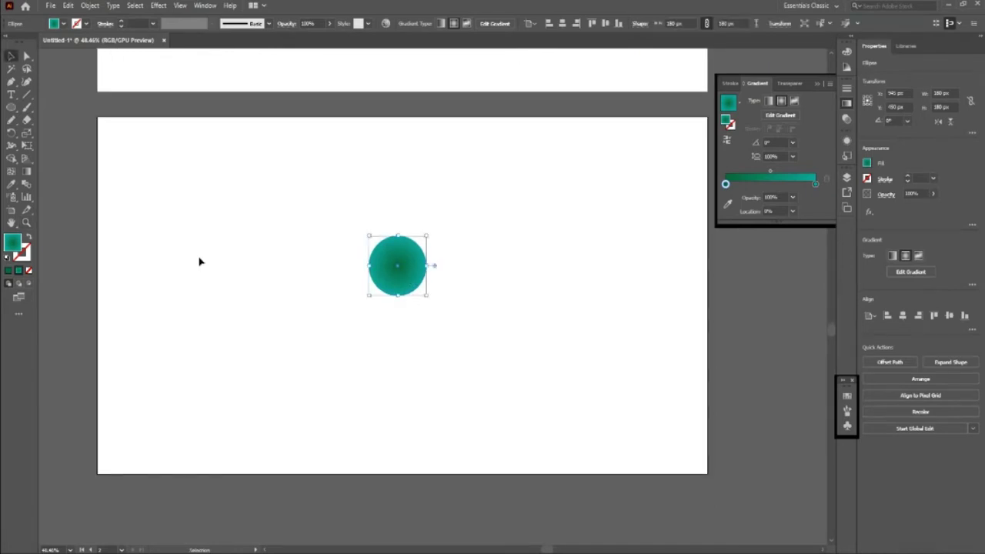
pyautogui.press('r')
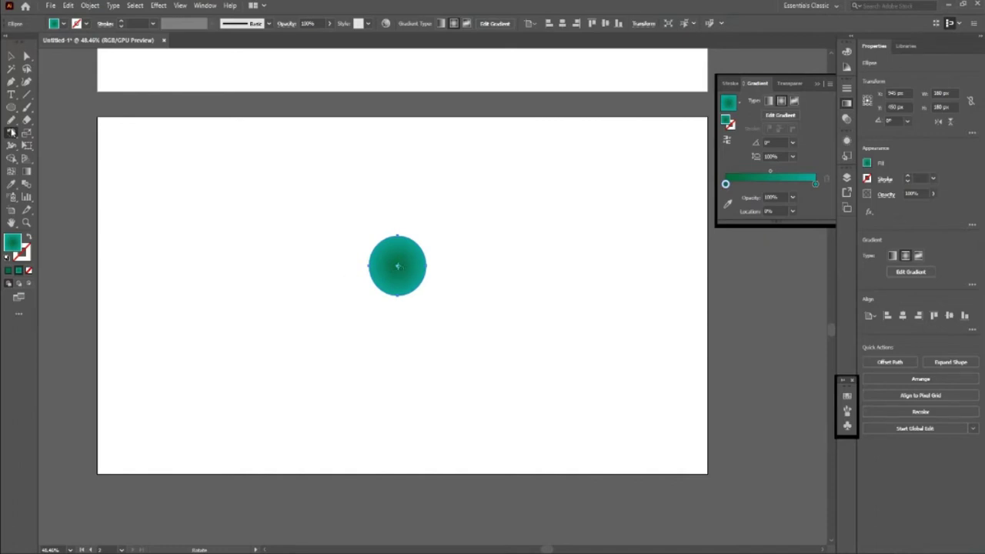
# - Rotate the gradient circle by 4 degrees
pyautogui.doubleClick(11, 132)
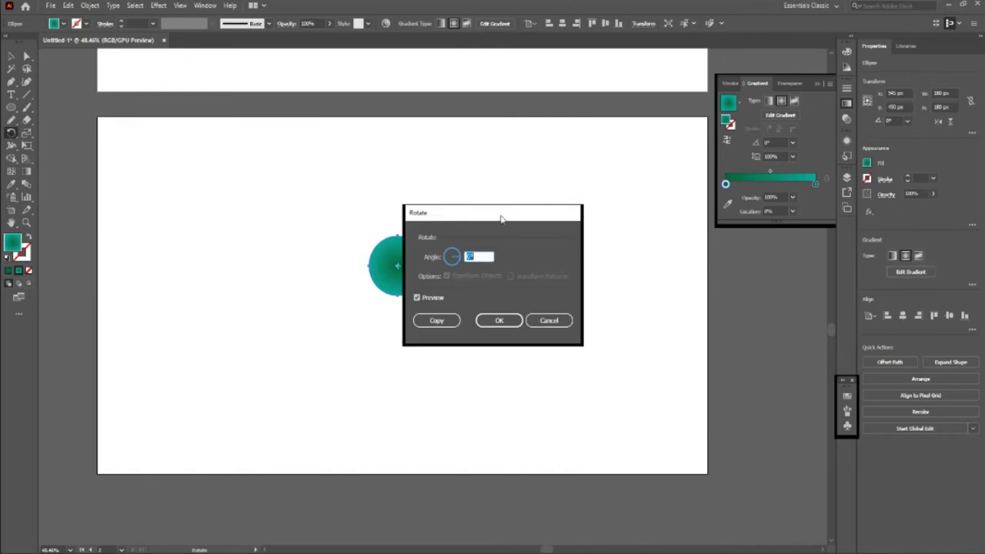
pyautogui.moveTo(501, 220); pyautogui.dragTo(580, 185)
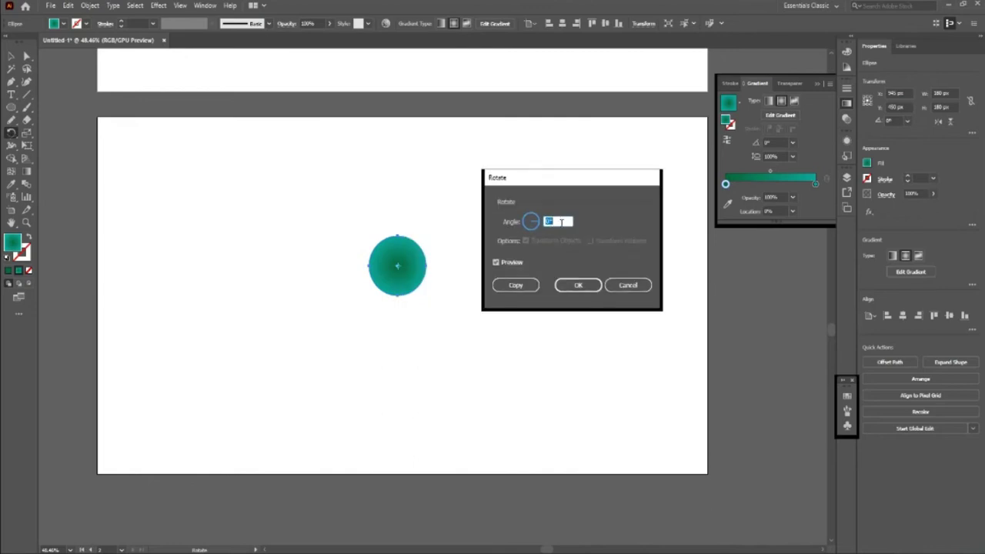
pyautogui.write('4')
pyautogui.press('Return')
# - Scatter several trial copies of the circle around it, then undo them all
pyautogui.press('v')
pyautogui.press('a')
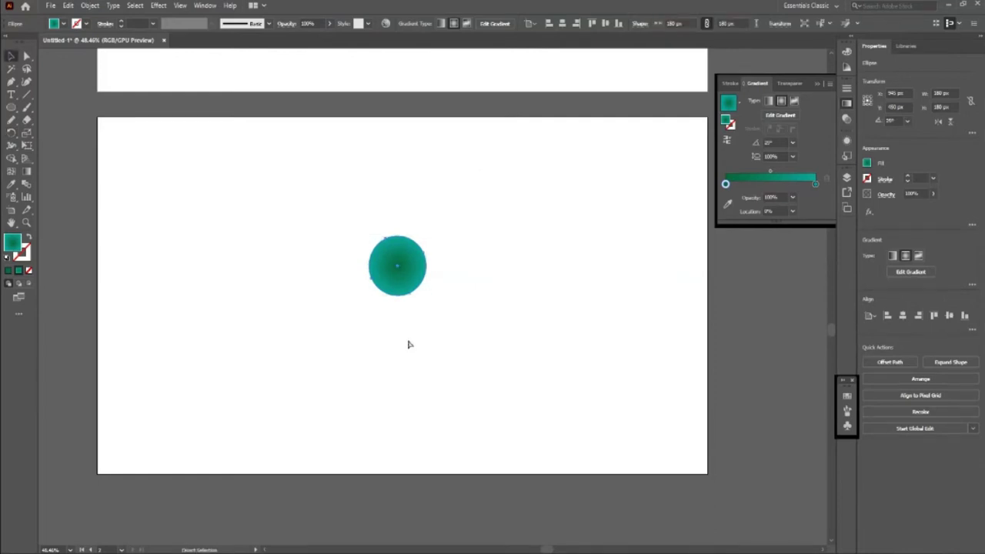
pyautogui.click(430, 339)
pyautogui.press('v')
pyautogui.moveTo(398, 265); pyautogui.dragTo(311, 229)
pyautogui.moveTo(397, 265)
pyautogui.mouseDown()
pyautogui.moveTo(397, 214)
pyautogui.moveTo(501, 238)
pyautogui.mouseUp()
pyautogui.moveTo(397, 266); pyautogui.dragTo(384, 341)
pyautogui.moveTo(397, 265)
pyautogui.mouseDown()
pyautogui.moveTo(326, 270)
pyautogui.moveTo(440, 312)
pyautogui.moveTo(461, 259)
pyautogui.mouseUp()
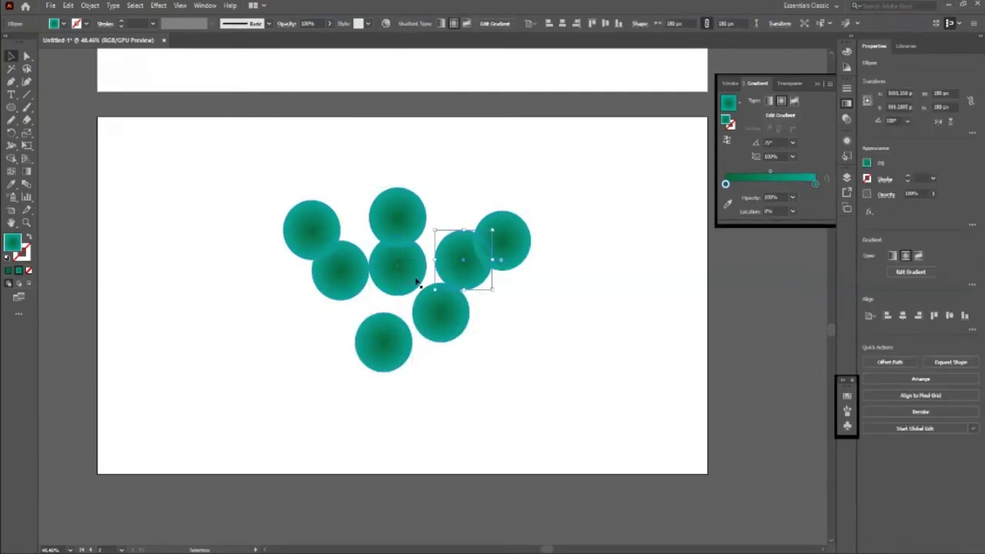
pyautogui.moveTo(379, 310); pyautogui.dragTo(397, 316)
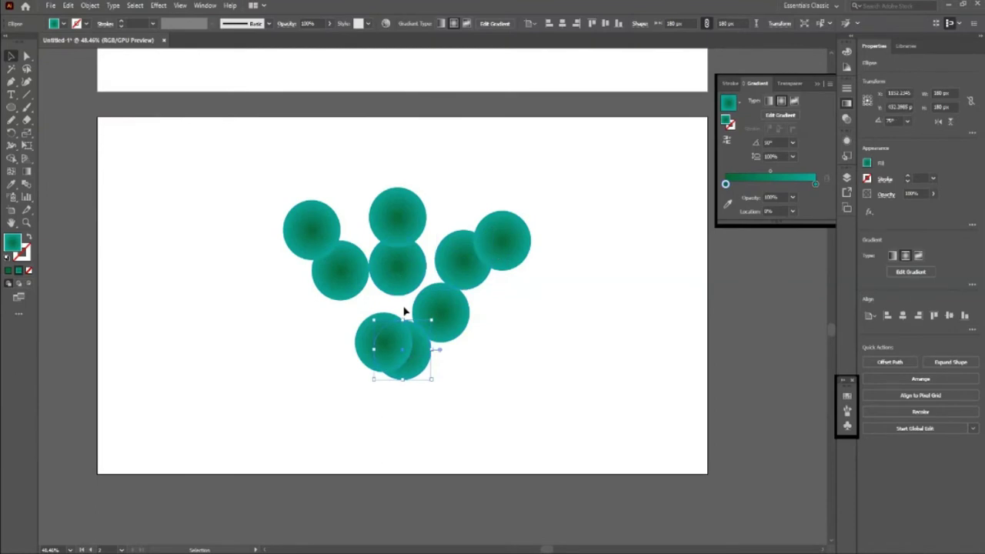
pyautogui.hotkey('ctrl', 'z')
pyautogui.hotkey('ctrl', 'z')
pyautogui.hotkey('ctrl', 'z')
pyautogui.hotkey('ctrl', 'z')
pyautogui.hotkey('ctrl', 'z')
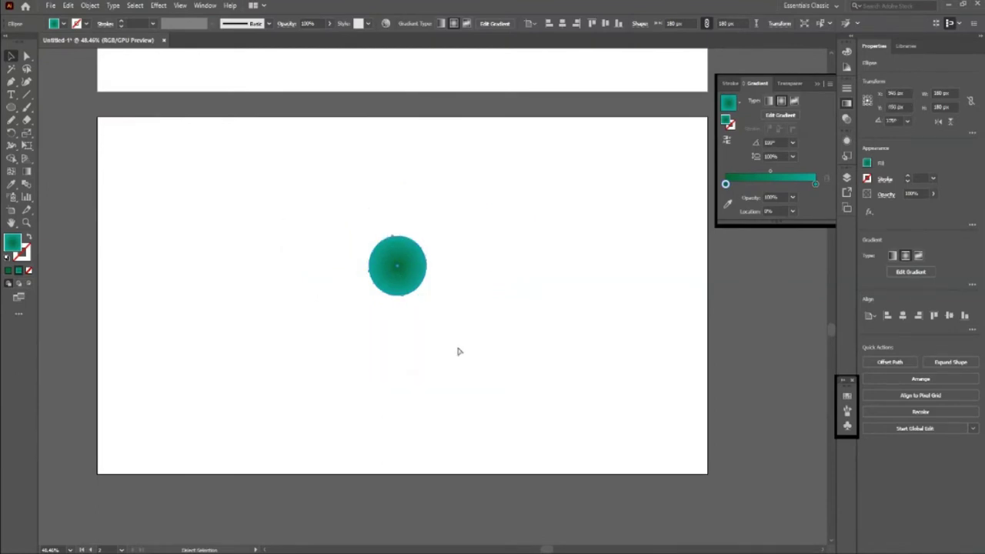
pyautogui.hotkey('ctrl', 'z')
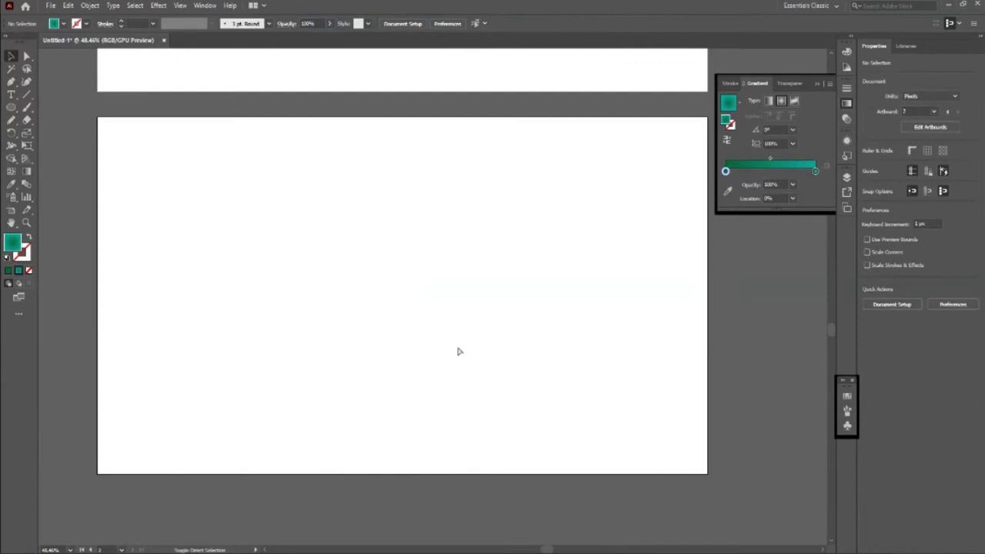
# - Redo to restore the single gradient circle, zoom in, and switch to the Rotate tool
pyautogui.hotkey('ctrl', 'shift', 'z')
pyautogui.press('z')
pyautogui.moveTo(455, 286); pyautogui.dragTo(497, 339)
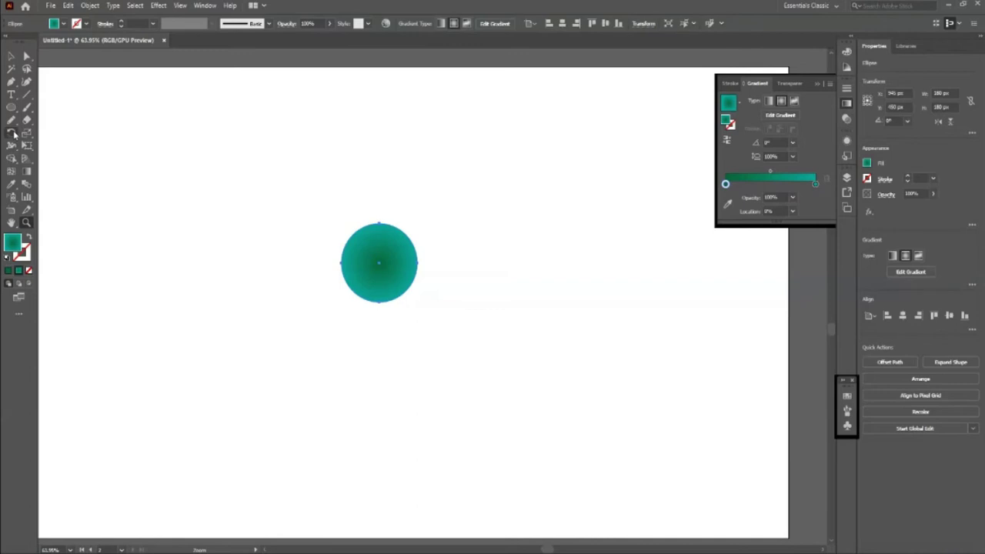
pyautogui.click(13, 133)
# - Swing a rotated copy around the pivot and repeat it with Ctrl+D to close the ring
pyautogui.moveTo(404, 253)
pyautogui.mouseDown()
pyautogui.moveTo(445, 263)
pyautogui.moveTo(477, 335)
pyautogui.moveTo(464, 414)
pyautogui.moveTo(429, 438)
pyautogui.moveTo(377, 446)
pyautogui.moveTo(314, 433)
pyautogui.moveTo(274, 401)
pyautogui.moveTo(255, 347)
pyautogui.moveTo(248, 297)
pyautogui.moveTo(267, 244)
pyautogui.moveTo(330, 207)
pyautogui.moveTo(405, 204)
pyautogui.moveTo(437, 211)
pyautogui.moveTo(482, 249)
pyautogui.mouseUp()
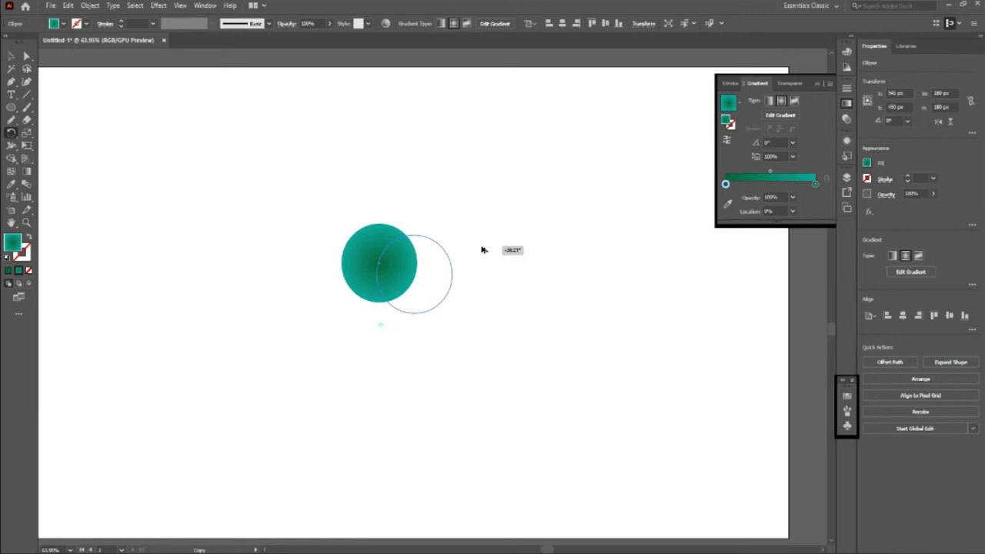
pyautogui.moveTo(482, 249); pyautogui.dragTo(345, 228)
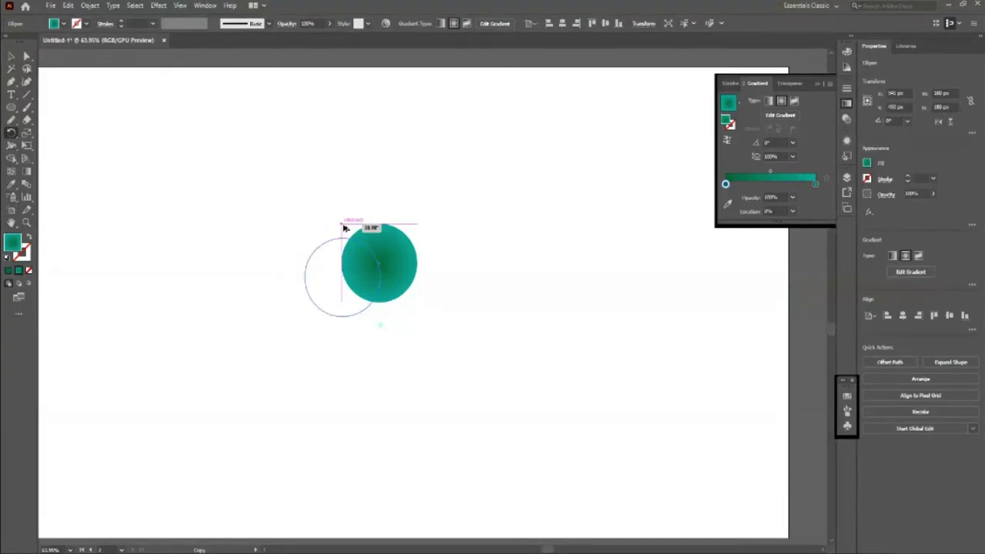
pyautogui.moveTo(345, 228); pyautogui.dragTo(345, 228)
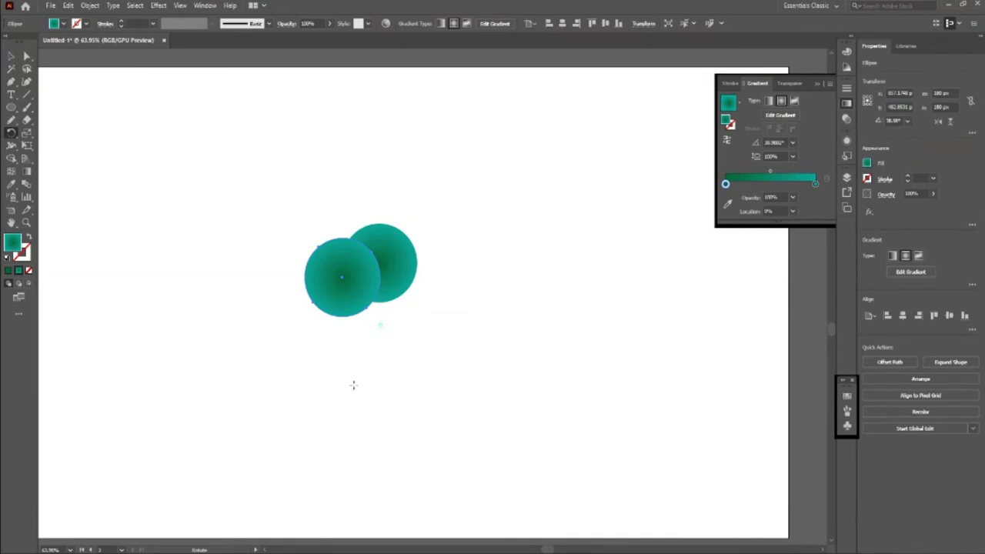
pyautogui.press('v')
pyautogui.hotkey('ctrl', 'd')
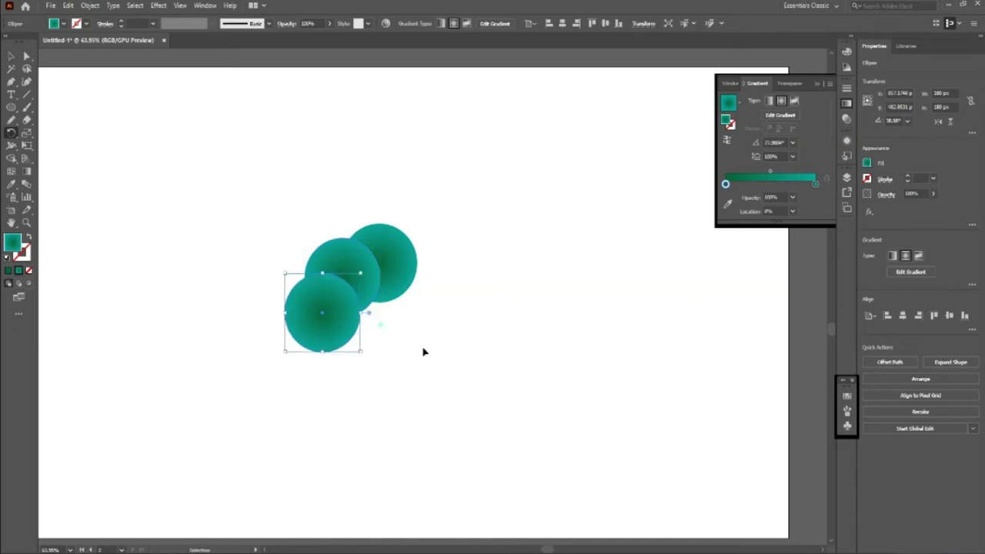
pyautogui.hotkey('ctrl', 'd')
pyautogui.hotkey('ctrl', 'd')
pyautogui.hotkey('ctrl', 'd')
pyautogui.hotkey('ctrl', 'd')
pyautogui.hotkey('ctrl', 'd')
pyautogui.hotkey('ctrl', 'd')
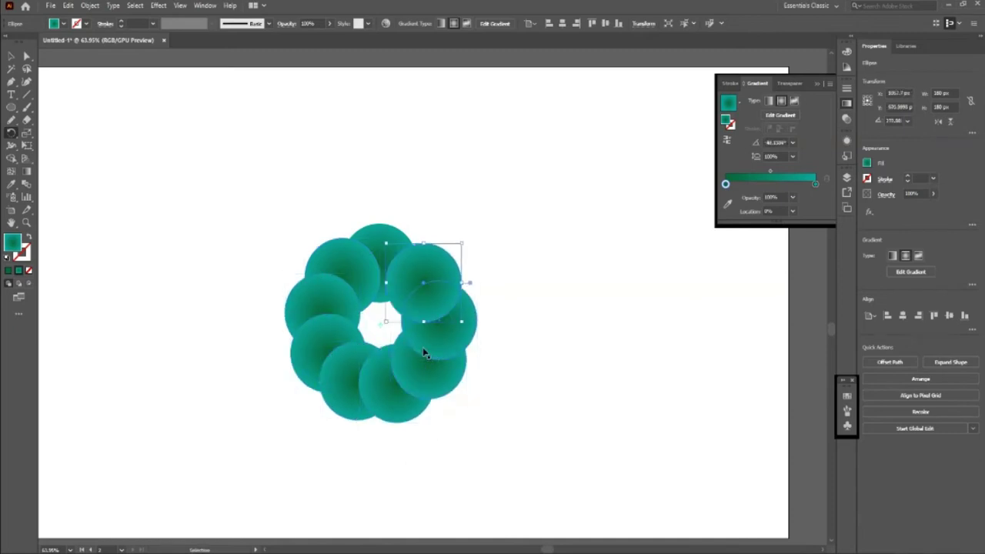
pyautogui.hotkey('ctrl', 'd')
# - Remove the extra top copy, deselect, and zoom out to the whole artboard
pyautogui.hotkey('ctrl', 'z')
pyautogui.click(106, 144)
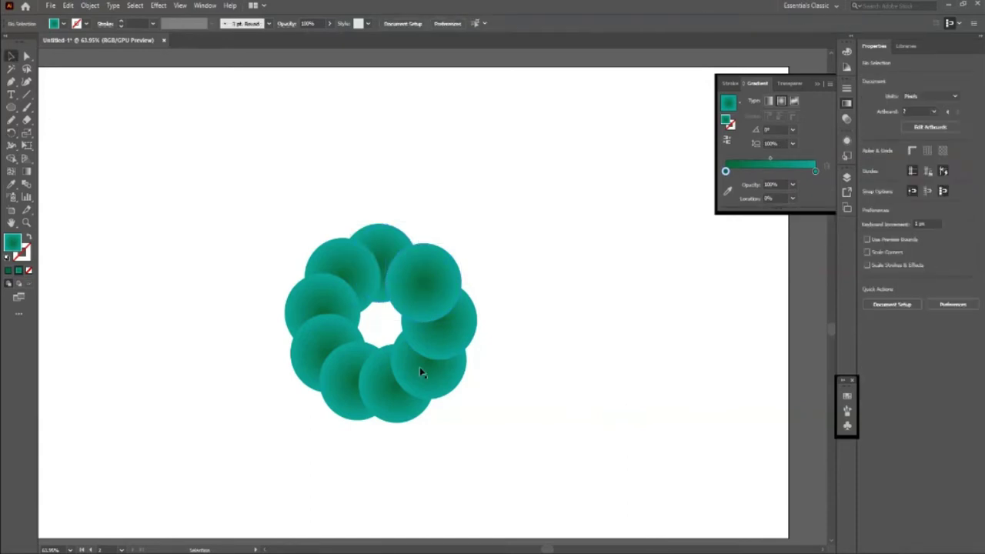
pyautogui.press('z')
pyautogui.keyDown('alt'); pyautogui.click(545, 238); pyautogui.keyUp('alt')
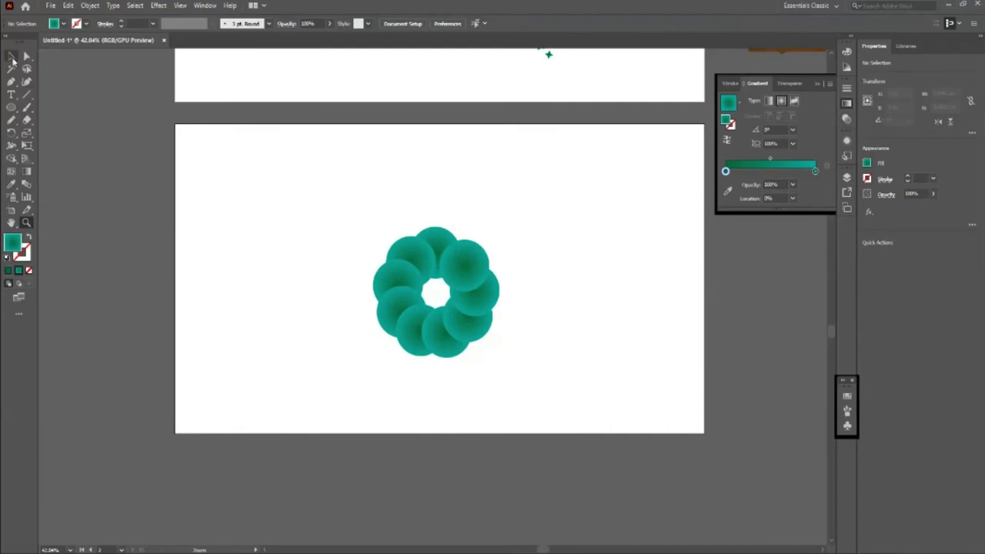
# - Move the ring of circles toward the artboard's left edge
pyautogui.click(11, 56)
pyautogui.moveTo(475, 325); pyautogui.dragTo(183, 313)
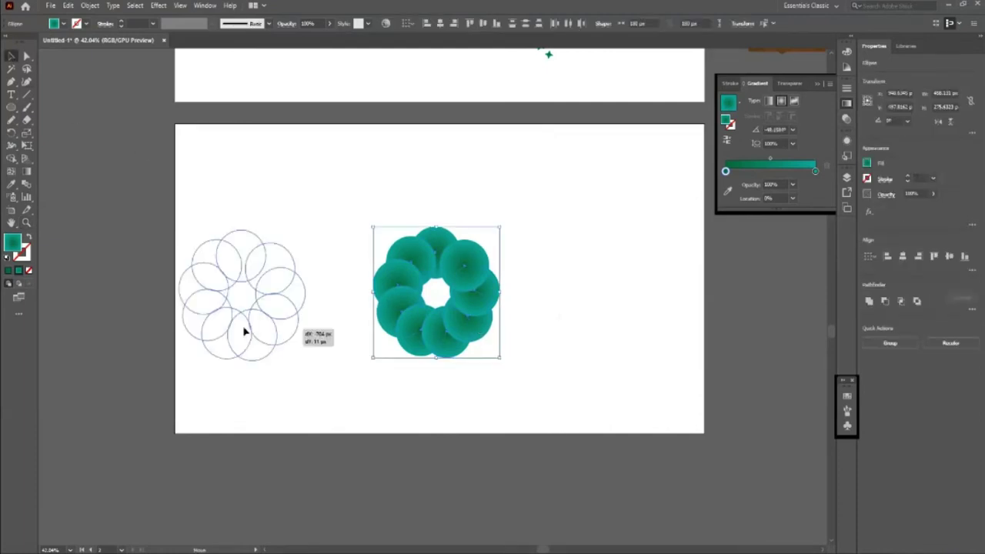
pyautogui.click(264, 337)
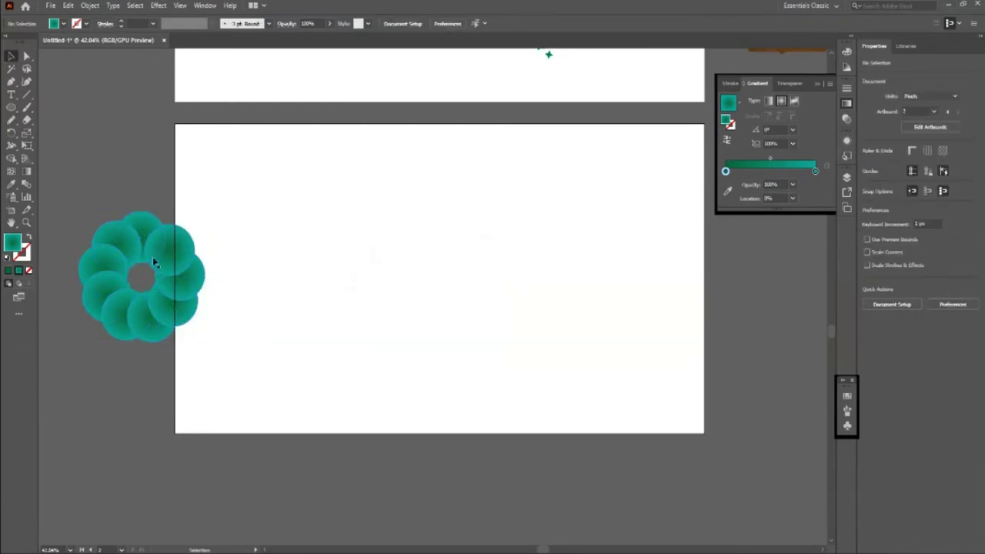
# - Copy one circle to the centre and rotate-copy it repeatedly into a swirl flower
pyautogui.moveTo(163, 248); pyautogui.dragTo(451, 279)
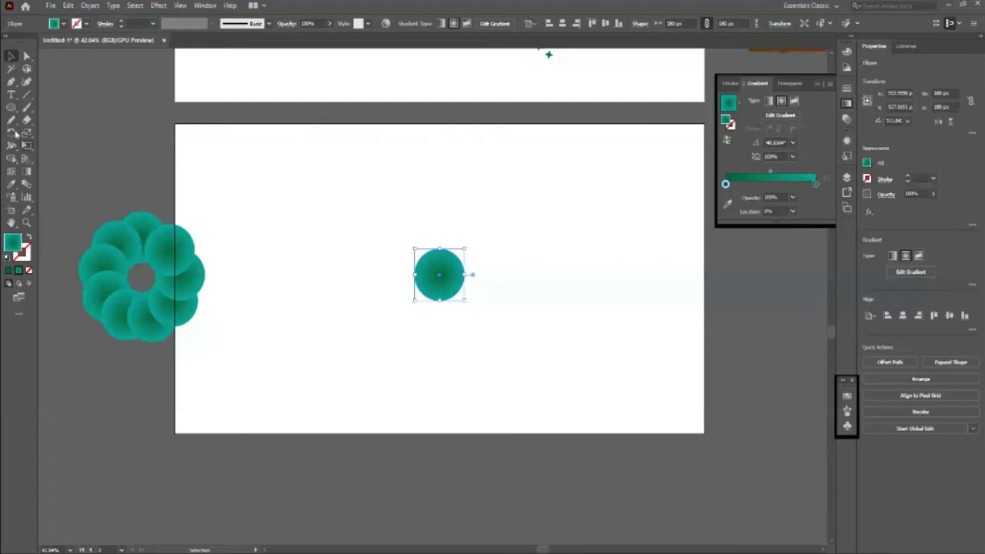
pyautogui.press('r')
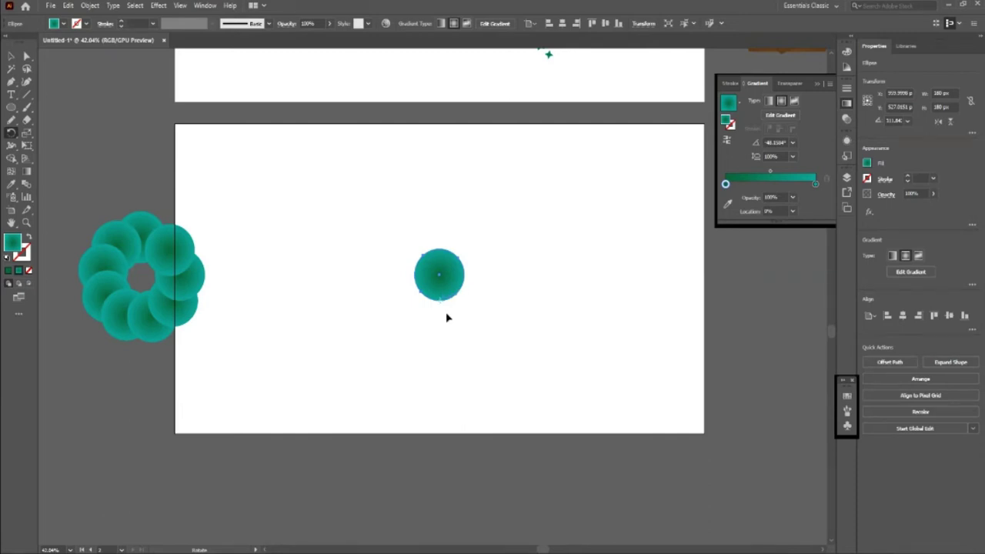
pyautogui.moveTo(451, 282); pyautogui.dragTo(467, 286)
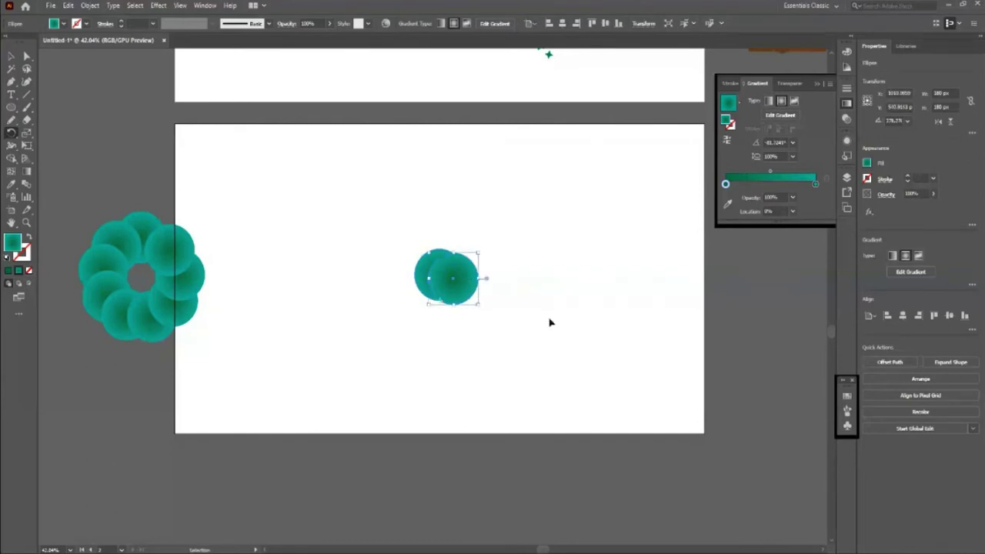
pyautogui.hotkey('ctrl', 'd')
pyautogui.hotkey('ctrl', 'd')
pyautogui.hotkey('ctrl', 'd')
pyautogui.hotkey('ctrl', 'd')
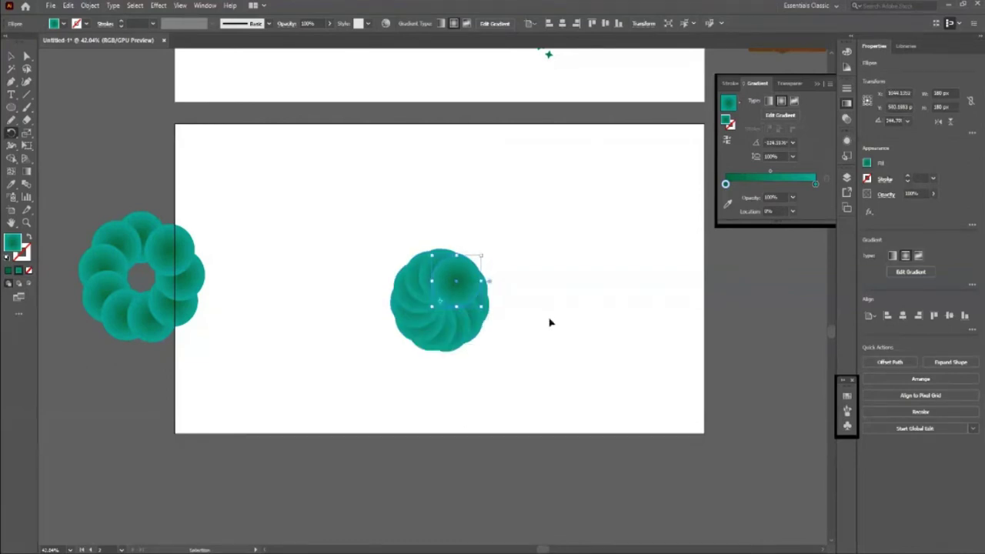
pyautogui.press('v')
pyautogui.click(358, 230)
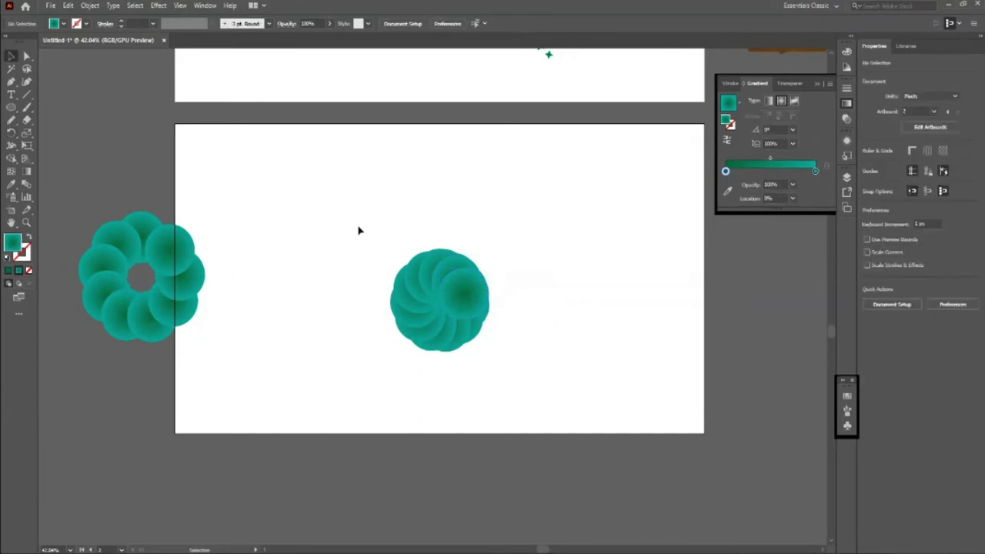
# - Enlarge the swirl flower and push the small ring further left off the artboard
pyautogui.click(438, 300)
pyautogui.moveTo(489, 352); pyautogui.dragTo(546, 409)
pyautogui.hotkey('ctrl', 'shift', 'a')
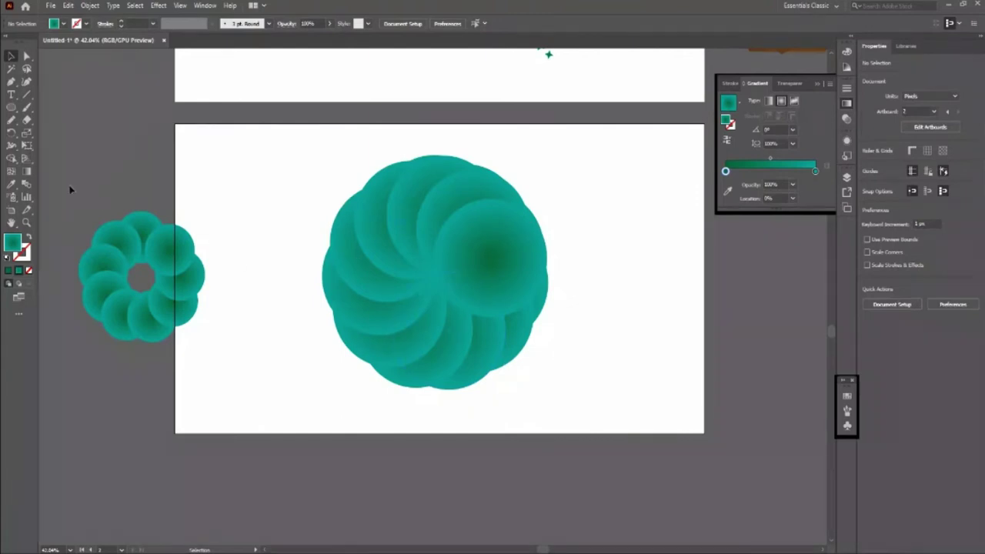
pyautogui.click(197, 310)
pyautogui.moveTo(196, 310); pyautogui.dragTo(133, 310)
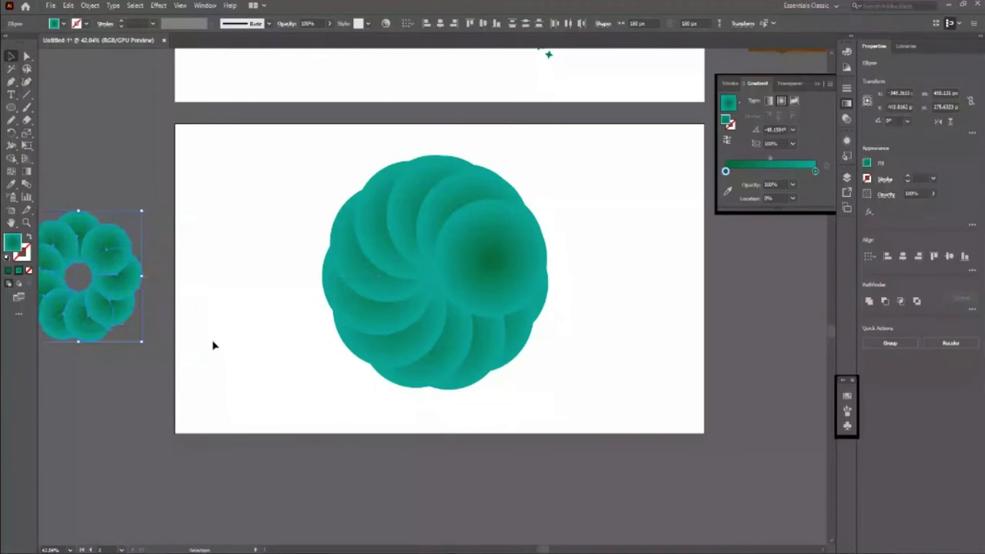
# - Move the large swirl flower off to the artboard's right edge
pyautogui.click(462, 354)
pyautogui.moveTo(546, 380)
pyautogui.mouseDown()
pyautogui.moveTo(460, 297)
pyautogui.moveTo(766, 306)
pyautogui.moveTo(762, 292)
pyautogui.mouseUp()
pyautogui.hotkey('ctrl', 'shift', 'a')
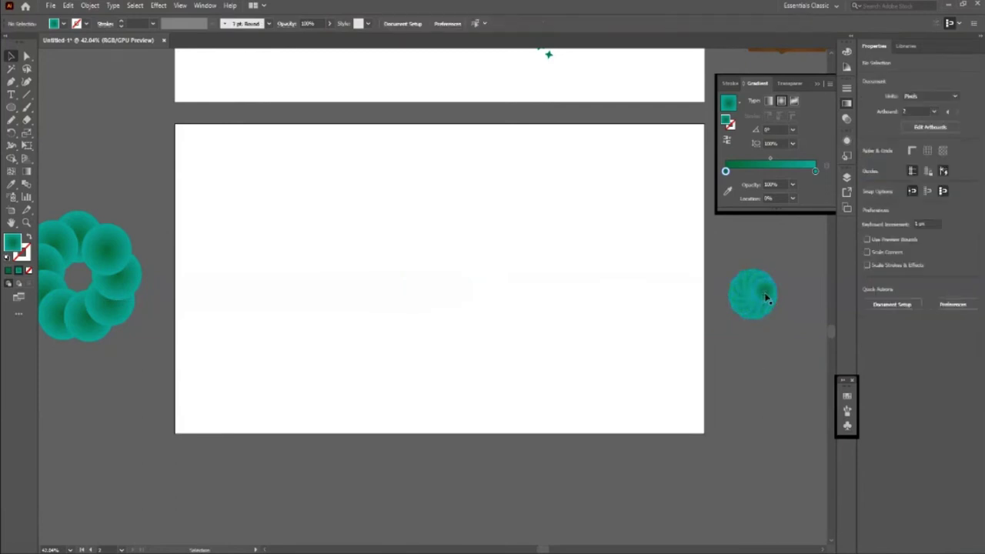
# - Draw a small gradient dot and place it toward the artboard's upper middle
pyautogui.moveTo(397, 256); pyautogui.dragTo(424, 283)
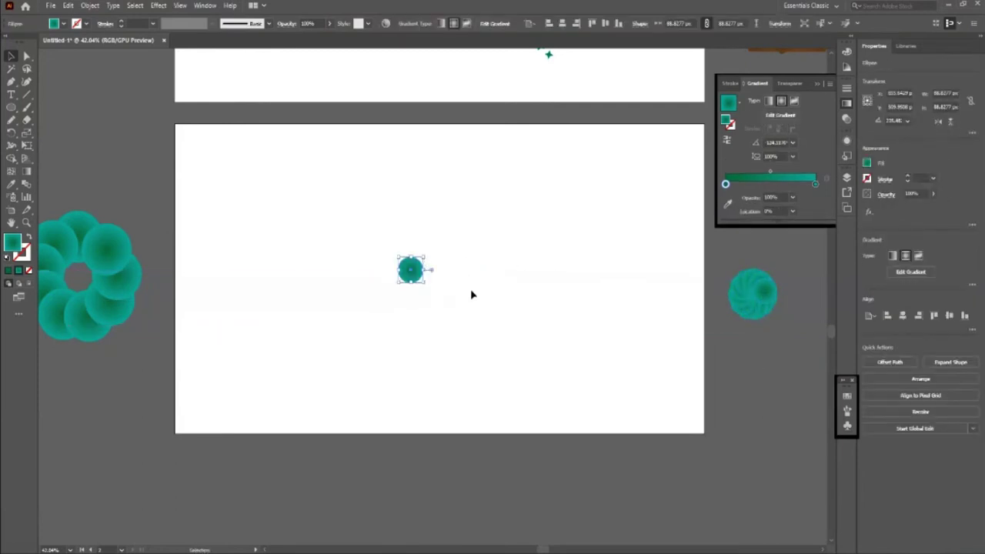
pyautogui.moveTo(423, 281); pyautogui.dragTo(418, 275)
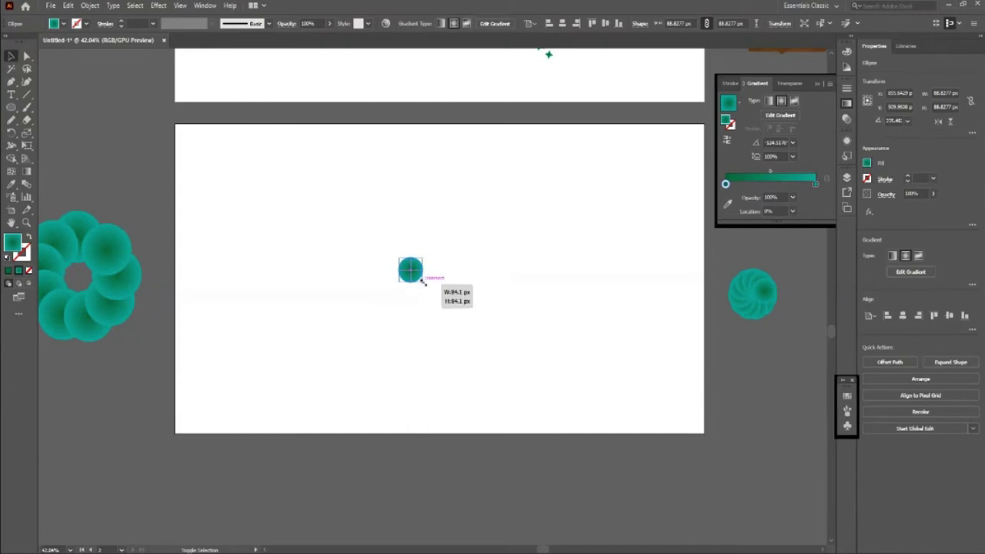
pyautogui.click(412, 275)
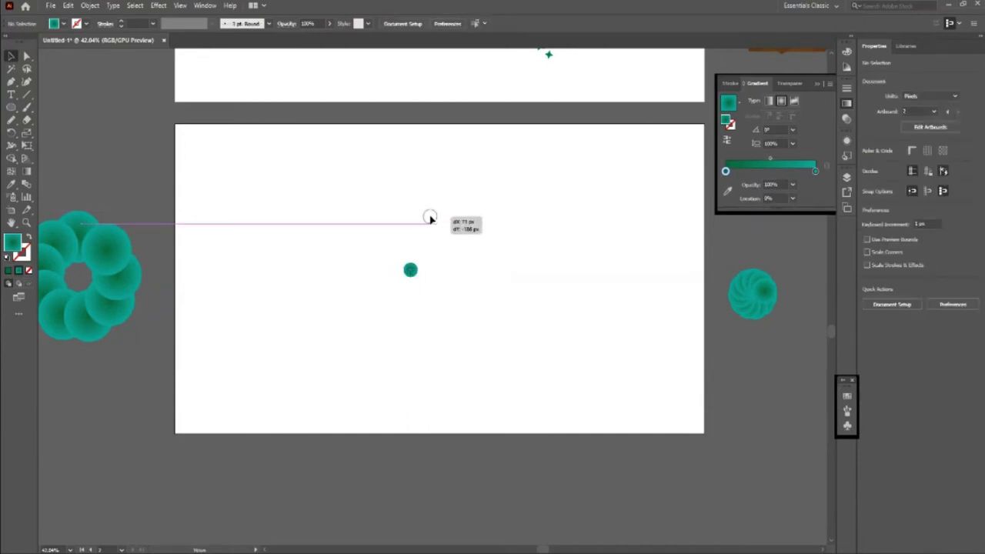
pyautogui.moveTo(430, 209); pyautogui.dragTo(429, 218)
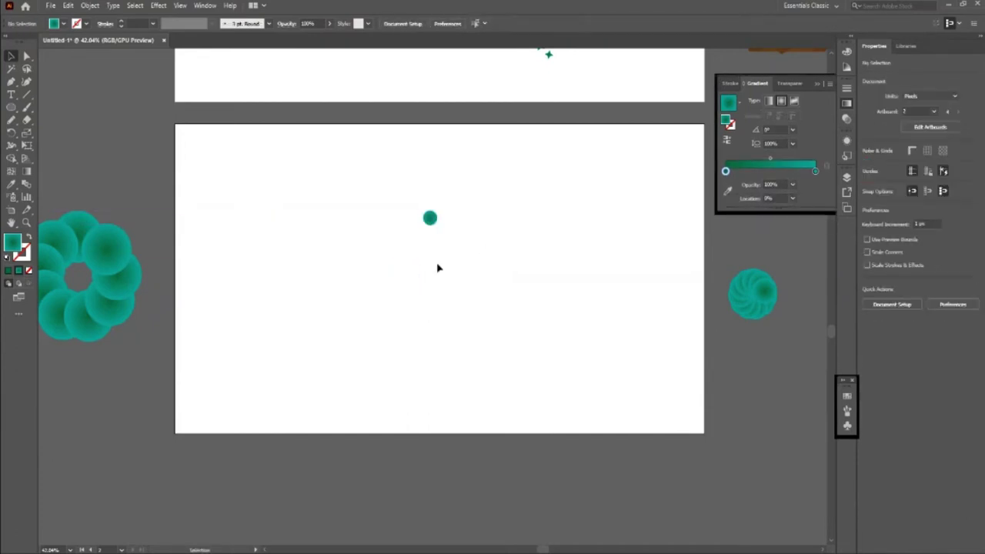
# - Draw a large circle below the dot and centre it on the artboard
pyautogui.press('l')
pyautogui.moveTo(430, 257); pyautogui.dragTo(478, 361)
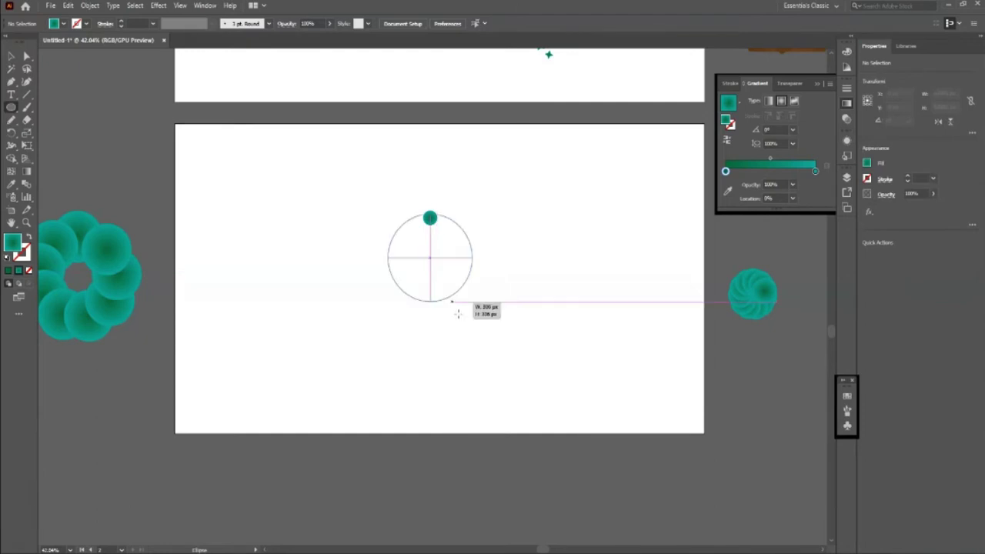
pyautogui.press('v')
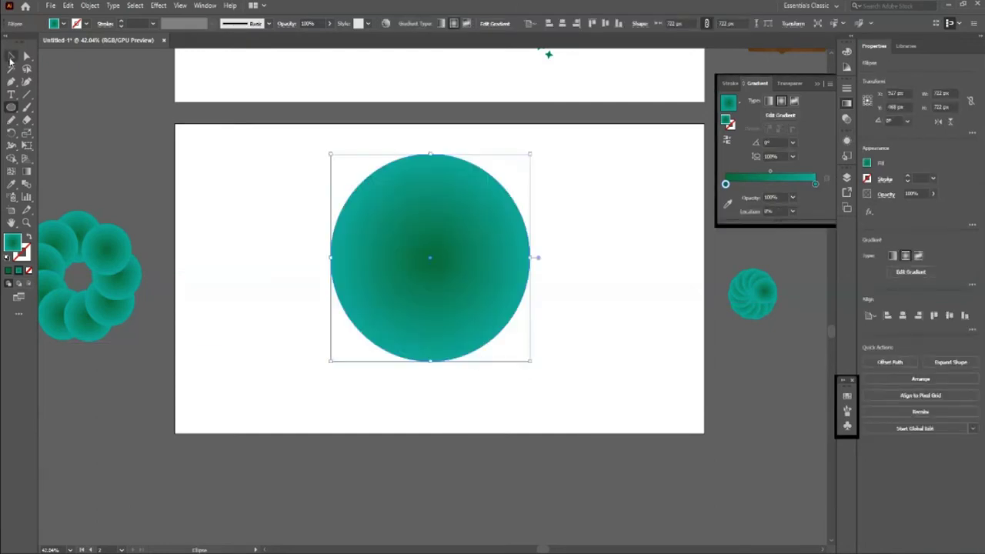
pyautogui.click(562, 23)
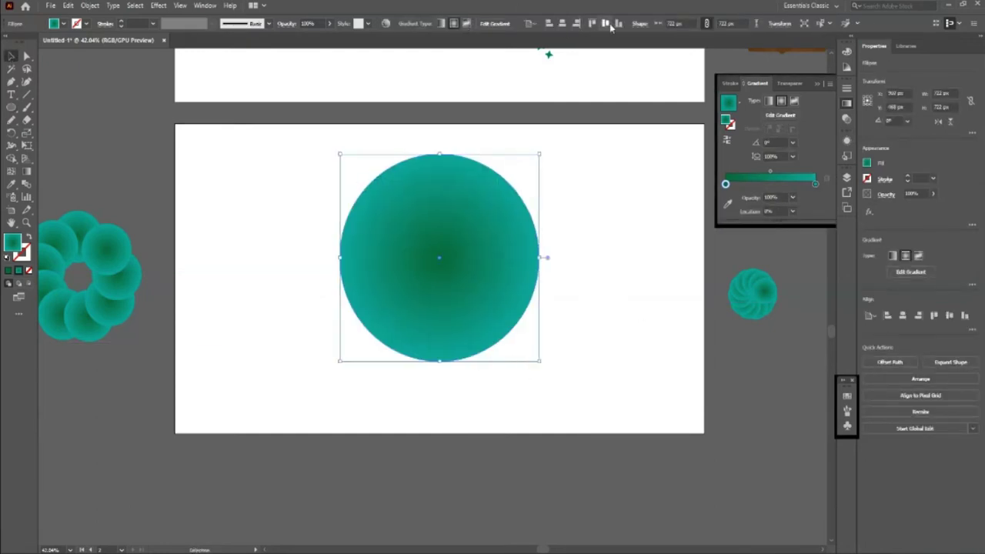
pyautogui.click(605, 23)
pyautogui.click(637, 304)
pyautogui.click(512, 325)
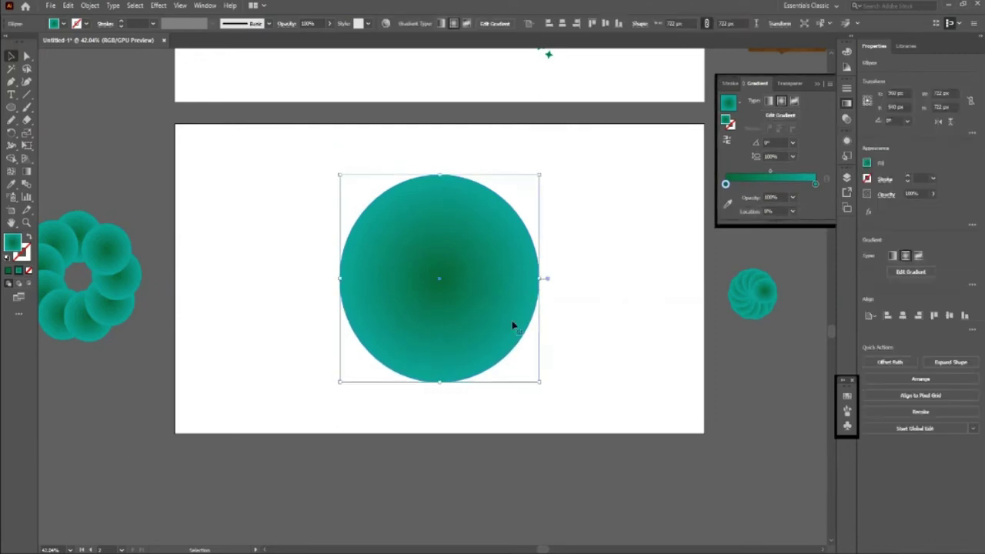
# - Turn the large circle's gradient fill into an 11 pt teal outline
pyautogui.hotkey('shift', 'x')
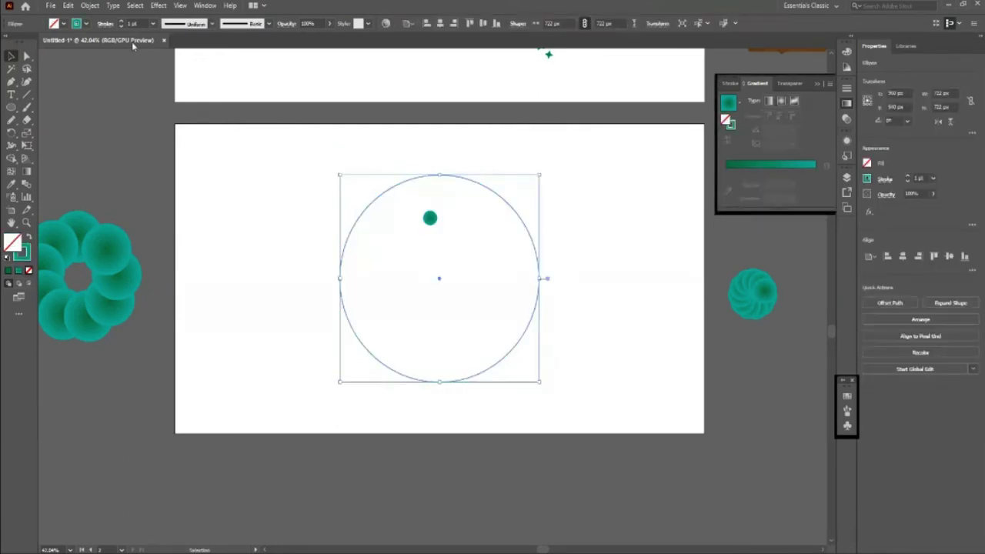
pyautogui.click(122, 24)
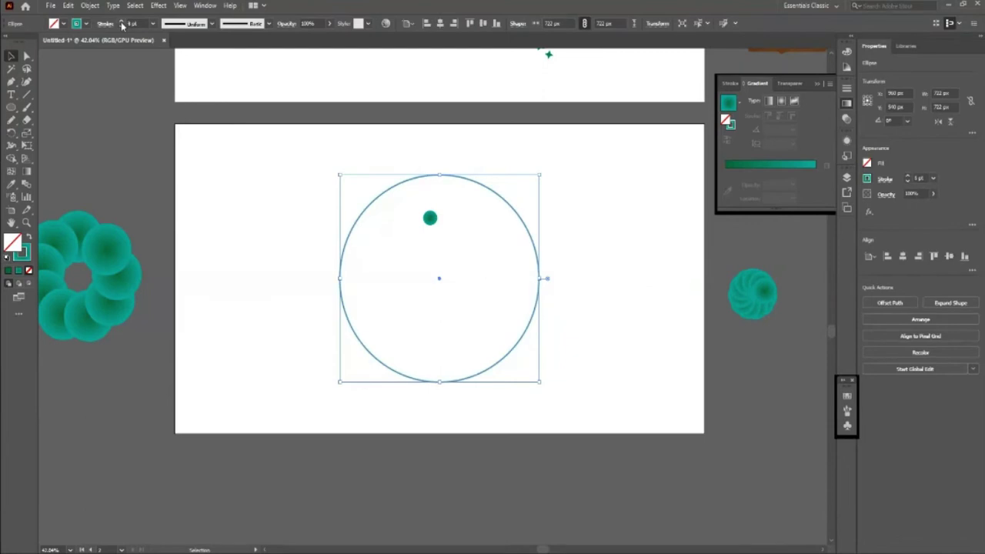
pyautogui.click(122, 24)
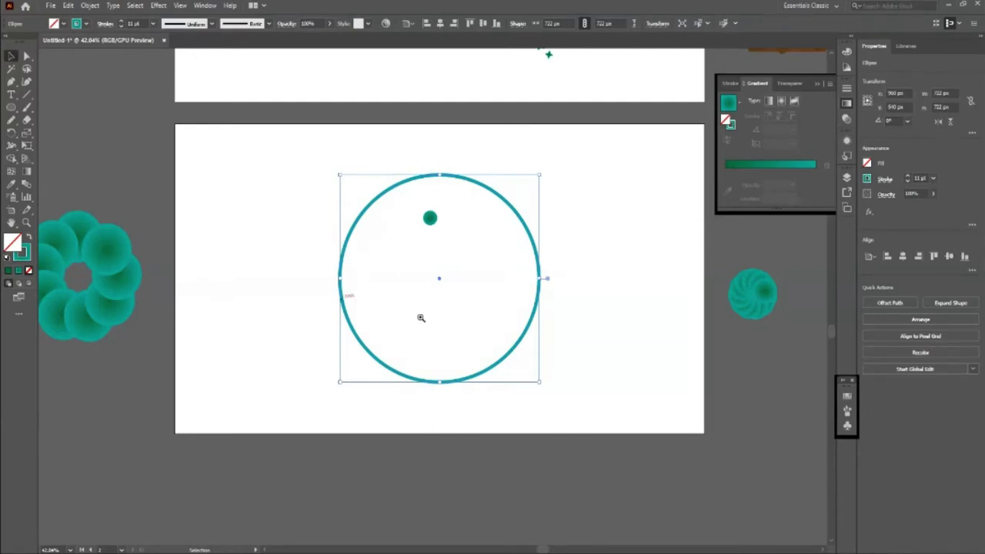
# - Zoom in and shrink the outlined circle around its centre
pyautogui.press('z')
pyautogui.moveTo(532, 283); pyautogui.dragTo(571, 334)
pyautogui.click(11, 56)
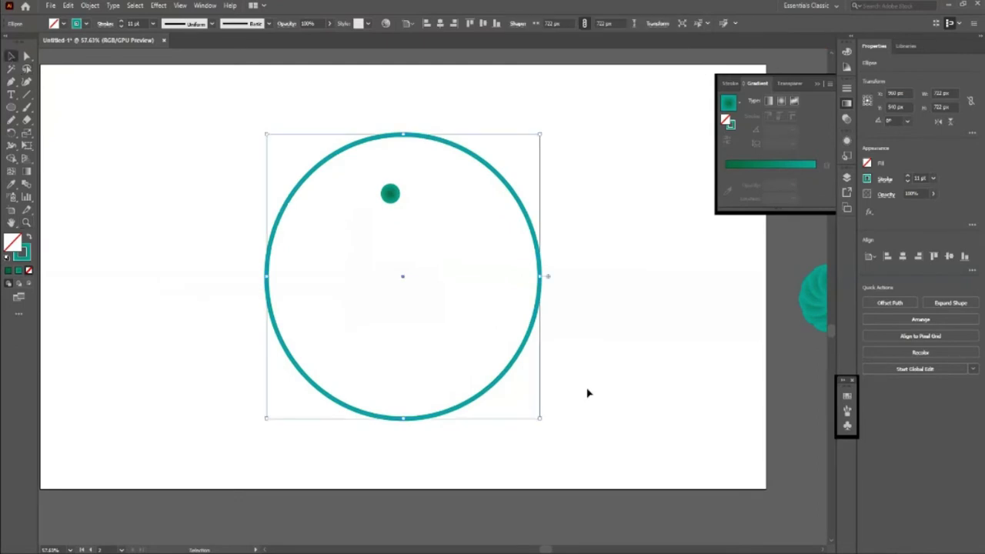
pyautogui.moveTo(541, 420); pyautogui.dragTo(507, 384)
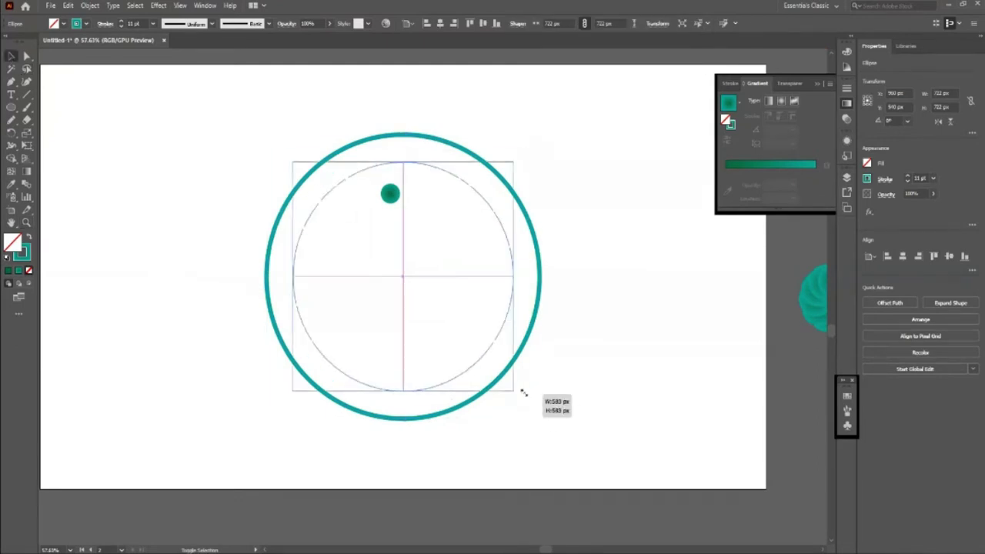
pyautogui.click(420, 362)
# - Select the outlined circle and show the rulers with Ctrl+R
pyautogui.hotkey('ctrl', 'a')
pyautogui.click(490, 105)
pyautogui.hotkey('ctrl', 'a')
pyautogui.hotkey('ctrl', 'r')
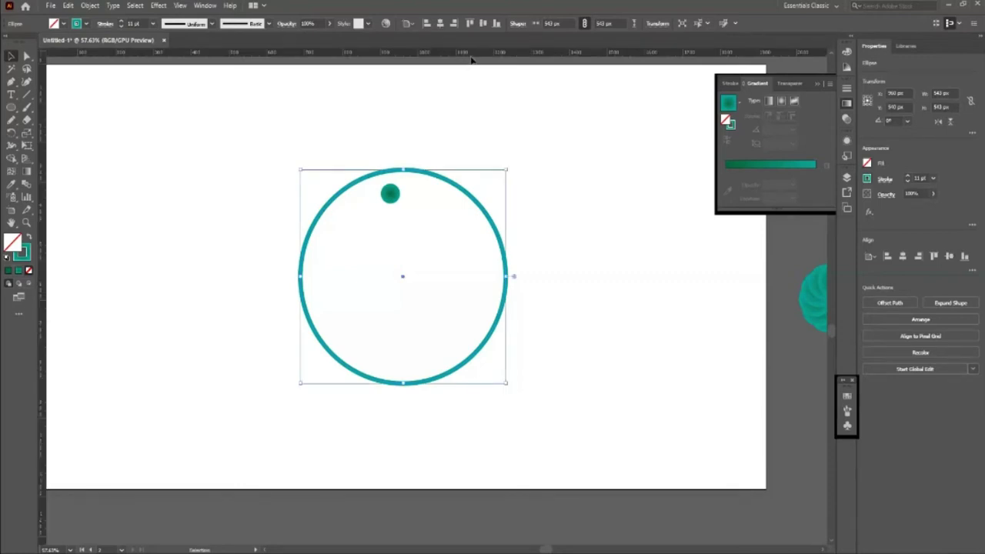
# - Drag horizontal and vertical guides through the circle's centre and move the dot to its top
pyautogui.moveTo(474, 58); pyautogui.dragTo(484, 280)
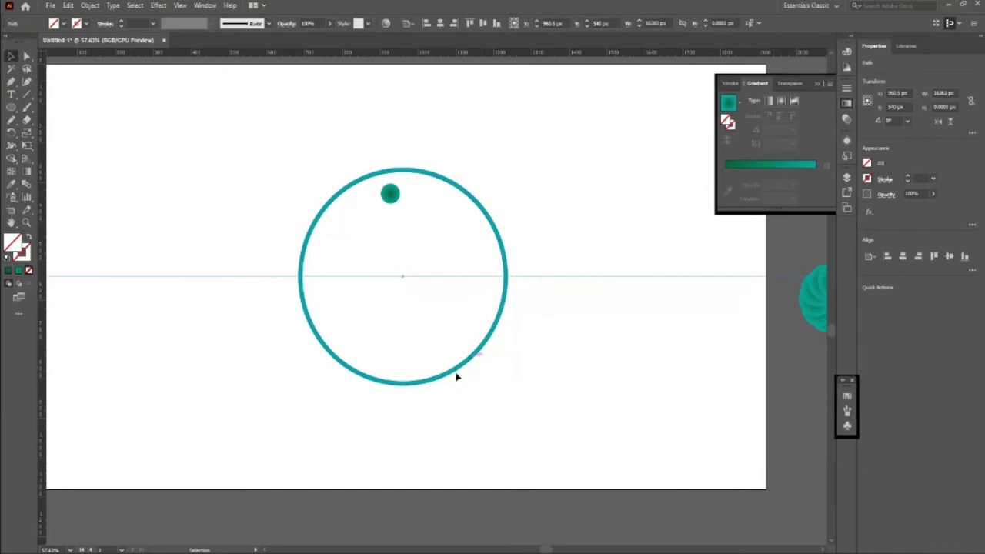
pyautogui.moveTo(458, 376); pyautogui.dragTo(160, 400)
pyautogui.moveTo(42, 402); pyautogui.dragTo(403, 380)
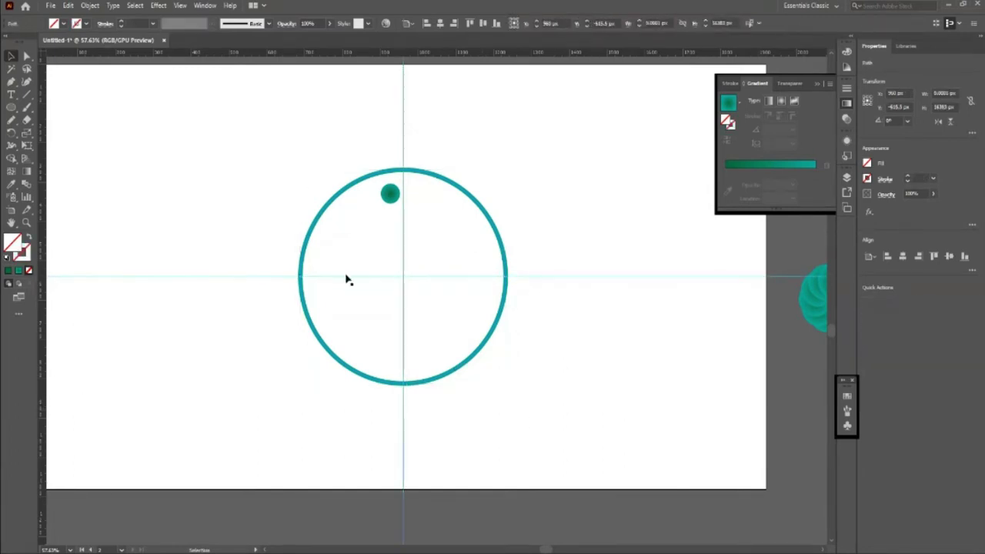
pyautogui.moveTo(399, 192); pyautogui.dragTo(402, 149)
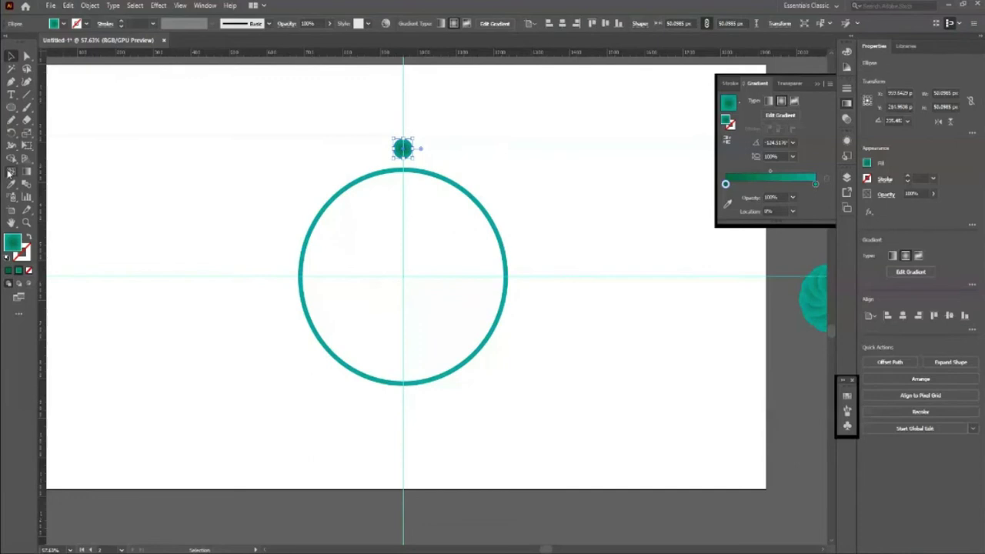
# - Rotate-copy the dot around the circle's centre, repeating with Ctrl+D to complete the ring
pyautogui.click(12, 131)
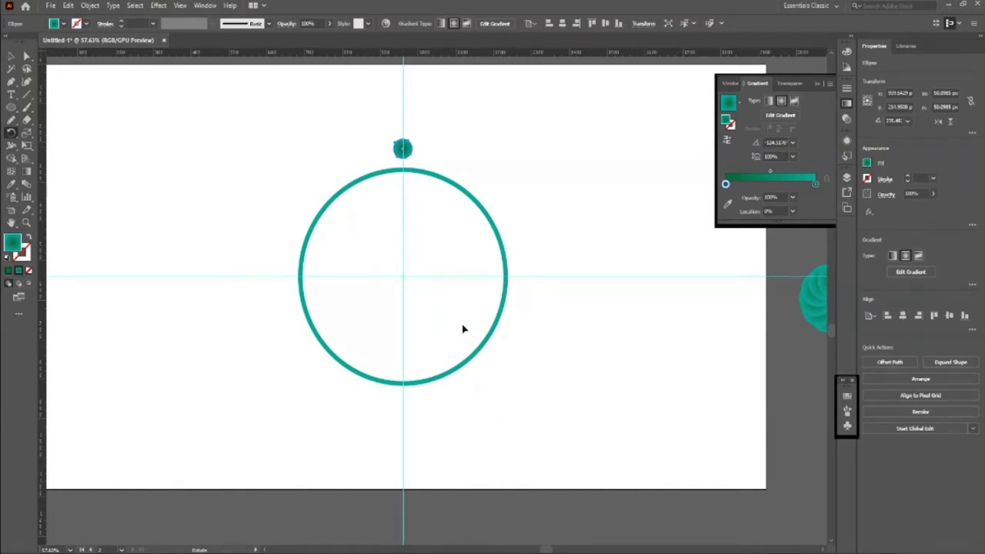
pyautogui.moveTo(408, 152); pyautogui.dragTo(378, 155)
pyautogui.moveTo(379, 155); pyautogui.dragTo(374, 154)
pyautogui.press('v')
pyautogui.hotkey('ctrl', 'd')
pyautogui.hotkey('ctrl', 'd')
pyautogui.hotkey('ctrl', 'd')
pyautogui.hotkey('ctrl', 'd')
pyautogui.hotkey('ctrl', 'd')
pyautogui.hotkey('ctrl', 'd')
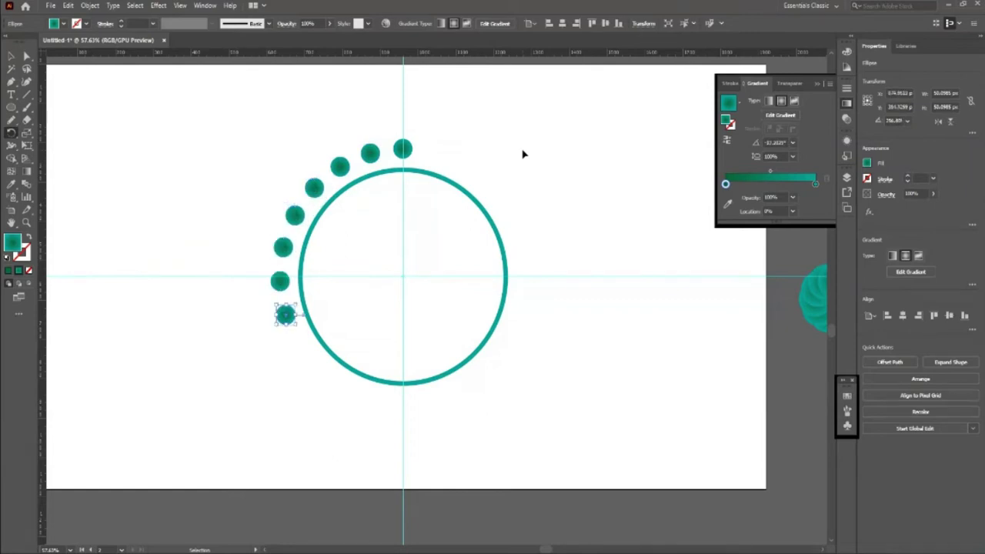
pyautogui.hotkey('ctrl', 'd')
pyautogui.hotkey('ctrl', 'd')
pyautogui.hotkey('ctrl', 'd')
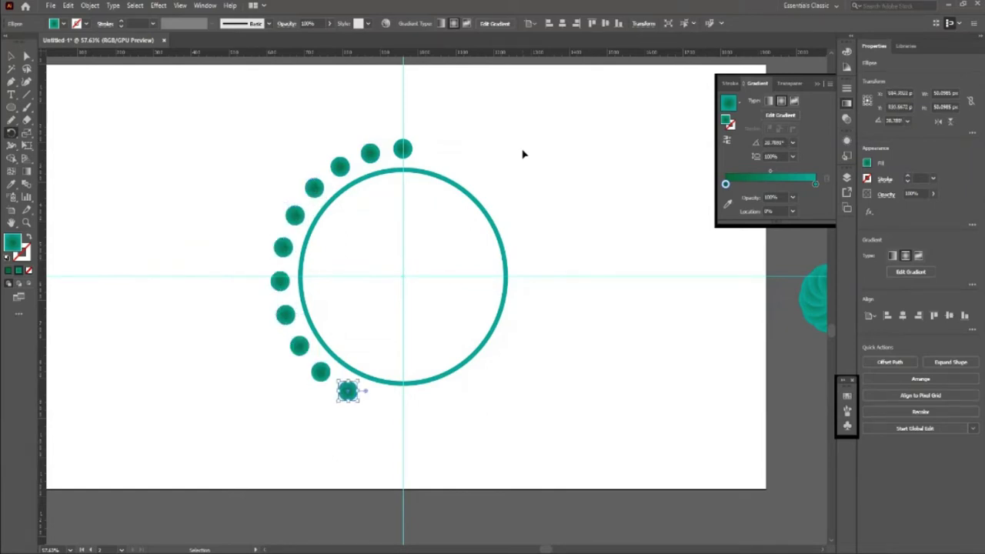
pyautogui.hotkey('ctrl', 'd')
pyautogui.hotkey('ctrl', 'd')
pyautogui.hotkey('ctrl', 'd')
pyautogui.hotkey('ctrl', 'd')
pyautogui.hotkey('ctrl', 'd')
pyautogui.hotkey('ctrl', 'd')
pyautogui.hotkey('ctrl', 'd')
pyautogui.hotkey('ctrl', 'd')
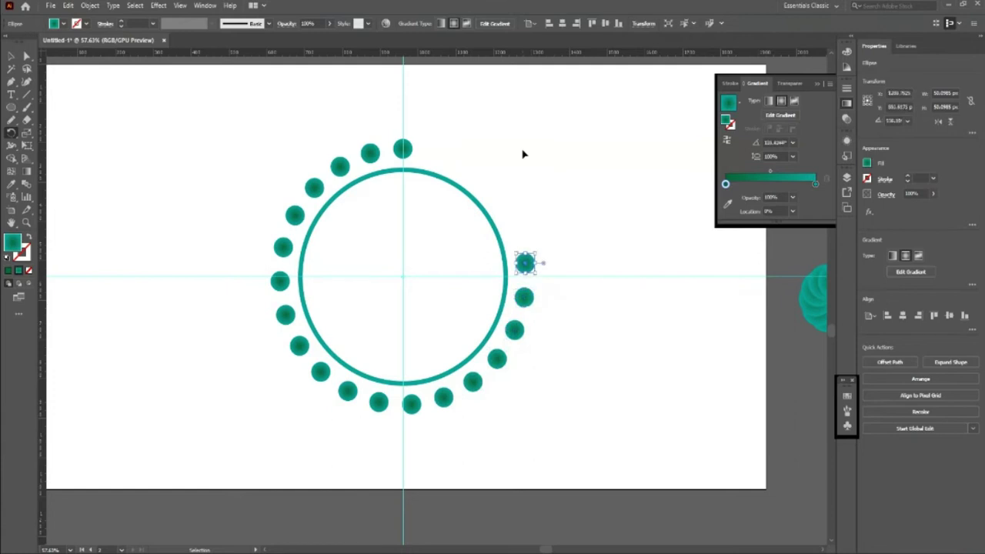
pyautogui.hotkey('ctrl', 'd')
pyautogui.hotkey('ctrl', 'd')
pyautogui.hotkey('ctrl', 'd')
pyautogui.hotkey('ctrl', 'd')
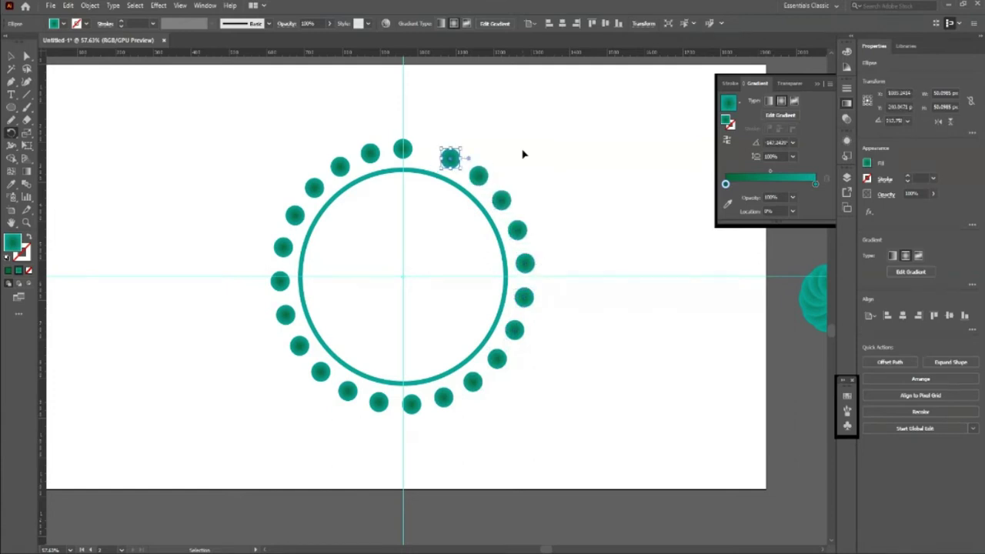
pyautogui.hotkey('ctrl', 'd')
pyautogui.hotkey('ctrl', 'd')
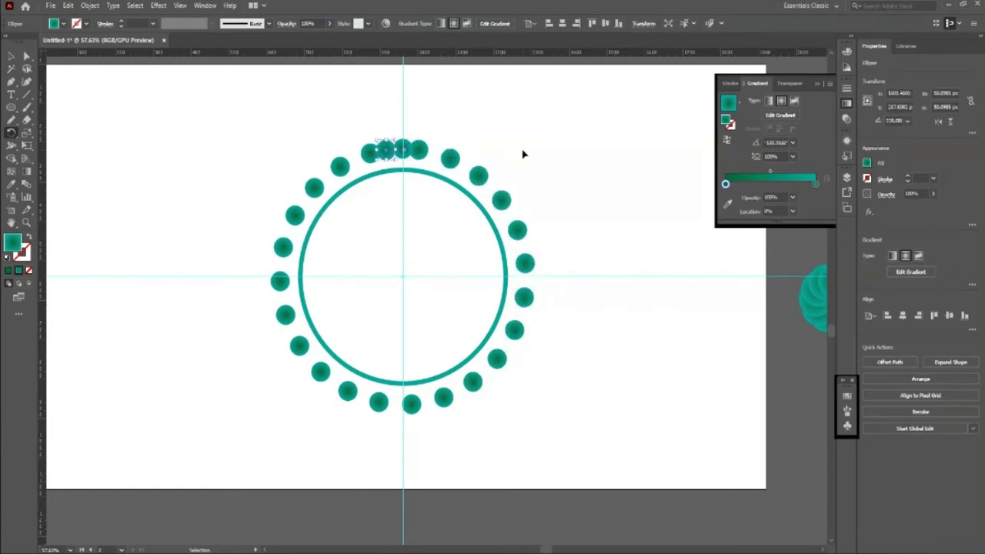
# - Delete the two overlapping extra dots at the top of the ring
pyautogui.click(11, 55)
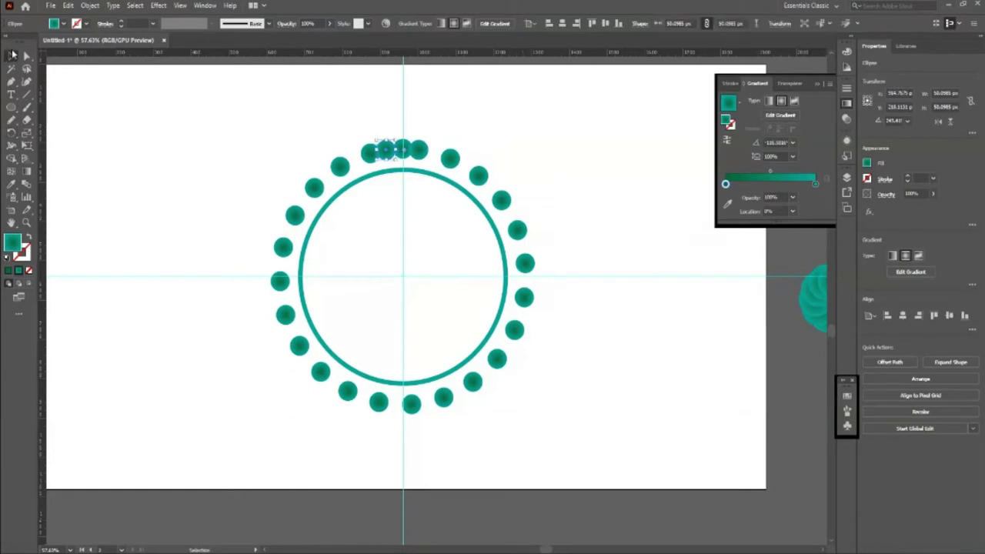
pyautogui.click(416, 164)
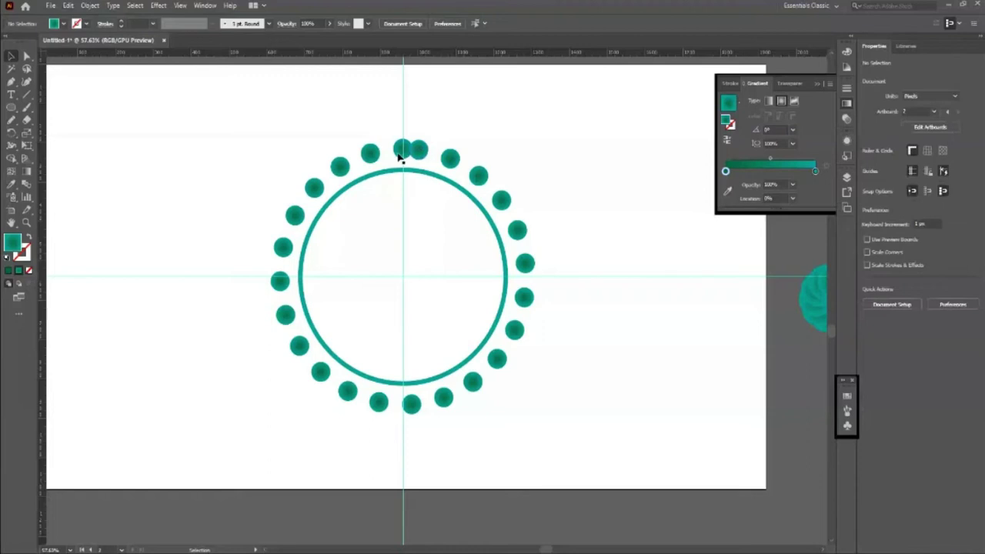
pyautogui.click(406, 149)
pyautogui.press('Delete')
pyautogui.click(422, 151)
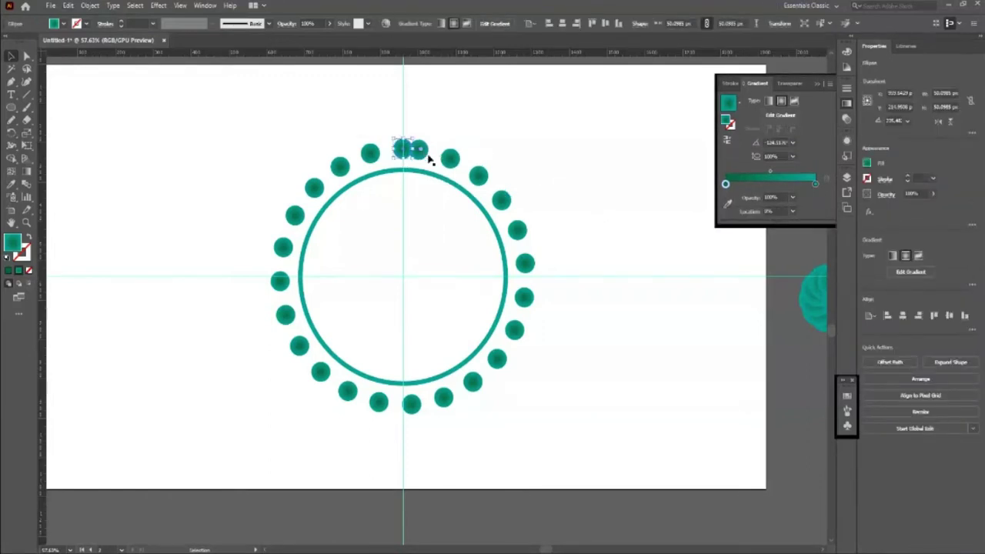
pyautogui.moveTo(429, 159); pyautogui.dragTo(430, 157)
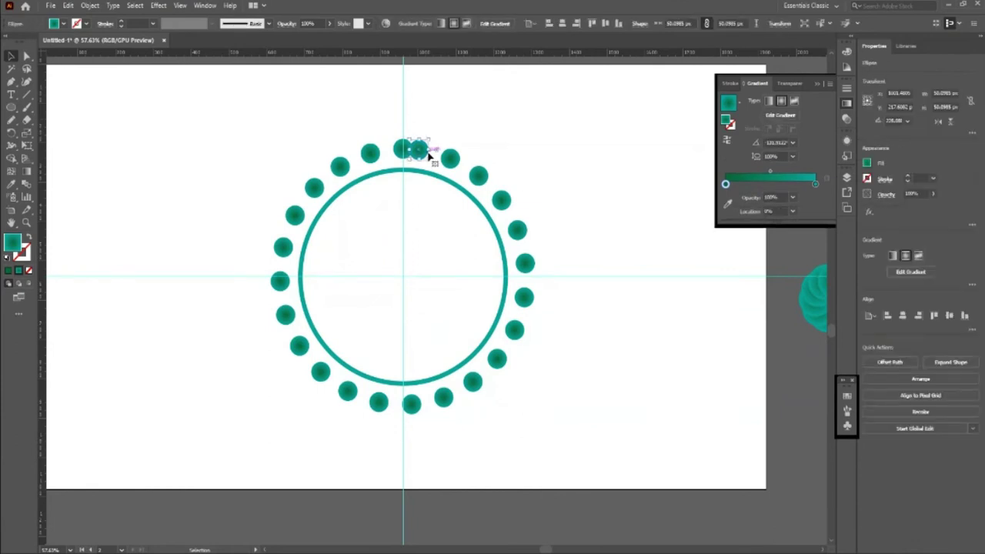
pyautogui.press('Delete')
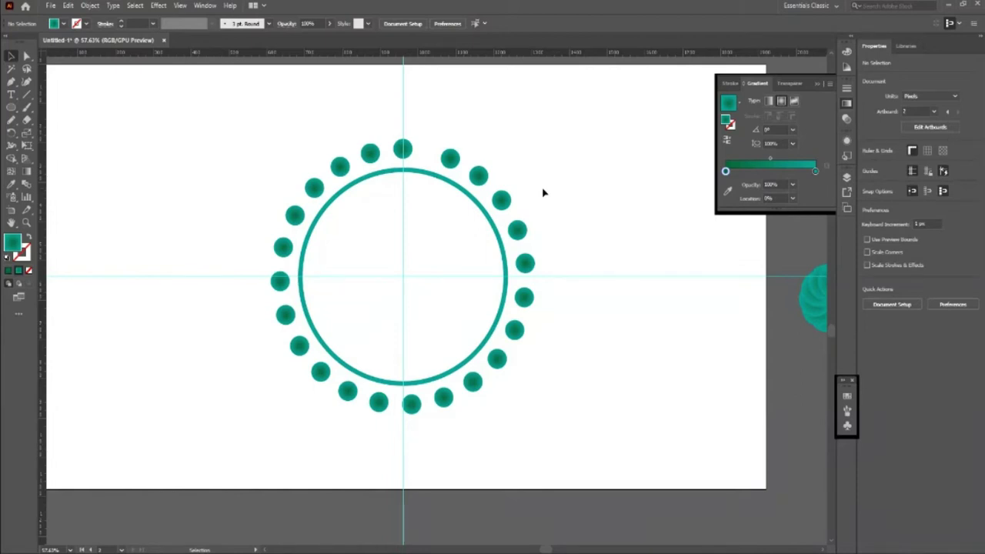
# - Delete the stroked ring around the teal dots, plus the vertical and horizontal guides
pyautogui.click(477, 204)
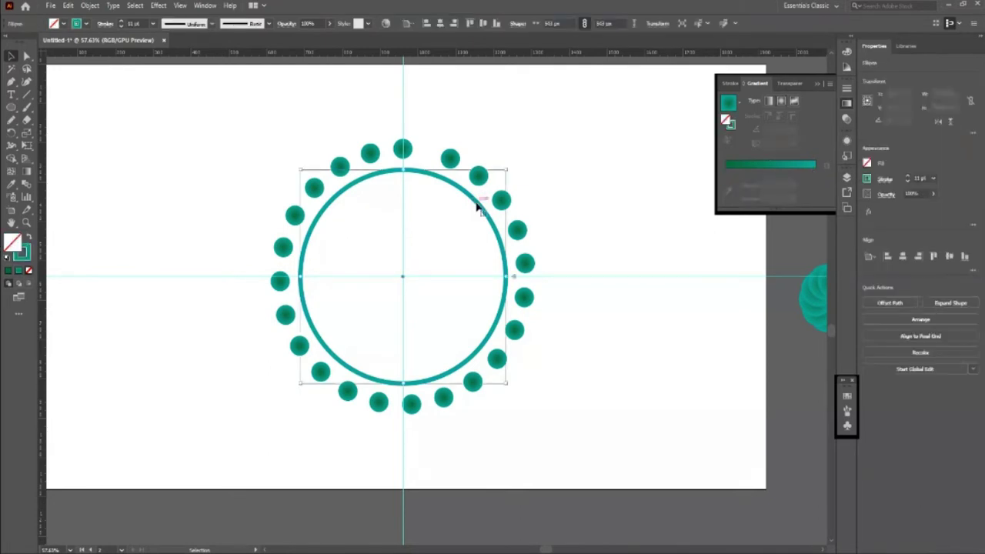
pyautogui.press('Delete')
pyautogui.moveTo(453, 203); pyautogui.dragTo(352, 220)
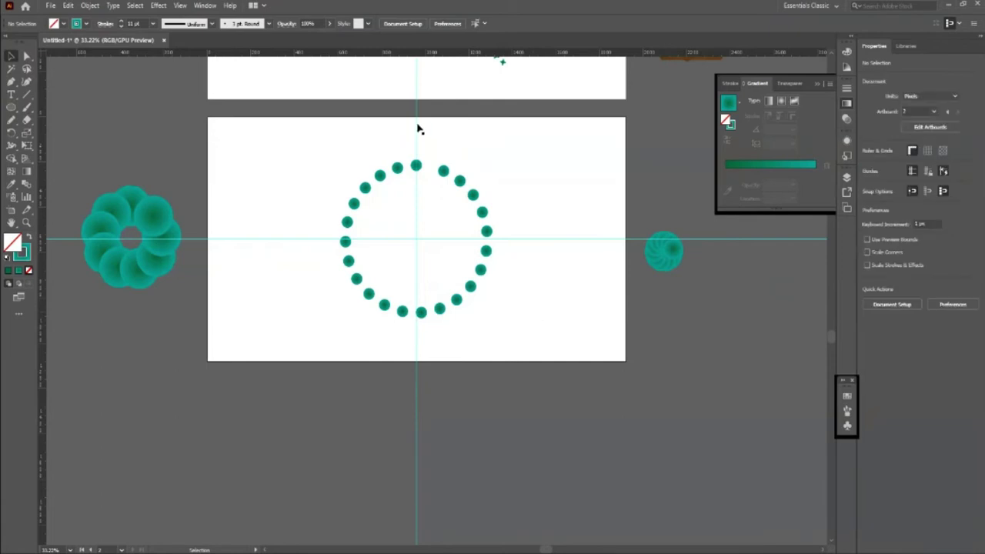
pyautogui.click(417, 131)
pyautogui.press('Delete')
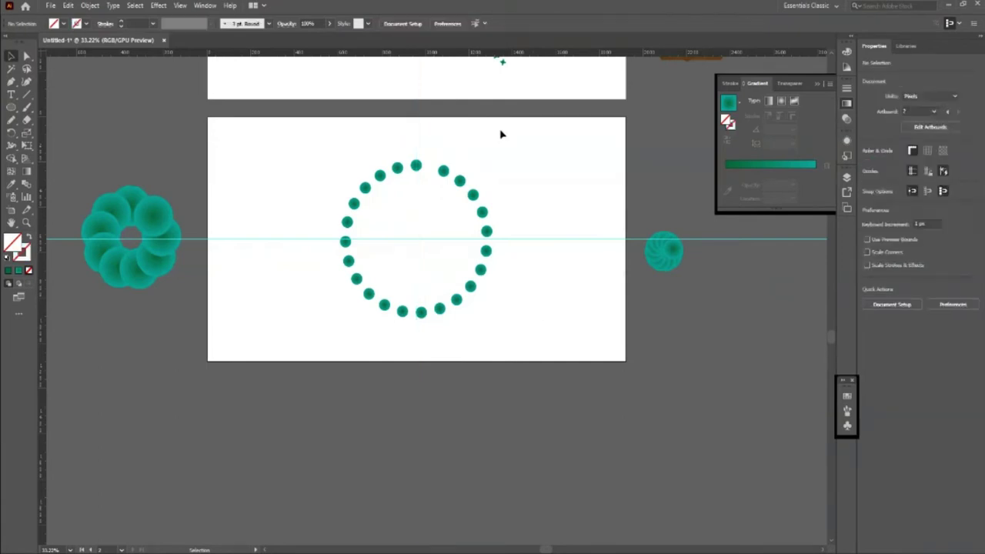
pyautogui.hotkey('ctrl', ';')
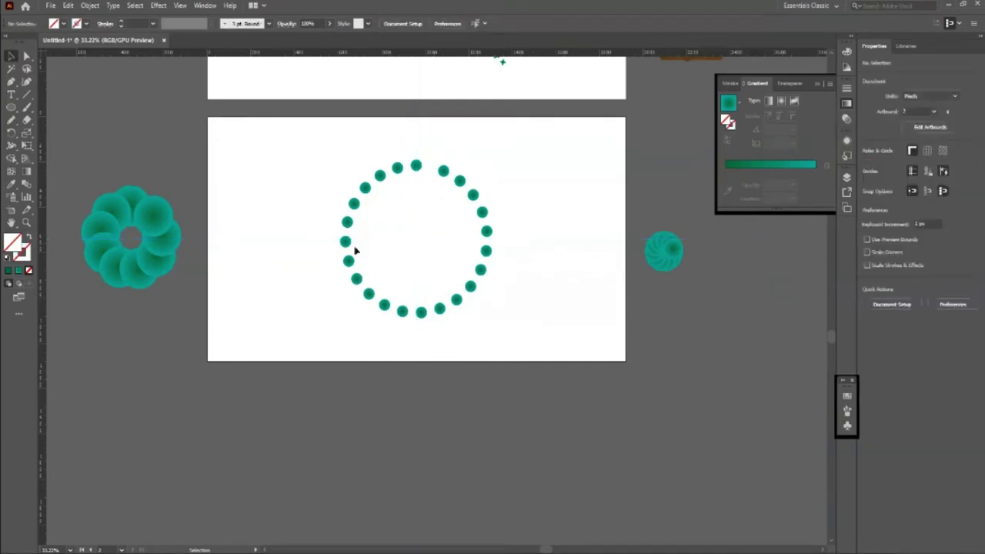
# - Move the teal dotted circle off the artboard to the lower right
pyautogui.click(457, 300)
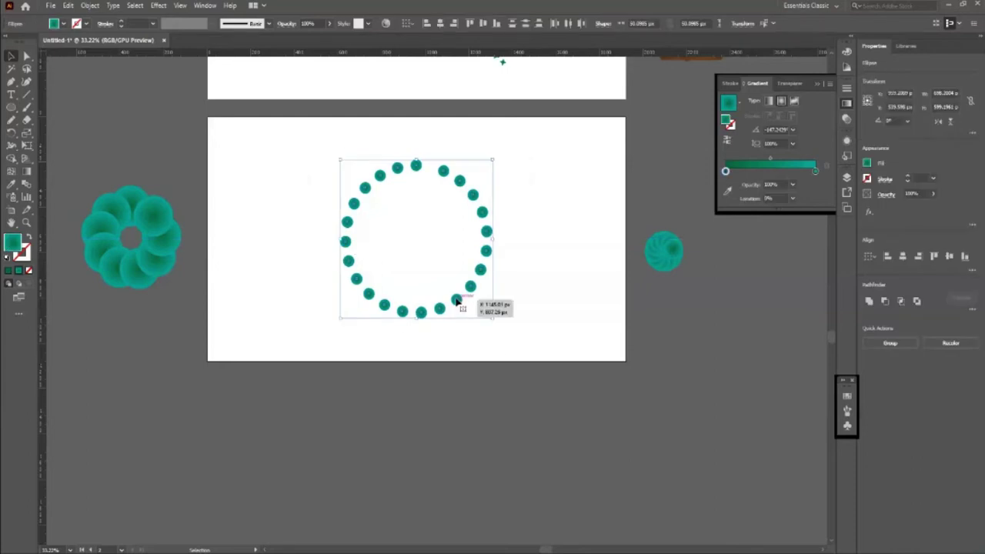
pyautogui.moveTo(456, 305); pyautogui.dragTo(762, 437)
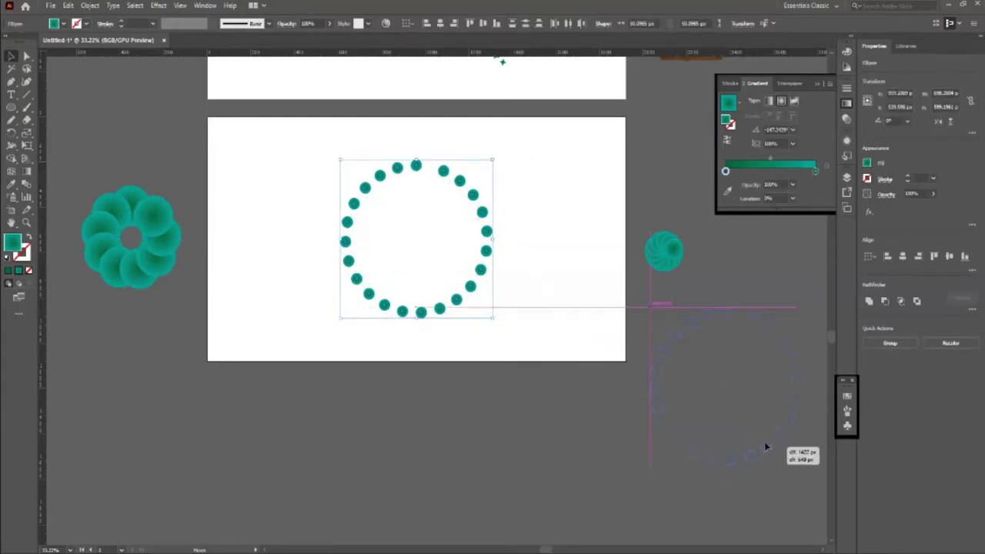
pyautogui.click(422, 275)
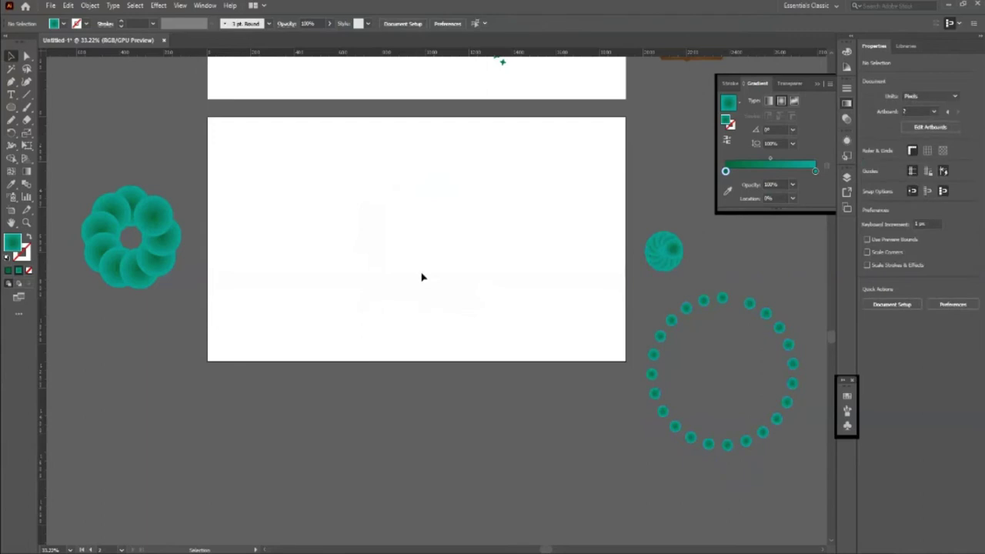
pyautogui.scroll(1, 422, 275)
# - Draw a circle with a radial gradient running from a white centre to orange edges
pyautogui.press('l')
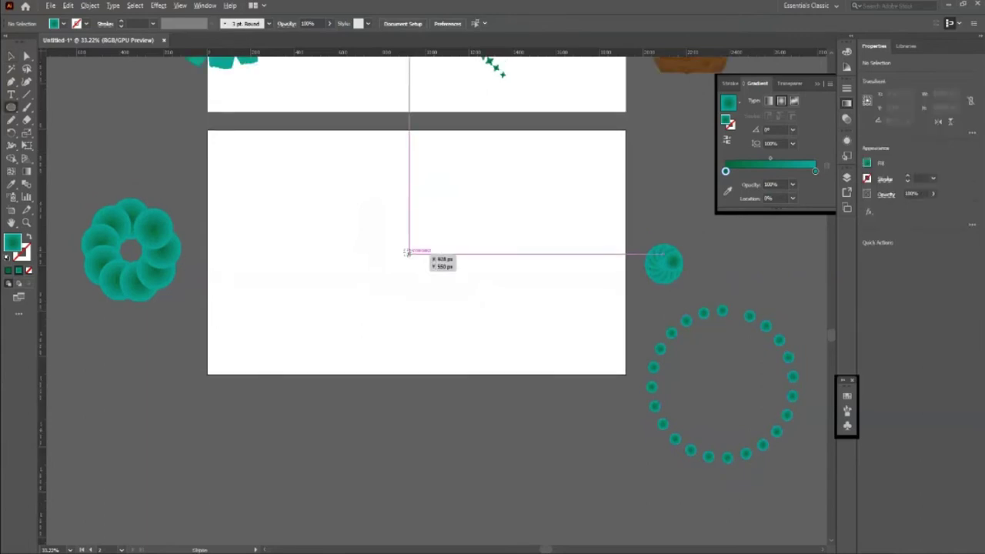
pyautogui.moveTo(404, 247); pyautogui.dragTo(460, 313)
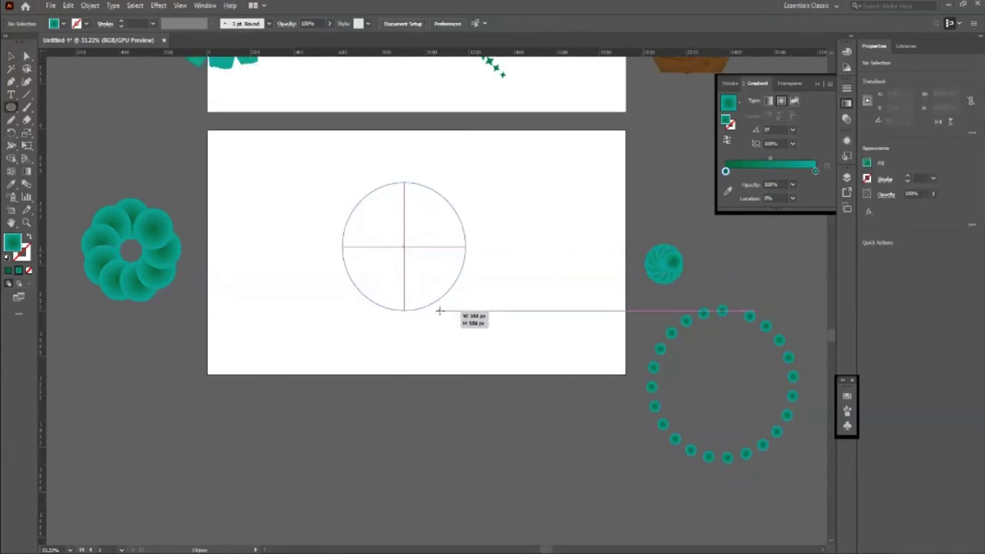
pyautogui.press('v')
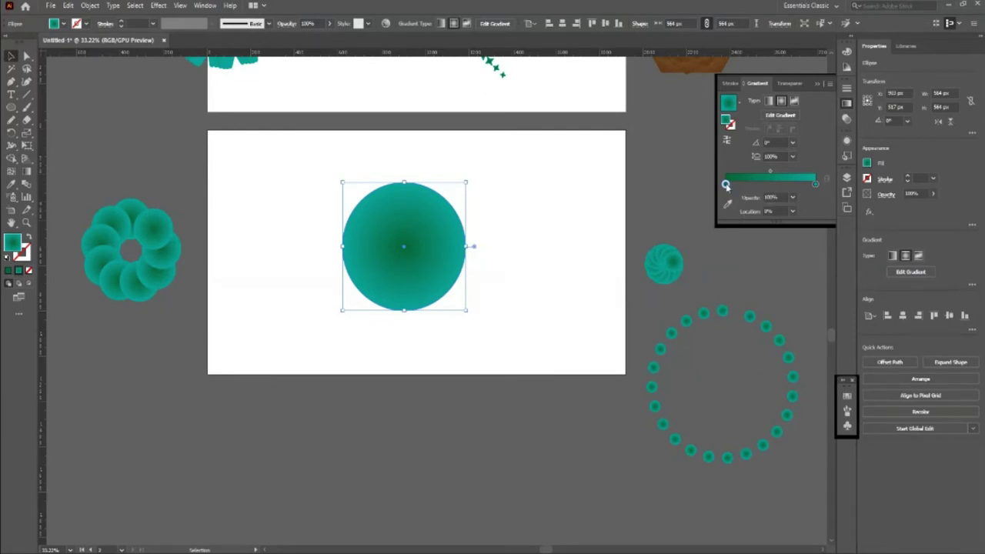
pyautogui.doubleClick(726, 185)
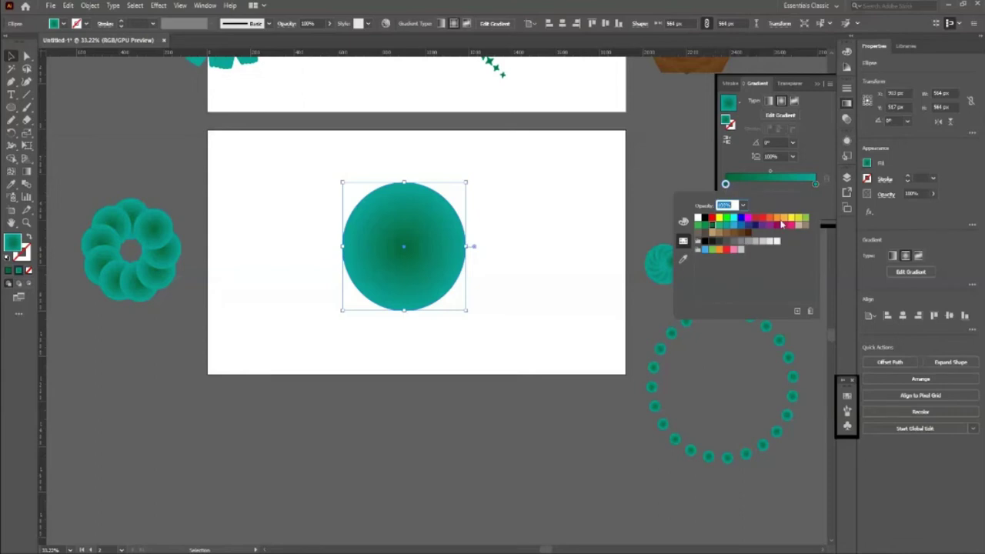
pyautogui.click(781, 223)
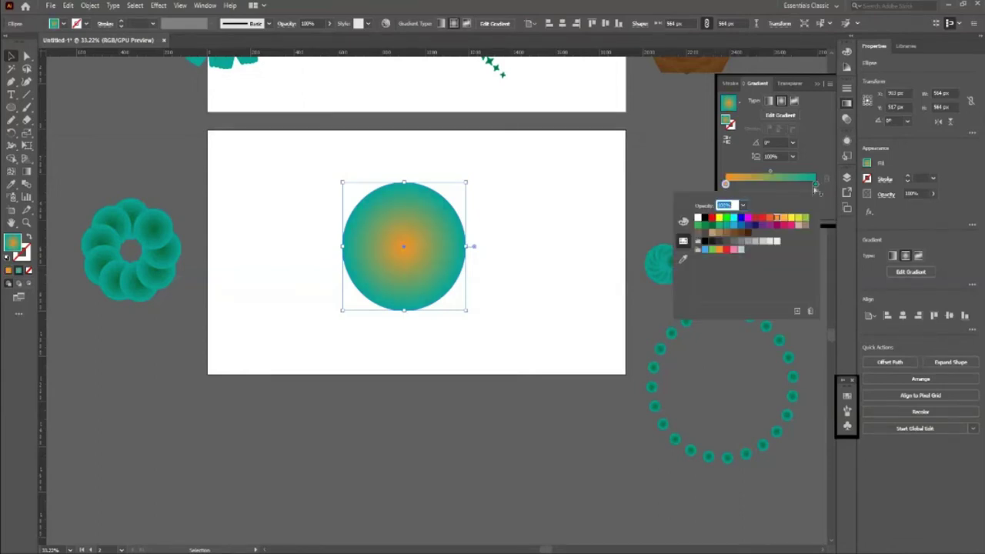
pyautogui.press('Escape')
pyautogui.doubleClick(815, 185)
pyautogui.click(699, 220)
pyautogui.press('Escape')
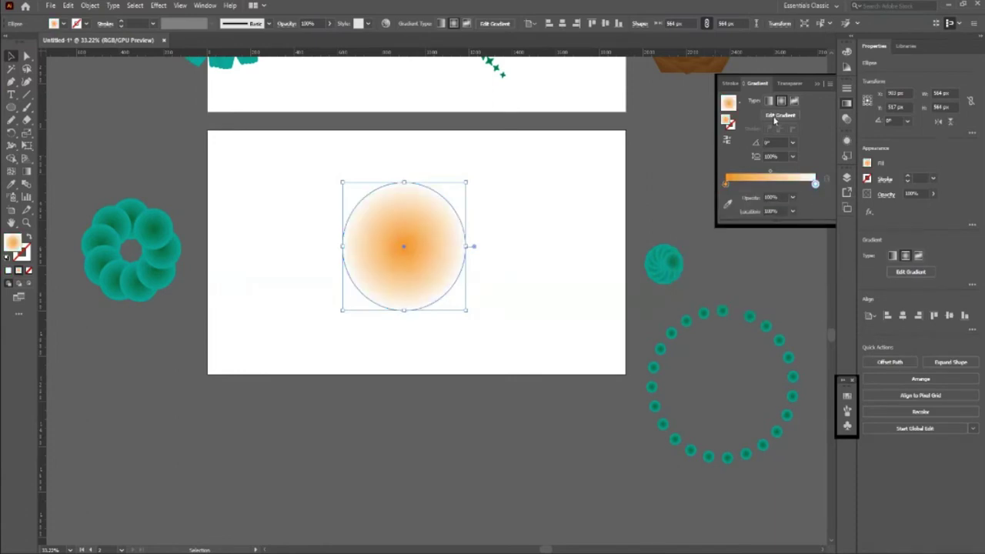
pyautogui.click(728, 143)
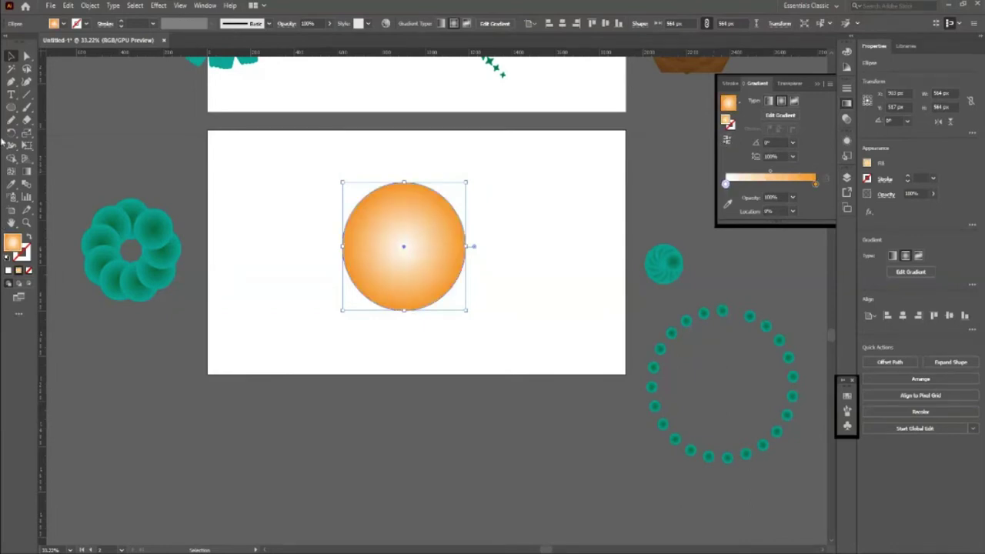
# - Lighten the gradient's orange stop to a pale yellow-orange
pyautogui.click(242, 303)
pyautogui.click(439, 264)
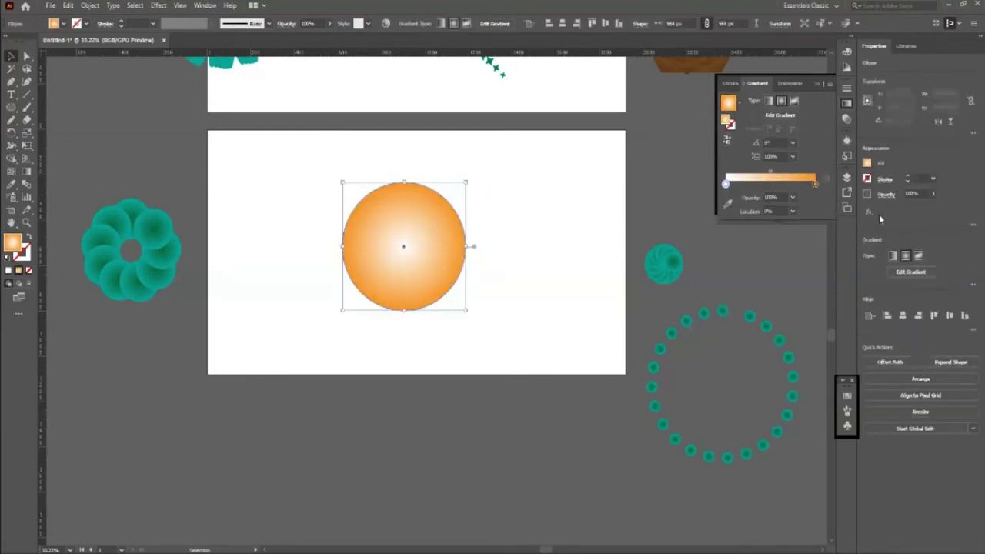
pyautogui.doubleClick(815, 184)
pyautogui.click(783, 221)
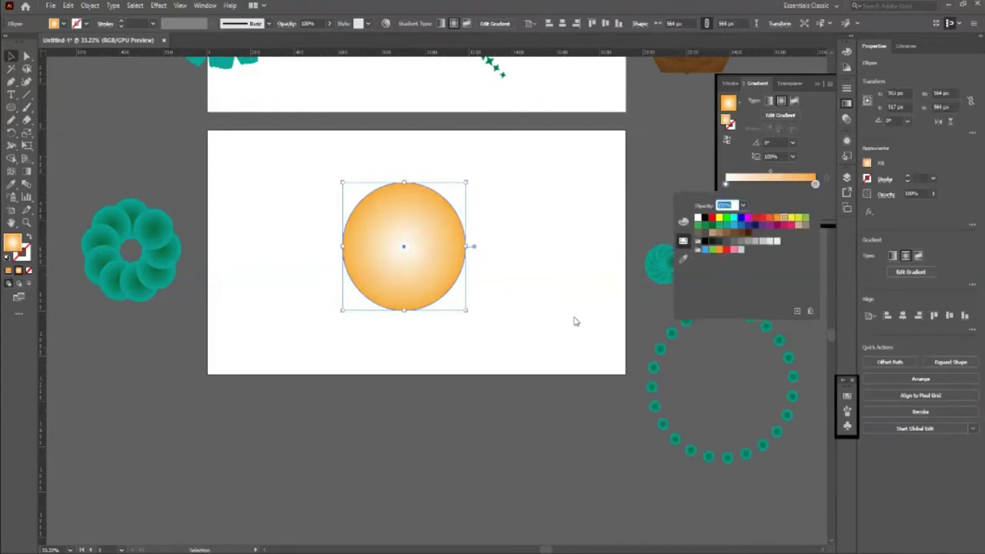
pyautogui.click(536, 310)
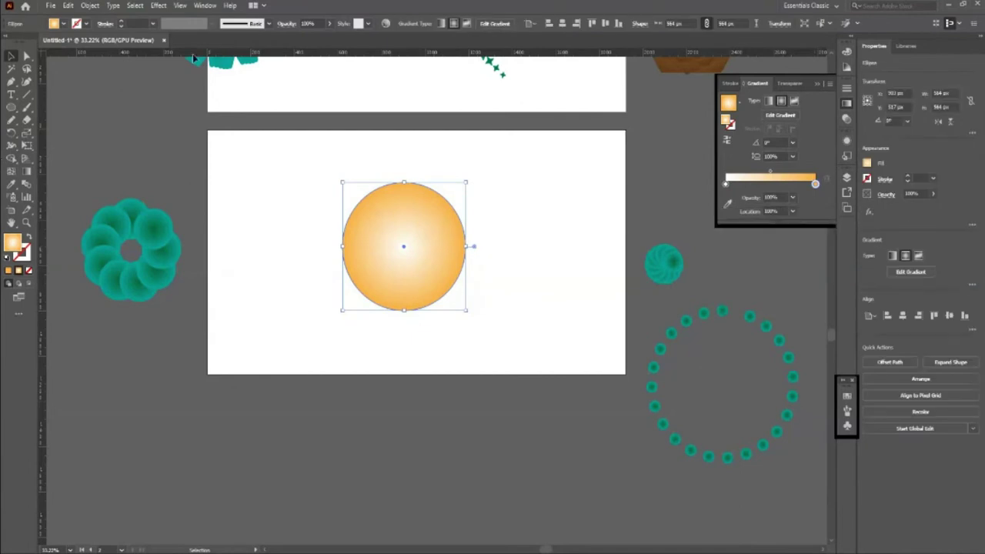
# - Centre the circle horizontally and vertically on the artboard, then shrink it around its centre
pyautogui.click(562, 23)
pyautogui.click(605, 24)
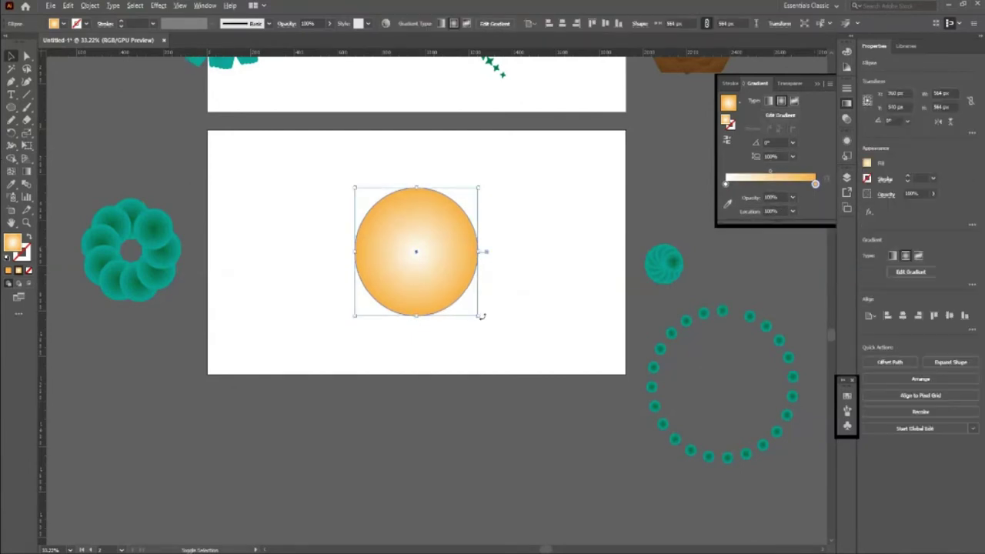
pyautogui.moveTo(478, 317); pyautogui.dragTo(464, 301)
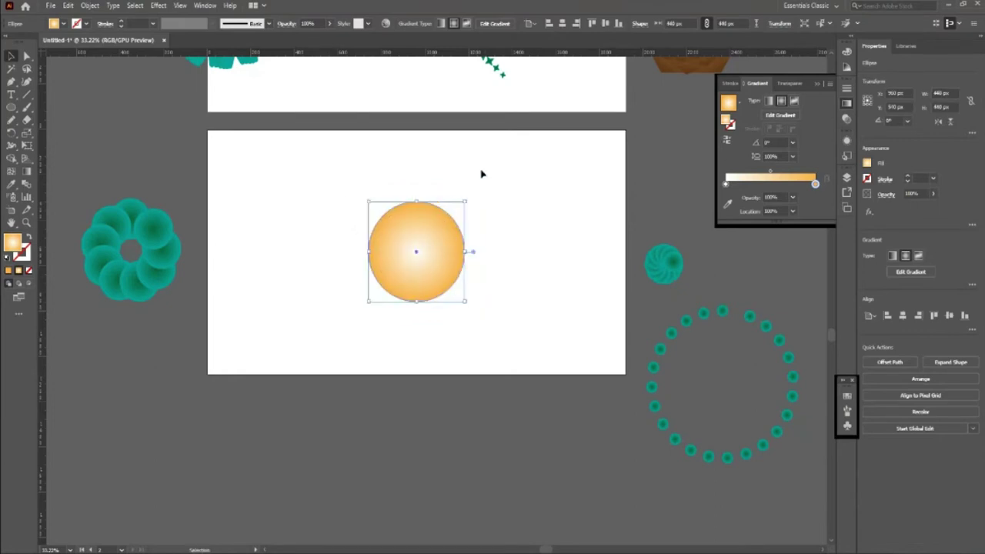
pyautogui.click(401, 187)
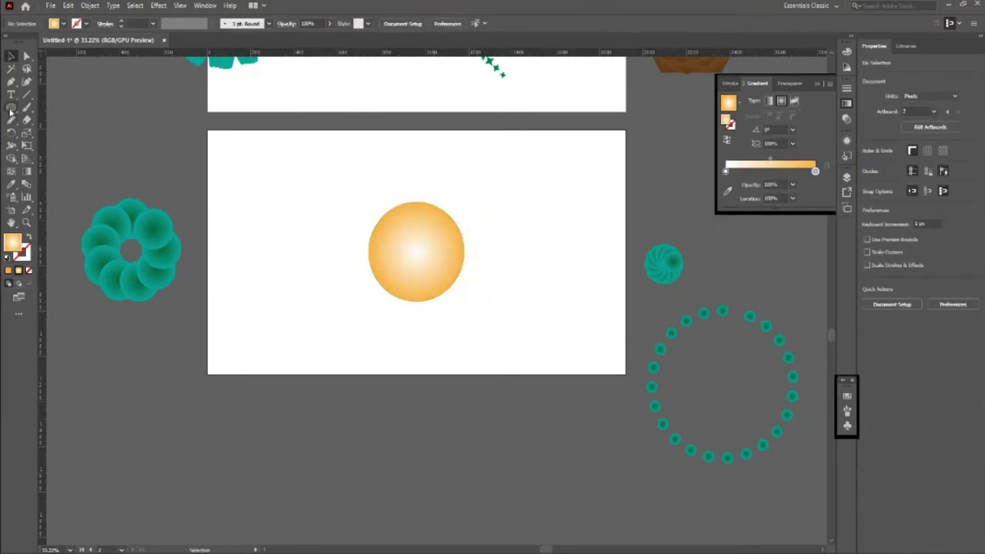
# - Create a triangle with the Polygon tool set to 3 sides
pyautogui.click(11, 109)
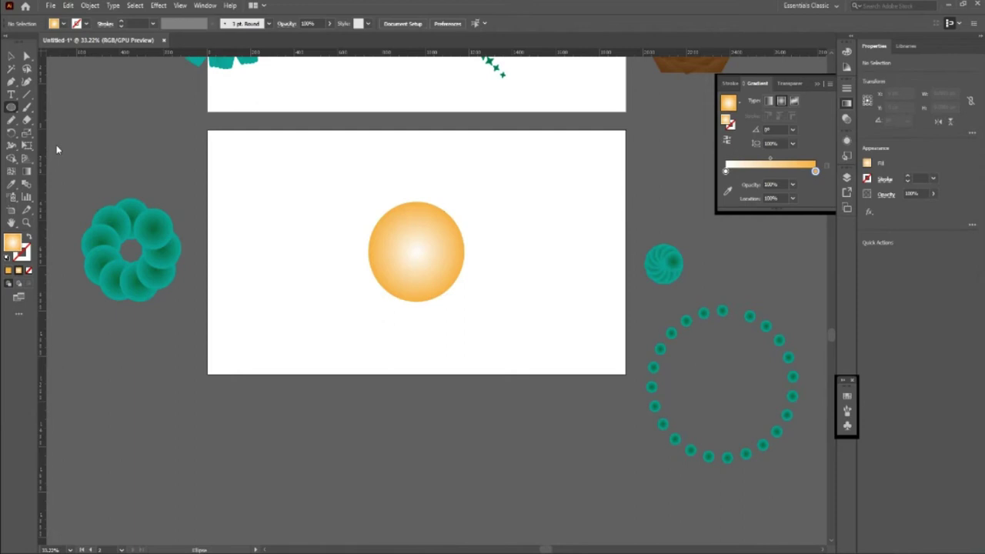
pyautogui.click(414, 169)
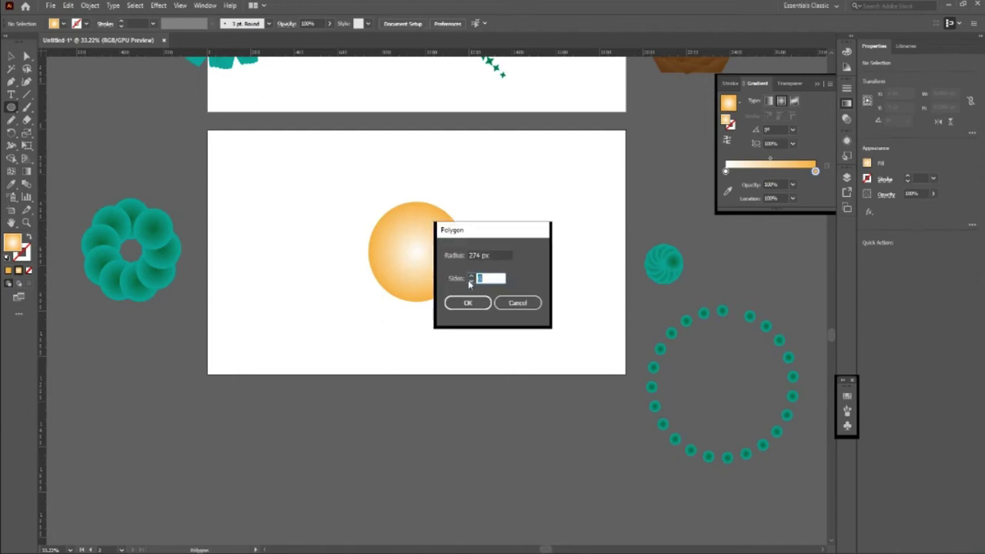
pyautogui.write('3')
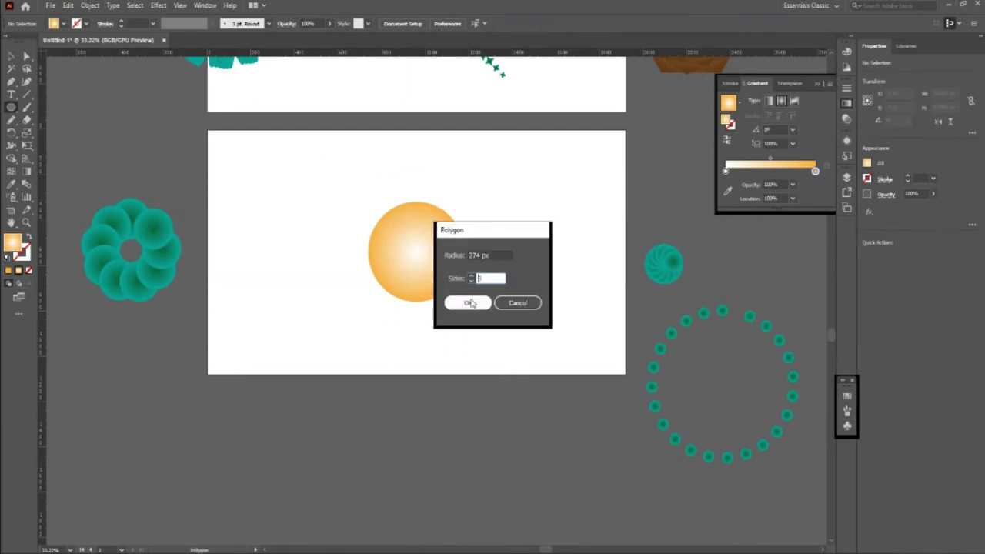
pyautogui.click(469, 303)
# - Scale the triangle down, move it just above the circle, and narrow it into a thin spike
pyautogui.click(11, 57)
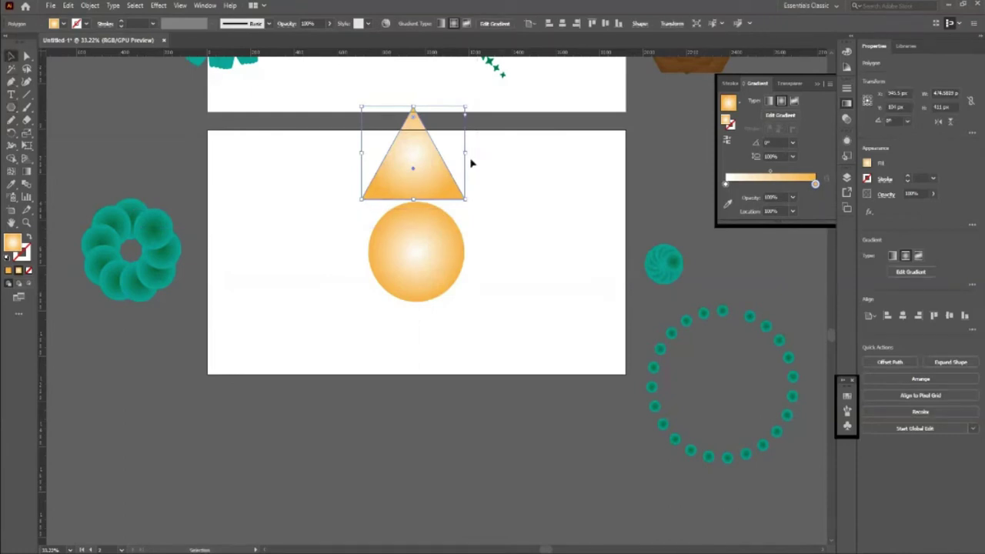
pyautogui.moveTo(467, 108); pyautogui.dragTo(435, 138)
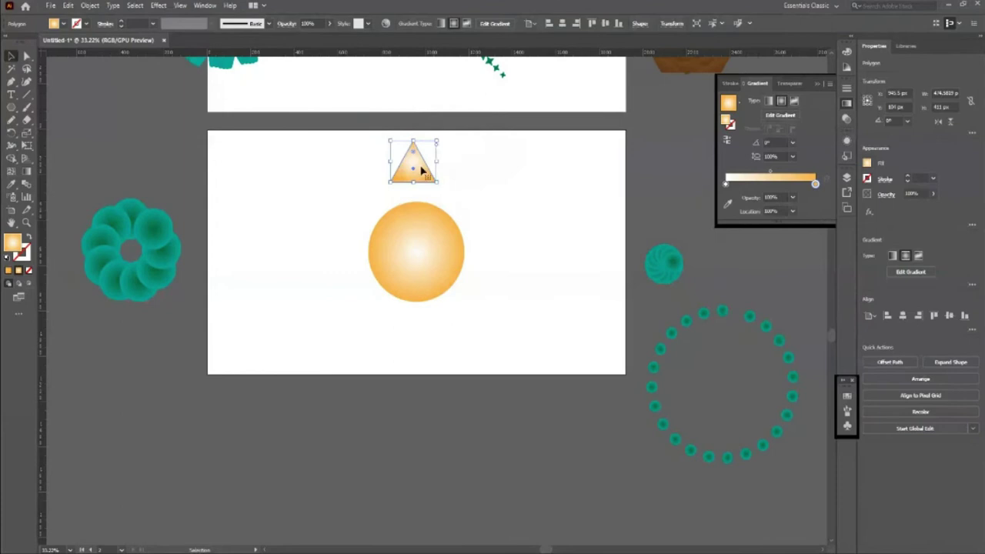
pyautogui.moveTo(418, 173); pyautogui.dragTo(419, 189)
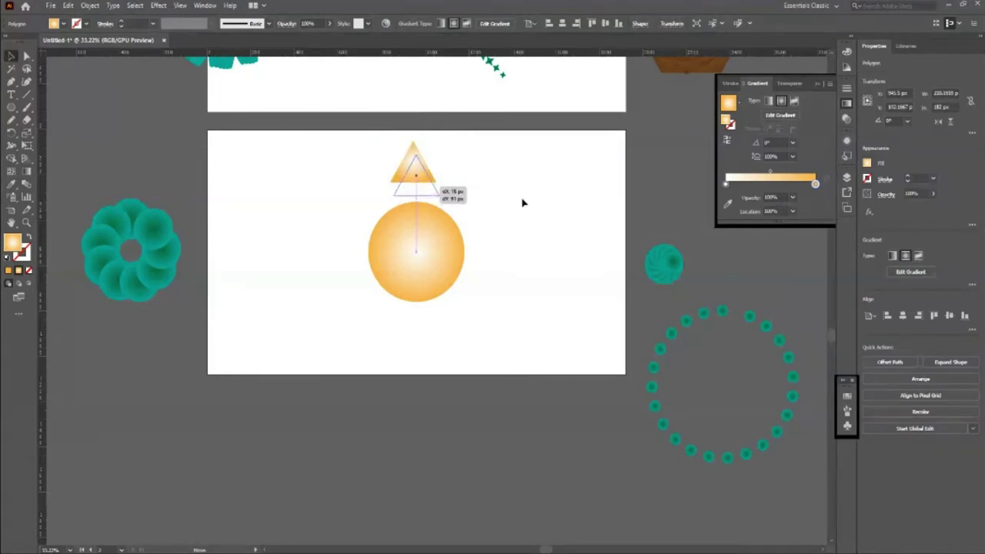
pyautogui.scroll(3, 439, 175)
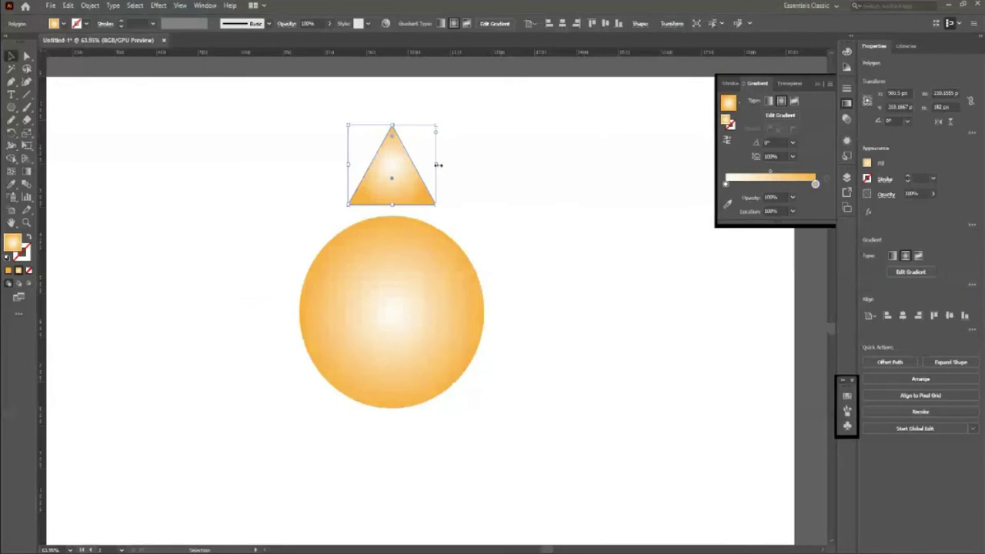
pyautogui.moveTo(438, 165); pyautogui.dragTo(364, 167)
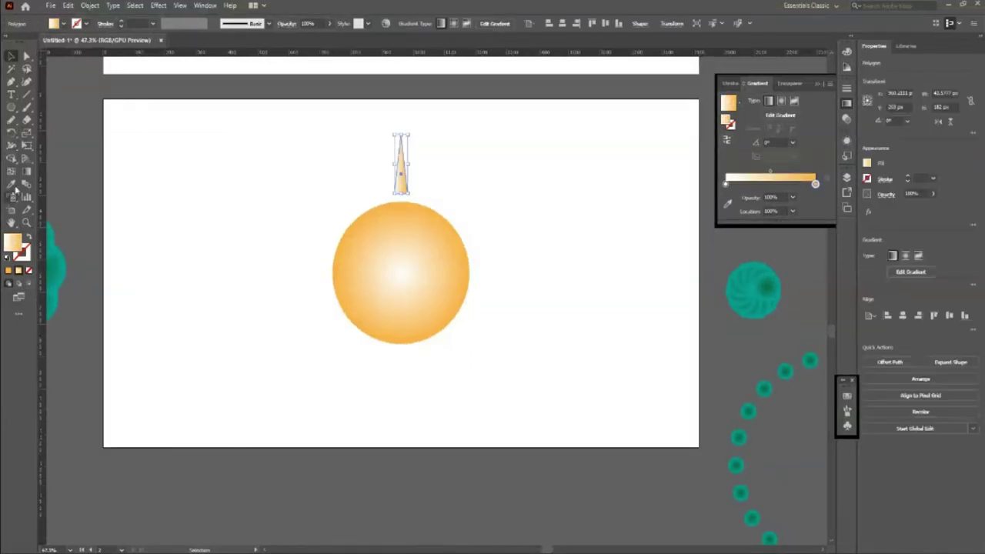
# - Make the spike's gradient run from top to bottom
pyautogui.press('g')
pyautogui.moveTo(400, 113); pyautogui.dragTo(400, 200)
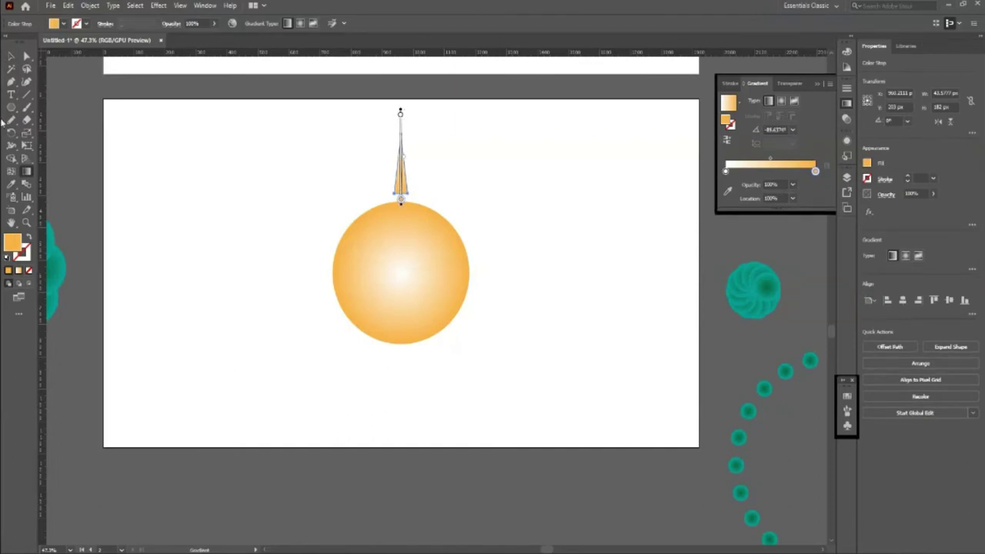
pyautogui.click(11, 56)
pyautogui.click(277, 300)
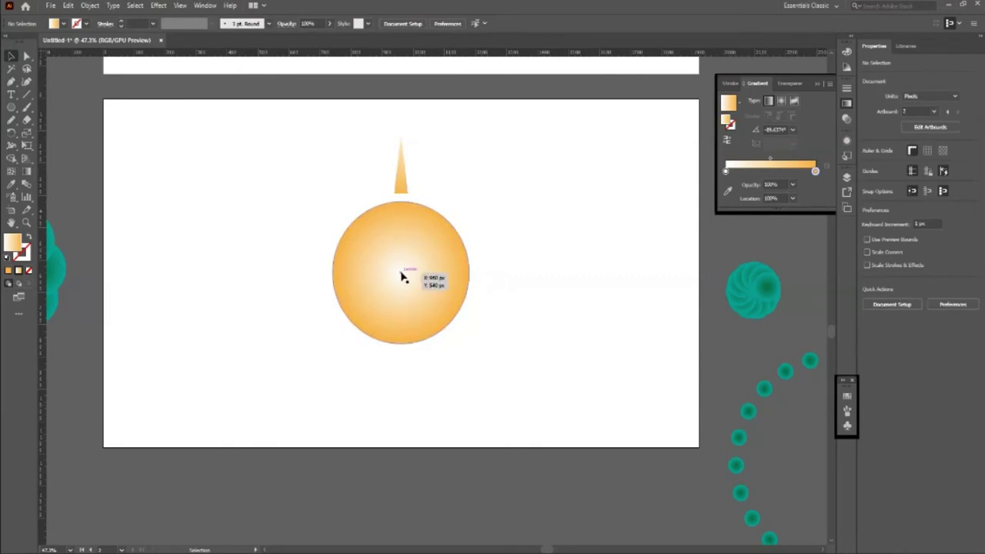
# - Drag horizontal and vertical guides out so they cross at the circle's centre
pyautogui.click(390, 293)
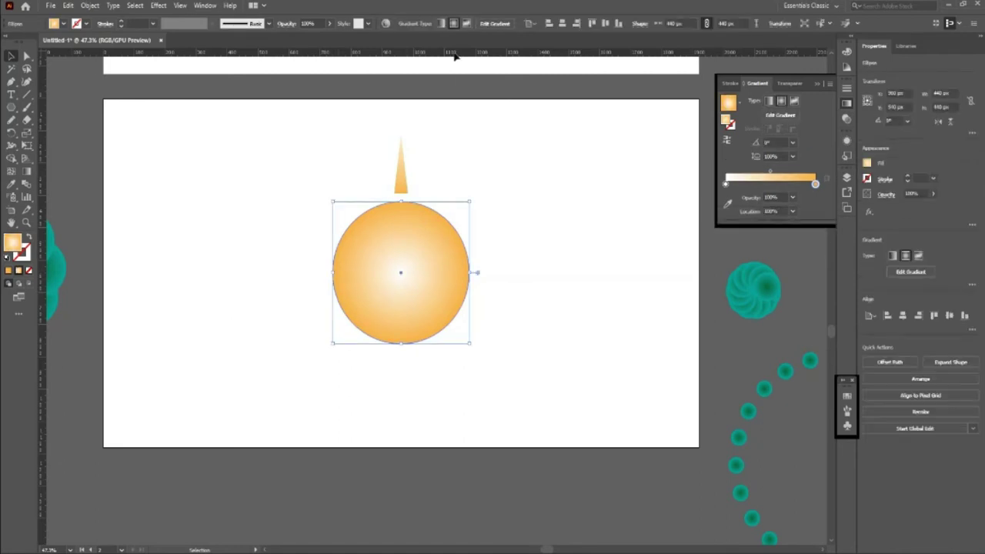
pyautogui.moveTo(456, 55); pyautogui.dragTo(465, 283)
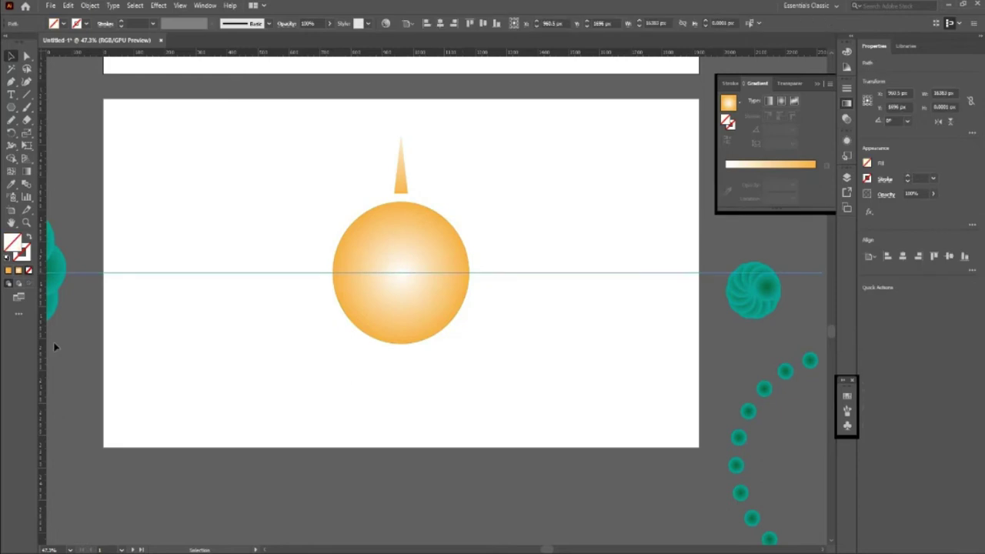
pyautogui.moveTo(44, 366)
pyautogui.mouseDown()
pyautogui.moveTo(412, 361)
pyautogui.moveTo(402, 346)
pyautogui.mouseUp()
pyautogui.click(426, 315)
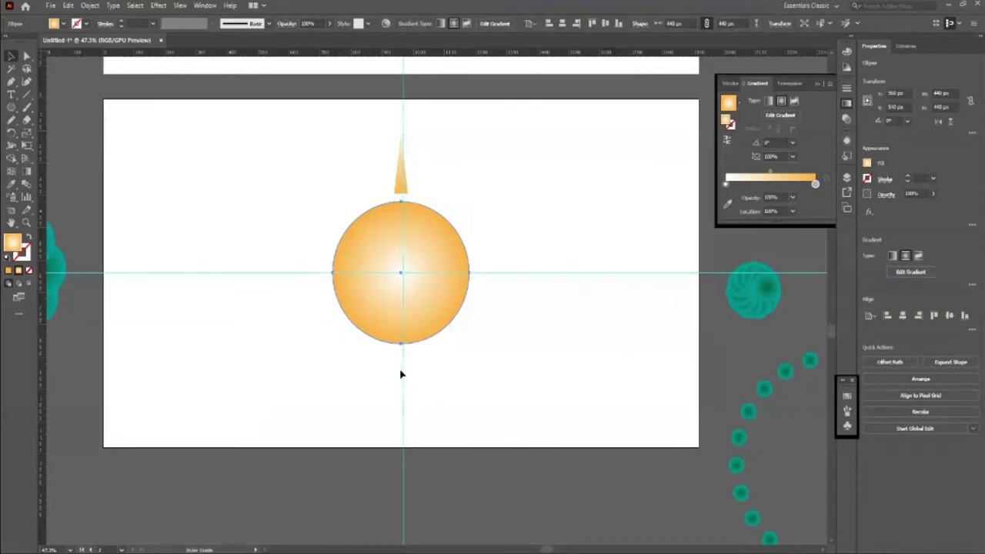
pyautogui.click(401, 420)
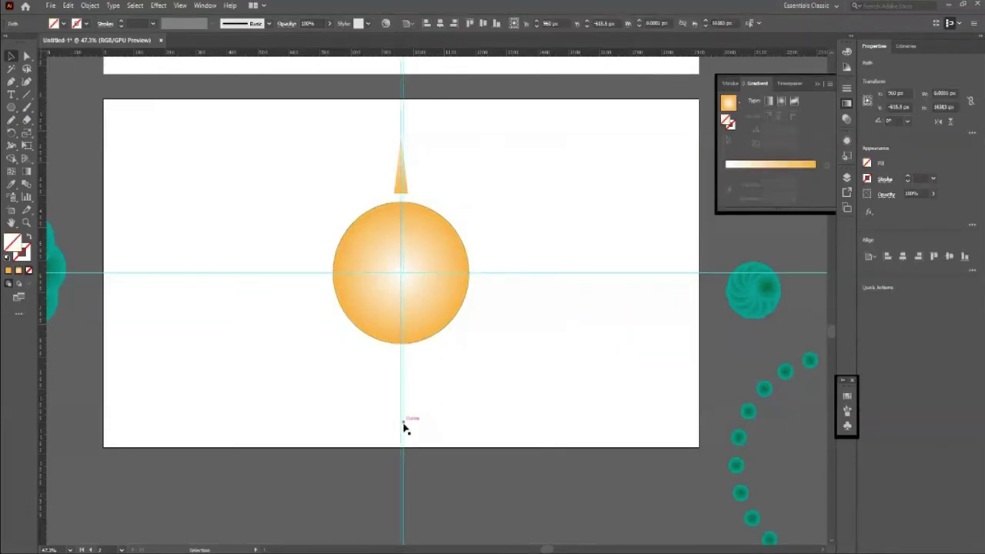
pyautogui.click(461, 530)
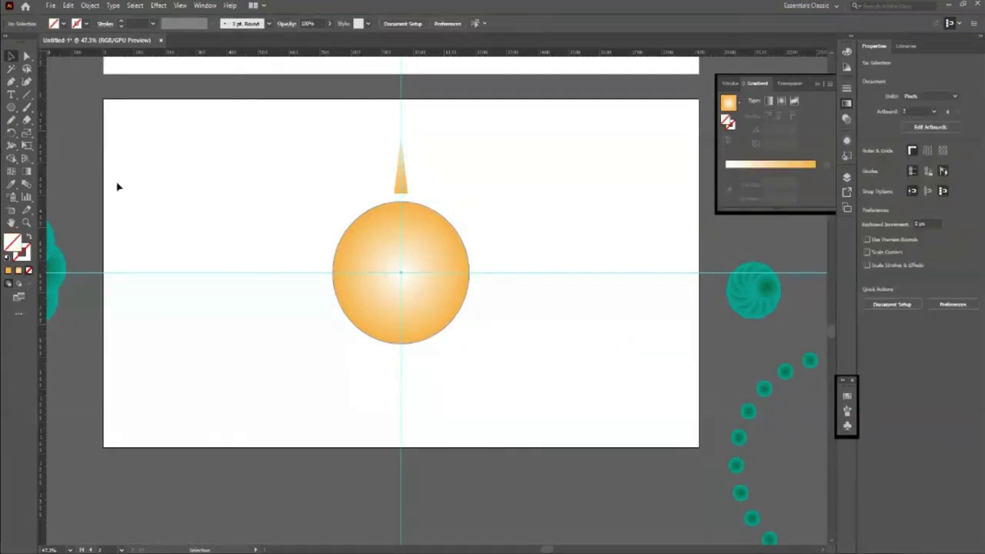
pyautogui.click(12, 133)
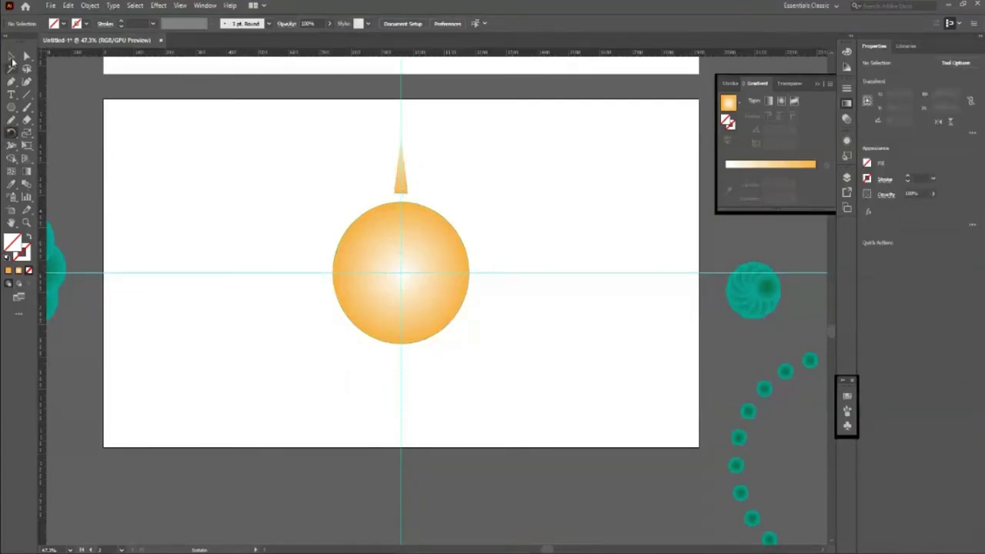
# - Rotate a copy of the spike around the circle's centre, placing it beside the original
pyautogui.click(11, 57)
pyautogui.click(401, 150)
pyautogui.press('r')
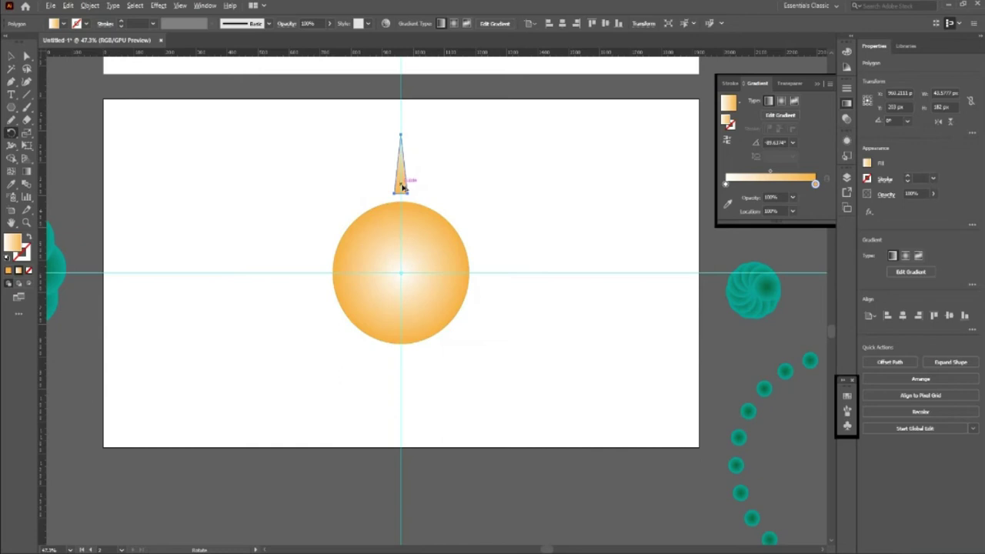
pyautogui.moveTo(402, 187); pyautogui.dragTo(385, 184)
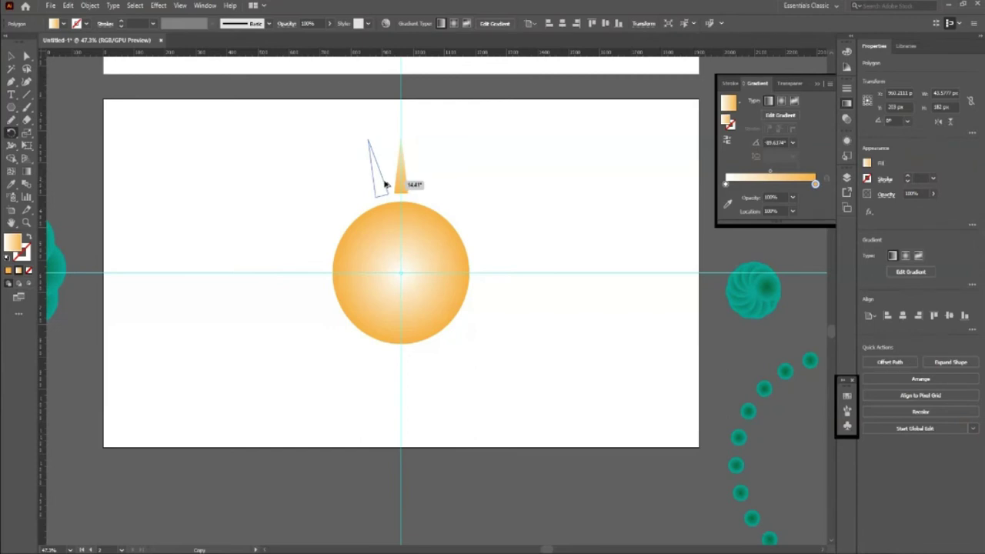
pyautogui.moveTo(385, 183); pyautogui.dragTo(385, 184)
# - Repeat the rotated copy with Ctrl+D until spikes encircle the whole circle
pyautogui.press('ctrl')
pyautogui.hotkey('ctrl', 'd')
pyautogui.hotkey('ctrl', 'd')
pyautogui.hotkey('ctrl', 'd')
pyautogui.hotkey('ctrl', 'd')
pyautogui.hotkey('ctrl', 'd')
pyautogui.hotkey('ctrl', 'd')
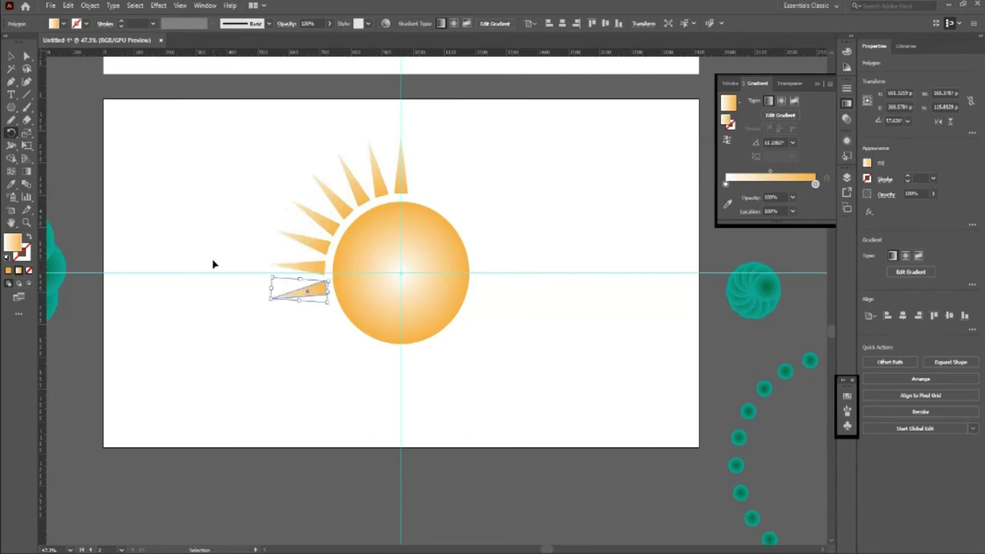
pyautogui.hotkey('ctrl', 'd')
pyautogui.hotkey('ctrl', 'd')
pyautogui.hotkey('ctrl', 'd')
pyautogui.hotkey('ctrl', 'd')
pyautogui.hotkey('ctrl', 'd')
pyautogui.hotkey('ctrl', 'd')
pyautogui.hotkey('ctrl', 'd')
pyautogui.hotkey('ctrl', 'd')
pyautogui.hotkey('ctrl', 'd')
pyautogui.hotkey('ctrl', 'd')
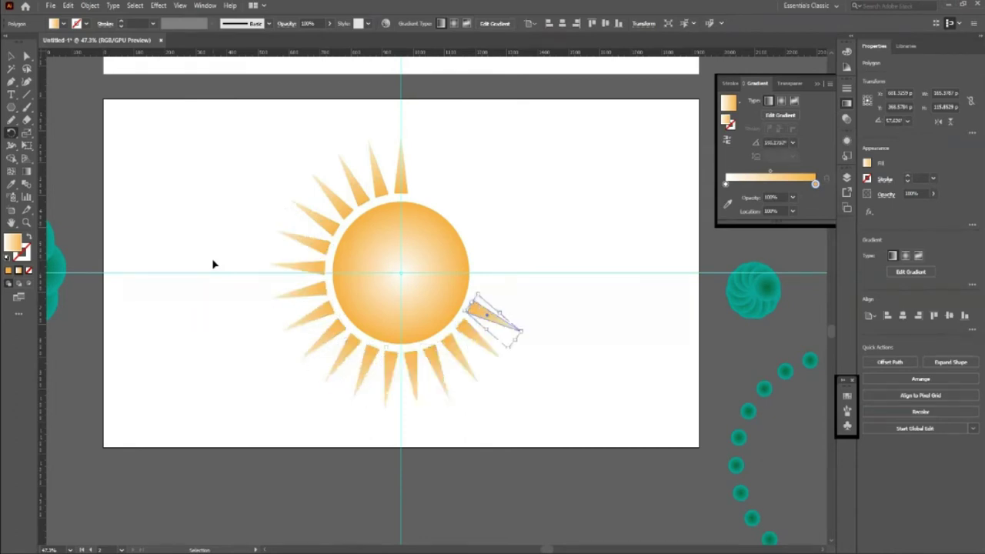
pyautogui.hotkey('ctrl', 'd')
pyautogui.hotkey('ctrl', 'd')
pyautogui.hotkey('ctrl', 'd')
pyautogui.hotkey('ctrl', 'd')
pyautogui.hotkey('ctrl', 'd')
pyautogui.hotkey('ctrl', 'd')
pyautogui.hotkey('ctrl', 'd')
pyautogui.click(11, 56)
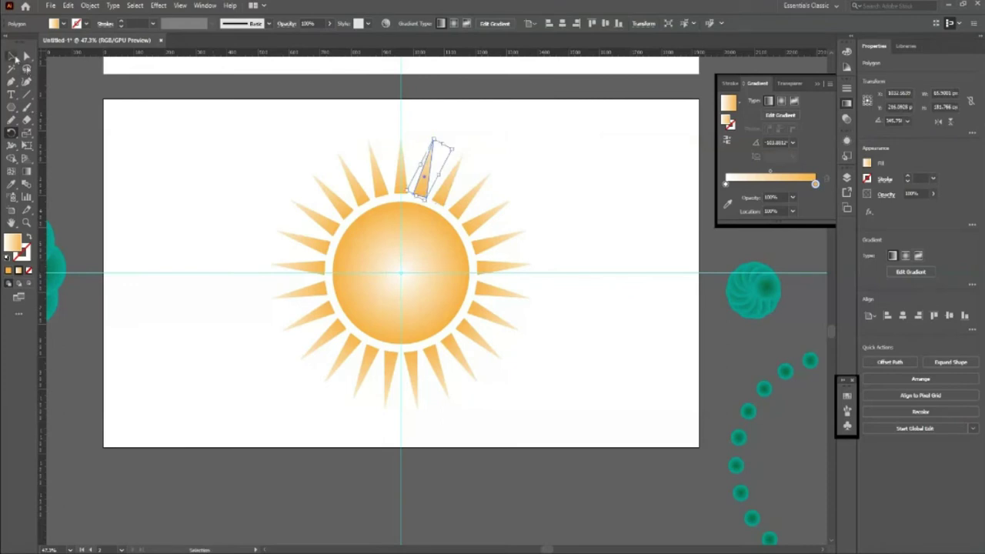
pyautogui.click(235, 167)
pyautogui.click(400, 457)
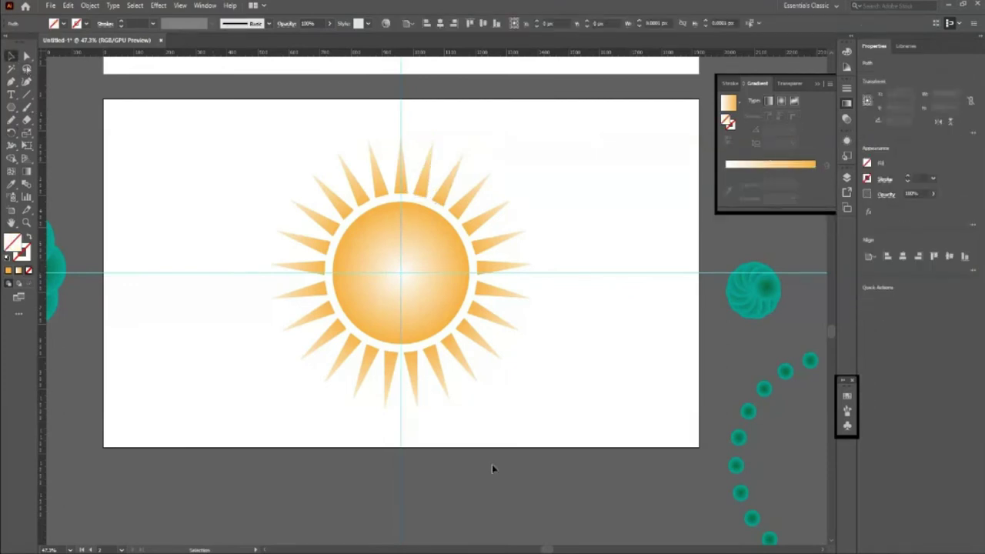
# - Delete the vertical and horizontal guides
pyautogui.press('Delete')
pyautogui.click(242, 274)
pyautogui.press('Delete')
# - Select all parts of the sun, group them, and resize the sun slightly larger
pyautogui.moveTo(231, 125); pyautogui.dragTo(305, 171)
pyautogui.moveTo(537, 369)
pyautogui.mouseDown()
pyautogui.moveTo(541, 411)
pyautogui.moveTo(455, 329)
pyautogui.mouseUp()
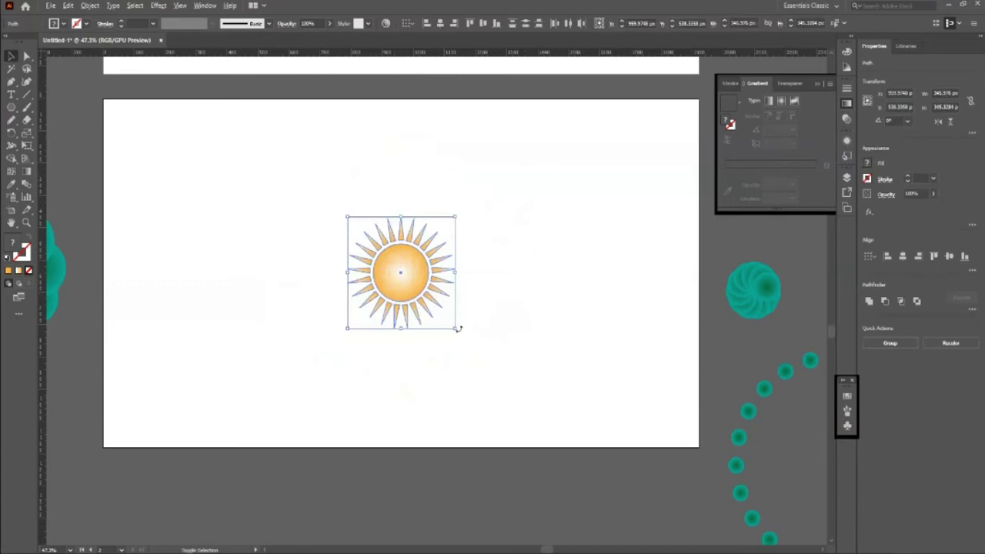
pyautogui.moveTo(457, 329); pyautogui.dragTo(471, 344)
pyautogui.press('a')
pyautogui.press('v')
pyautogui.moveTo(466, 343); pyautogui.dragTo(486, 369)
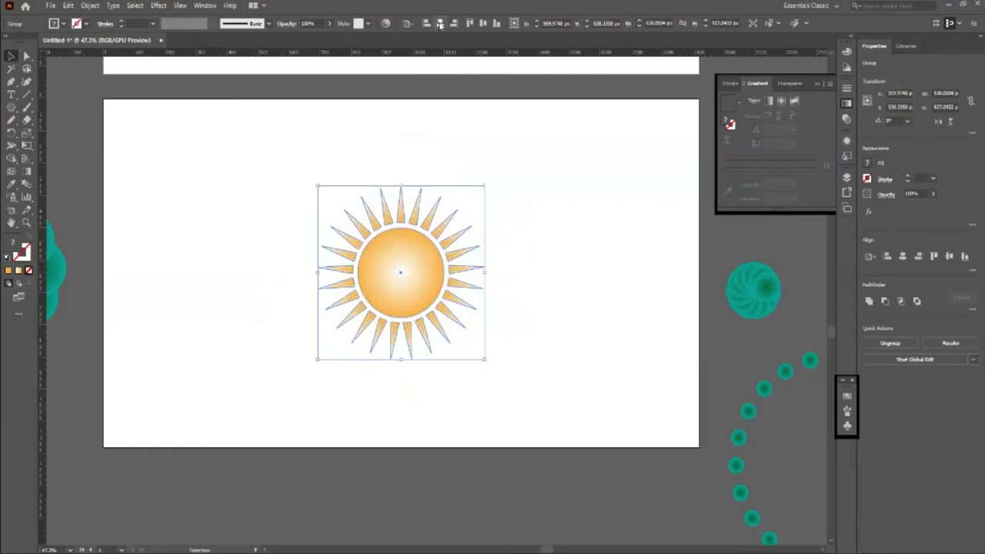
pyautogui.click(495, 268)
# - Zoom out and move the sun to the left side of the artboard
pyautogui.press('z')
pyautogui.keyDown('alt'); pyautogui.click(332, 257); pyautogui.keyUp('alt')
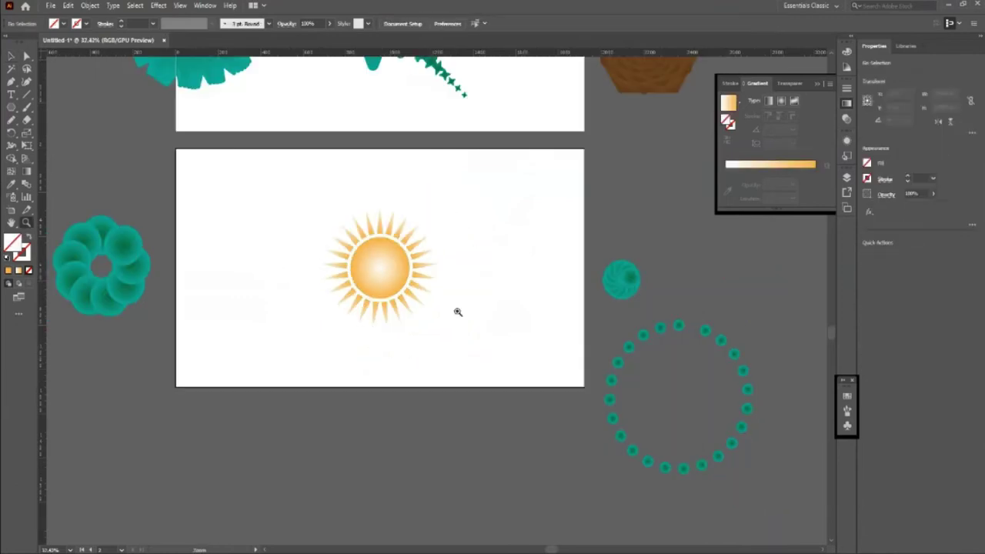
pyautogui.press('v')
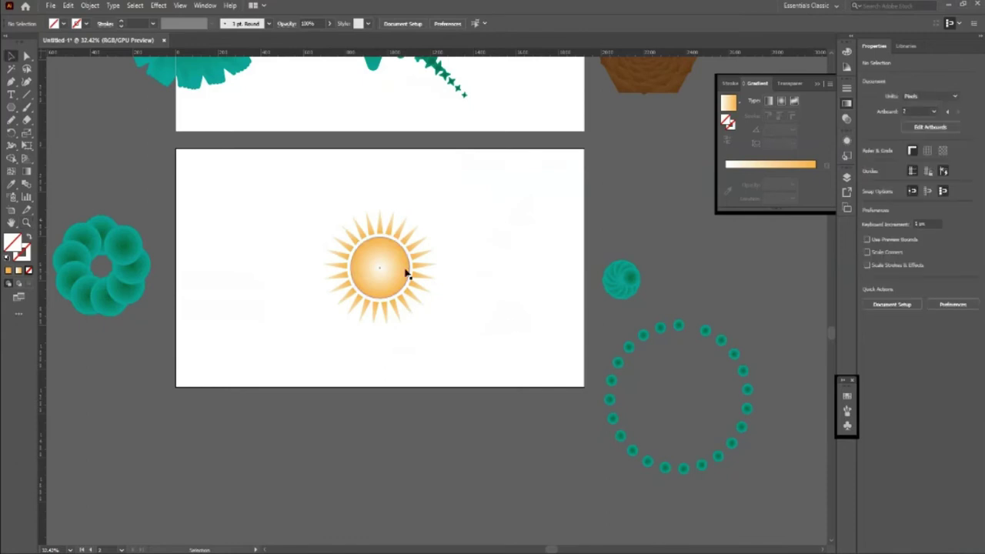
pyautogui.moveTo(408, 273); pyautogui.dragTo(256, 283)
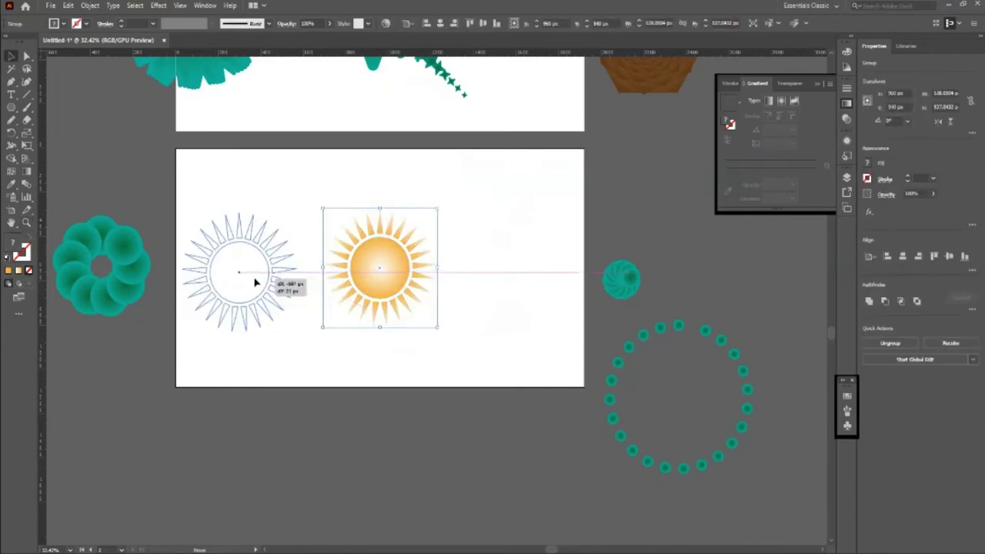
pyautogui.click(404, 306)
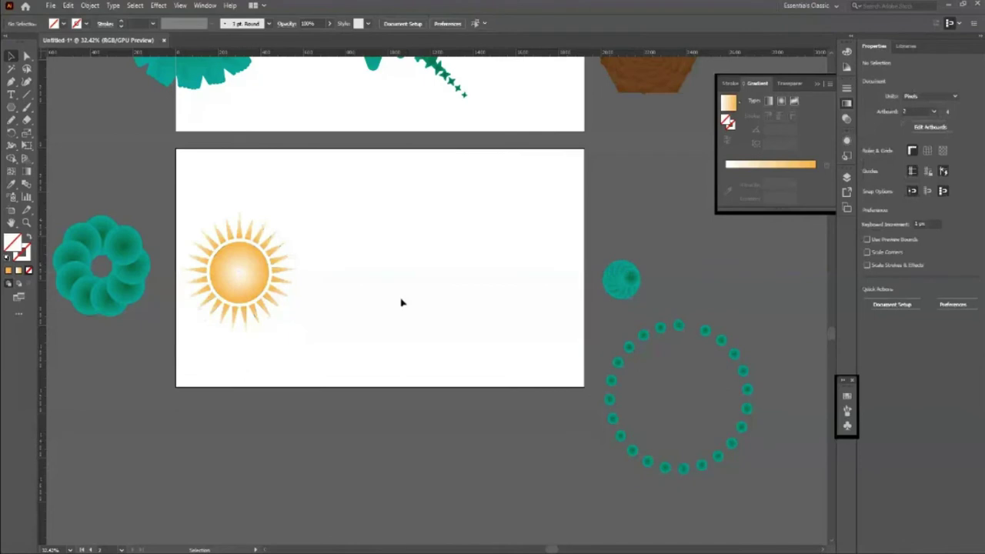
# - Draw a tall rectangle right of the sun and fill it with teal
pyautogui.press('m')
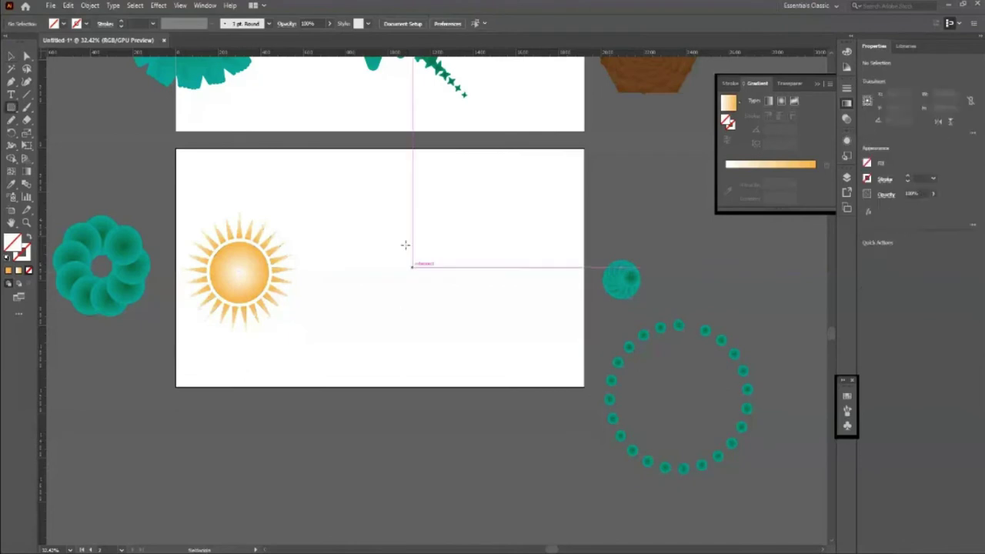
pyautogui.moveTo(410, 226); pyautogui.dragTo(433, 321)
pyautogui.press('v')
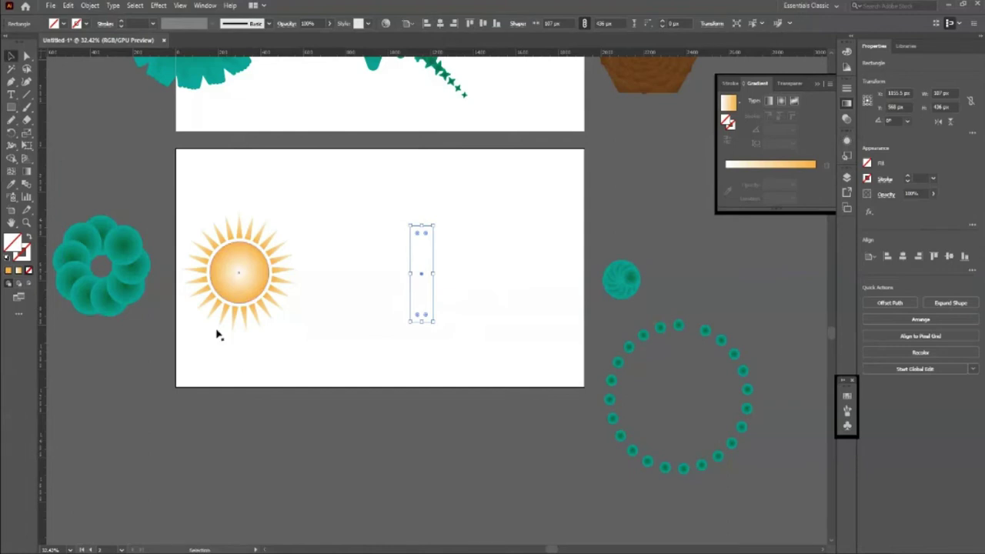
pyautogui.click(64, 25)
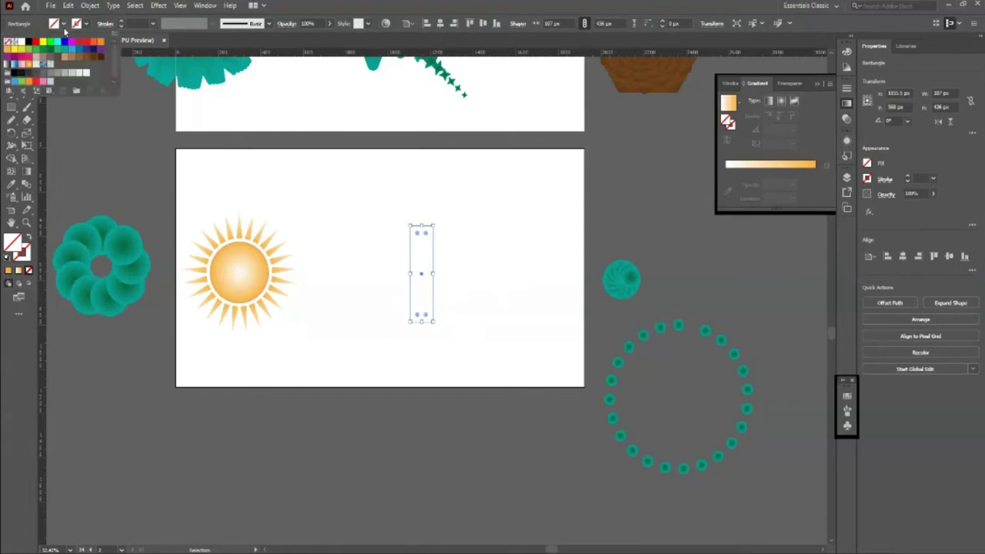
pyautogui.click(66, 50)
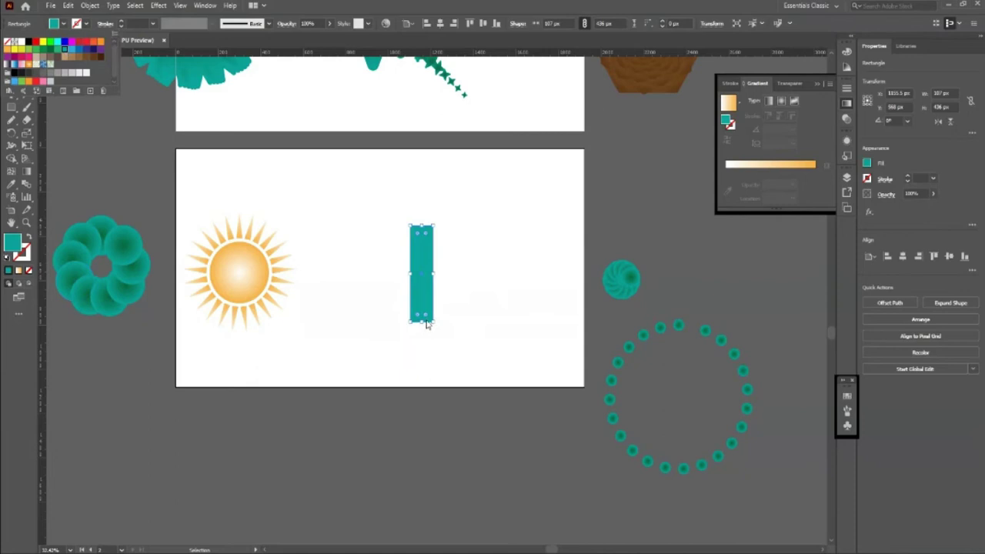
# - Undo a corner-rounding attempt and narrow the teal rectangle into a thin upright bar
pyautogui.moveTo(425, 315); pyautogui.dragTo(447, 239)
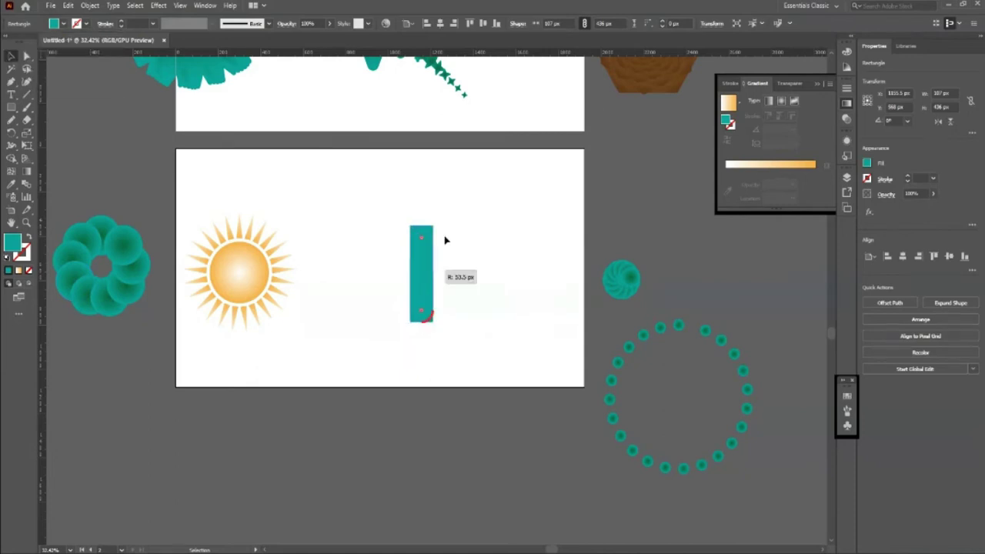
pyautogui.hotkey('ctrl', 'shift', 'a')
pyautogui.click(420, 308)
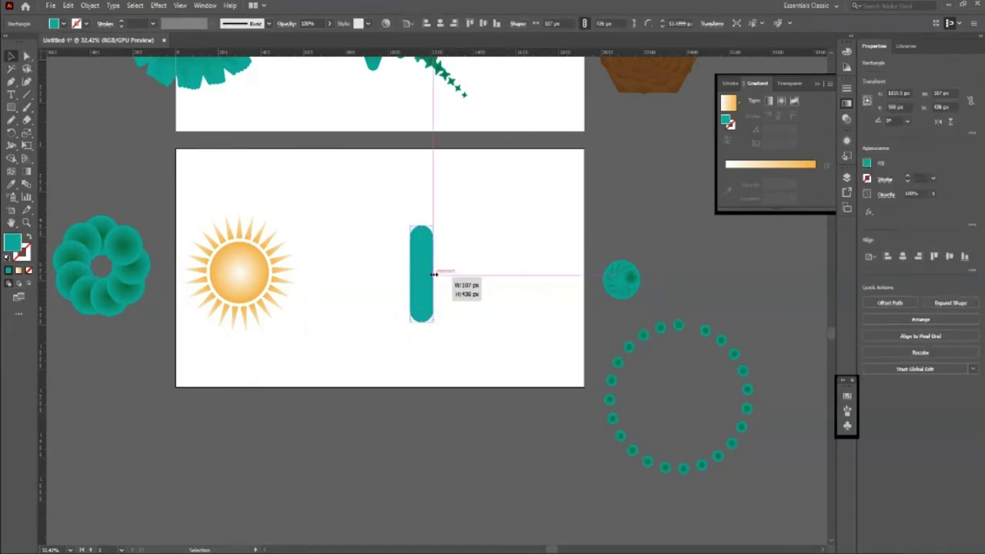
pyautogui.moveTo(433, 277); pyautogui.dragTo(422, 276)
pyautogui.press('a')
pyautogui.hotkey('ctrl', 'z')
pyautogui.press('v')
pyautogui.moveTo(433, 275); pyautogui.dragTo(455, 300)
pyautogui.scroll(2, 436, 292)
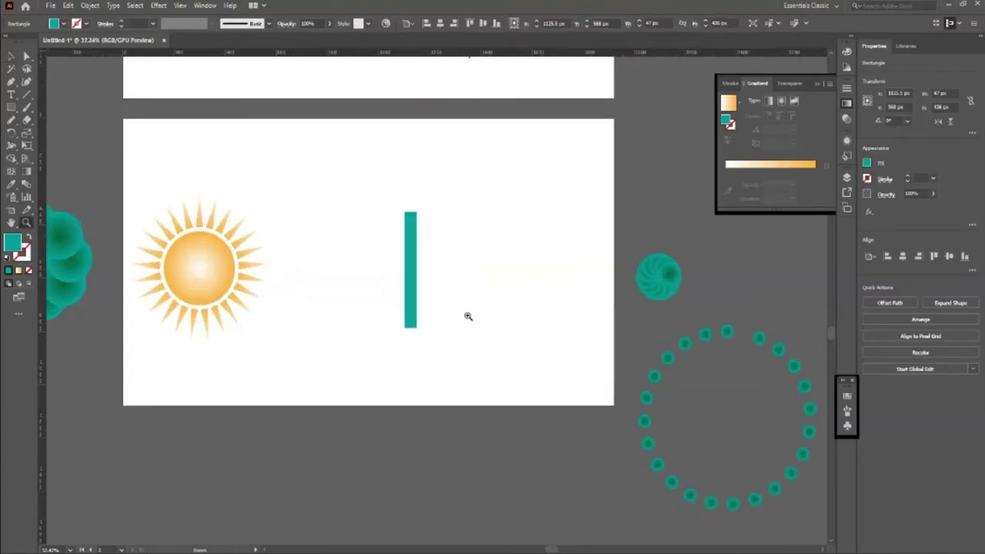
# - Nudge the sun left and the teal bar up, then fully round the bar's ends
pyautogui.moveTo(213, 277); pyautogui.dragTo(184, 273)
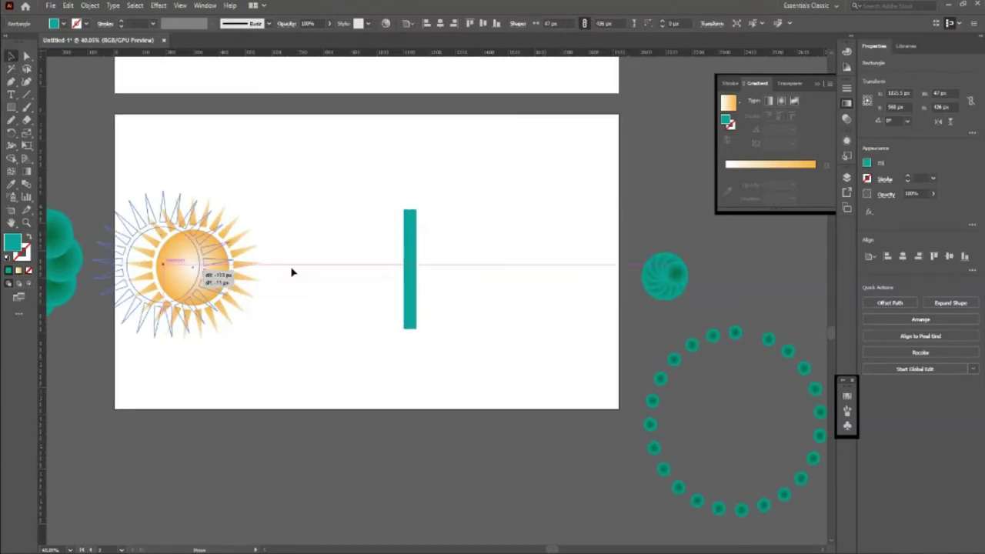
pyautogui.moveTo(418, 292); pyautogui.dragTo(424, 273)
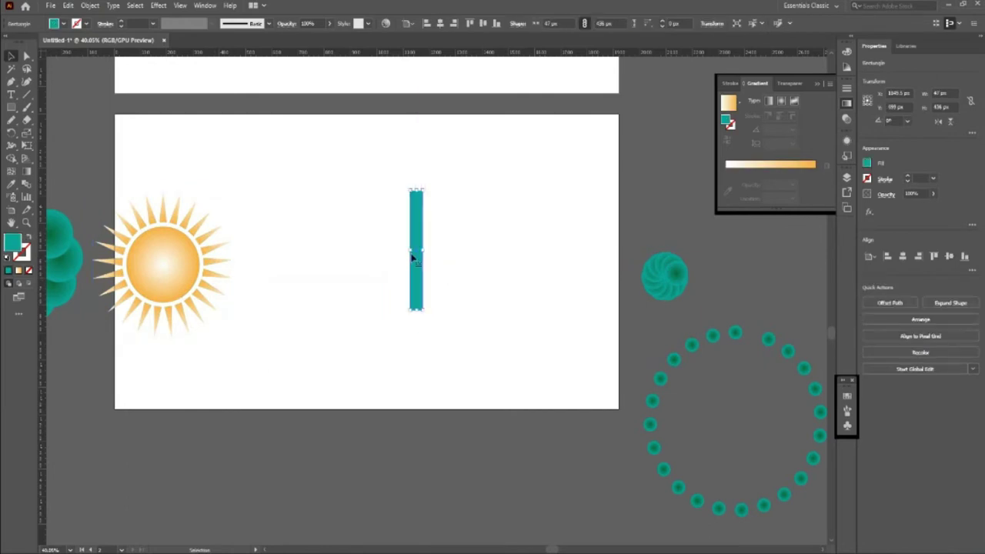
pyautogui.press('a')
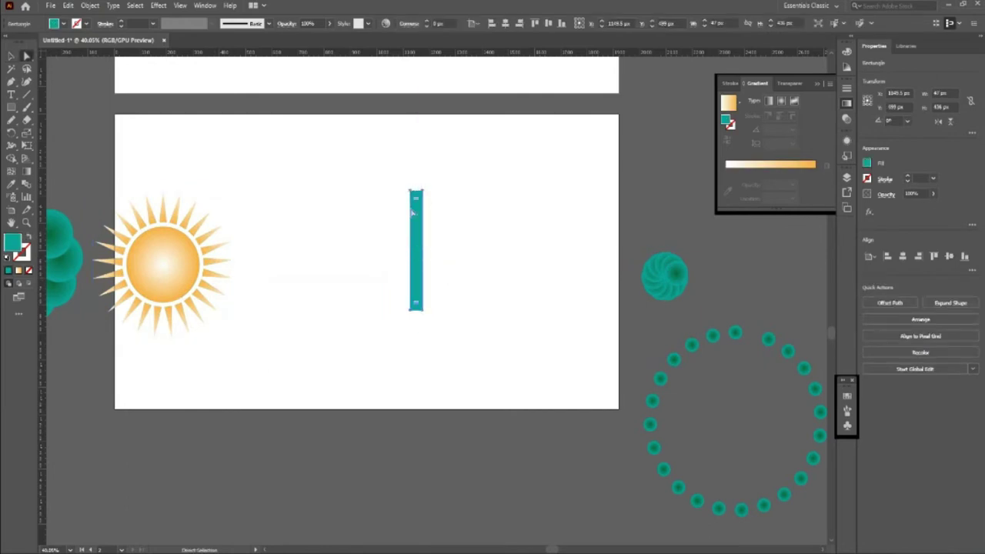
pyautogui.moveTo(416, 200); pyautogui.dragTo(431, 270)
pyautogui.press('v')
# - Rotate-copy the bar by 22.5° and repeat with Ctrl+D into a teal burst
pyautogui.press('r')
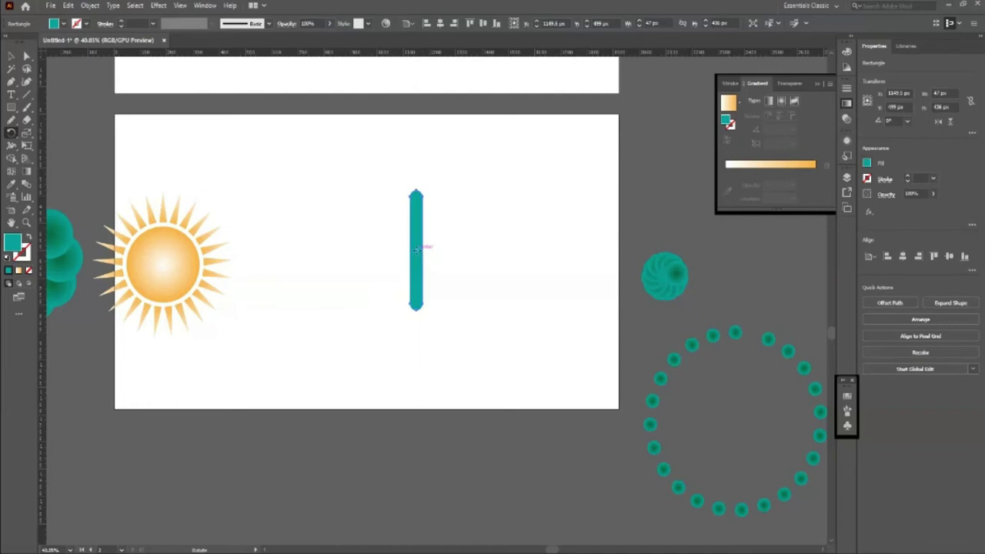
pyautogui.keyDown('alt'); pyautogui.click(399, 250); pyautogui.keyUp('alt')
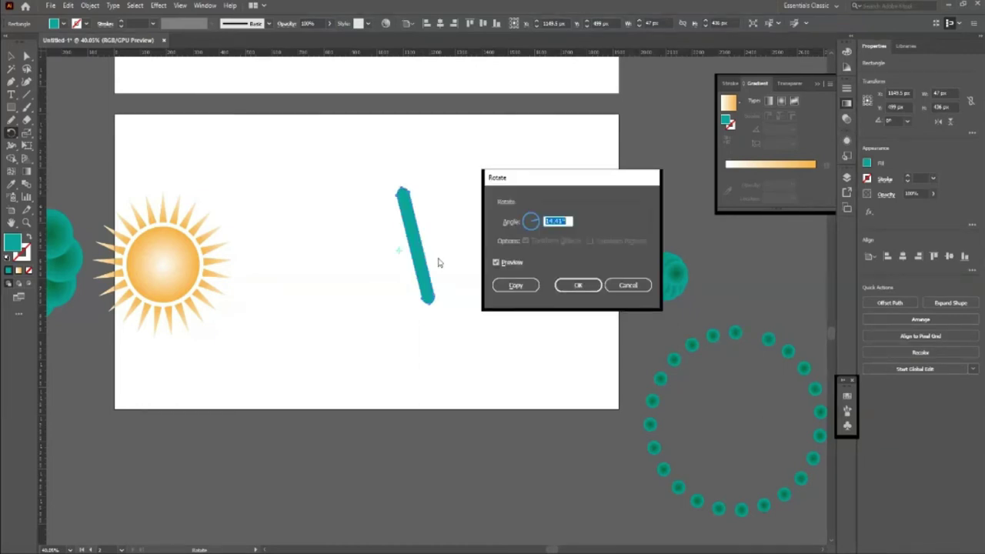
pyautogui.press('Escape')
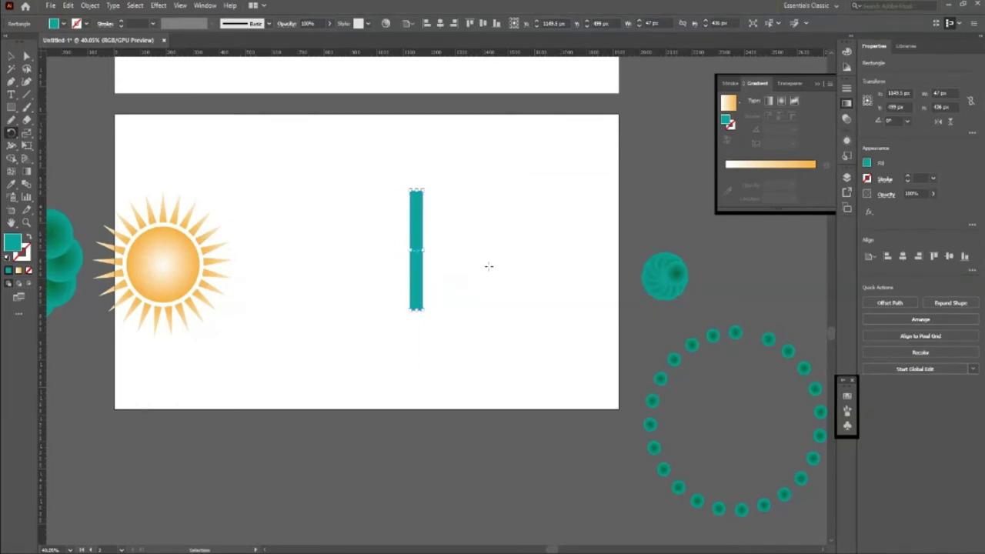
pyautogui.doubleClick(10, 133)
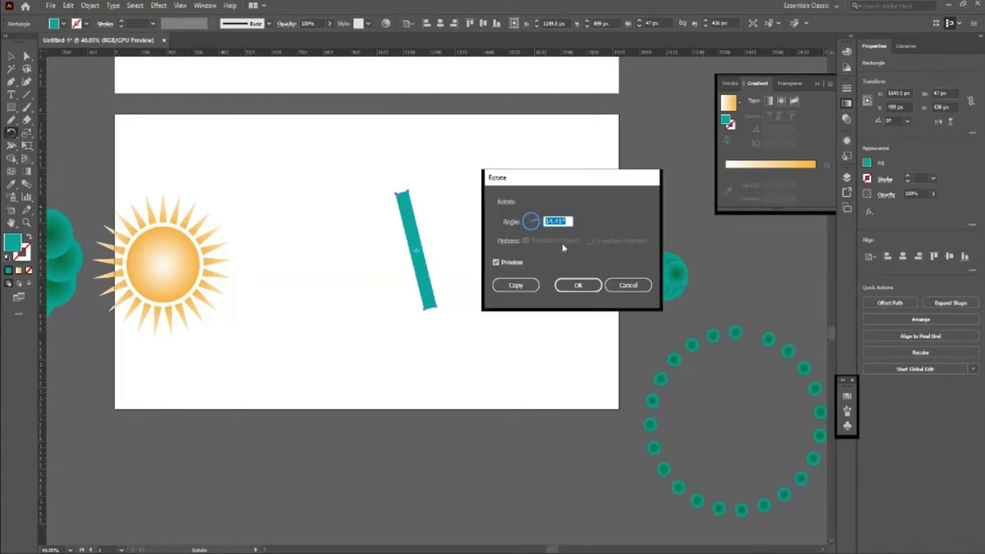
pyautogui.write('22.5')
pyautogui.click(514, 285)
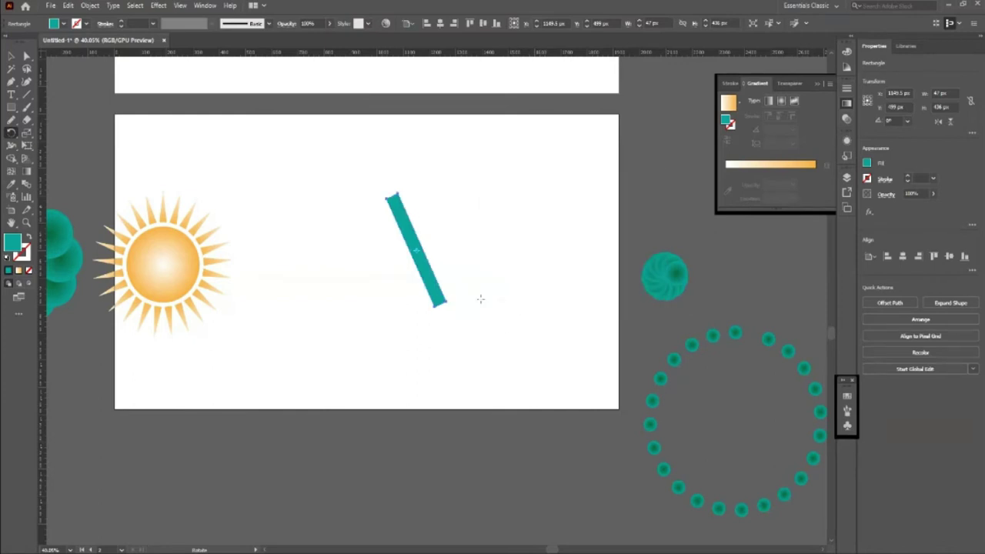
pyautogui.hotkey('ctrl', 'd')
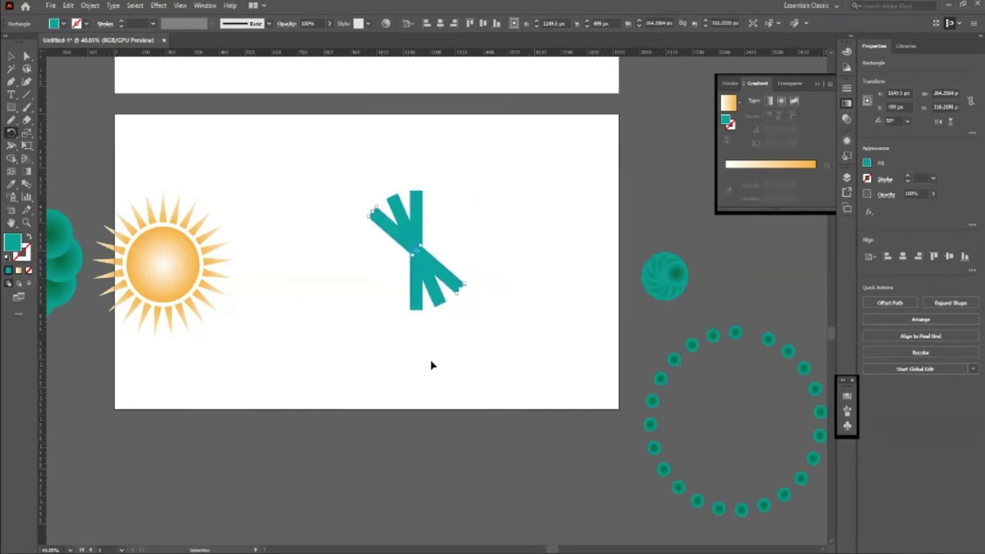
pyautogui.hotkey('ctrl', 'd')
pyautogui.hotkey('ctrl', 'd')
pyautogui.hotkey('ctrl', 'd')
pyautogui.hotkey('ctrl', 'd')
pyautogui.hotkey('ctrl', 'd')
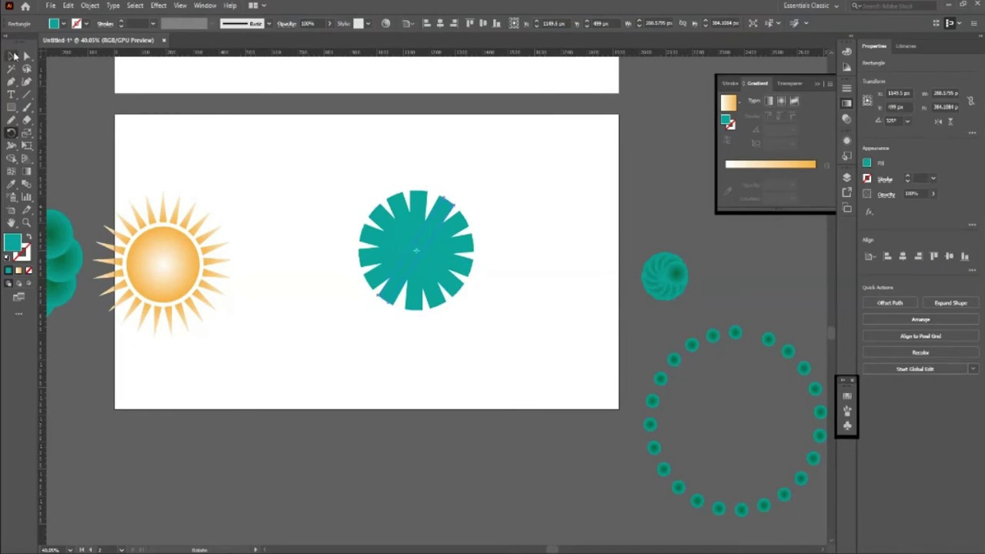
# - Undo the burst, leaving a single upright rounded teal bar
pyautogui.click(12, 55)
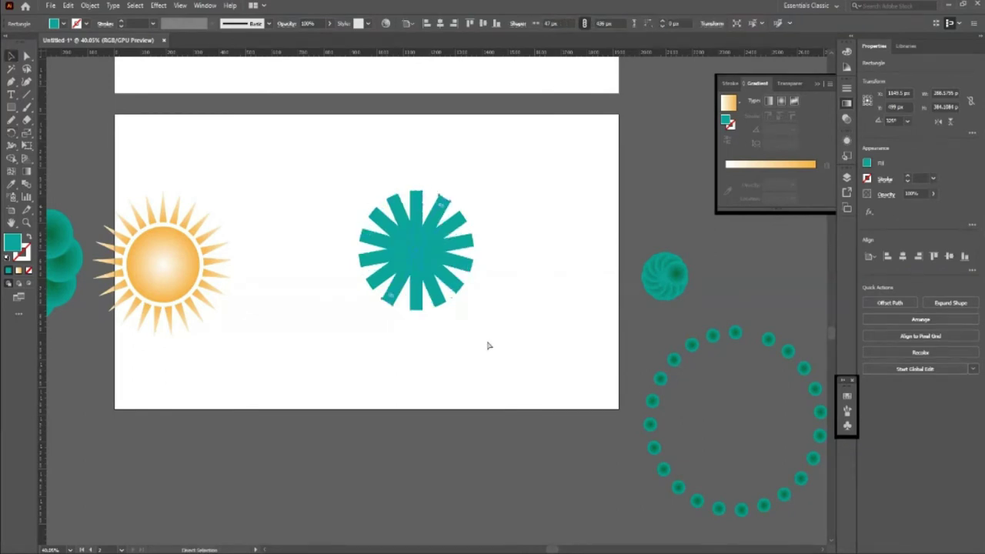
pyautogui.hotkey('ctrl', 'z')
pyautogui.hotkey('ctrl', 'z')
pyautogui.hotkey('ctrl', 'z')
pyautogui.hotkey('ctrl', 'z')
pyautogui.hotkey('ctrl', 'z')
pyautogui.hotkey('ctrl', 'z')
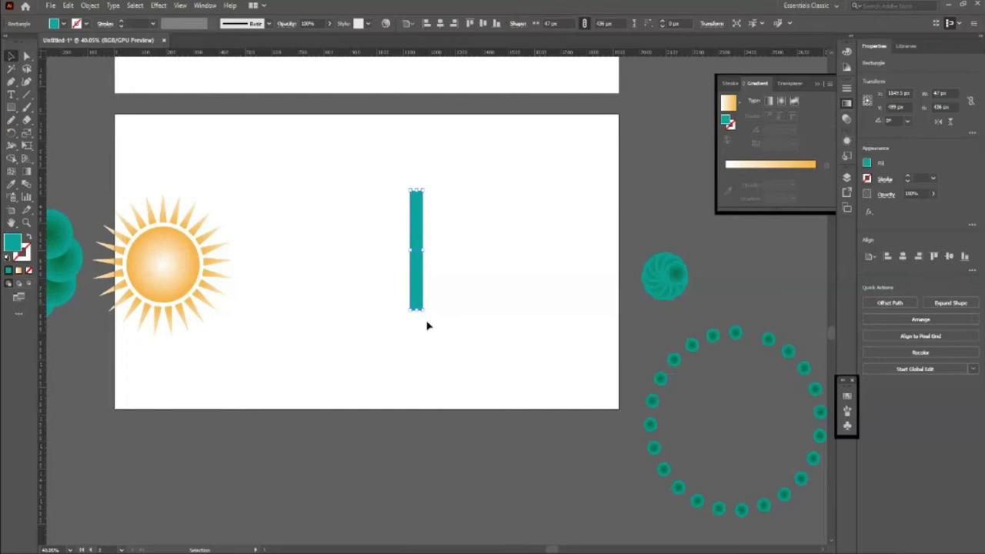
pyautogui.press('a')
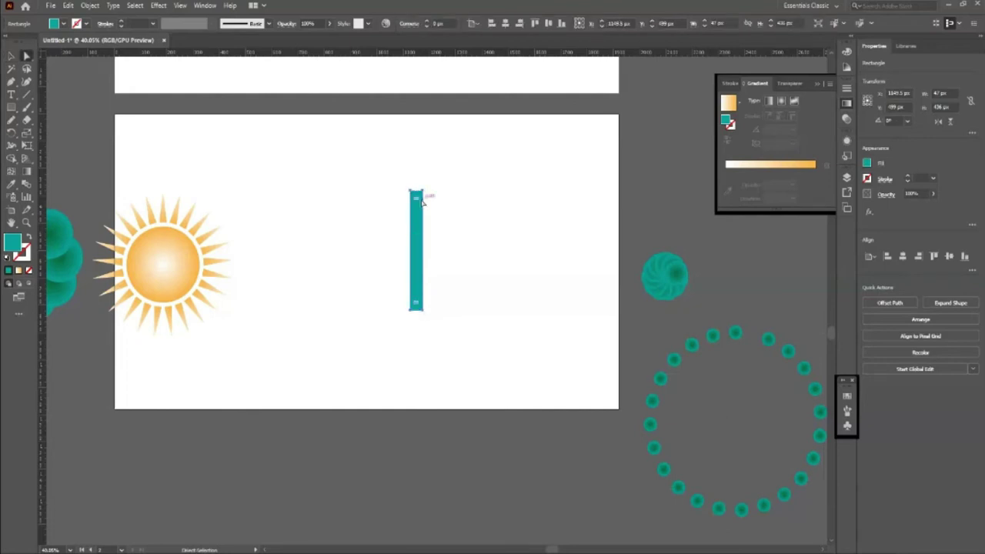
pyautogui.press('v')
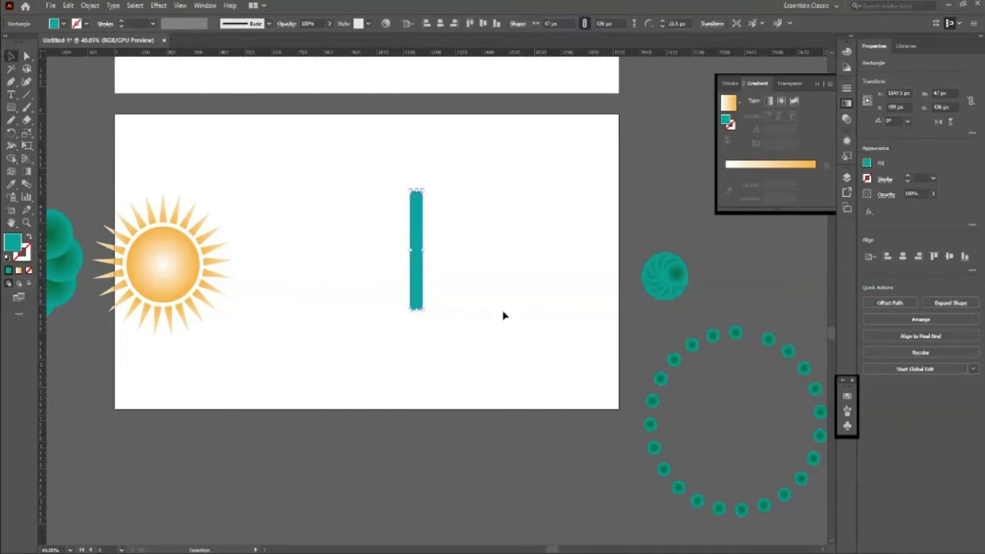
pyautogui.click(504, 316)
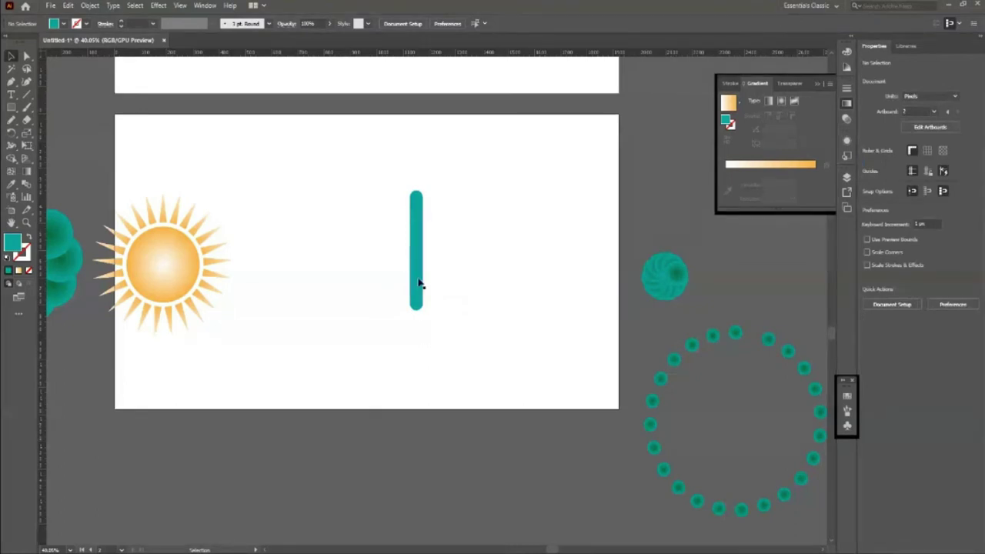
# - Rotate-copy the rounded teal bar about 46° around the centre and repeat it twice
pyautogui.click(419, 284)
pyautogui.press('r')
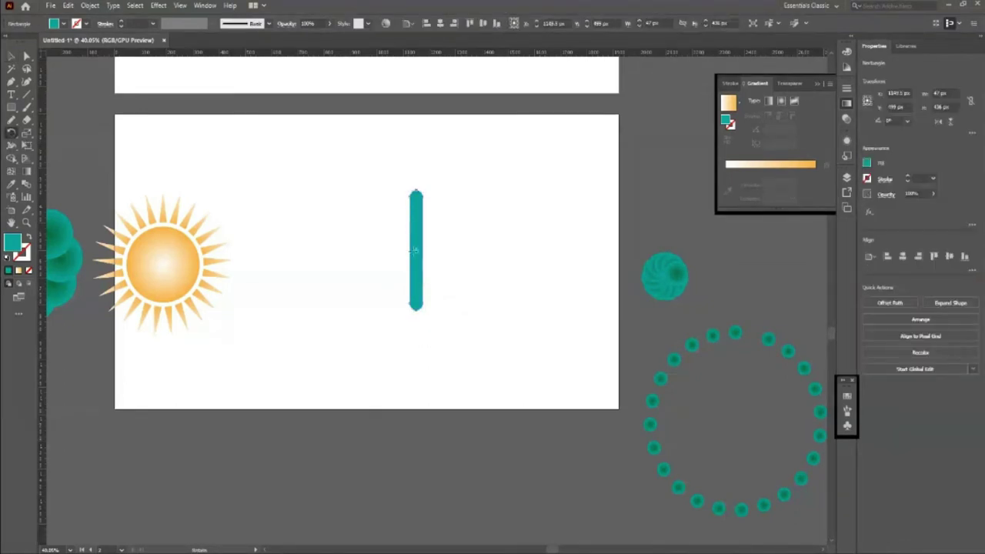
pyautogui.moveTo(416, 249); pyautogui.dragTo(427, 246)
pyautogui.moveTo(415, 265); pyautogui.dragTo(383, 271)
pyautogui.hotkey('ctrl', 'd')
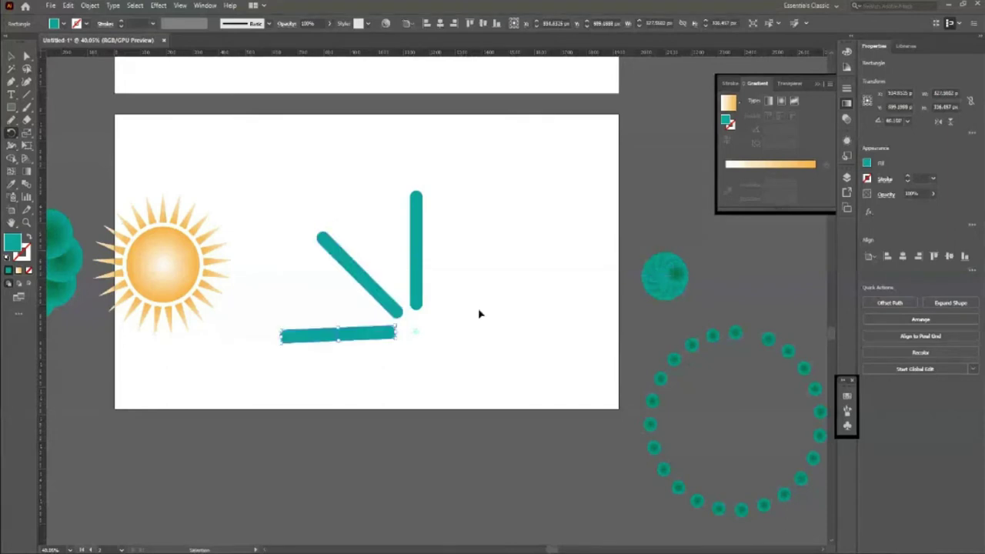
pyautogui.hotkey('ctrl', 'd')
pyautogui.hotkey('ctrl', 'd')
pyautogui.hotkey('ctrl', 'd')
pyautogui.hotkey('ctrl', 'd')
pyautogui.hotkey('ctrl', 'd')
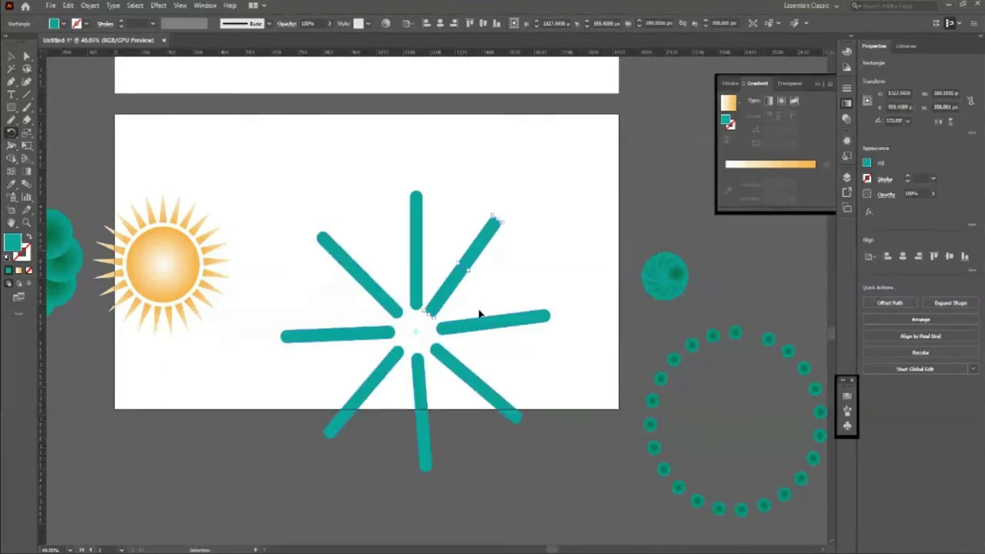
# - Add three more rotated bar copies, dismissing an accidental save dialog
pyautogui.hotkey('ctrl', 's')
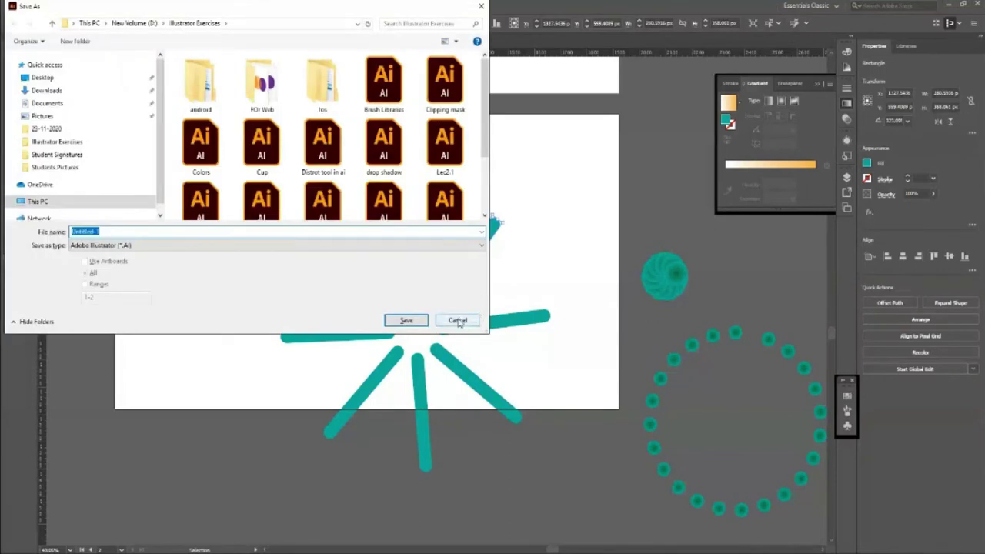
pyautogui.click(458, 319)
pyautogui.hotkey('ctrl', 'd')
pyautogui.hotkey('ctrl', 'd')
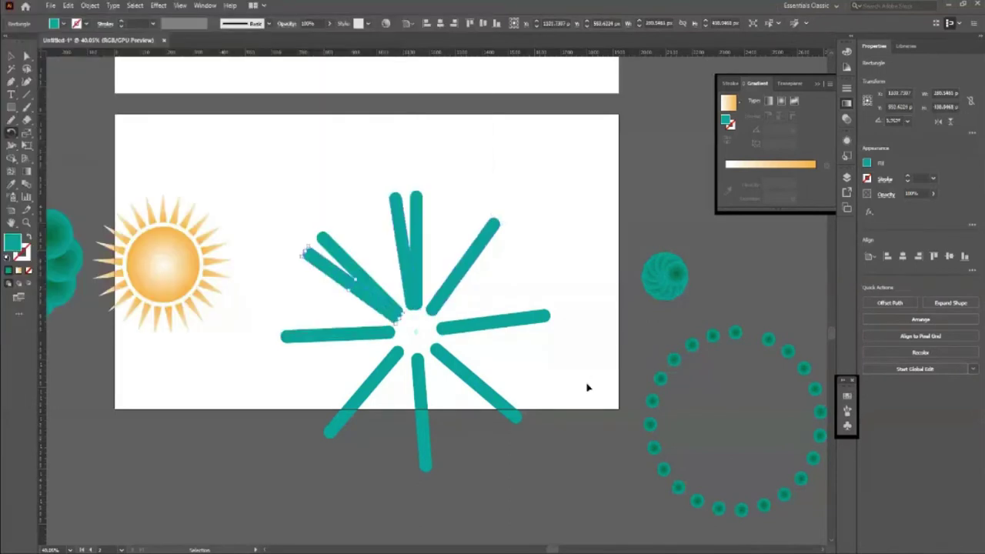
pyautogui.hotkey('ctrl', 'd')
pyautogui.hotkey('ctrl', 'd')
pyautogui.hotkey('ctrl', 'd')
pyautogui.hotkey('ctrl', 'd')
pyautogui.hotkey('ctrl', 'd')
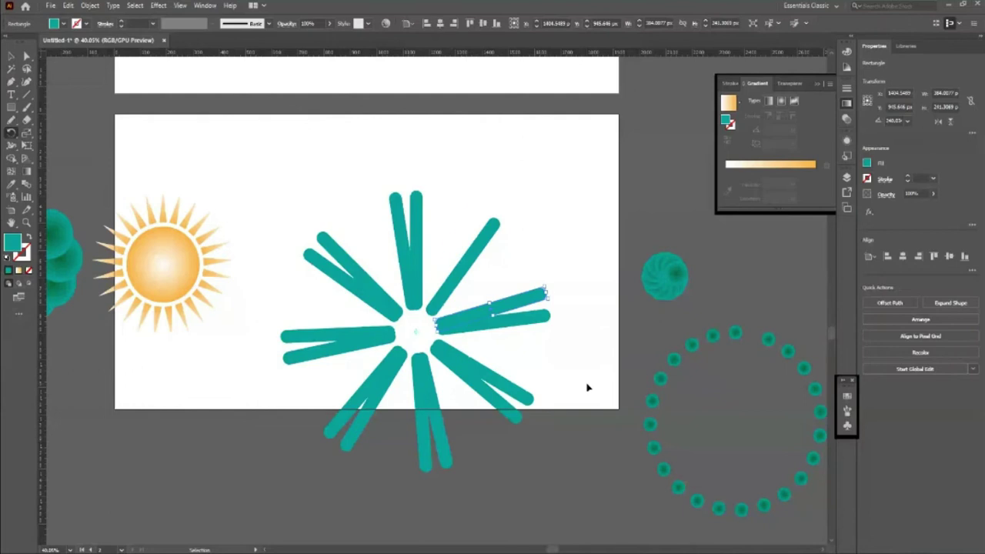
pyautogui.hotkey('ctrl', 'd')
pyautogui.press('v')
# - Select the teal starburst and move it off the artboard to the right
pyautogui.moveTo(277, 150)
pyautogui.mouseDown()
pyautogui.moveTo(571, 474)
pyautogui.moveTo(464, 364)
pyautogui.moveTo(418, 236)
pyautogui.moveTo(471, 300)
pyautogui.mouseUp()
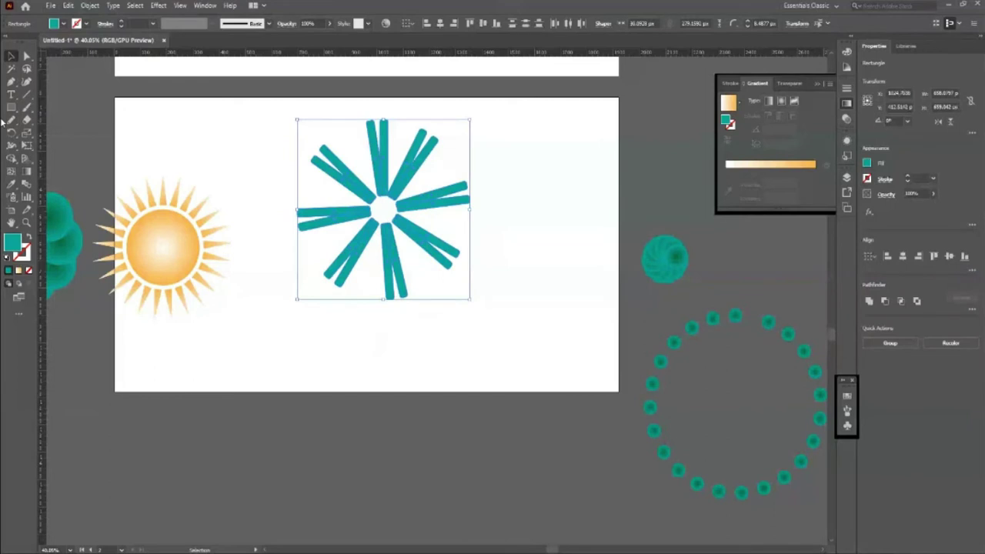
pyautogui.moveTo(423, 246); pyautogui.dragTo(452, 271)
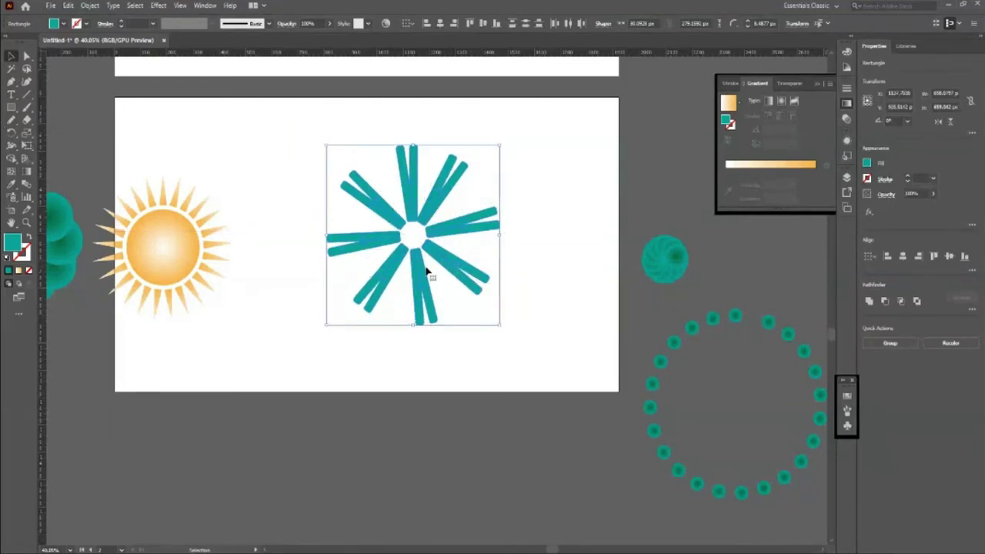
pyautogui.moveTo(462, 265)
pyautogui.mouseDown()
pyautogui.moveTo(745, 229)
pyautogui.moveTo(773, 240)
pyautogui.mouseUp()
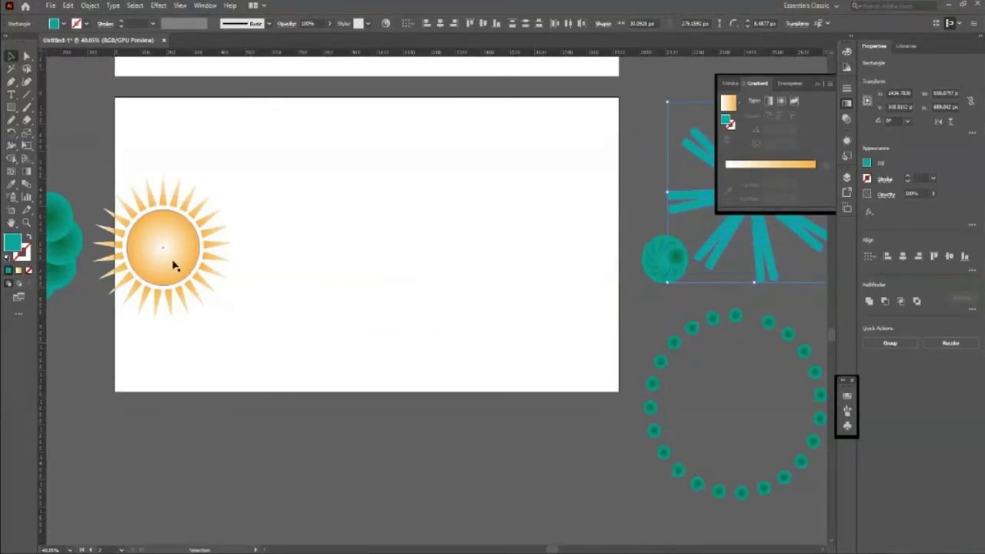
# - Move the sun to the centre of its artboard
pyautogui.moveTo(171, 259); pyautogui.dragTo(366, 271)
pyautogui.scroll(-2, 499, 300)
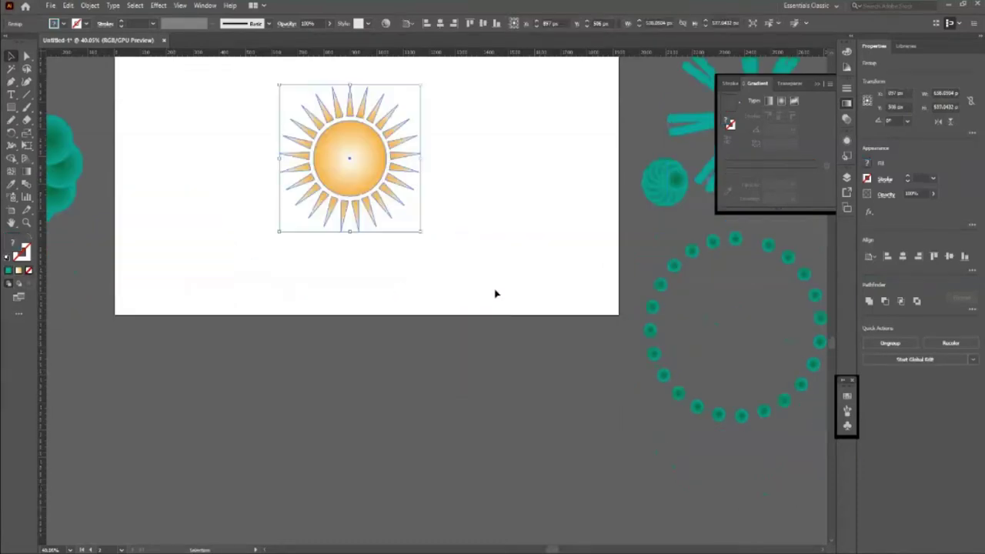
pyautogui.click(483, 303)
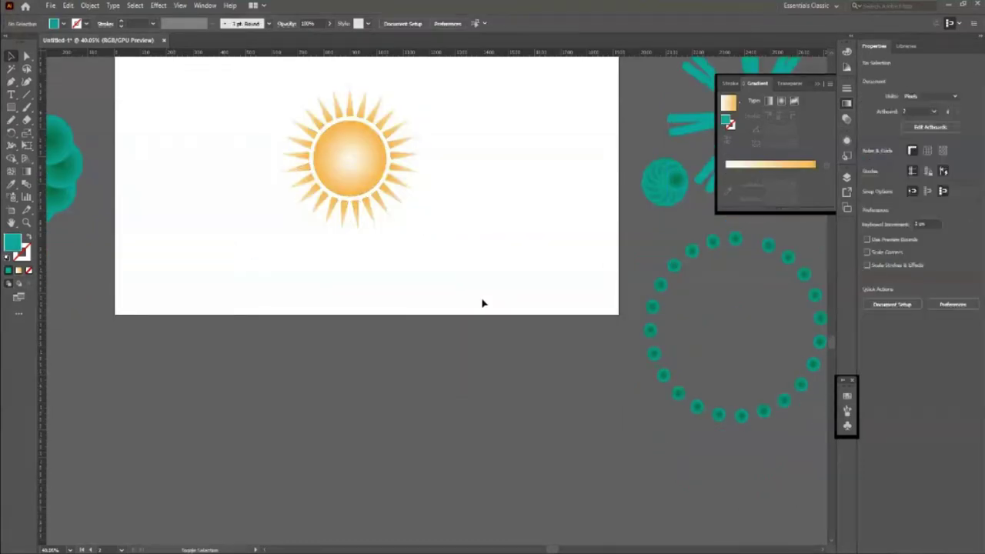
# - Duplicate the artboard below the original and delete the copied sun from it
pyautogui.hotkey('shift', 'o')
pyautogui.moveTo(477, 205); pyautogui.dragTo(479, 516)
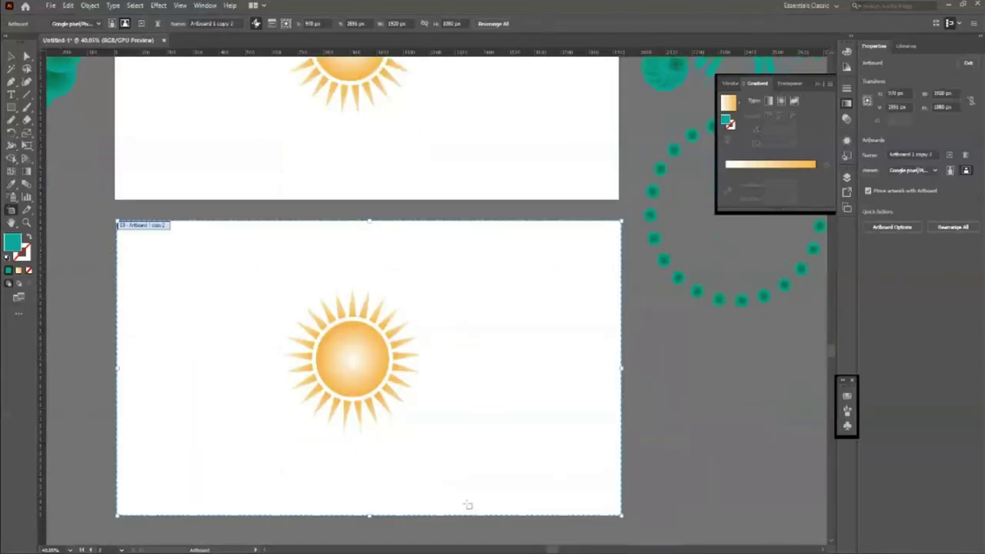
pyautogui.scroll(-3, 467, 505)
pyautogui.click(11, 56)
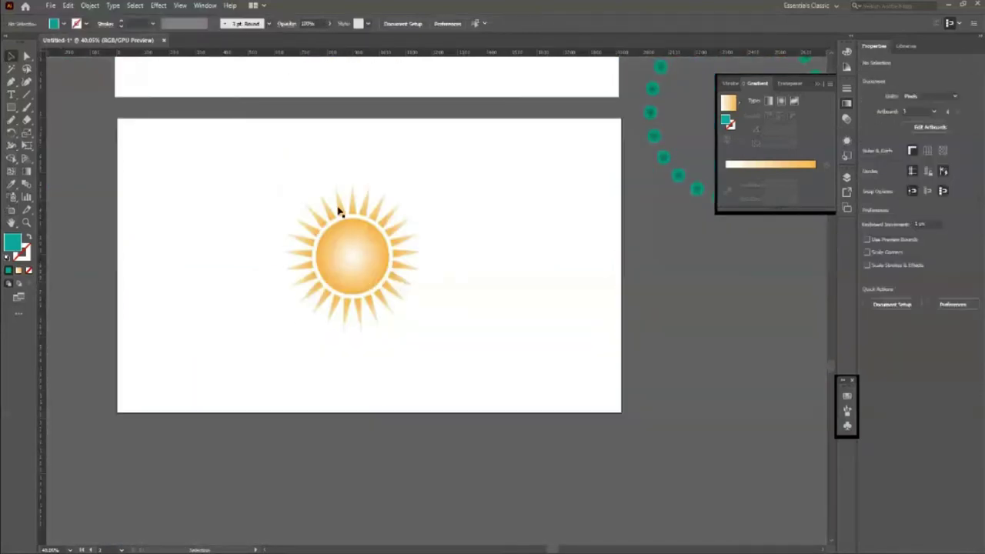
pyautogui.click(338, 209)
pyautogui.press('Delete')
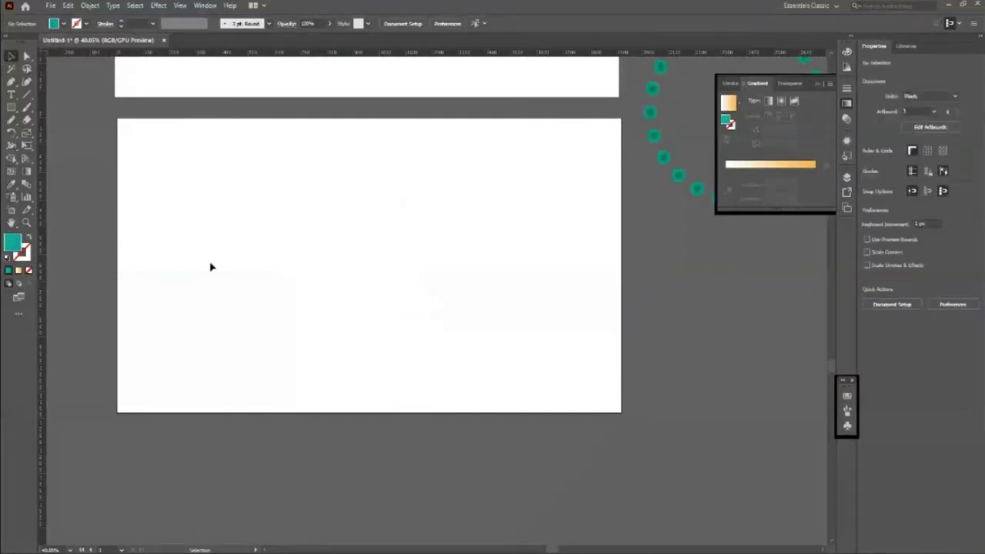
# - Draw a first leaf outline with the Pen tool and delete its stray left anchor
pyautogui.press('p')
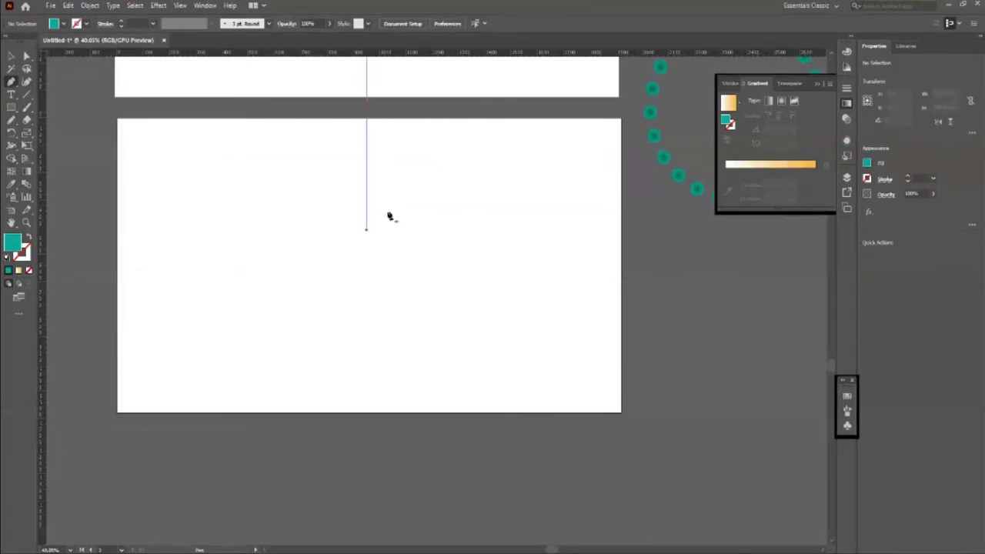
pyautogui.click(361, 200)
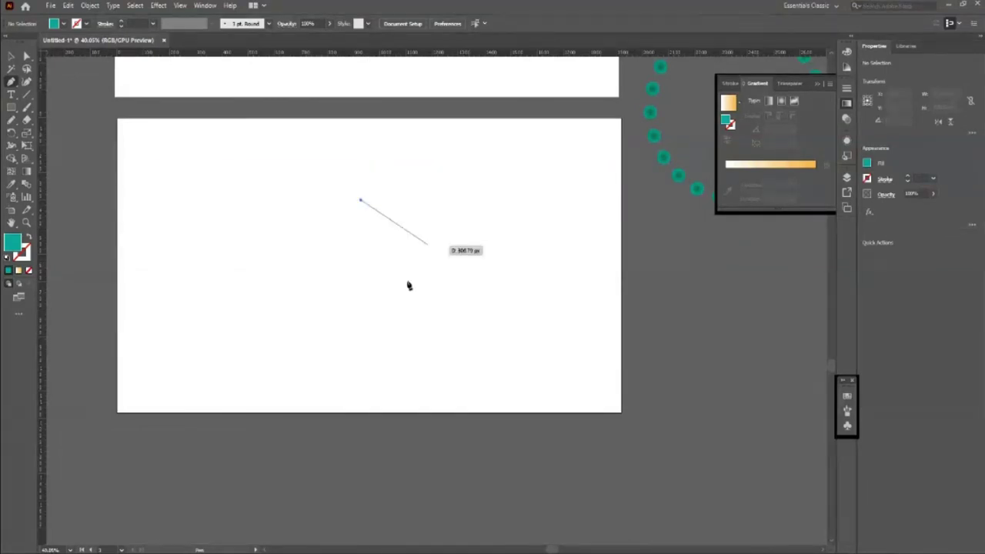
pyautogui.moveTo(399, 290); pyautogui.dragTo(372, 367)
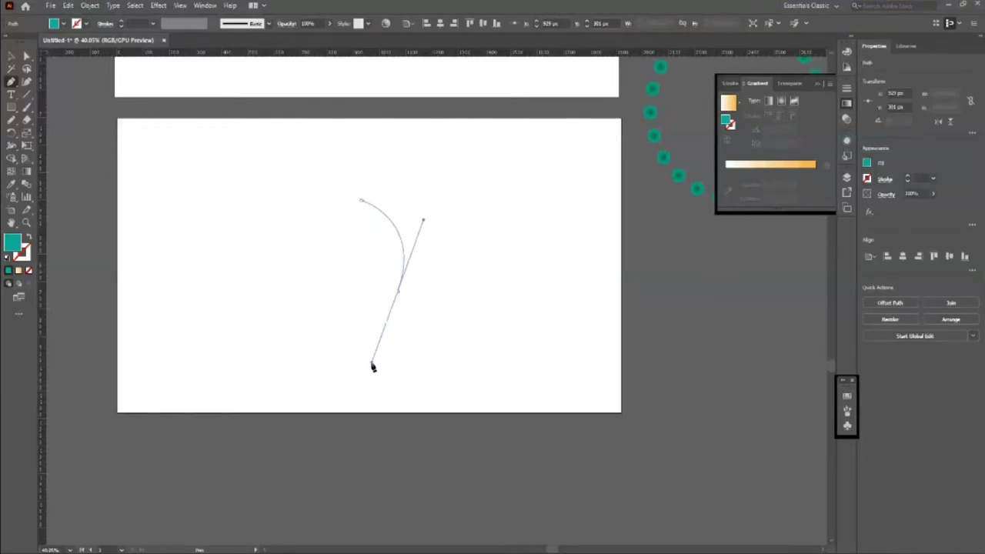
pyautogui.click(398, 289)
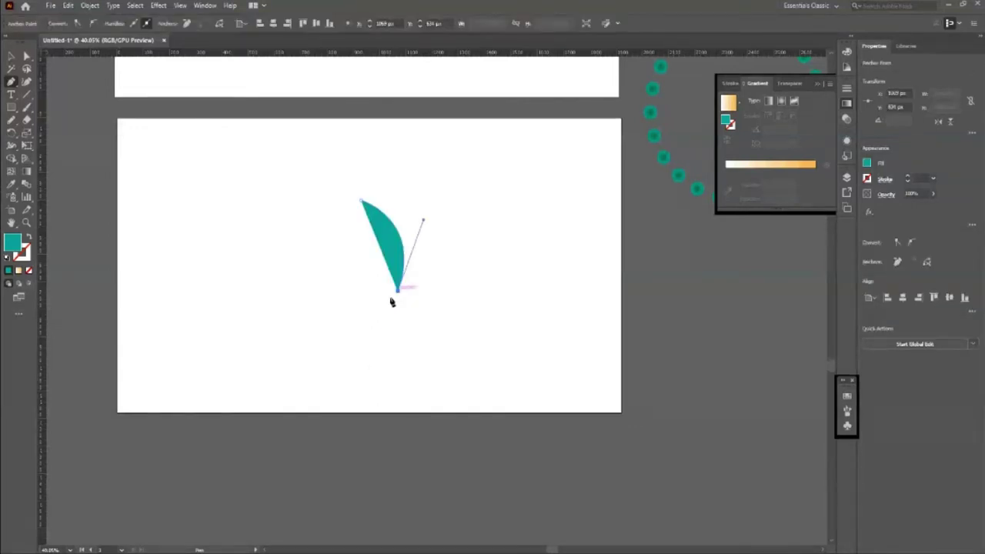
pyautogui.moveTo(339, 290); pyautogui.dragTo(354, 239)
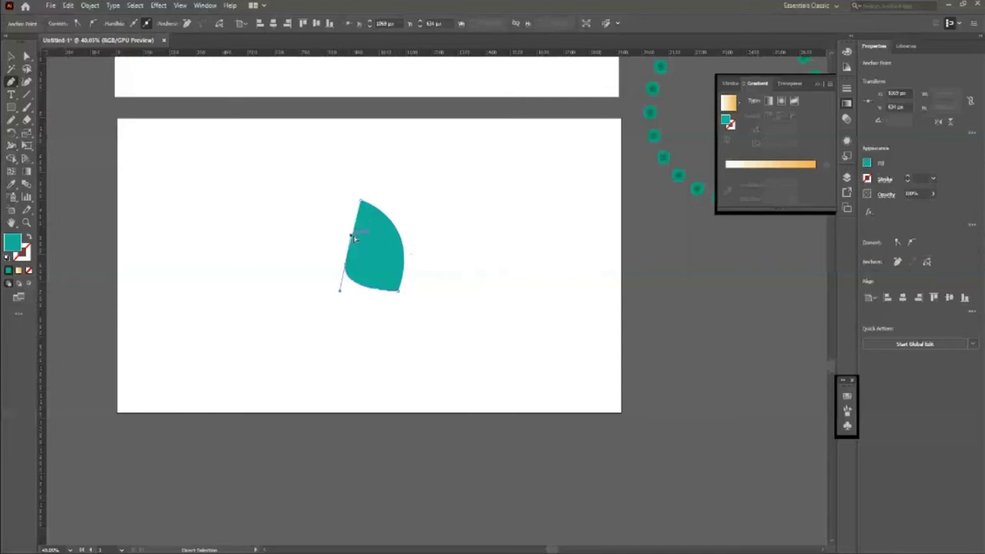
pyautogui.hotkey('ctrl', 'z')
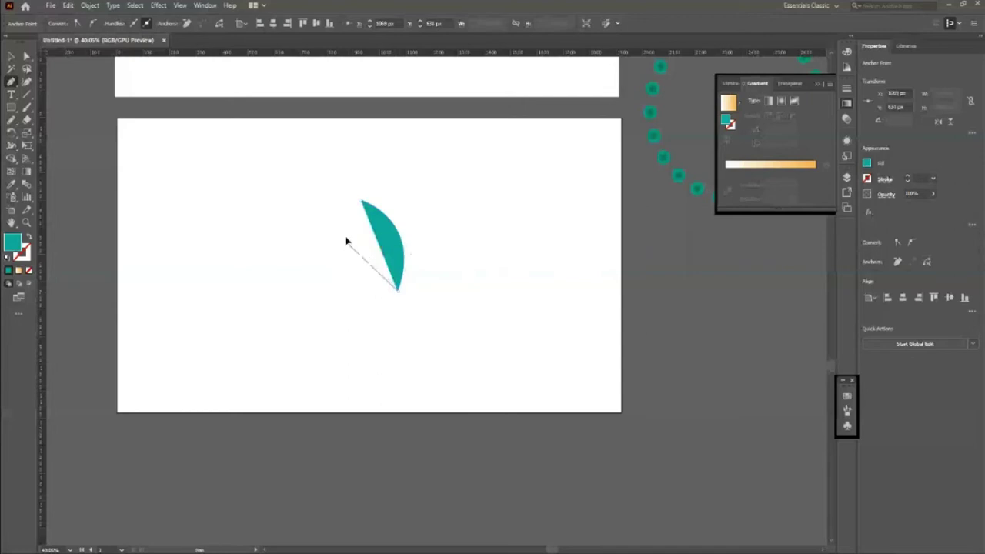
pyautogui.moveTo(344, 294)
pyautogui.mouseDown()
pyautogui.moveTo(348, 190)
pyautogui.moveTo(347, 246)
pyautogui.mouseUp()
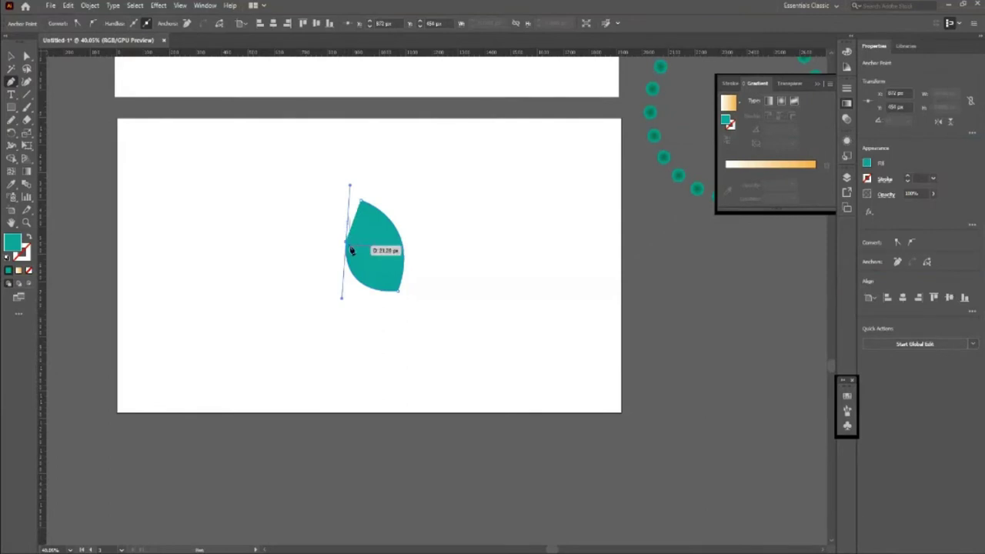
pyautogui.click(362, 202)
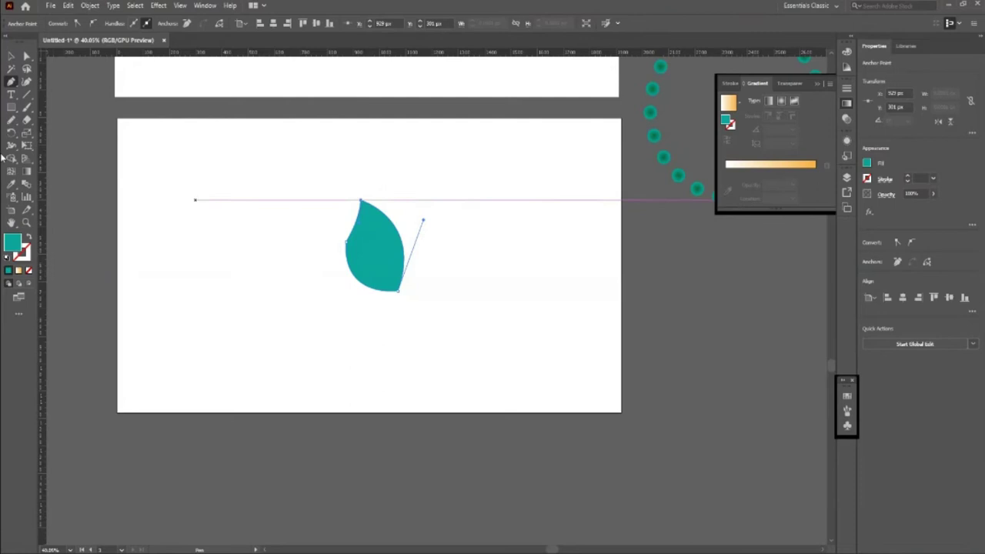
pyautogui.keyDown('ctrl'); pyautogui.click(356, 183); pyautogui.keyUp('ctrl')
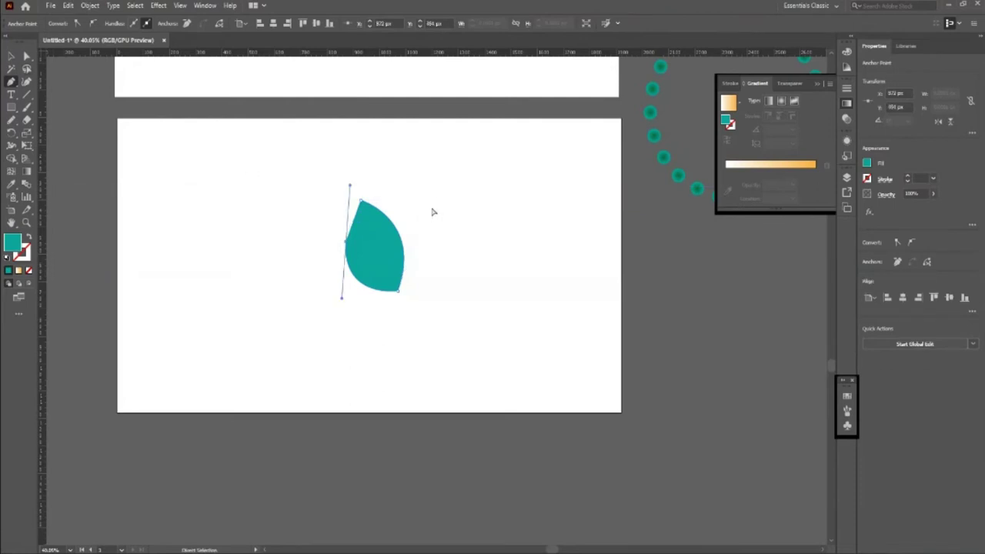
pyautogui.press('Delete')
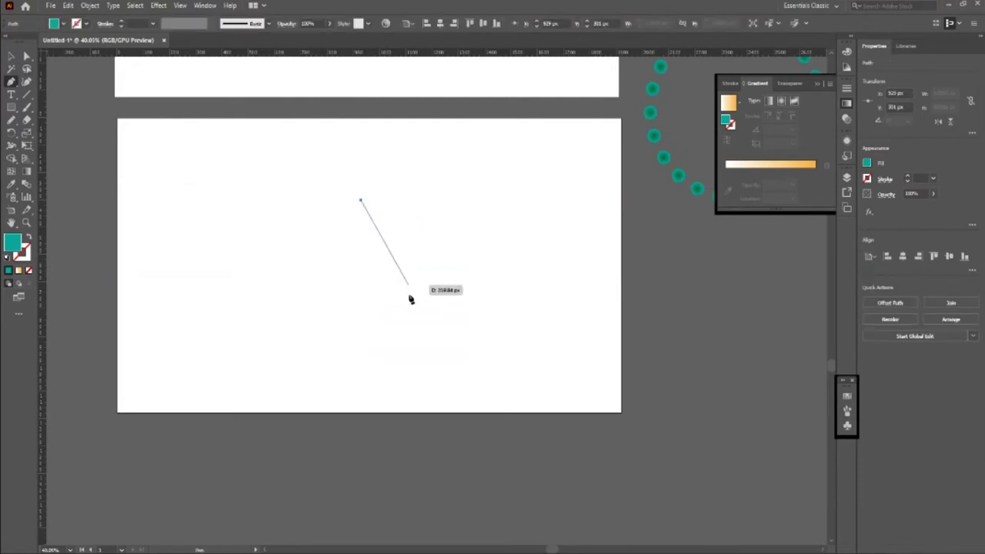
# - Redraw the leaf's curved sides, close the path and scale the teal leaf up
pyautogui.moveTo(412, 275)
pyautogui.mouseDown()
pyautogui.moveTo(403, 359)
pyautogui.moveTo(385, 384)
pyautogui.mouseUp()
pyautogui.moveTo(354, 295)
pyautogui.mouseDown()
pyautogui.moveTo(364, 227)
pyautogui.moveTo(364, 271)
pyautogui.mouseUp()
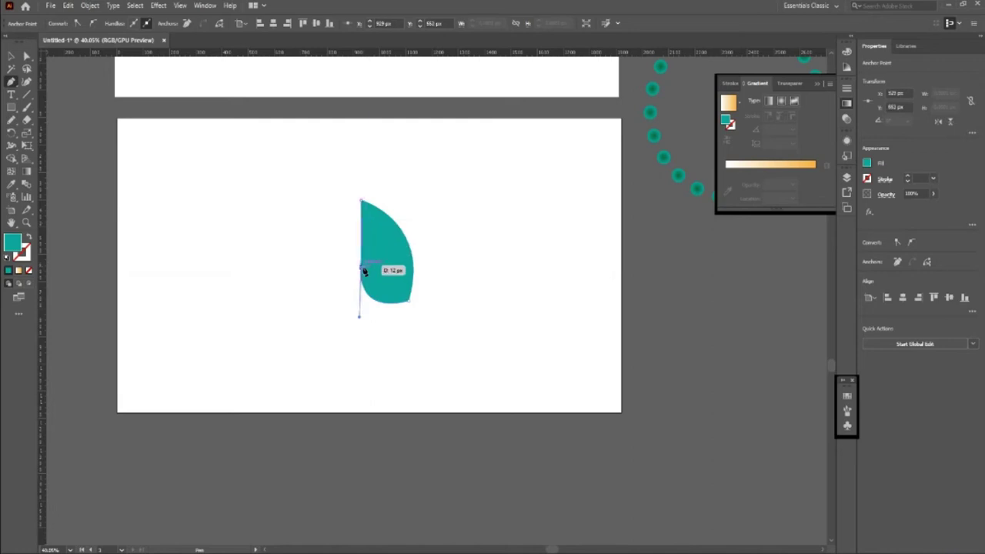
pyautogui.click(361, 194)
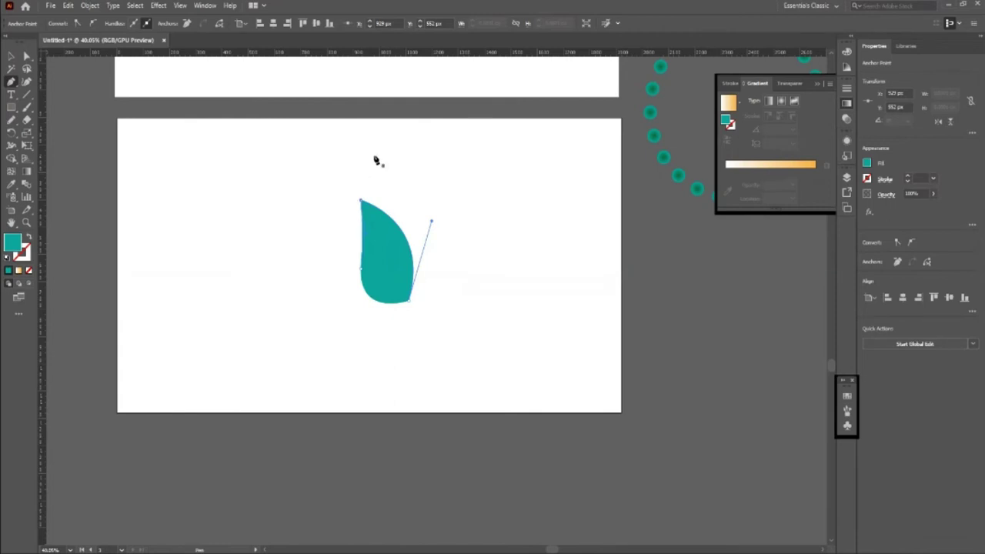
pyautogui.press('v')
pyautogui.press('a')
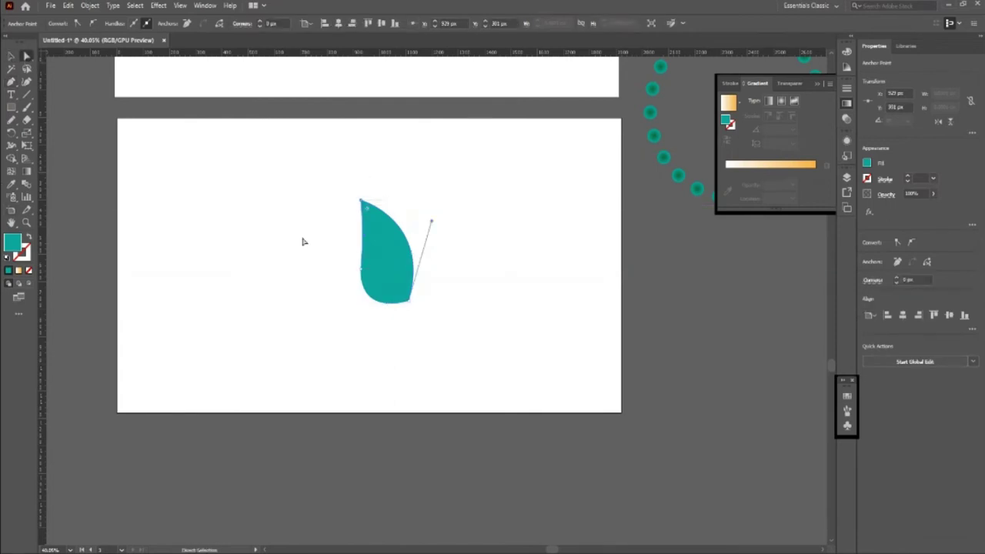
pyautogui.press('v')
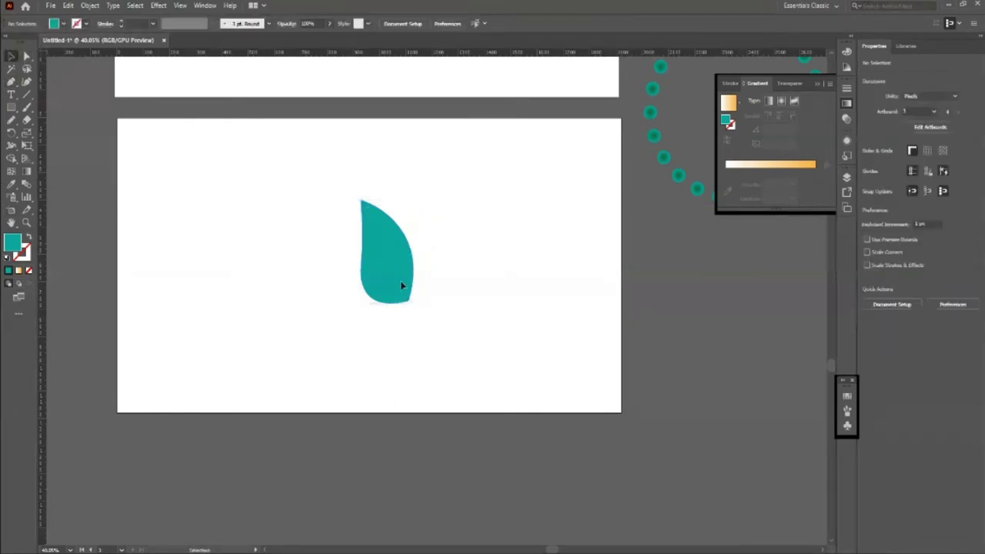
pyautogui.moveTo(415, 305); pyautogui.dragTo(517, 327)
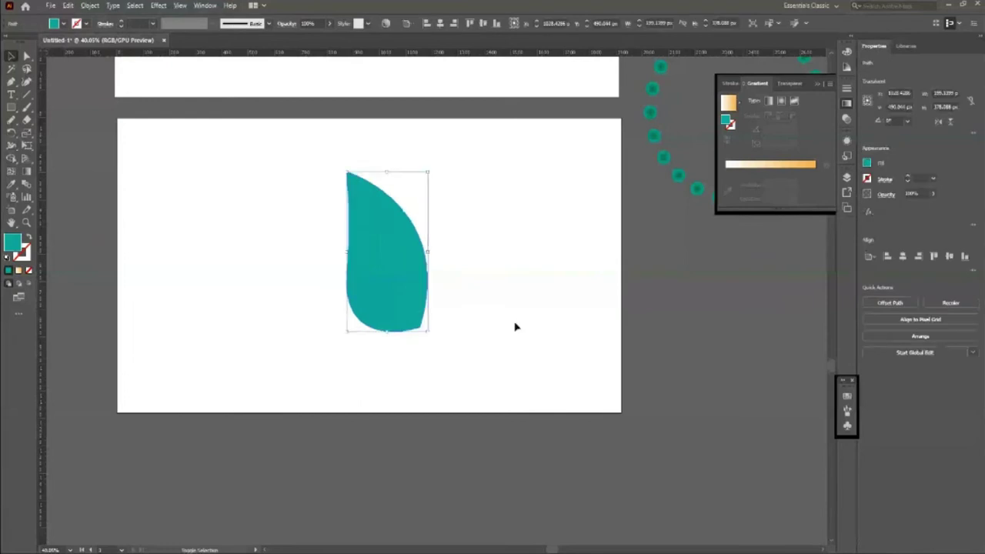
# - Round off the leaf's bottom corner with Direct Selection
pyautogui.click(26, 56)
pyautogui.click(357, 279)
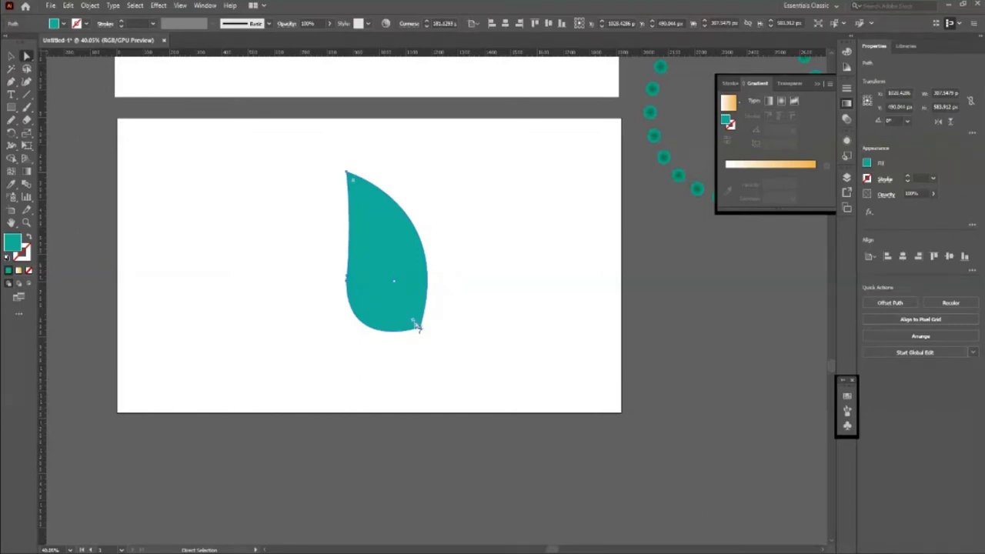
pyautogui.click(472, 329)
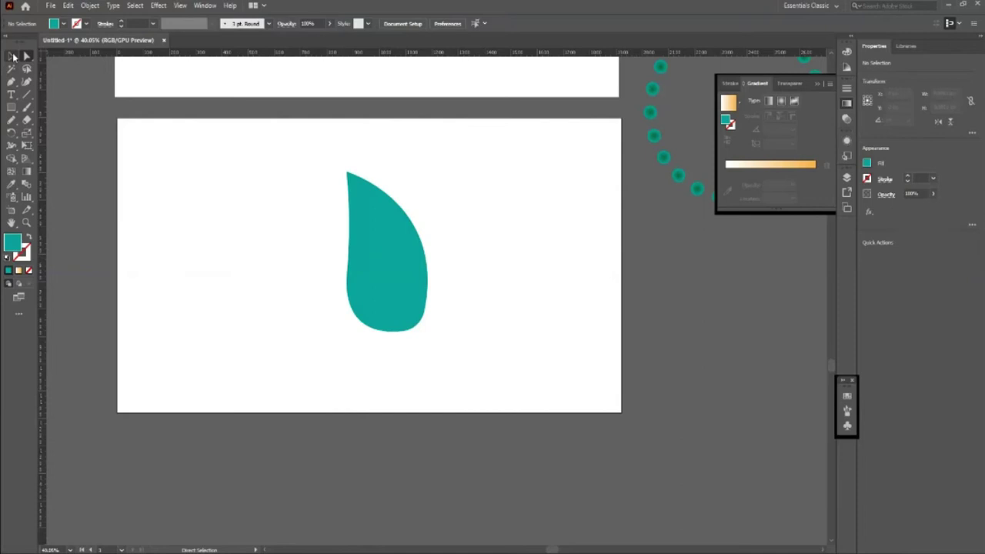
pyautogui.hotkey('ctrl', 'a')
# - Fill the leaf dark green and nudge it slightly up and left
pyautogui.click(63, 23)
pyautogui.click(34, 54)
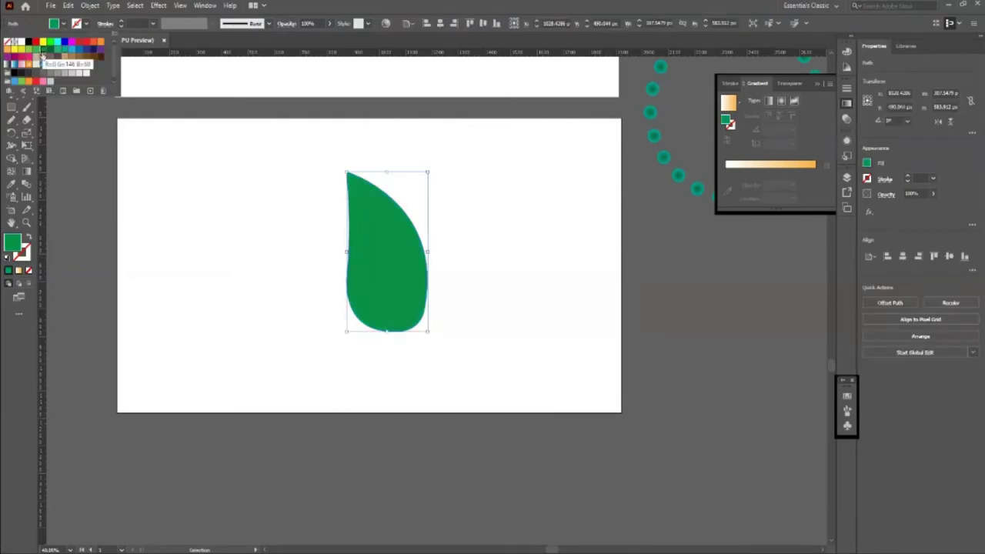
pyautogui.click(44, 56)
pyautogui.click(43, 54)
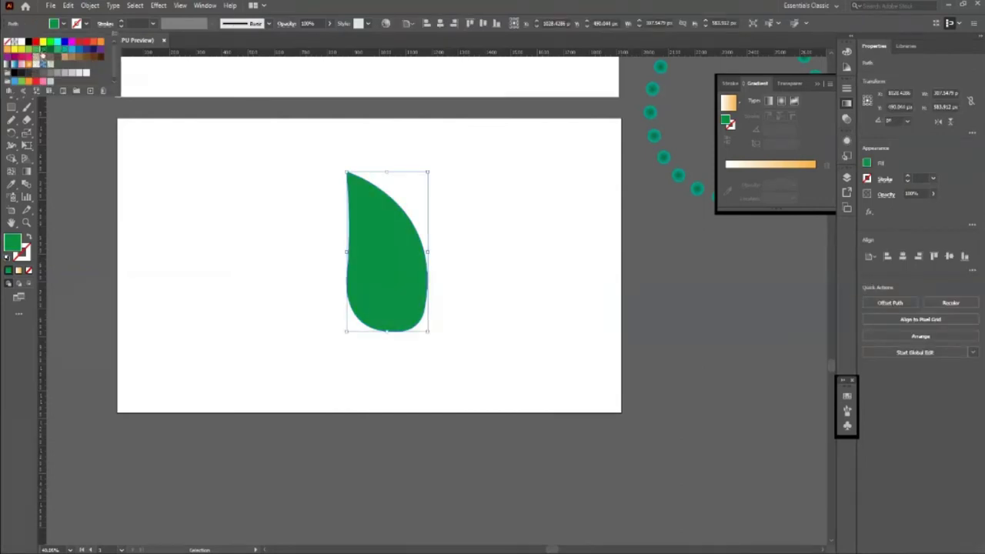
pyautogui.click(44, 51)
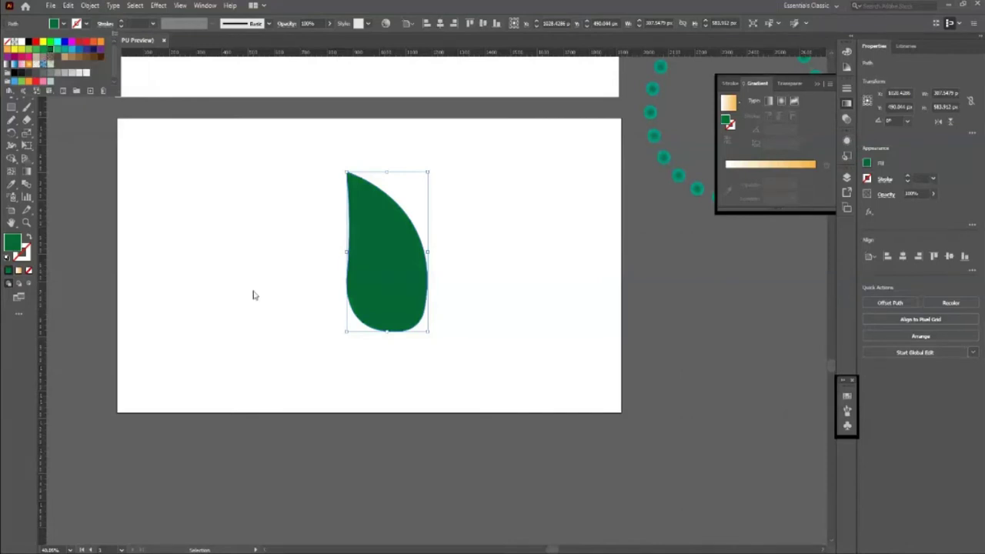
pyautogui.press('a')
pyautogui.moveTo(391, 329); pyautogui.dragTo(386, 323)
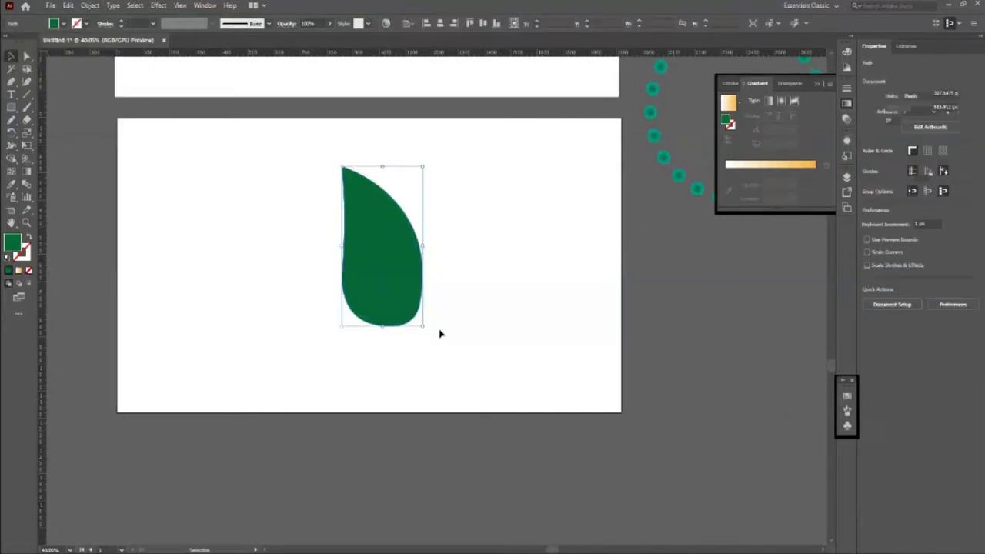
# - Make a smaller white-filled copy of the leaf inside it
pyautogui.press('v')
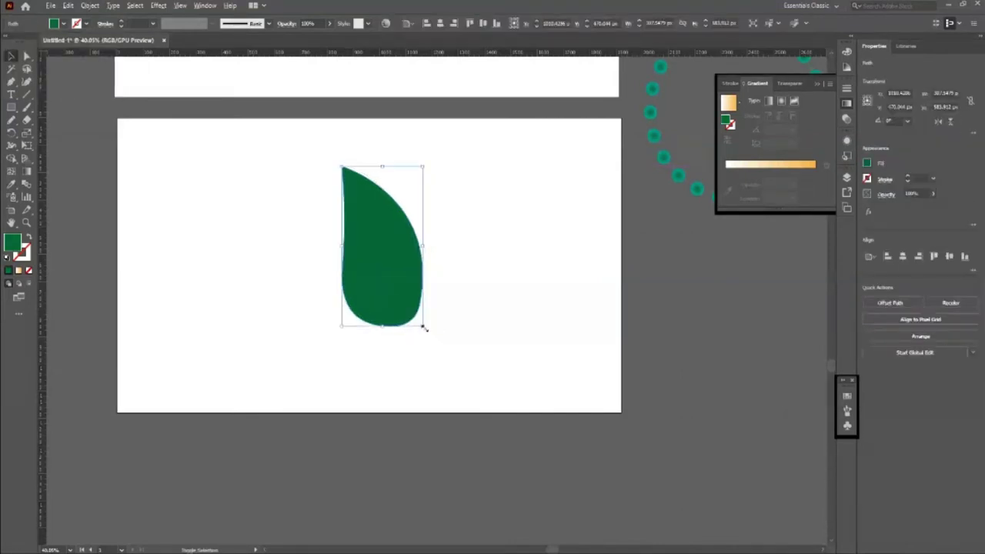
pyautogui.moveTo(424, 327); pyautogui.dragTo(403, 288)
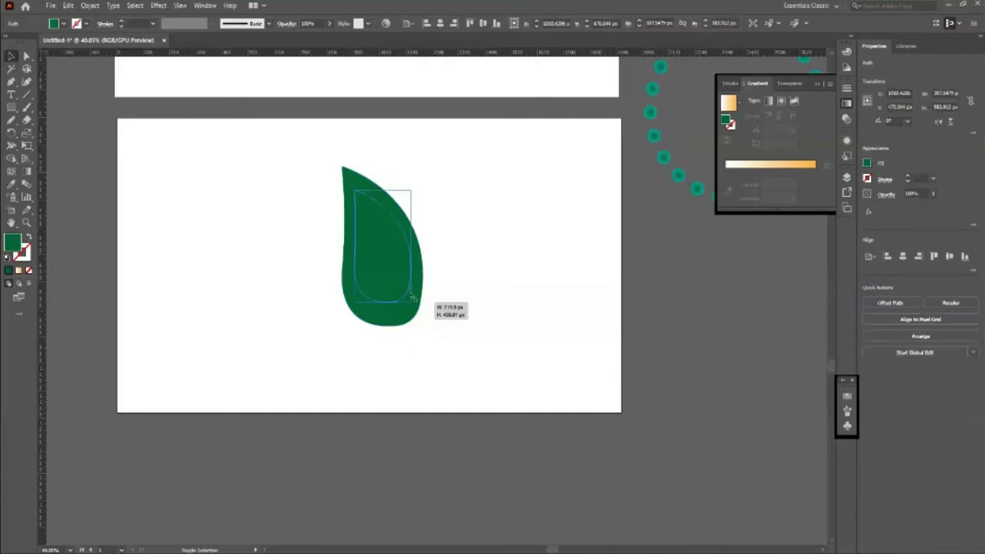
pyautogui.click(496, 263)
pyautogui.press('v')
pyautogui.click(543, 378)
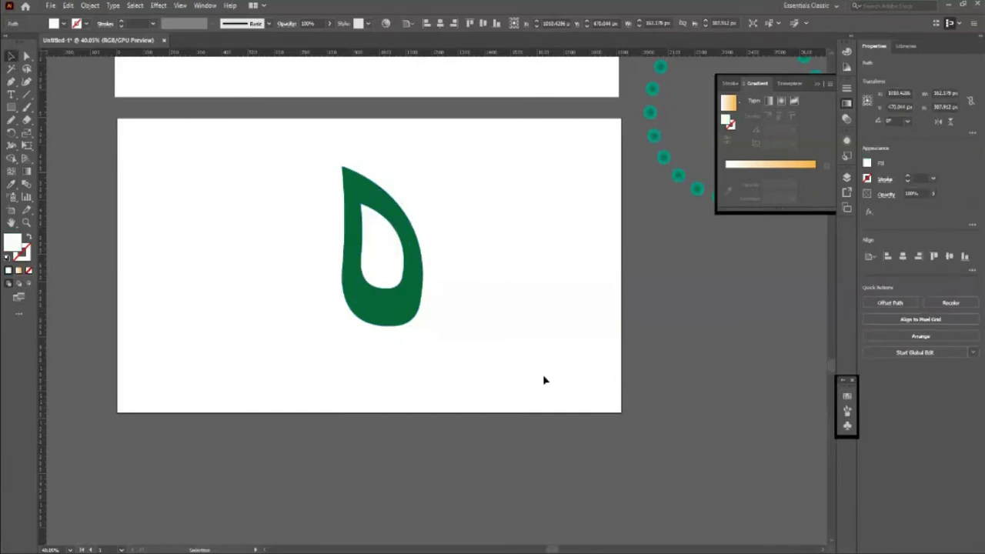
# - Group the outer and inner leaf and scale the pair down
pyautogui.press('a')
pyautogui.moveTo(292, 141); pyautogui.dragTo(495, 372)
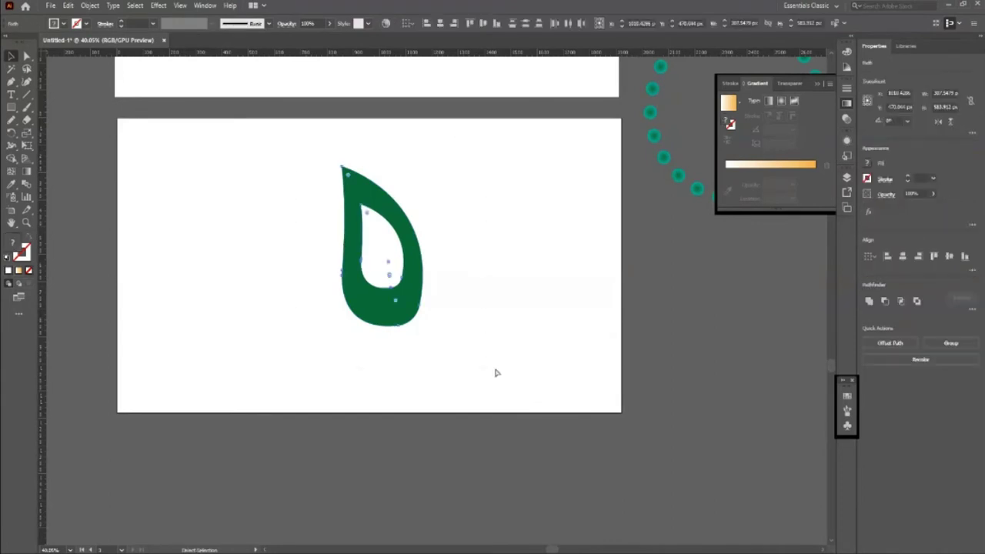
pyautogui.press('v')
pyautogui.moveTo(424, 326); pyautogui.dragTo(390, 253)
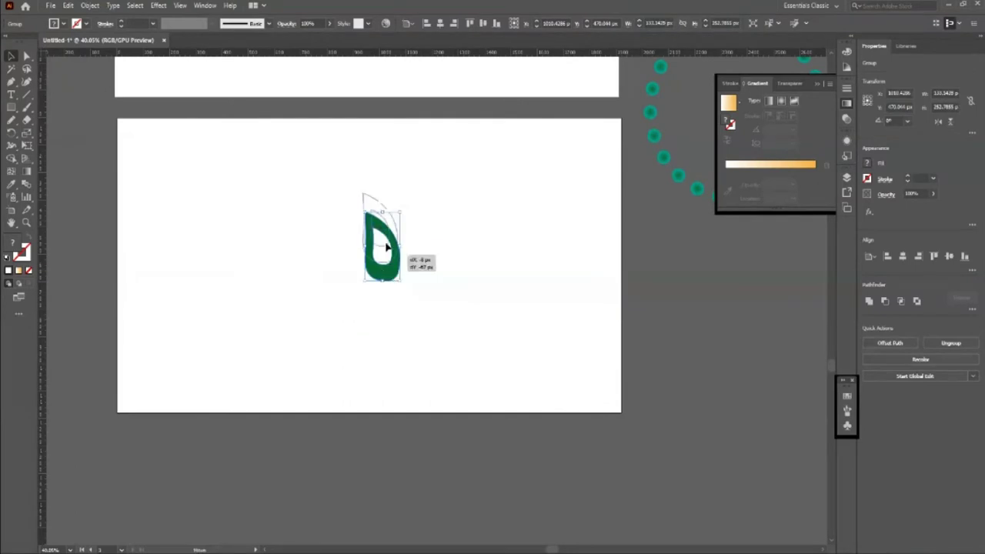
pyautogui.click(360, 454)
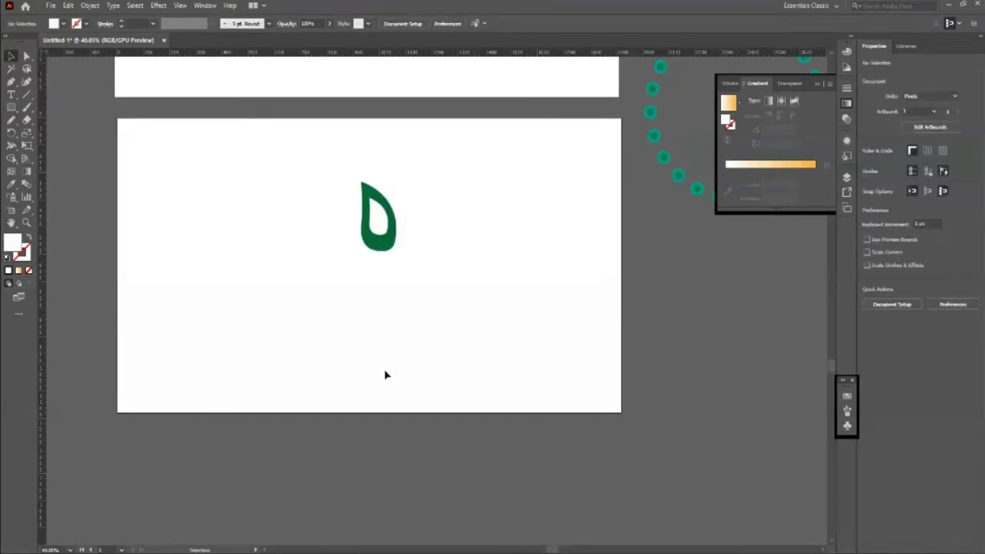
# - Centre the leaf, then rotate repeated copies around a pivot below it using Ctrl+D
pyautogui.moveTo(391, 249)
pyautogui.mouseDown()
pyautogui.moveTo(408, 278)
pyautogui.moveTo(373, 282)
pyautogui.mouseUp()
pyautogui.click(374, 301)
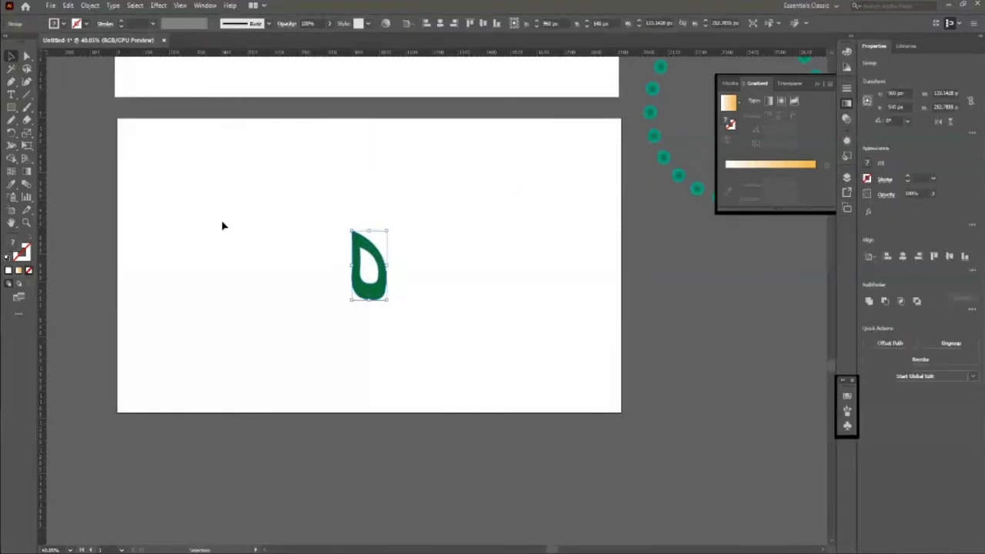
pyautogui.press('r')
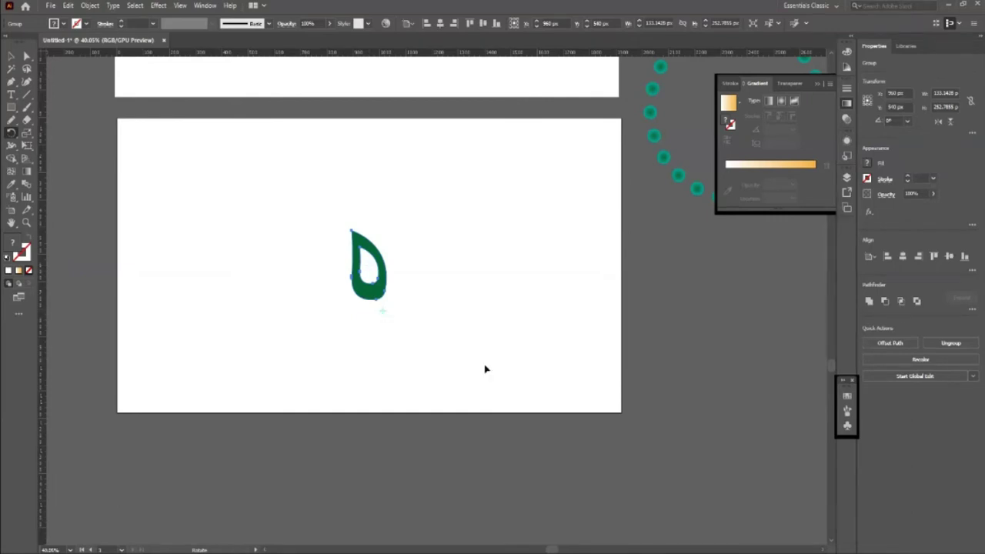
pyautogui.moveTo(373, 275); pyautogui.dragTo(323, 281)
pyautogui.hotkey('ctrl', 'd')
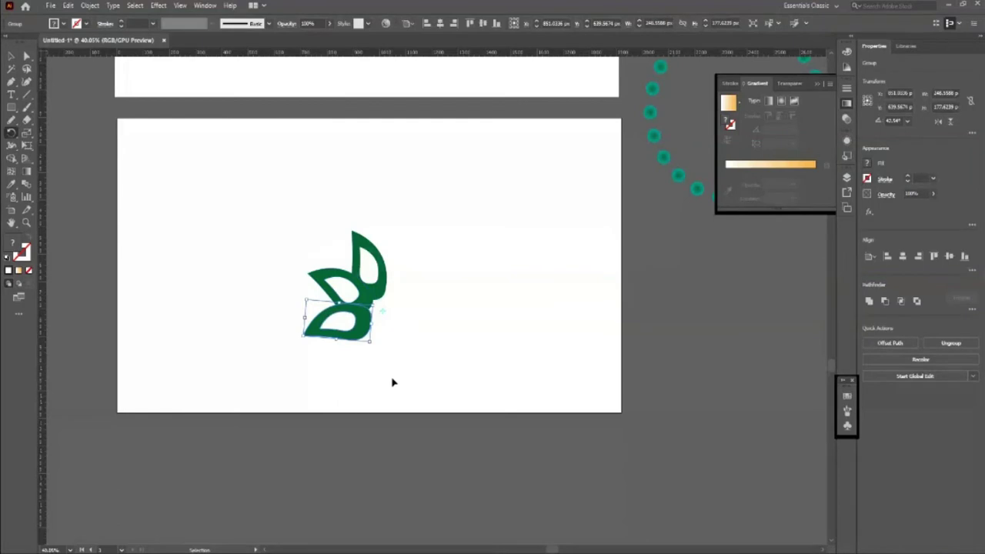
pyautogui.hotkey('ctrl', 'd')
pyautogui.hotkey('ctrl', 'd')
pyautogui.hotkey('ctrl', 'd')
pyautogui.hotkey('ctrl', 'd')
pyautogui.hotkey('ctrl', 'd')
pyautogui.hotkey('ctrl', 'd')
pyautogui.hotkey('ctrl', 'd')
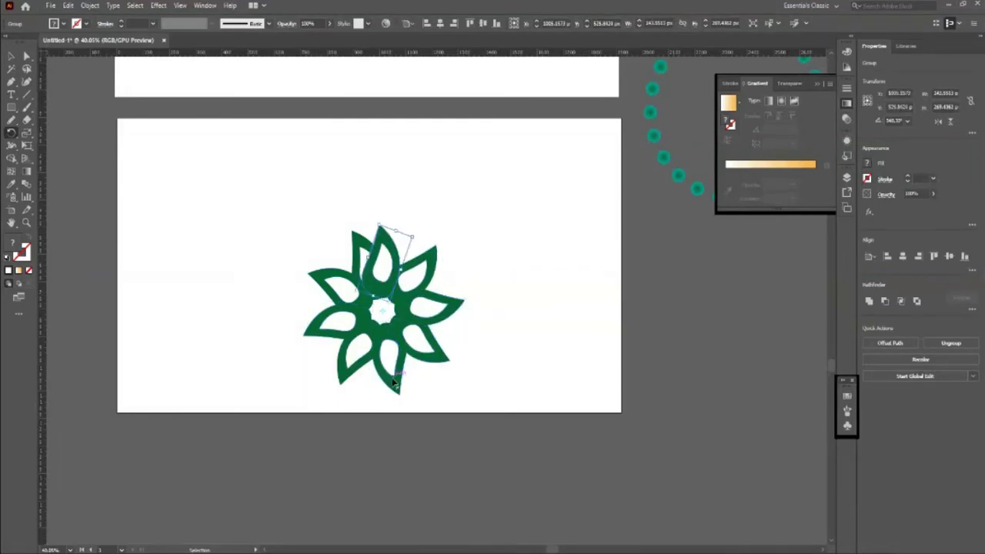
pyautogui.hotkey('ctrl', 'd')
pyautogui.hotkey('ctrl', 'd')
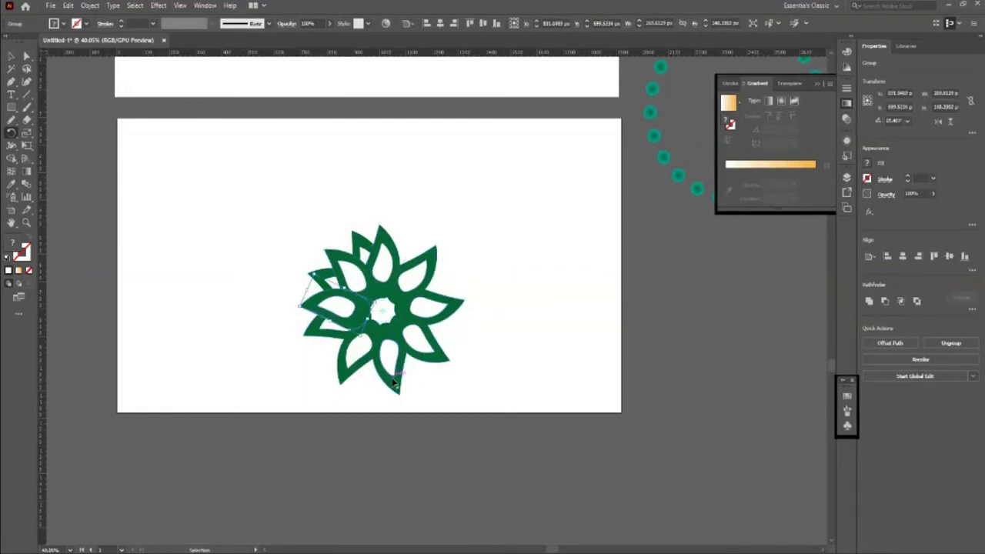
pyautogui.hotkey('ctrl', 'd')
pyautogui.hotkey('ctrl', 'd')
pyautogui.hotkey('ctrl', 'd')
pyautogui.hotkey('ctrl', 'd')
# - Select all the petals and resize and reposition the flower
pyautogui.click(5, 59)
pyautogui.moveTo(224, 199)
pyautogui.mouseDown()
pyautogui.moveTo(548, 464)
pyautogui.moveTo(538, 454)
pyautogui.mouseUp()
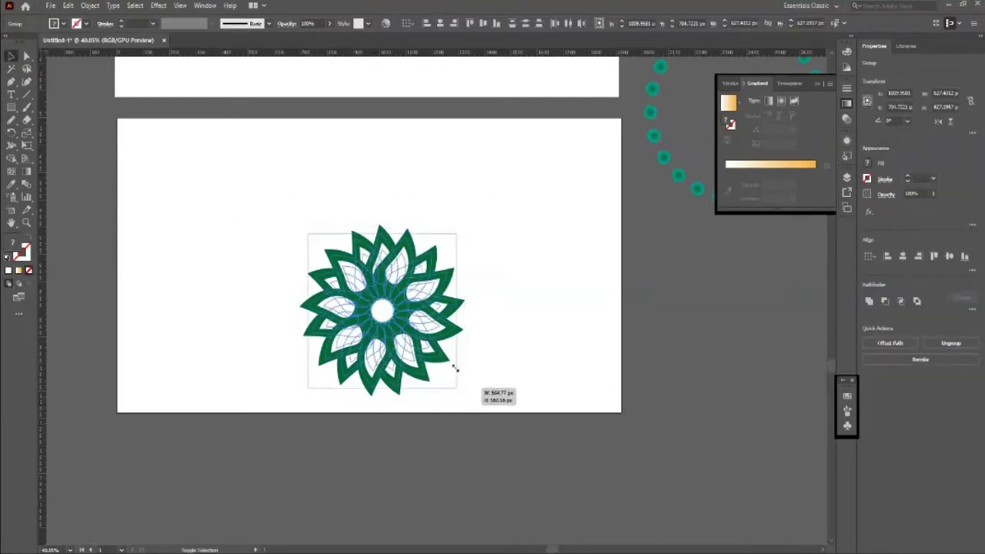
pyautogui.moveTo(465, 397); pyautogui.dragTo(421, 351)
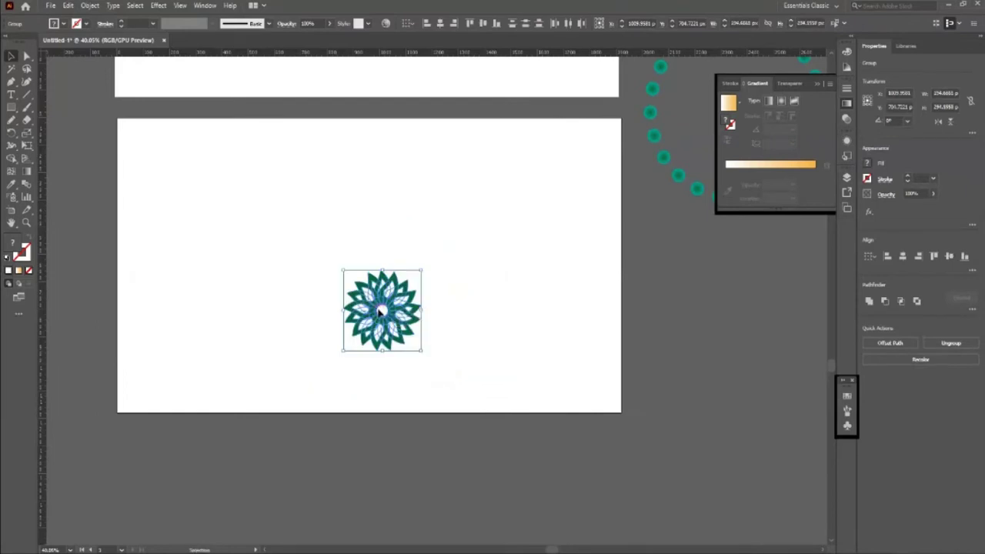
pyautogui.moveTo(379, 311); pyautogui.dragTo(358, 247)
pyautogui.moveTo(400, 285); pyautogui.dragTo(441, 331)
pyautogui.click(176, 371)
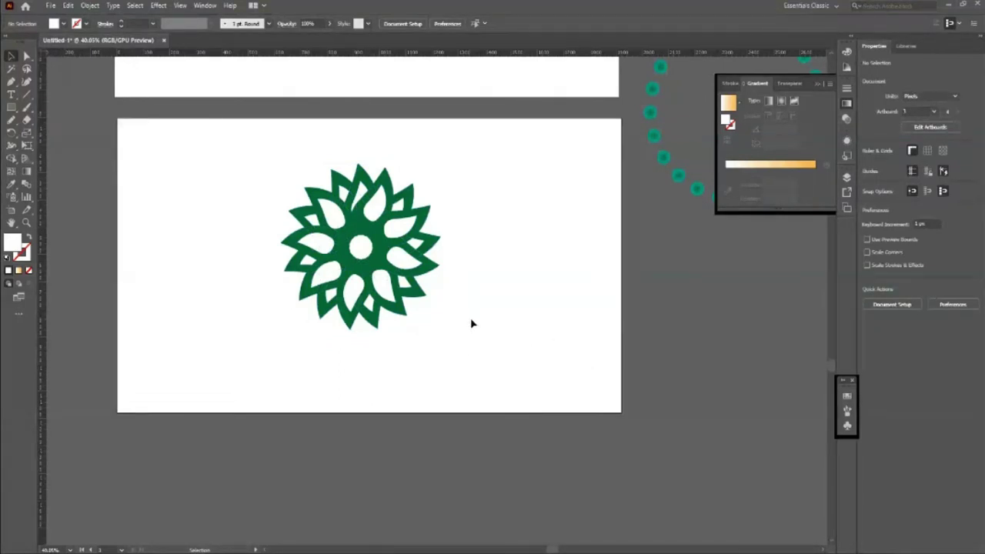
# - Move the green flower toward the artboard's left edge, undoing an extra copy
pyautogui.click(401, 266)
pyautogui.click(235, 161)
pyautogui.moveTo(406, 263)
pyautogui.mouseDown()
pyautogui.moveTo(213, 271)
pyautogui.moveTo(488, 288)
pyautogui.moveTo(449, 268)
pyautogui.mouseUp()
pyautogui.click(318, 192)
pyautogui.hotkey('ctrl', 'z')
pyautogui.hotkey('ctrl', 'z')
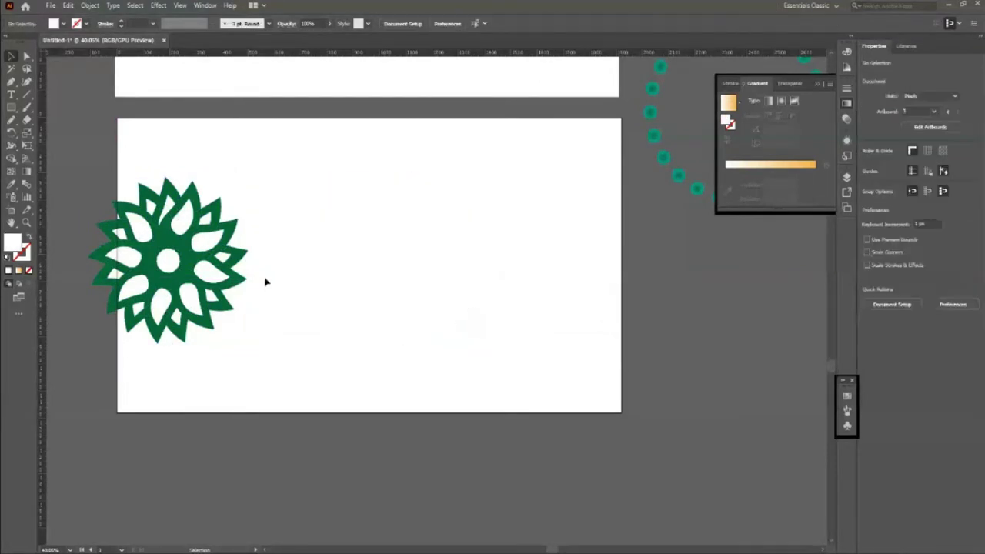
# - Pull a copy of one petal out to the right and merge it into one teardrop with Shape Builder
pyautogui.click(183, 228)
pyautogui.moveTo(183, 228); pyautogui.dragTo(416, 245)
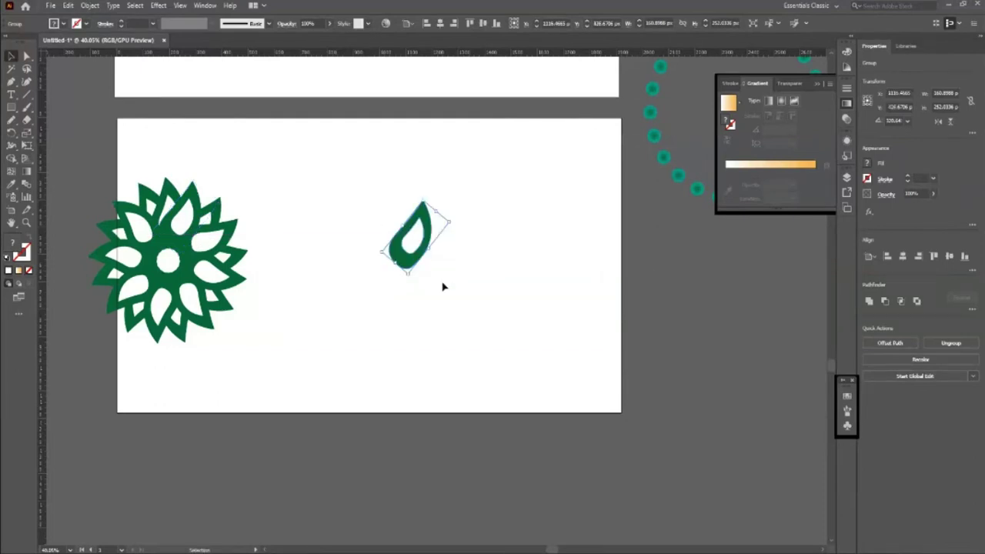
pyautogui.press('shift')
pyautogui.hotkey('shift', 'm')
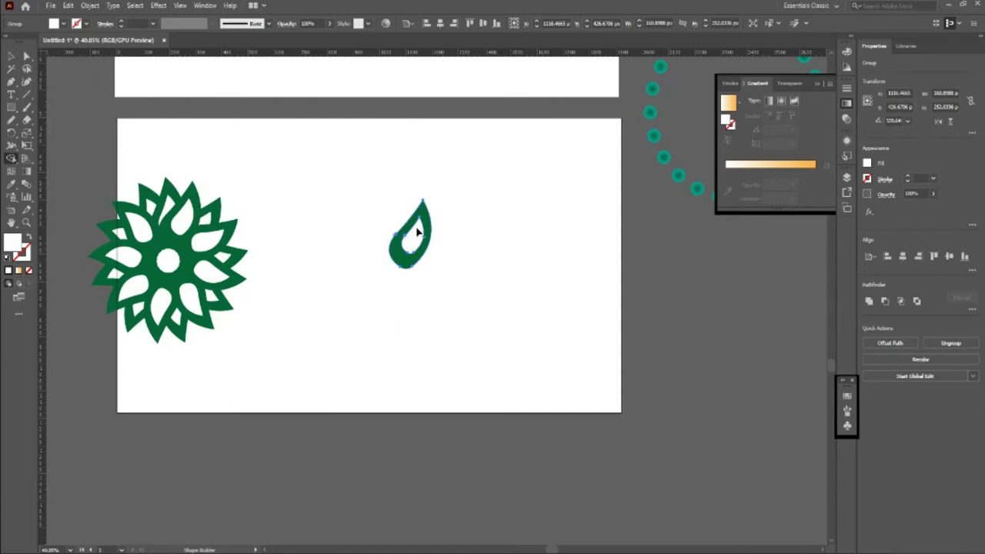
pyautogui.click(417, 231)
pyautogui.press('v')
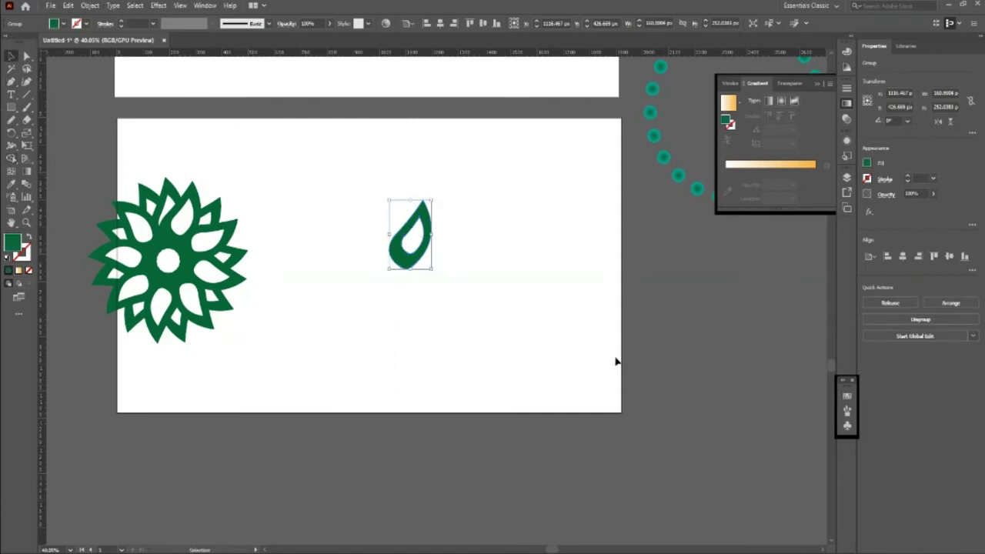
pyautogui.click(616, 362)
# - Nudge the flower further left and select the lone green teardrop
pyautogui.press('a')
pyautogui.moveTo(58, 173); pyautogui.dragTo(177, 381)
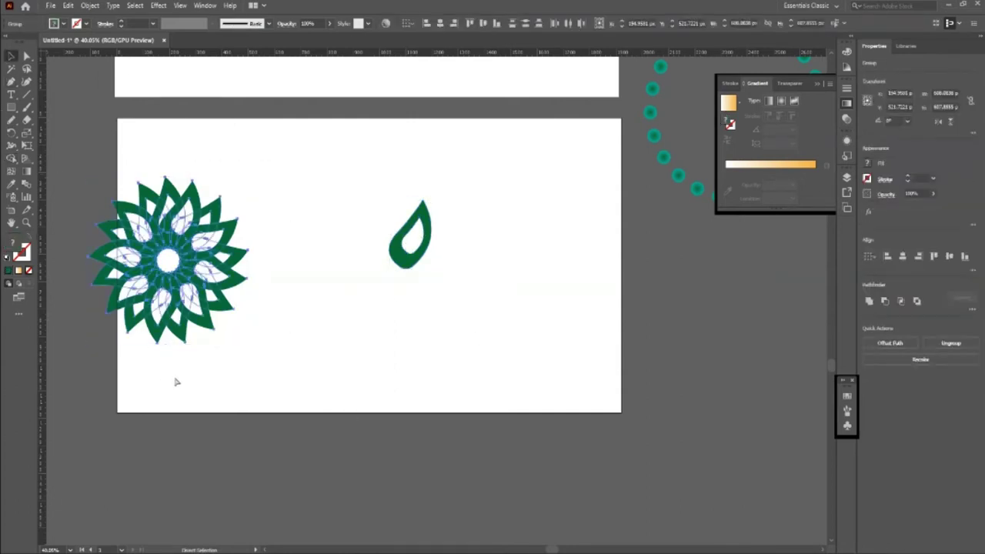
pyautogui.press('v')
pyautogui.hotkey('shift', 'Left')
pyautogui.hotkey('shift', 'Left')
pyautogui.hotkey('shift', 'Left')
pyautogui.hotkey('shift', 'Left')
pyautogui.hotkey('shift', 'Left')
pyautogui.hotkey('shift', 'Left')
pyautogui.hotkey('shift', 'Left')
pyautogui.hotkey('shift', 'Left')
pyautogui.hotkey('shift', 'Left')
pyautogui.hotkey('shift', 'Left')
pyautogui.hotkey('shift', 'Left')
pyautogui.hotkey('shift', 'Left')
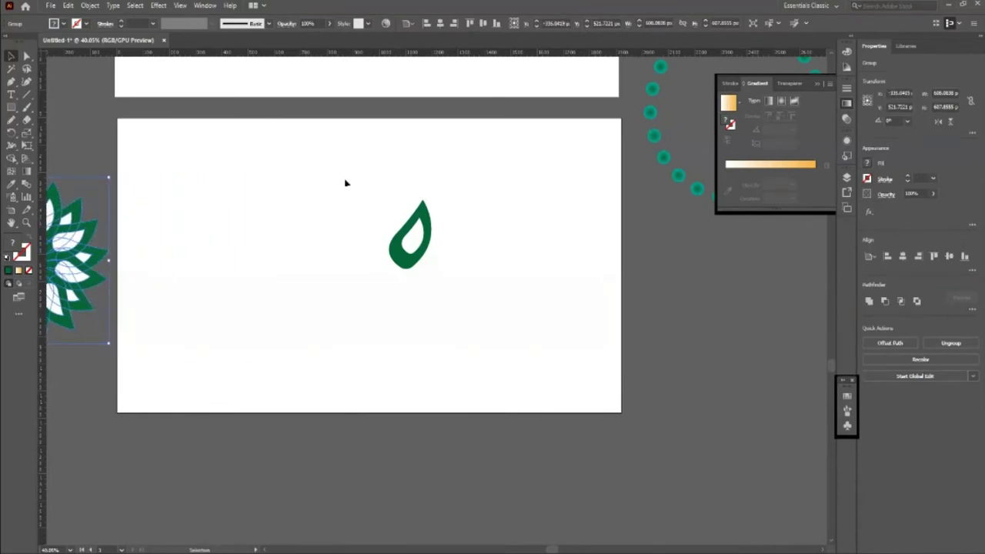
pyautogui.click(405, 261)
# - Fill the teardrop black
pyautogui.click(63, 23)
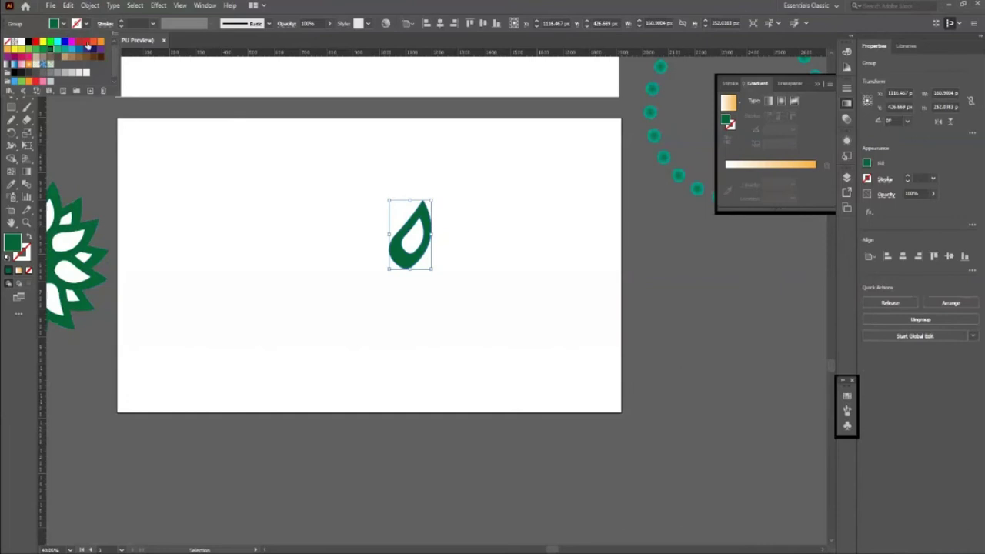
pyautogui.click(31, 42)
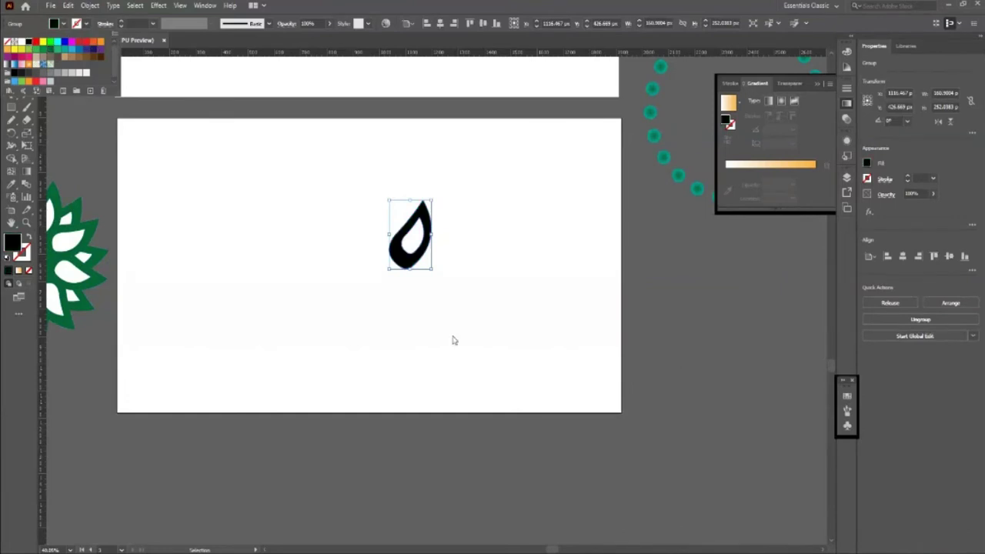
pyautogui.click(410, 302)
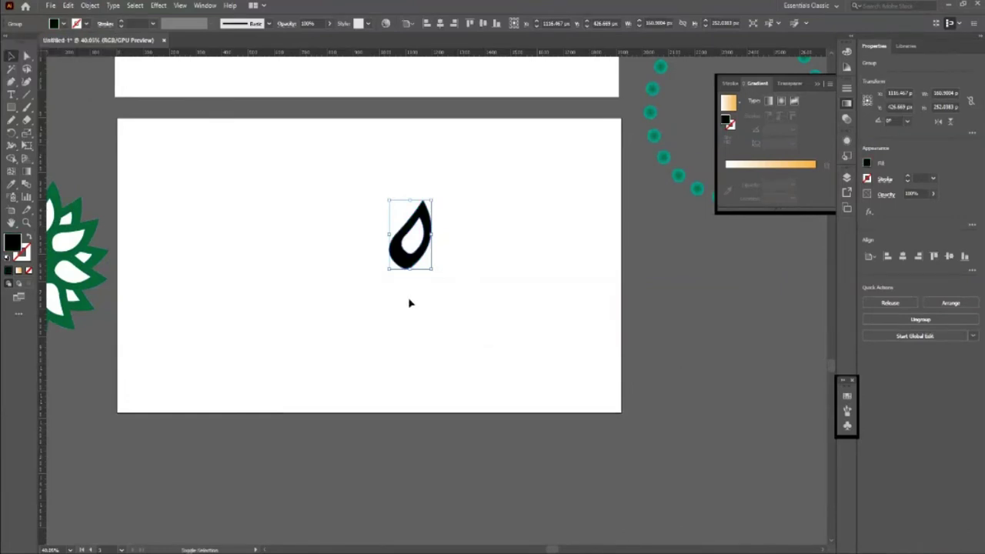
# - Rotate copies of the black teardrop around a centre point with Ctrl+D to form a flower
pyautogui.press('r')
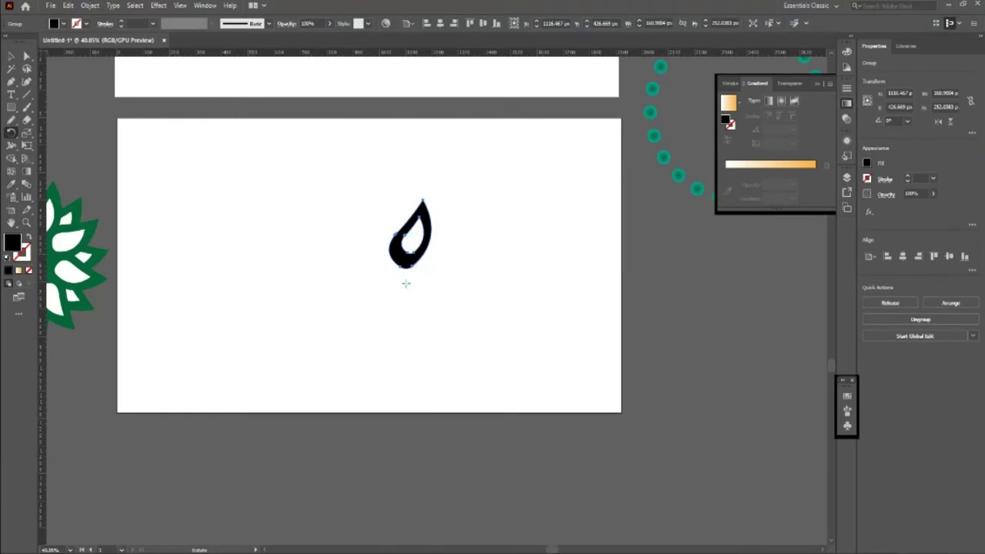
pyautogui.moveTo(419, 246); pyautogui.dragTo(394, 231)
pyautogui.press('v')
pyautogui.hotkey('ctrl', 'd')
pyautogui.hotkey('ctrl', 'd')
pyautogui.hotkey('ctrl', 'd')
pyautogui.hotkey('ctrl', 'd')
pyautogui.hotkey('ctrl', 'd')
pyautogui.hotkey('ctrl', 'd')
pyautogui.hotkey('ctrl', 'd')
pyautogui.hotkey('ctrl', 'd')
pyautogui.hotkey('ctrl', 'd')
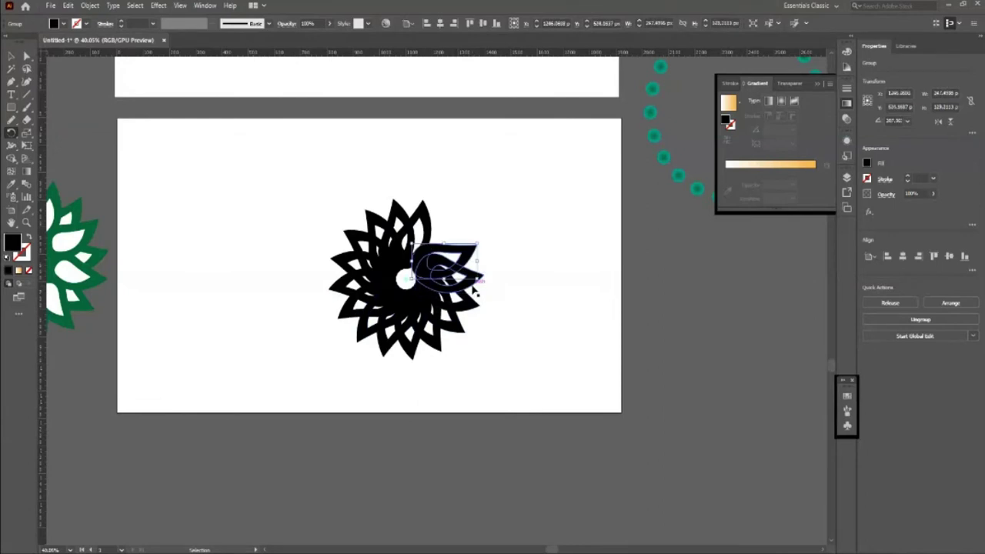
pyautogui.hotkey('ctrl', 'd')
pyautogui.hotkey('ctrl', 'd')
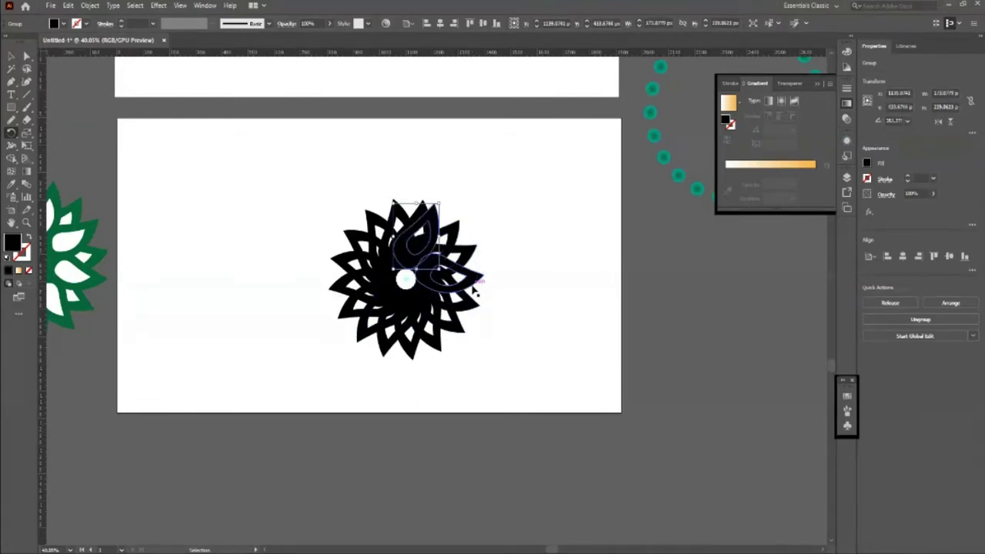
pyautogui.hotkey('ctrl', 'd')
pyautogui.hotkey('ctrl', 'd')
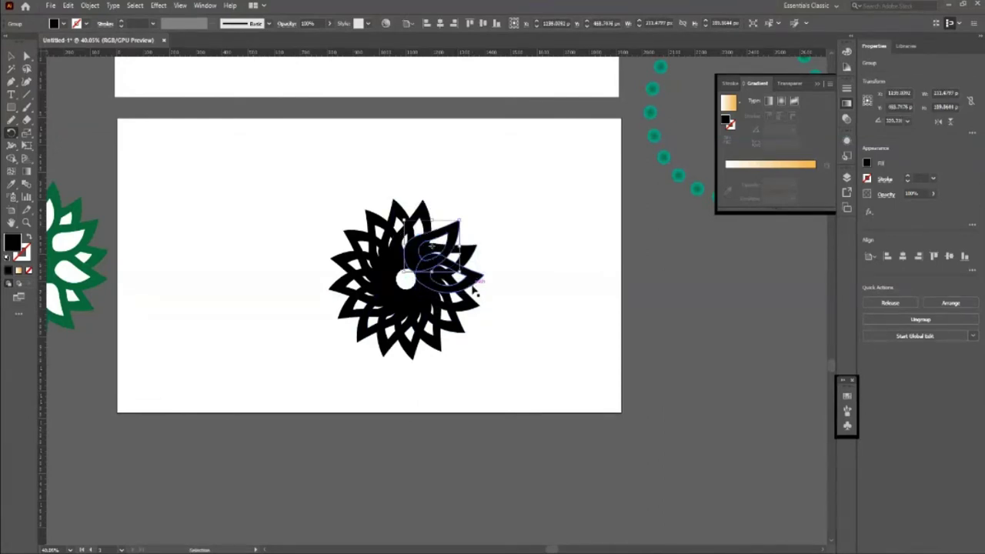
pyautogui.hotkey('ctrl', 'z')
pyautogui.click(11, 55)
pyautogui.click(134, 131)
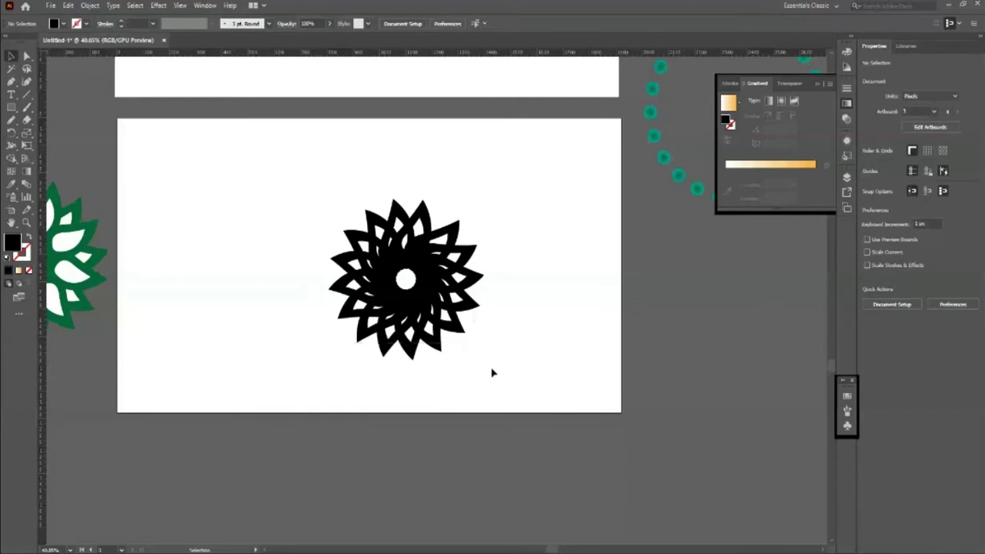
# - Enlarge the black flower, turn it slightly and nudge it into position
pyautogui.moveTo(288, 178); pyautogui.dragTo(511, 405)
pyautogui.moveTo(485, 360); pyautogui.dragTo(504, 392)
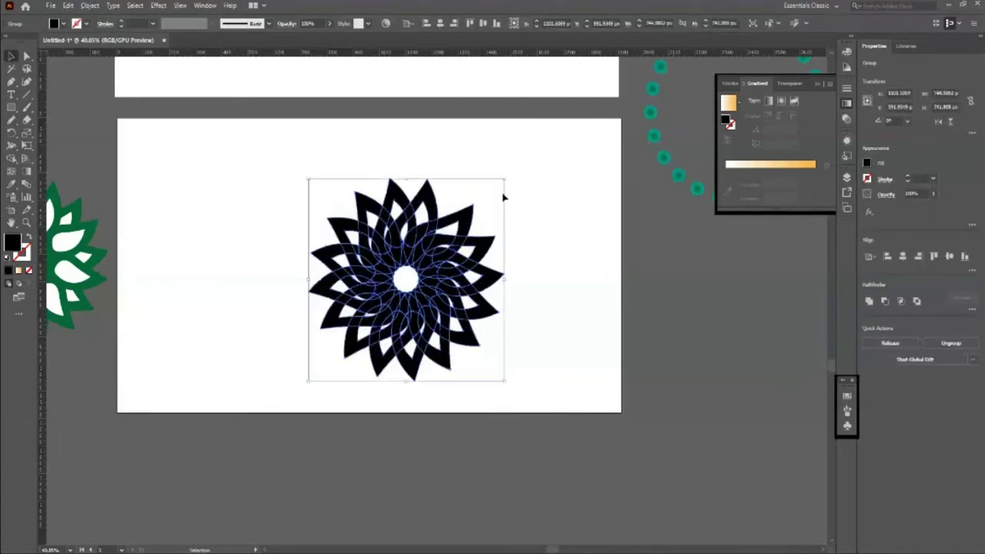
pyautogui.moveTo(505, 176); pyautogui.dragTo(567, 217)
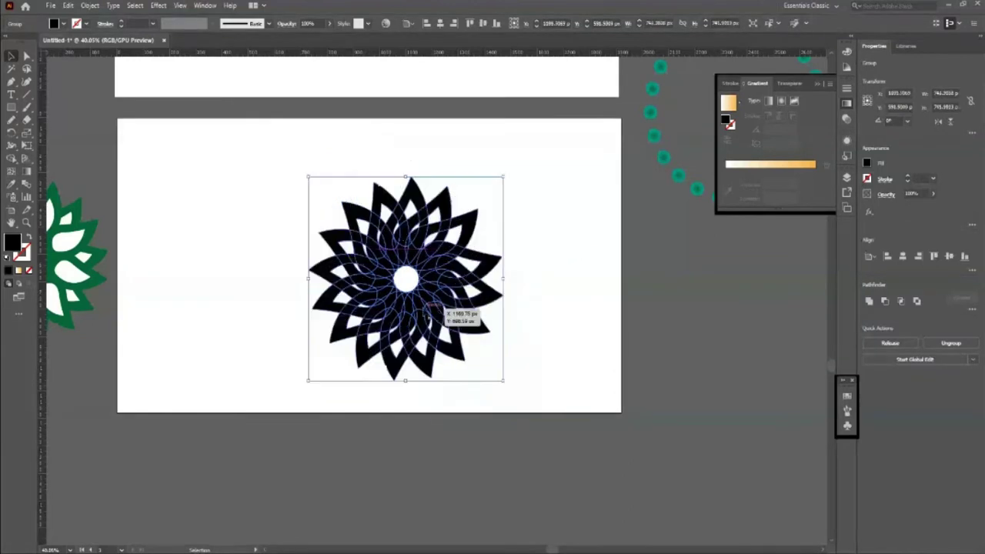
pyautogui.moveTo(451, 312); pyautogui.dragTo(415, 292)
pyautogui.click(495, 536)
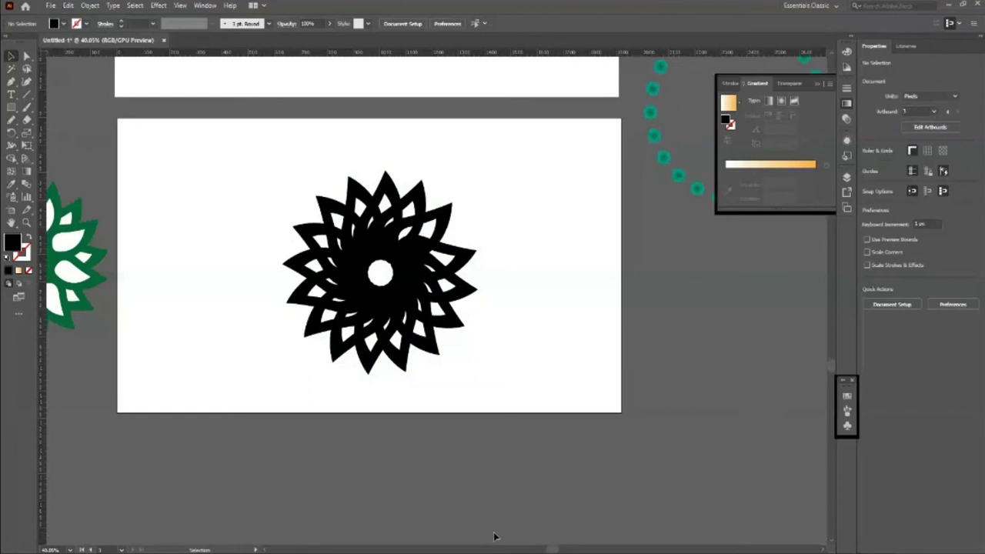
pyautogui.moveTo(400, 271)
pyautogui.mouseDown()
pyautogui.moveTo(442, 263)
pyautogui.moveTo(431, 285)
pyautogui.mouseUp()
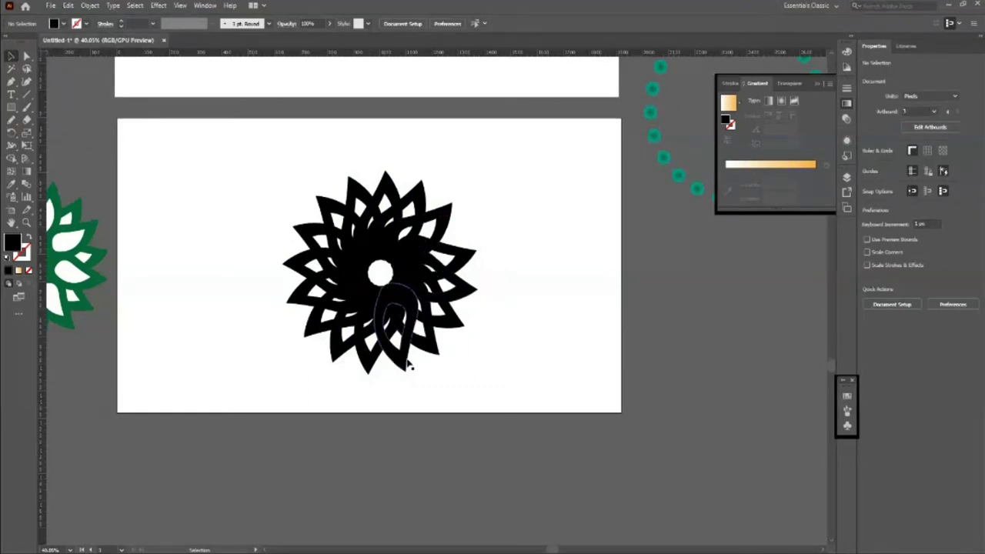
pyautogui.moveTo(394, 269); pyautogui.dragTo(413, 291)
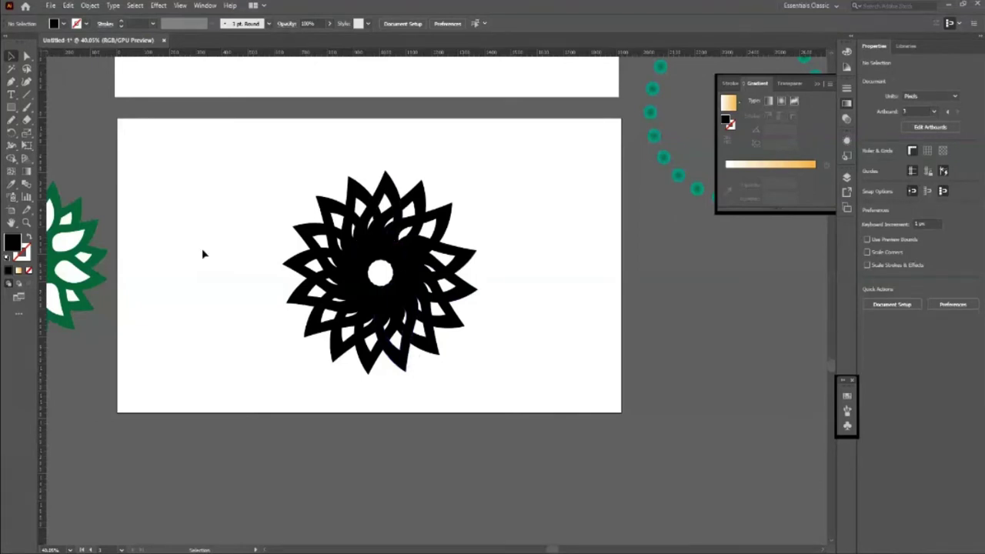
# - Try squashing and merging the flower's petals, then undo back to its original shape
pyautogui.moveTo(203, 157); pyautogui.dragTo(524, 424)
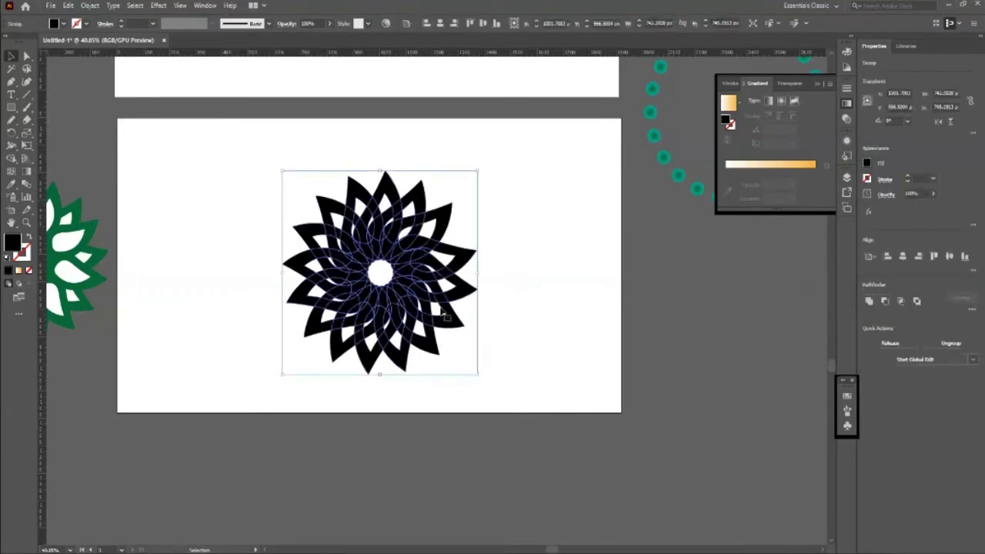
pyautogui.press('r')
pyautogui.moveTo(447, 263); pyautogui.dragTo(551, 325)
pyautogui.hotkey('ctrl', 'z')
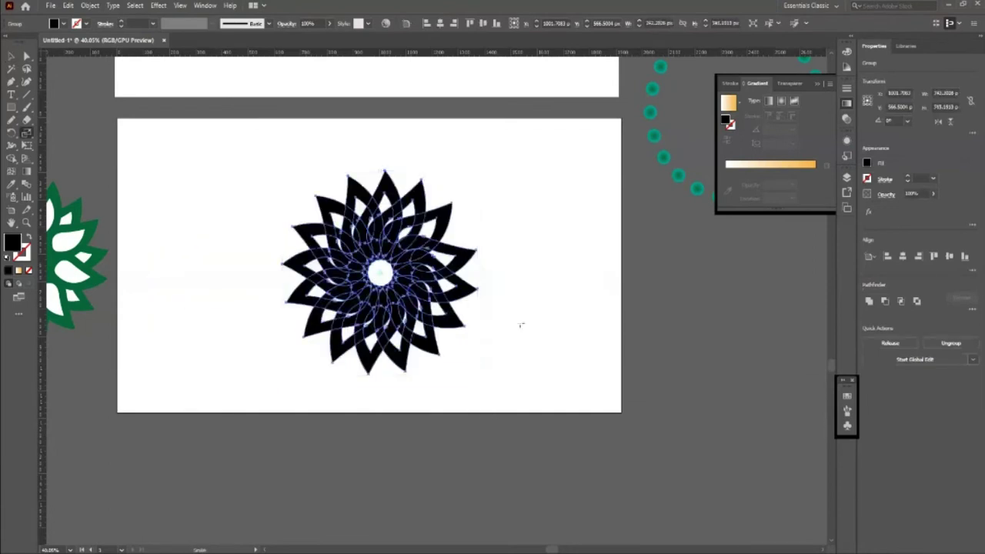
pyautogui.scroll(2, 462, 316)
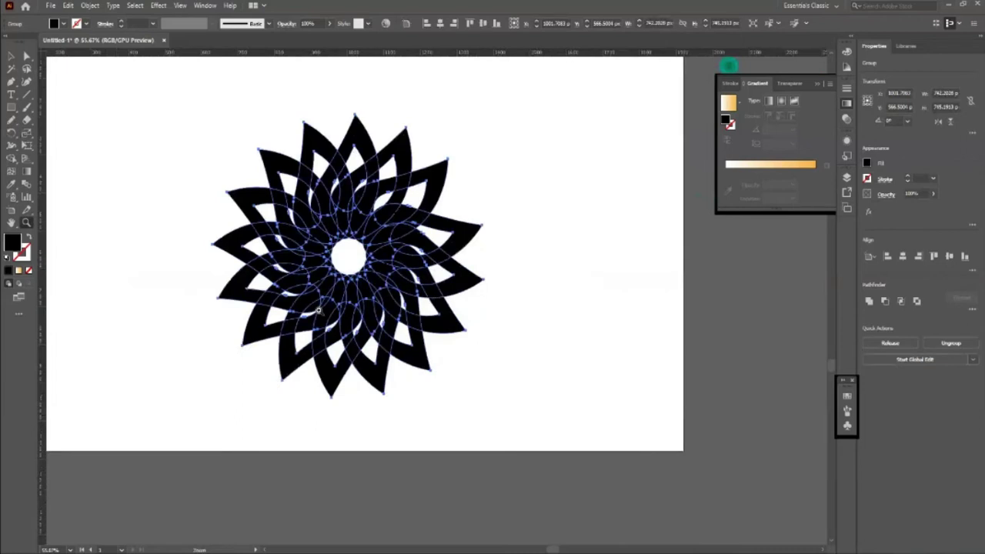
pyautogui.hotkey('shift', 'm')
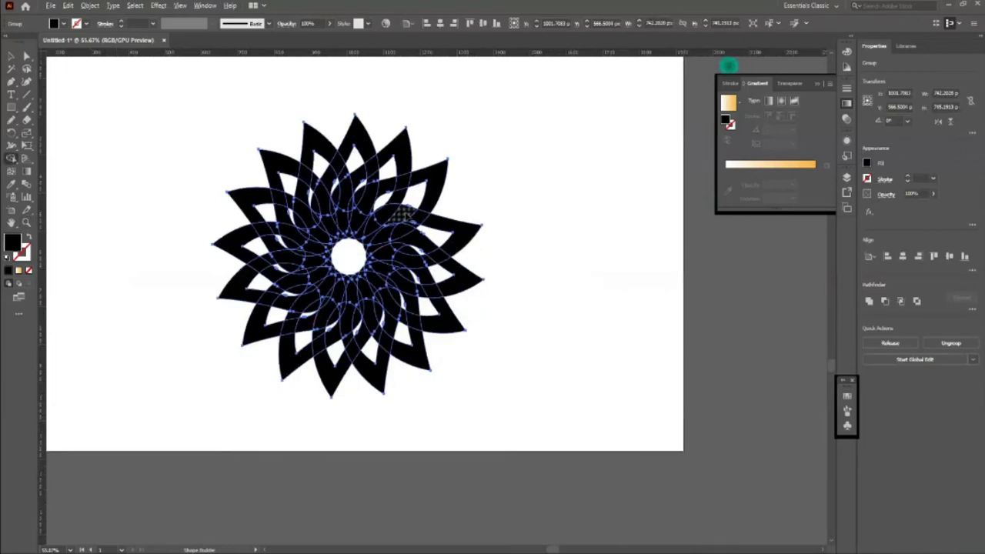
pyautogui.click(435, 280)
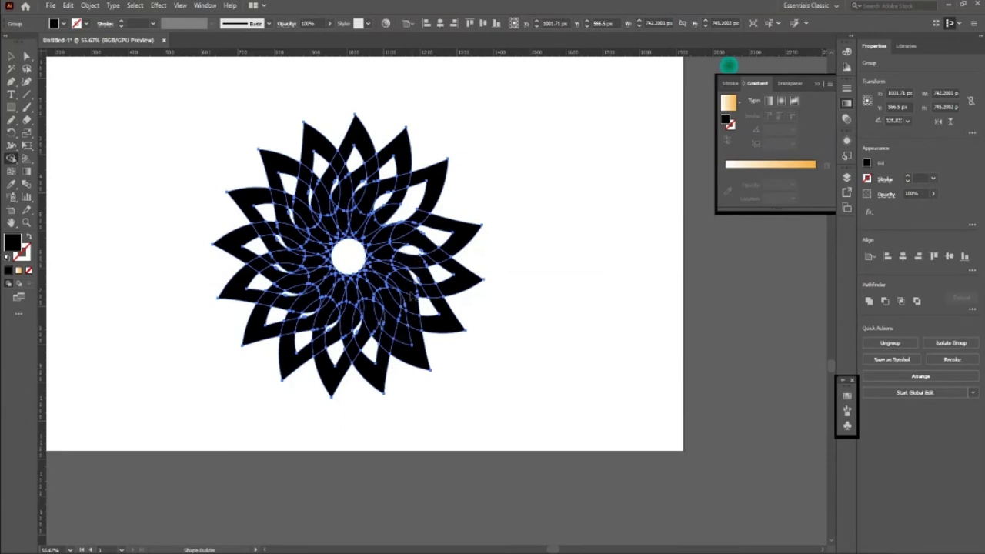
pyautogui.hotkey('ctrl', 'z')
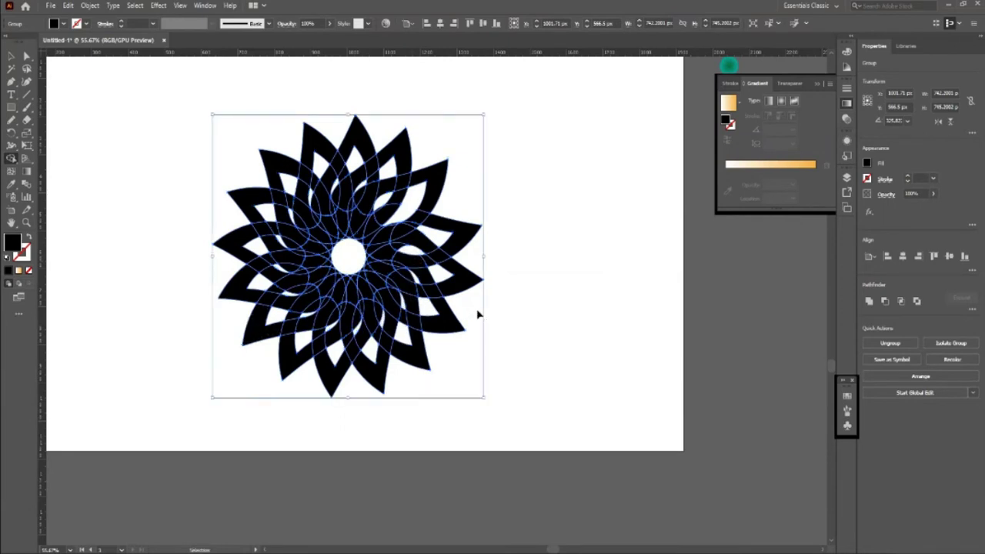
pyautogui.hotkey('ctrl', 'z')
pyautogui.hotkey('ctrl', 'z')
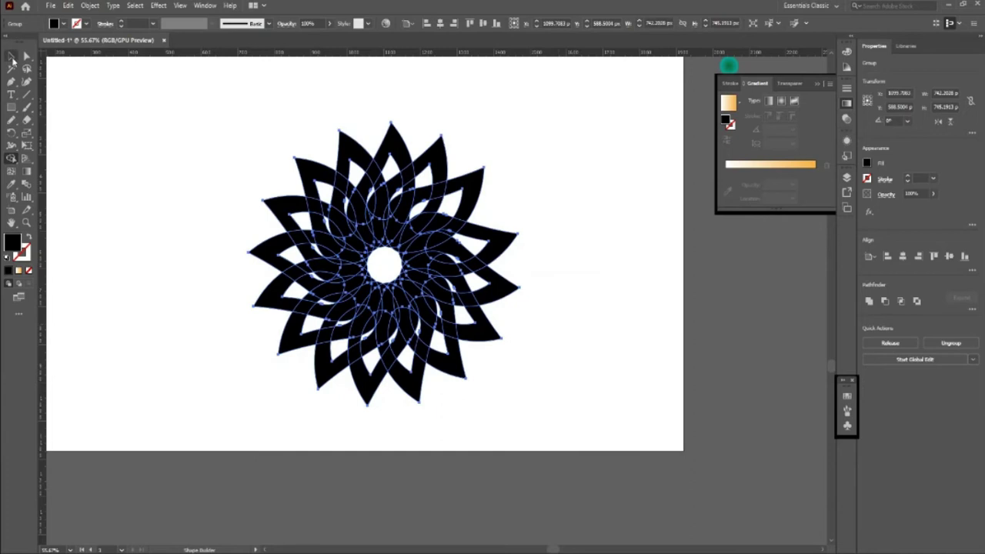
pyautogui.hotkey('ctrl', 'z')
# - Zoom out and move the black flower group toward the artboard centre
pyautogui.hotkey('ctrl', '-')
pyautogui.scroll(-2, 485, 238)
pyautogui.scroll(1, 559, 253)
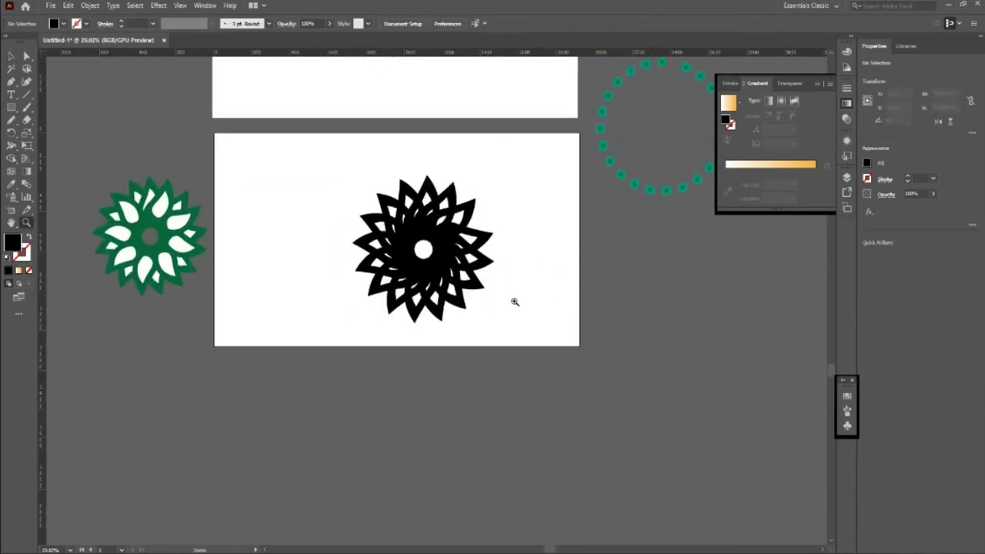
pyautogui.moveTo(326, 163); pyautogui.dragTo(517, 353)
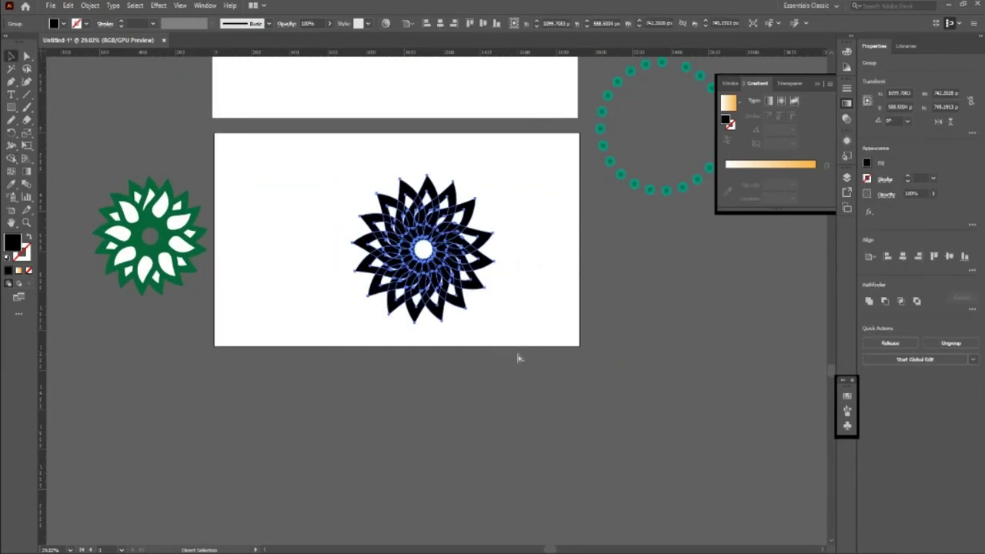
pyautogui.click(497, 303)
pyautogui.moveTo(451, 277); pyautogui.dragTo(425, 256)
pyautogui.click(564, 377)
pyautogui.scroll(1, 567, 376)
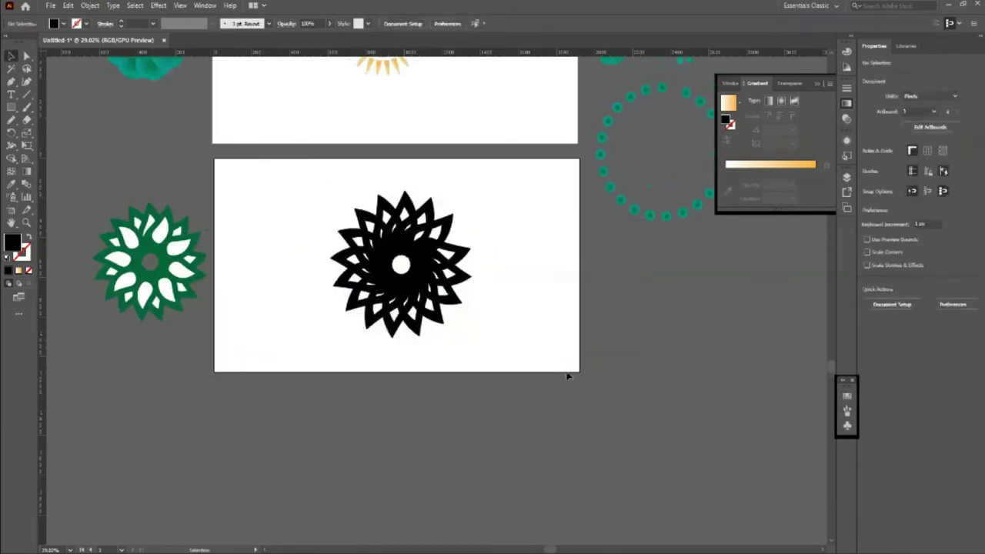
pyautogui.scroll(-2, 567, 376)
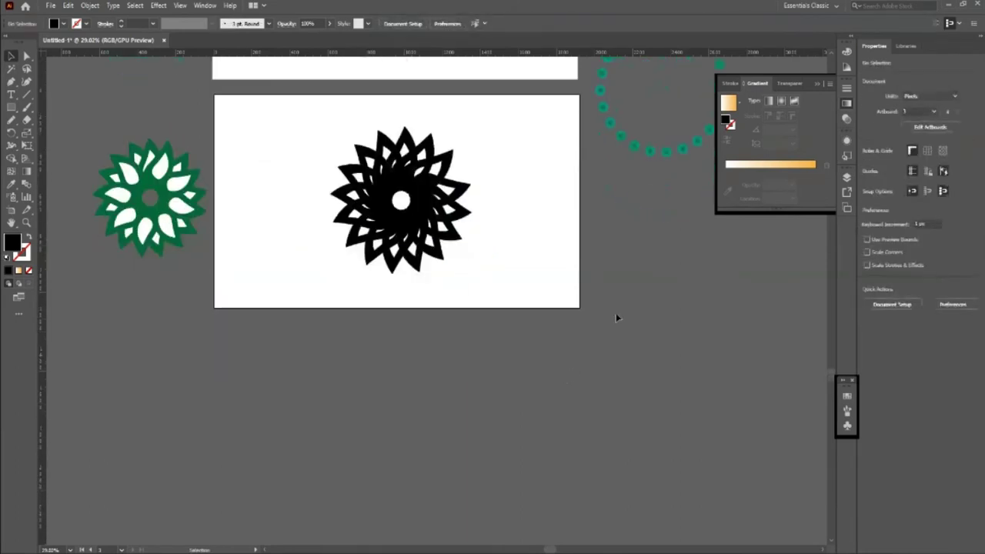
pyautogui.click(637, 148)
pyautogui.click(508, 343)
pyautogui.scroll(-1, 374, 342)
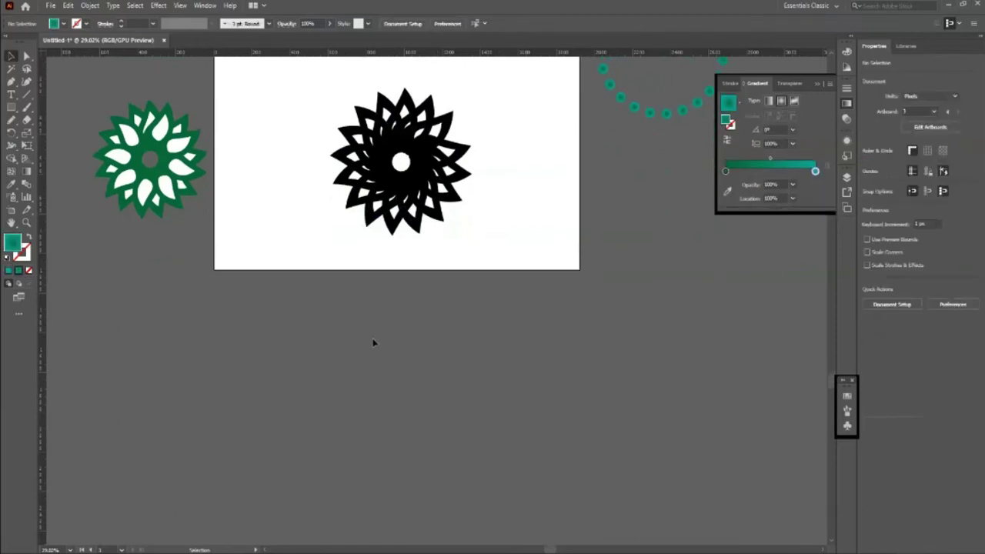
# - Duplicate the black flower's artboard directly below it and clear the copied flower
pyautogui.hotkey('shift', 'o')
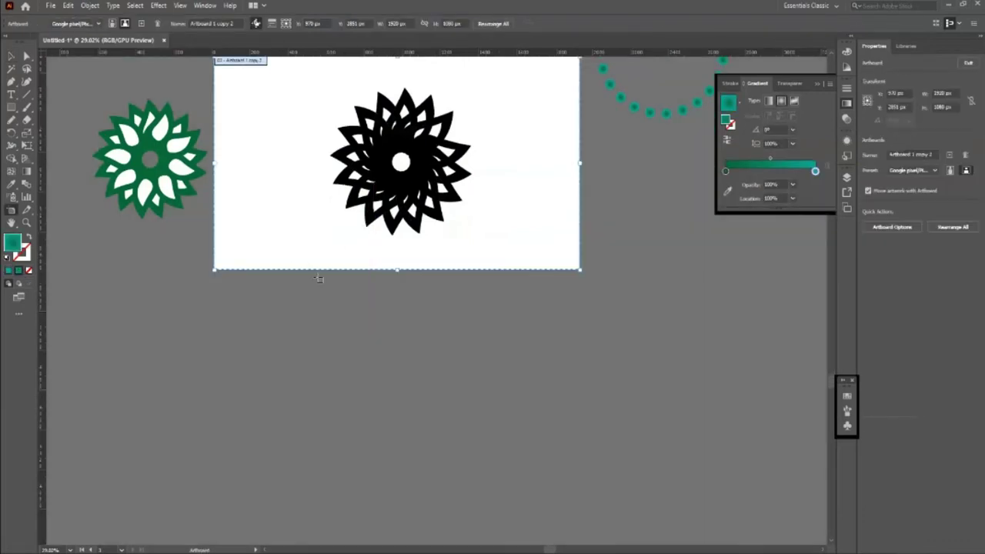
pyautogui.moveTo(496, 238)
pyautogui.mouseDown()
pyautogui.moveTo(479, 460)
pyautogui.moveTo(501, 477)
pyautogui.mouseUp()
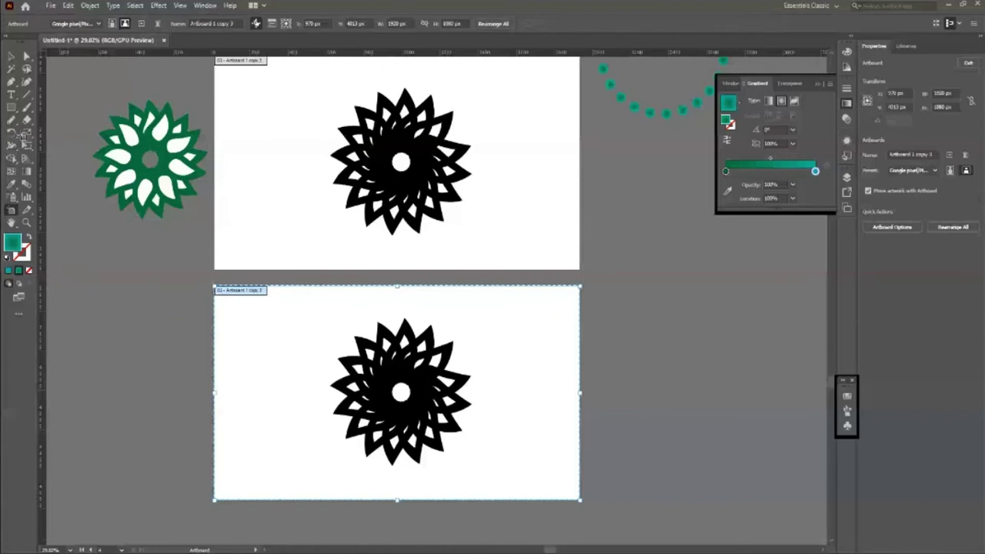
pyautogui.press('v')
pyautogui.scroll(-2, 487, 429)
pyautogui.scroll(2, 486, 428)
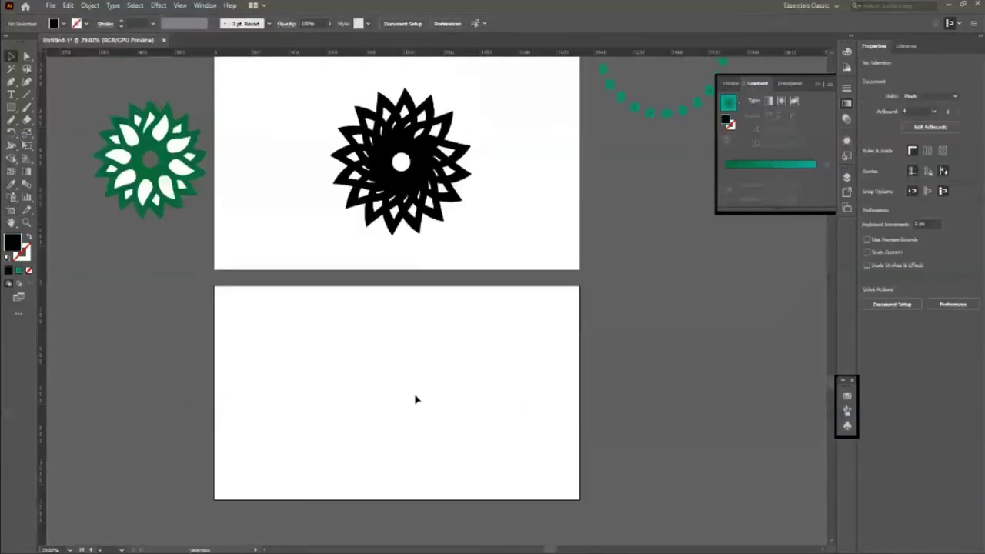
pyautogui.scroll(1, 415, 399)
pyautogui.scroll(-1, 415, 399)
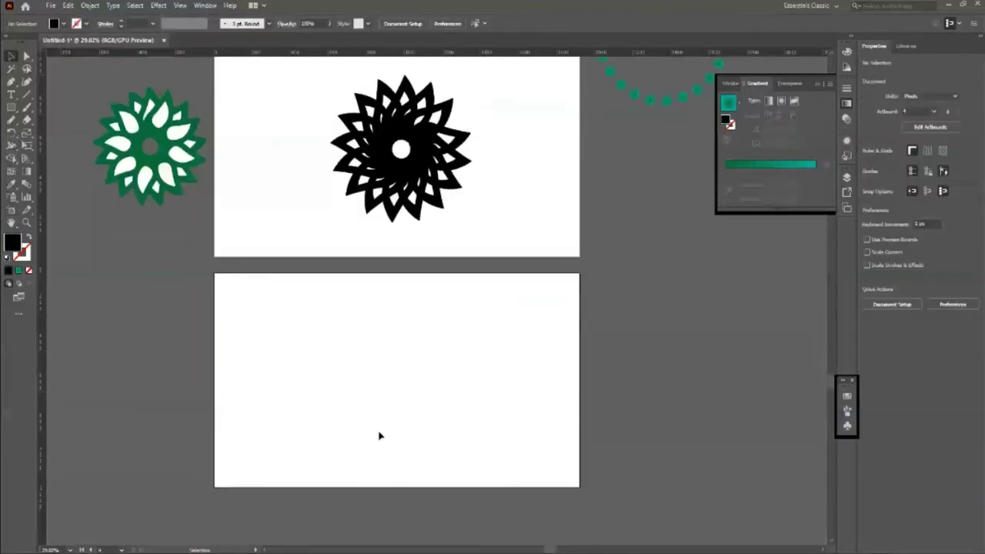
pyautogui.scroll(-1, 377, 373)
pyautogui.scroll(-1, 385, 376)
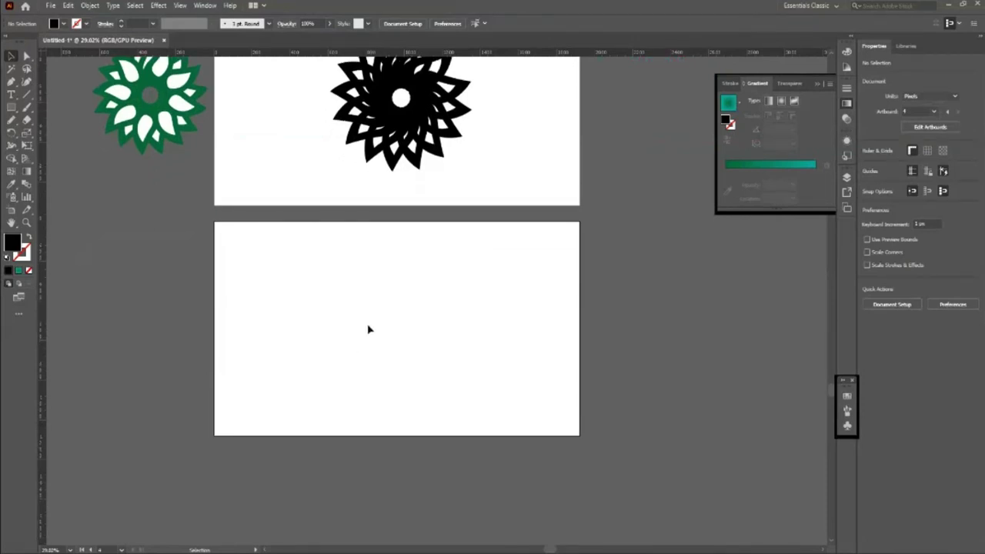
# - Draw a bar on the new artboard, centre it horizontally and fill it green
pyautogui.press('m')
pyautogui.moveTo(337, 317); pyautogui.dragTo(491, 343)
pyautogui.press('v')
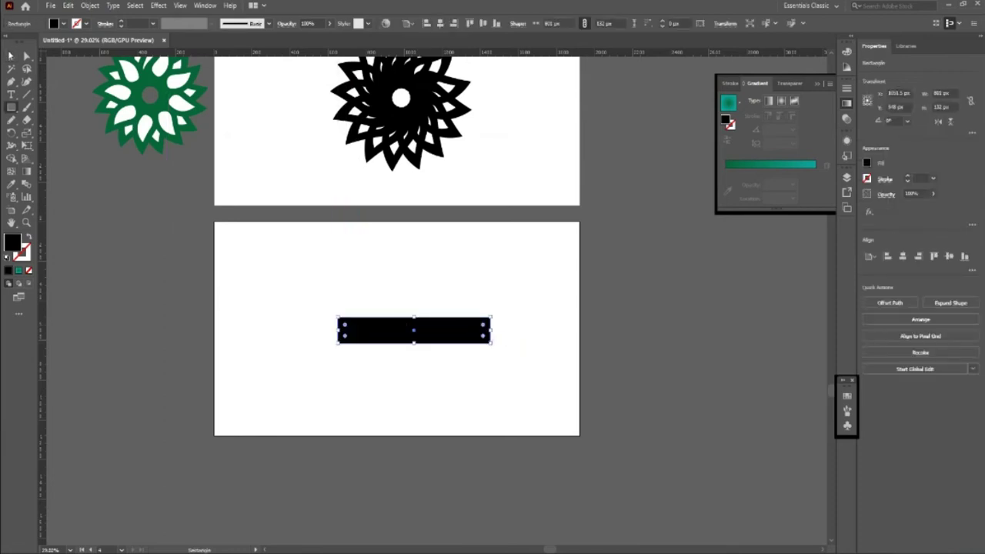
pyautogui.click(439, 24)
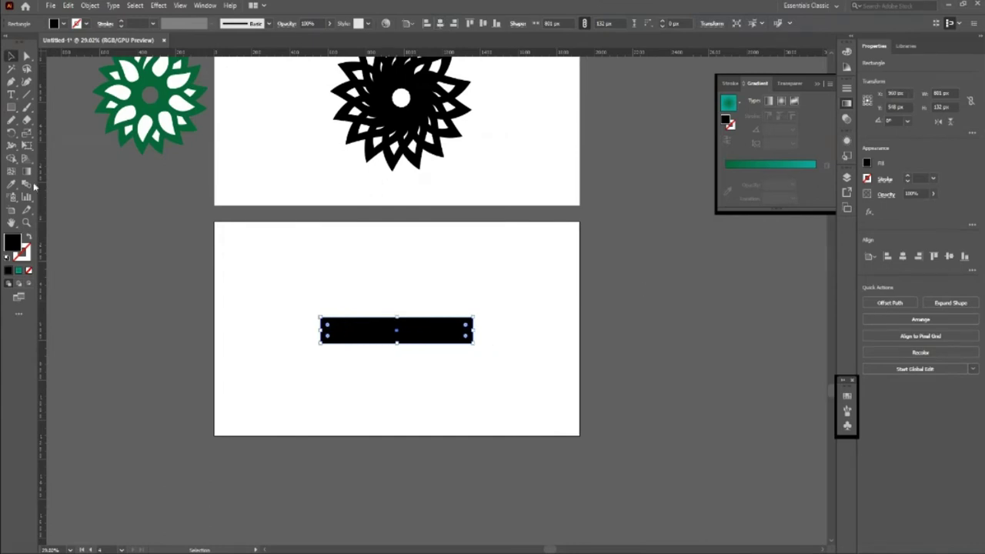
pyautogui.click(65, 24)
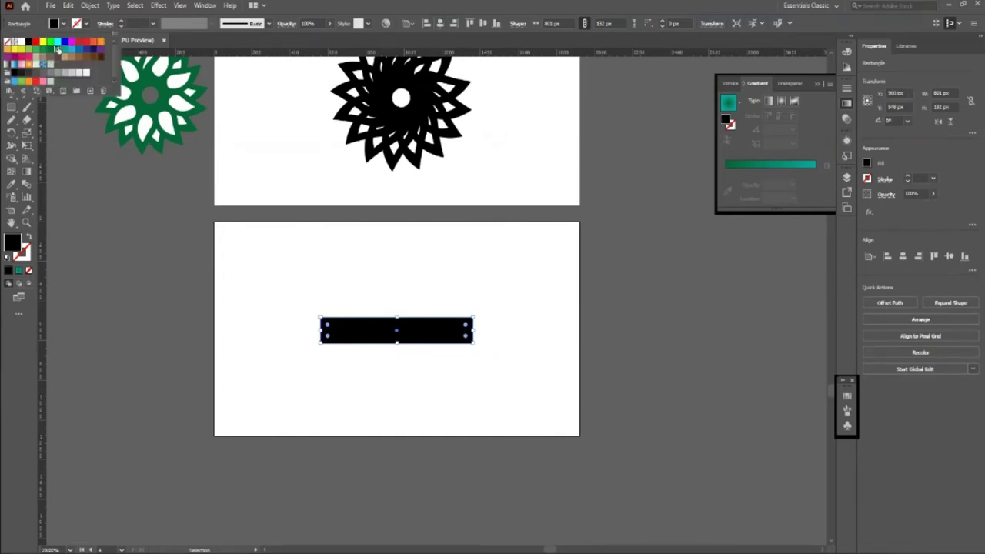
pyautogui.click(28, 40)
pyautogui.click(399, 373)
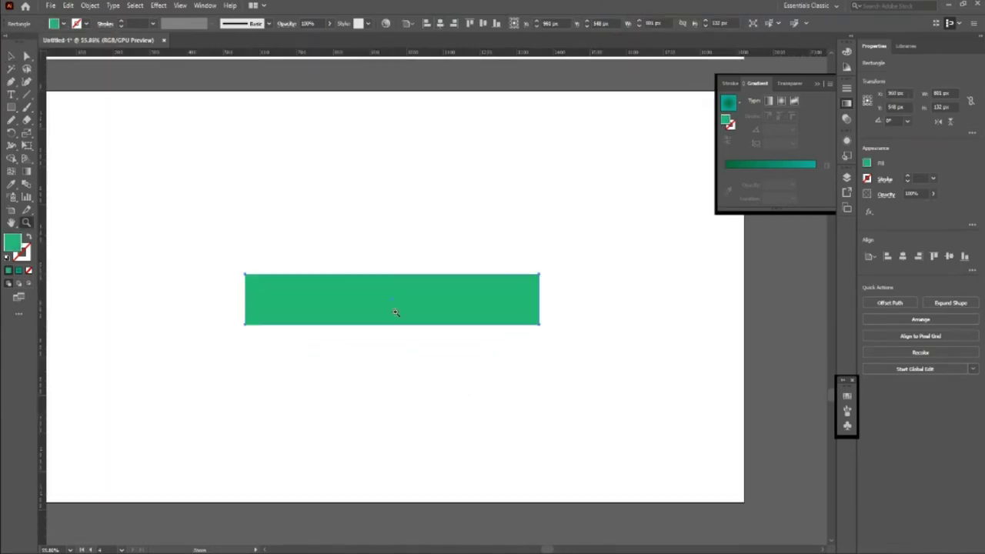
# - Make a blue right-half copy of the bar and group both halves
pyautogui.press('a')
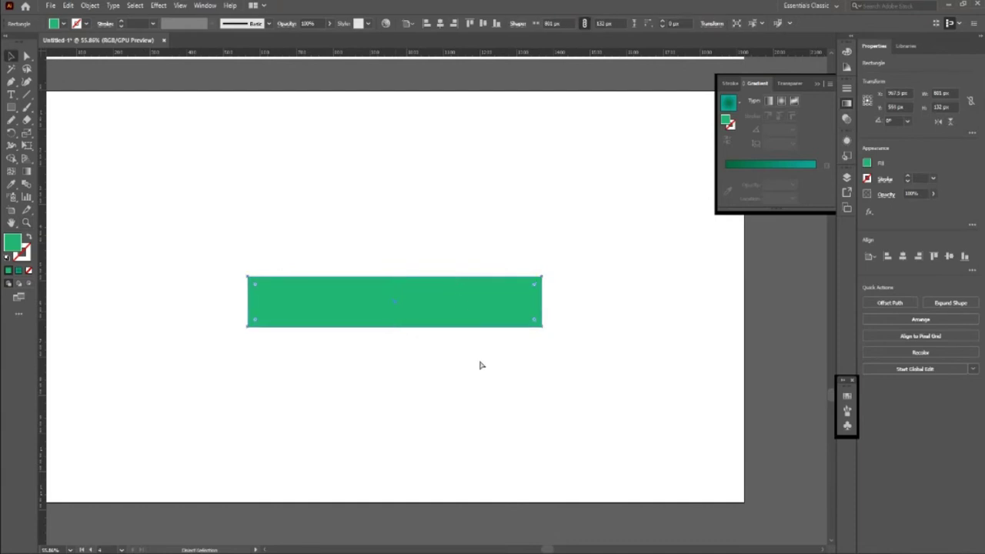
pyautogui.press('v')
pyautogui.moveTo(247, 301)
pyautogui.mouseDown()
pyautogui.moveTo(404, 303)
pyautogui.moveTo(392, 302)
pyautogui.mouseUp()
pyautogui.click(64, 24)
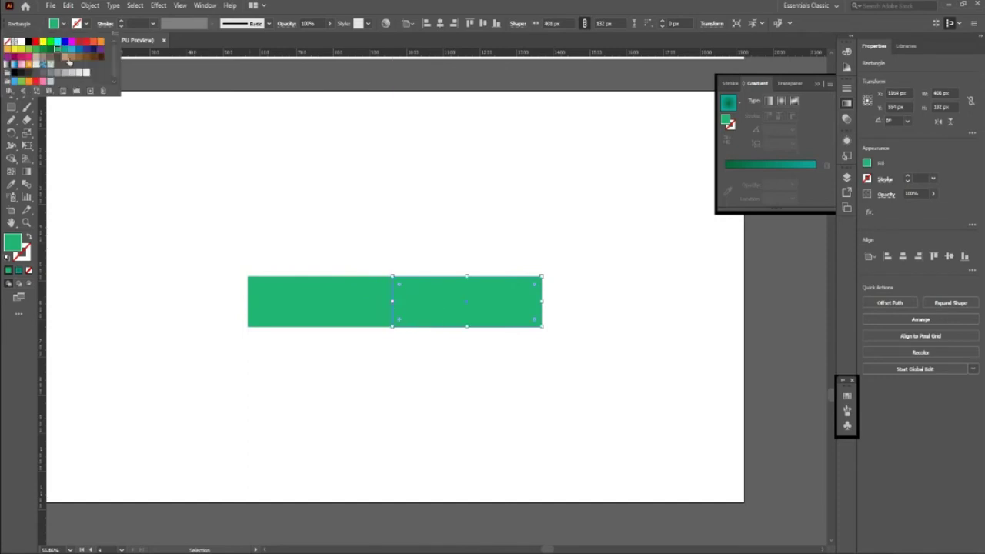
pyautogui.click(71, 50)
pyautogui.click(277, 220)
pyautogui.moveTo(213, 236); pyautogui.dragTo(600, 416)
pyautogui.hotkey('ctrl', 'g')
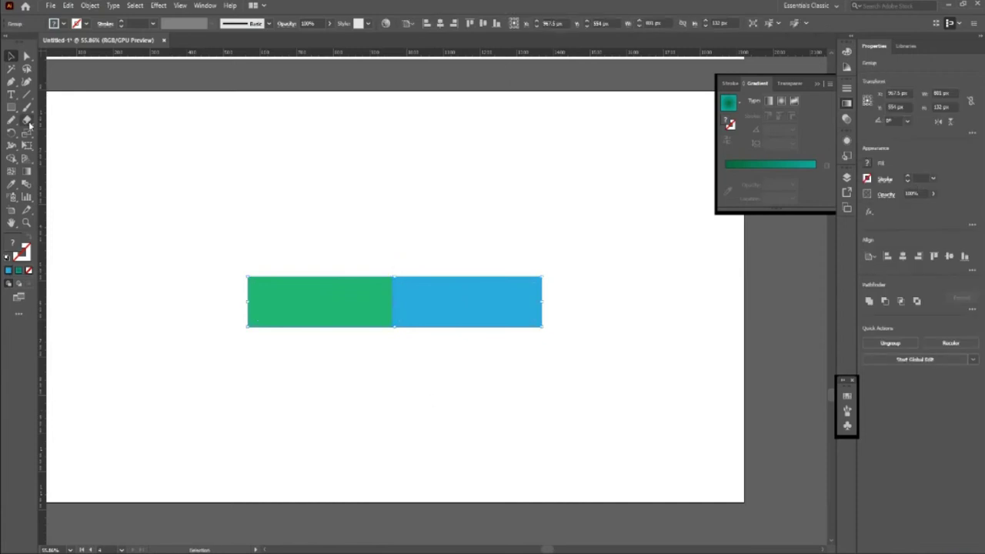
pyautogui.click(12, 132)
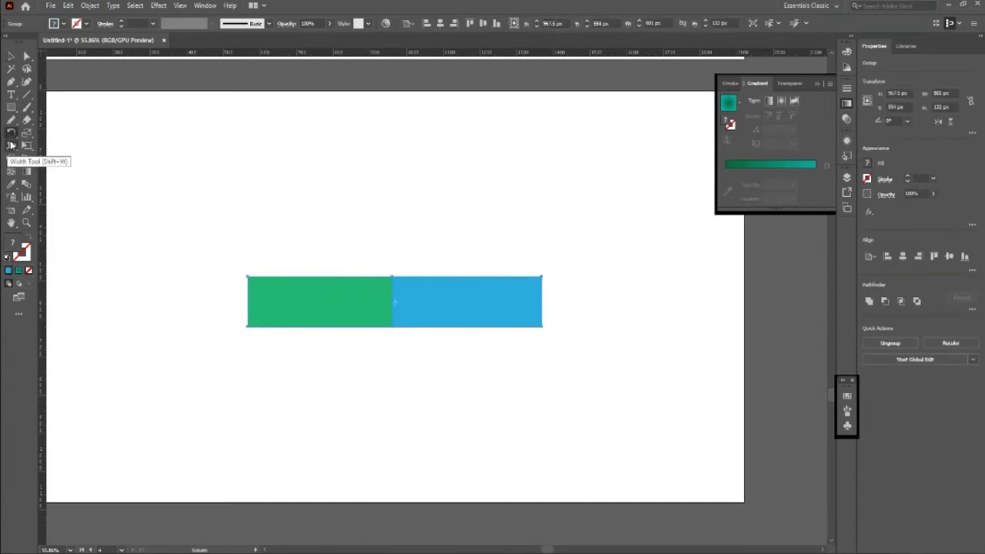
pyautogui.click(11, 132)
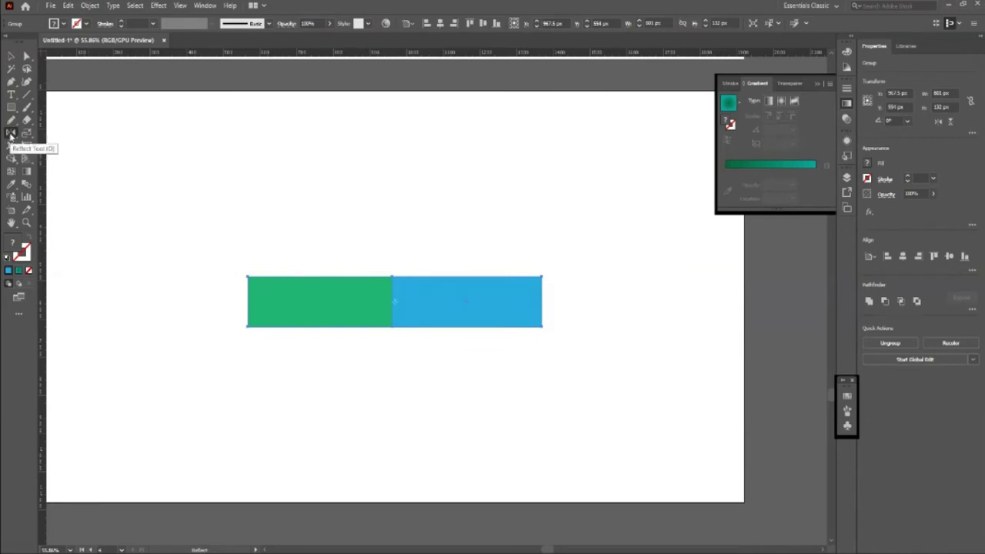
# - Try an angled mirrored copy of the bar at angle 2, then undo it
pyautogui.doubleClick(10, 134)
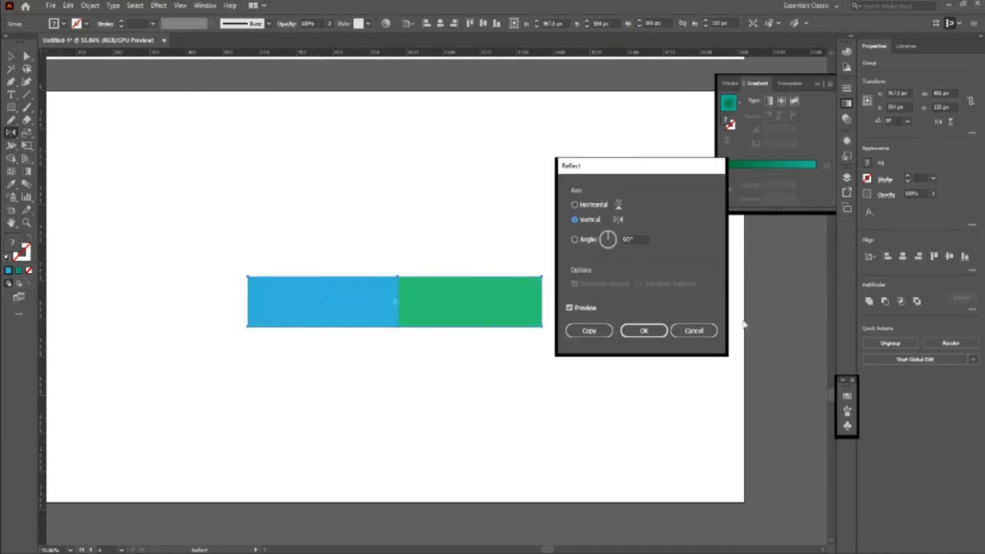
pyautogui.click(575, 204)
pyautogui.click(576, 220)
pyautogui.click(575, 206)
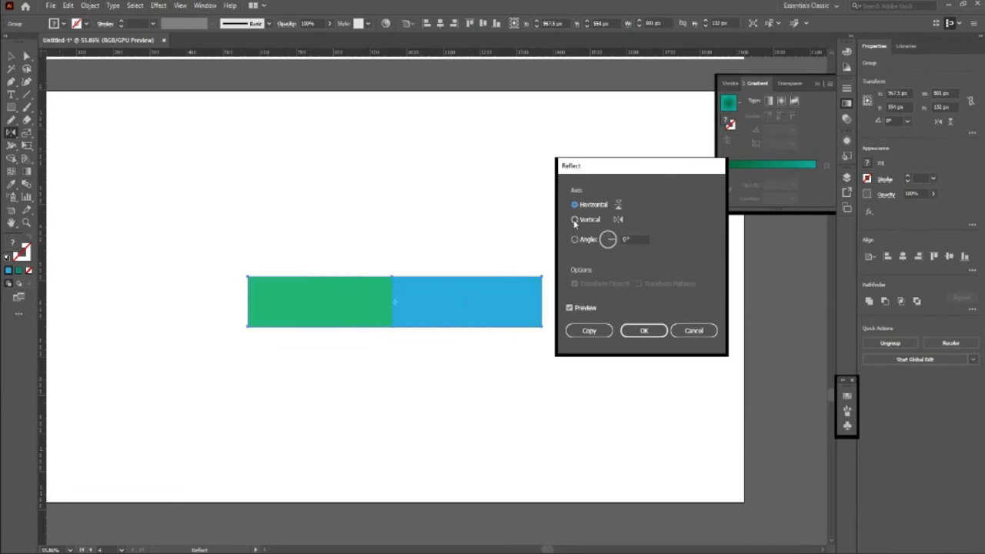
pyautogui.click(575, 205)
pyautogui.click(625, 237)
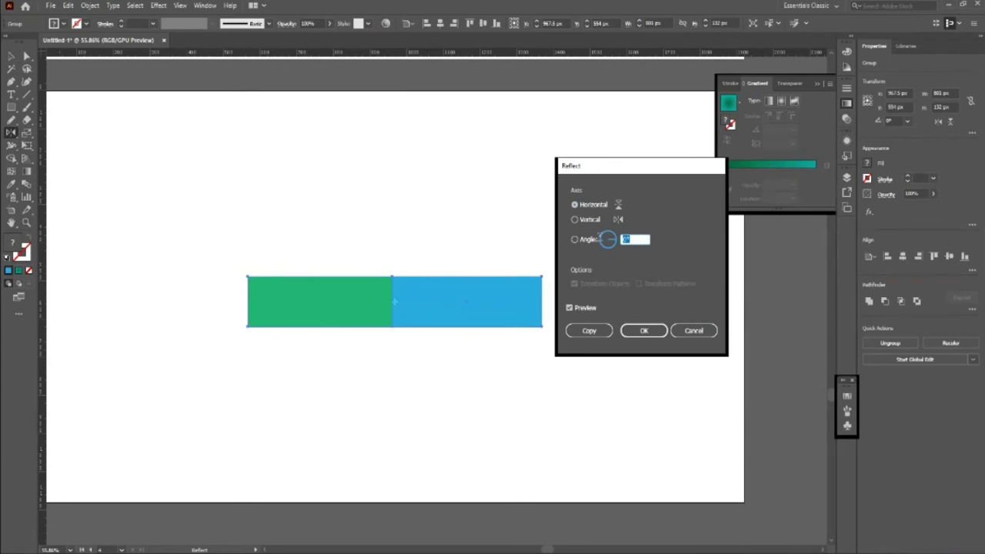
pyautogui.write('2')
pyautogui.click(595, 336)
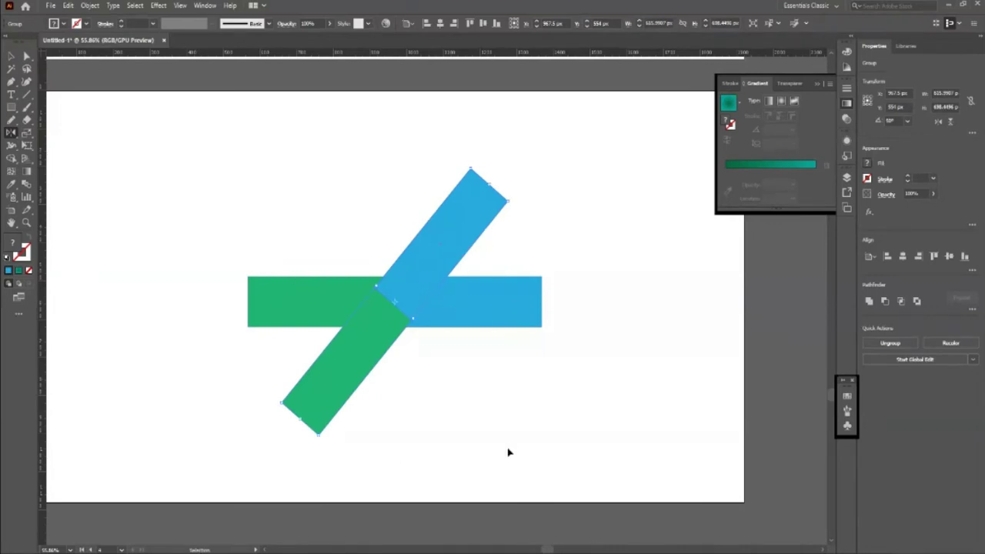
pyautogui.hotkey('ctrl', 'z')
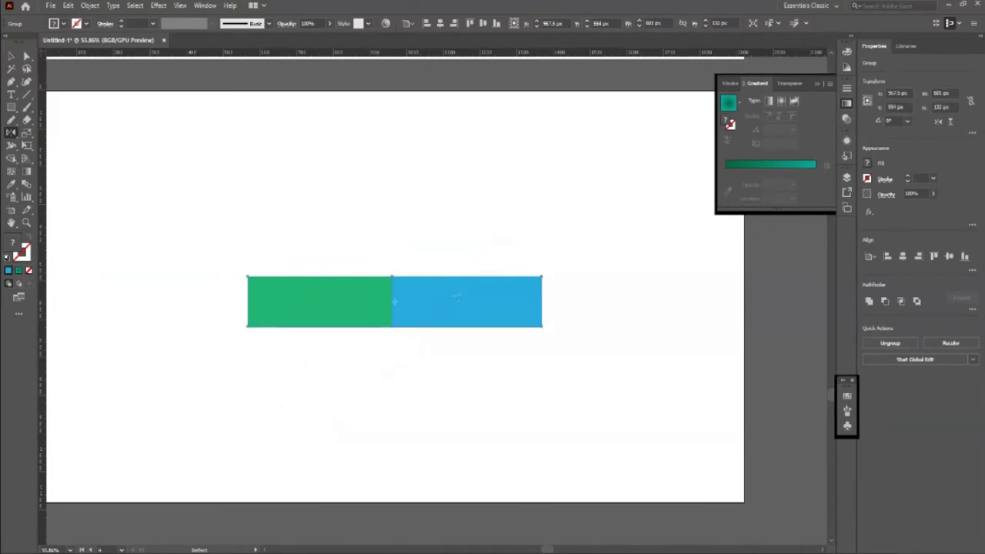
# - Mirror the bar across the horizontal axis from the Object menu's Reflect options
pyautogui.click(91, 5)
pyautogui.moveTo(109, 18)
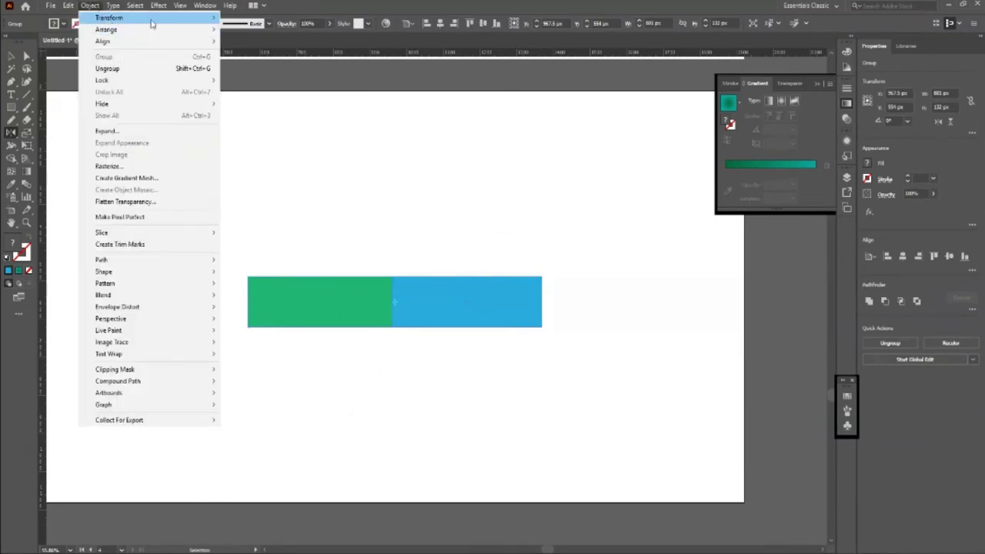
pyautogui.click(246, 57)
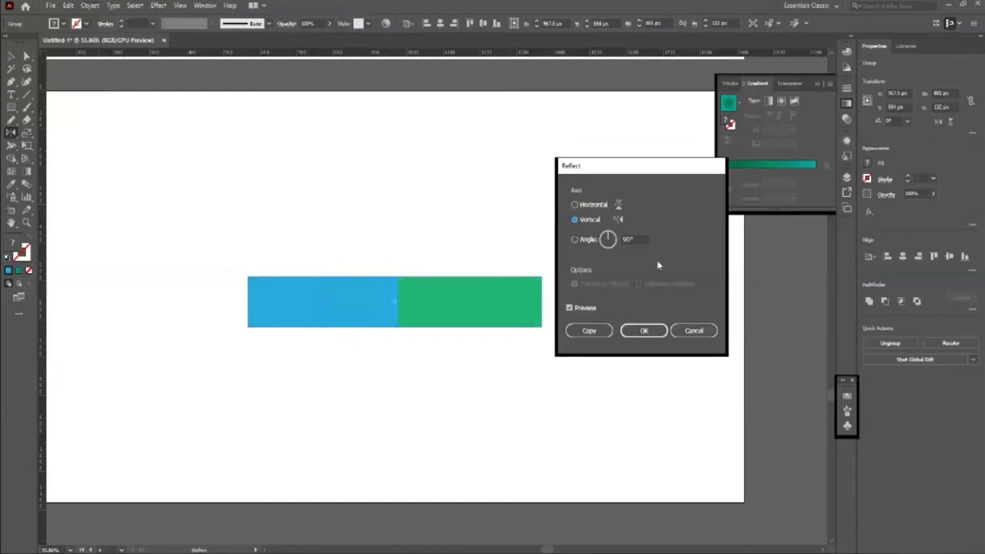
pyautogui.click(619, 205)
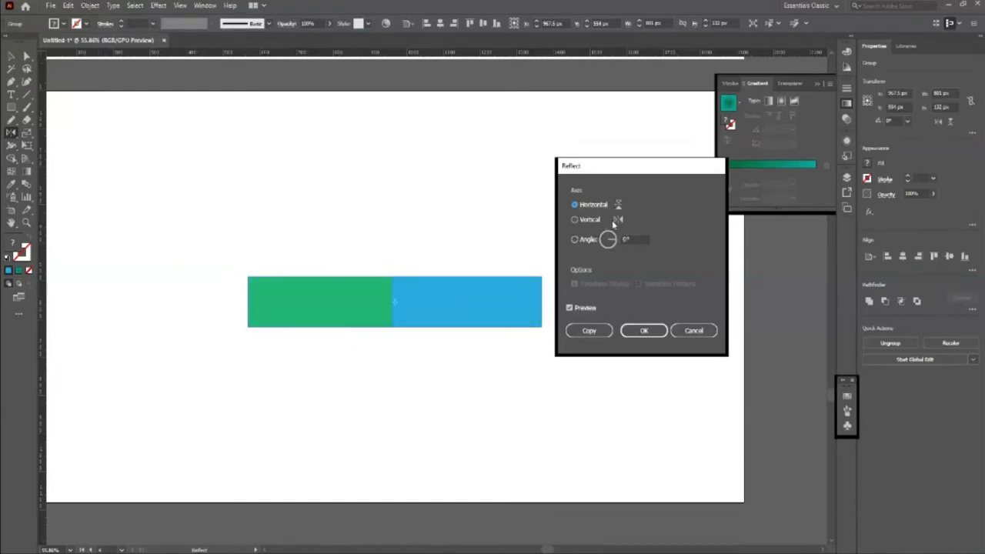
pyautogui.click(574, 220)
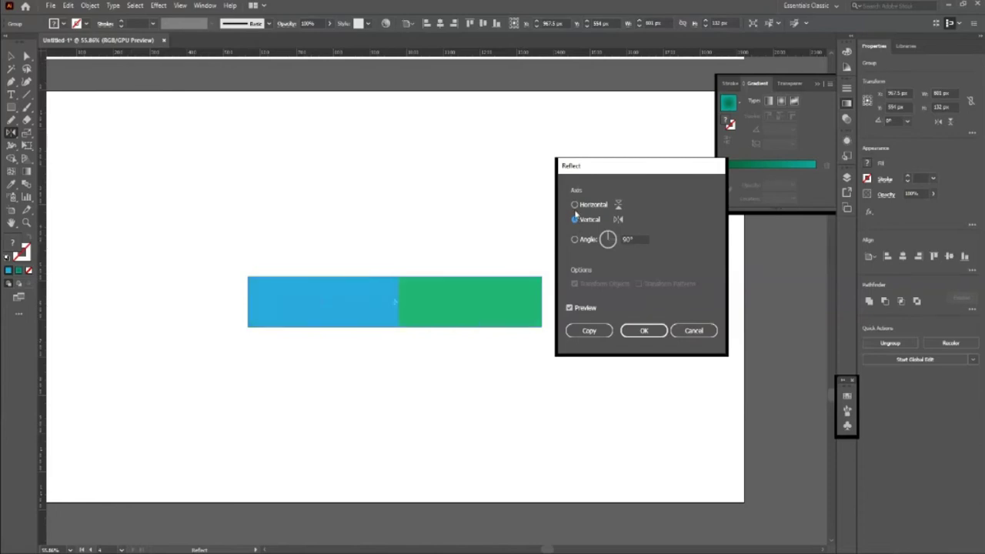
pyautogui.click(574, 219)
pyautogui.click(577, 205)
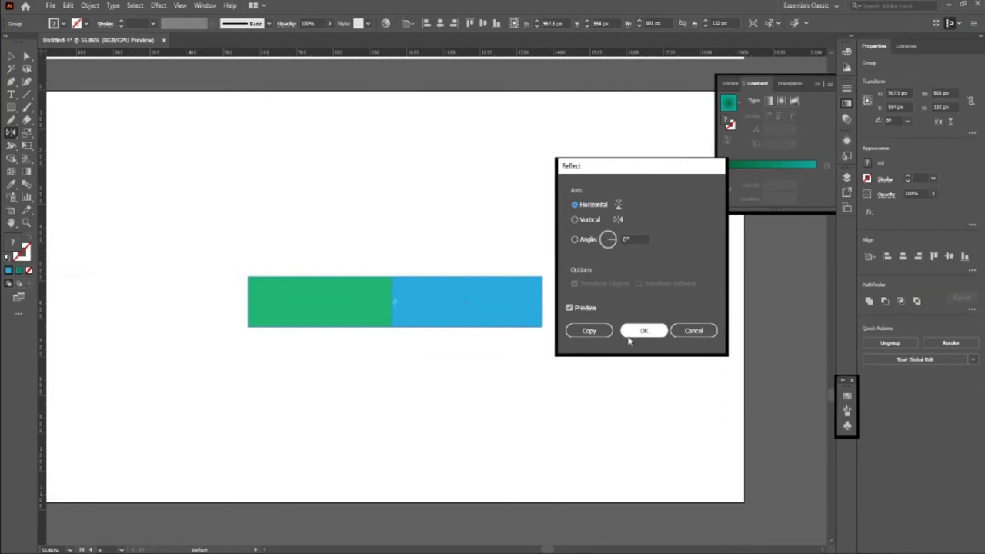
pyautogui.click(629, 341)
# - Make a vertical-axis mirrored copy of the bar and nudge it just above the original
pyautogui.click(11, 56)
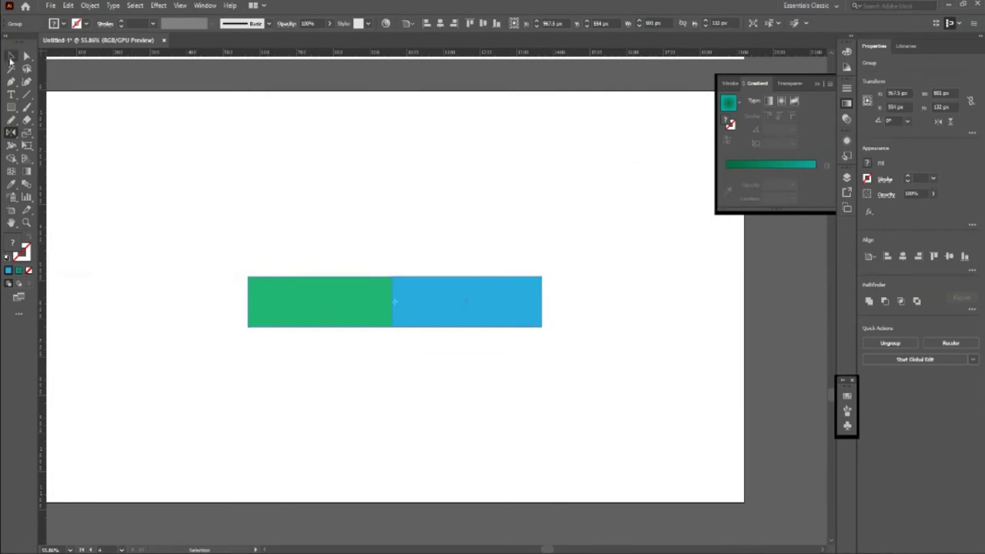
pyautogui.press('a')
pyautogui.press('v')
pyautogui.click(13, 133)
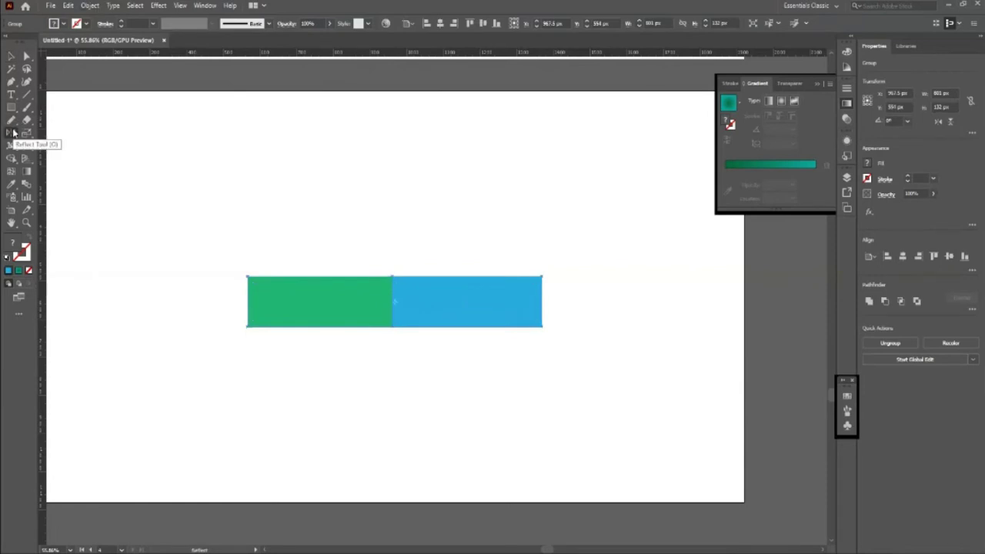
pyautogui.doubleClick(14, 133)
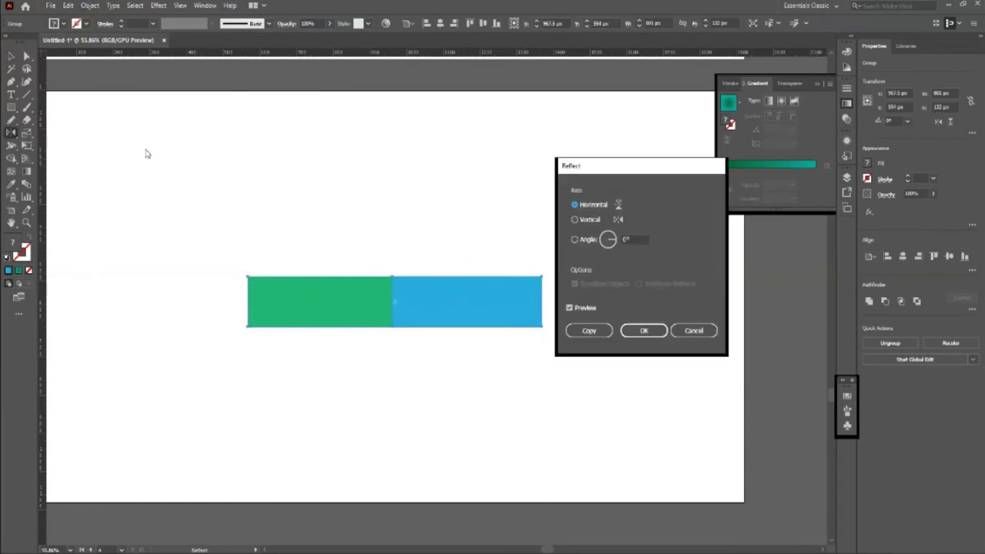
pyautogui.click(590, 222)
pyautogui.click(590, 330)
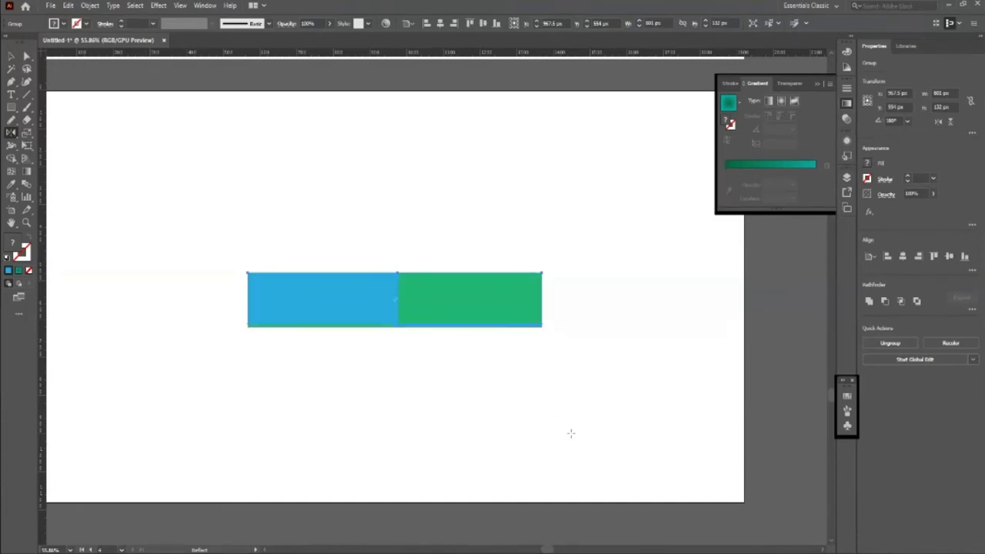
pyautogui.hotkey('shift', 'Up')
pyautogui.hotkey('shift', 'Up')
pyautogui.hotkey('shift', 'Up')
pyautogui.hotkey('shift', 'Up')
pyautogui.hotkey('shift', 'Up')
pyautogui.hotkey('shift', 'Up')
pyautogui.hotkey('shift', 'Up')
pyautogui.hotkey('shift', 'Up')
pyautogui.hotkey('shift', 'Up')
pyautogui.hotkey('shift', 'Down')
# - Preview the Reflect options on the lower bar pair, then cancel without mirroring
pyautogui.click(11, 55)
pyautogui.click(382, 312)
pyautogui.rightClick(436, 302)
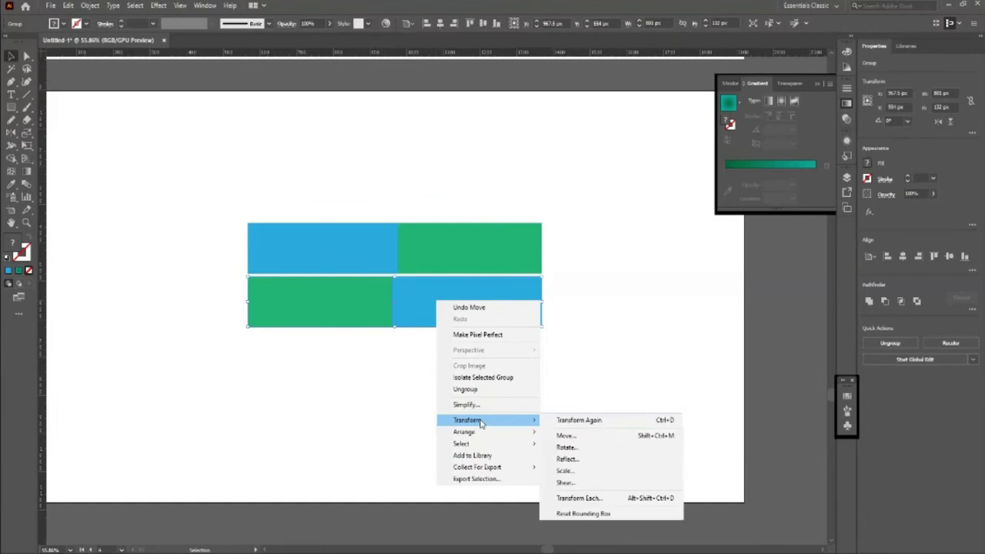
pyautogui.moveTo(467, 420)
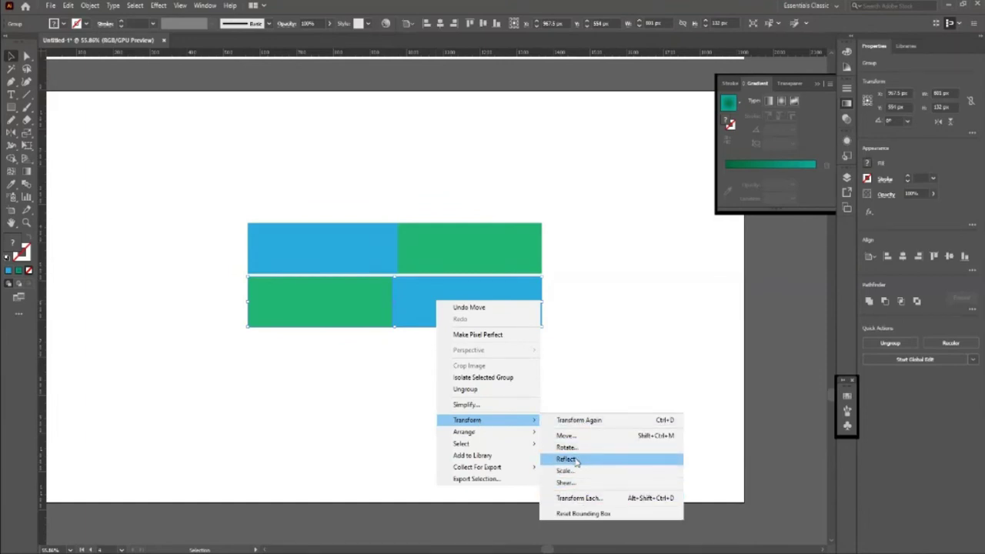
pyautogui.click(576, 459)
pyautogui.click(590, 205)
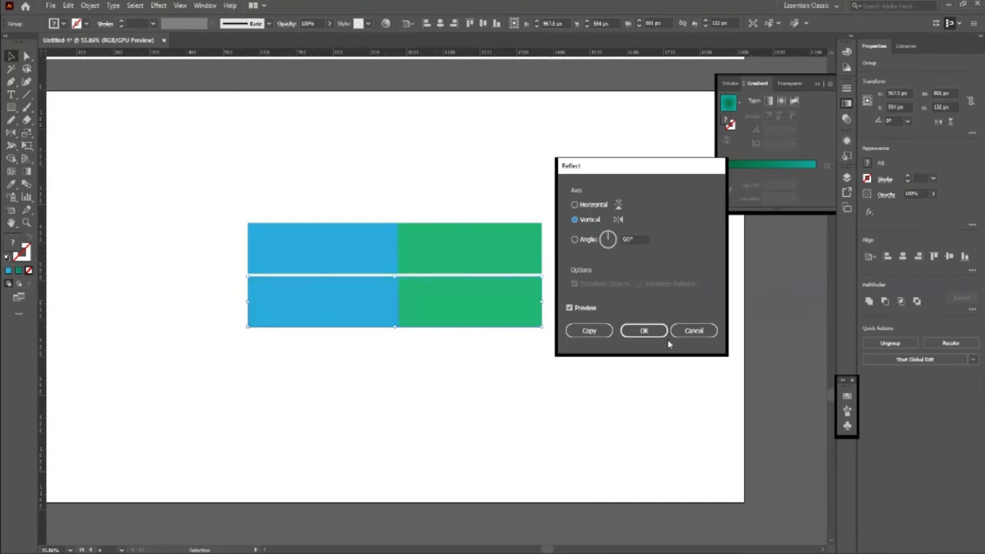
pyautogui.click(693, 332)
# - Select both bar pairs and scale them up proportionally
pyautogui.click(409, 376)
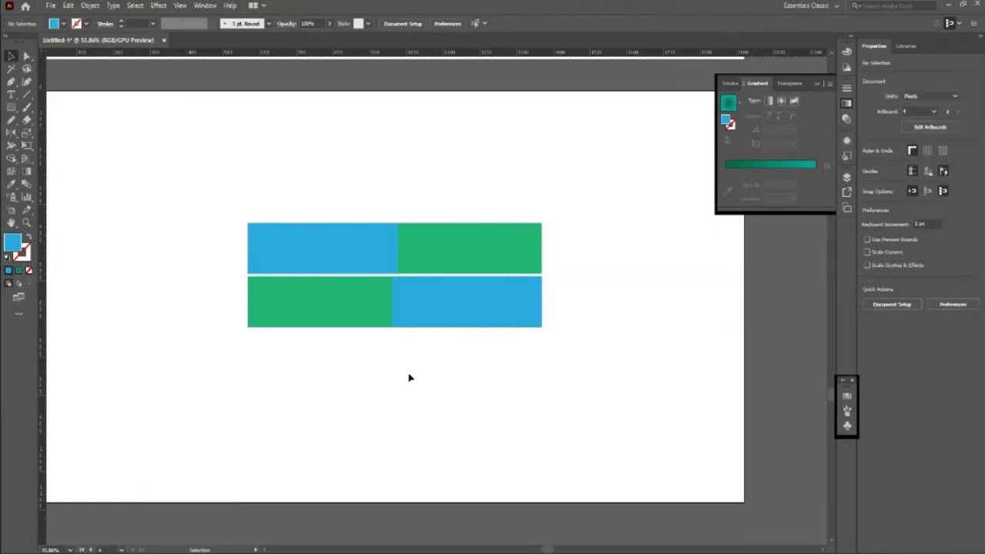
pyautogui.press('z')
pyautogui.scroll(1, 390, 398)
pyautogui.scroll(-1, 405, 397)
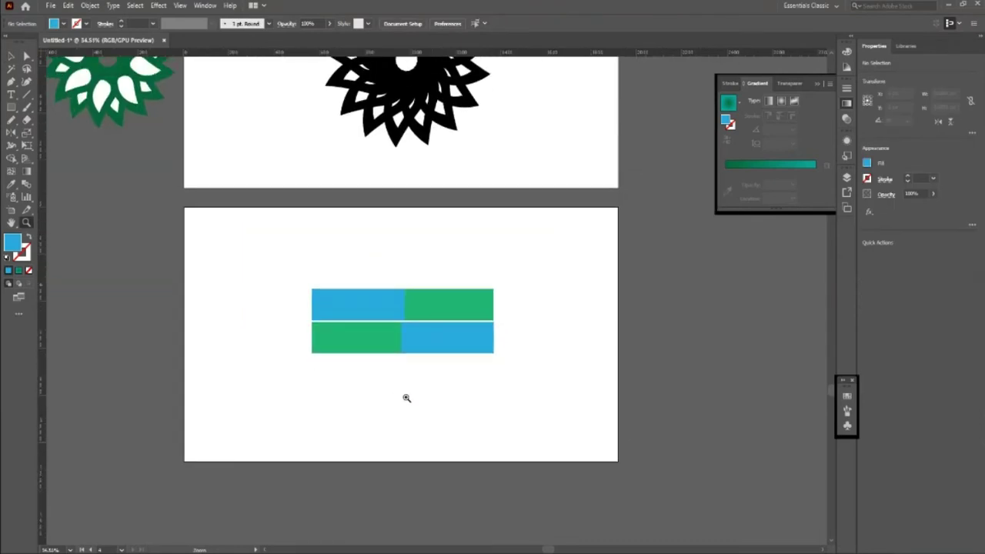
pyautogui.press('v')
pyautogui.click(491, 351)
pyautogui.moveTo(493, 353); pyautogui.dragTo(531, 367)
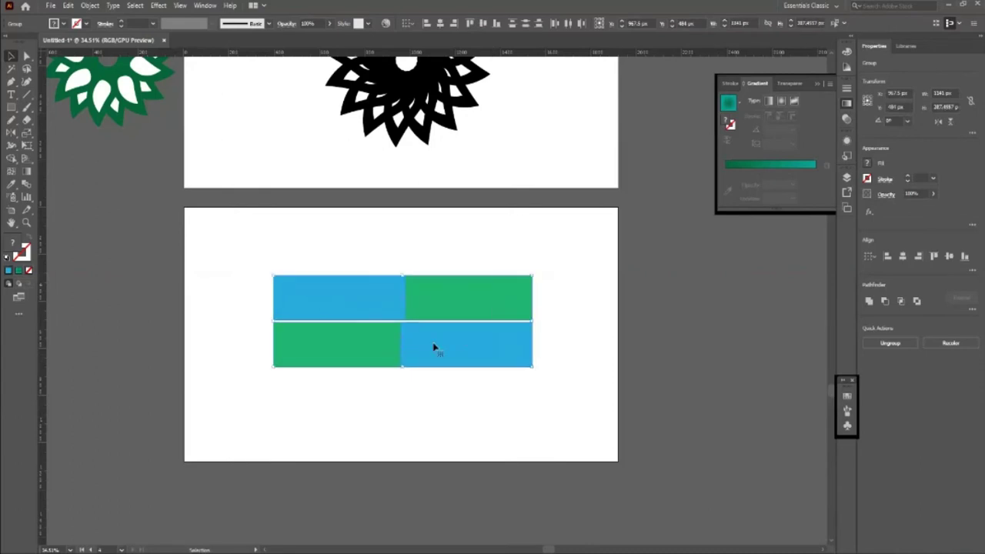
# - Centre the bars horizontally and vertically on the artboard, then deselect them
pyautogui.press('a')
pyautogui.press('v')
pyautogui.click(440, 23)
pyautogui.click(482, 22)
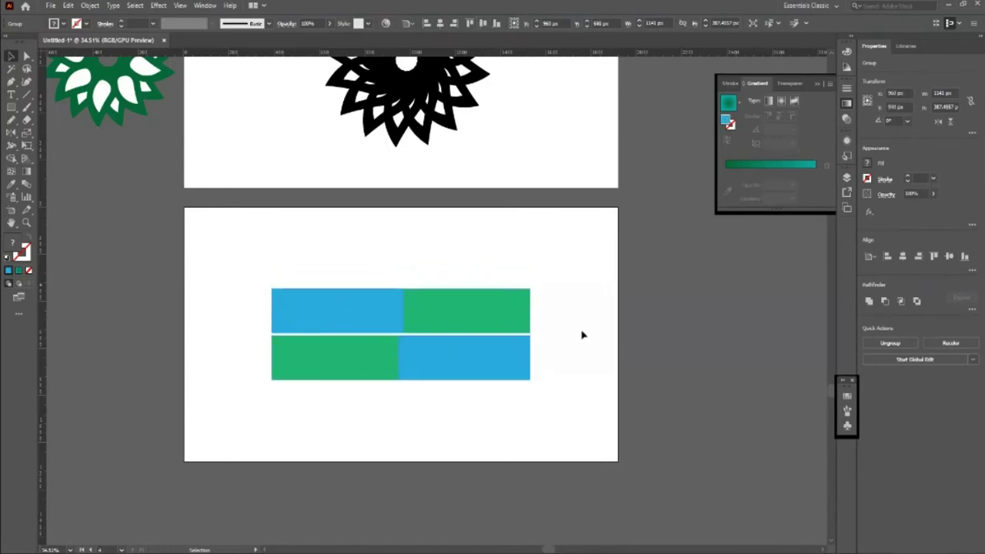
pyautogui.scroll(1, 582, 335)
pyautogui.scroll(1, 462, 292)
pyautogui.press('a')
pyautogui.click(387, 260)
# - Move the dotted circle onto the bottom artboard, shifting the two-tone bars aside
pyautogui.press('z')
pyautogui.moveTo(323, 272); pyautogui.dragTo(220, 287)
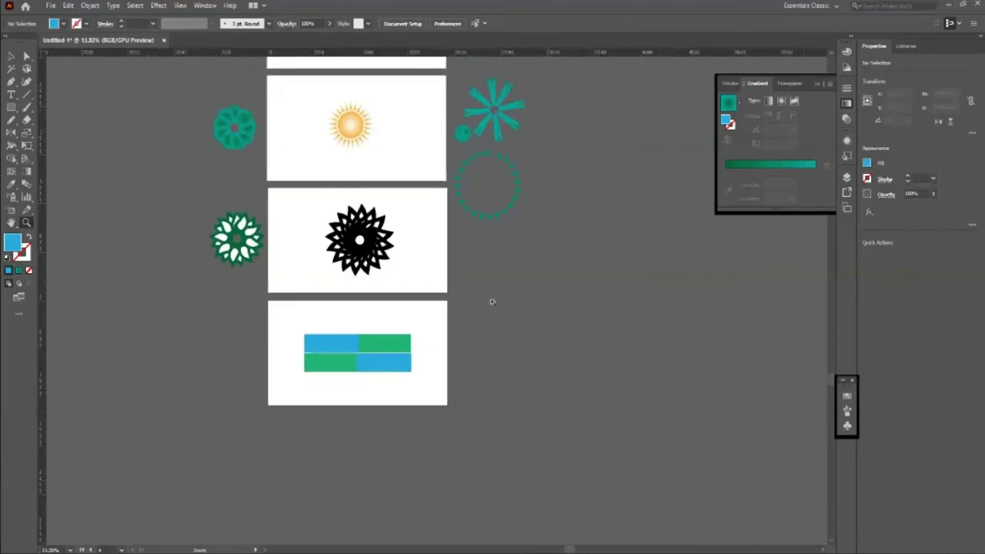
pyautogui.press('v')
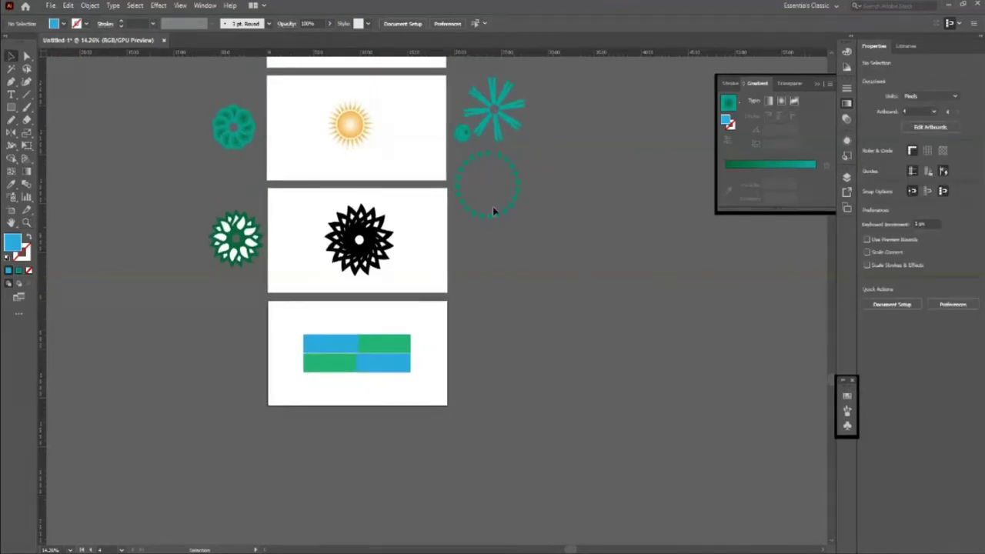
pyautogui.moveTo(511, 200)
pyautogui.mouseDown()
pyautogui.moveTo(442, 350)
pyautogui.moveTo(489, 387)
pyautogui.mouseUp()
pyautogui.moveTo(291, 330)
pyautogui.mouseDown()
pyautogui.moveTo(404, 373)
pyautogui.moveTo(242, 366)
pyautogui.mouseUp()
pyautogui.click(496, 370)
pyautogui.moveTo(475, 401); pyautogui.dragTo(377, 394)
pyautogui.scroll(2, 533, 475)
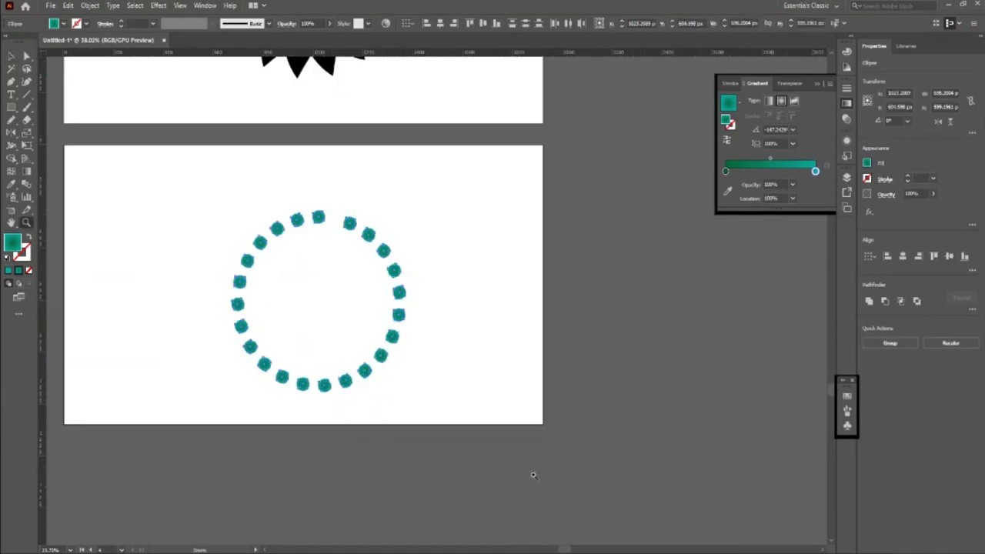
pyautogui.click(451, 356)
pyautogui.scroll(-2, 453, 346)
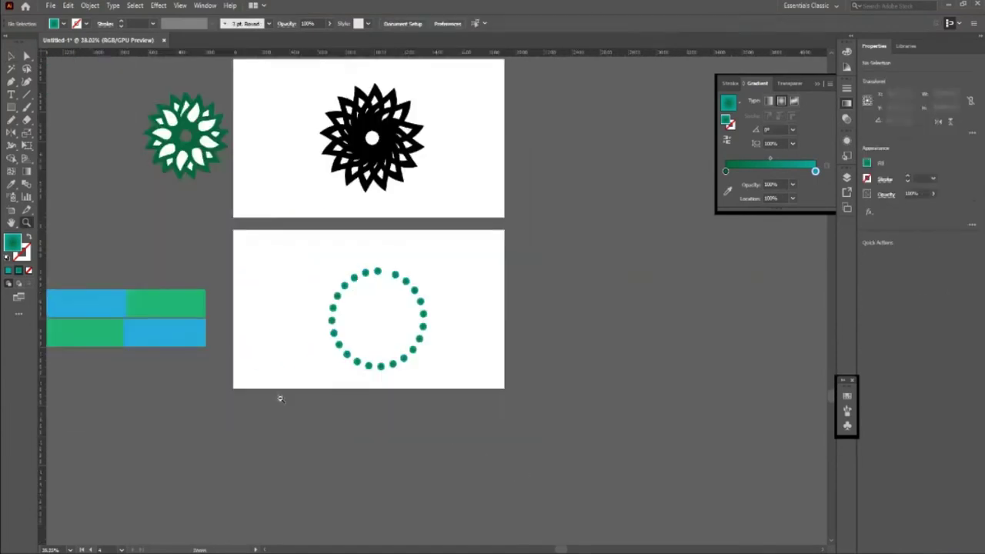
pyautogui.scroll(-2, 280, 399)
pyautogui.scroll(1, 367, 449)
pyautogui.scroll(3, 453, 460)
# - Group the right-half dots of the ring and fill them orange
pyautogui.press('v')
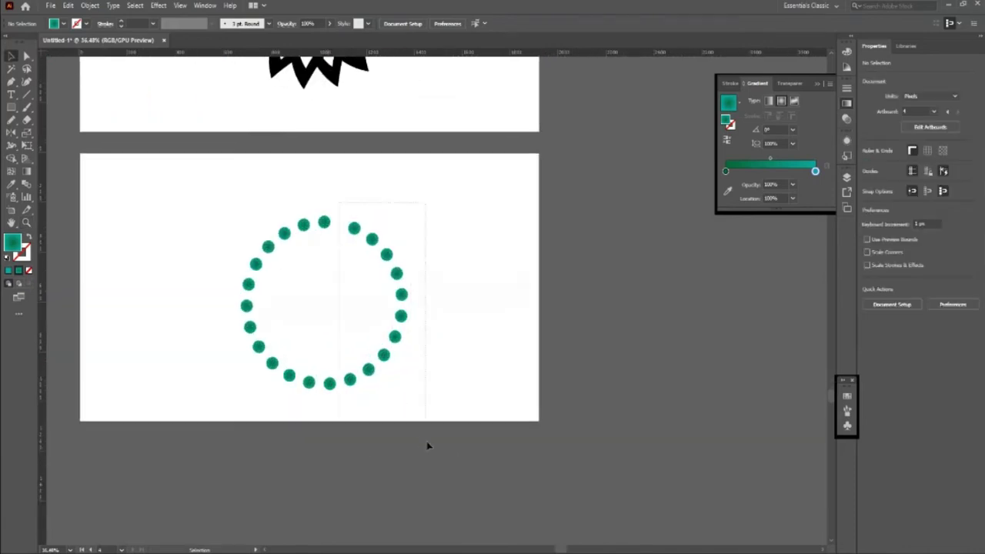
pyautogui.hotkey('ctrl', 'z')
pyautogui.hotkey('ctrl', 'g')
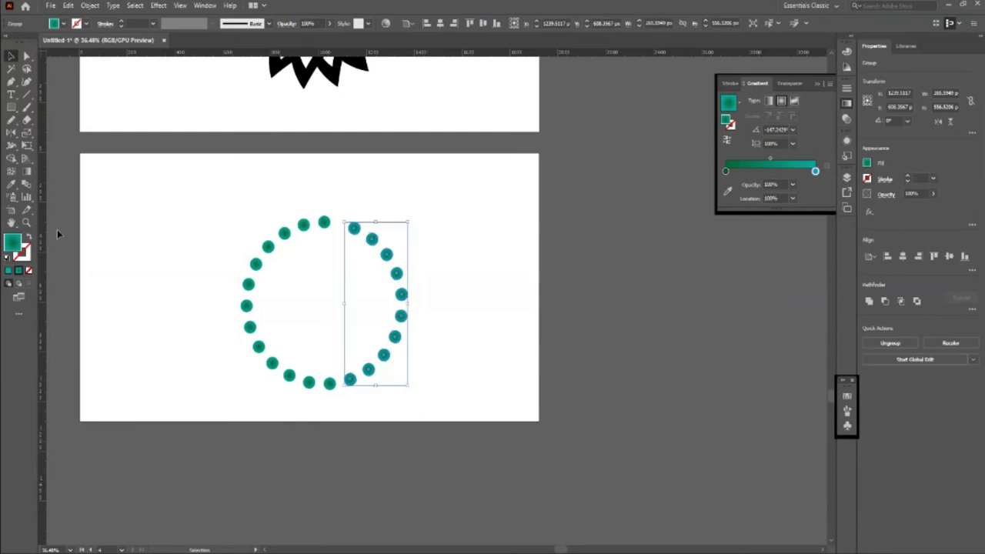
pyautogui.click(63, 24)
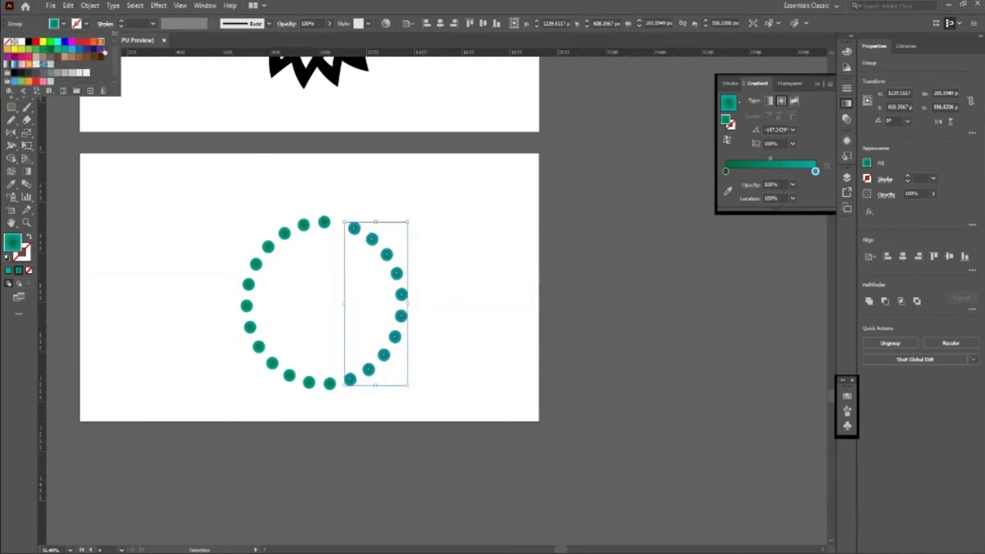
pyautogui.click(102, 46)
# - Group every dot in the ring together and nudge the ring up and left
pyautogui.click(247, 285)
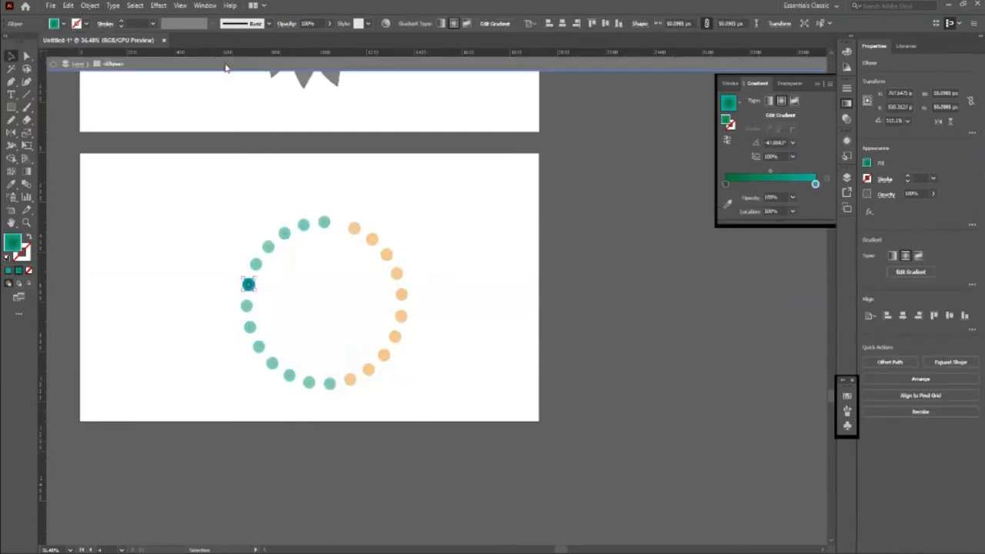
pyautogui.press('a')
pyautogui.moveTo(172, 173); pyautogui.dragTo(479, 464)
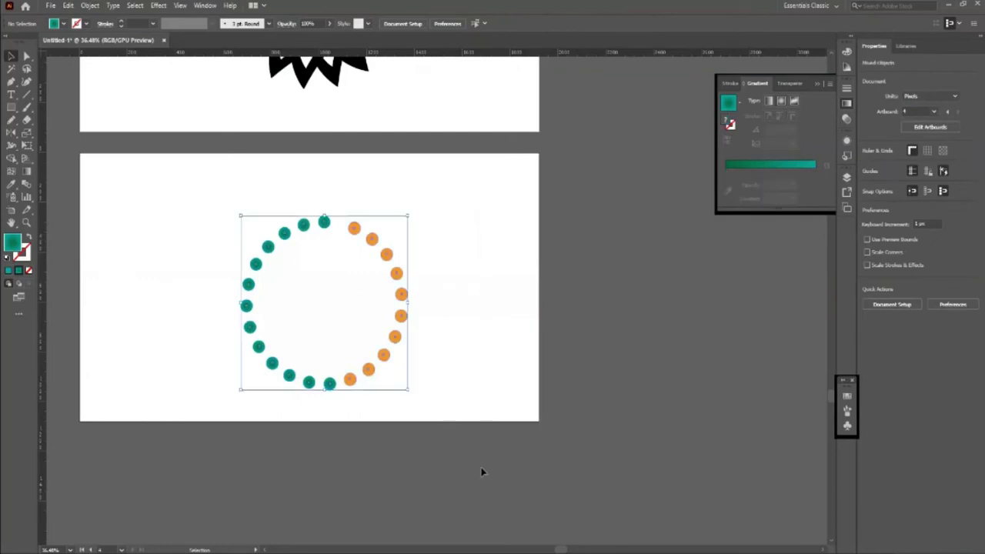
pyautogui.hotkey('ctrl', 'g')
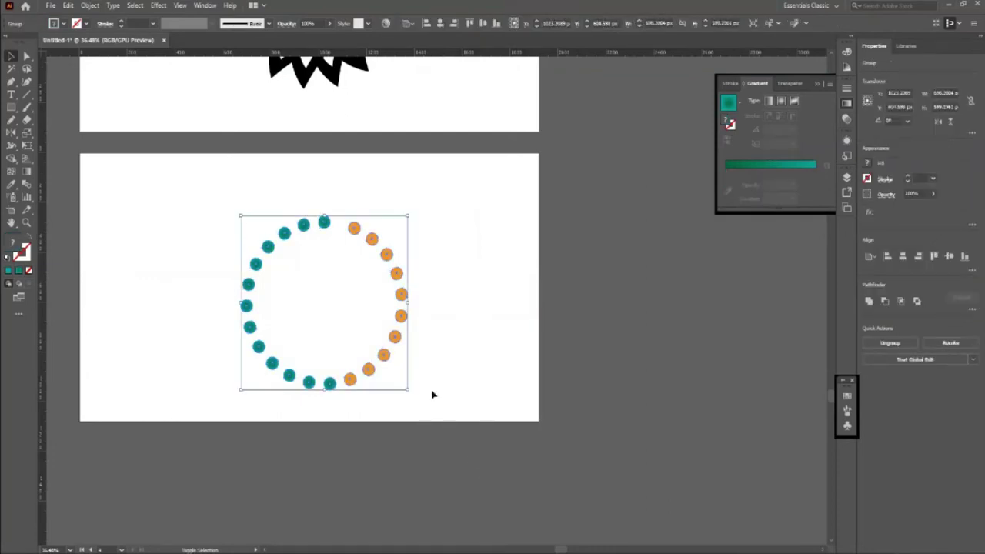
pyautogui.hotkey('shift', 'Up')
pyautogui.hotkey('shift', 'Up')
pyautogui.hotkey('shift', 'Up')
pyautogui.hotkey('shift', 'Up')
pyautogui.hotkey('shift', 'Up')
pyautogui.hotkey('shift', 'Up')
pyautogui.hotkey('shift', 'Left')
pyautogui.hotkey('shift', 'Left')
pyautogui.hotkey('shift', 'Left')
pyautogui.hotkey('shift', 'Left')
pyautogui.hotkey('shift', 'Left')
pyautogui.hotkey('shift', 'Left')
pyautogui.hotkey('shift', 'Left')
pyautogui.hotkey('shift', 'Up')
# - Make a vertical-axis mirrored copy of the dot-ring group
pyautogui.press('a')
pyautogui.press('v')
pyautogui.rightClick(325, 286)
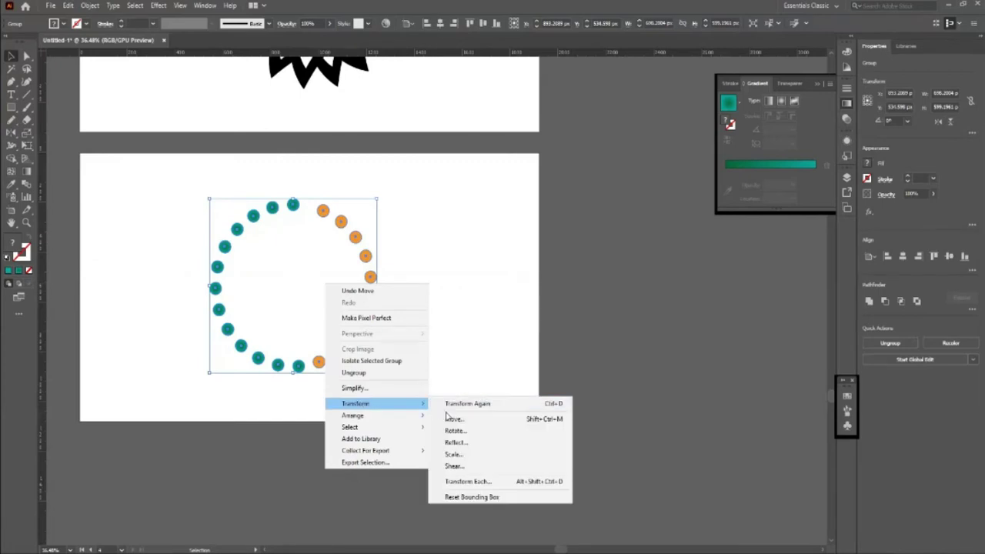
pyautogui.click(459, 451)
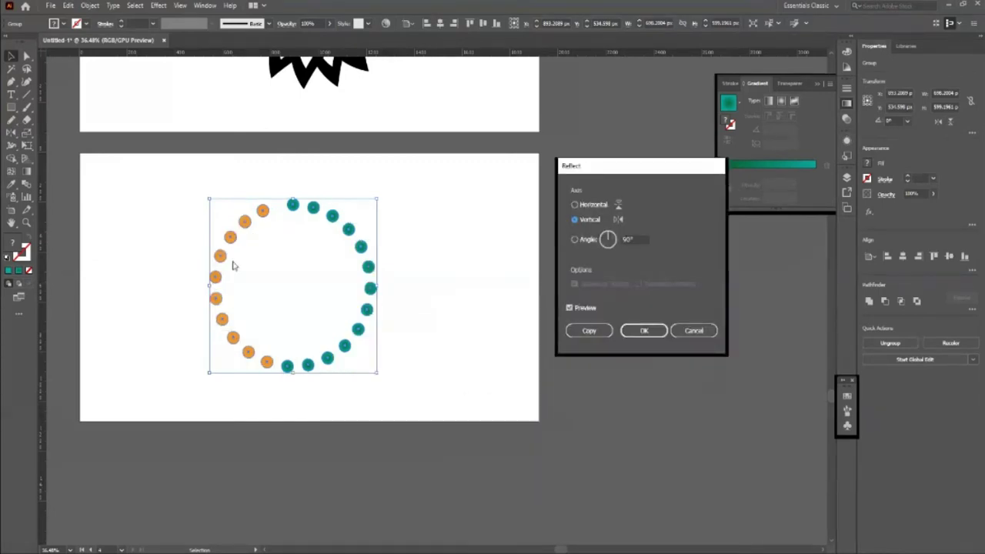
pyautogui.click(574, 205)
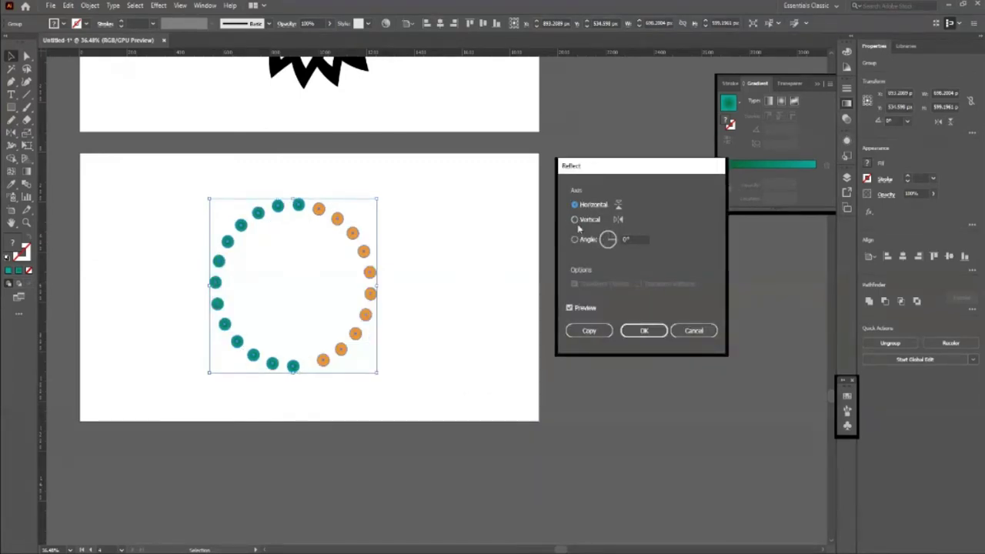
pyautogui.click(574, 219)
pyautogui.click(590, 331)
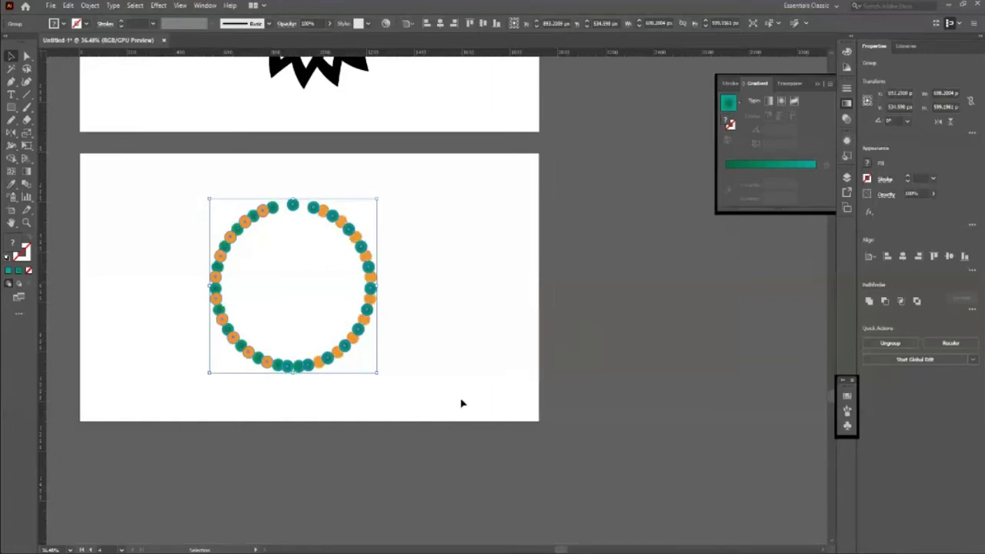
# - Nudge the copy beside the original, then shift both rings slightly left together
pyautogui.hotkey('shift', 'Right')
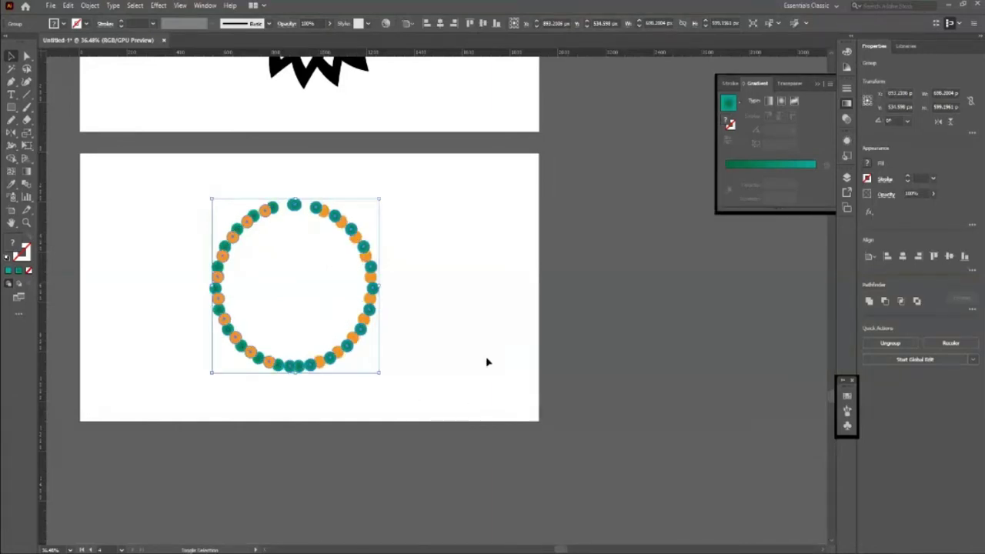
pyautogui.hotkey('shift', 'Right')
pyautogui.hotkey('shift', 'Right')
pyautogui.hotkey('shift', 'Right')
pyautogui.hotkey('shift', 'Right')
pyautogui.hotkey('shift', 'Right')
pyautogui.hotkey('shift', 'Right')
pyautogui.hotkey('shift', 'Right')
pyautogui.hotkey('shift', 'Right')
pyautogui.hotkey('shift', 'Right')
pyautogui.hotkey('shift', 'Right')
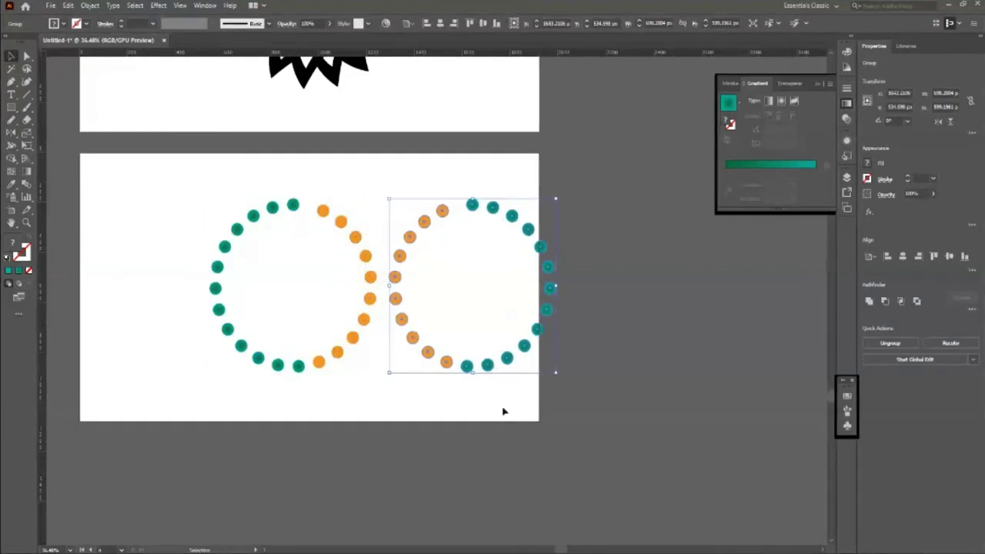
pyautogui.click(418, 403)
pyautogui.moveTo(160, 194); pyautogui.dragTo(553, 407)
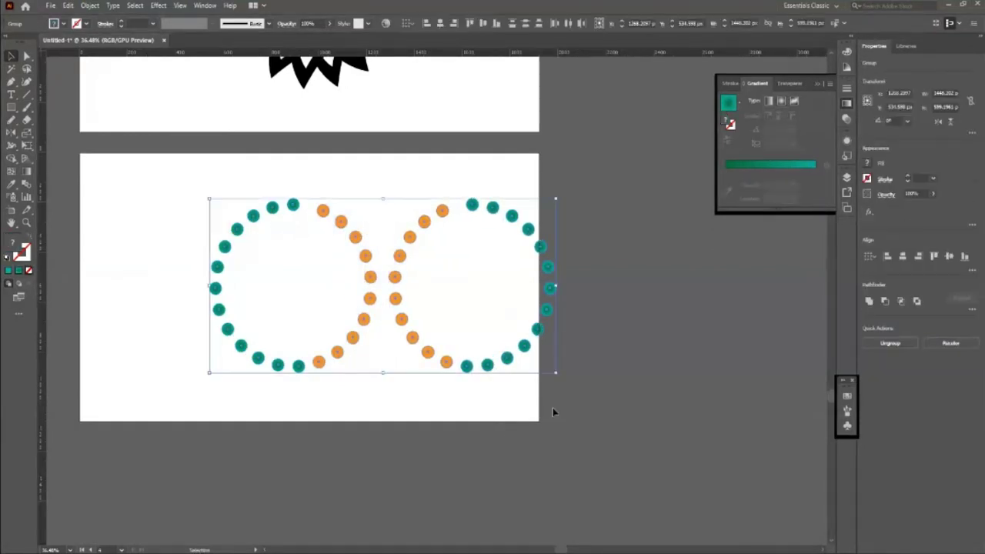
pyautogui.hotkey('shift', 'Left')
pyautogui.hotkey('shift', 'Left')
pyautogui.hotkey('shift', 'Left')
pyautogui.hotkey('shift', 'Left')
pyautogui.hotkey('shift', 'Left')
pyautogui.hotkey('shift', 'Left')
pyautogui.hotkey('shift', 'Left')
pyautogui.hotkey('shift', 'Left')
pyautogui.hotkey('shift', 'Left')
pyautogui.hotkey('shift', 'Left')
pyautogui.hotkey('shift', 'Left')
pyautogui.click(553, 412)
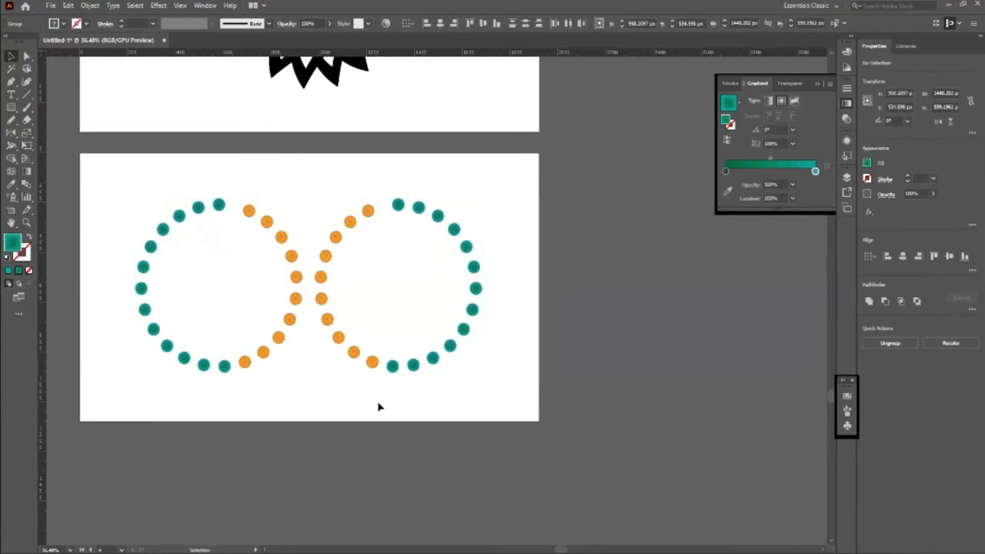
pyautogui.press('z')
pyautogui.keyDown('alt'); pyautogui.click(414, 377); pyautogui.keyUp('alt')
pyautogui.scroll(2, 334, 396)
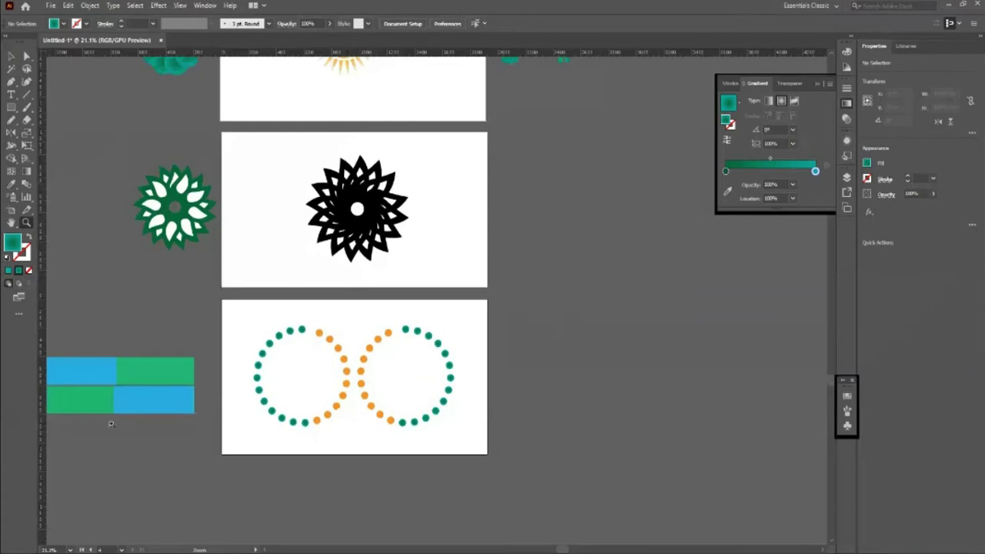
pyautogui.scroll(2, 263, 289)
pyautogui.keyDown('alt'); pyautogui.click(263, 290); pyautogui.keyUp('alt')
pyautogui.scroll(2, 470, 305)
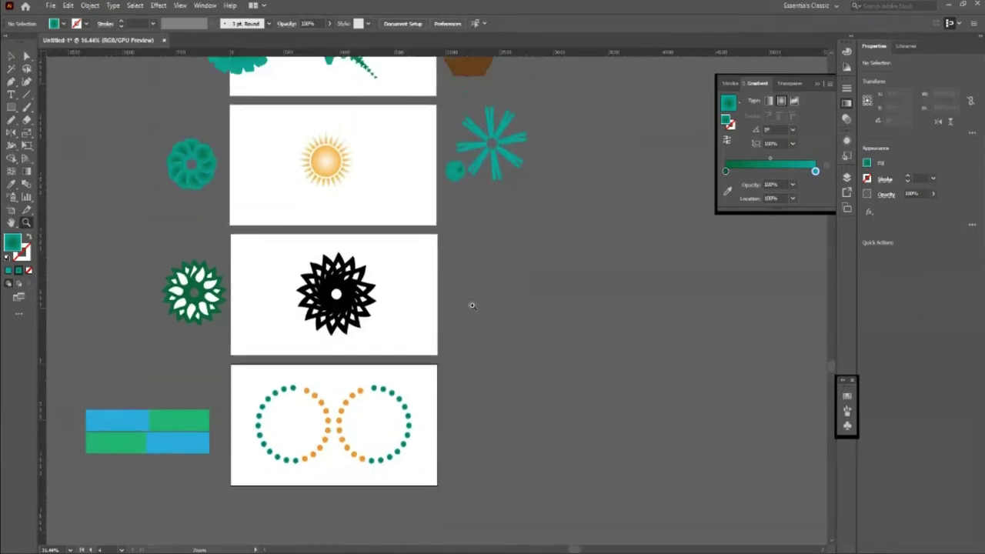
pyautogui.scroll(2, 393, 322)
pyautogui.scroll(1, 427, 323)
pyautogui.scroll(1, 426, 323)
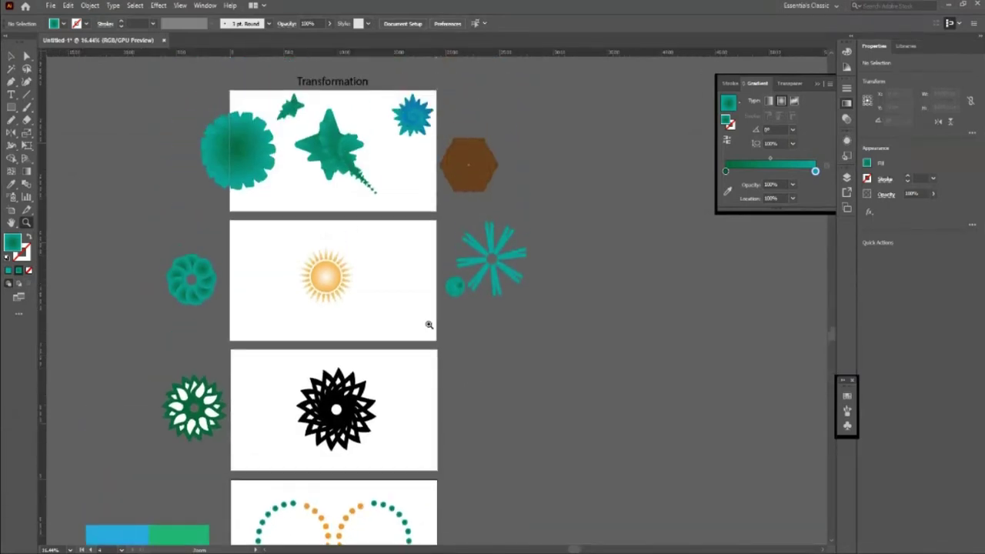
pyautogui.scroll(-4, 426, 319)
pyautogui.scroll(-2, 339, 380)
pyautogui.click(160, 371)
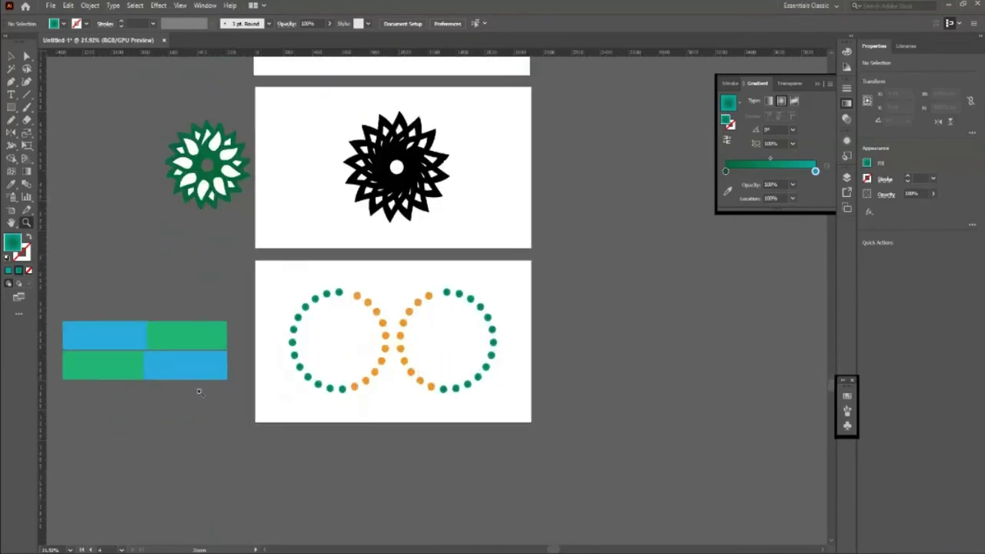
pyautogui.click(512, 426)
pyautogui.scroll(-2, 331, 422)
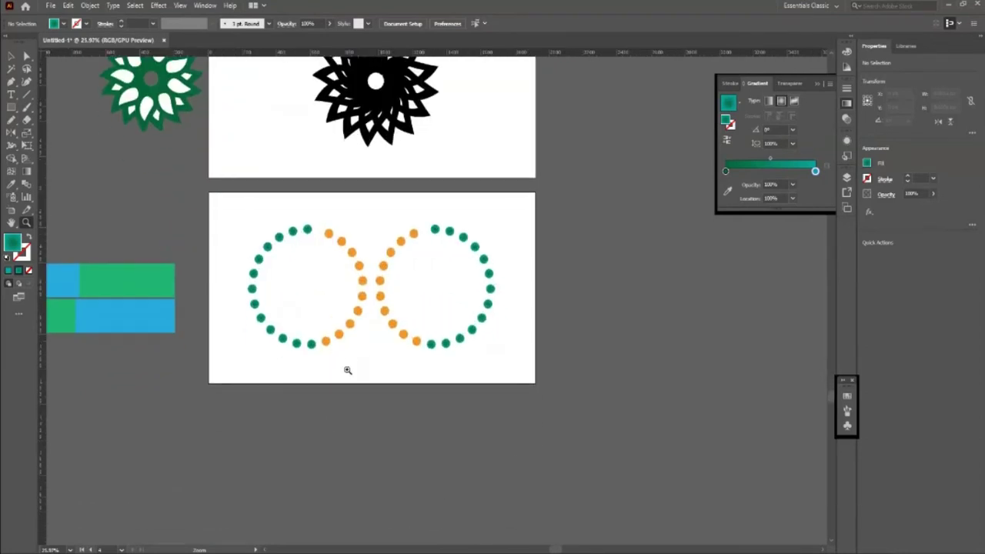
pyautogui.click(345, 369)
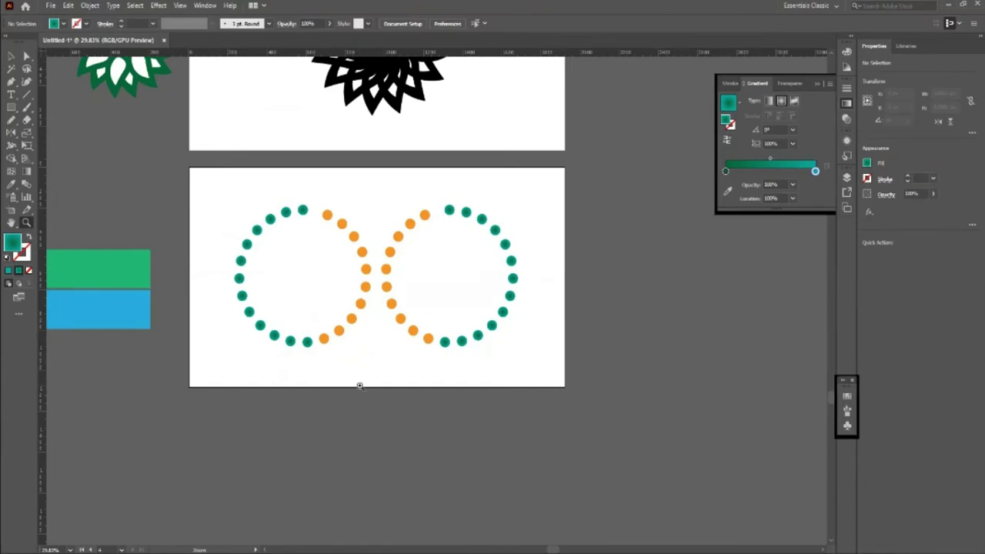
pyautogui.click(90, 5)
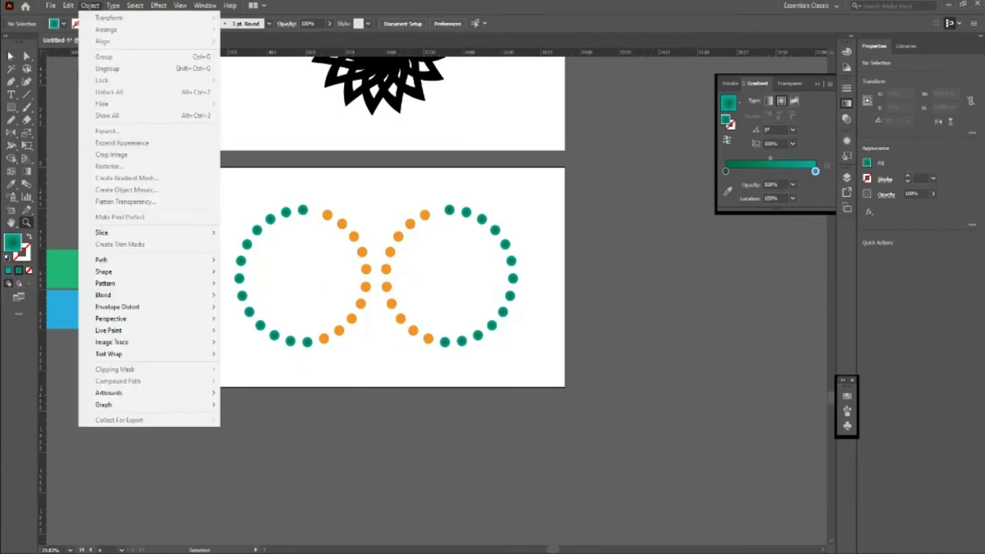
pyautogui.click(352, 231)
pyautogui.click(326, 214)
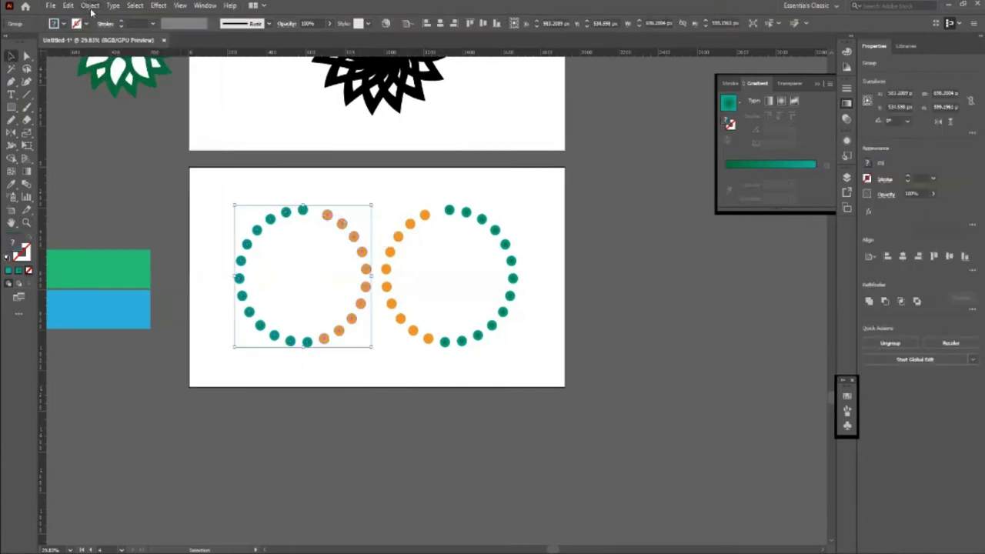
pyautogui.click(90, 8)
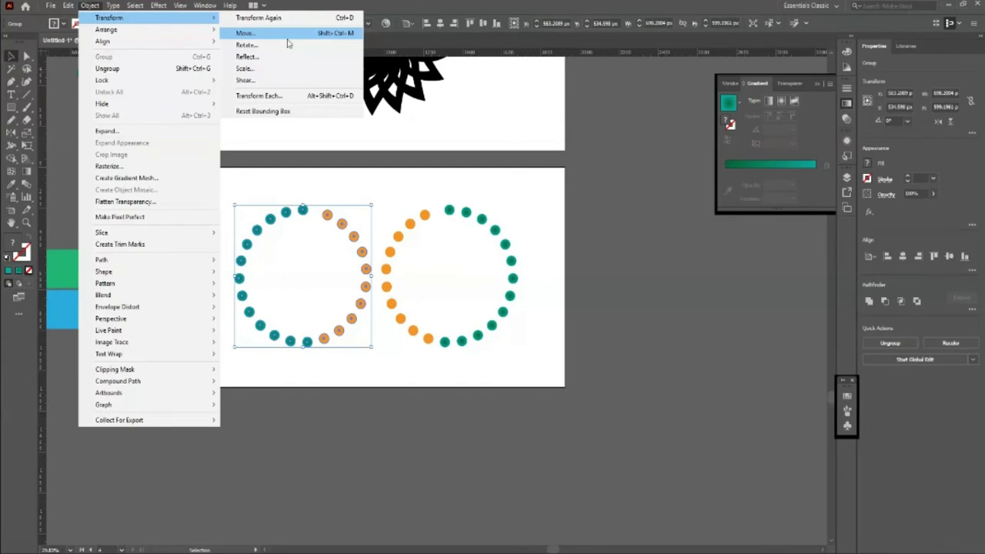
pyautogui.click(285, 35)
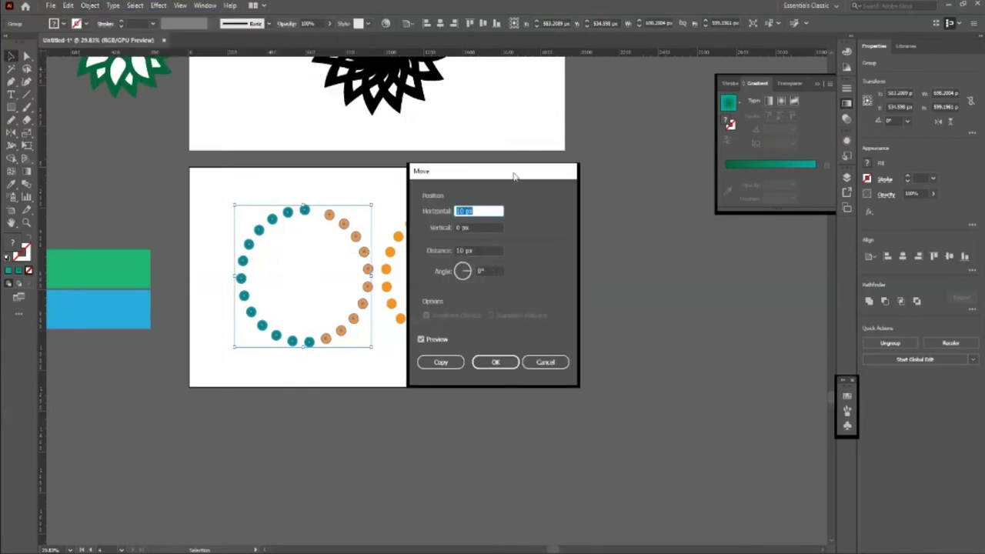
pyautogui.moveTo(514, 176); pyautogui.dragTo(664, 148)
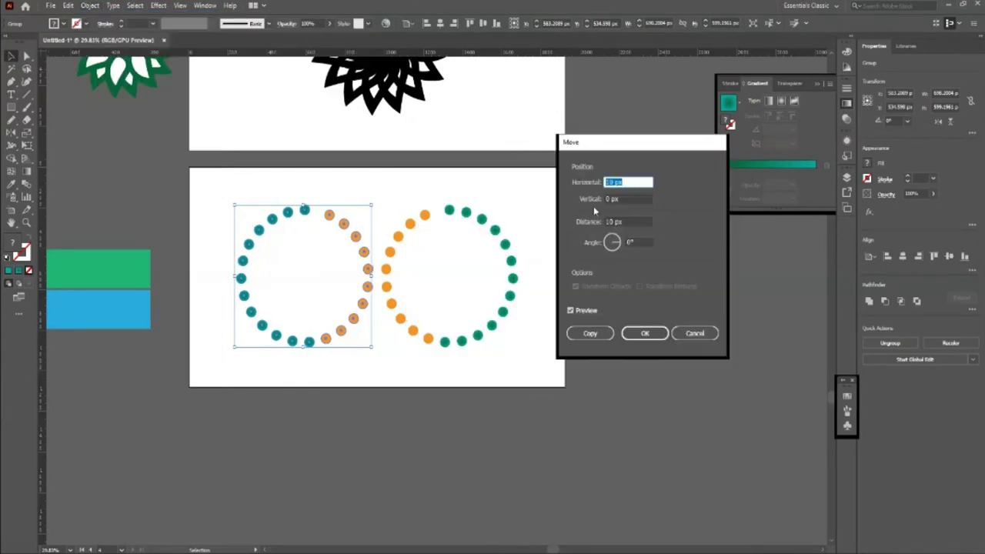
pyautogui.write('4')
pyautogui.click(585, 337)
pyautogui.hotkey('ctrl', 'd')
pyautogui.hotkey('ctrl', 'd')
pyautogui.hotkey('ctrl', 'd')
pyautogui.hotkey('ctrl', 'd')
pyautogui.hotkey('ctrl', 'd')
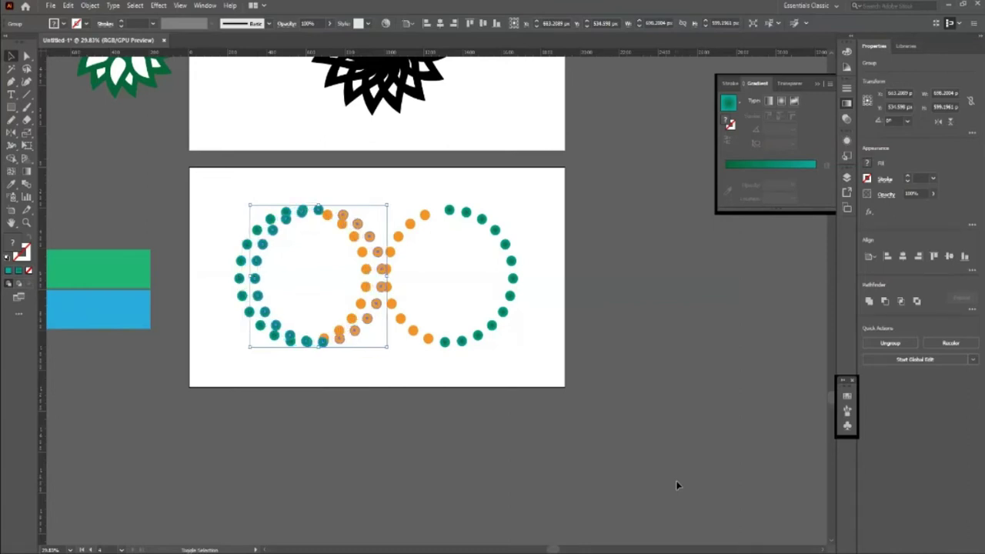
pyautogui.hotkey('ctrl', 'z')
pyautogui.hotkey('ctrl', 'z')
pyautogui.hotkey('ctrl', 'z')
pyautogui.hotkey('ctrl', 'z')
pyautogui.hotkey('ctrl', 'z')
pyautogui.hotkey('ctrl', 'z')
pyautogui.hotkey('ctrl', 'shift', 'a')
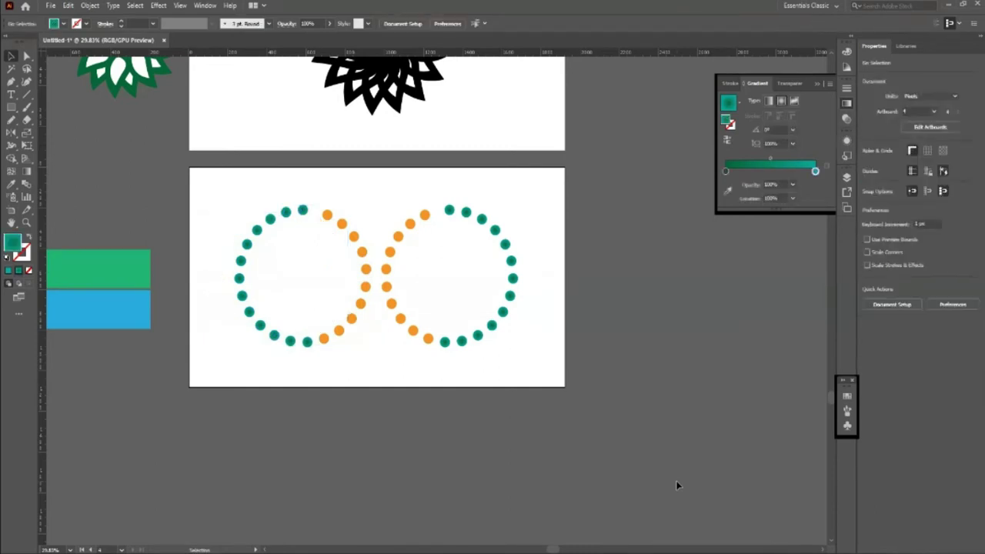
# - Copy the right dot ring with a 20 px horizontal and 10 px vertical move offset
pyautogui.click(443, 341)
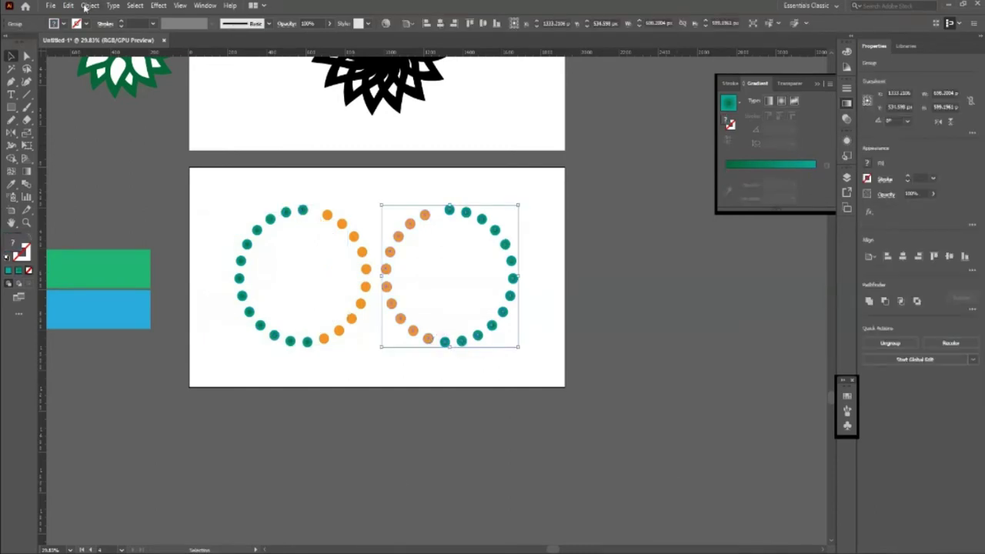
pyautogui.click(88, 7)
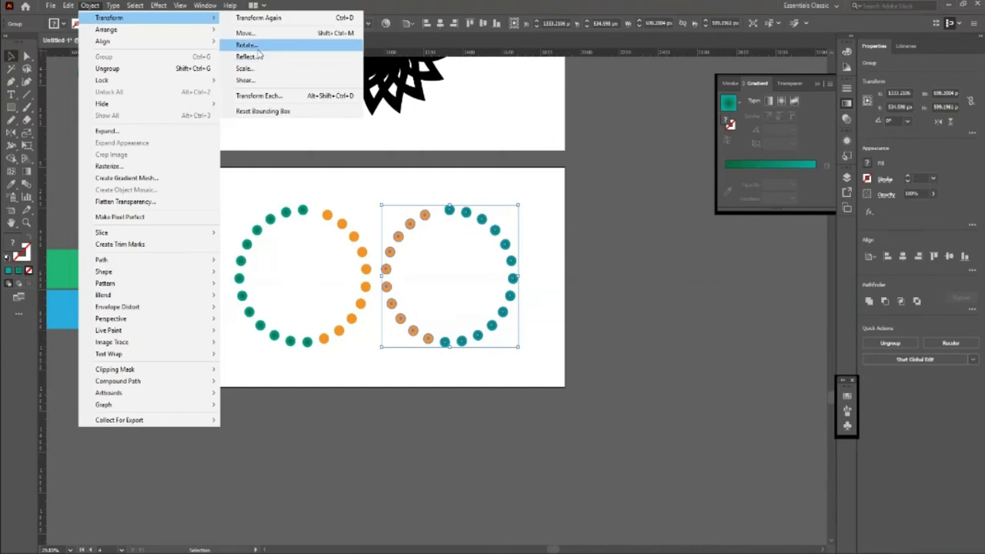
pyautogui.click(247, 34)
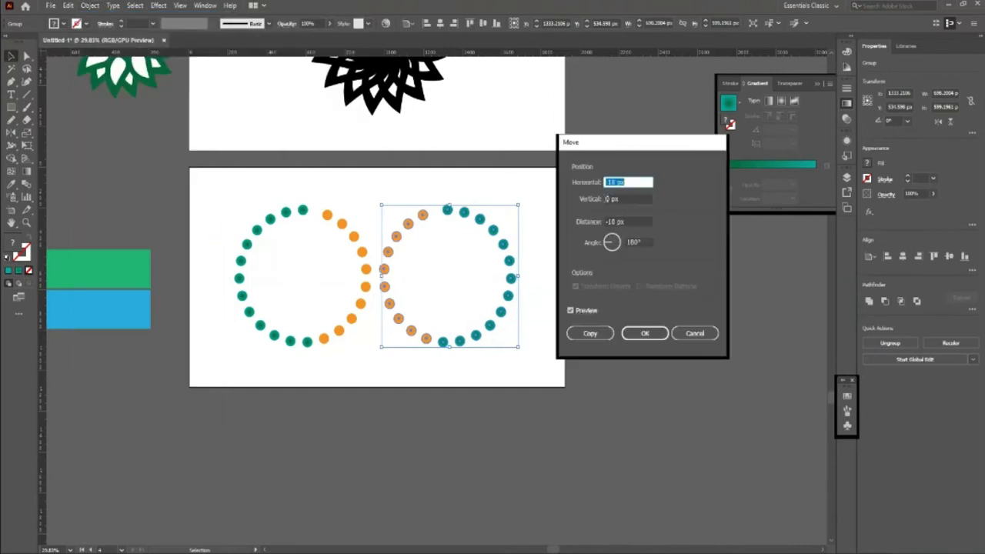
pyautogui.press('Down')
pyautogui.press('Tab')
pyautogui.write('10')
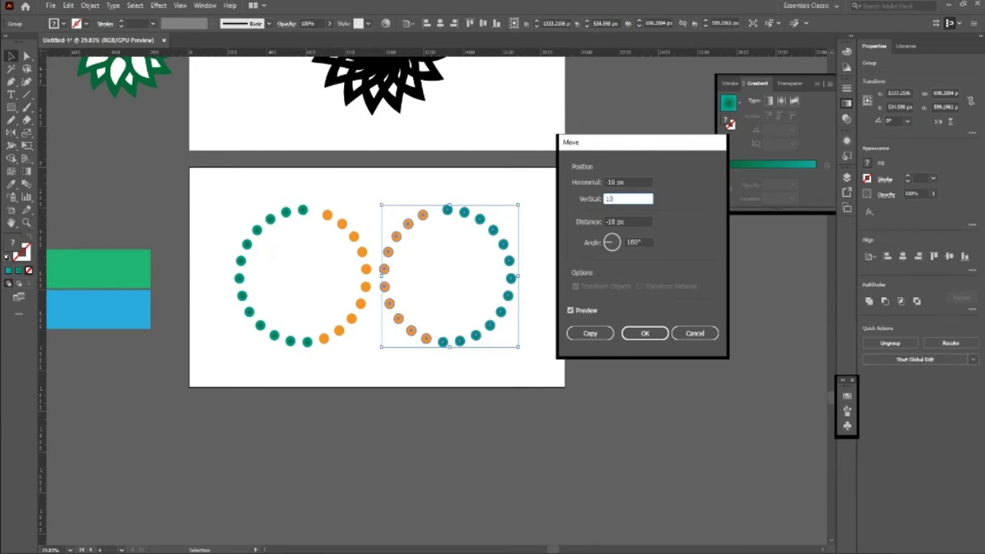
pyautogui.click(646, 182)
pyautogui.write('-')
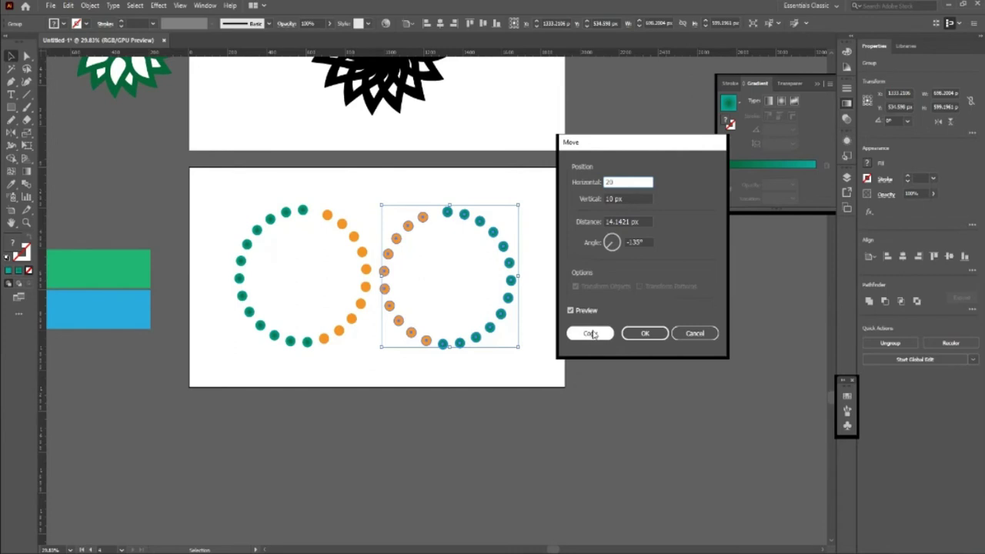
pyautogui.click(608, 243)
pyautogui.press('Tab')
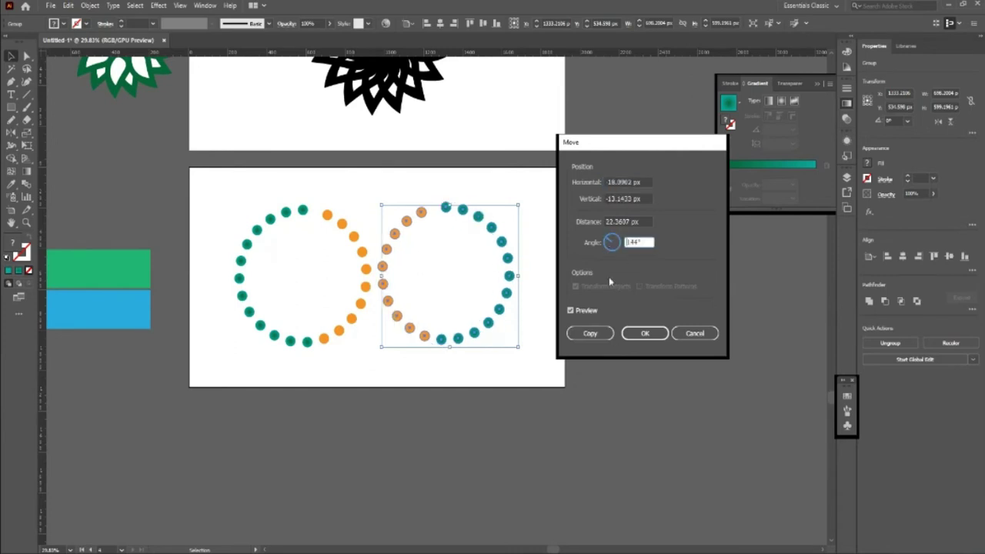
pyautogui.click(590, 333)
# - Repeat the offset copy with Ctrl+D, then deselect the dotted circles
pyautogui.press('shift')
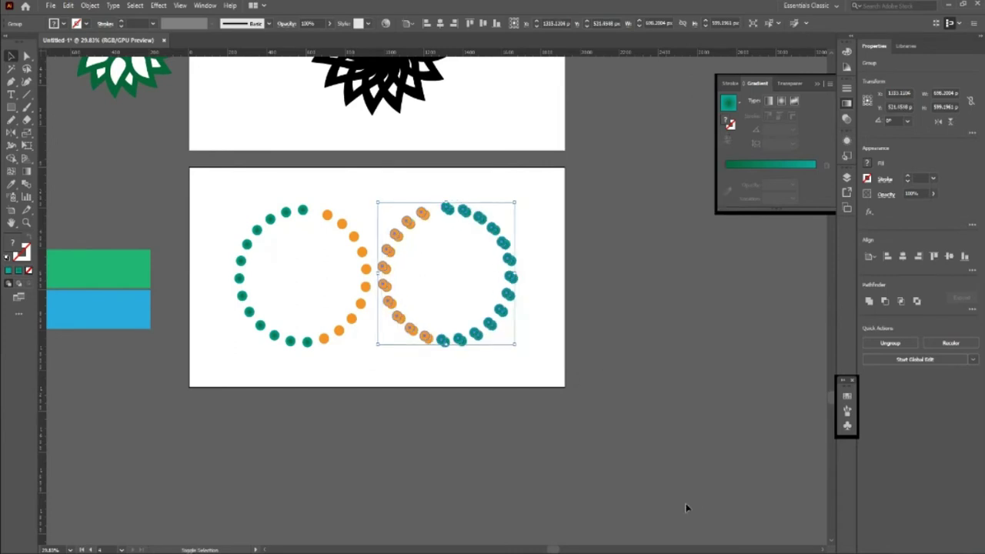
pyautogui.hotkey('ctrl', 'd')
pyautogui.hotkey('ctrl', 'd')
pyautogui.hotkey('ctrl', 'd')
pyautogui.hotkey('ctrl', 'd')
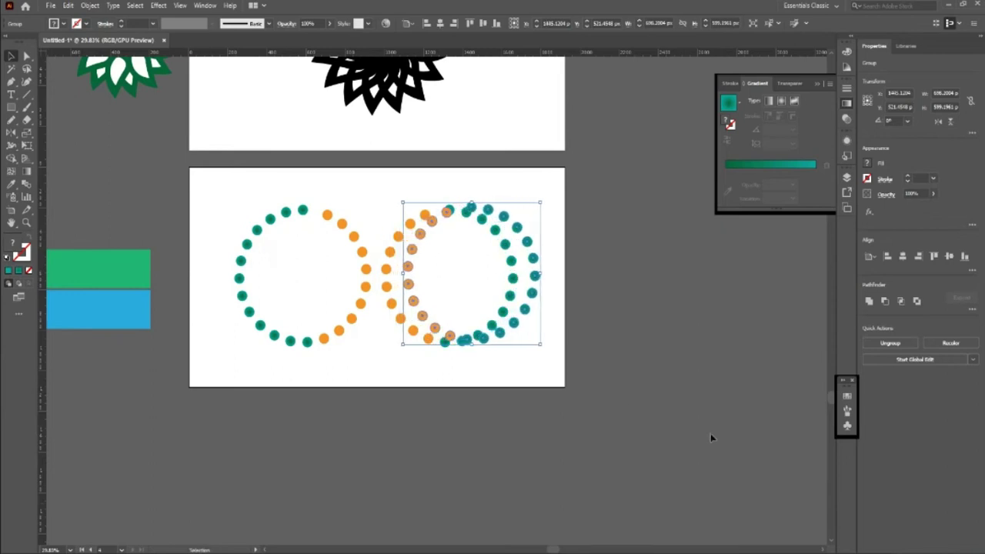
pyautogui.click(618, 401)
pyautogui.scroll(-1, 618, 400)
pyautogui.scroll(2, 617, 398)
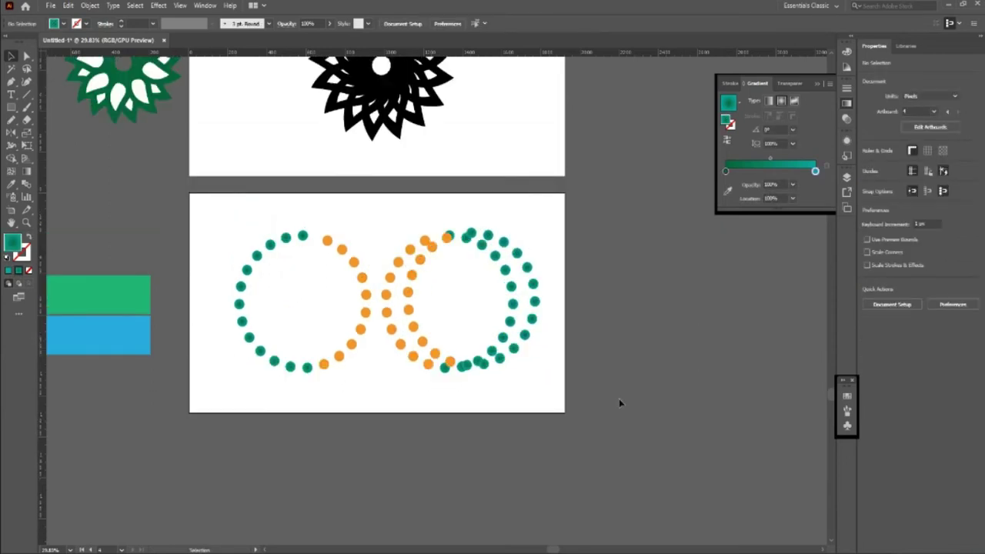
pyautogui.scroll(2, 619, 399)
# - Make a 90% non-uniform scaled copy of the left dot ring and shrink it inside the original
pyautogui.click(324, 416)
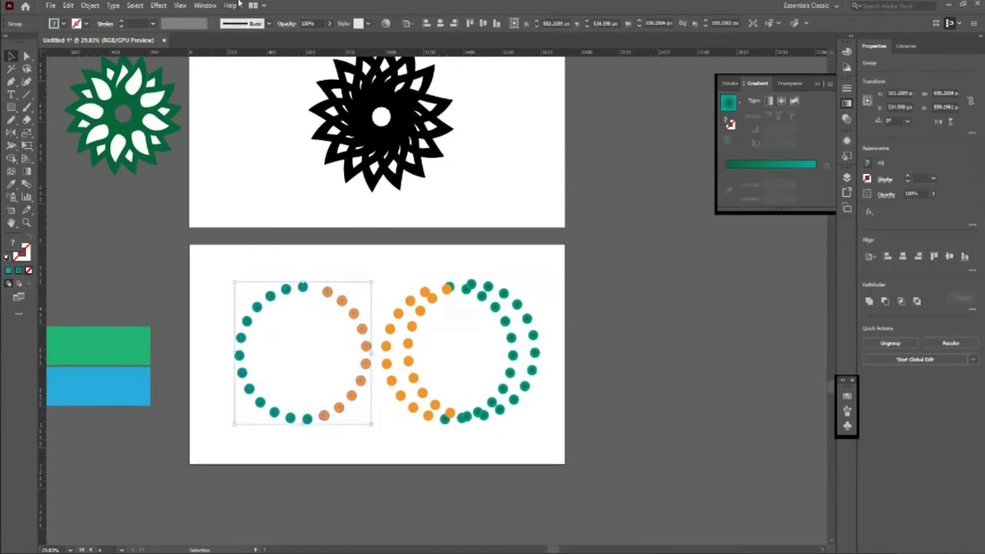
pyautogui.click(90, 5)
pyautogui.moveTo(123, 17)
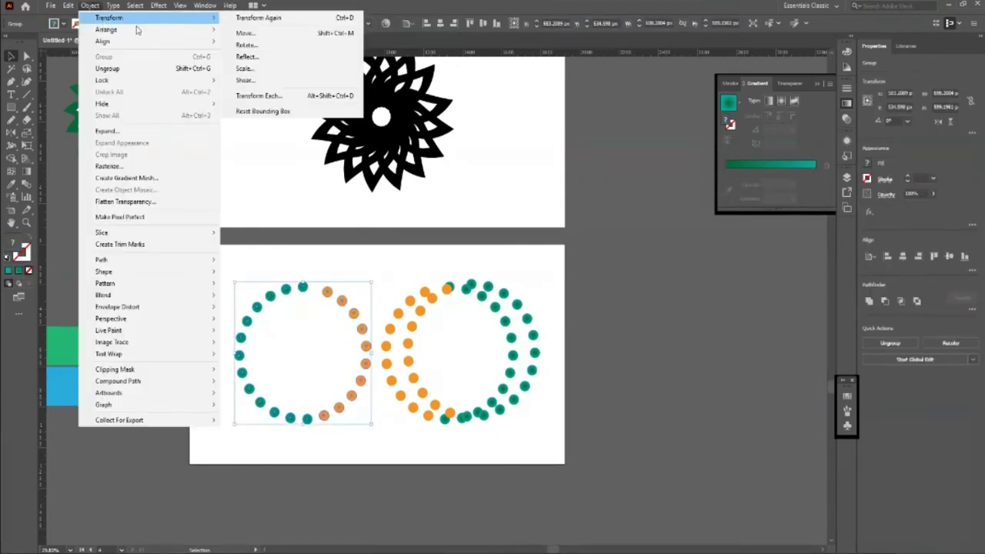
pyautogui.click(263, 72)
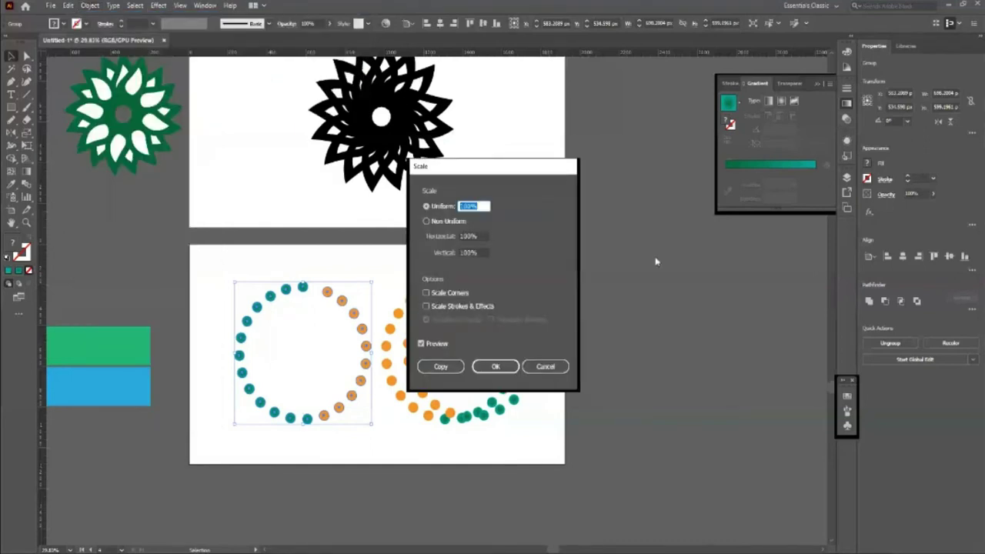
pyautogui.moveTo(493, 165); pyautogui.dragTo(650, 149)
pyautogui.click(583, 205)
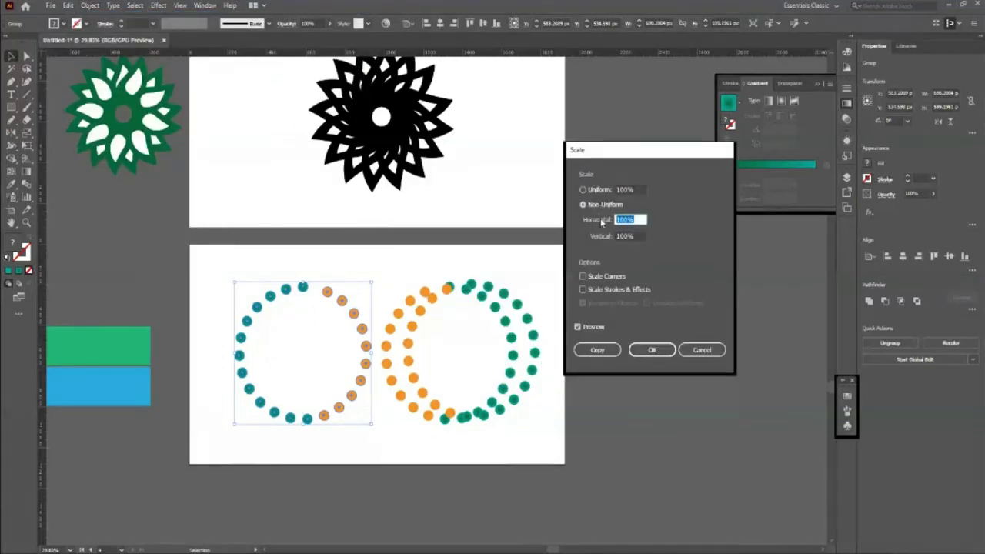
pyautogui.write('60')
pyautogui.press('Tab')
pyautogui.write('9')
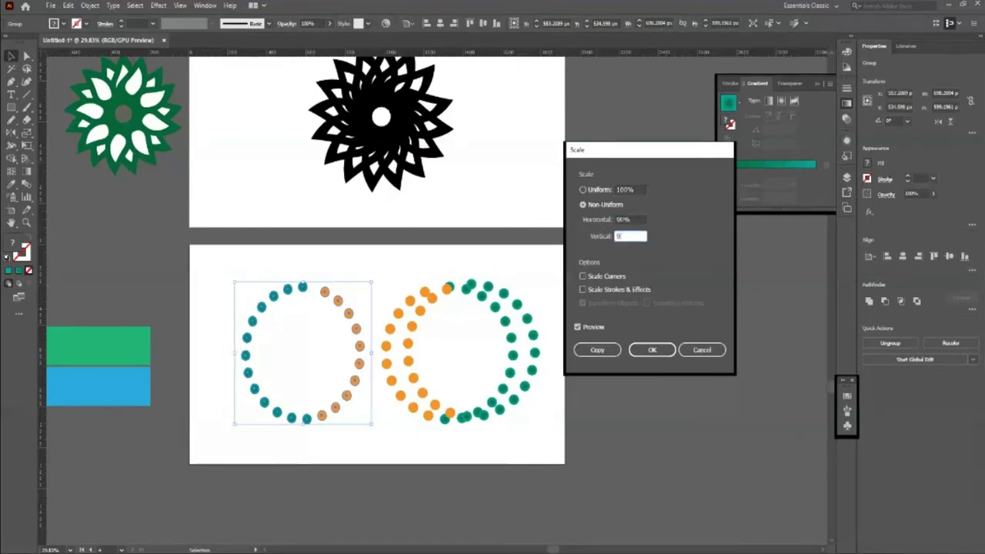
pyautogui.click(589, 352)
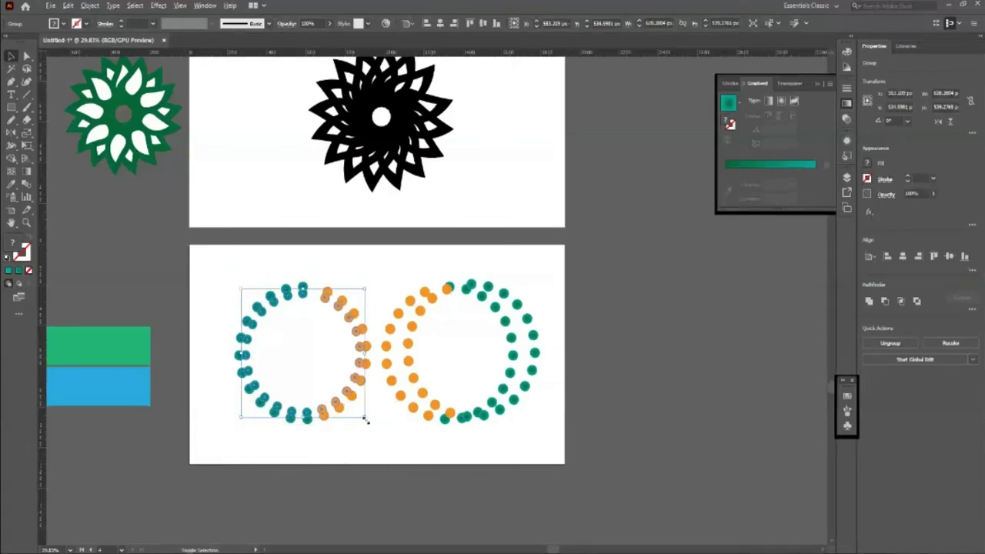
pyautogui.moveTo(366, 419); pyautogui.dragTo(349, 400)
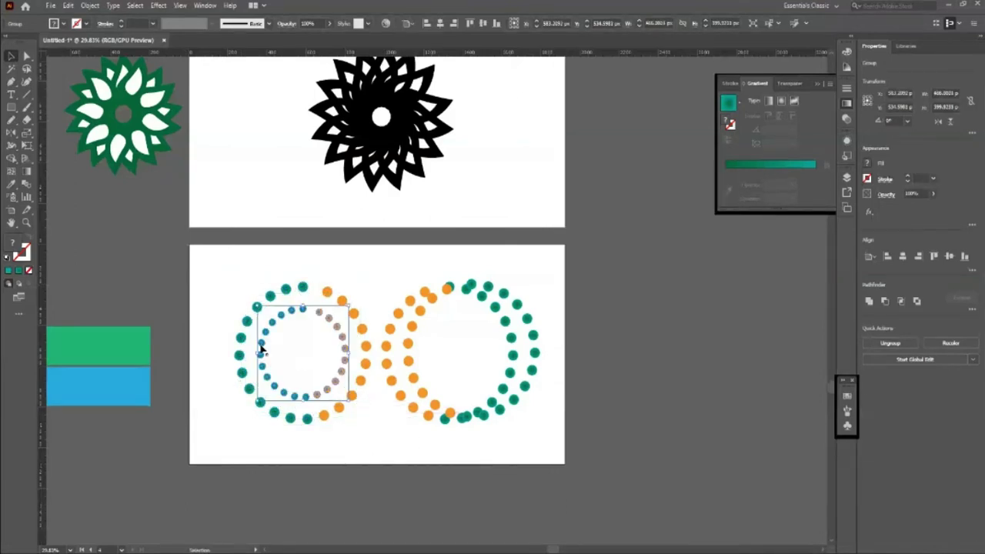
pyautogui.click(90, 5)
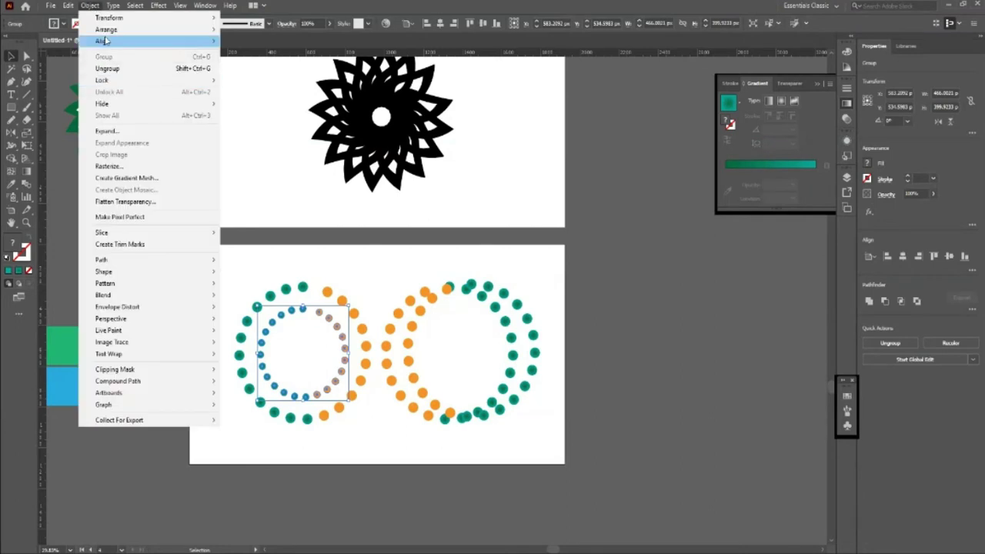
pyautogui.moveTo(109, 17)
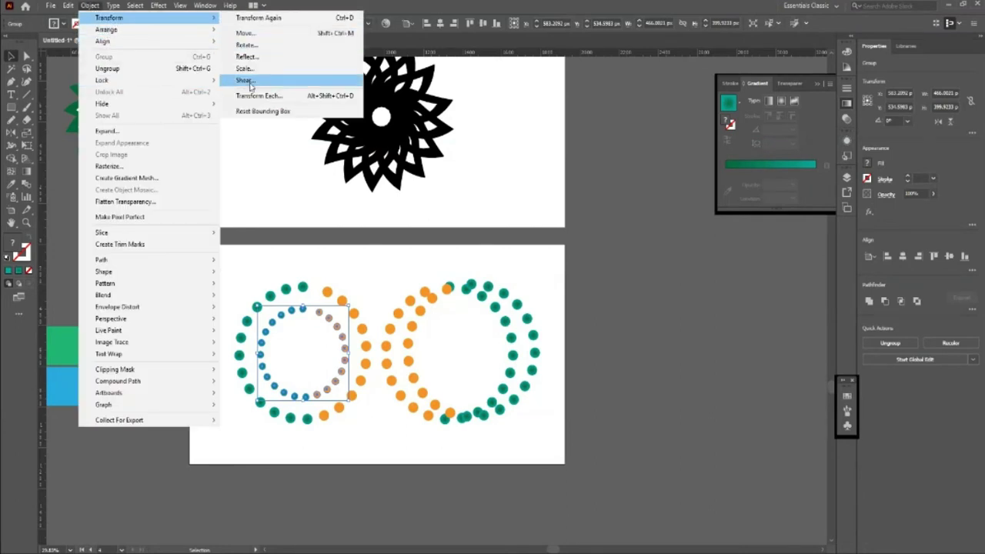
# - Preview shear angles of 45° and 20° on the inner dot ring
pyautogui.click(244, 80)
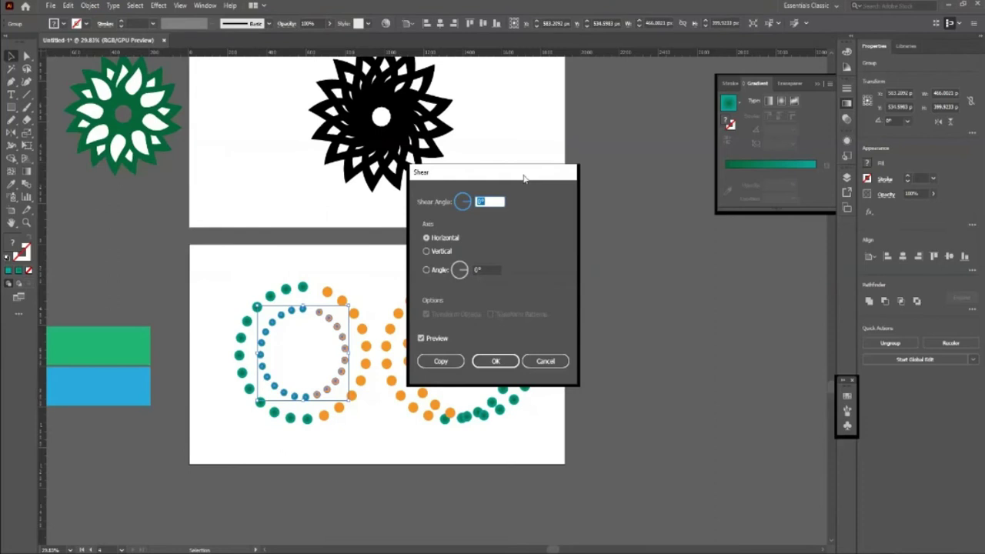
pyautogui.moveTo(524, 179); pyautogui.dragTo(702, 179)
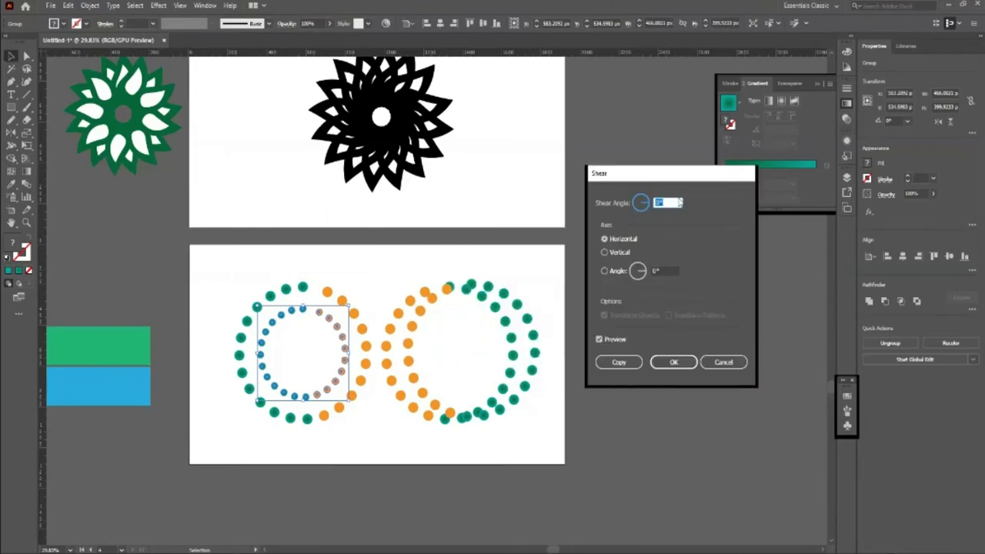
pyautogui.write('45')
pyautogui.press('Tab')
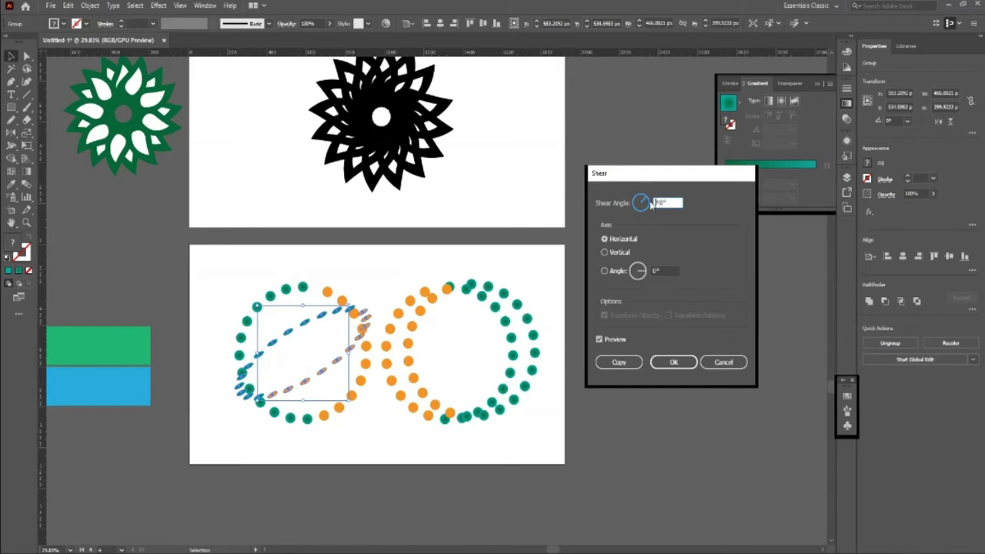
pyautogui.write('20')
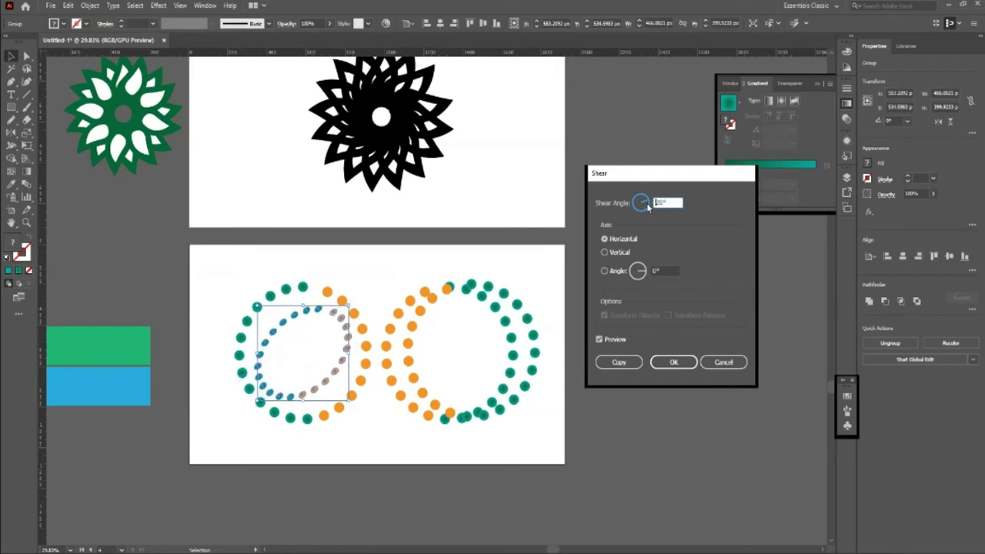
pyautogui.hotkey('shift', 'Up')
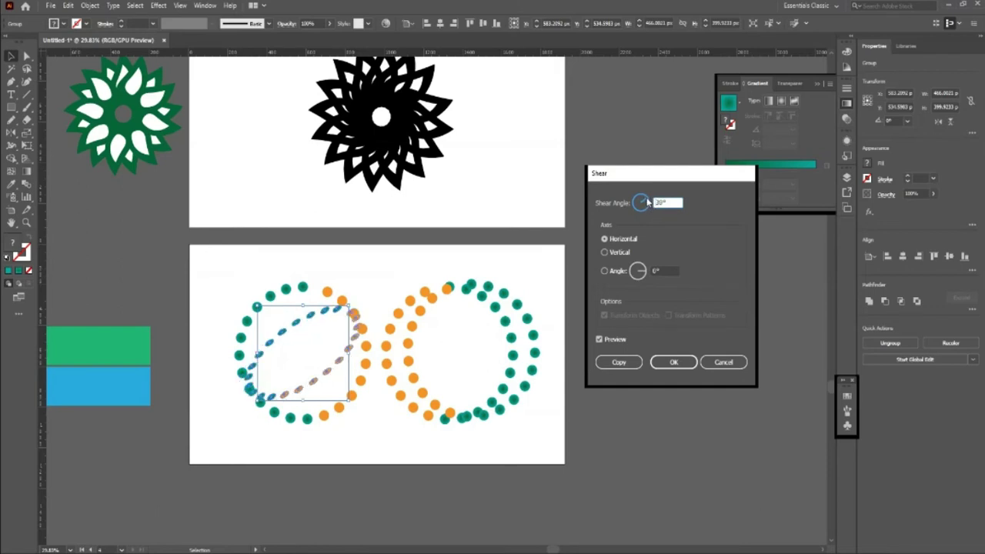
pyautogui.hotkey('shift', 'Down')
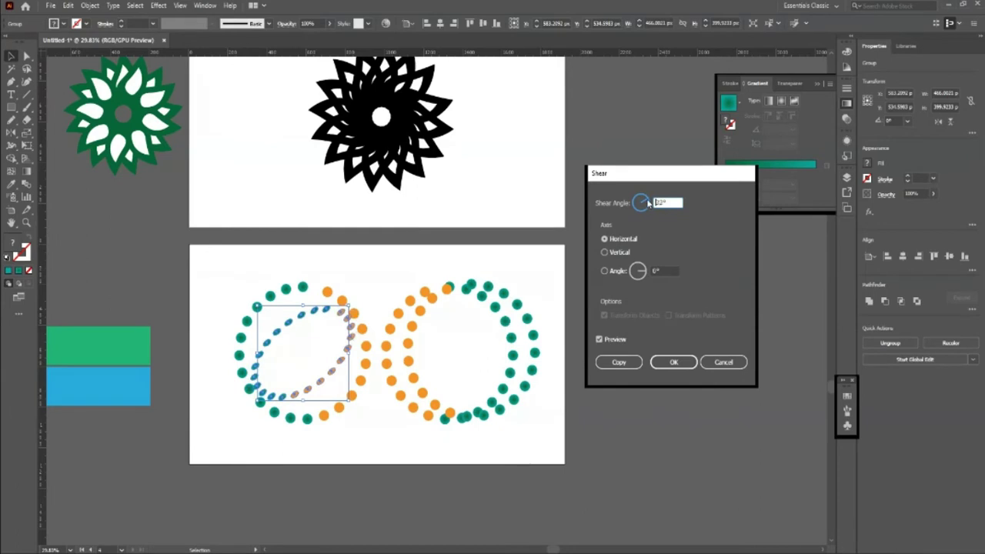
pyautogui.hotkey('shift', 'Down')
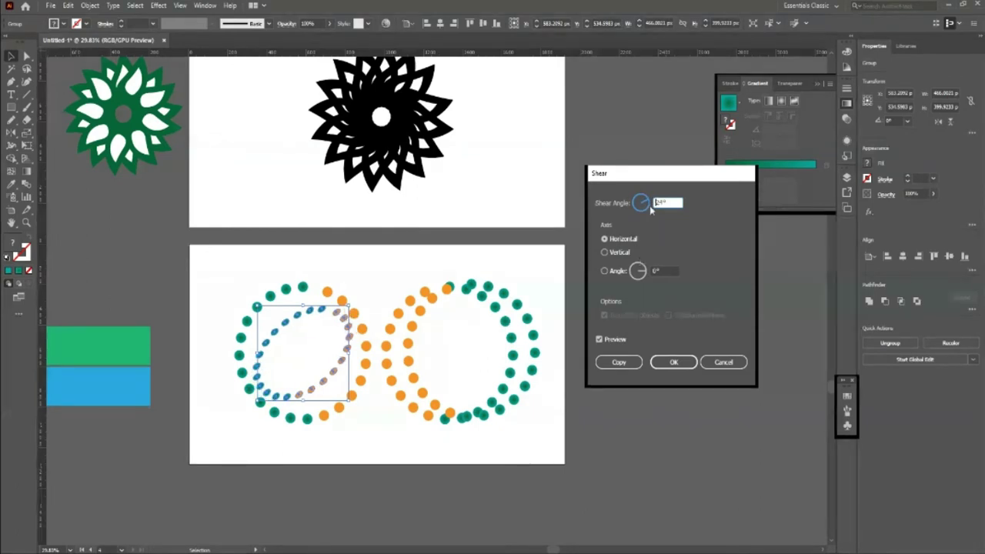
# - Set a 10° shear along a 90° axis and create the sheared copy
pyautogui.click(645, 274)
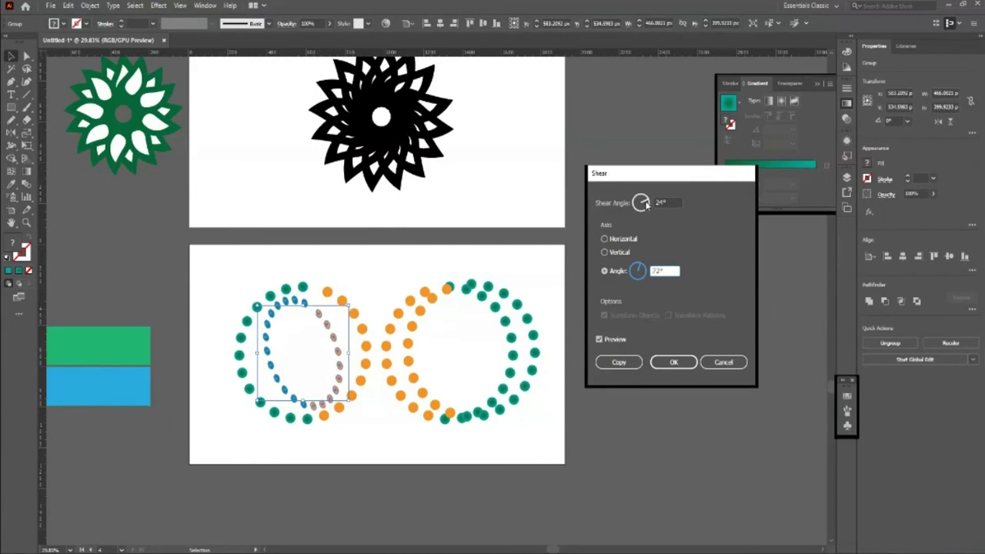
pyautogui.moveTo(647, 202); pyautogui.dragTo(641, 202)
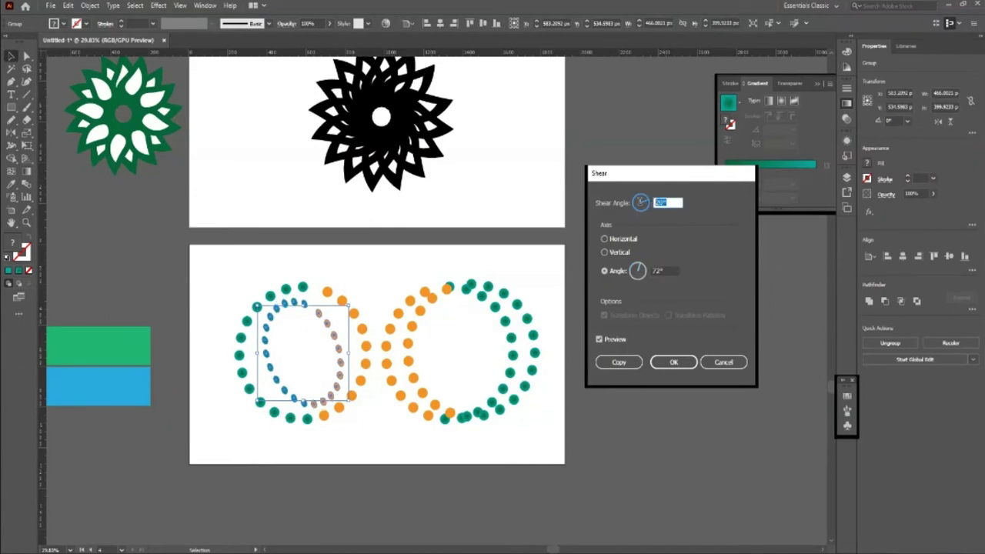
pyautogui.write('10')
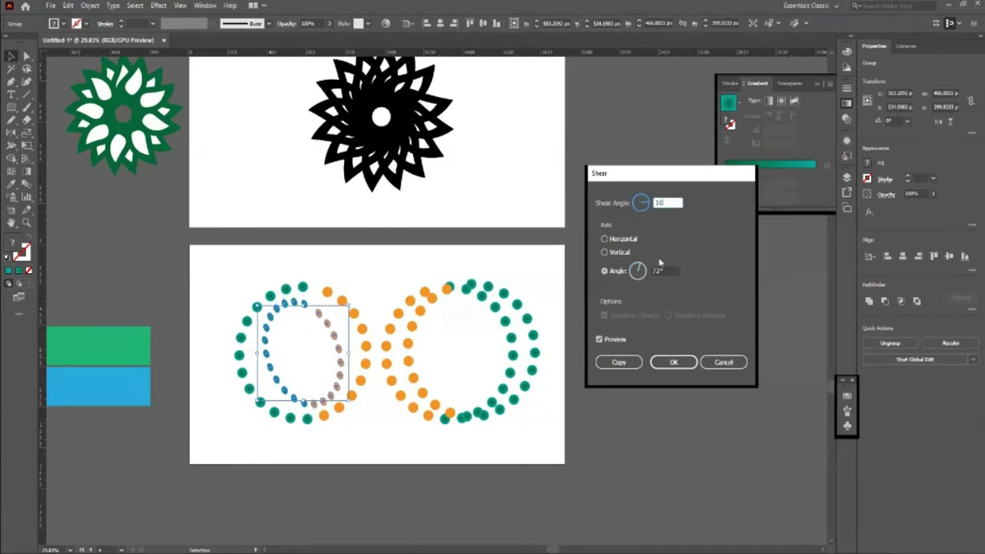
pyautogui.click(642, 266)
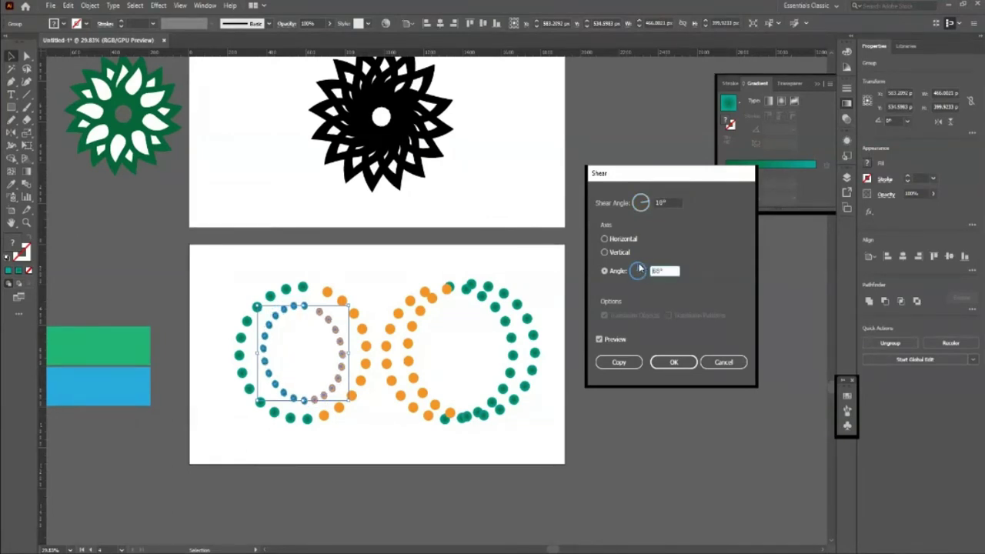
pyautogui.click(639, 266)
pyautogui.click(620, 365)
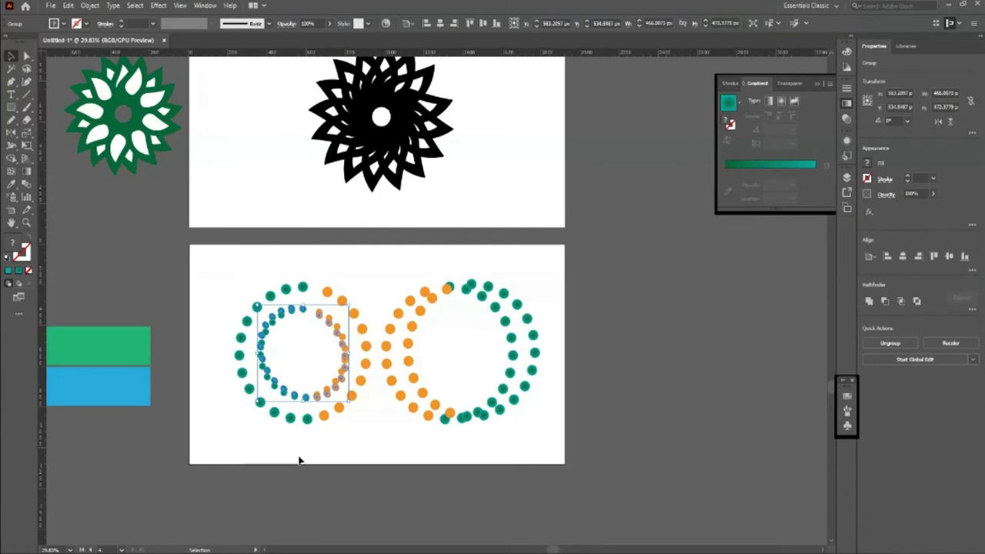
# - Shrink the sheared copy into a smaller inner ring, then reset the left ring group's bounding box and deselect
pyautogui.moveTo(351, 398); pyautogui.dragTo(359, 388)
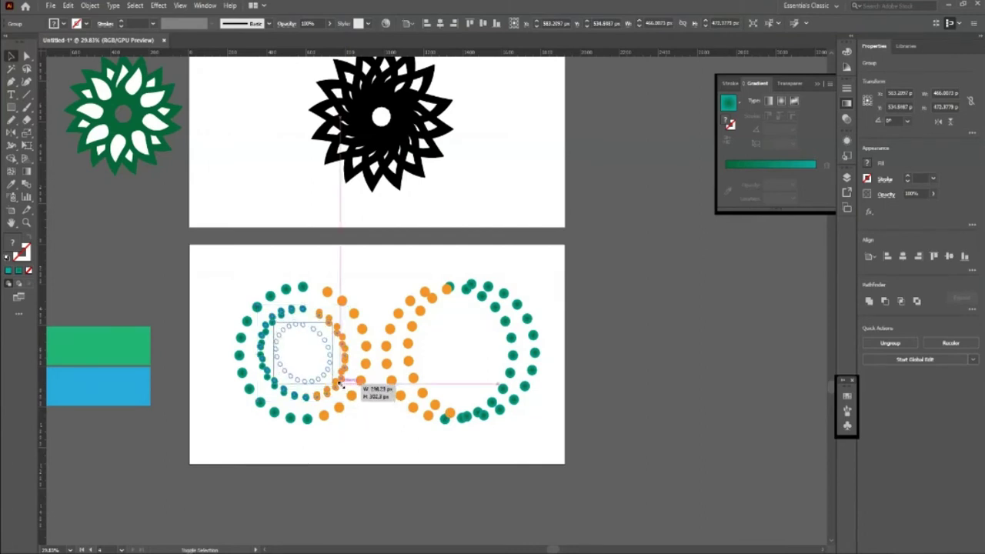
pyautogui.click(363, 504)
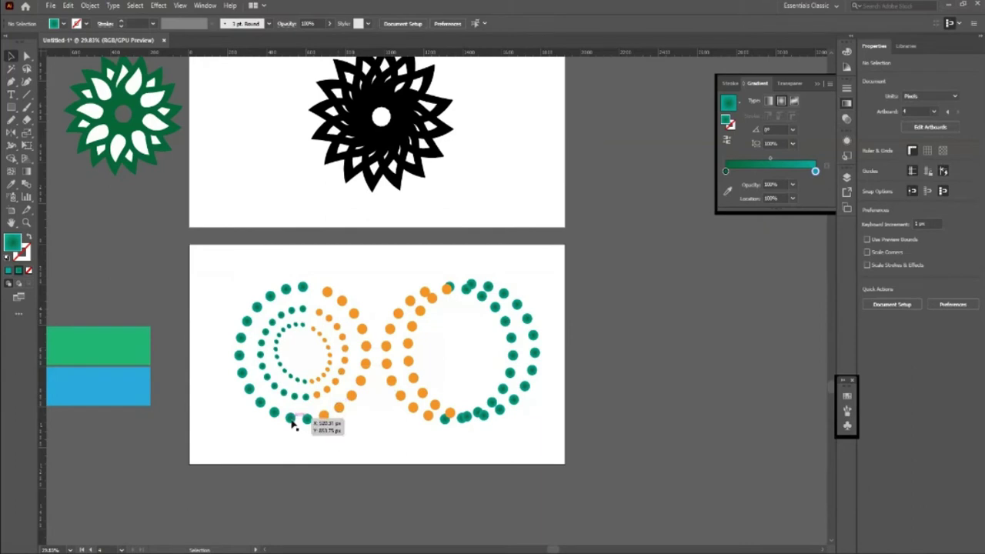
pyautogui.click(252, 389)
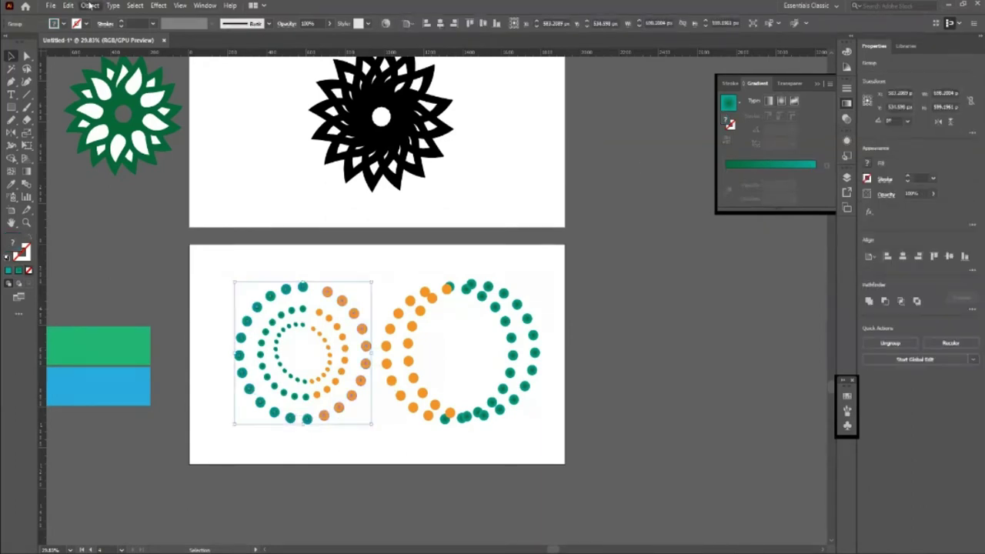
pyautogui.click(90, 5)
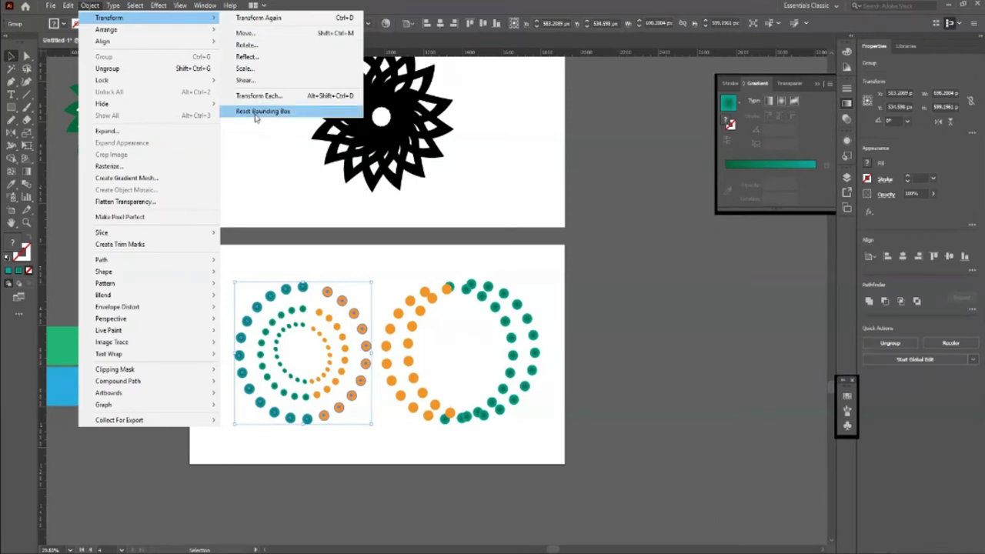
pyautogui.click(255, 112)
pyautogui.click(576, 350)
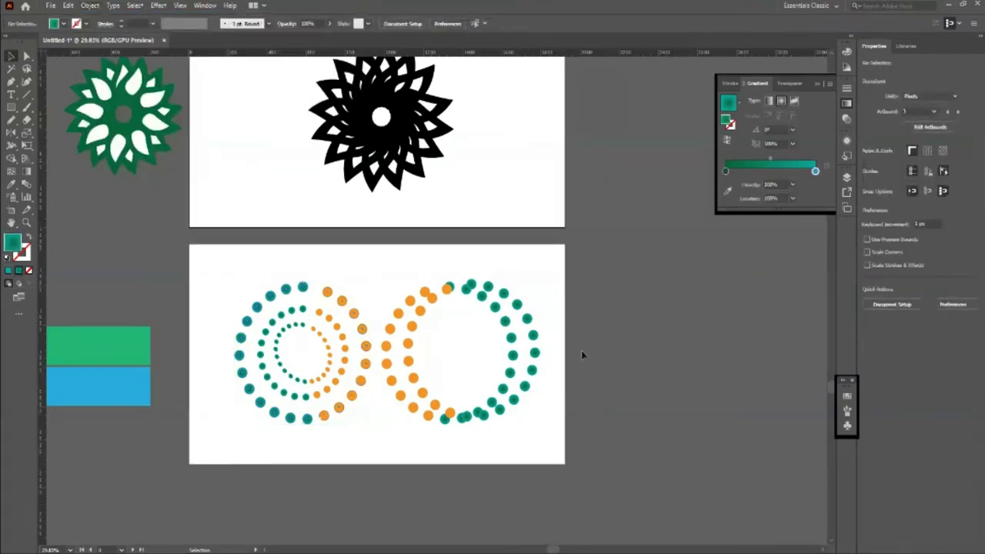
pyautogui.scroll(-1, 581, 350)
pyautogui.scroll(-2, 375, 235)
pyautogui.scroll(1, 205, 279)
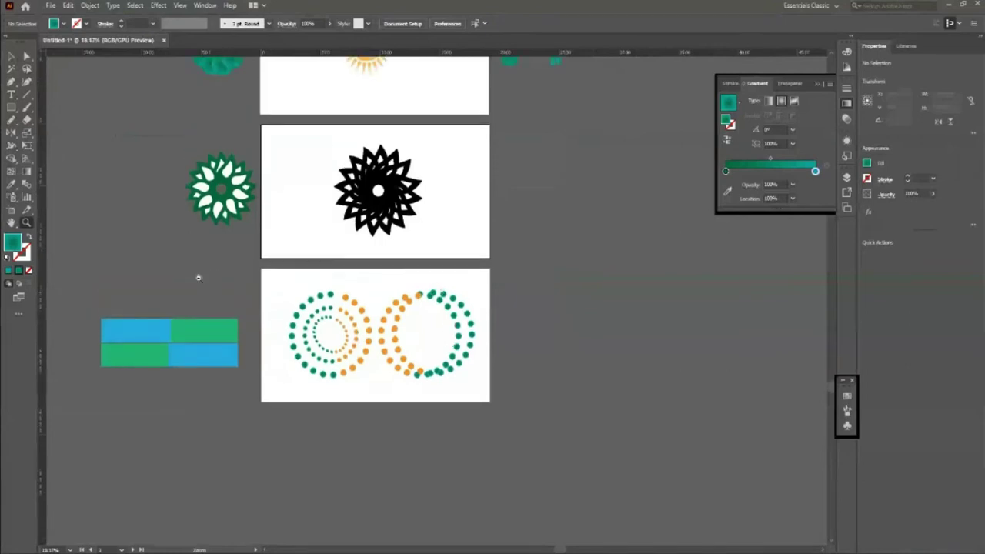
pyautogui.scroll(-1, 198, 277)
pyautogui.scroll(1, 492, 330)
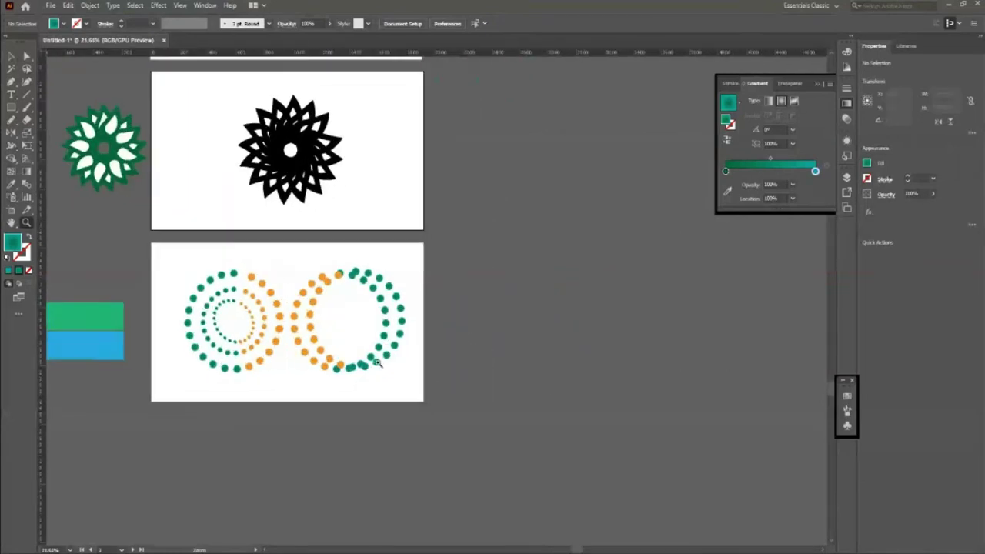
pyautogui.scroll(1, 391, 313)
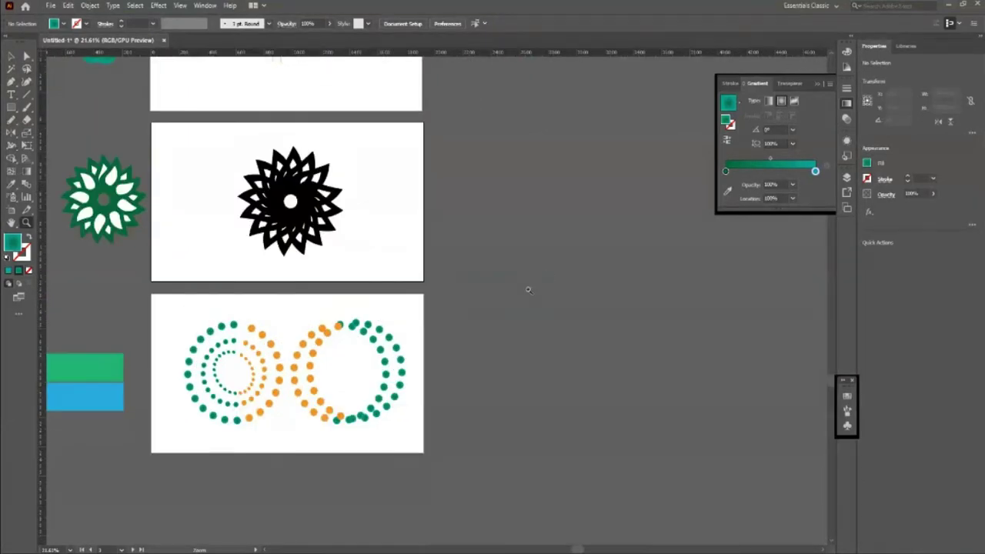
pyautogui.scroll(-1, 412, 285)
pyautogui.scroll(1, 436, 286)
pyautogui.scroll(2, 384, 277)
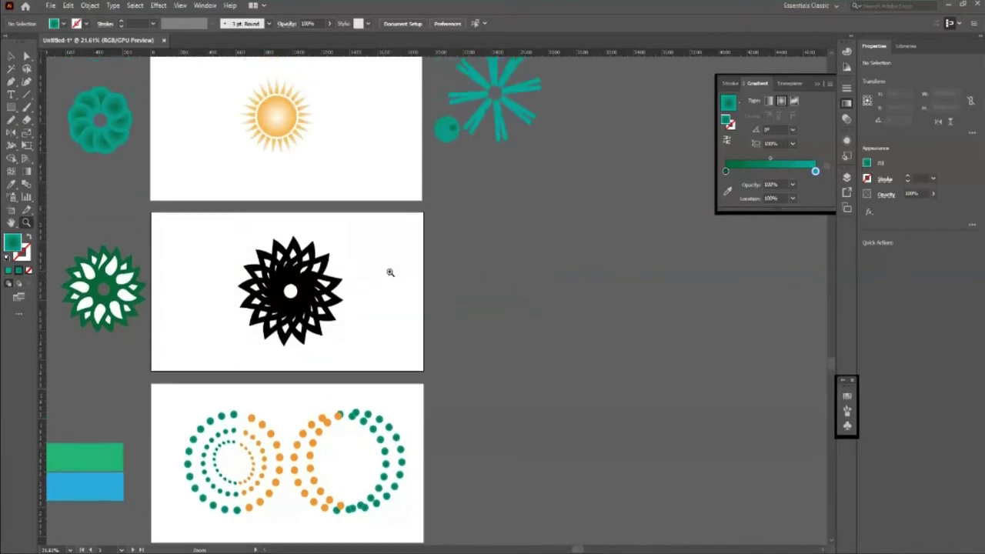
pyautogui.scroll(-1, 378, 265)
pyautogui.scroll(1, 367, 259)
pyautogui.scroll(-2, 354, 231)
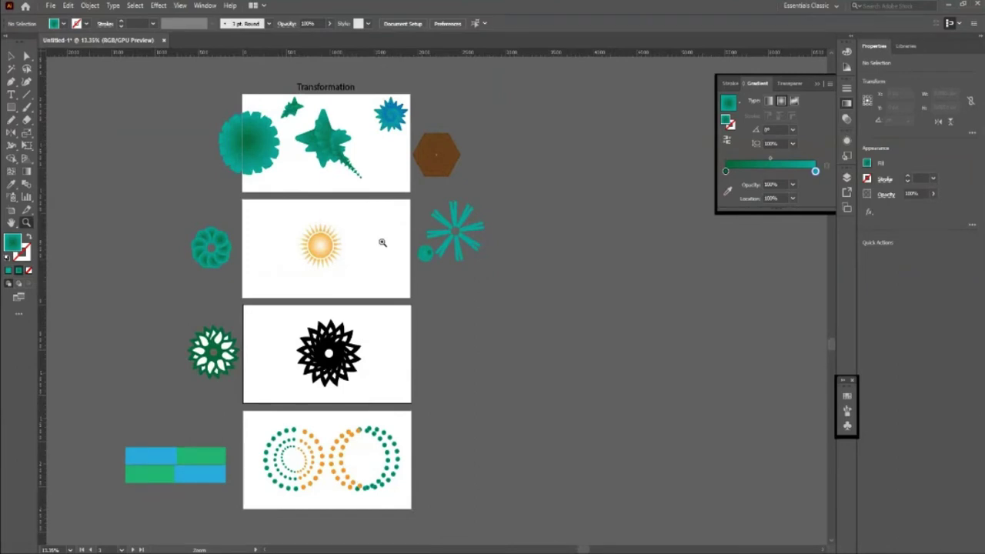
pyautogui.scroll(-1, 383, 242)
pyautogui.scroll(1, 459, 281)
pyautogui.scroll(-1, 462, 283)
pyautogui.click(12, 56)
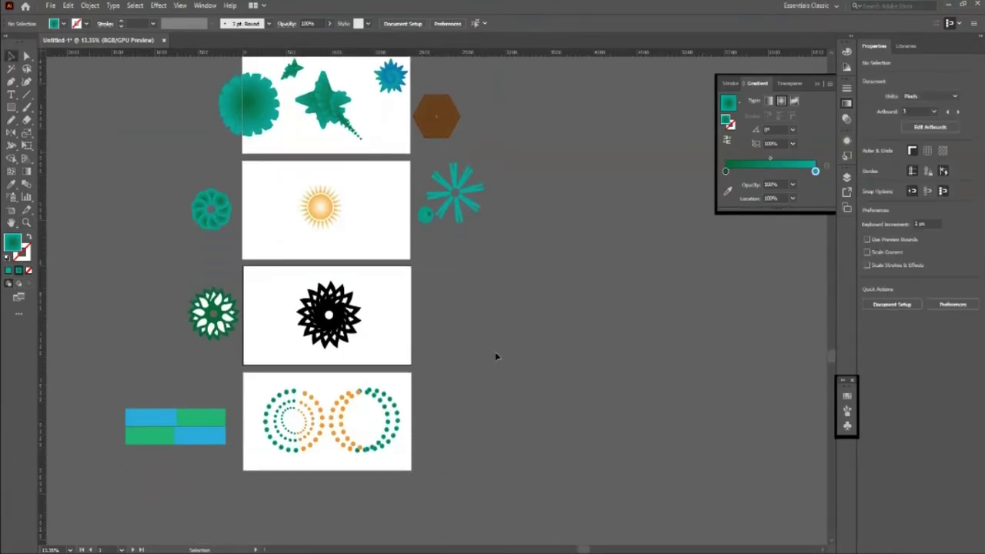
pyautogui.scroll(-1, 496, 357)
pyautogui.scroll(-1, 482, 361)
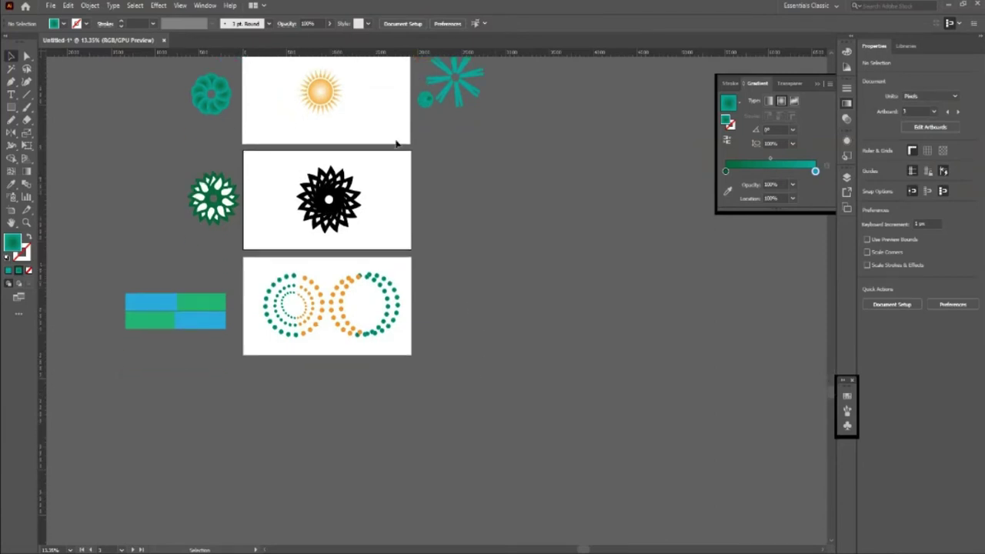
pyautogui.click(158, 5)
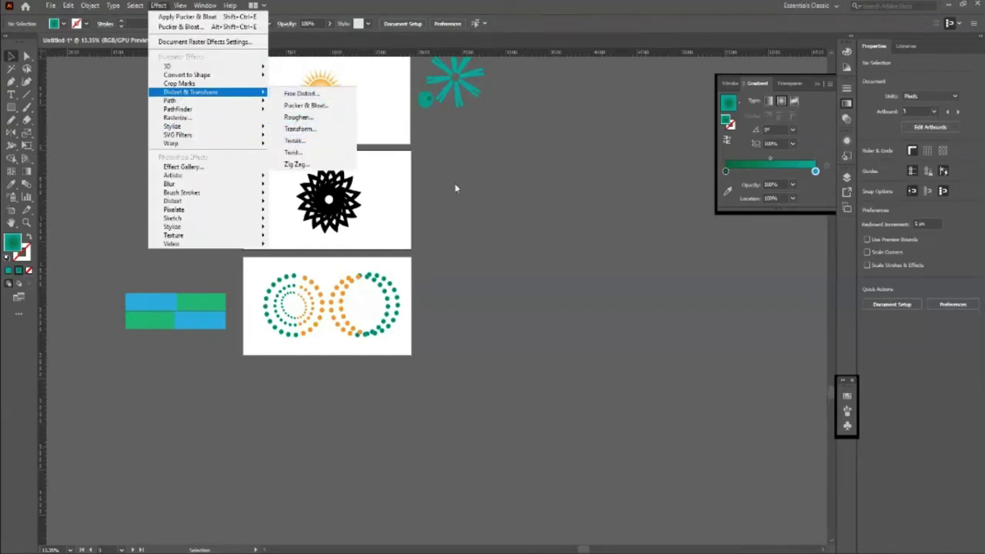
pyautogui.click(519, 289)
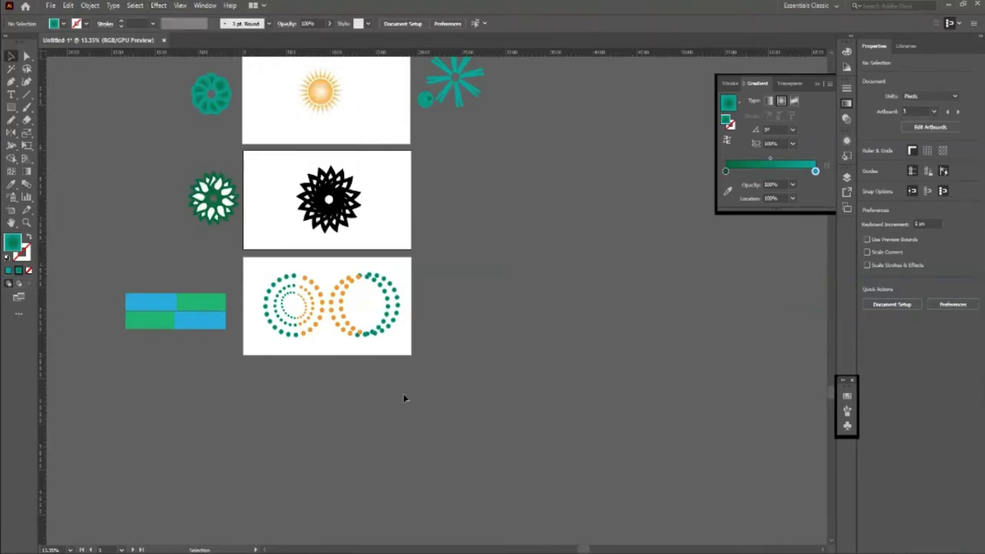
pyautogui.press('z')
pyautogui.moveTo(399, 159)
pyautogui.mouseDown()
pyautogui.moveTo(466, 242)
pyautogui.moveTo(446, 229)
pyautogui.moveTo(424, 238)
pyautogui.moveTo(431, 253)
pyautogui.mouseUp()
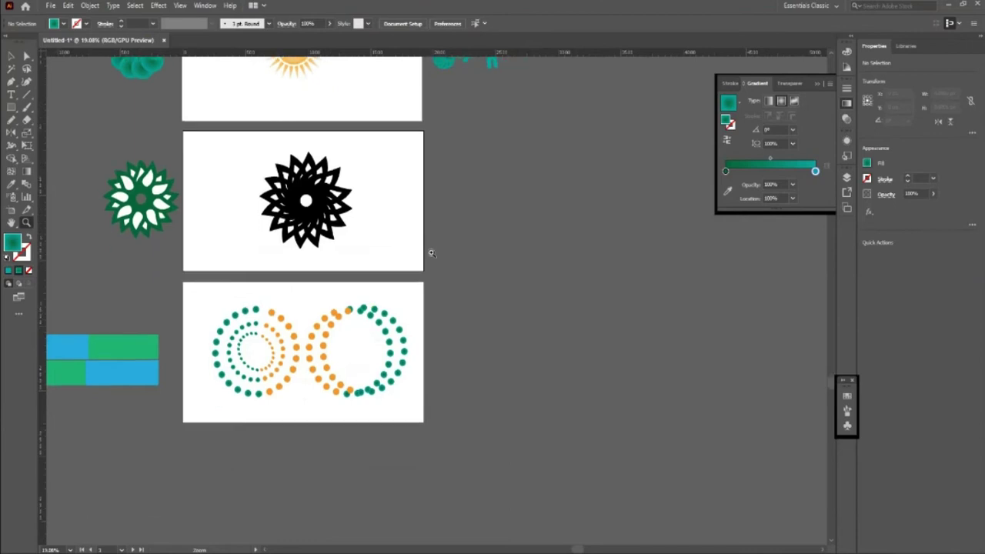
pyautogui.moveTo(554, 160); pyautogui.dragTo(606, 220)
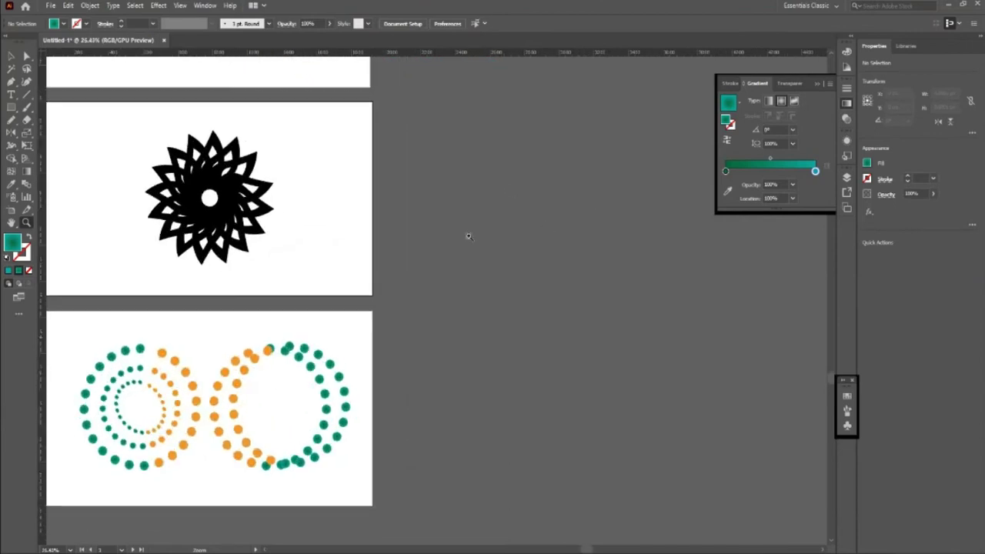
pyautogui.moveTo(507, 180); pyautogui.dragTo(541, 238)
pyautogui.moveTo(434, 173)
pyautogui.mouseDown()
pyautogui.moveTo(336, 330)
pyautogui.moveTo(466, 382)
pyautogui.mouseUp()
pyautogui.press('v')
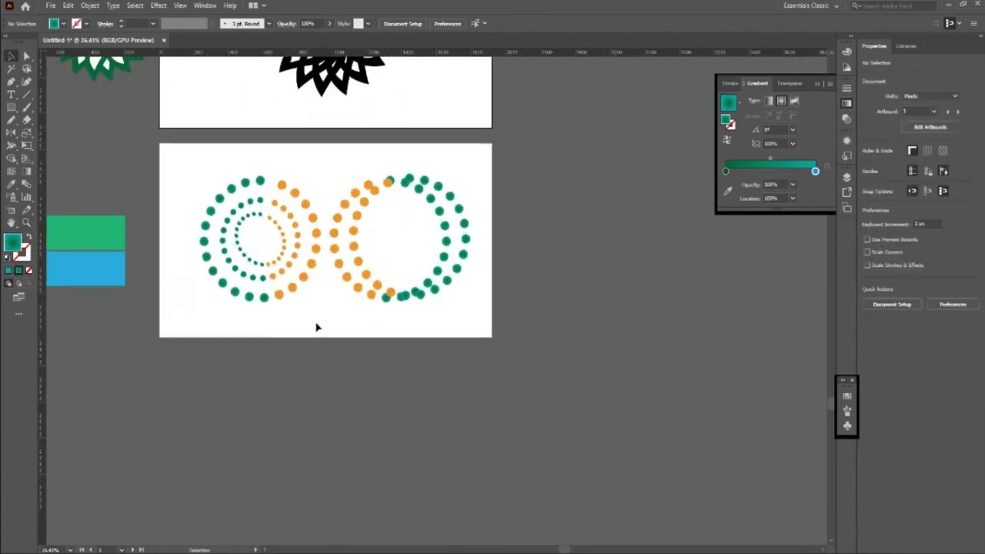
pyautogui.hotkey('shift', 'o')
# - Alt-drag a copy of the dotted-circle artboard to the right, then delete the copied dot rings
pyautogui.moveTo(301, 330)
pyautogui.mouseDown()
pyautogui.moveTo(646, 331)
pyautogui.moveTo(663, 315)
pyautogui.mouseUp()
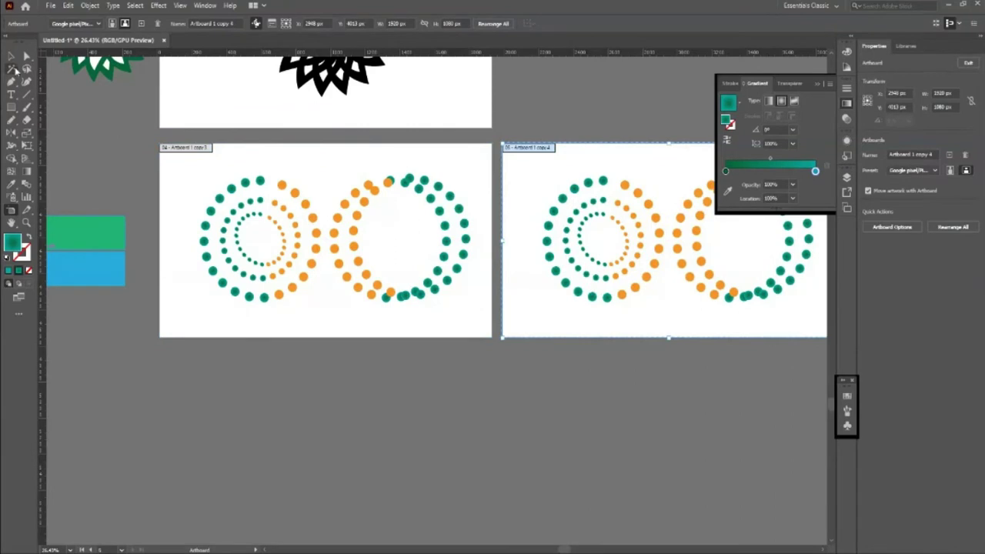
pyautogui.press('v')
pyautogui.press('z')
pyautogui.moveTo(295, 367)
pyautogui.mouseDown()
pyautogui.moveTo(225, 368)
pyautogui.moveTo(641, 272)
pyautogui.moveTo(732, 396)
pyautogui.moveTo(318, 439)
pyautogui.mouseUp()
pyautogui.press('v')
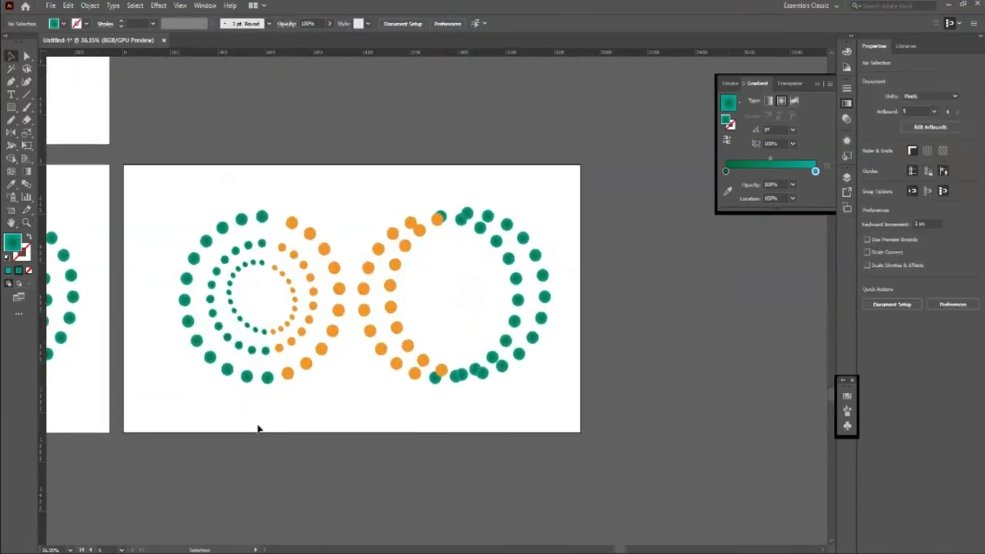
pyautogui.moveTo(157, 178); pyautogui.dragTo(556, 422)
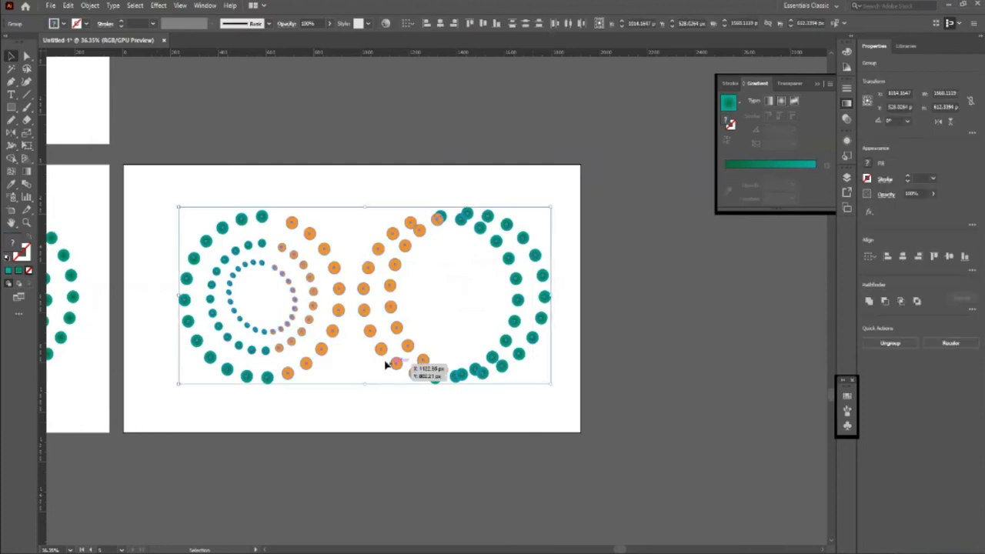
pyautogui.press('Delete')
# - Draw a small circle under the large teal one and fill it orange
pyautogui.press('l')
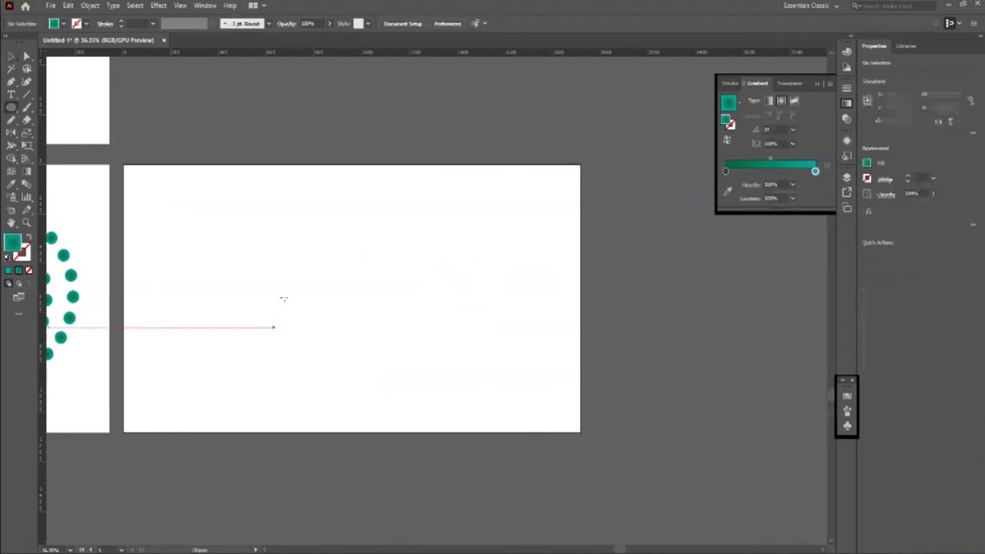
pyautogui.moveTo(353, 272)
pyautogui.mouseDown()
pyautogui.moveTo(389, 306)
pyautogui.moveTo(367, 257)
pyautogui.moveTo(370, 330)
pyautogui.moveTo(382, 329)
pyautogui.moveTo(358, 301)
pyautogui.mouseUp()
pyautogui.press('v')
pyautogui.click(395, 334)
pyautogui.click(63, 24)
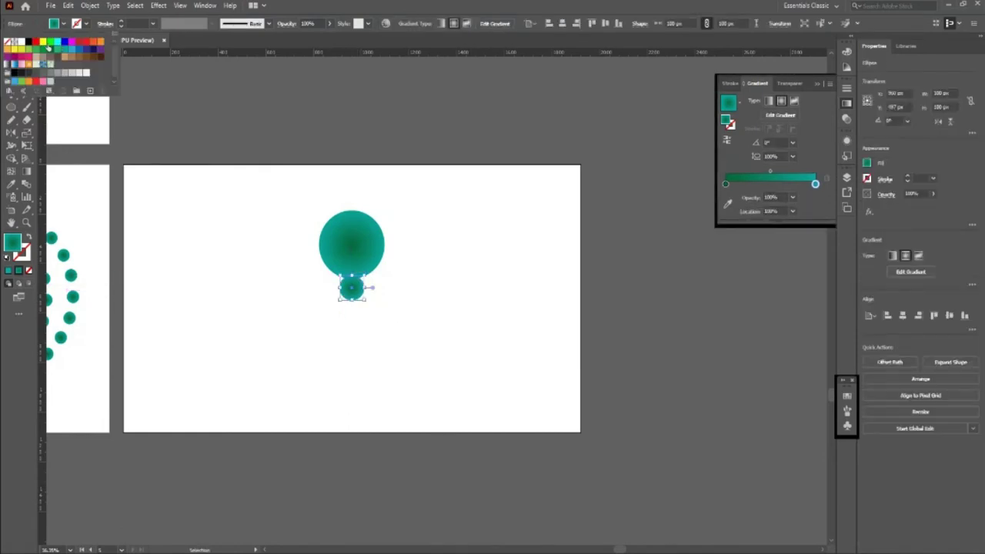
pyautogui.click(100, 45)
pyautogui.click(233, 187)
# - Group the teal and orange circles and align them to the vertical centre
pyautogui.moveTo(243, 187); pyautogui.dragTo(426, 359)
pyautogui.hotkey('ctrl', 'g')
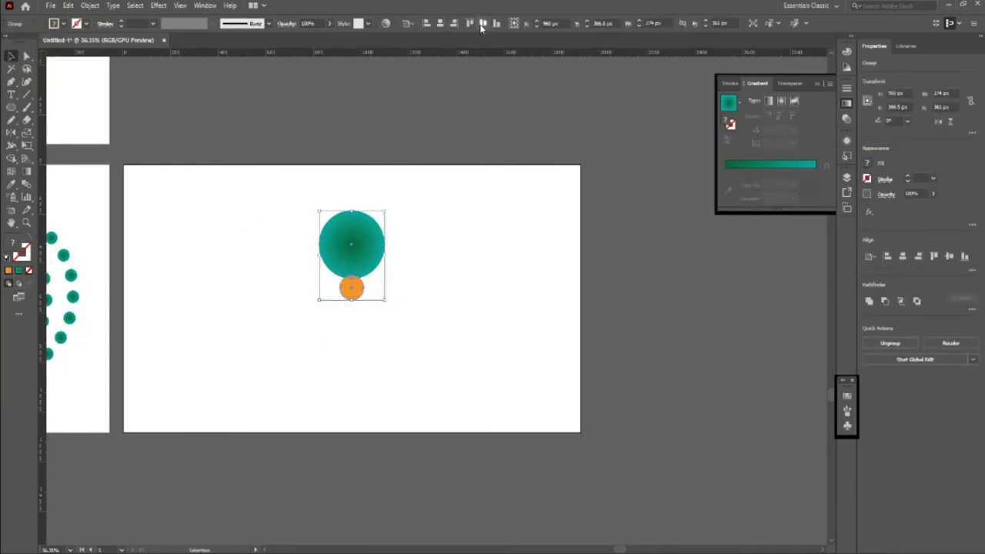
pyautogui.click(481, 24)
# - Open Effect > Distort & Transform > Transform for the circle group and move the dialog aside
pyautogui.click(159, 6)
pyautogui.moveTo(190, 92)
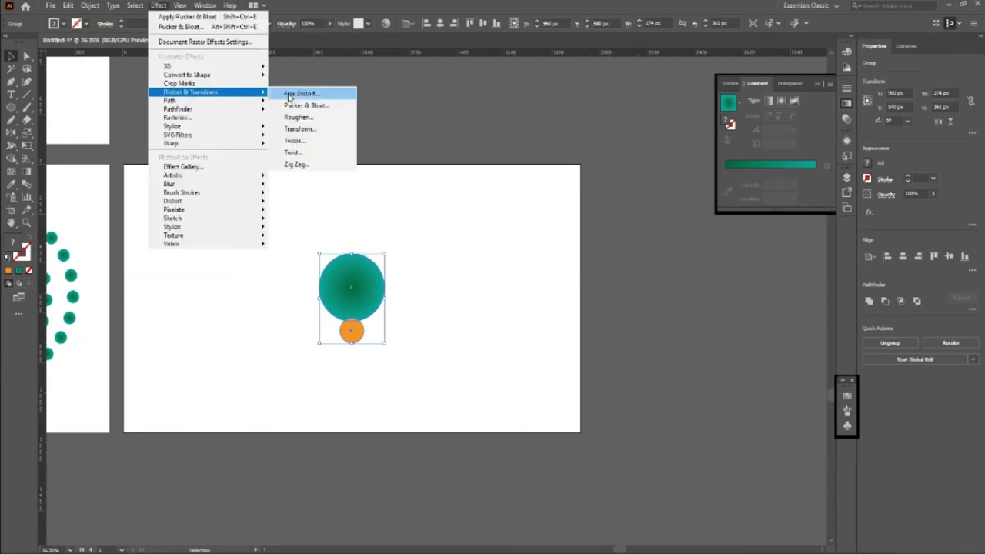
pyautogui.click(300, 129)
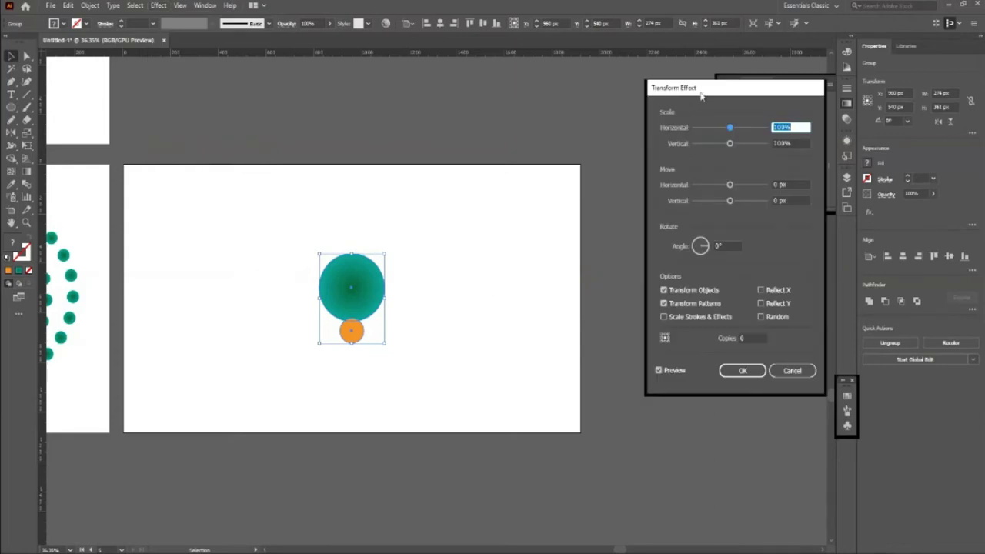
pyautogui.moveTo(701, 93); pyautogui.dragTo(604, 110)
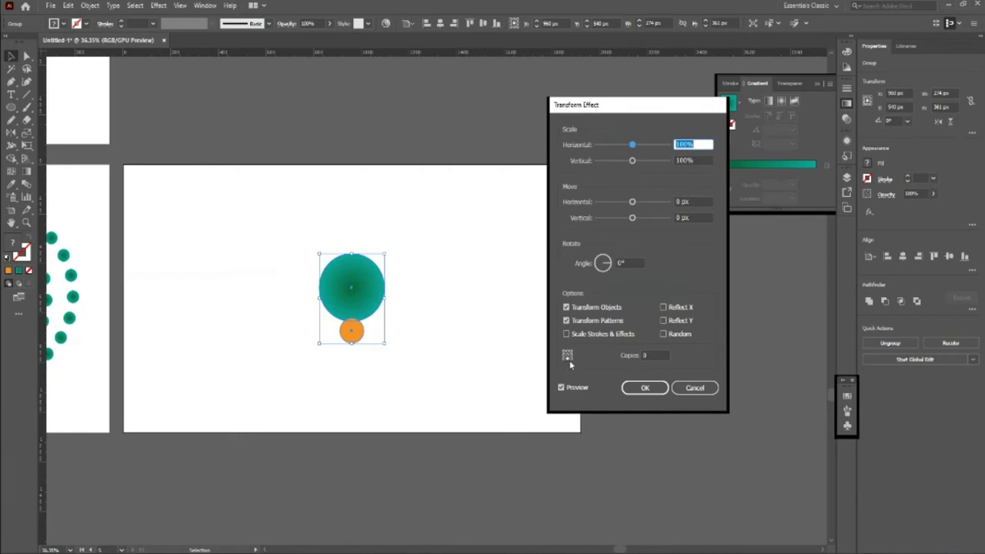
# - Set the current transform to 15 copies, apply it, and reselect the teal and orange circle group
pyautogui.click(659, 356)
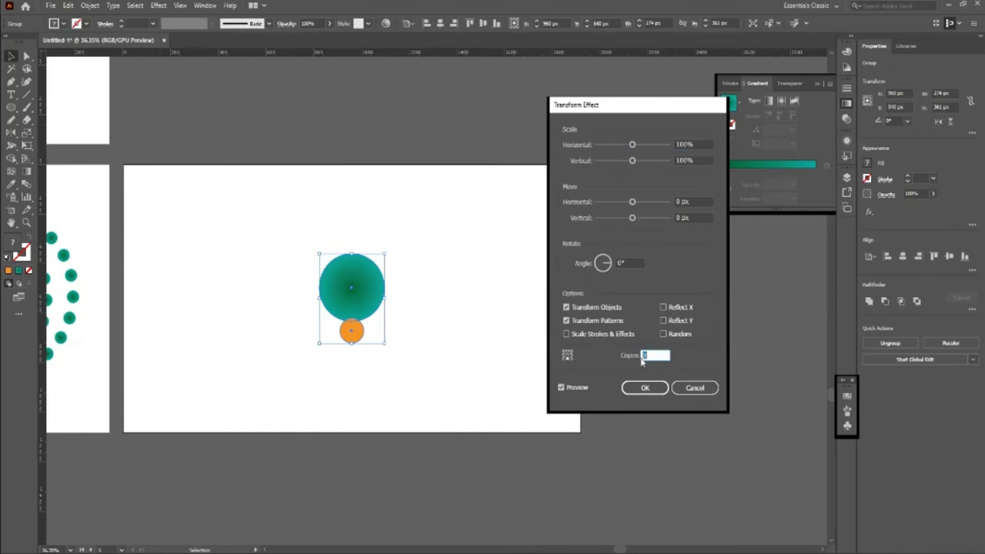
pyautogui.write('15')
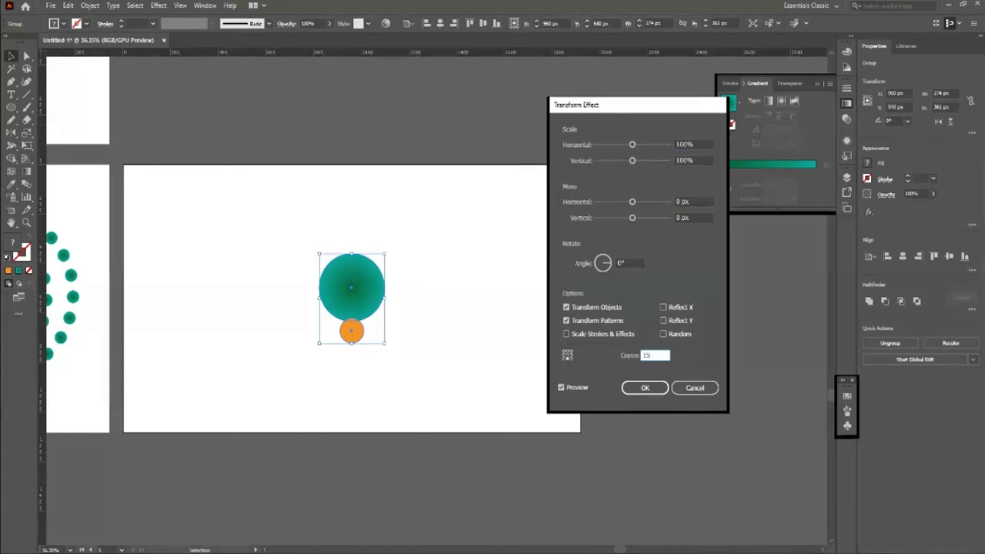
pyautogui.click(643, 388)
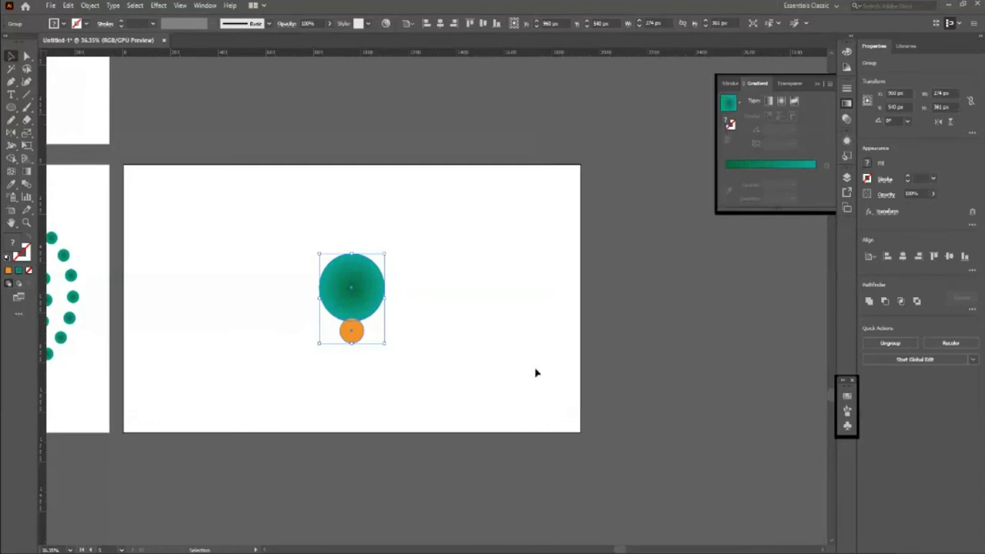
pyautogui.click(413, 332)
pyautogui.click(373, 301)
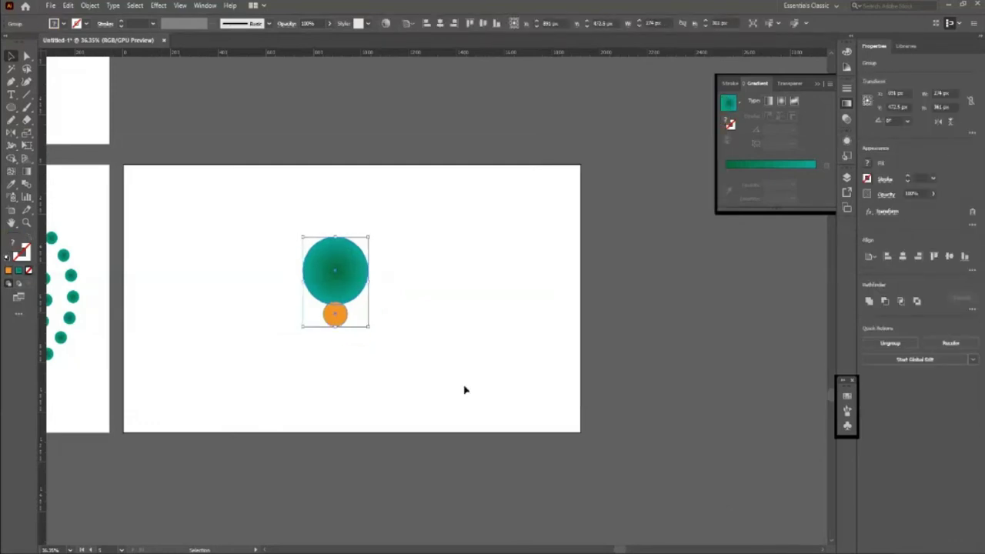
# - Add a new Transform effect with 25° angle, 15 copies and bottom reference point
pyautogui.click(160, 6)
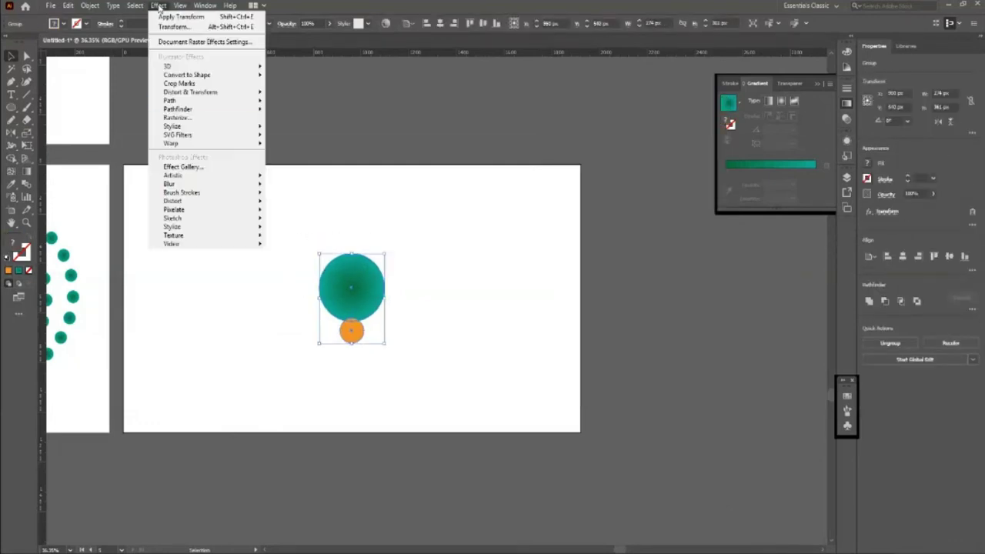
pyautogui.moveTo(191, 92)
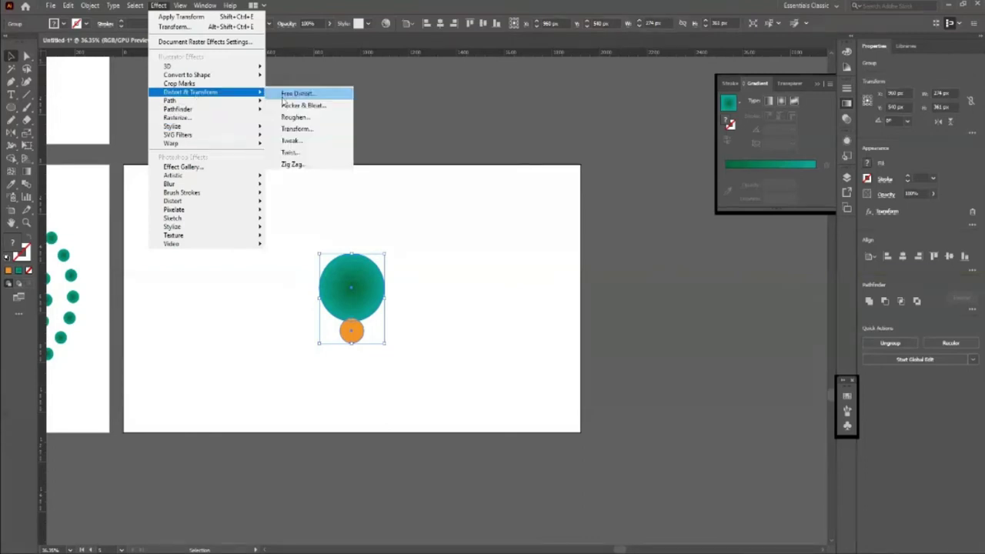
pyautogui.click(297, 128)
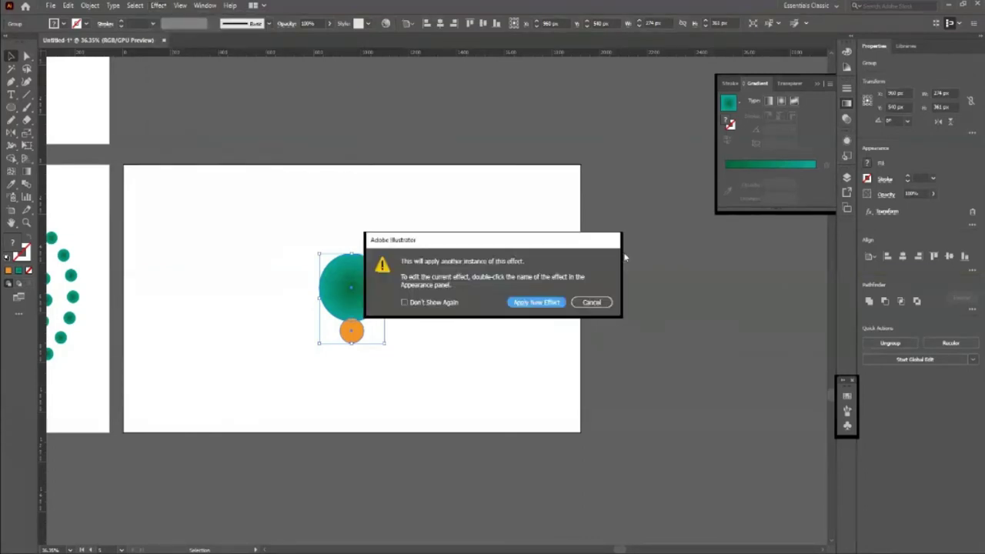
pyautogui.click(532, 302)
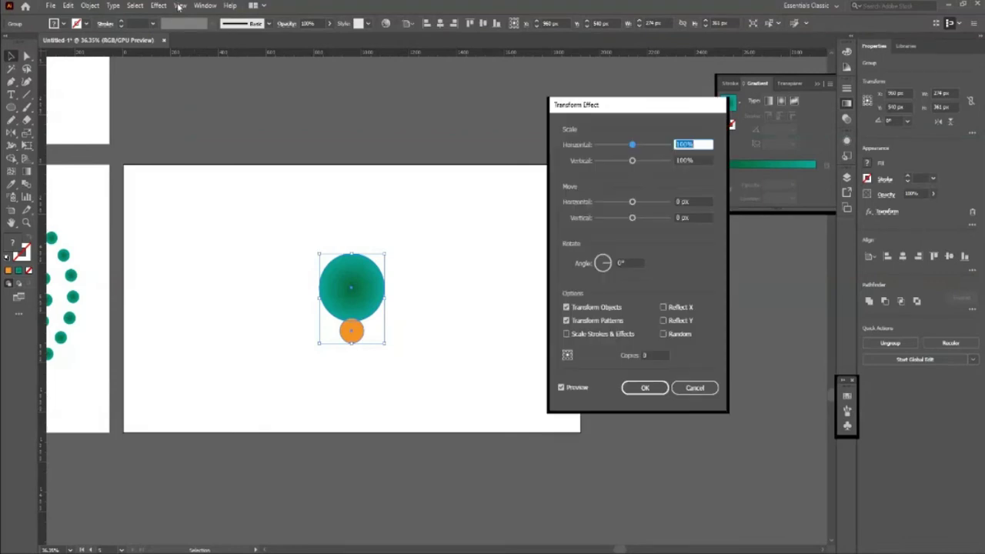
pyautogui.click(630, 263)
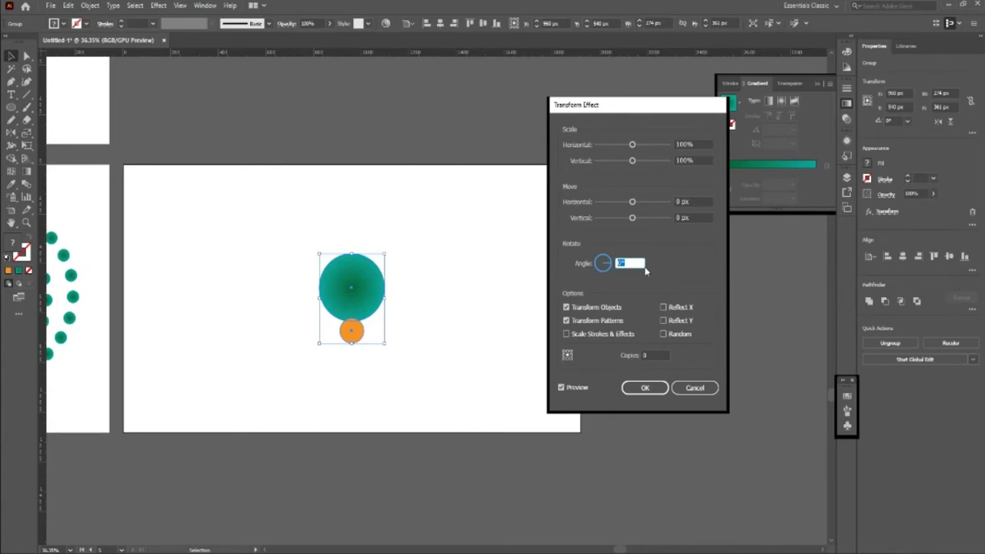
pyautogui.write('25')
pyautogui.click(651, 356)
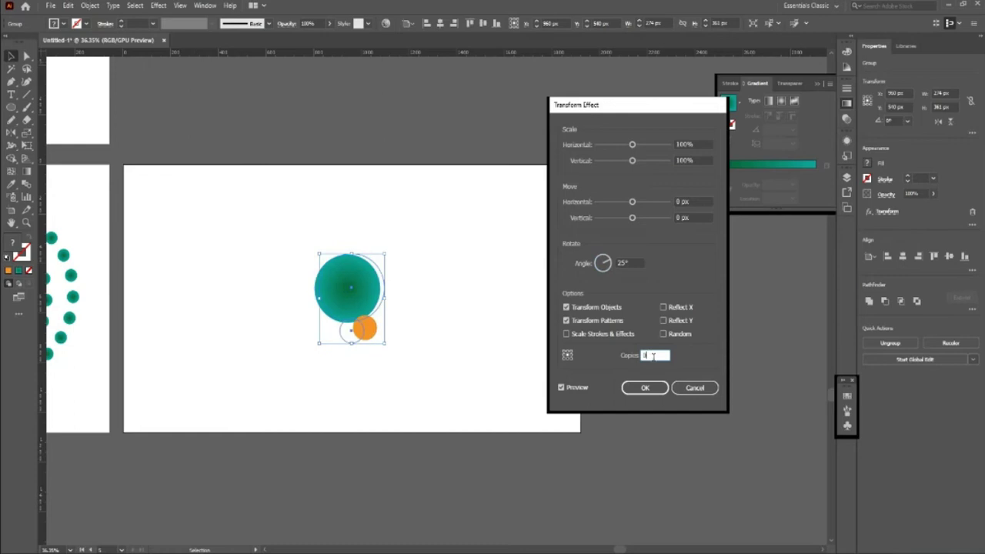
pyautogui.moveTo(659, 355); pyautogui.dragTo(642, 360)
pyautogui.click(567, 358)
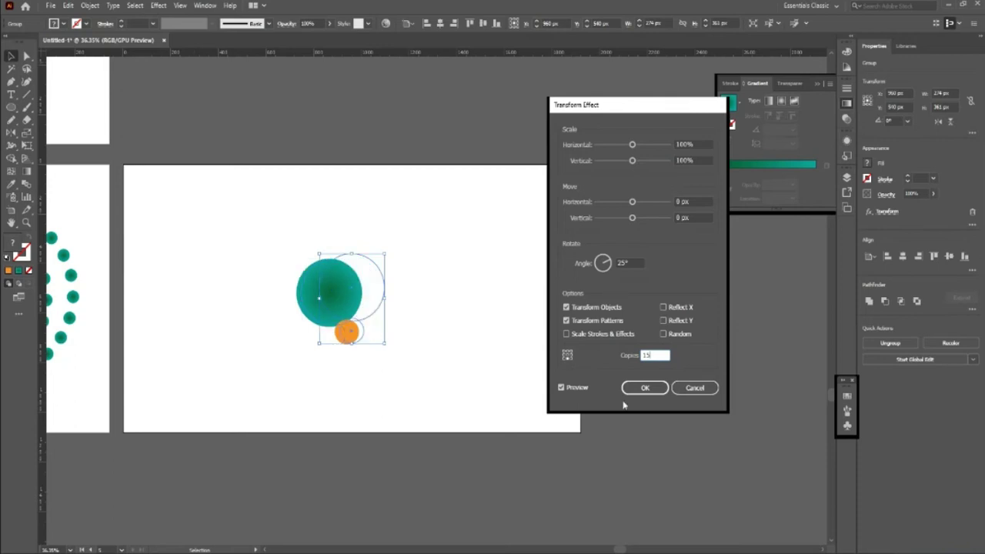
# - Apply the 15 rotated copies, then rotate the flower and nudge it upward on its artboard
pyautogui.click(645, 389)
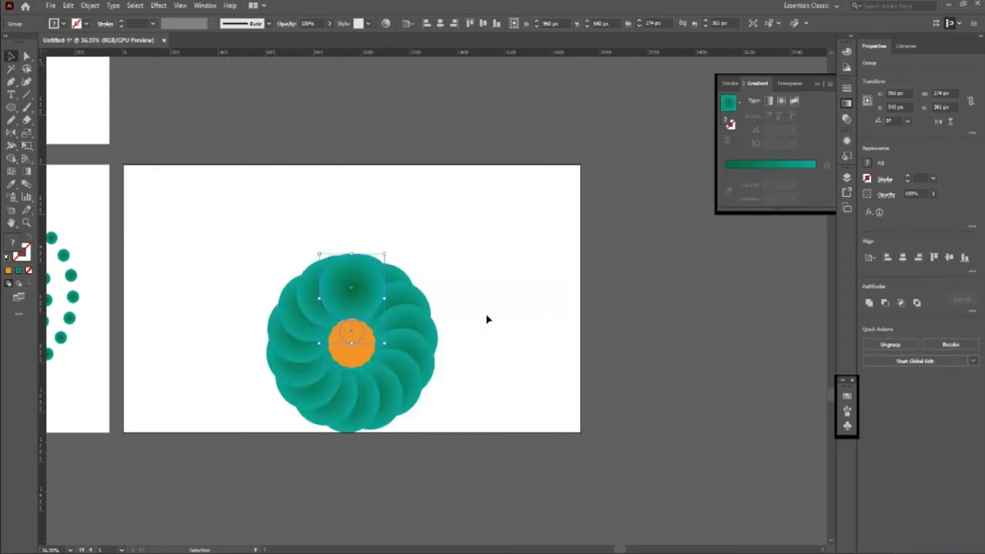
pyautogui.click(537, 368)
pyautogui.click(418, 388)
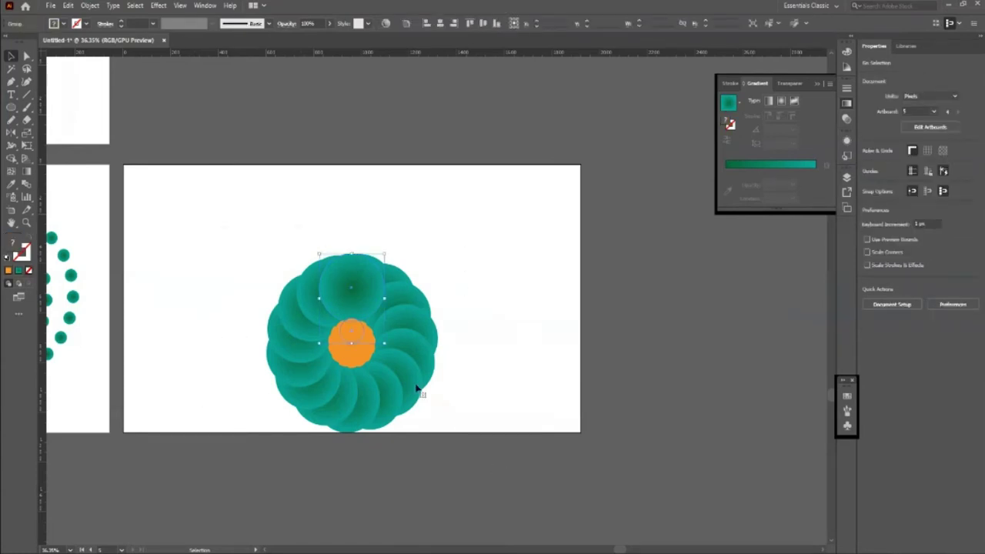
pyautogui.press('r')
pyautogui.moveTo(348, 315); pyautogui.dragTo(343, 279)
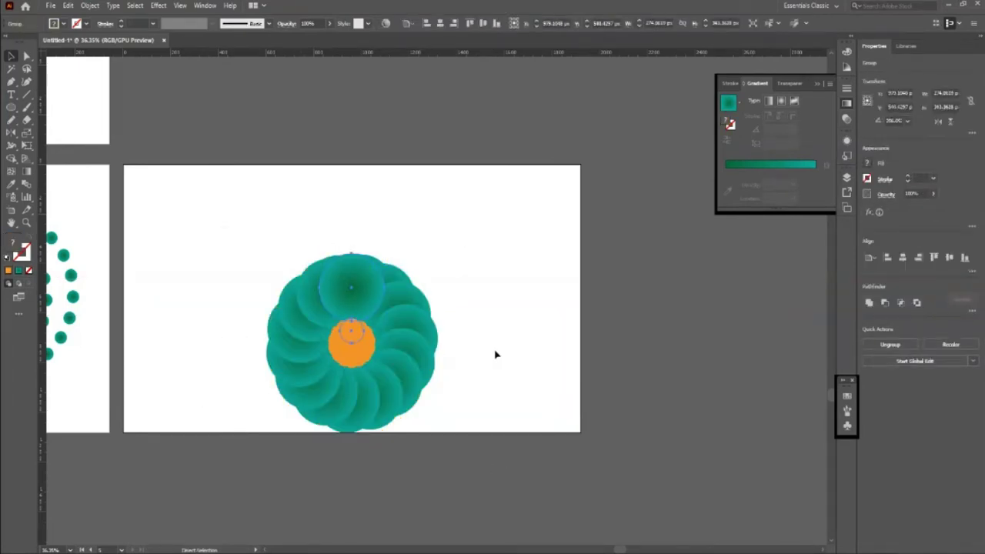
pyautogui.moveTo(351, 337); pyautogui.dragTo(326, 276)
pyautogui.click(516, 361)
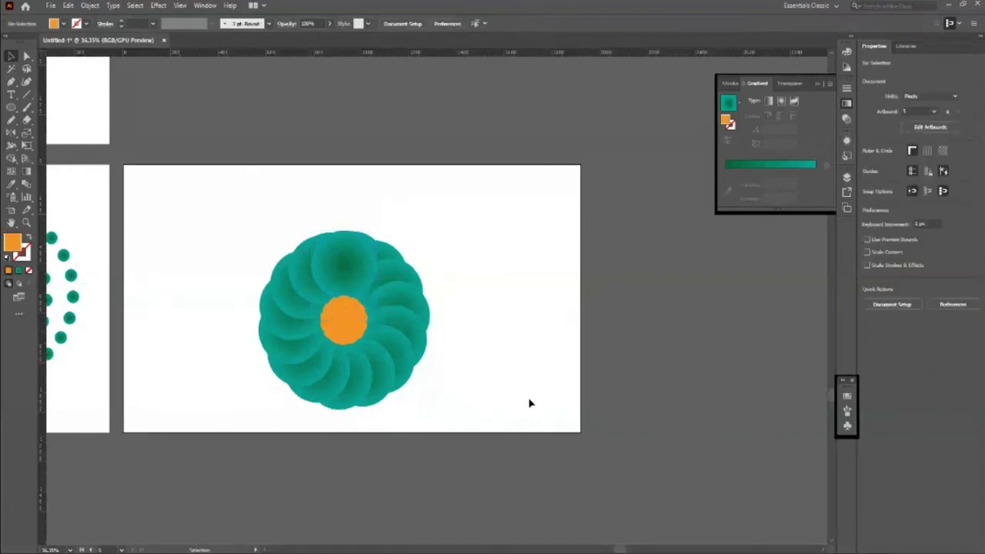
pyautogui.scroll(-1, 224, 187)
pyautogui.click(353, 326)
pyautogui.moveTo(352, 310); pyautogui.dragTo(351, 288)
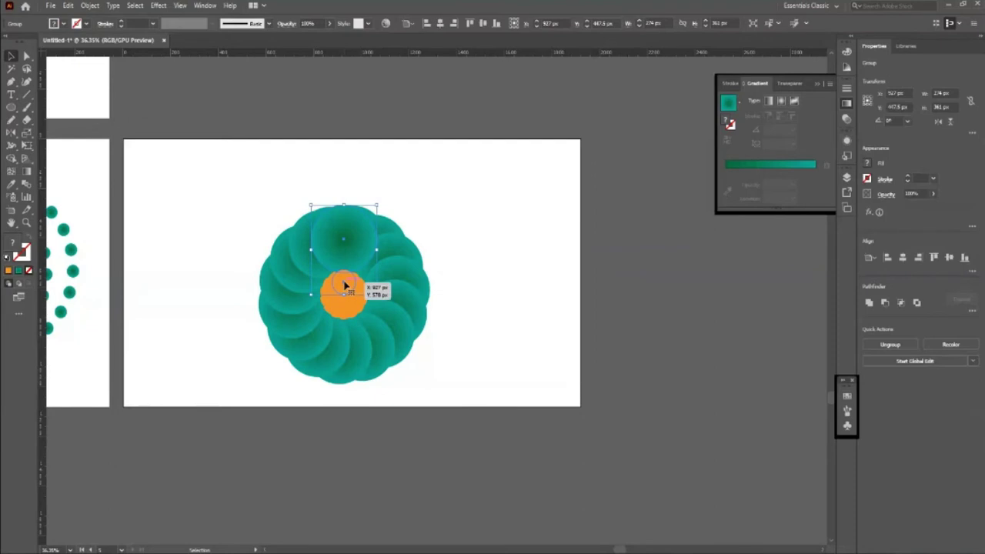
# - Duplicate the flower artboard to the right with an Alt-drag of the Artboard tool
pyautogui.click(494, 319)
pyautogui.press('z')
pyautogui.keyDown('alt'); pyautogui.click(185, 323); pyautogui.keyUp('alt')
pyautogui.moveTo(291, 288); pyautogui.dragTo(468, 416)
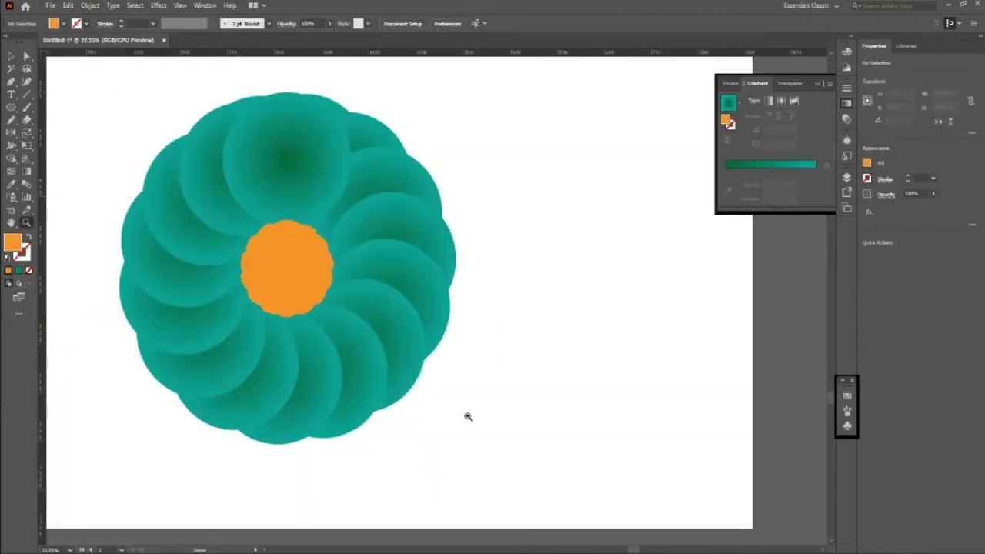
pyautogui.keyDown('alt'); pyautogui.click(55, 292); pyautogui.keyUp('alt')
pyautogui.keyDown('alt'); pyautogui.click(83, 244); pyautogui.keyUp('alt')
pyautogui.click(295, 192)
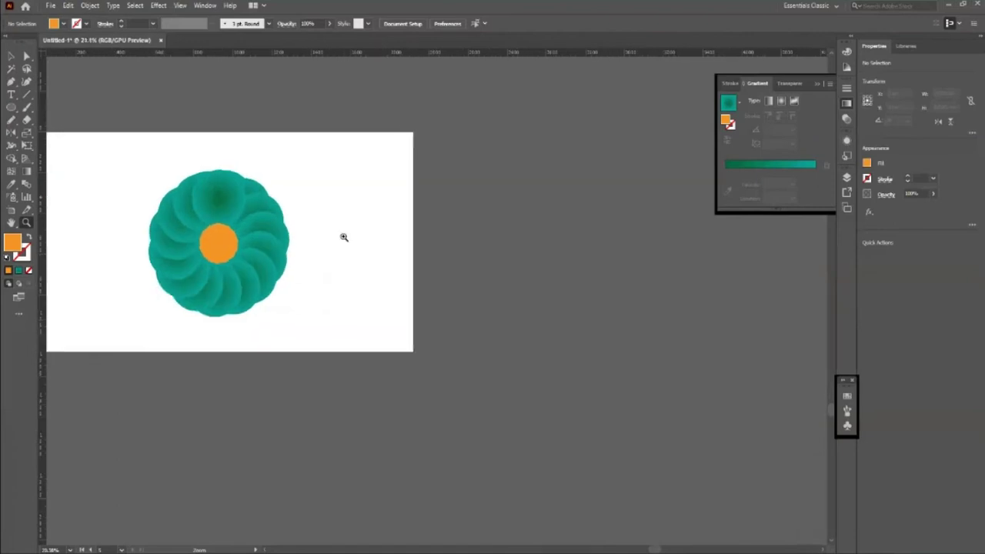
pyautogui.moveTo(424, 235); pyautogui.dragTo(426, 237)
pyautogui.press('v')
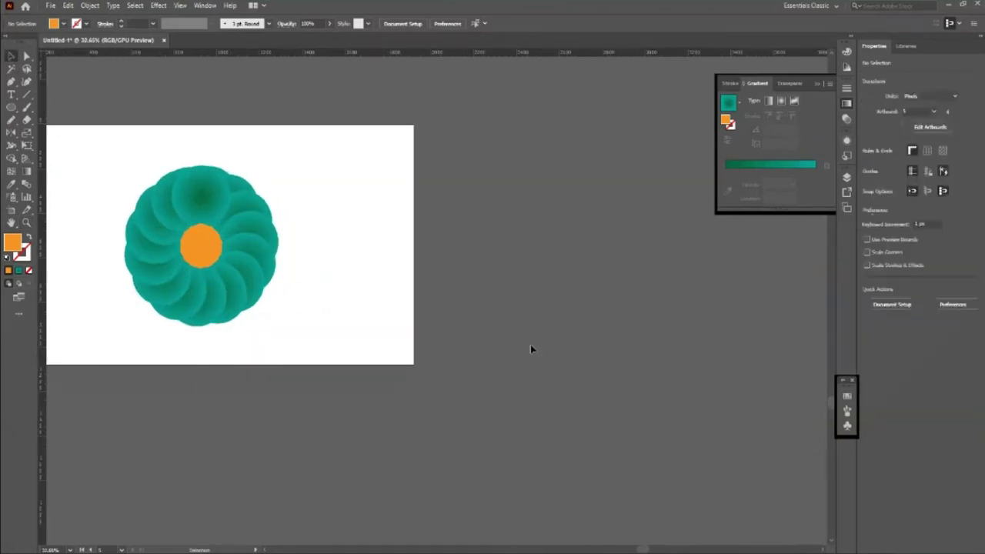
pyautogui.hotkey('shift', 'o')
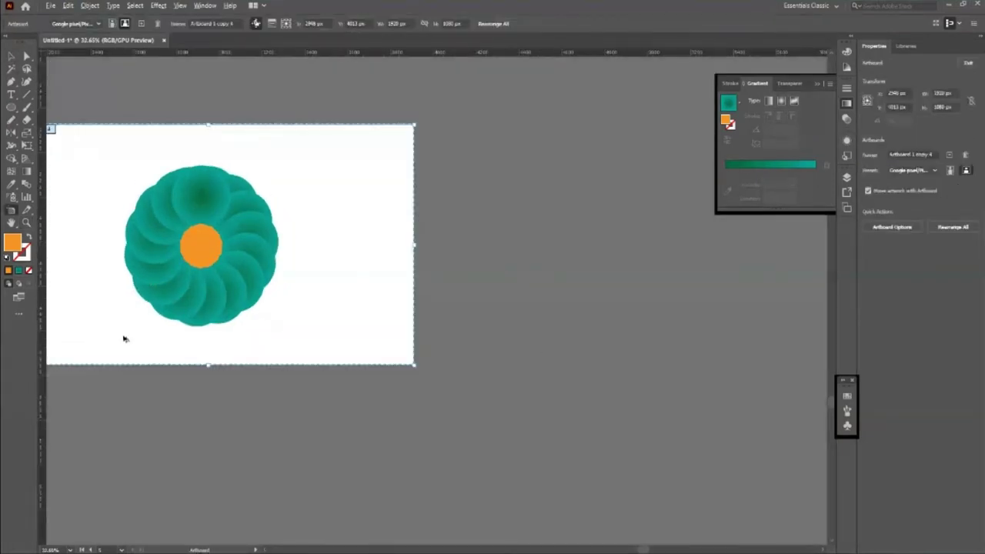
pyautogui.moveTo(123, 339); pyautogui.dragTo(541, 336)
pyautogui.press('v')
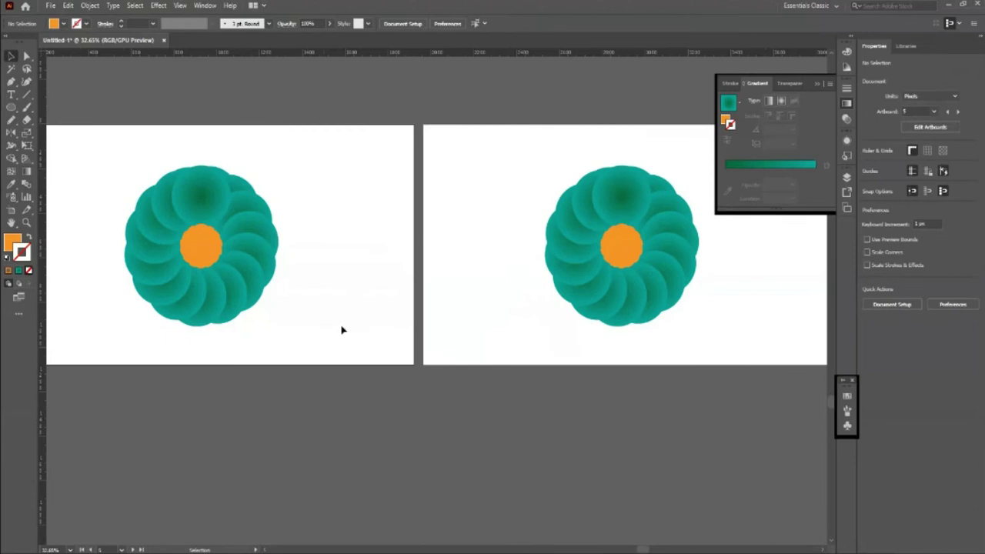
# - Select all artwork on the copied artboard and delete it, leaving it blank
pyautogui.press('z')
pyautogui.moveTo(305, 344); pyautogui.dragTo(539, 355)
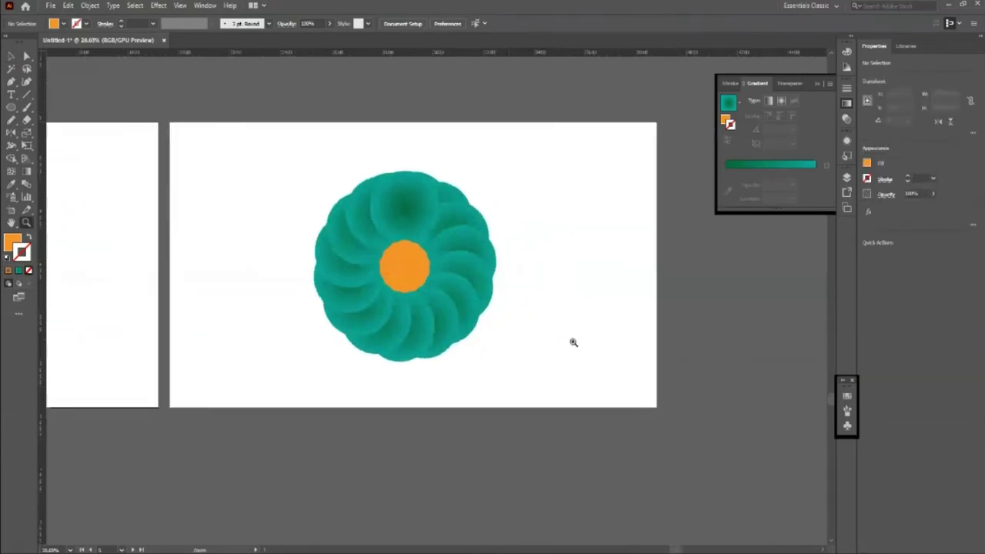
pyautogui.press('v')
pyautogui.hotkey('ctrl', 'a')
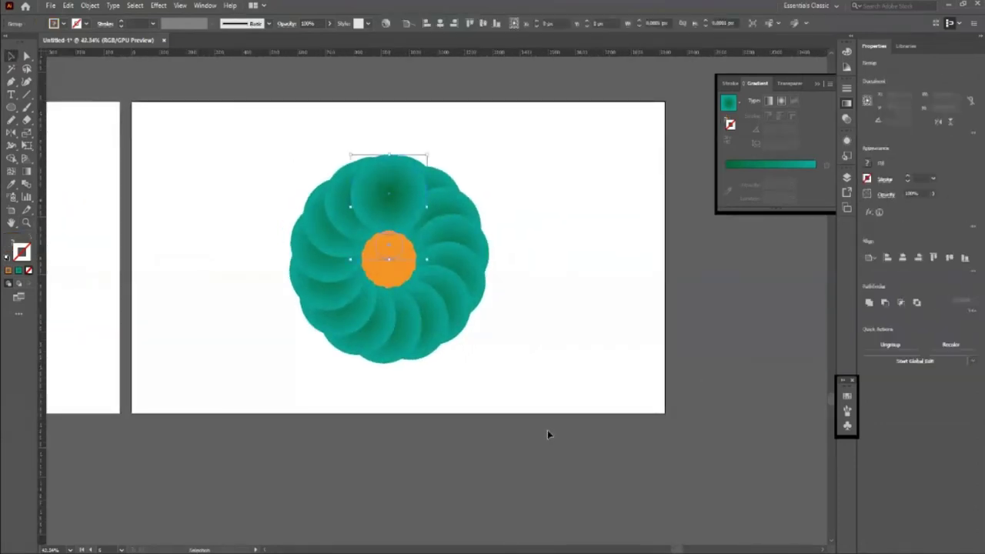
pyautogui.press('Delete')
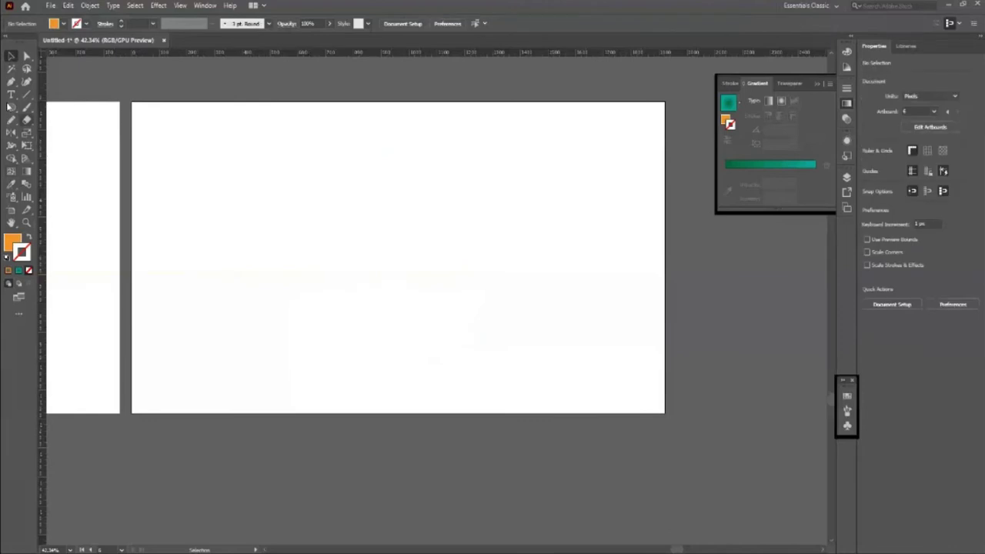
# - Draw a four-point star, centre it on the artboard, and shrink it slightly
pyautogui.click(11, 107)
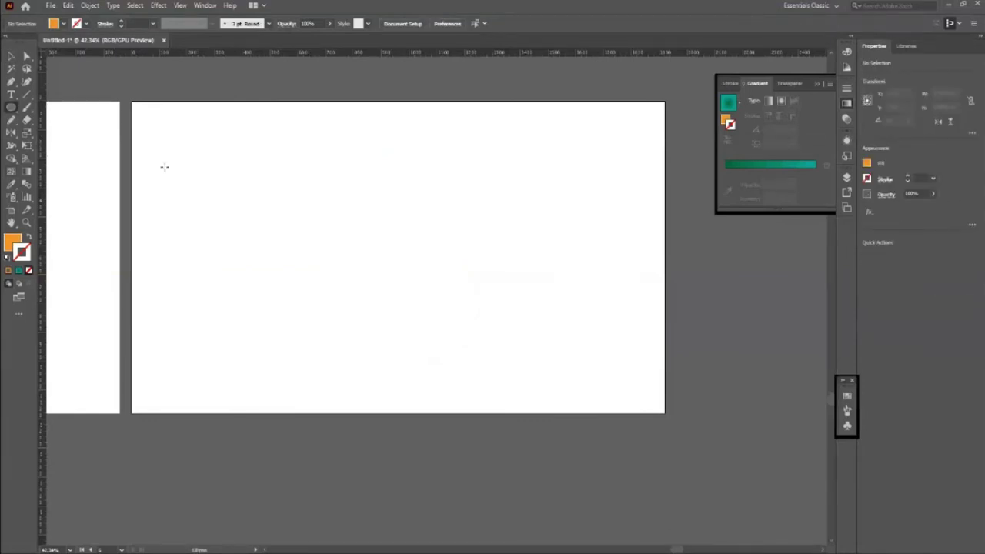
pyautogui.moveTo(377, 227); pyautogui.dragTo(418, 306)
pyautogui.click(11, 56)
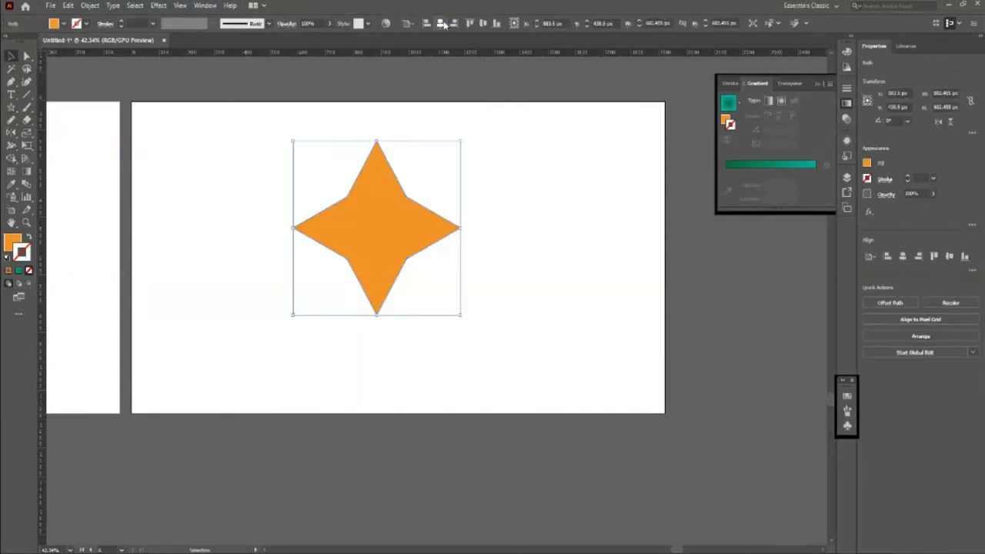
pyautogui.click(440, 24)
pyautogui.click(483, 24)
pyautogui.click(556, 281)
pyautogui.click(369, 259)
pyautogui.moveTo(483, 346); pyautogui.dragTo(467, 331)
# - Sample the flower's teal gradient onto the star with the Eyedropper
pyautogui.press('z')
pyautogui.moveTo(525, 318); pyautogui.dragTo(461, 429)
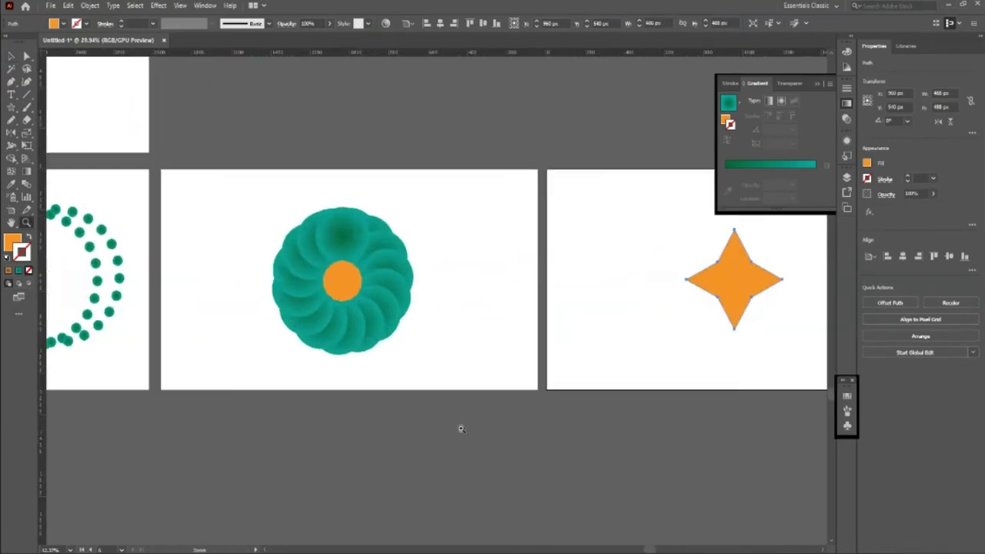
pyautogui.press('i')
pyautogui.click(374, 221)
pyautogui.press('v')
pyautogui.click(434, 306)
# - Select the teal star and bring up the Effect menu's Distort & Transform options
pyautogui.press('z')
pyautogui.scroll(-2, 433, 306)
pyautogui.scroll(3, 758, 300)
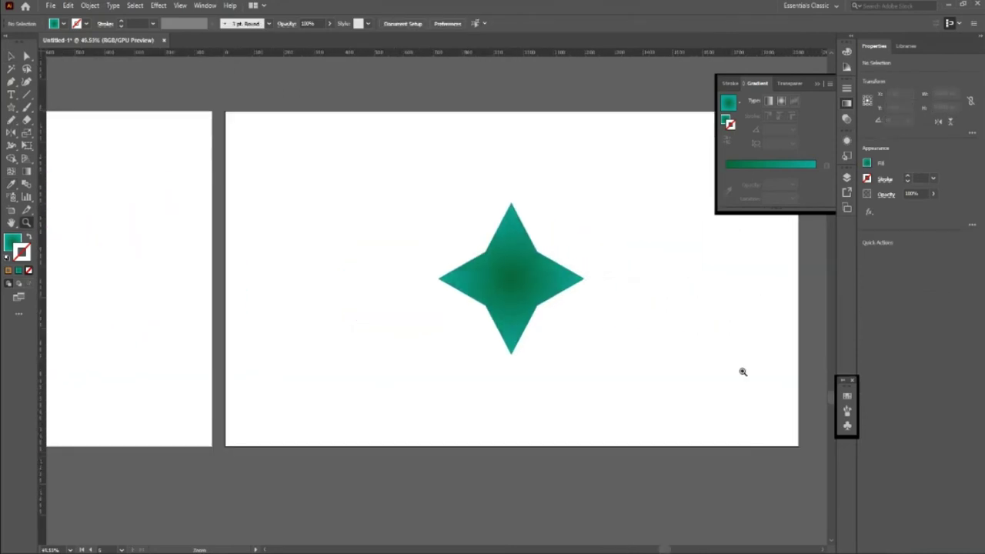
pyautogui.scroll(2, 743, 372)
pyautogui.press('v')
pyautogui.click(525, 264)
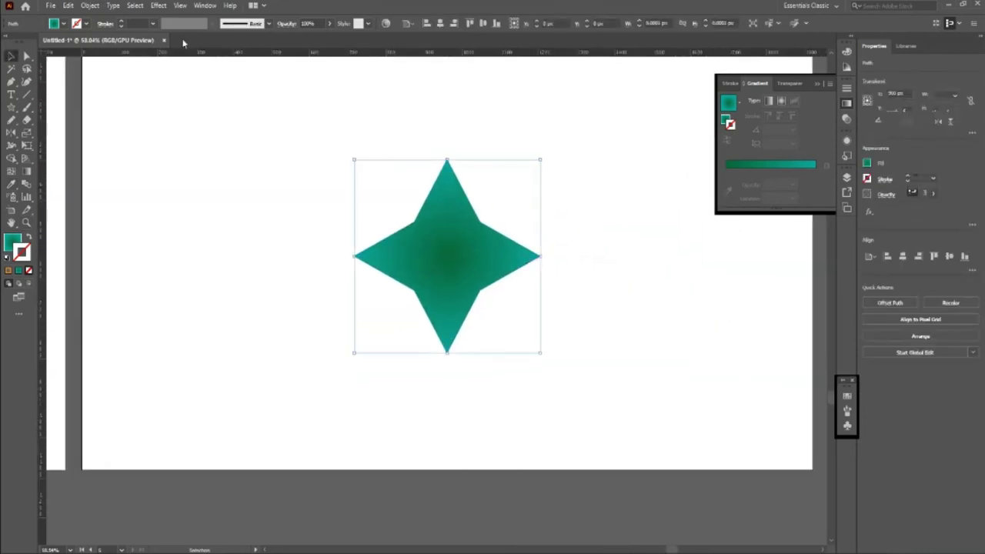
pyautogui.click(158, 6)
pyautogui.moveTo(190, 92)
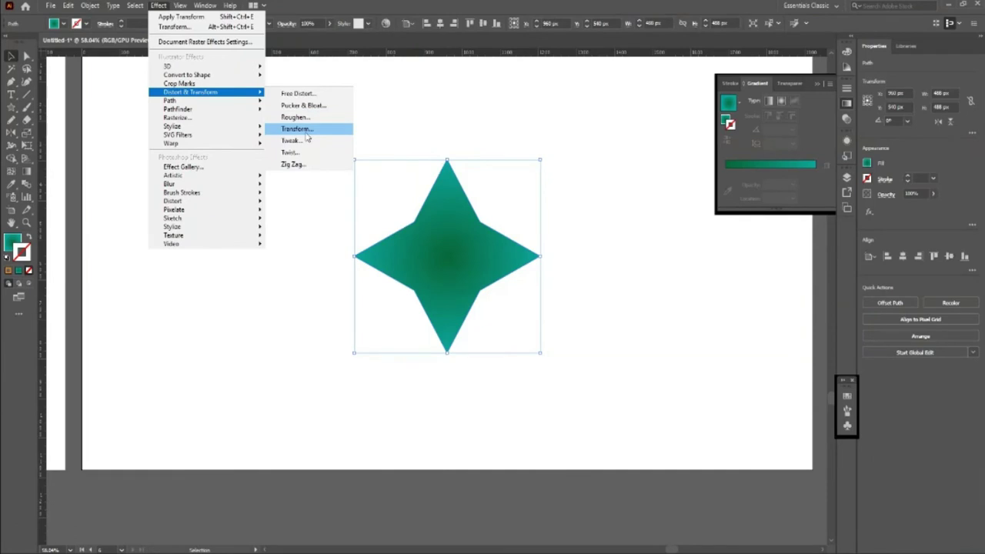
pyautogui.click(306, 131)
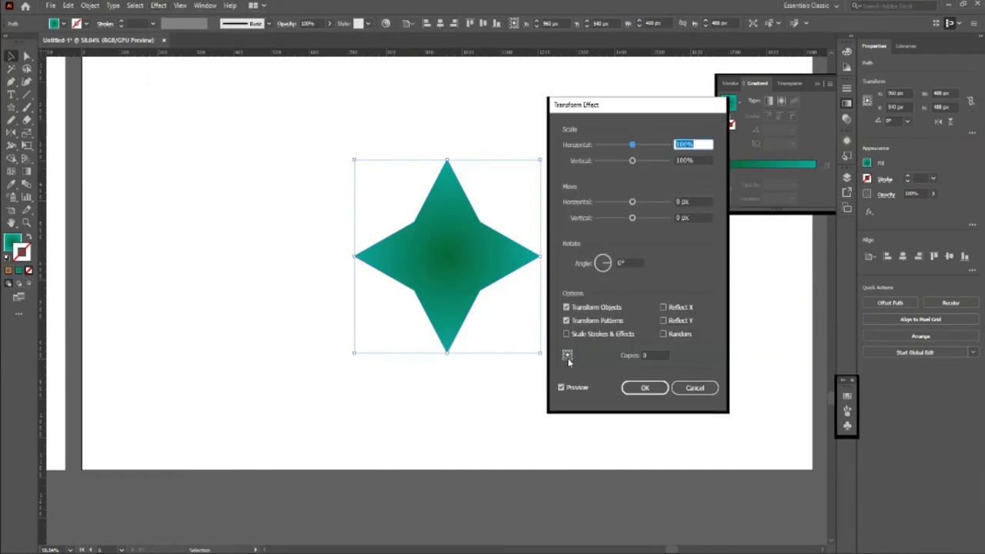
pyautogui.doubleClick(629, 262)
pyautogui.write('25')
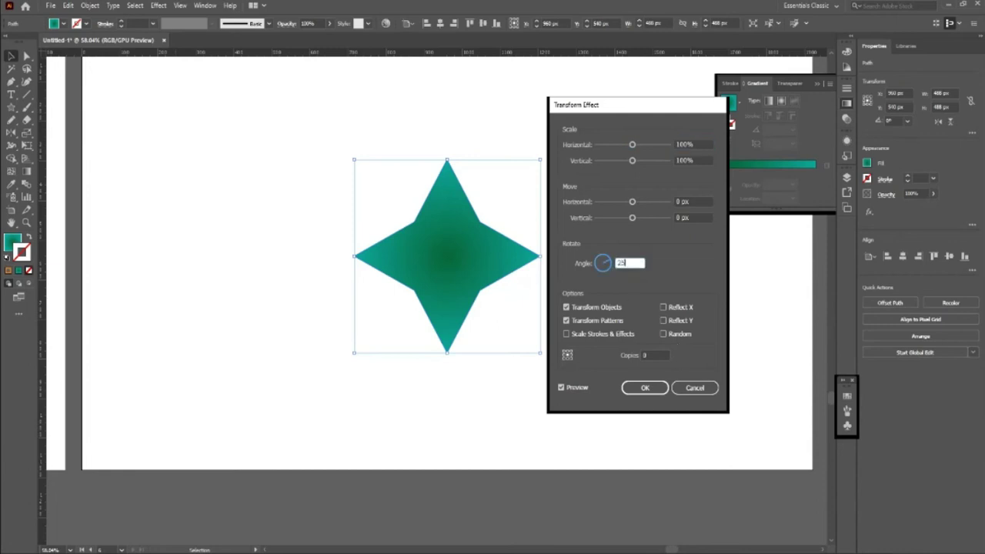
pyautogui.click(701, 144)
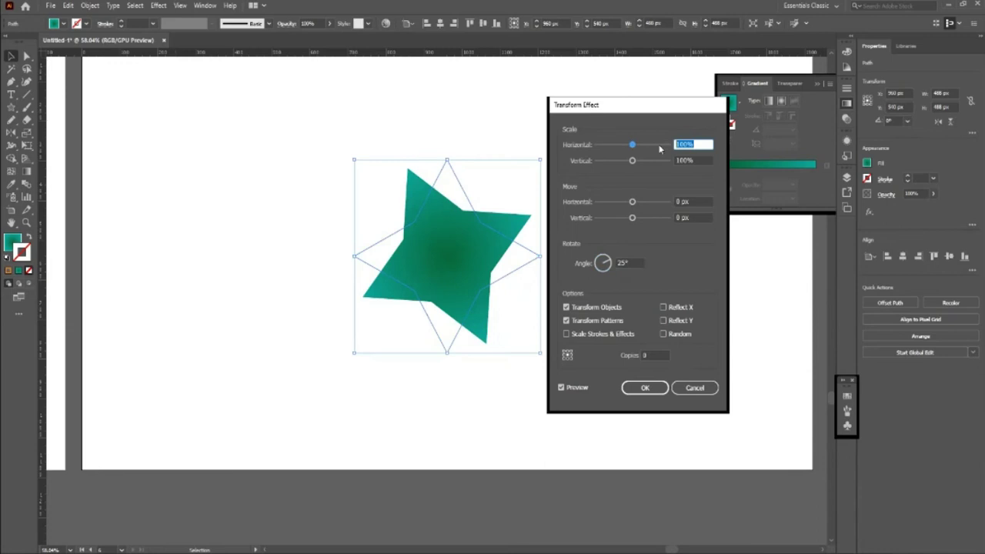
pyautogui.write('90')
pyautogui.click(699, 159)
pyautogui.write('90')
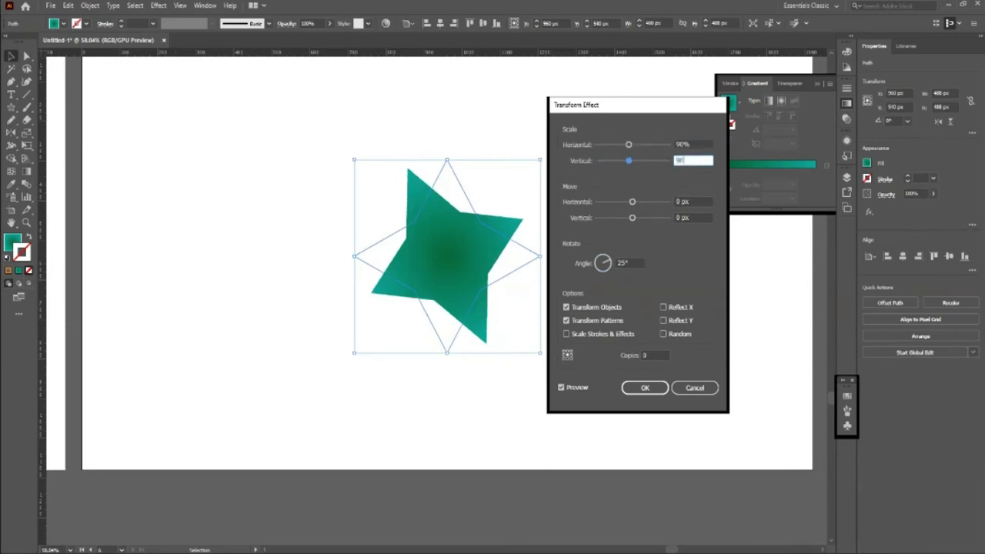
pyautogui.click(660, 357)
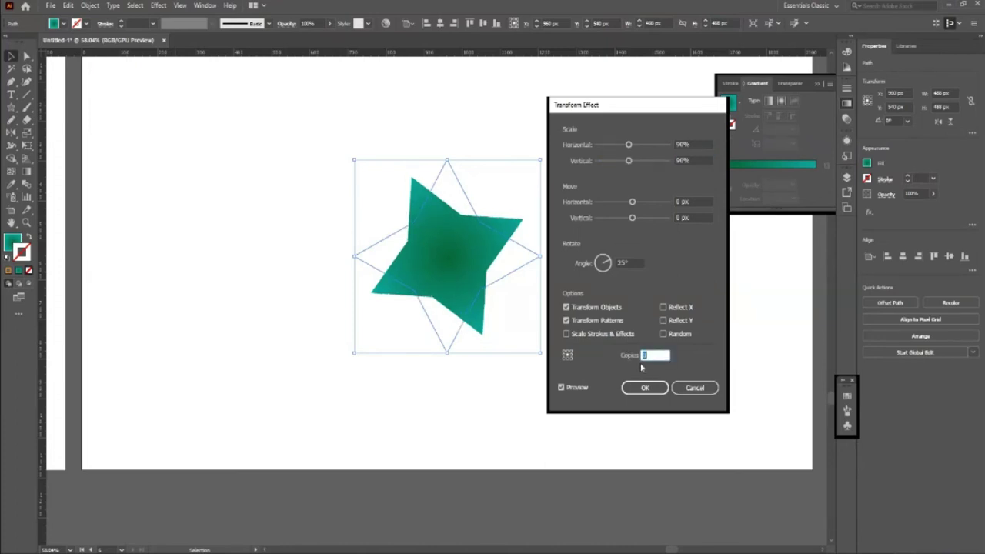
pyautogui.write('3')
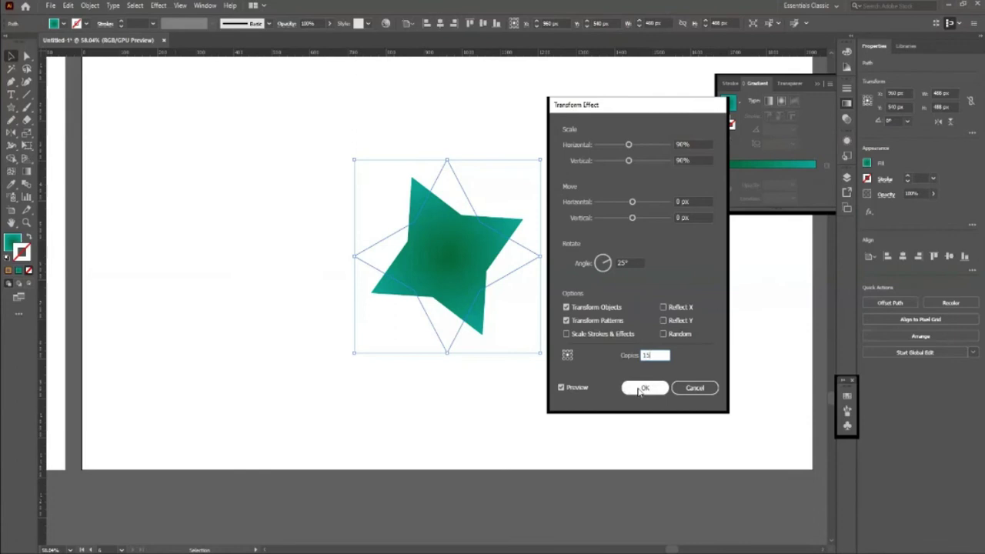
pyautogui.click(645, 387)
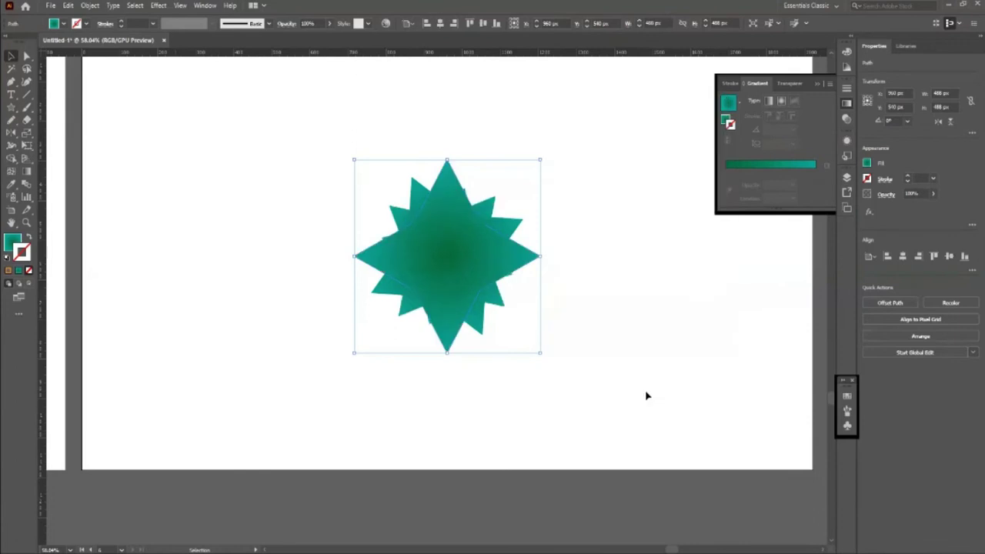
pyautogui.click(619, 360)
pyautogui.moveTo(450, 263); pyautogui.dragTo(257, 226)
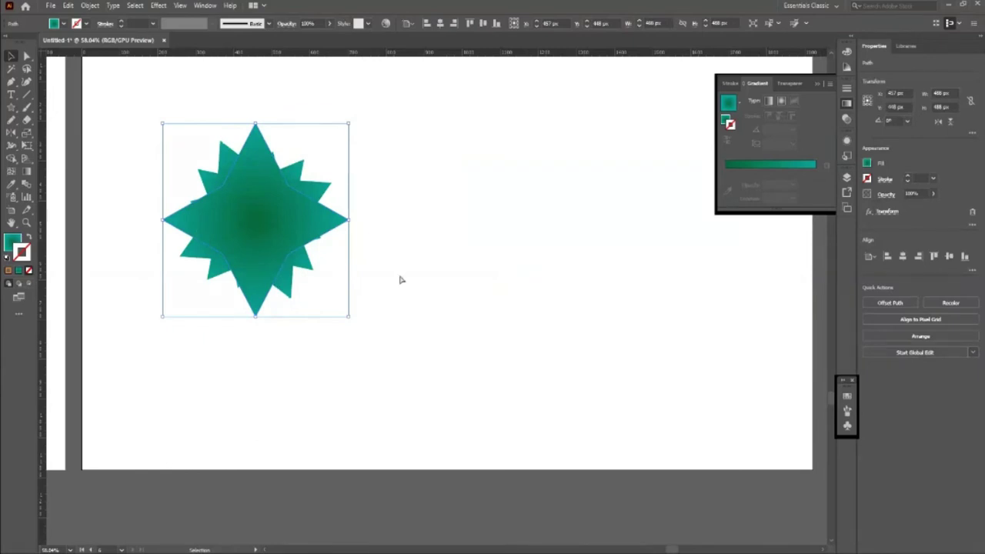
pyautogui.hotkey('ctrl', 'z')
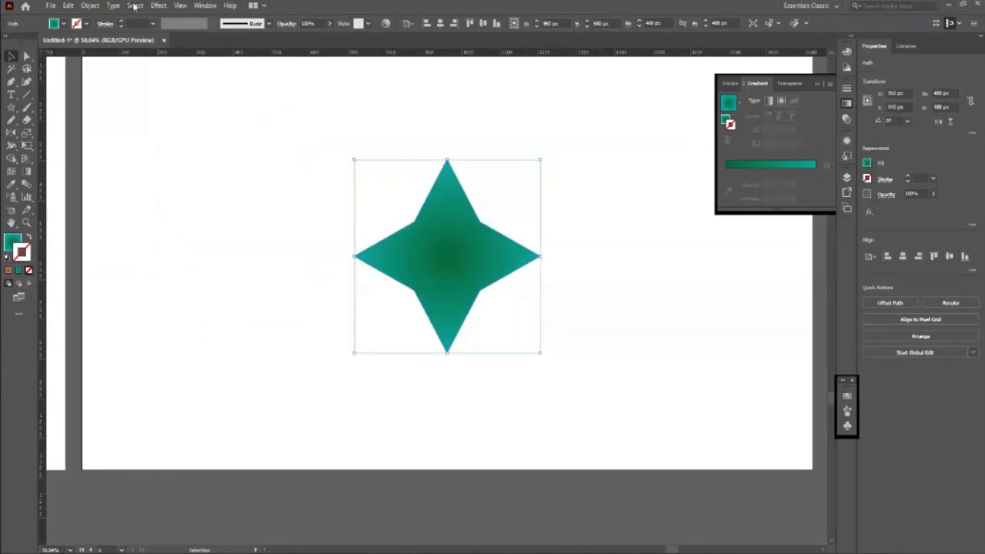
# - Move the gradient star up toward the top of the artboard
pyautogui.click(158, 5)
pyautogui.click(245, 262)
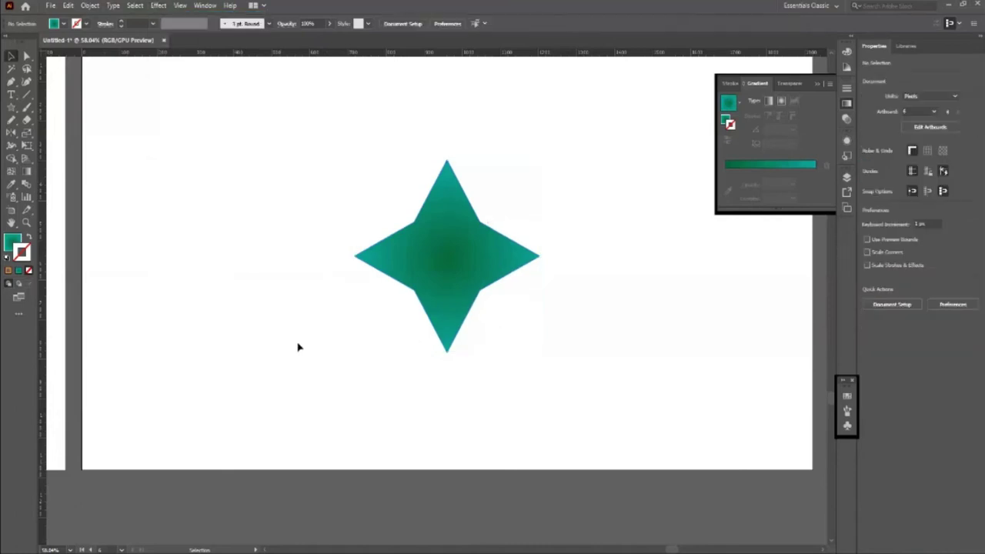
pyautogui.moveTo(433, 281); pyautogui.dragTo(408, 207)
pyautogui.click(461, 317)
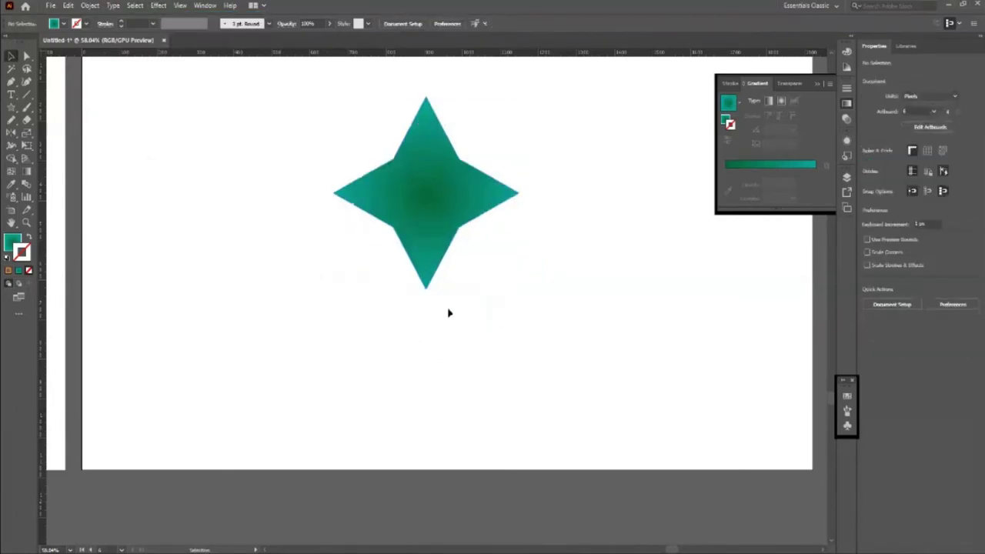
# - Draw a small black-filled circle at the star's bottom tip, then select both shapes
pyautogui.press('l')
pyautogui.moveTo(425, 291); pyautogui.dragTo(430, 312)
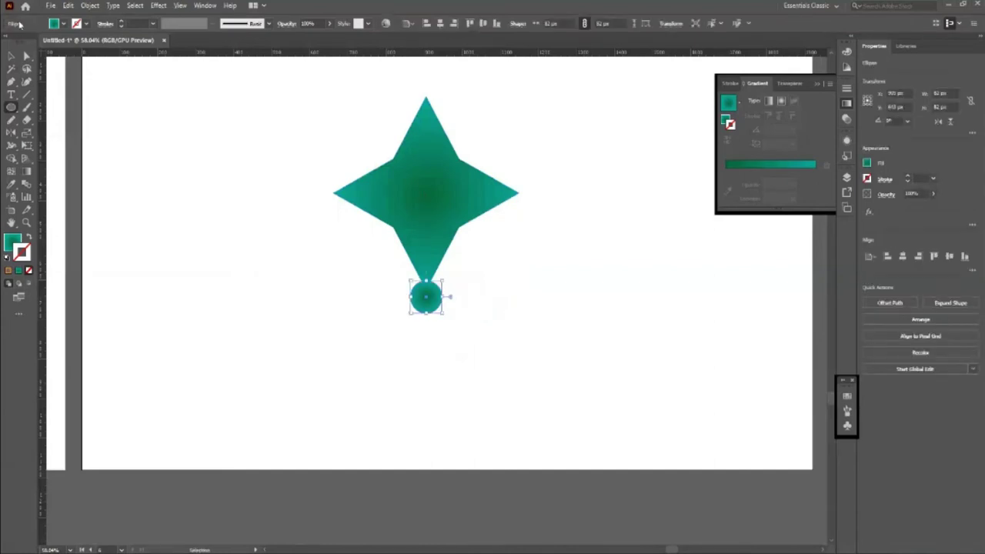
pyautogui.click(62, 23)
pyautogui.click(86, 44)
pyautogui.click(192, 197)
pyautogui.click(429, 293)
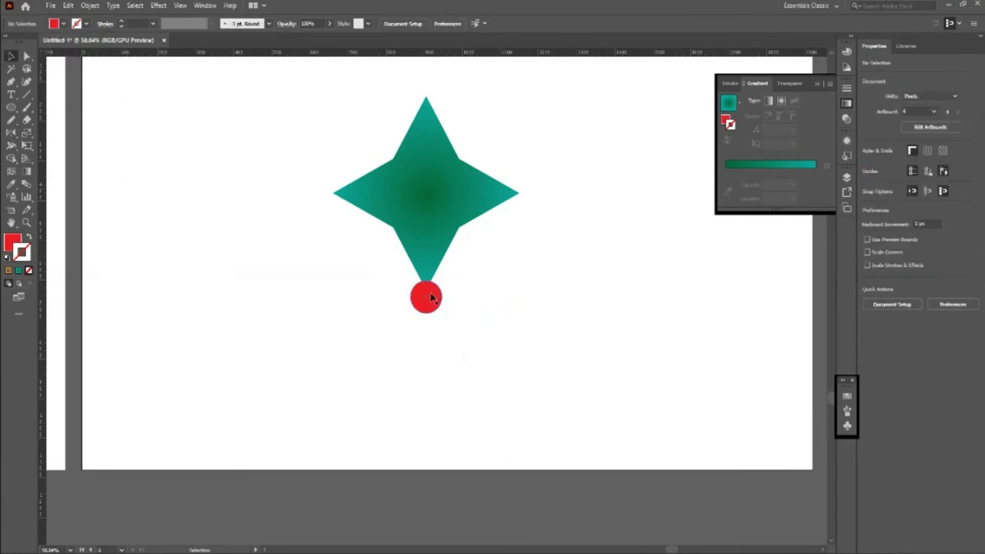
pyautogui.click(62, 23)
pyautogui.click(30, 45)
pyautogui.click(278, 200)
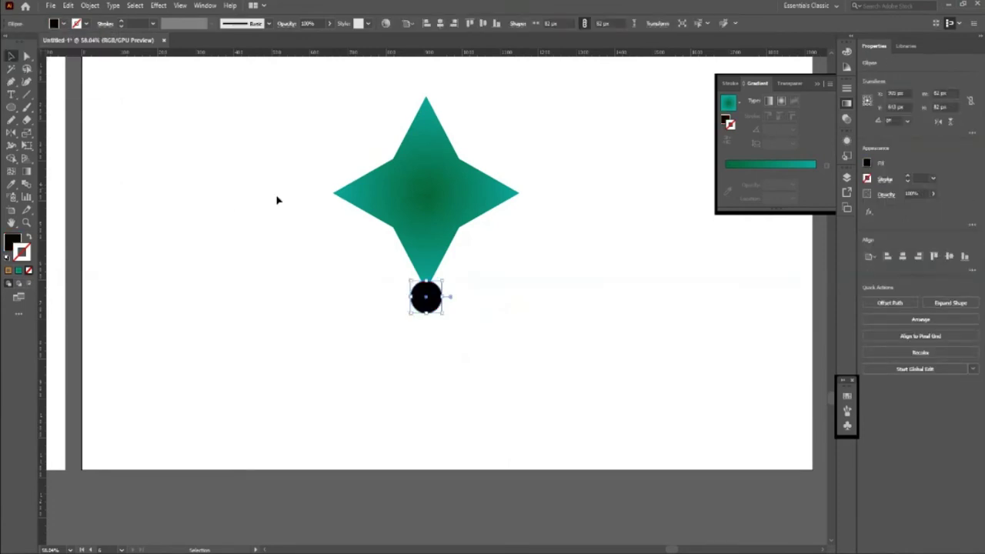
pyautogui.moveTo(337, 130); pyautogui.dragTo(589, 428)
# - Group the star and circle, then add a Transform effect of 25° rotation with 20 copies
pyautogui.press('a')
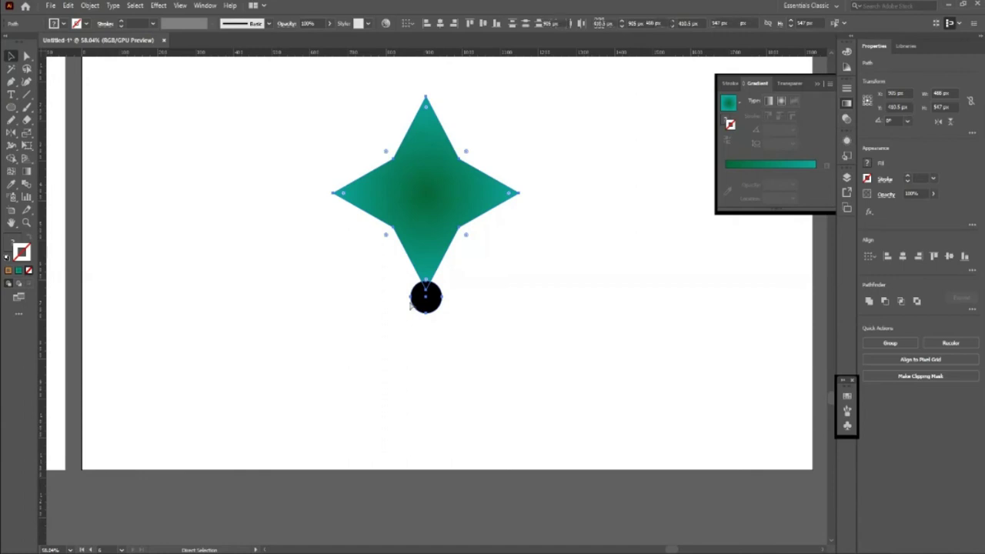
pyautogui.hotkey('ctrl', 'g')
pyautogui.press('v')
pyautogui.click(159, 6)
pyautogui.moveTo(191, 91)
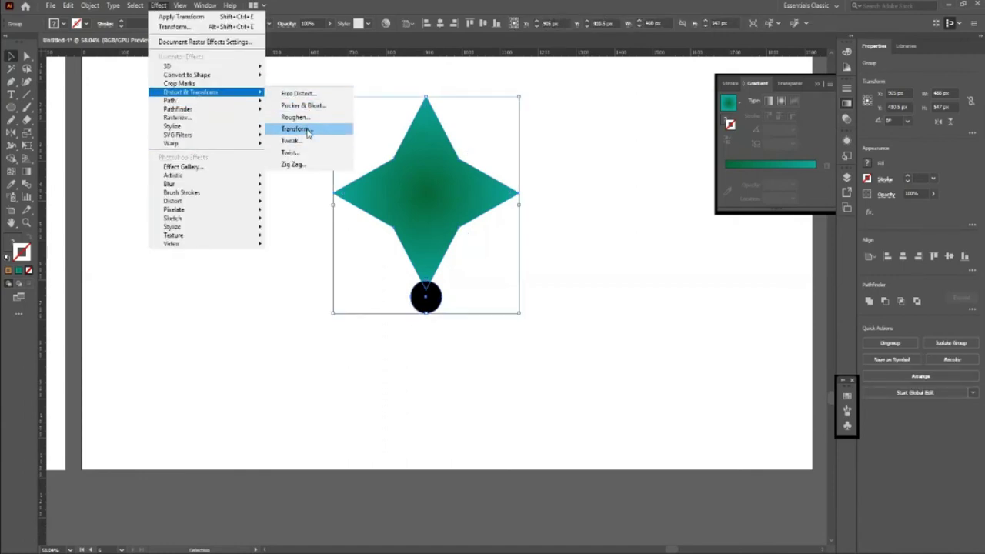
pyautogui.click(307, 129)
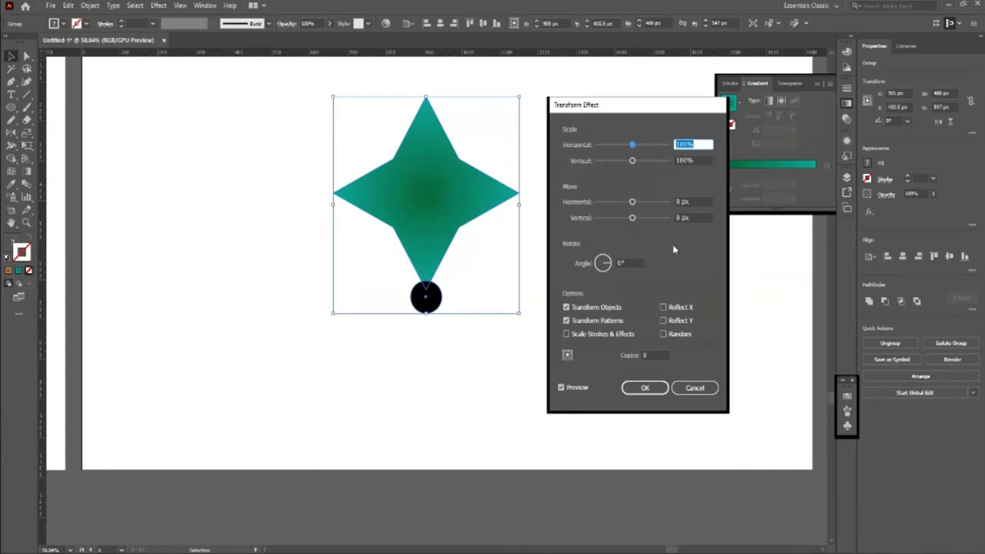
pyautogui.doubleClick(631, 263)
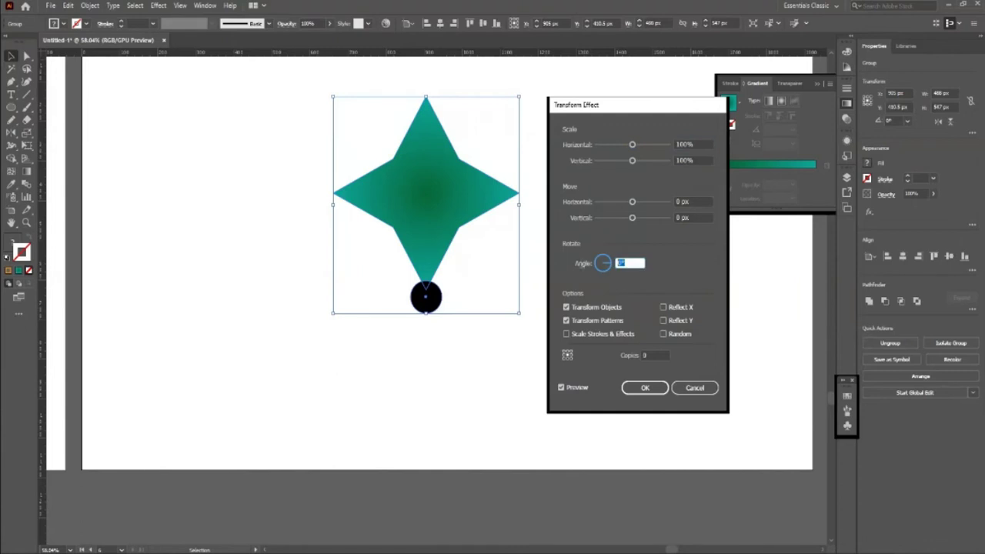
pyautogui.write('25')
pyautogui.click(654, 354)
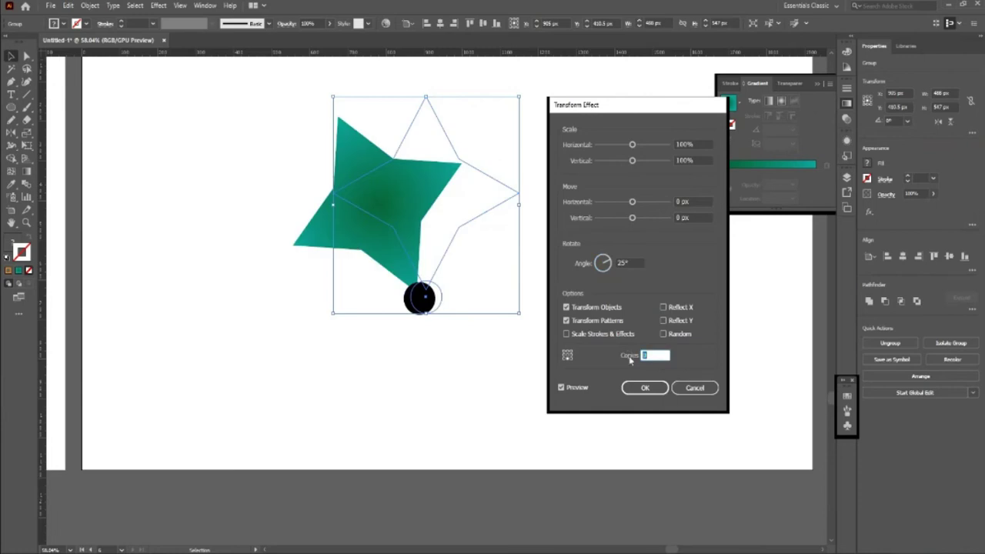
pyautogui.write('420')
pyautogui.click(642, 388)
pyautogui.click(691, 272)
# - Zoom out and nudge the spiky star ring slightly upward
pyautogui.press('z')
pyautogui.hotkey('ctrl', '-')
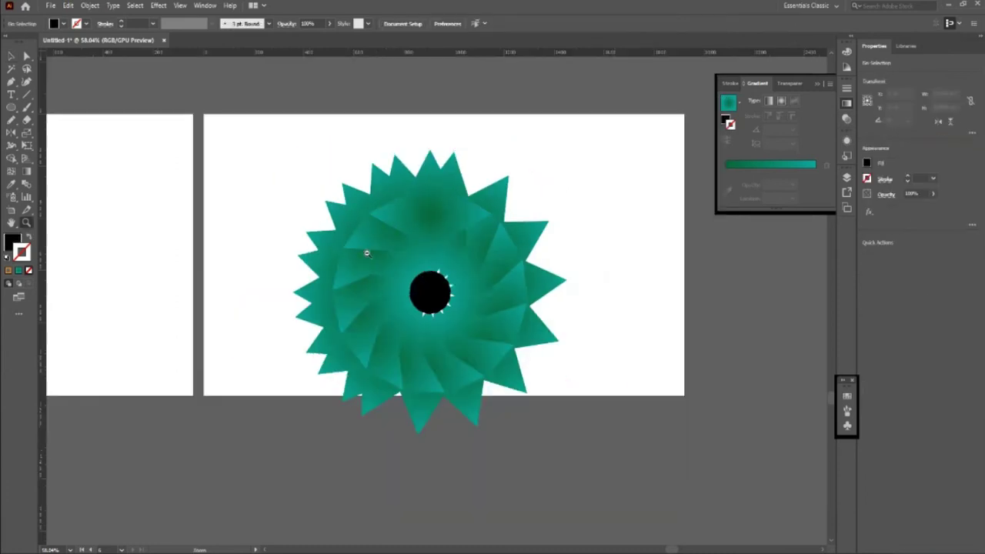
pyautogui.scroll(-2, 367, 253)
pyautogui.scroll(2, 596, 347)
pyautogui.scroll(1, 562, 314)
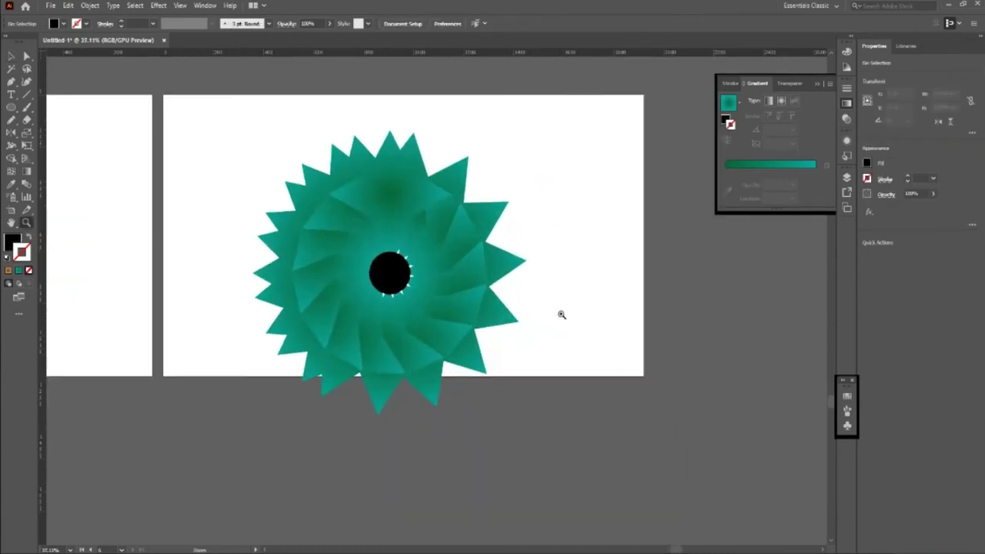
pyautogui.press('v')
pyautogui.moveTo(401, 204)
pyautogui.mouseDown()
pyautogui.moveTo(413, 175)
pyautogui.moveTo(412, 198)
pyautogui.mouseUp()
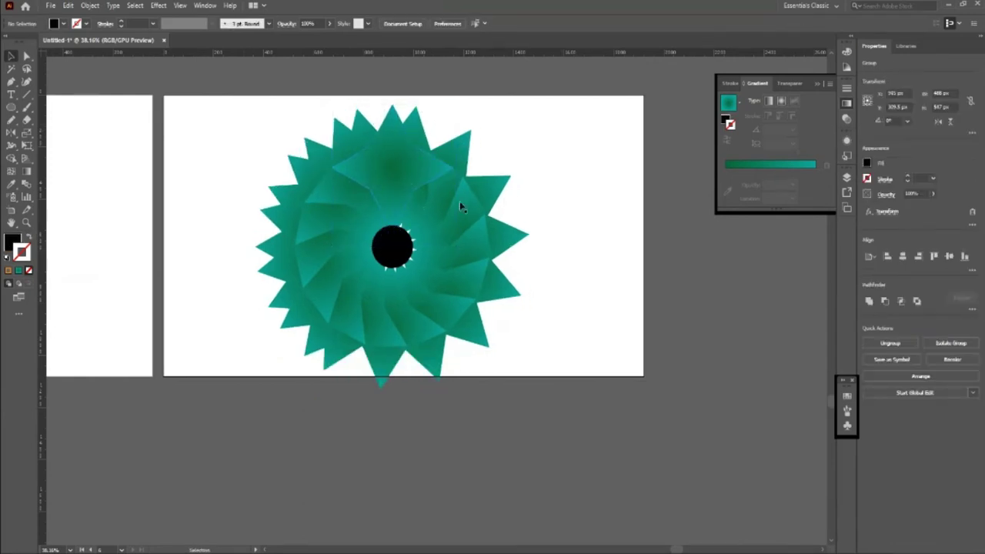
# - Undo back to the single star with its black circle
pyautogui.click(385, 173)
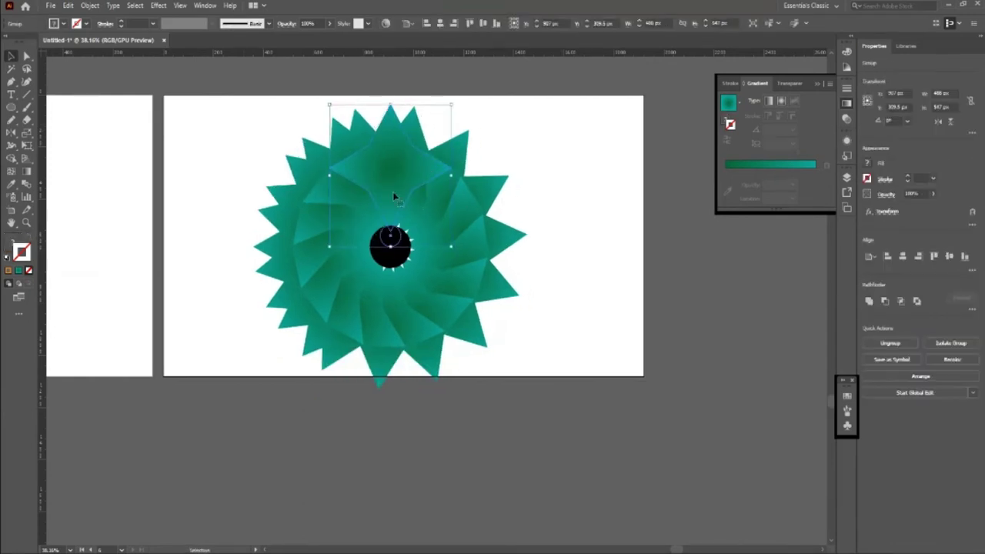
pyautogui.click(538, 301)
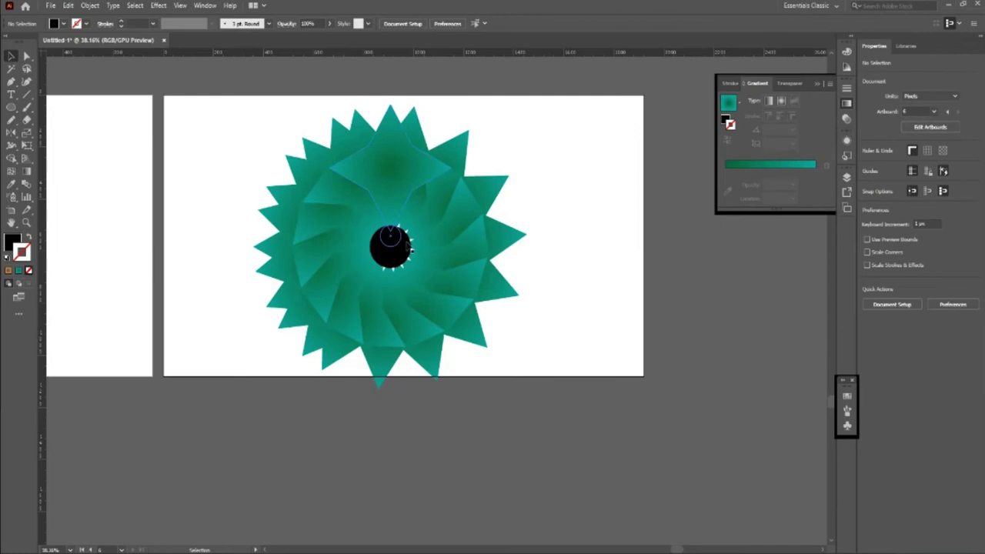
pyautogui.press('a')
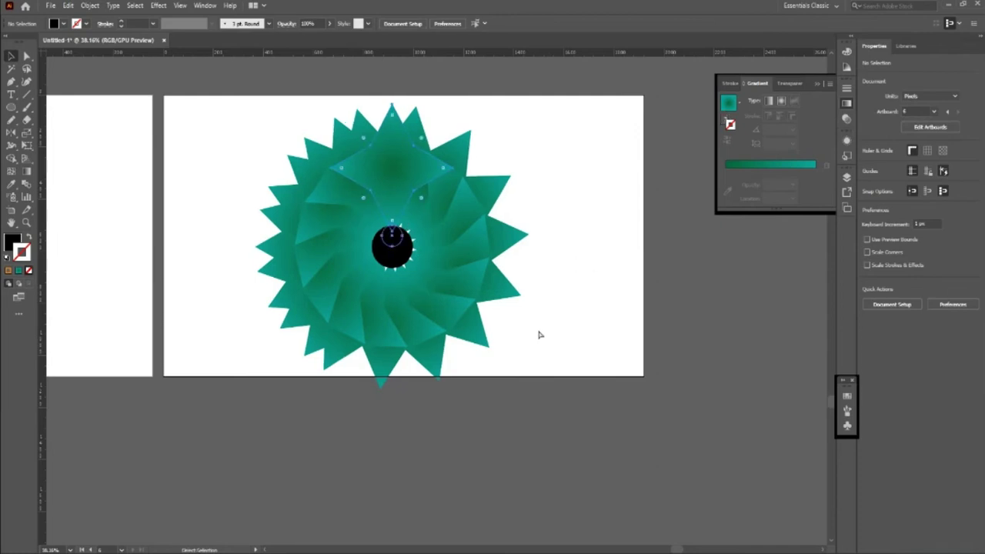
pyautogui.hotkey('ctrl', 'z')
pyautogui.hotkey('ctrl', 'z')
pyautogui.hotkey('ctrl', 'z')
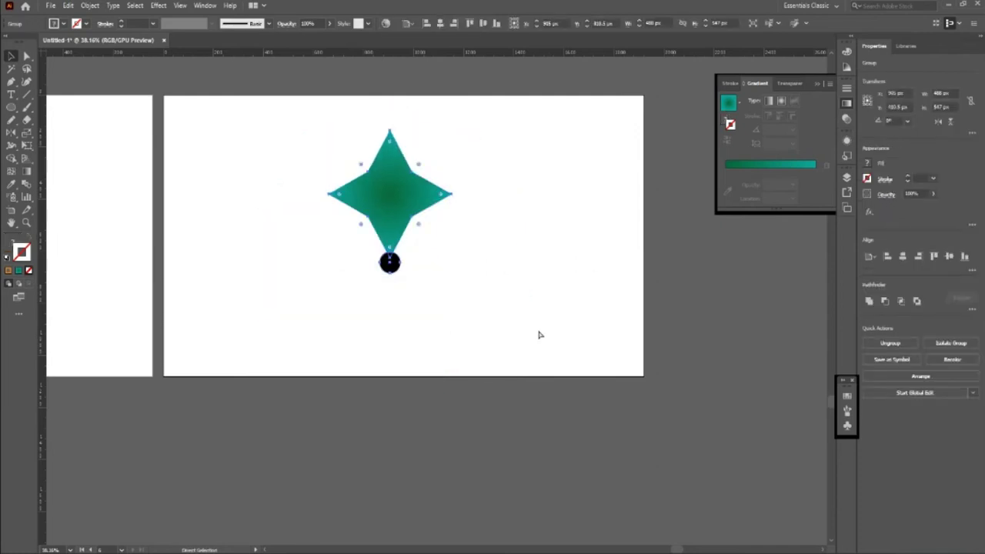
# - Apply a new Transform effect of 25° rotation with 30 copies to the star and circle
pyautogui.hotkey('ctrl', 'shift', 'z')
pyautogui.hotkey('ctrl', 'shift', 'z')
pyautogui.hotkey('ctrl', 'shift', 'z')
pyautogui.click(559, 317)
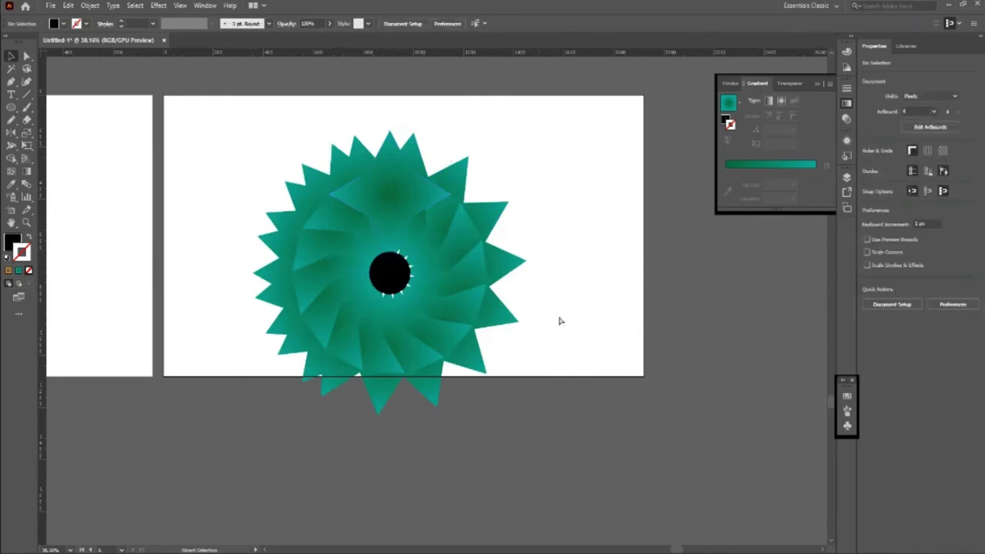
pyautogui.hotkey('ctrl', 'z')
pyautogui.hotkey('ctrl', 'z')
pyautogui.hotkey('ctrl', 'z')
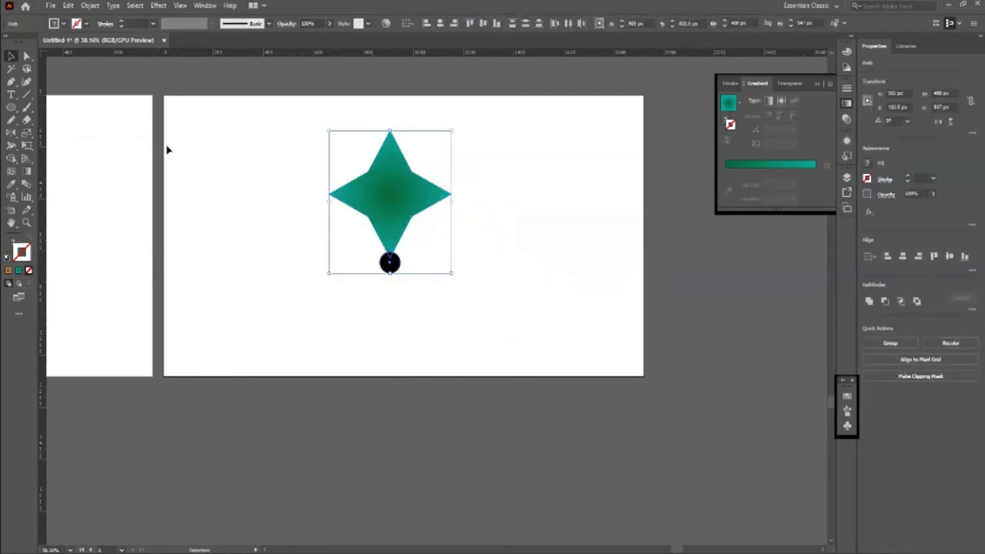
pyautogui.click(157, 6)
pyautogui.moveTo(190, 92)
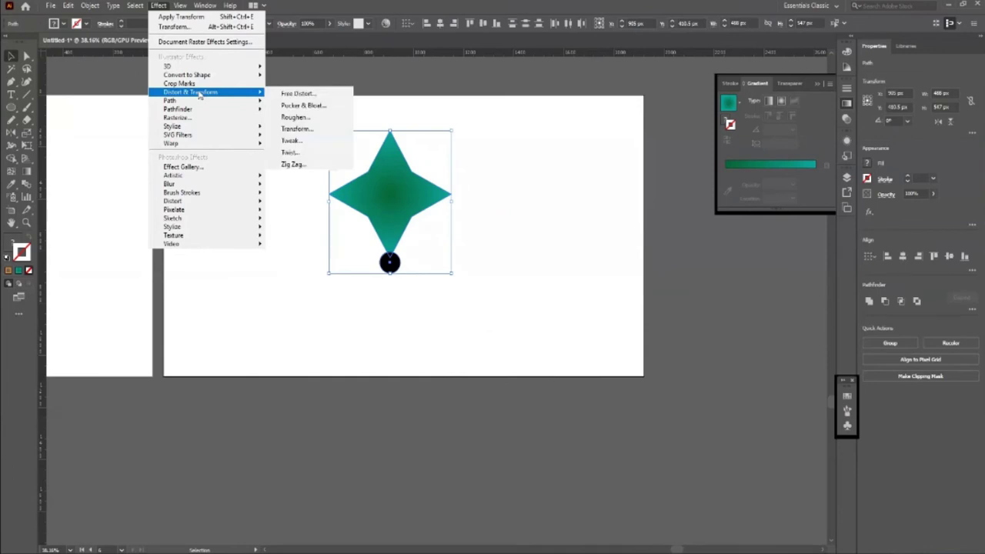
pyautogui.click(297, 128)
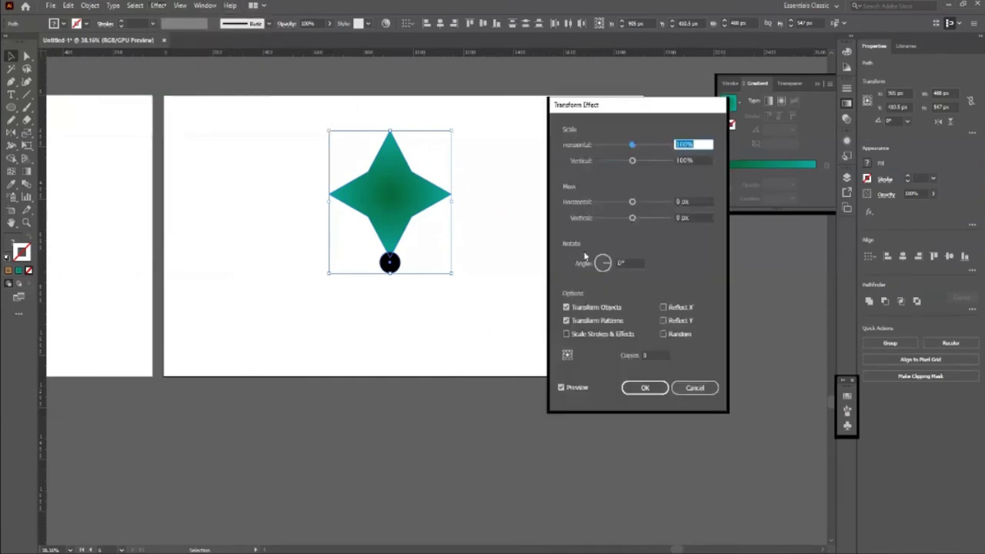
pyautogui.click(635, 263)
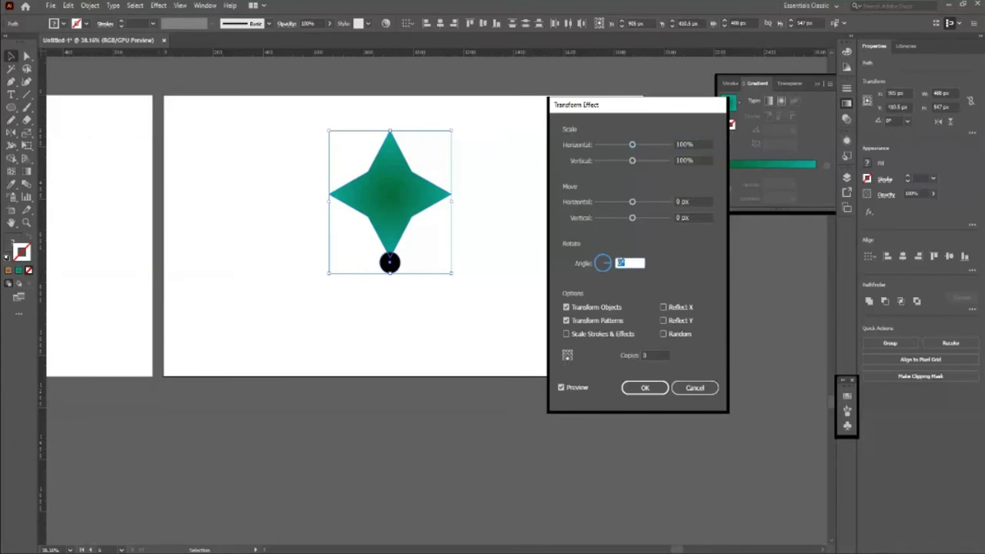
pyautogui.click(651, 355)
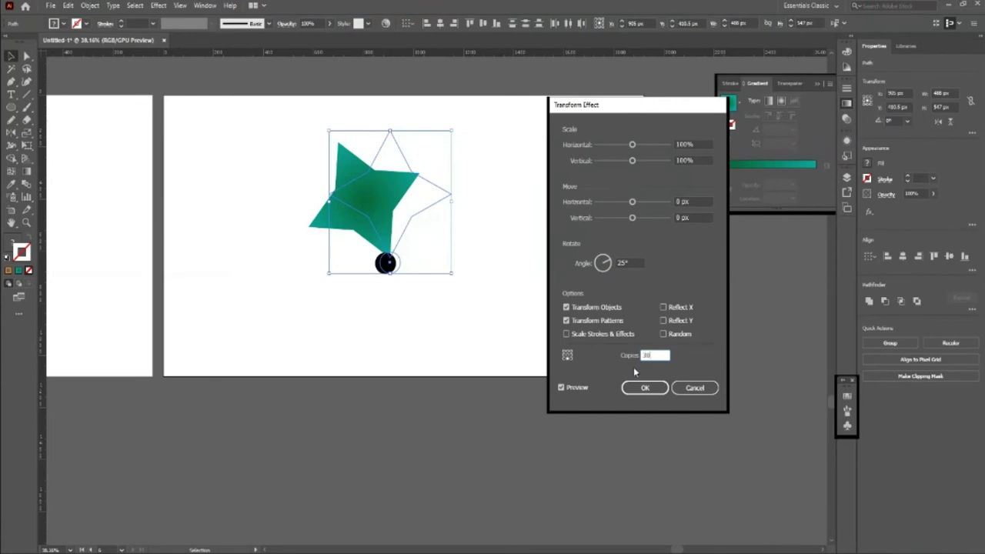
pyautogui.click(645, 388)
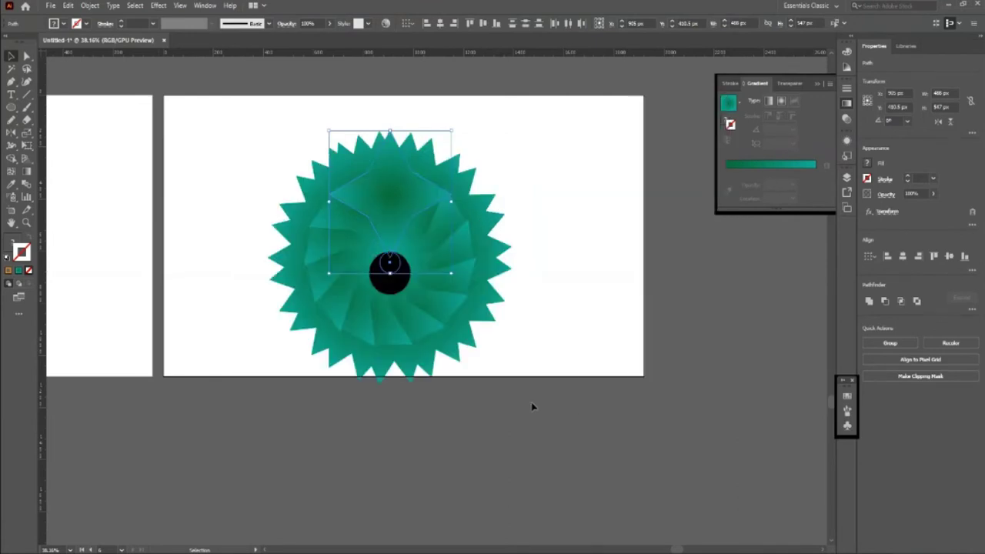
pyautogui.click(532, 406)
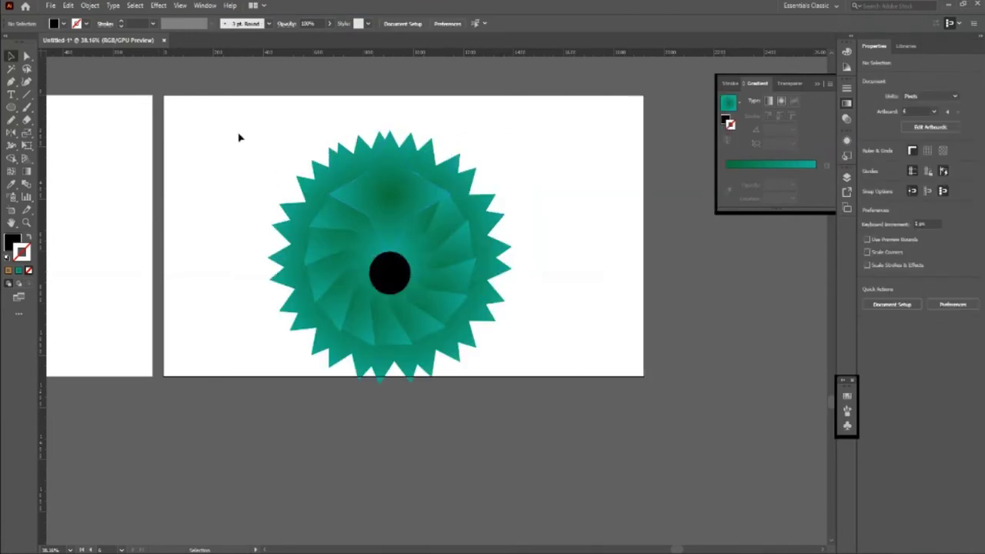
# - Nudge the flower burst upward, then zoom out to view all the Transformation artboards
pyautogui.moveTo(405, 201); pyautogui.dragTo(402, 182)
pyautogui.click(562, 355)
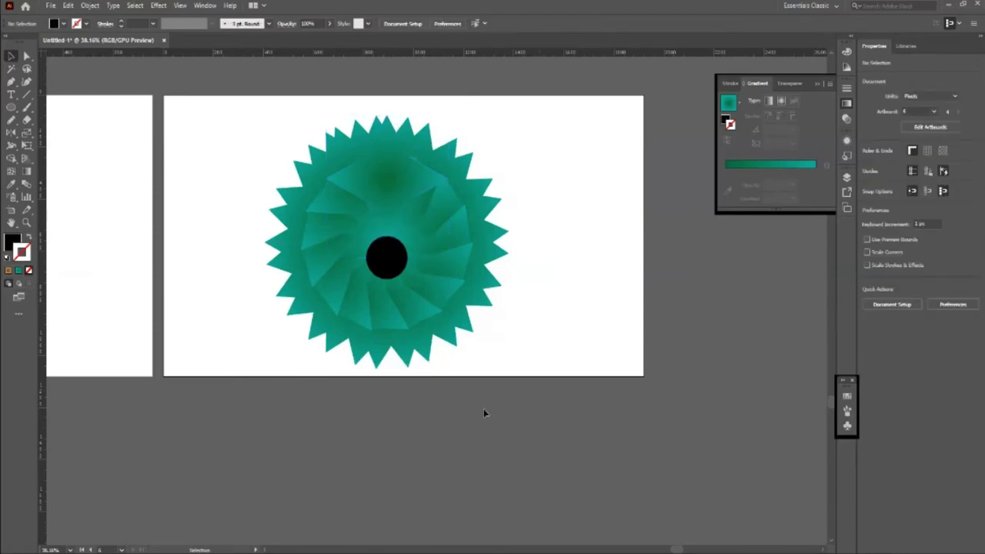
pyautogui.press('z')
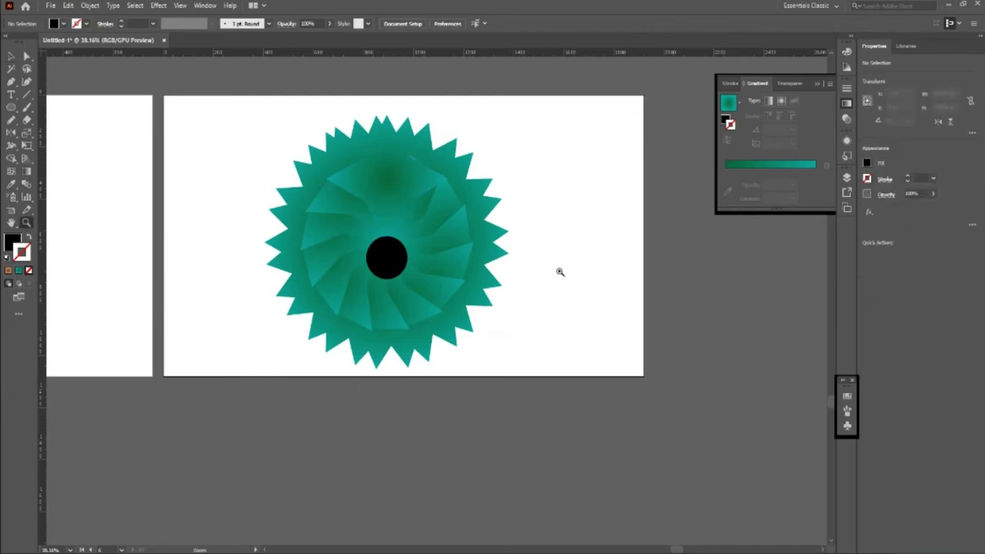
pyautogui.keyDown('alt'); pyautogui.click(561, 272); pyautogui.keyUp('alt')
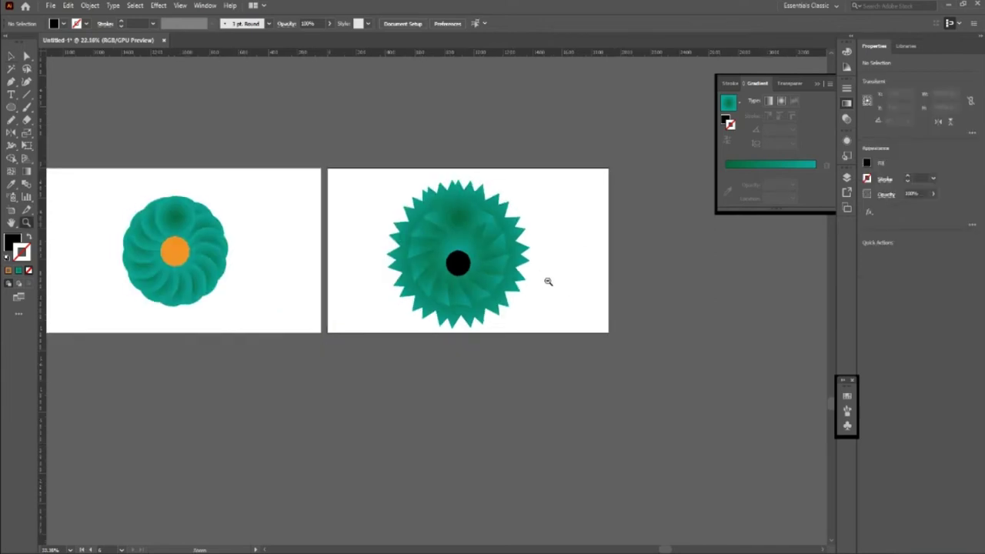
pyautogui.scroll(-1, 548, 278)
pyautogui.scroll(-2, 520, 313)
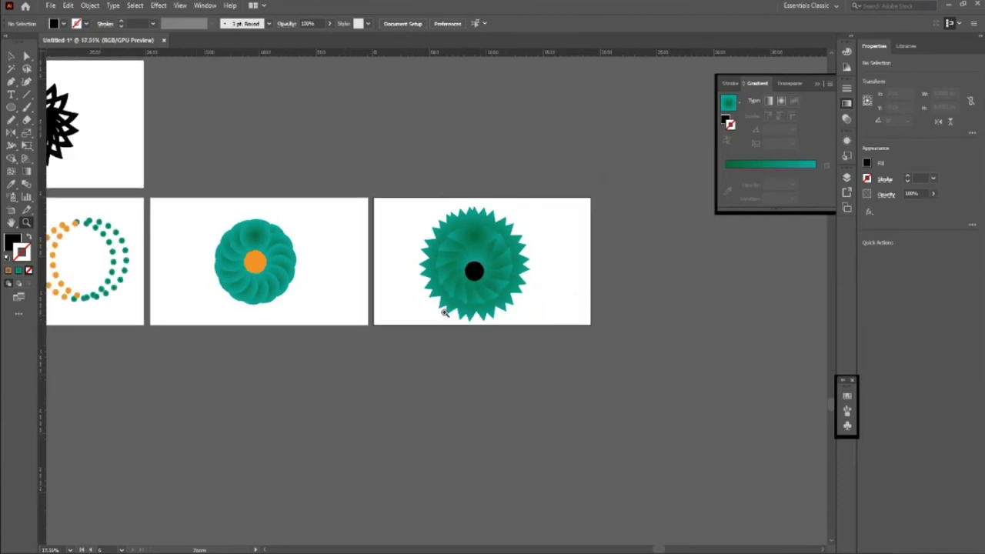
pyautogui.moveTo(552, 307)
pyautogui.mouseDown()
pyautogui.moveTo(639, 301)
pyautogui.moveTo(404, 276)
pyautogui.mouseUp()
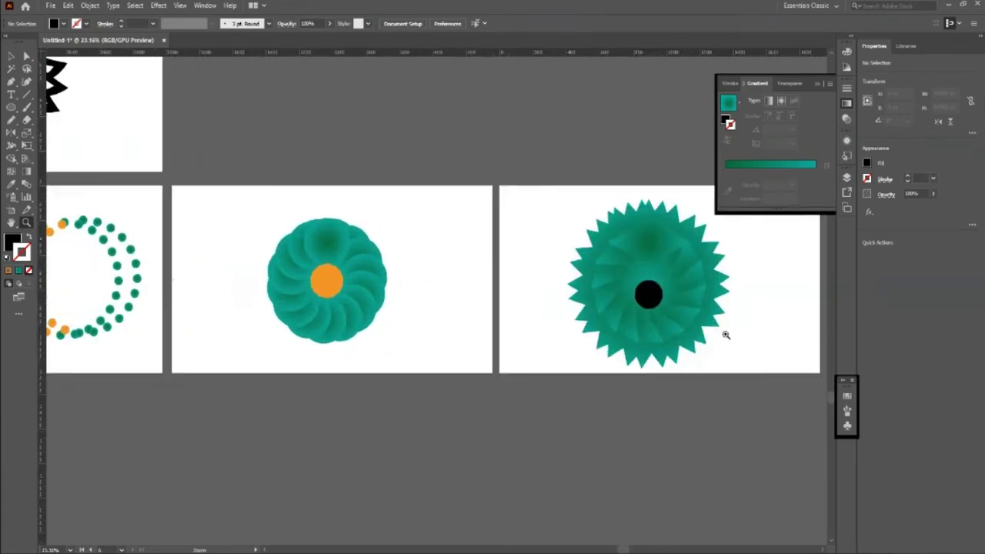
pyautogui.scroll(2, 400, 254)
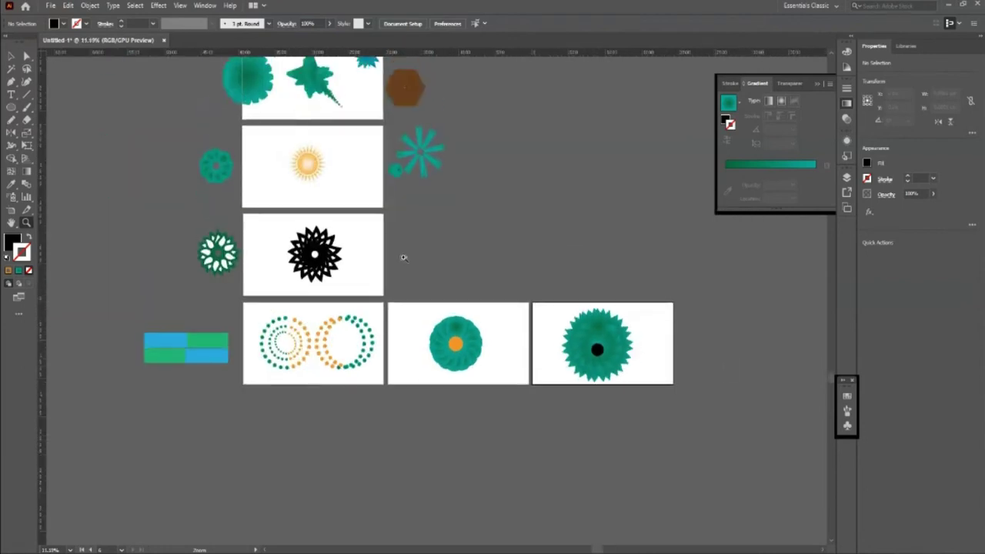
pyautogui.scroll(2, 400, 255)
pyautogui.scroll(2, 400, 254)
pyautogui.press('v')
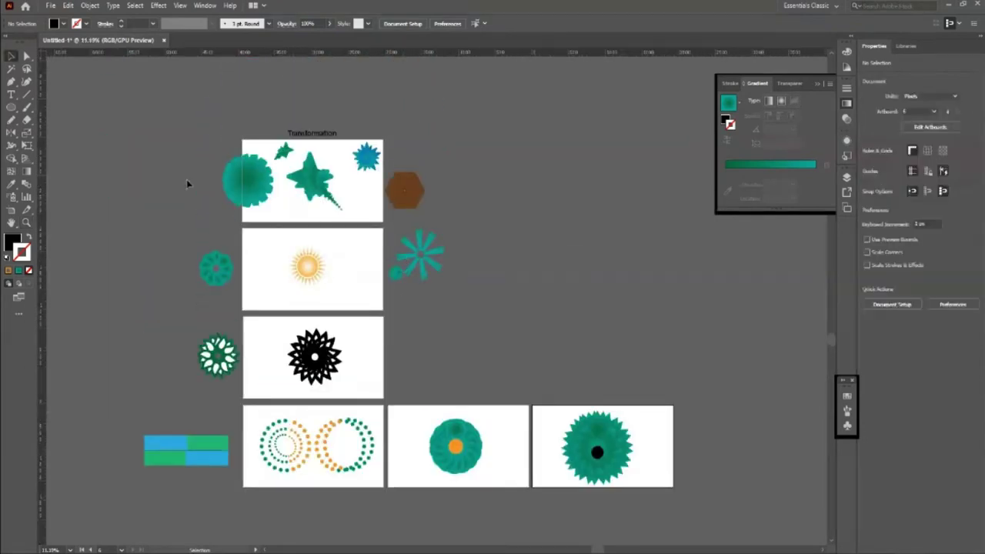
pyautogui.scroll(-3, 624, 231)
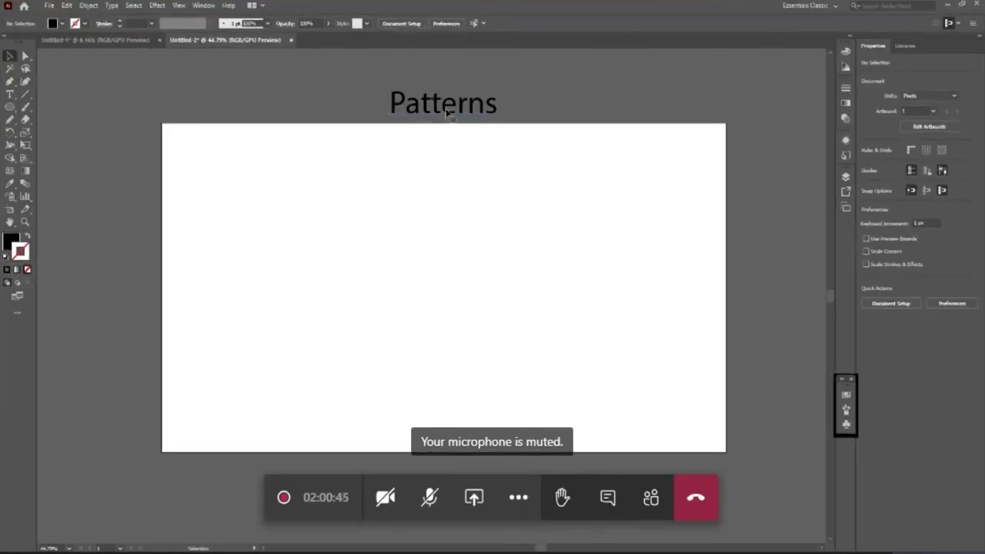
# - Raise the Patterns heading slightly and draw a rectangle spanning the entire artboard
pyautogui.moveTo(447, 121); pyautogui.dragTo(446, 113)
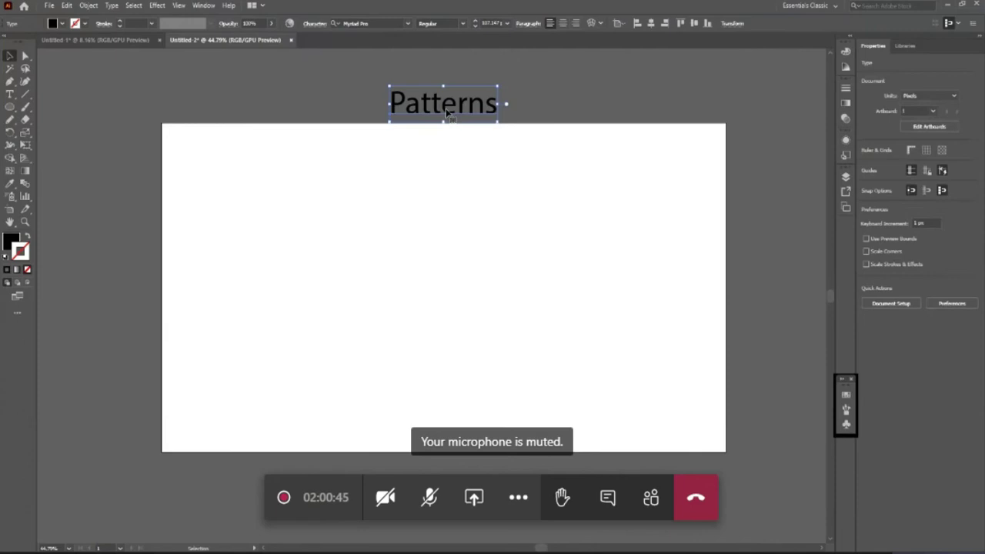
pyautogui.click(340, 269)
pyautogui.press('m')
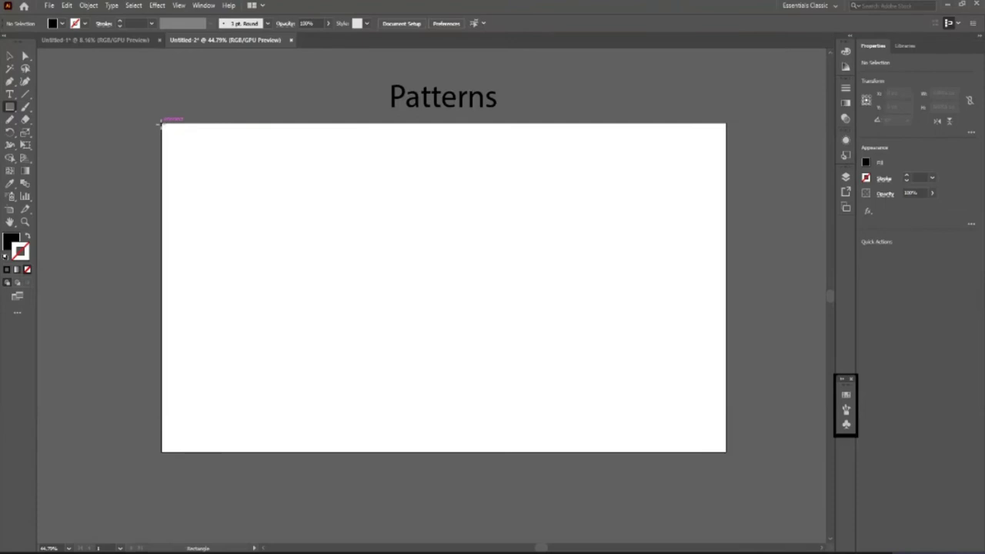
pyautogui.moveTo(163, 124); pyautogui.dragTo(727, 450)
# - Try golden ring and blue swirl pattern fills on the black rectangle, then undo them
pyautogui.click(11, 56)
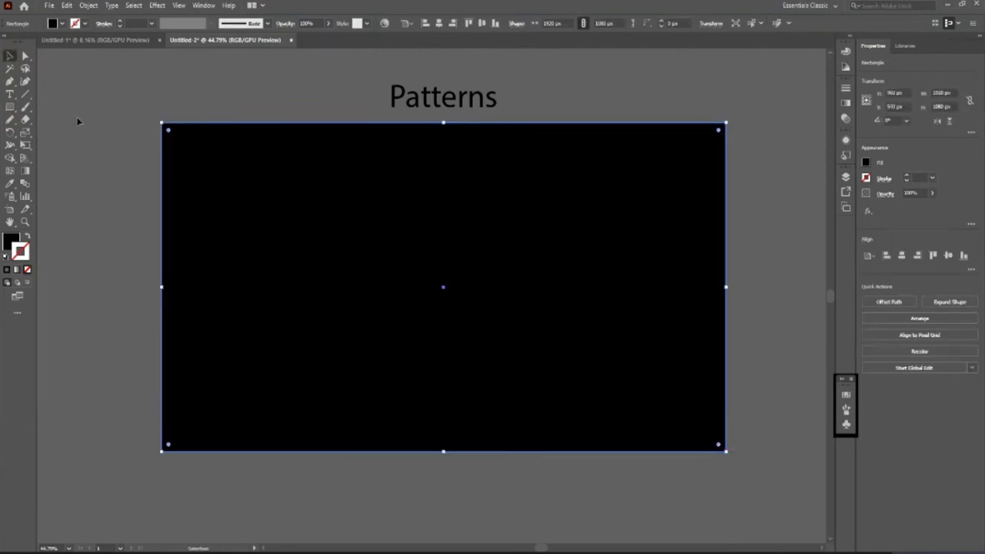
pyautogui.click(63, 25)
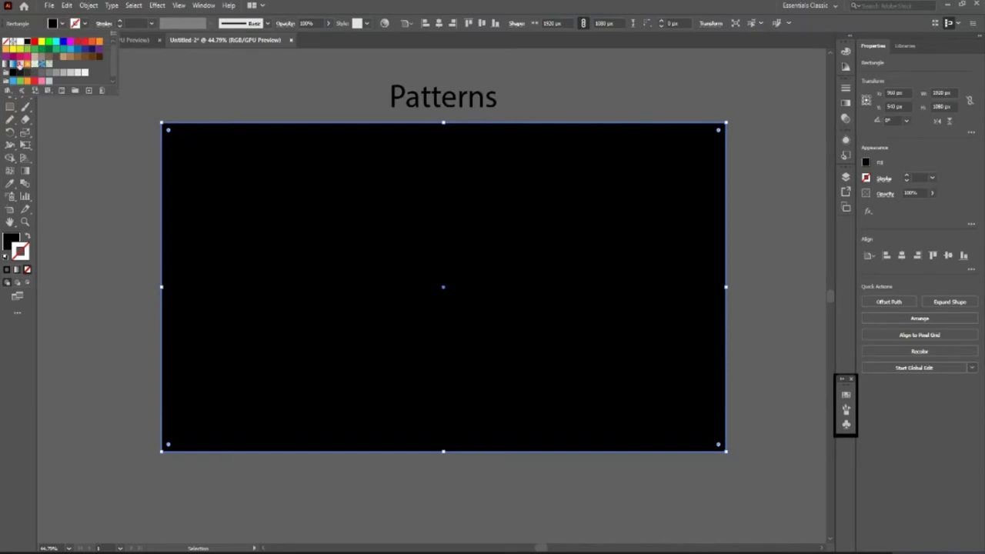
pyautogui.click(36, 66)
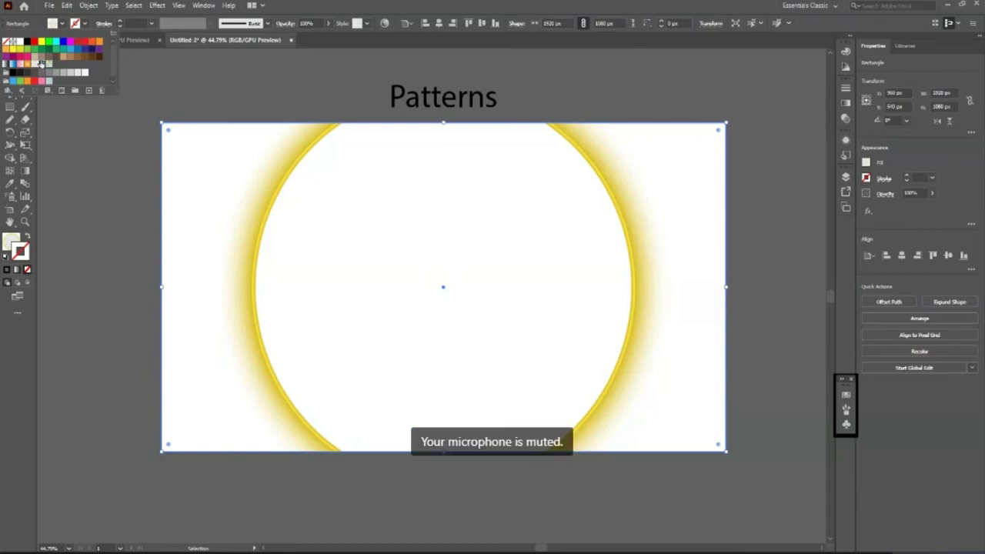
pyautogui.click(42, 64)
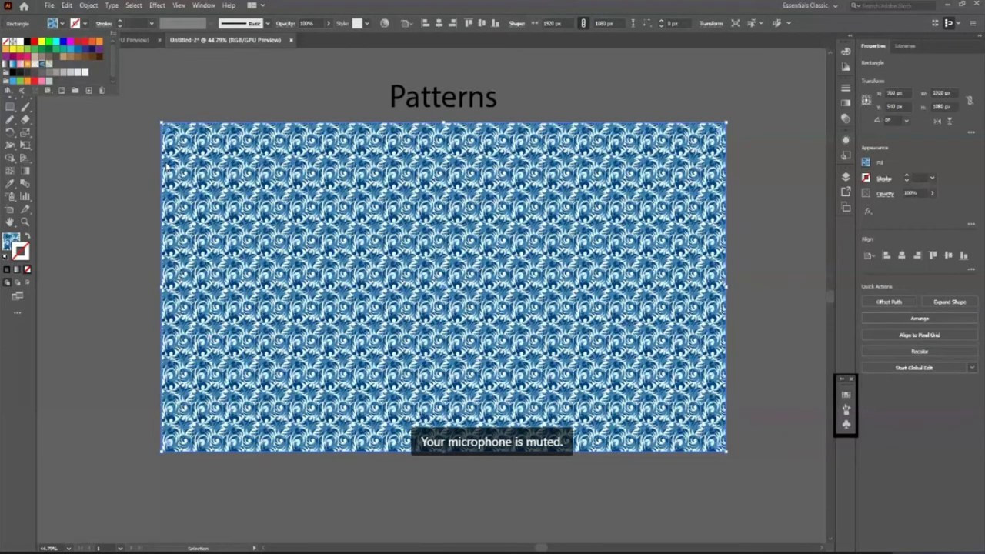
pyautogui.click(647, 51)
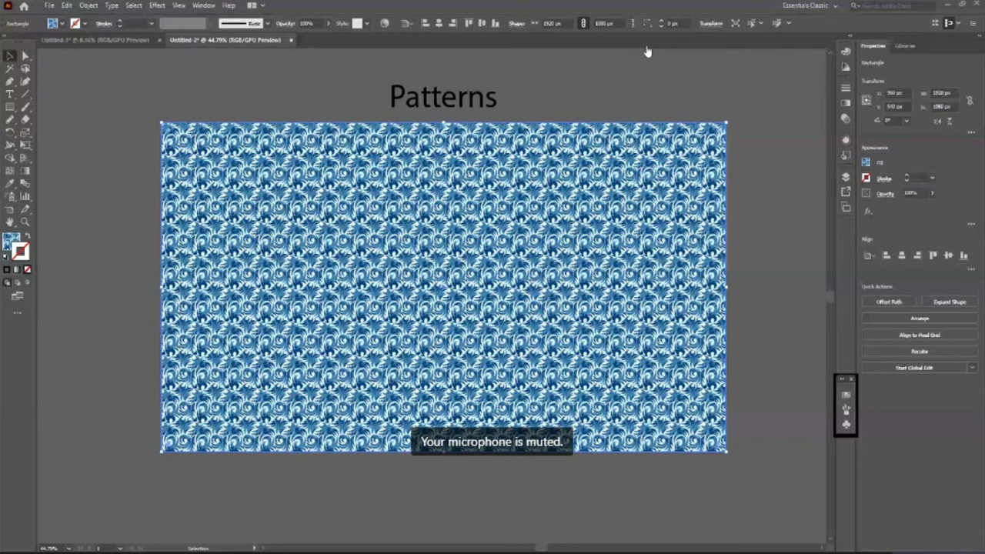
pyautogui.hotkey('ctrl', 'z')
pyautogui.hotkey('ctrl', 'z')
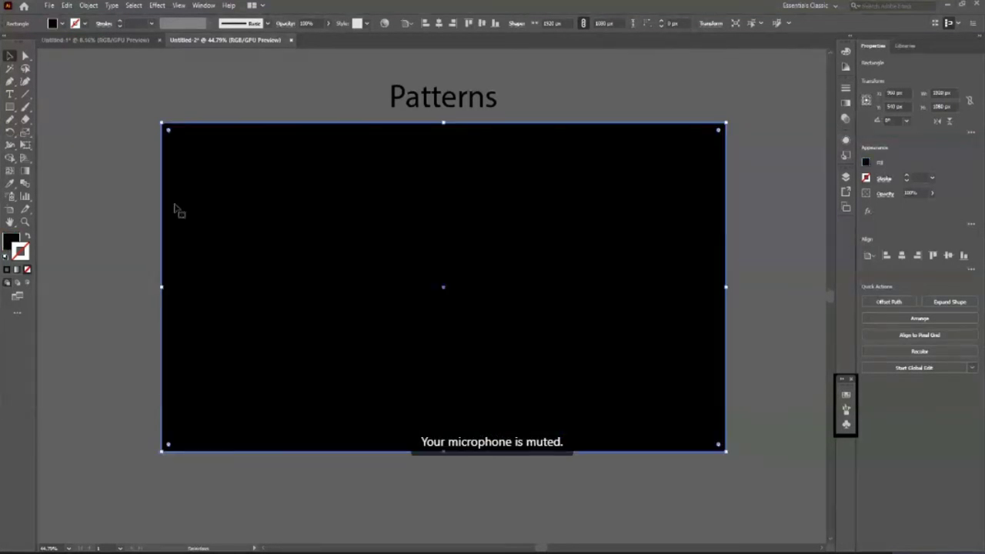
# - Fill the rectangle with the colourful tiled pattern after trying other patterns
pyautogui.click(62, 23)
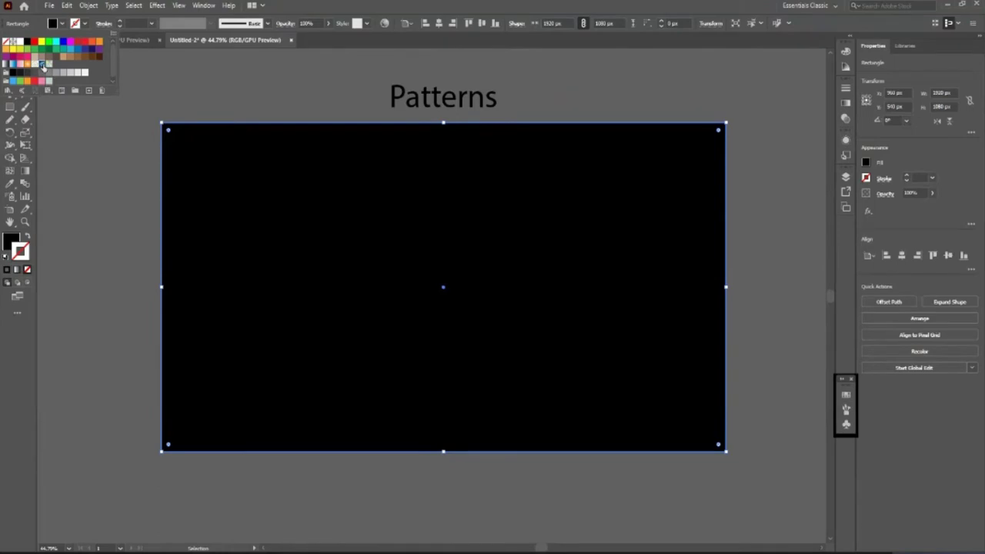
pyautogui.click(43, 64)
pyautogui.click(35, 65)
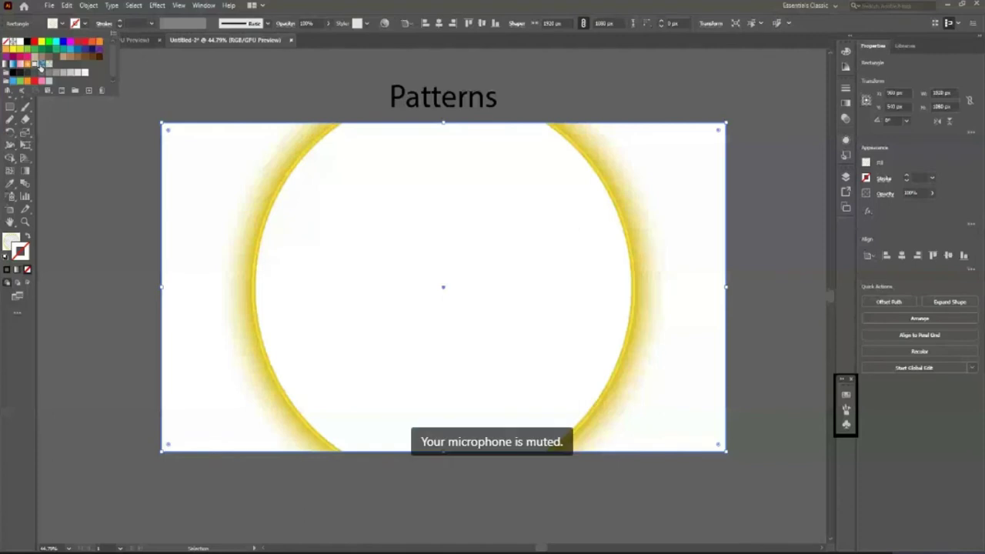
pyautogui.click(41, 65)
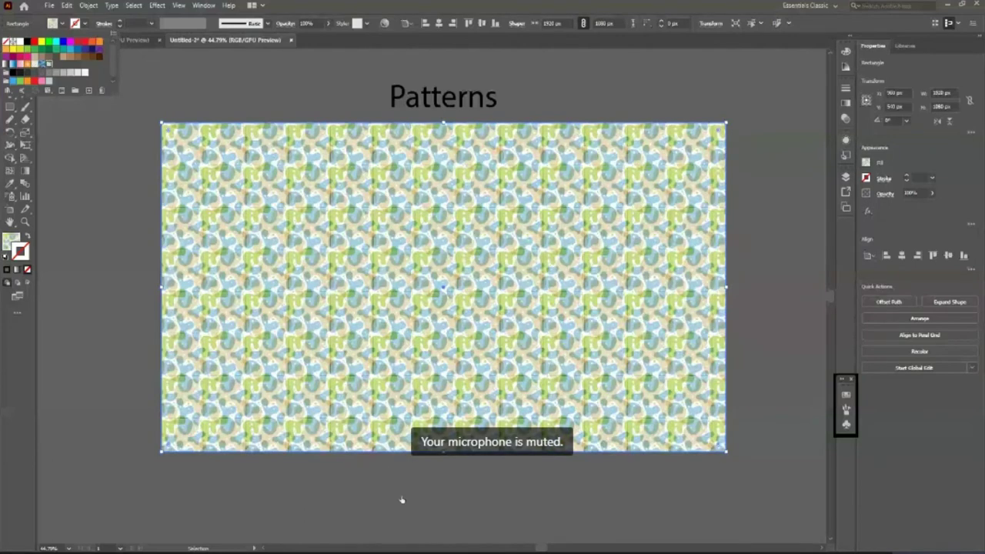
pyautogui.click(516, 344)
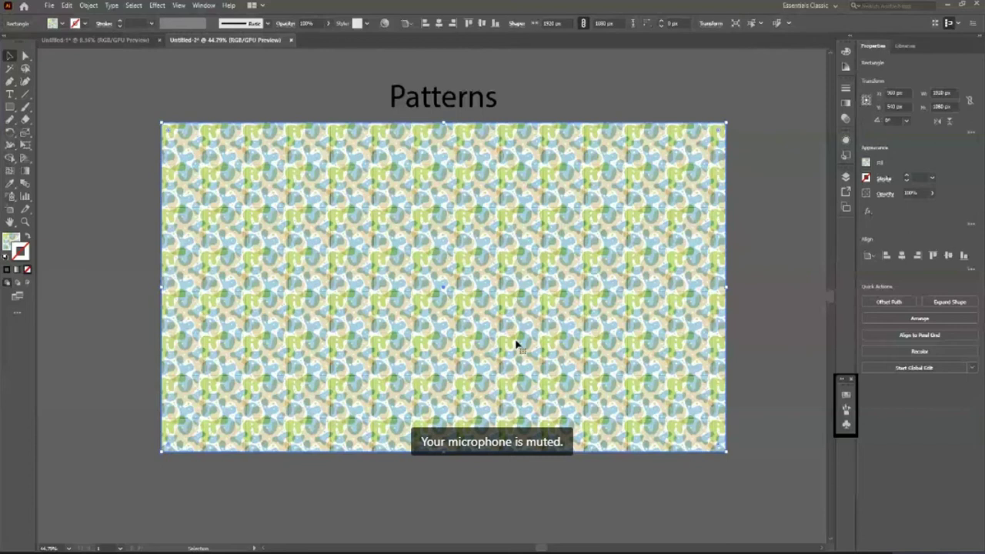
# - Zoom out slightly and reselect the pattern-filled rectangle
pyautogui.scroll(1, 613, 353)
pyautogui.press('z')
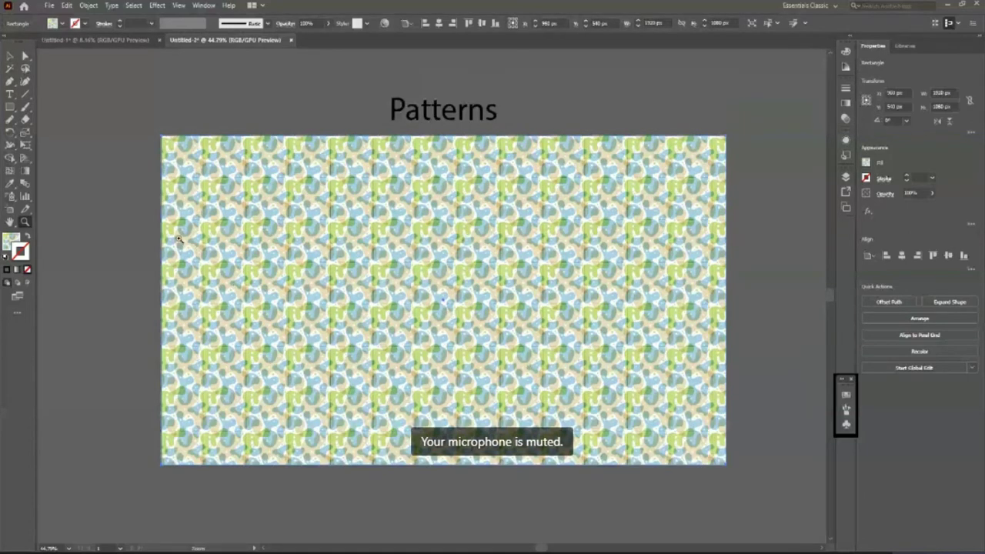
pyautogui.keyDown('alt'); pyautogui.click(178, 239); pyautogui.keyUp('alt')
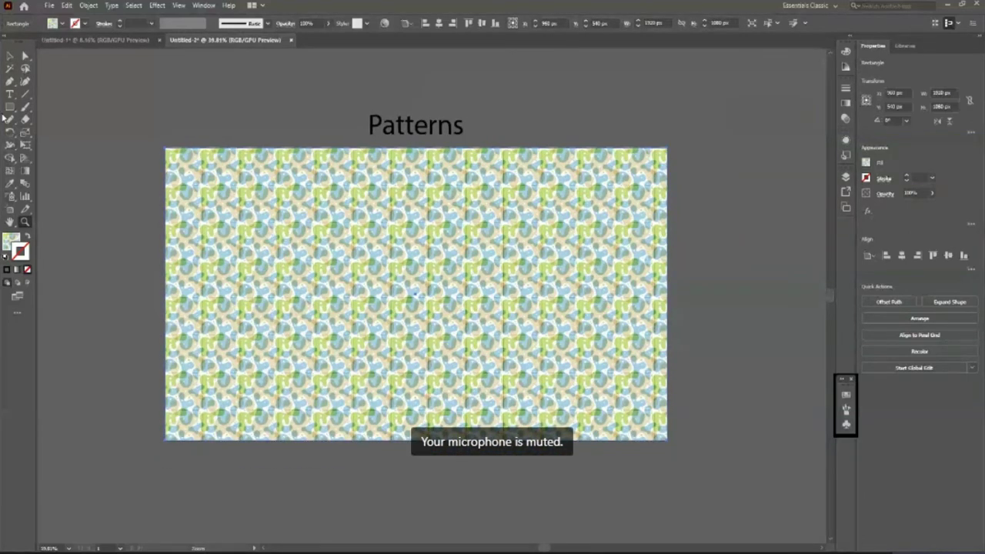
pyautogui.press('v')
pyautogui.hotkey('ctrl', 'shift', 'a')
pyautogui.scroll(-2, 407, 325)
pyautogui.scroll(-1, 408, 325)
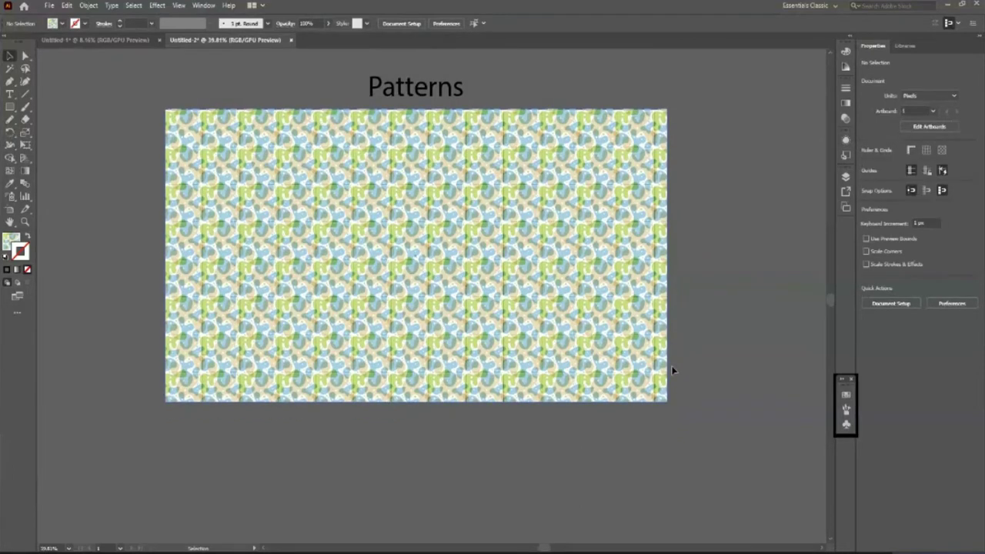
pyautogui.scroll(2, 671, 366)
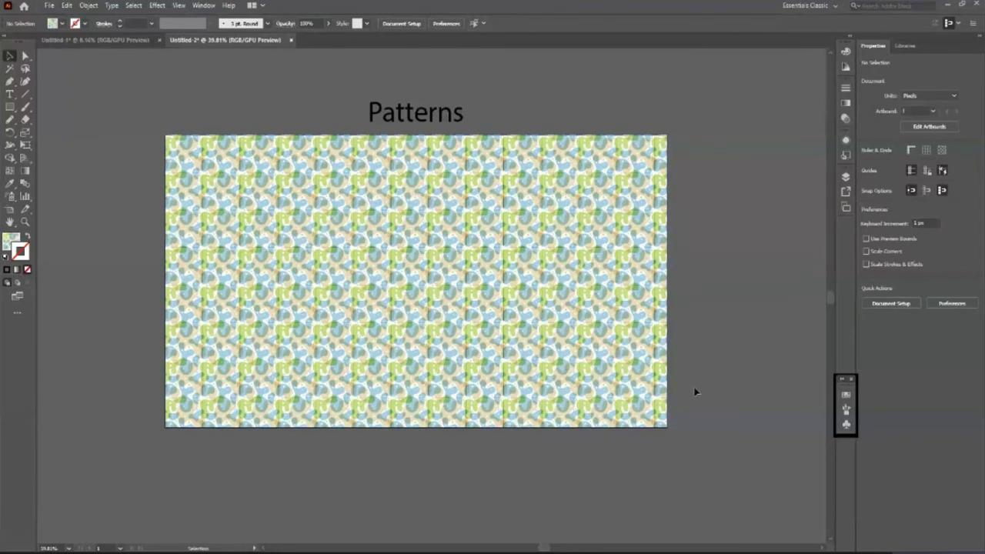
pyautogui.click(266, 148)
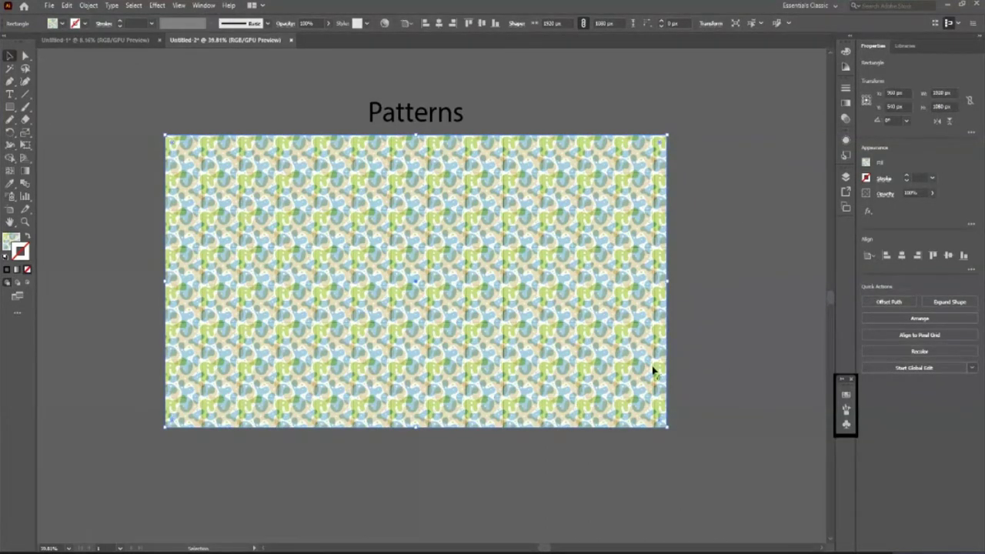
pyautogui.click(82, 110)
pyautogui.click(353, 271)
# - Delete the pattern rectangle and zoom in on the blank artboard
pyautogui.press('Delete')
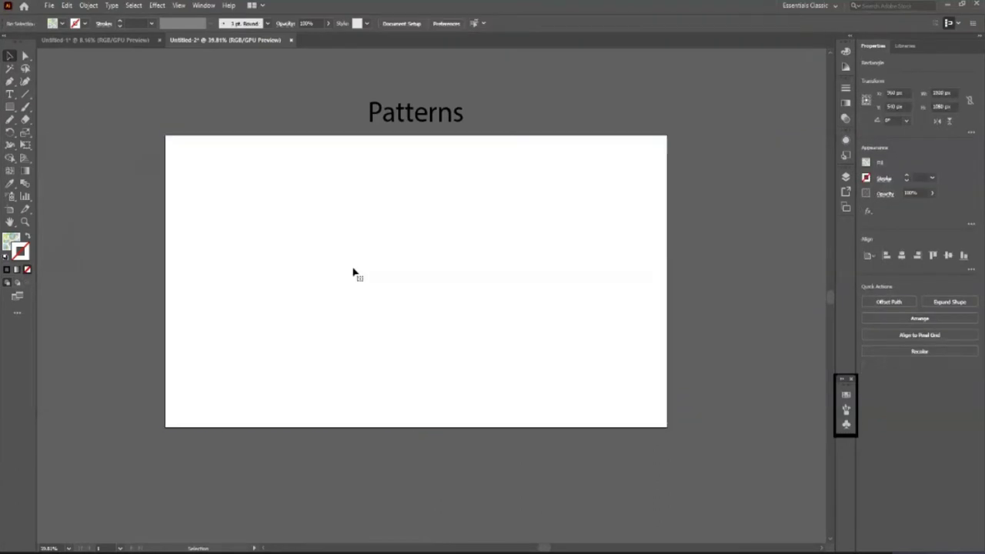
pyautogui.press('z')
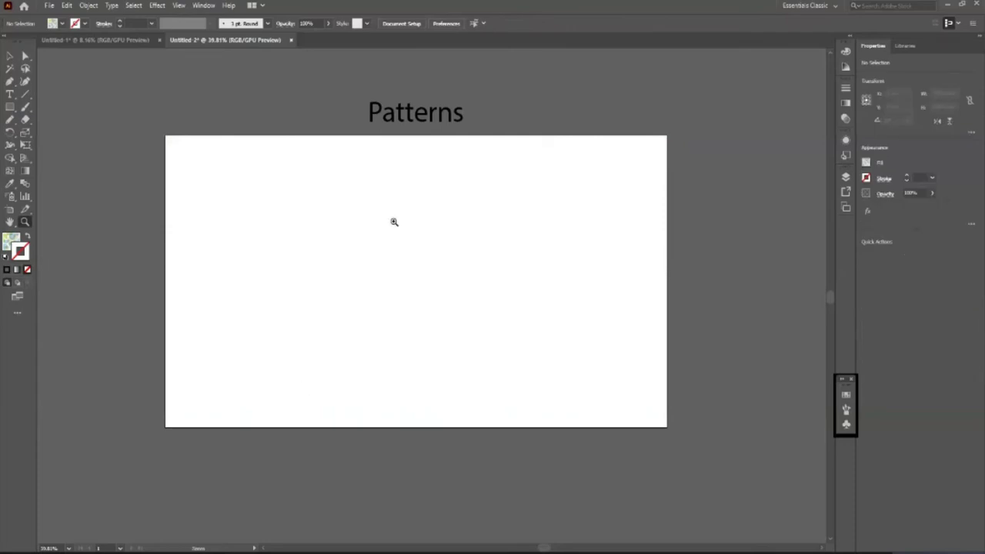
pyautogui.moveTo(403, 244); pyautogui.dragTo(468, 353)
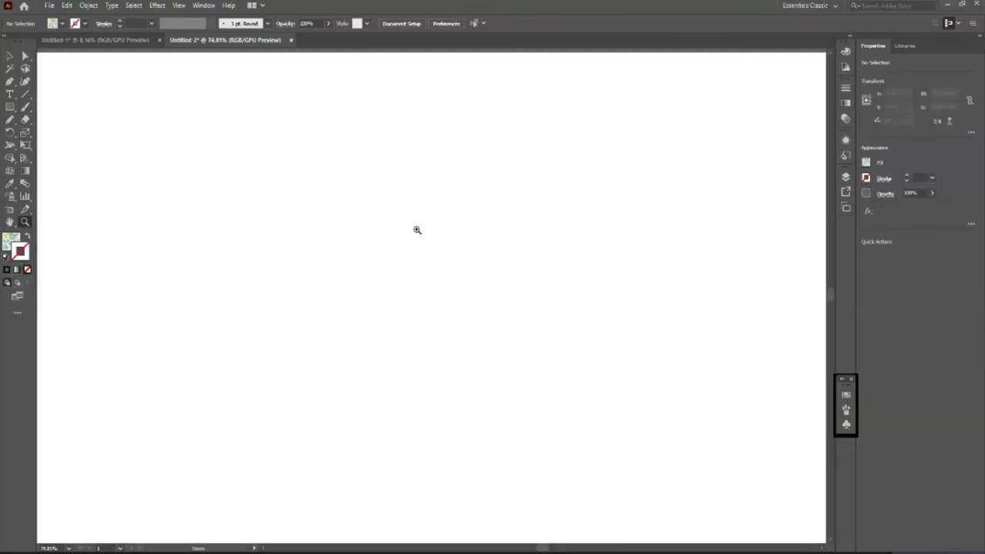
pyautogui.keyDown('alt'); pyautogui.click(356, 233); pyautogui.keyUp('alt')
pyautogui.moveTo(356, 233); pyautogui.dragTo(398, 269)
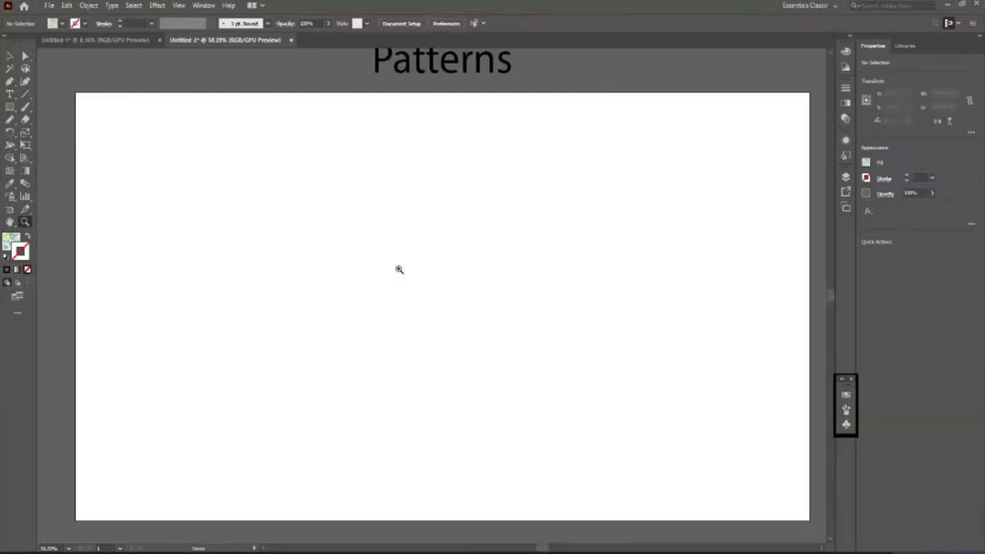
# - Draw a small upright oval for the spoon bowl and fill it solid black
pyautogui.press('l')
pyautogui.moveTo(389, 215); pyautogui.dragTo(412, 253)
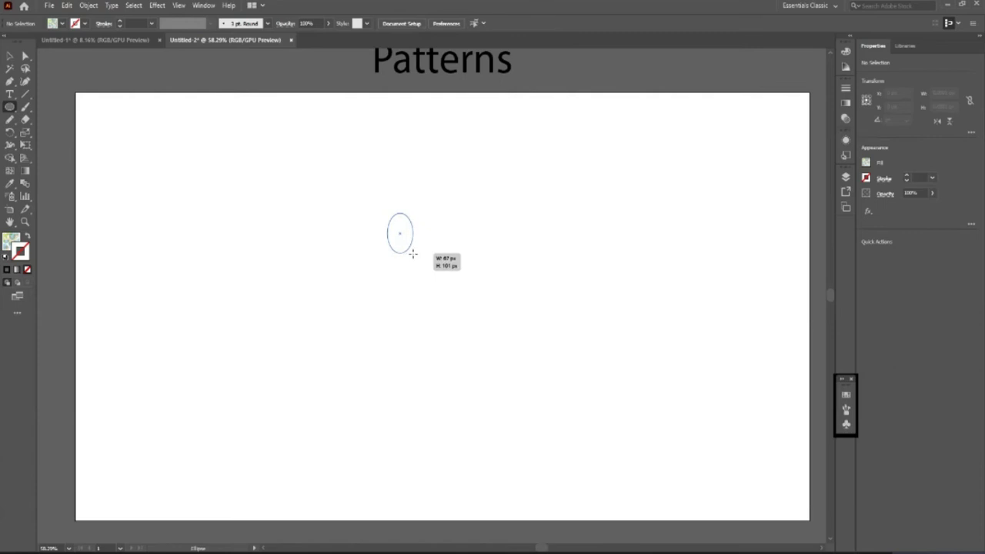
pyautogui.moveTo(412, 253); pyautogui.dragTo(420, 267)
pyautogui.moveTo(423, 265); pyautogui.dragTo(422, 265)
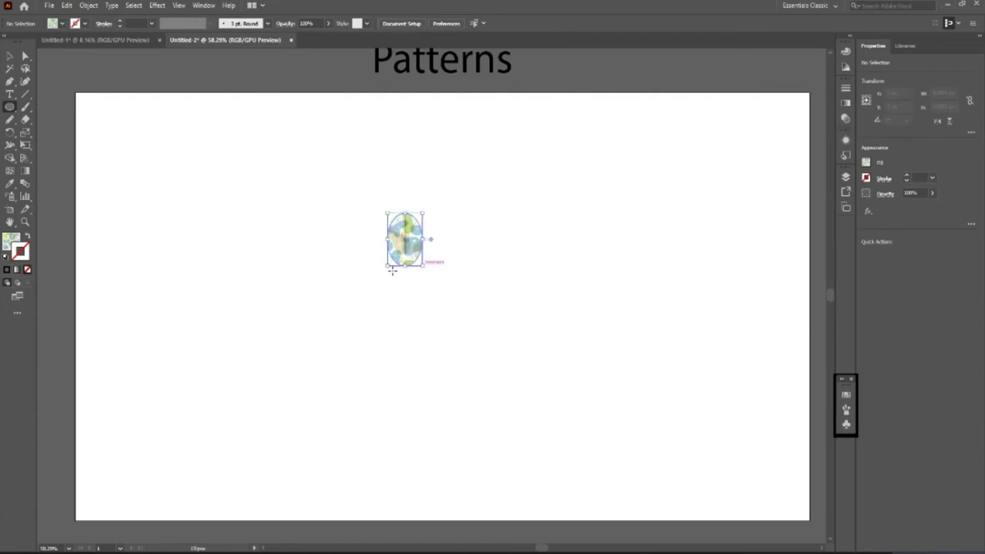
pyautogui.click(10, 55)
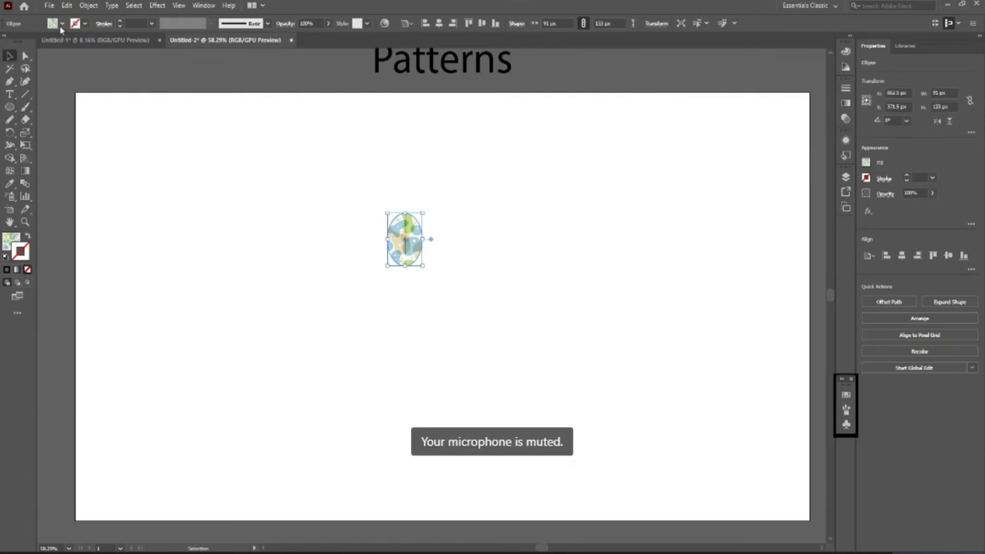
pyautogui.click(61, 23)
pyautogui.click(27, 43)
# - Zoom to frame the black oval and the Patterns title, then deselect it
pyautogui.press('Escape')
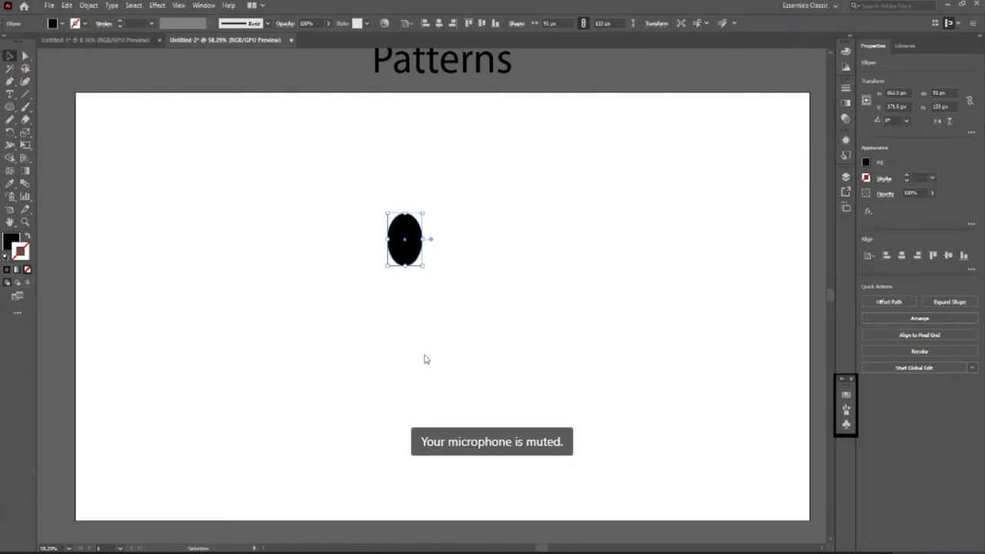
pyautogui.press('z')
pyautogui.click(454, 260)
pyautogui.moveTo(444, 272); pyautogui.dragTo(442, 326)
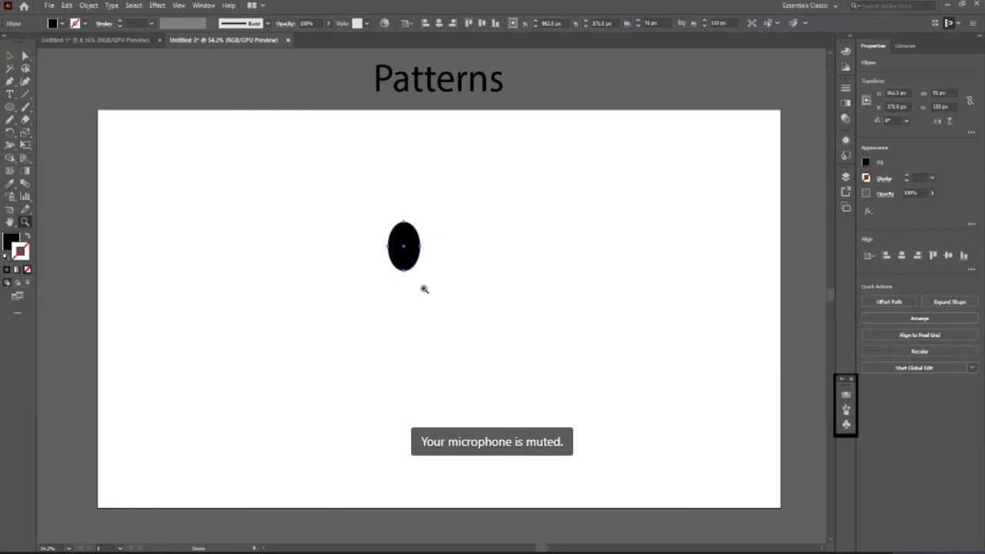
pyautogui.press('b')
pyautogui.press('v')
pyautogui.click(442, 323)
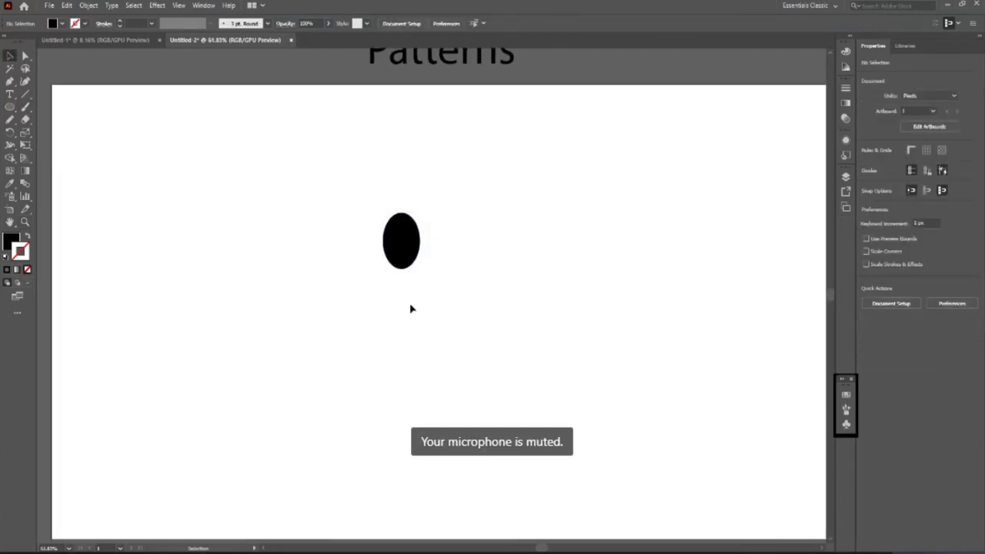
# - Draw a thin handle rectangle, align the oval on top of it, and lengthen the handle
pyautogui.press('l')
pyautogui.moveTo(401, 254); pyautogui.dragTo(411, 346)
pyautogui.press('v')
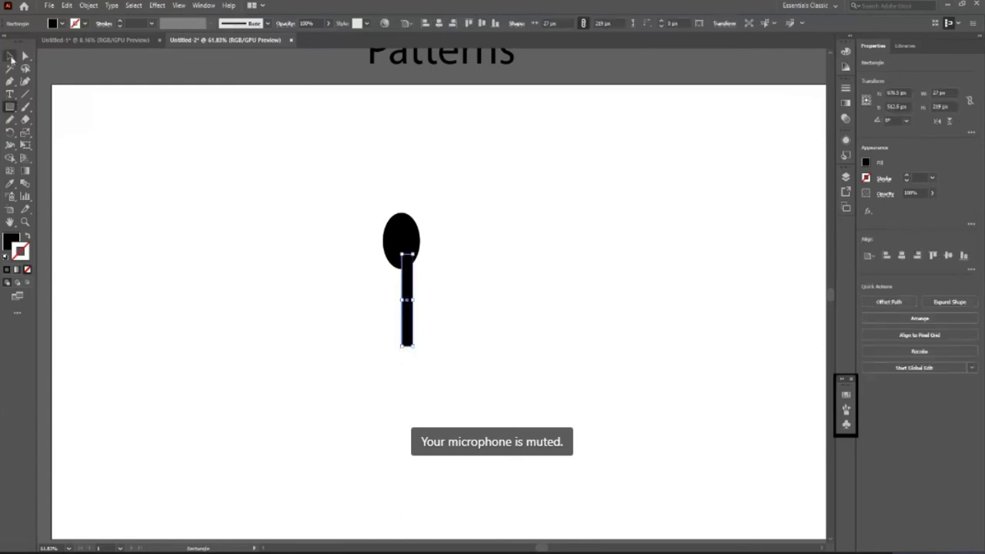
pyautogui.moveTo(407, 308); pyautogui.dragTo(440, 308)
pyautogui.click(401, 240)
pyautogui.moveTo(400, 240); pyautogui.dragTo(440, 239)
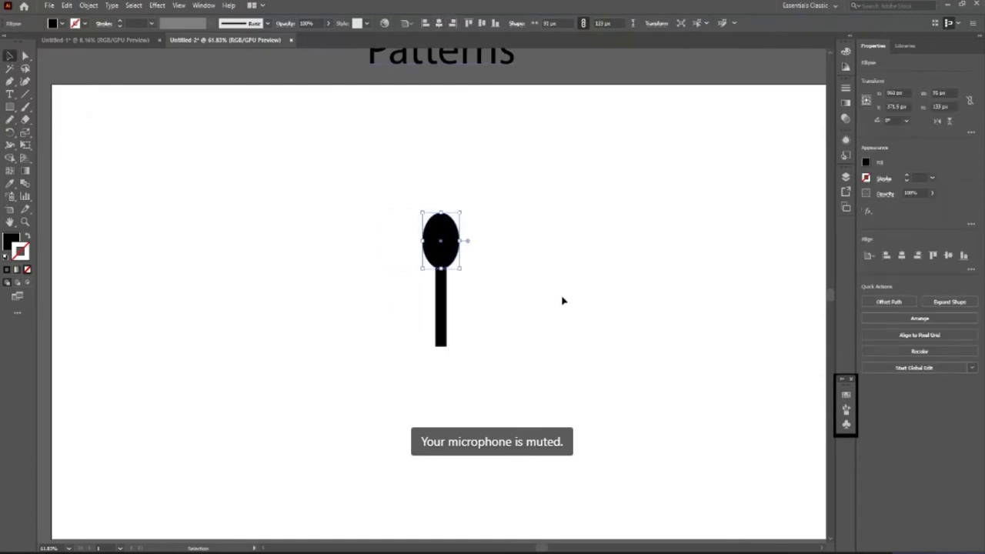
pyautogui.click(563, 300)
pyautogui.click(445, 341)
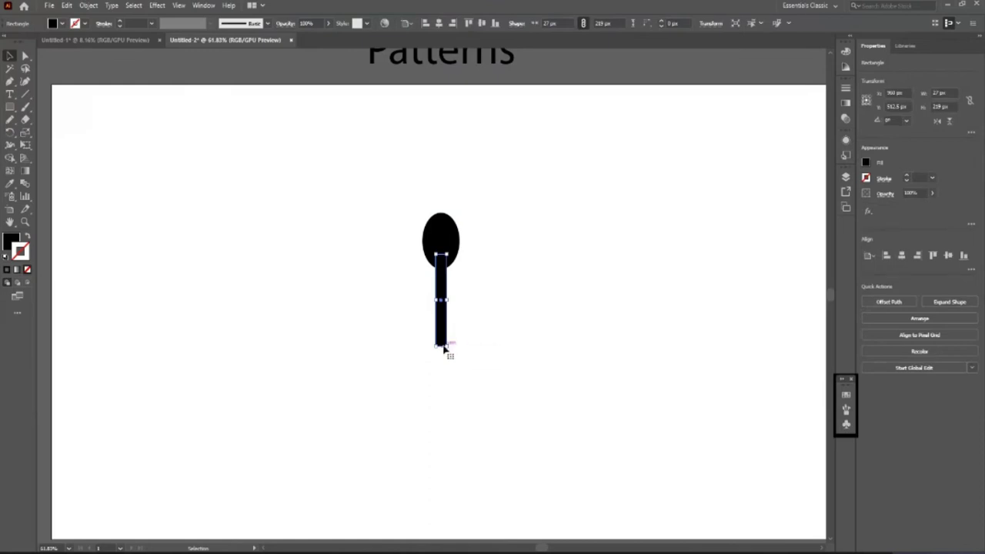
pyautogui.moveTo(435, 348)
pyautogui.mouseDown()
pyautogui.moveTo(437, 377)
pyautogui.moveTo(434, 356)
pyautogui.mouseUp()
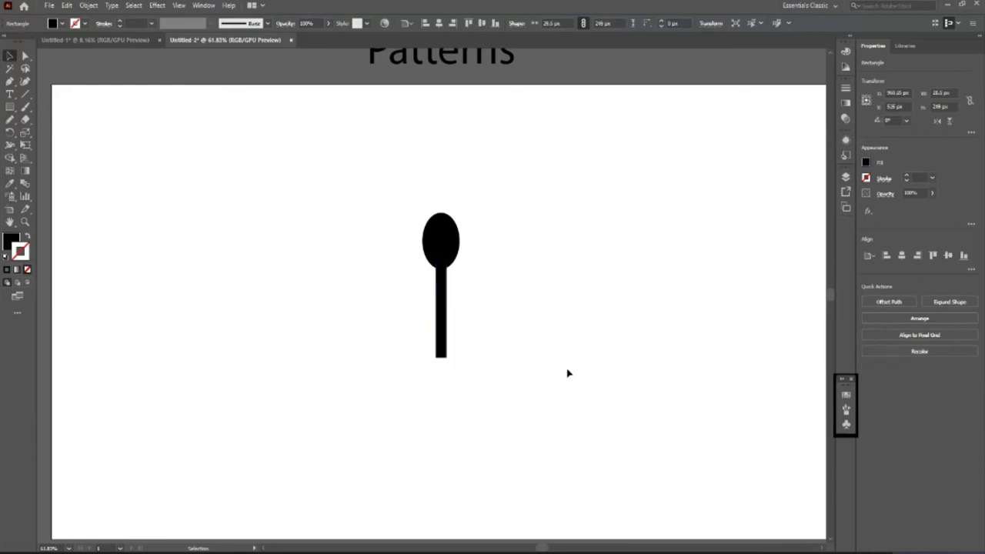
pyautogui.click(567, 374)
# - Zoom in closer on the spoon, select its handle, and show the rulers
pyautogui.press('z')
pyautogui.click(488, 322)
pyautogui.press('c')
pyautogui.click(6, 56)
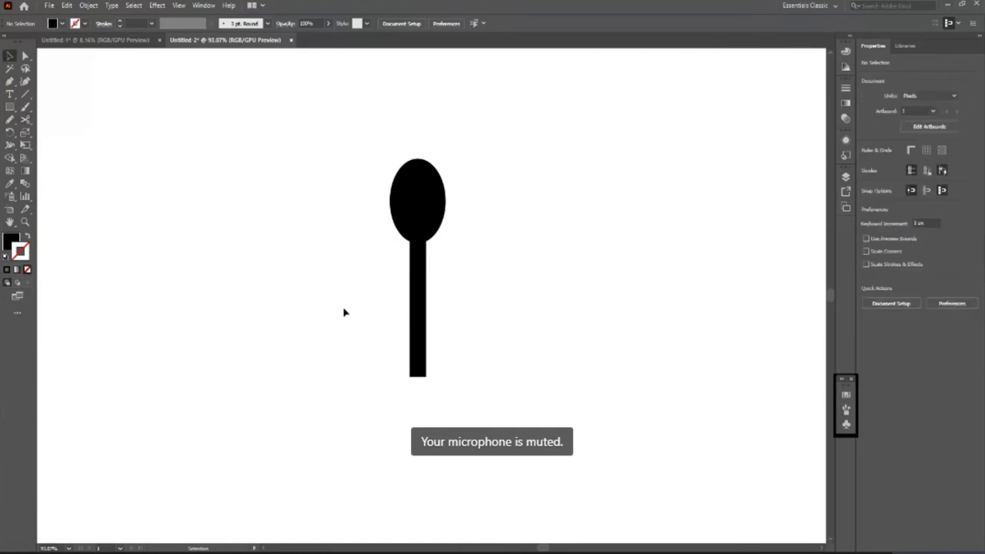
pyautogui.click(423, 352)
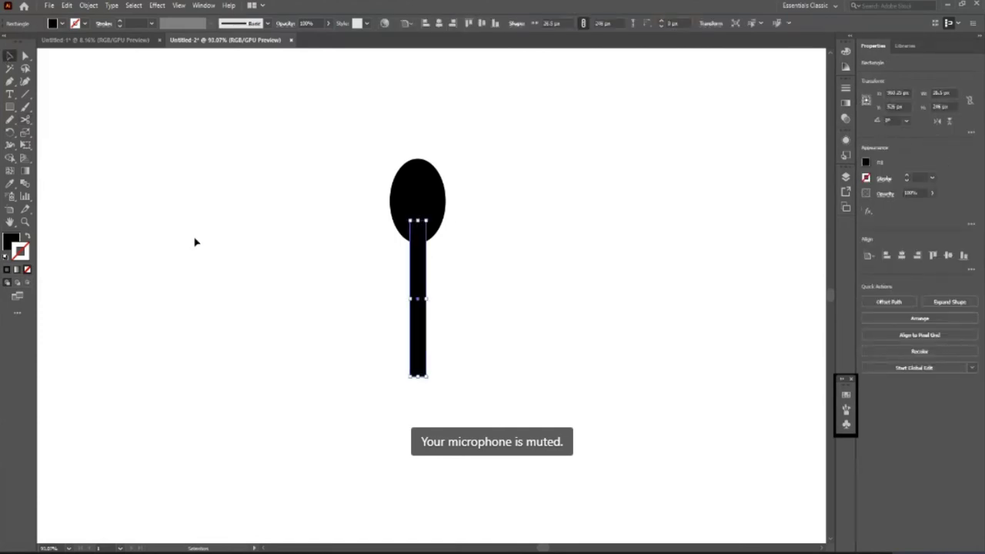
pyautogui.click(230, 221)
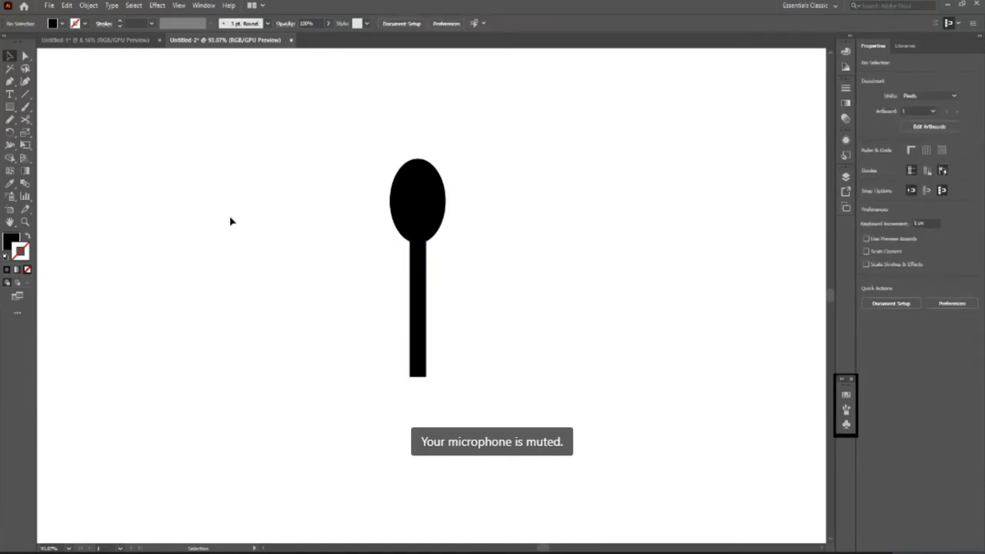
pyautogui.click(425, 308)
pyautogui.press('z')
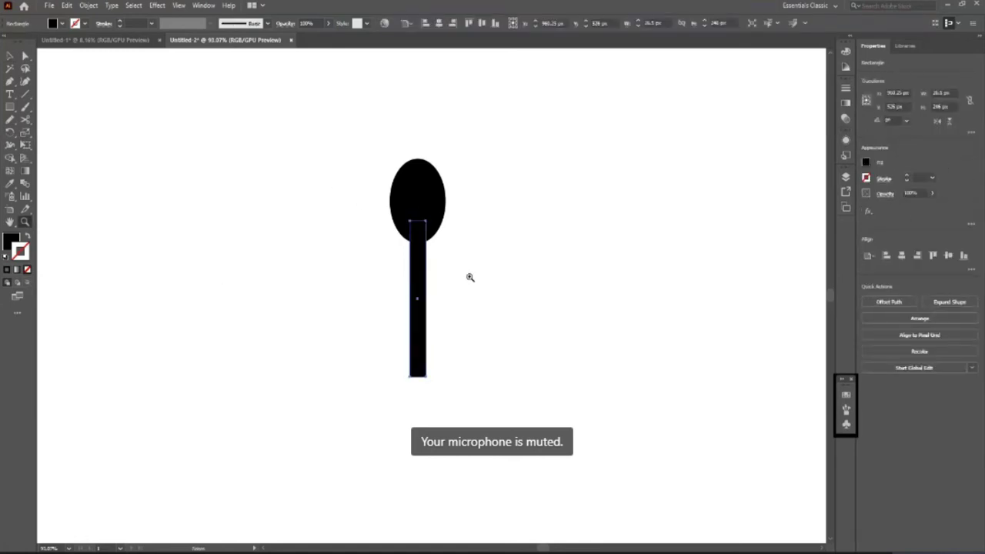
pyautogui.moveTo(470, 277); pyautogui.dragTo(506, 319)
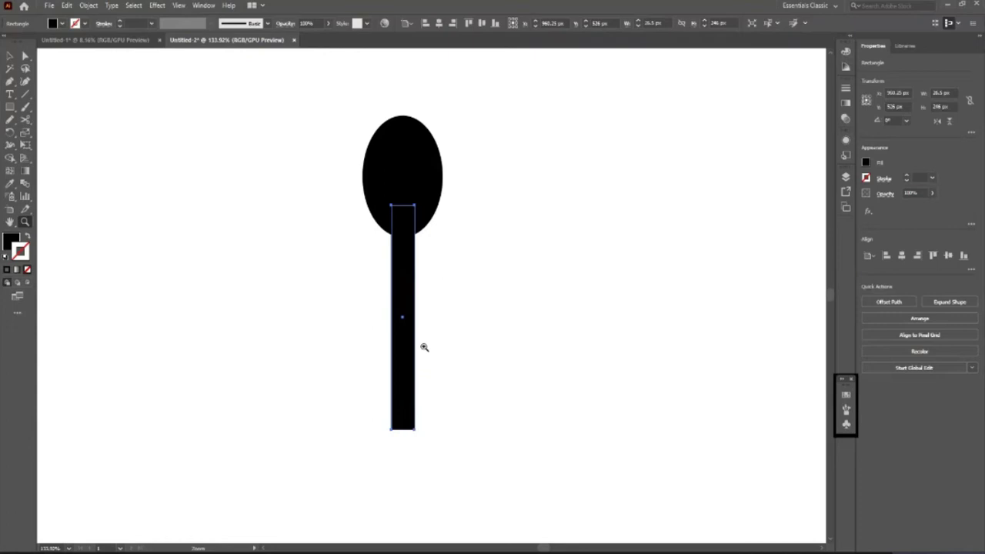
pyautogui.moveTo(429, 312); pyautogui.dragTo(462, 341)
pyautogui.press('v')
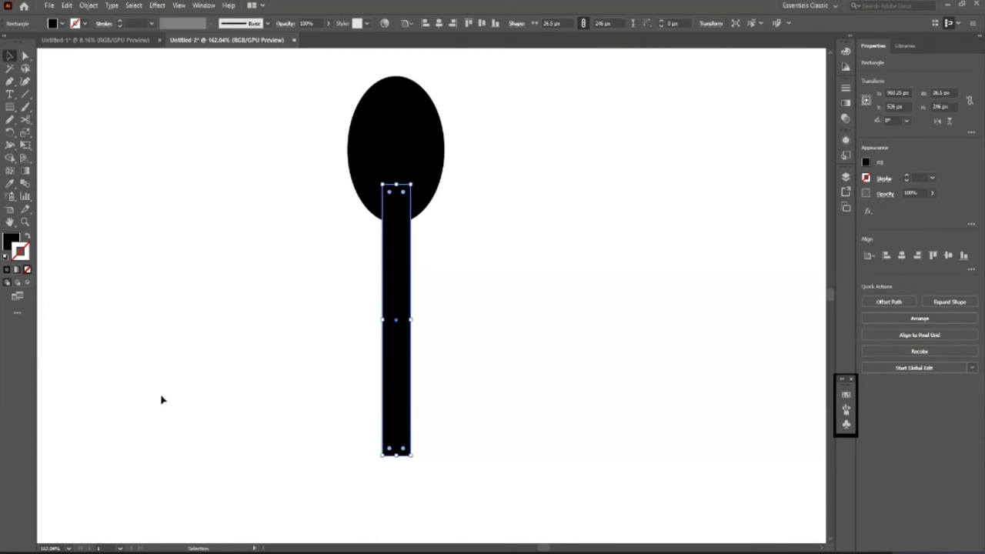
pyautogui.hotkey('ctrl', 'r')
# - Nudge the handle's top corner points inward so it tapers toward the bowl
pyautogui.hotkey('ctrl', 'shift', 'a')
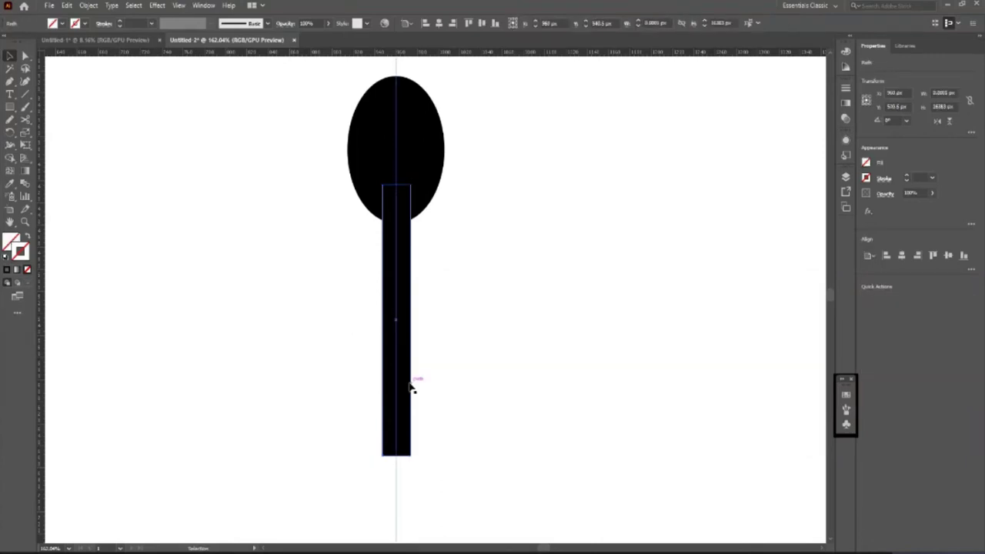
pyautogui.press('a')
pyautogui.click(408, 385)
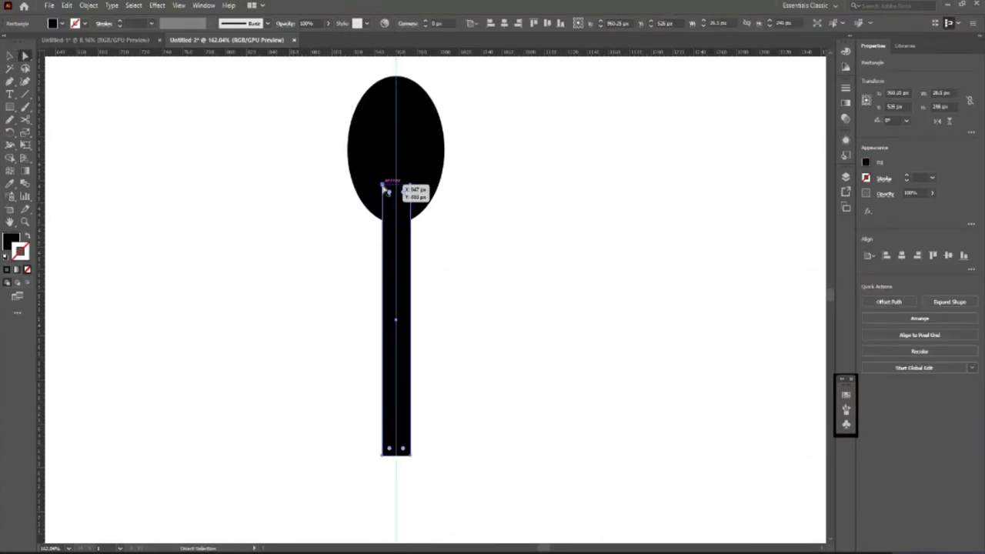
pyautogui.click(382, 185)
pyautogui.press('Right')
pyautogui.press('Right')
pyautogui.press('Right')
pyautogui.press('Right')
pyautogui.press('Right')
pyautogui.press('Right')
pyautogui.press('Right')
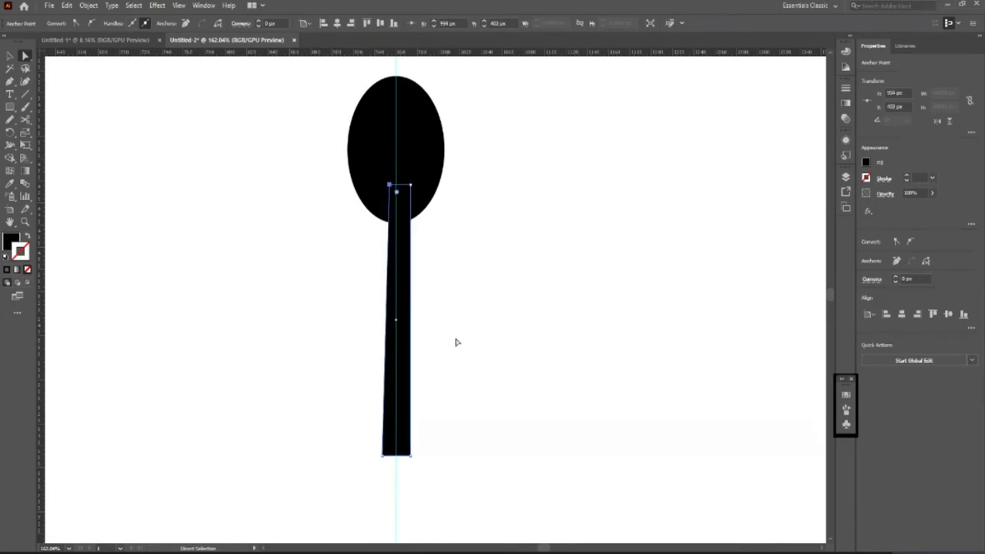
pyautogui.click(411, 184)
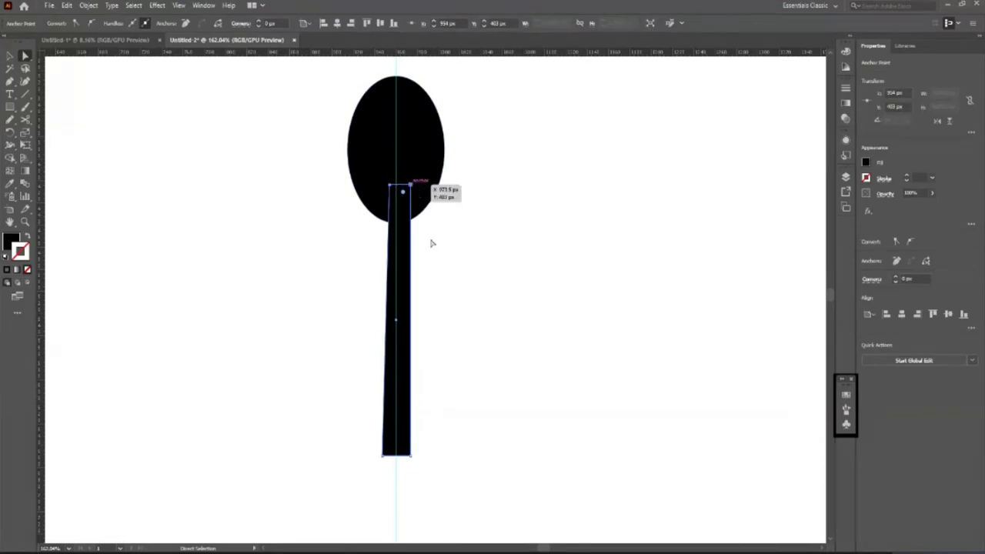
pyautogui.press('Left')
pyautogui.press('Left')
pyautogui.press('Left')
pyautogui.press('Left')
pyautogui.press('Left')
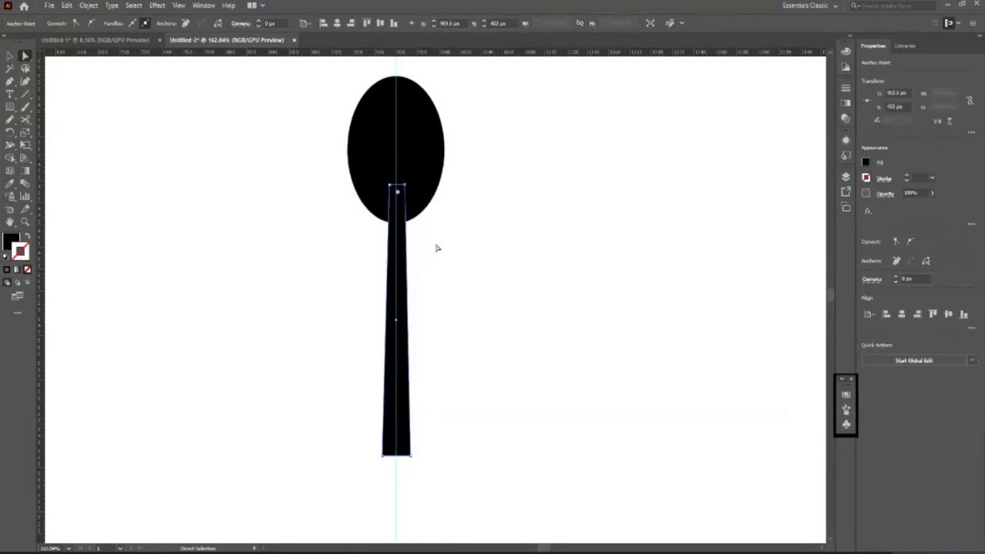
pyautogui.press('Left')
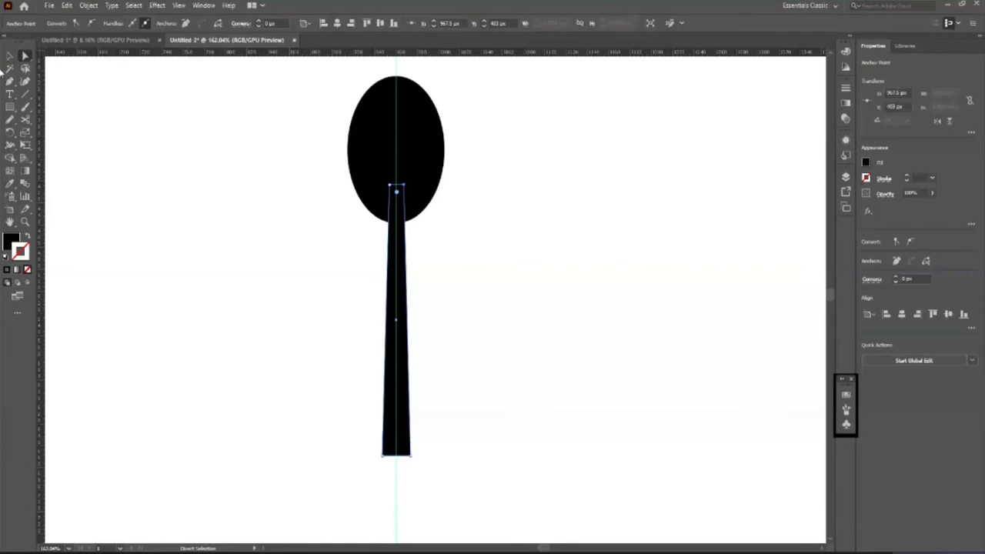
pyautogui.click(213, 354)
# - Round off the handle's bottom corners and zoom out to show the whole spoon
pyautogui.press('v')
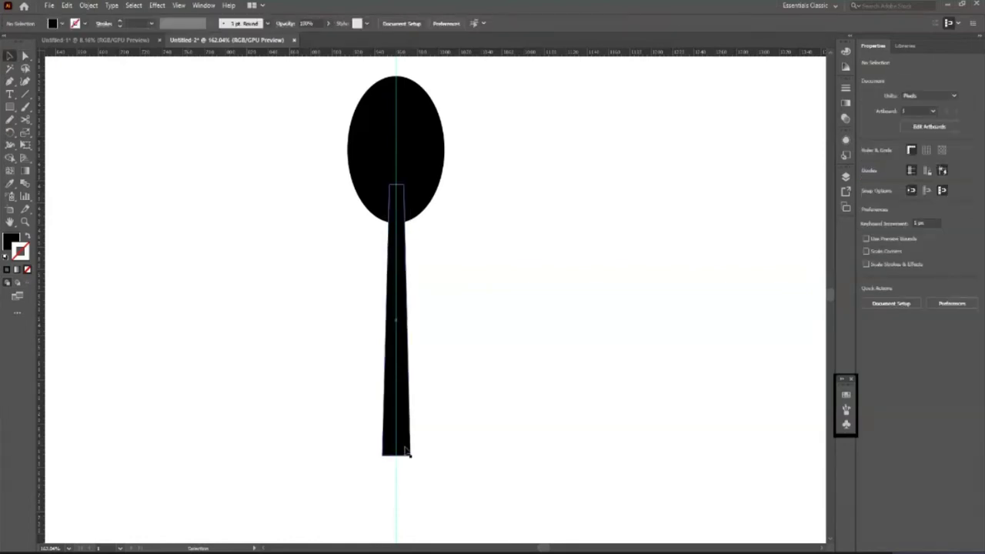
pyautogui.press('a')
pyautogui.click(407, 452)
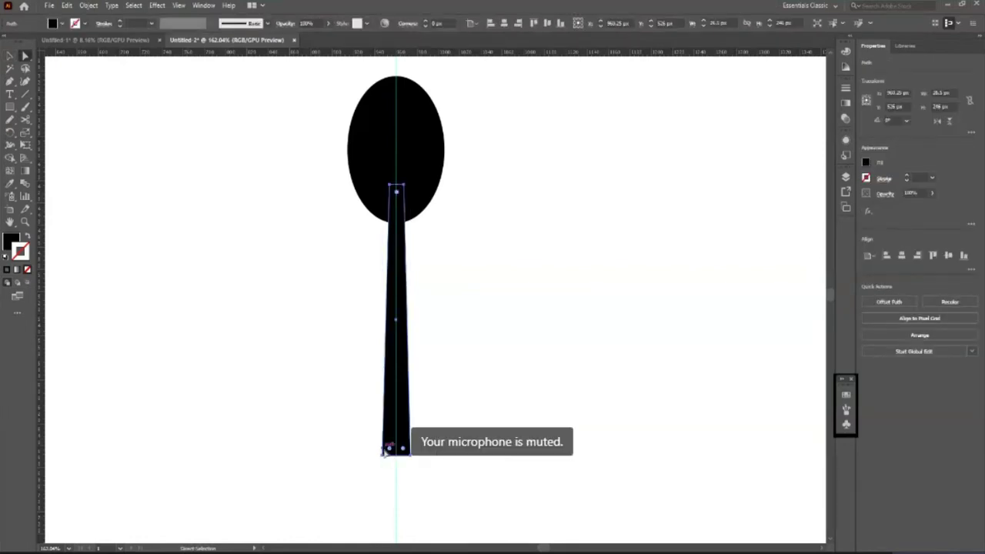
pyautogui.moveTo(385, 459)
pyautogui.mouseDown()
pyautogui.moveTo(409, 453)
pyautogui.moveTo(404, 429)
pyautogui.mouseUp()
pyautogui.click(508, 415)
pyautogui.press('z')
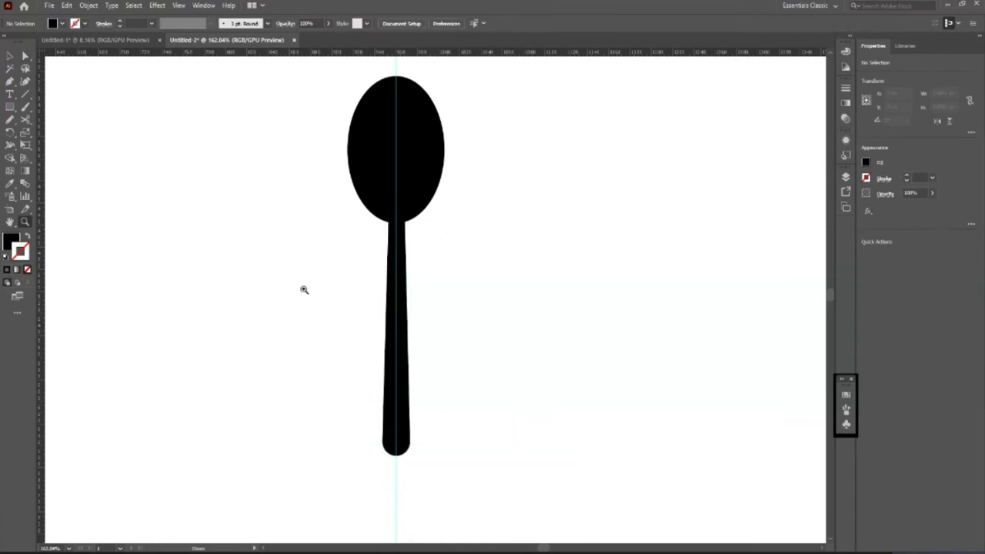
pyautogui.keyDown('alt'); pyautogui.click(303, 288); pyautogui.keyUp('alt')
pyautogui.click(314, 352)
# - Scale up both spoon paths proportionally and move the spoon to the artboard's left
pyautogui.press('v')
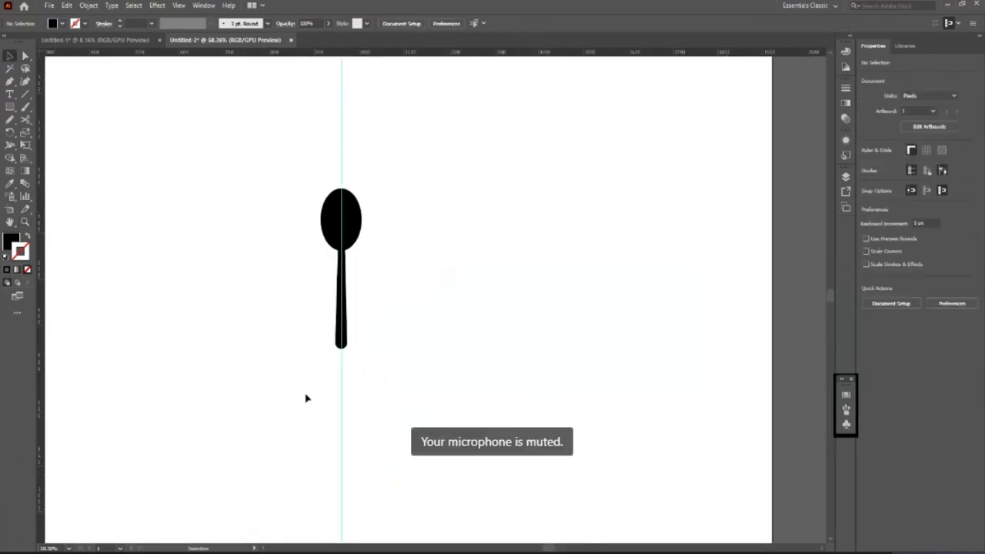
pyautogui.click(392, 389)
pyautogui.moveTo(303, 233); pyautogui.dragTo(457, 473)
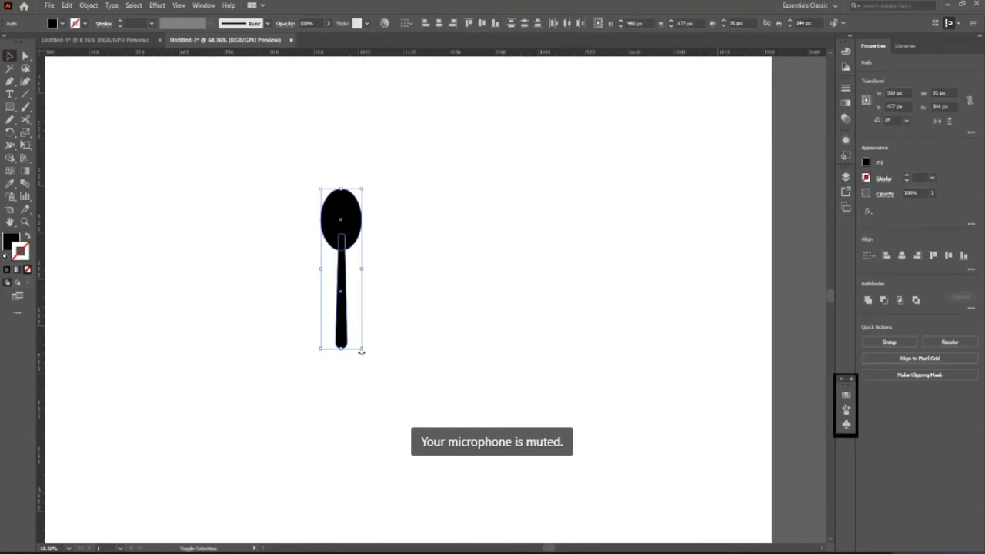
pyautogui.moveTo(361, 352); pyautogui.dragTo(398, 404)
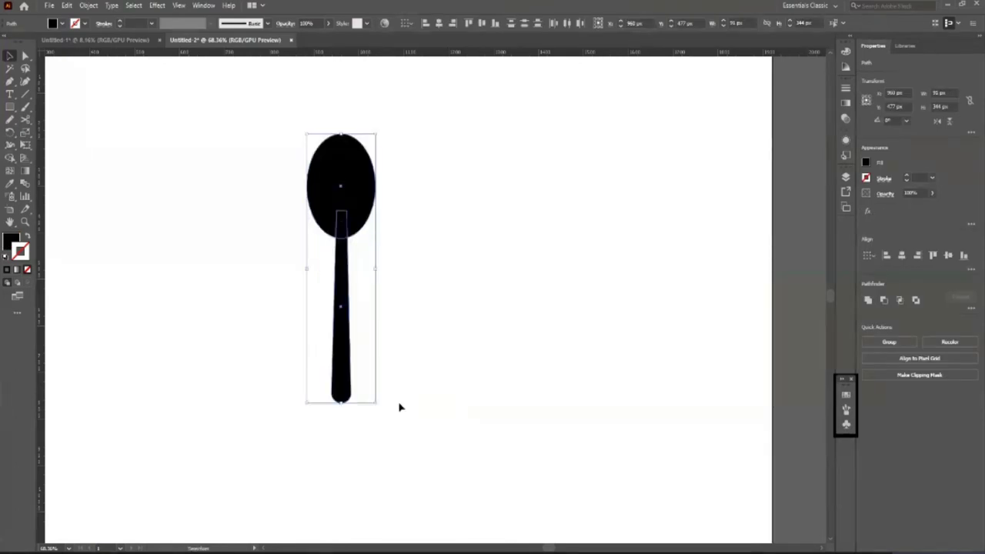
pyautogui.moveTo(336, 185); pyautogui.dragTo(215, 185)
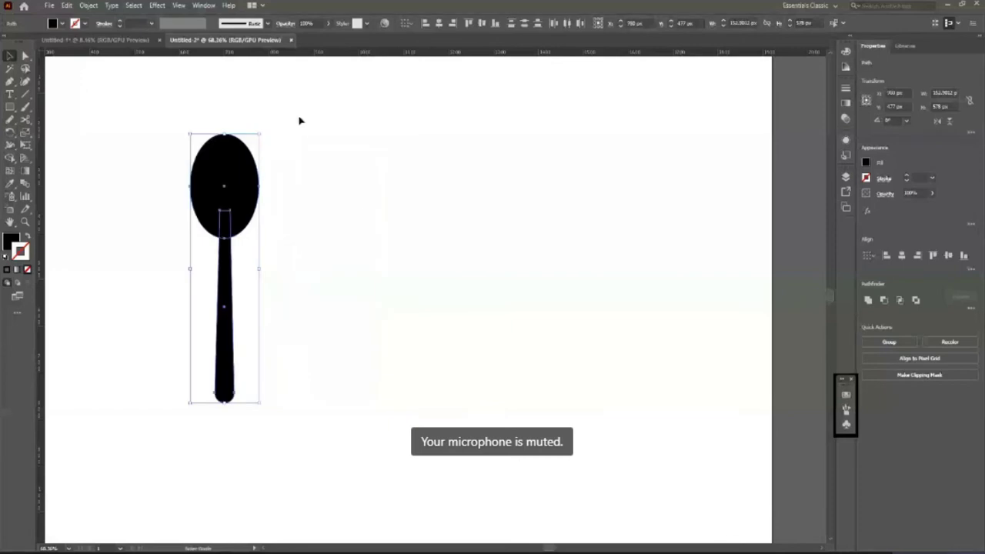
# - Place horizontal guides at the spoon's top and bottom, then zoom in on it
pyautogui.moveTo(300, 134); pyautogui.dragTo(302, 130)
pyautogui.moveTo(338, 262); pyautogui.dragTo(345, 405)
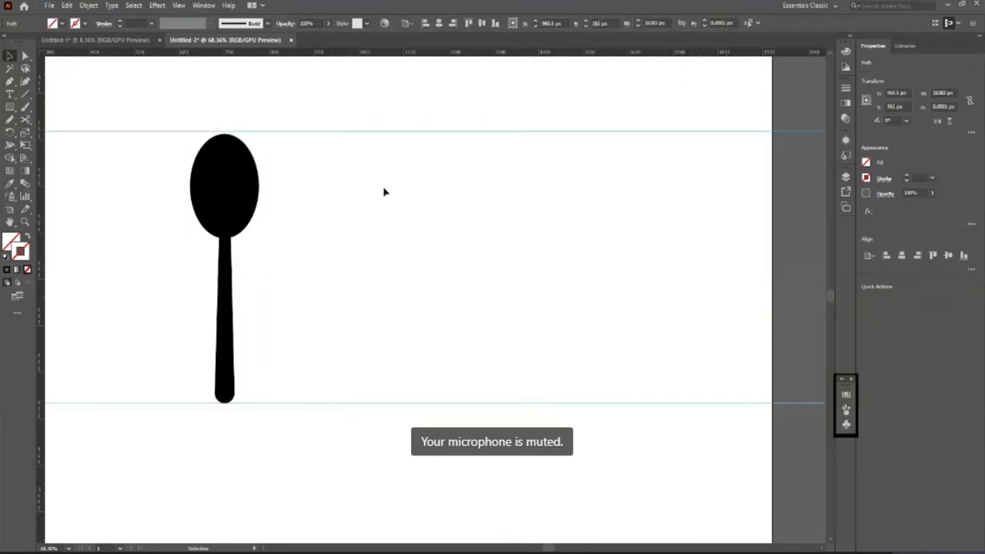
pyautogui.press('Down')
pyautogui.press('Down')
pyautogui.press('Down')
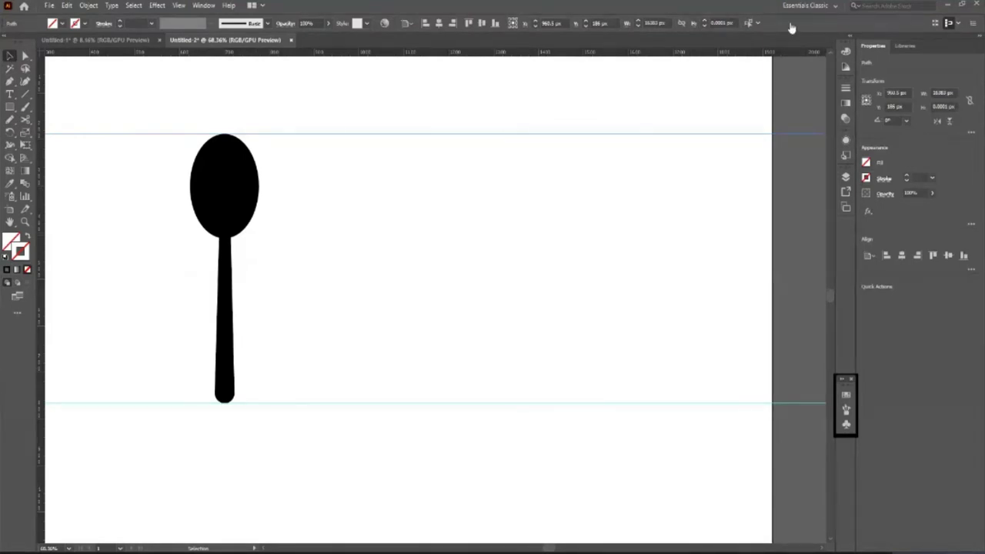
pyautogui.press('z')
pyautogui.moveTo(141, 238); pyautogui.dragTo(369, 217)
pyautogui.press('v')
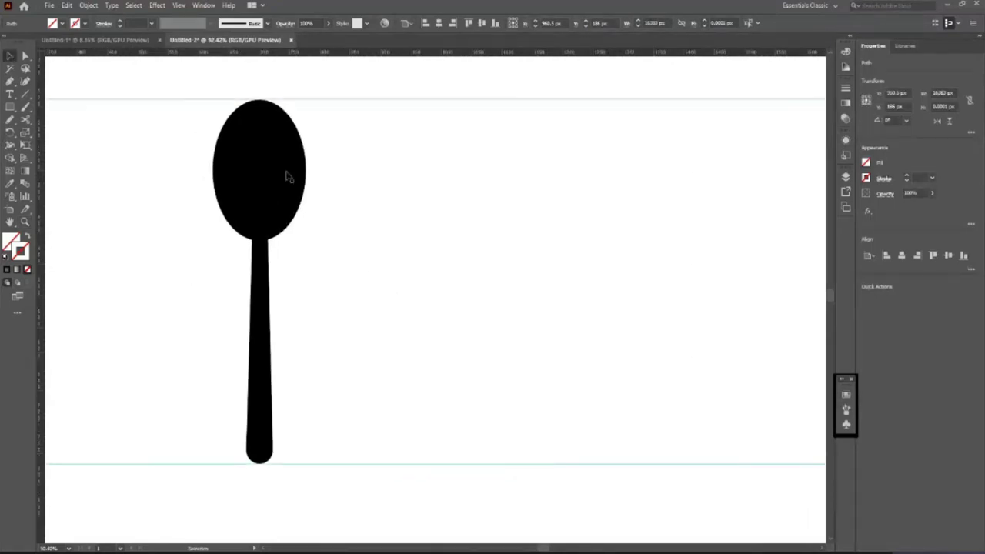
pyautogui.press('m')
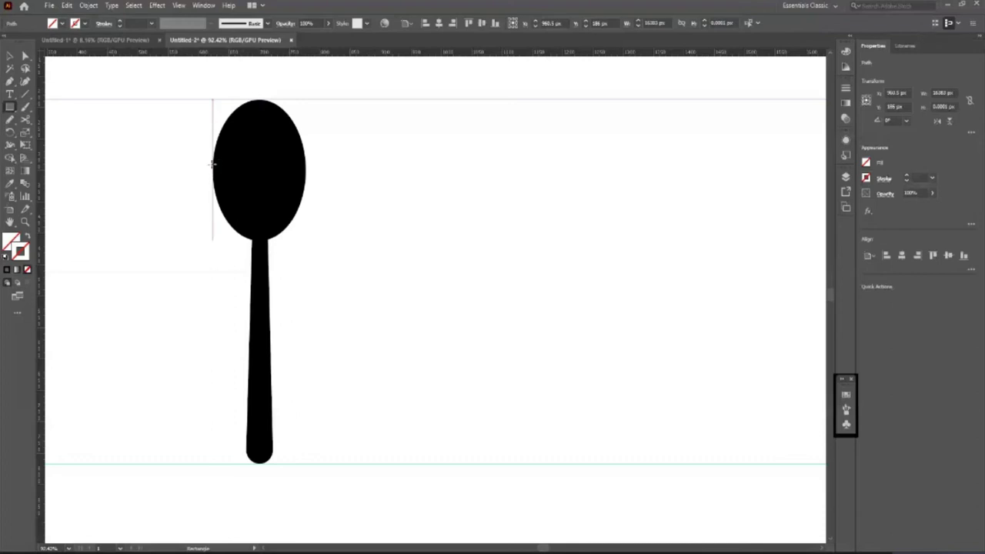
# - Draw a black rectangle beside the spoon spanning the bowl-height guides for the fork head
pyautogui.moveTo(213, 164); pyautogui.dragTo(305, 197)
pyautogui.press('v')
pyautogui.hotkey('shift', 'Right')
pyautogui.hotkey('shift', 'Right')
pyautogui.hotkey('shift', 'Right')
pyautogui.hotkey('shift', 'Right')
pyautogui.hotkey('shift', 'Right')
pyautogui.hotkey('shift', 'Right')
pyautogui.hotkey('shift', 'Right')
pyautogui.hotkey('shift', 'Right')
pyautogui.hotkey('shift', 'Right')
pyautogui.hotkey('shift', 'Left')
pyautogui.hotkey('shift', 'Left')
pyautogui.hotkey('shift', 'Left')
pyautogui.hotkey('shift', 'Left')
pyautogui.hotkey('shift', 'Left')
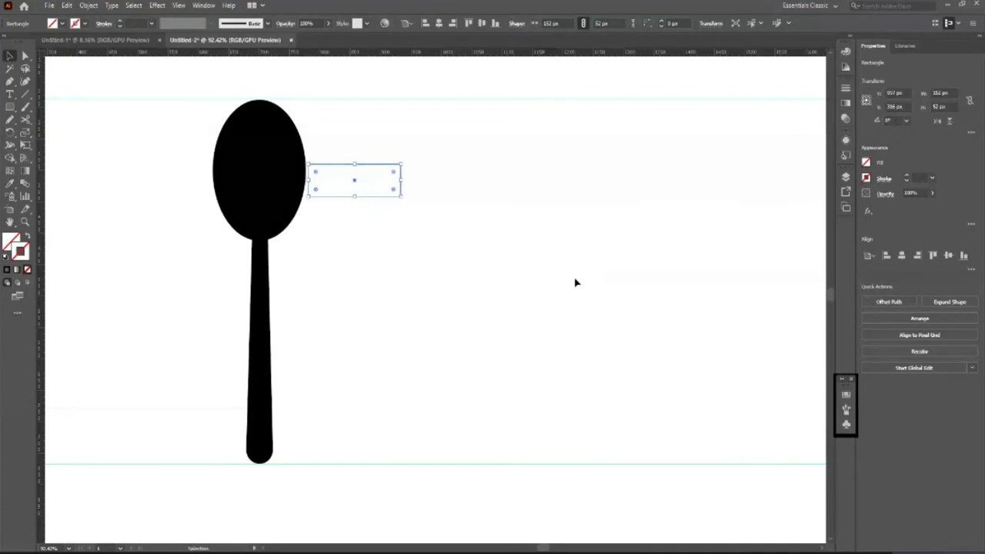
pyautogui.moveTo(354, 164); pyautogui.dragTo(357, 103)
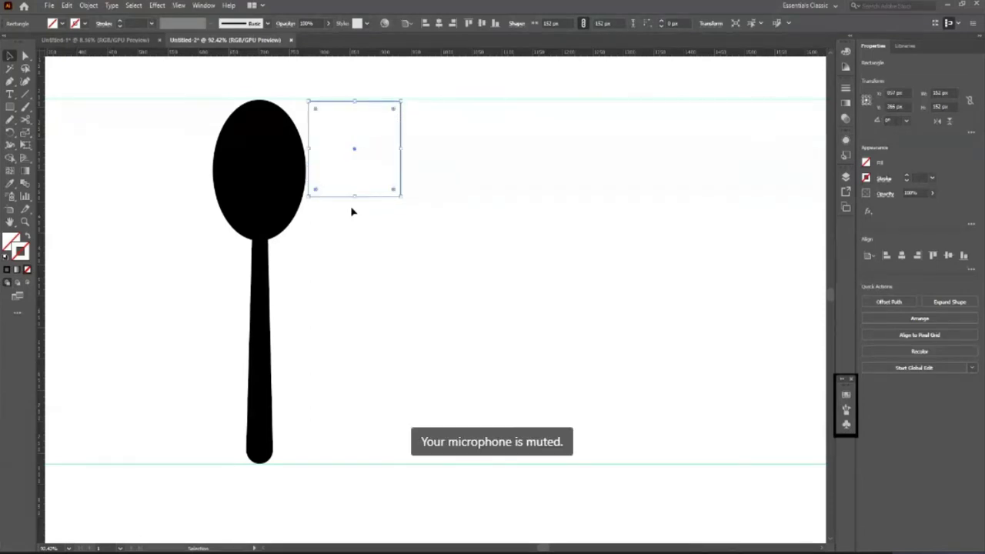
pyautogui.moveTo(354, 197); pyautogui.dragTo(354, 215)
pyautogui.hotkey('shift', 'x')
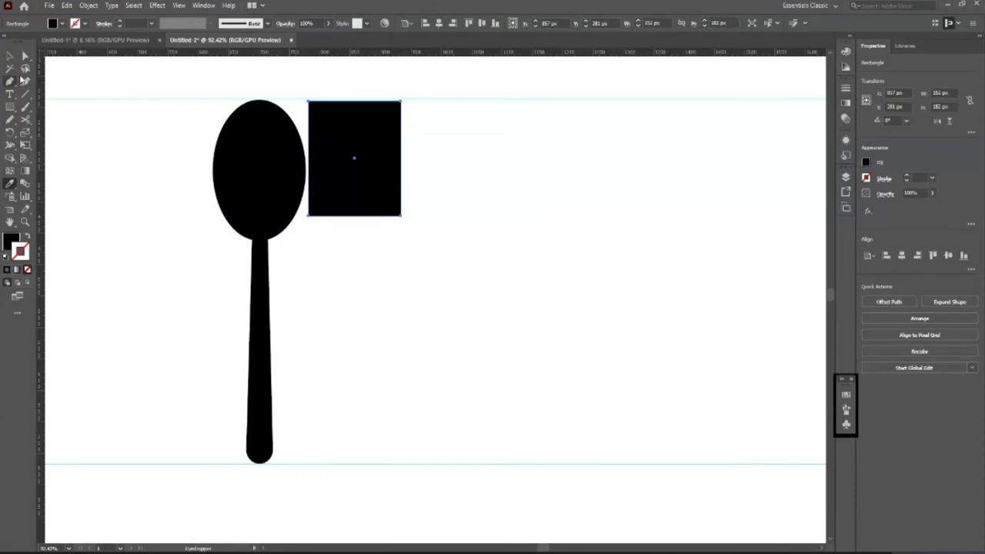
pyautogui.click(89, 175)
pyautogui.click(368, 190)
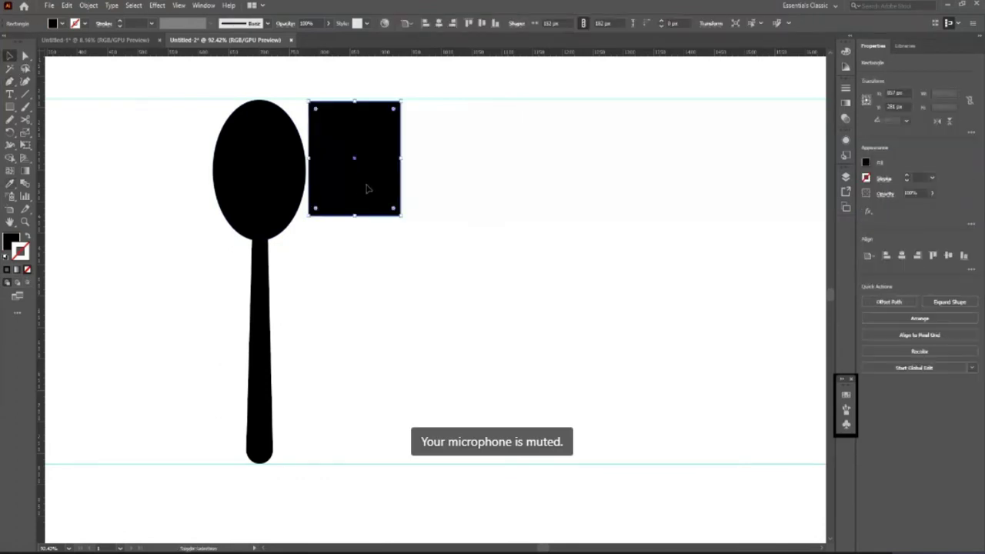
pyautogui.hotkey('shift', 'Right')
pyautogui.hotkey('shift', 'Right')
pyautogui.hotkey('shift', 'Right')
pyautogui.hotkey('shift', 'Right')
pyautogui.hotkey('shift', 'Right')
pyautogui.hotkey('shift', 'Right')
pyautogui.hotkey('shift', 'Right')
pyautogui.hotkey('shift', 'Right')
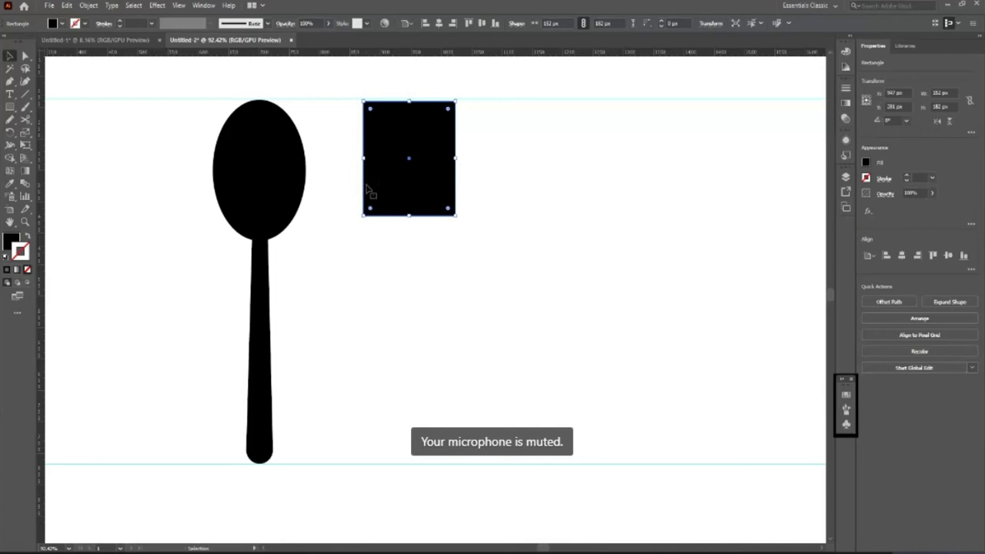
# - Duplicate the spoon handle and centre the copy beneath the black rectangle
pyautogui.click(387, 272)
pyautogui.click(271, 423)
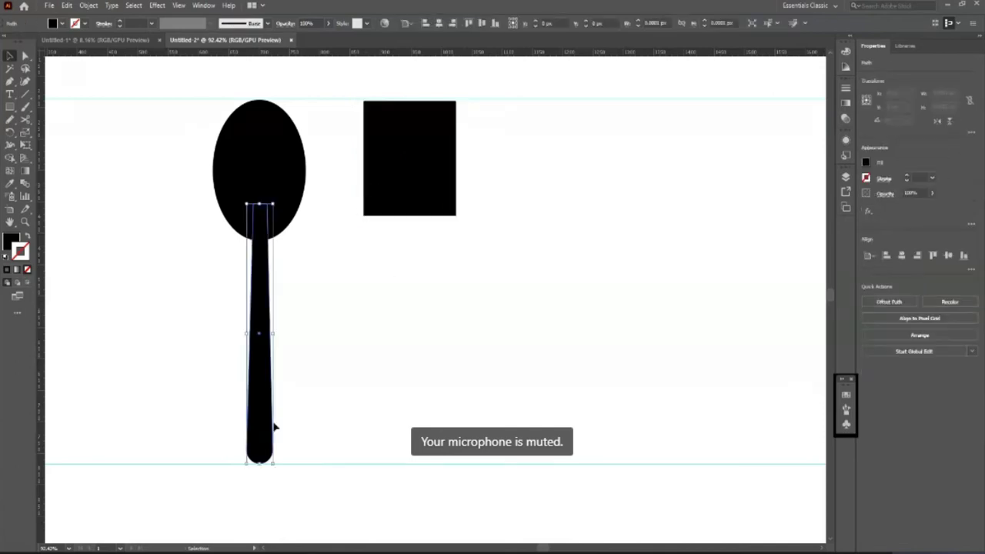
pyautogui.hotkey('alt', 'shift', 'Right')
pyautogui.hotkey('shift', 'Right')
pyautogui.hotkey('shift', 'Right')
pyautogui.hotkey('shift', 'Right')
pyautogui.hotkey('shift', 'Right')
pyautogui.hotkey('shift', 'Right')
pyautogui.hotkey('shift', 'Right')
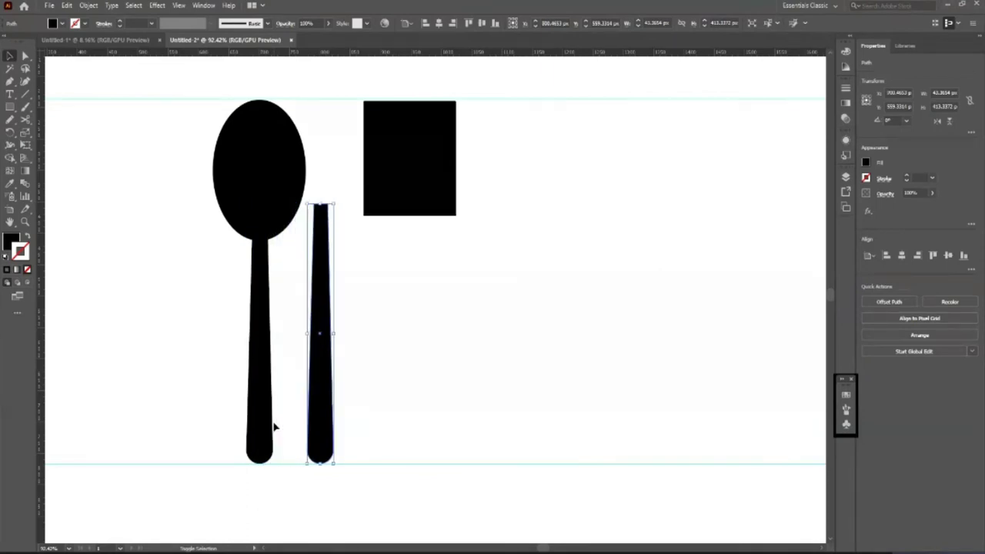
pyautogui.hotkey('shift', 'Right')
pyautogui.hotkey('shift', 'Right')
pyautogui.hotkey('shift', 'Right')
pyautogui.press('Left')
pyautogui.press('Left')
pyautogui.press('Left')
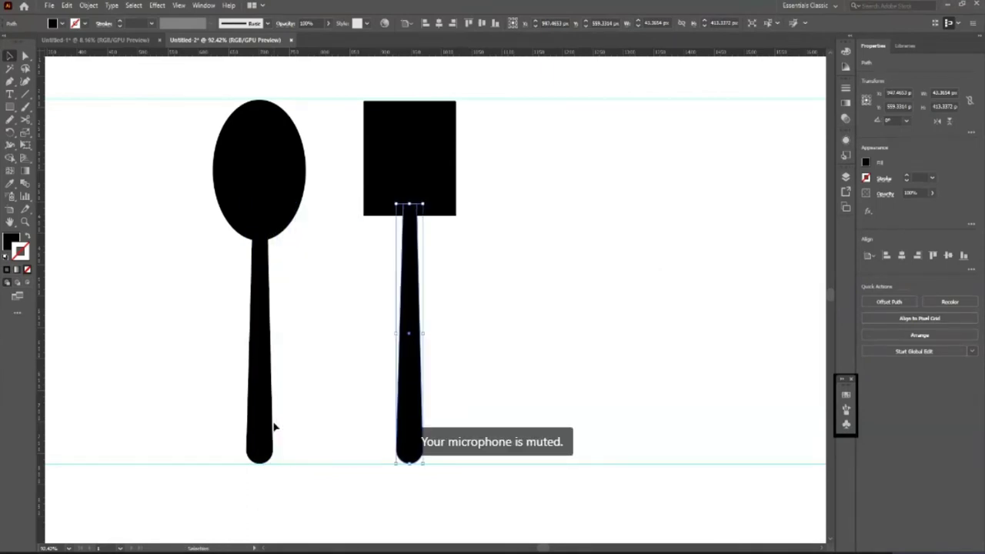
pyautogui.keyDown('shift'); pyautogui.click(436, 178); pyautogui.keyUp('shift')
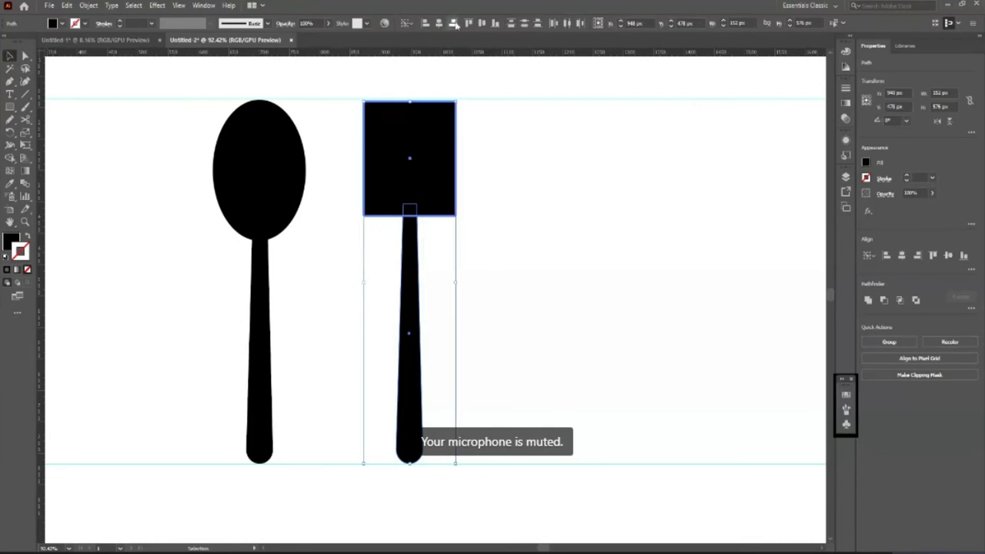
# - Zoom in on the fork head and draw a narrow rectangle for a fork slot
pyautogui.click(573, 360)
pyautogui.press('z')
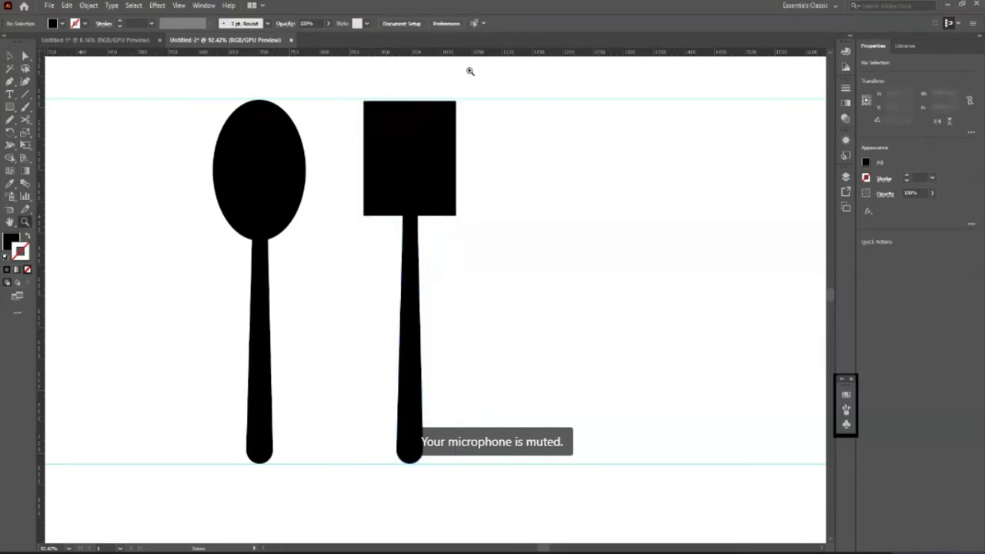
pyautogui.moveTo(470, 71); pyautogui.dragTo(564, 242)
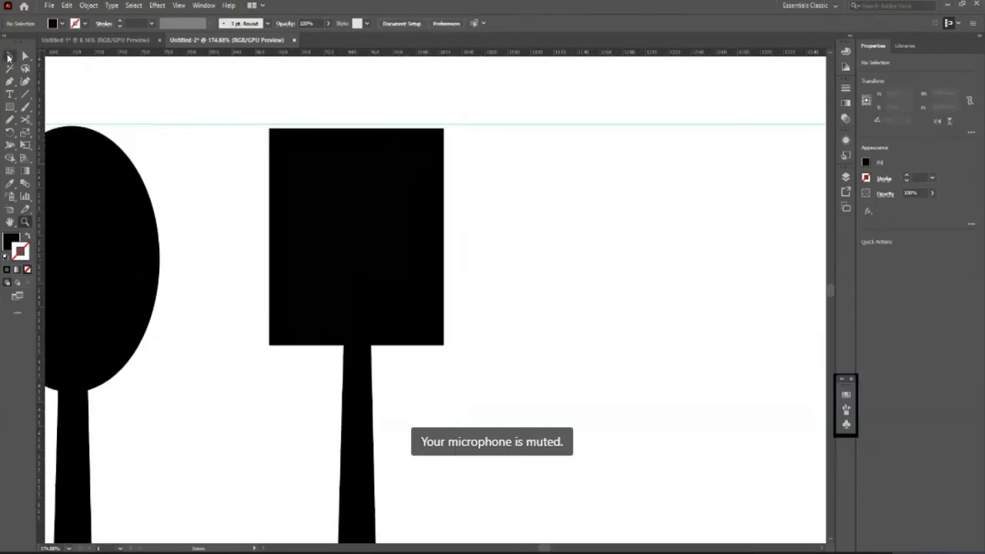
pyautogui.click(9, 57)
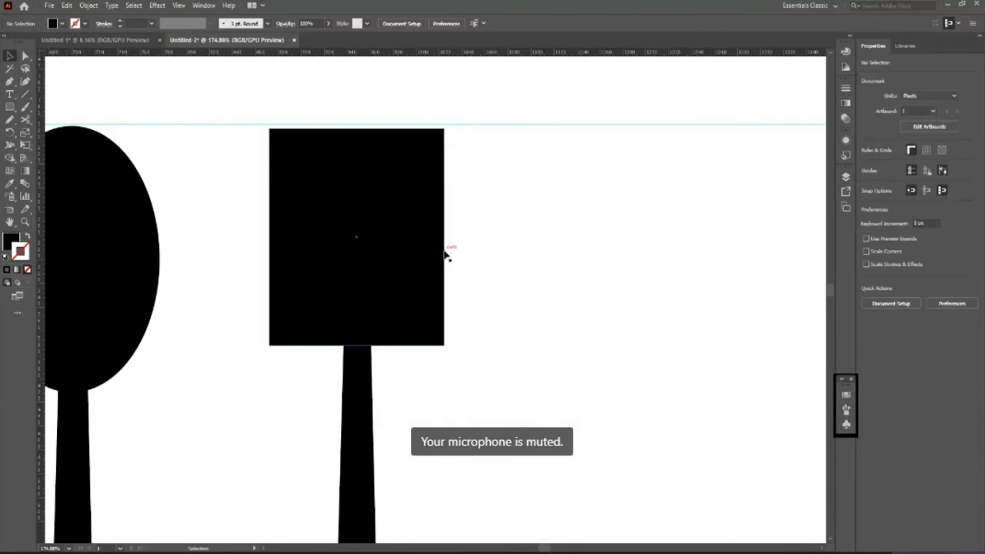
pyautogui.press('m')
pyautogui.moveTo(390, 112); pyautogui.dragTo(411, 281)
pyautogui.press('v')
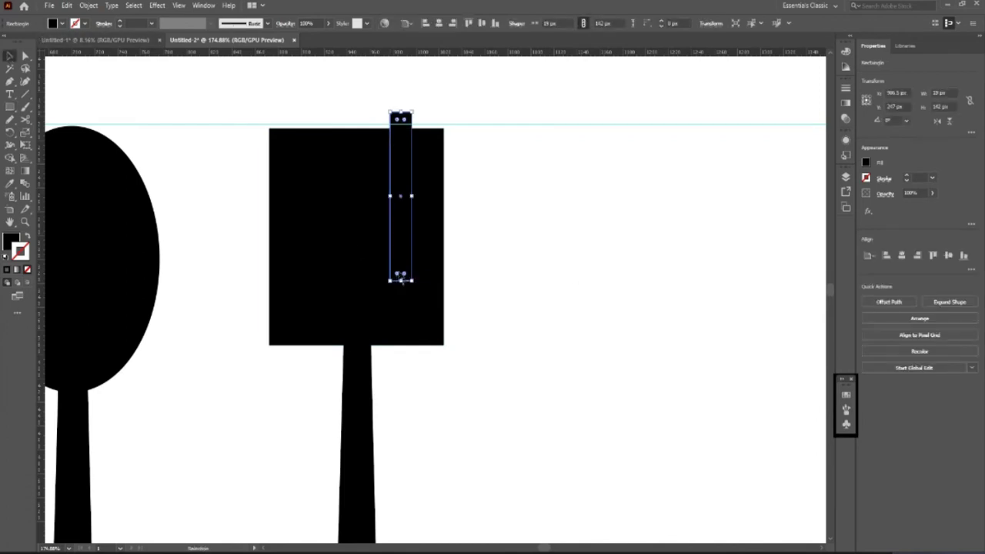
pyautogui.moveTo(400, 274); pyautogui.dragTo(402, 226)
pyautogui.click(512, 192)
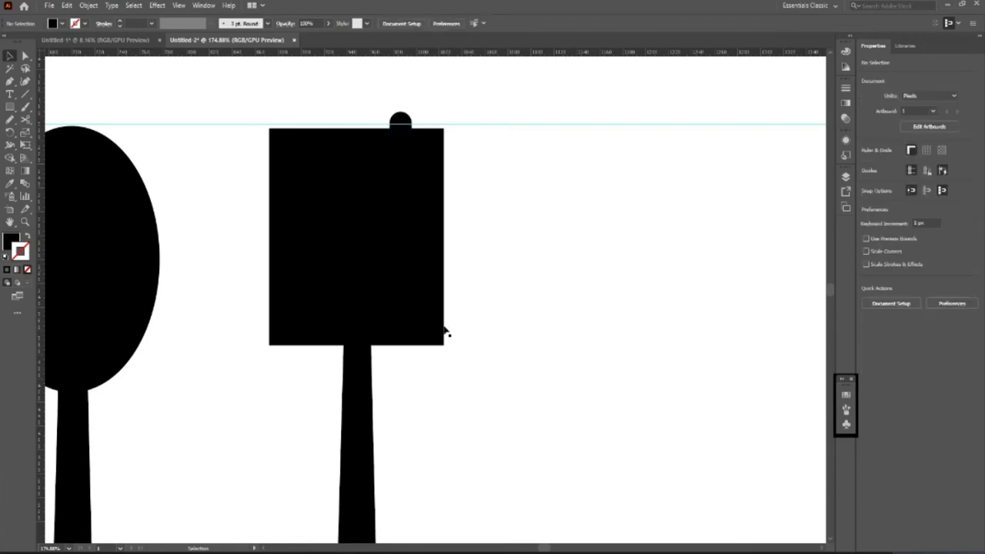
pyautogui.click(424, 294)
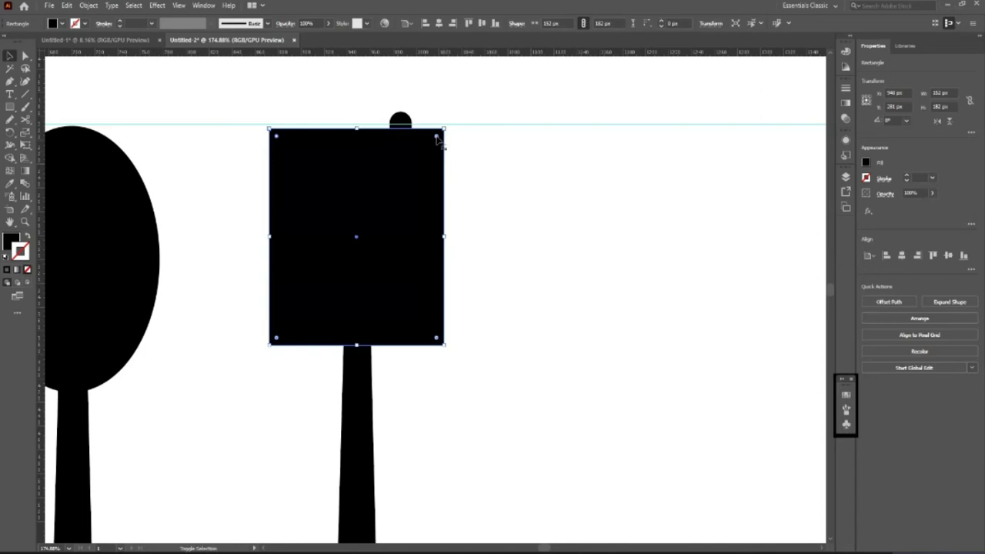
pyautogui.moveTo(436, 137); pyautogui.dragTo(431, 168)
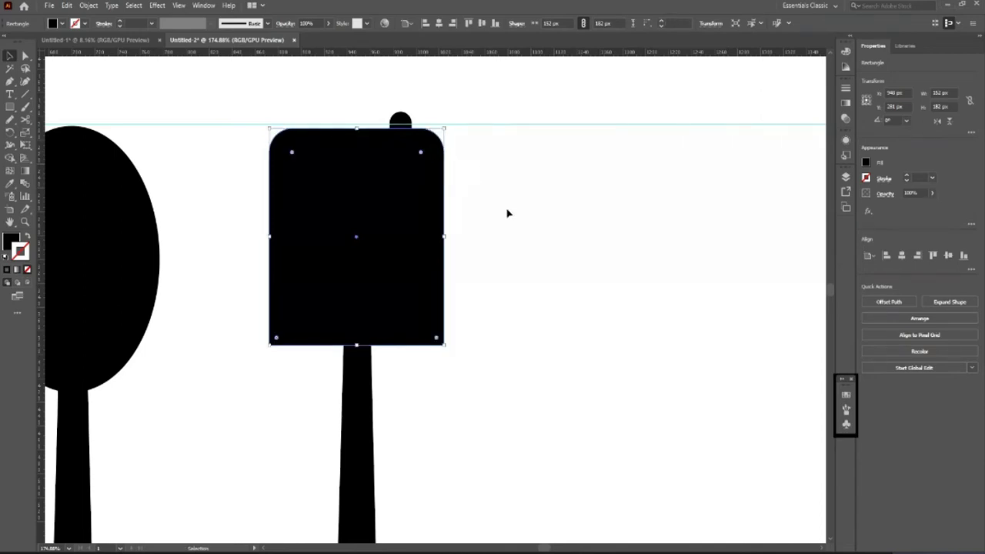
pyautogui.hotkey('ctrl', 'alt', '[')
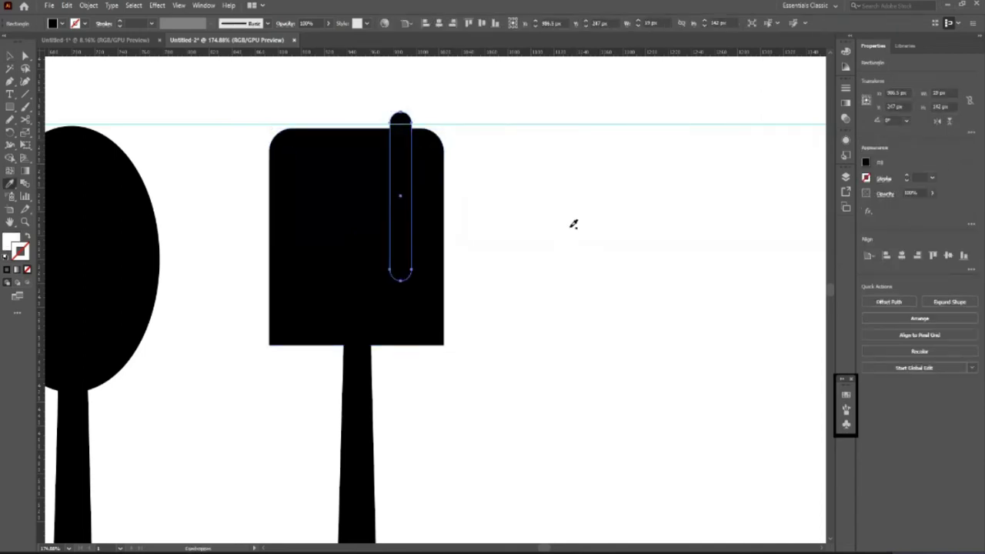
pyautogui.press('d')
pyautogui.click(503, 363)
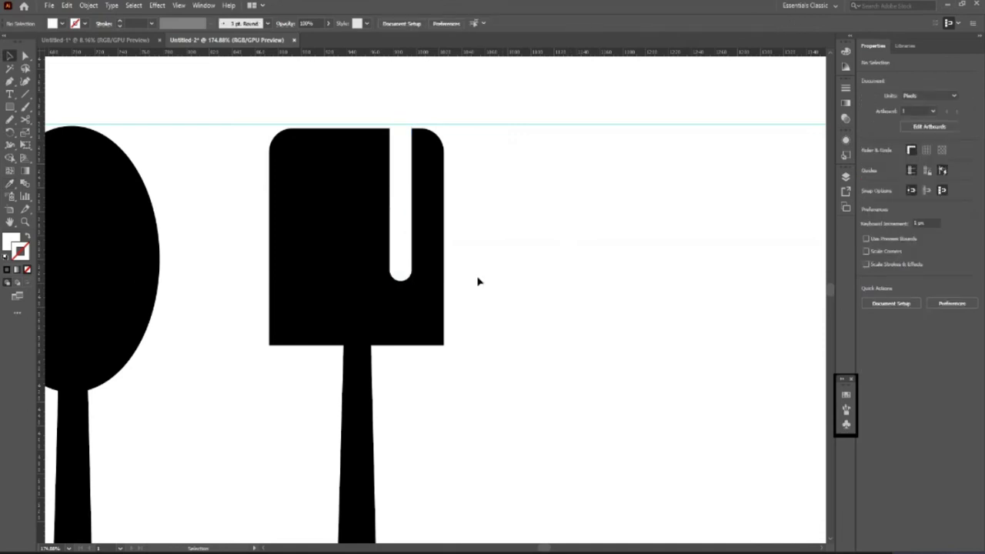
pyautogui.click(401, 256)
pyautogui.hotkey('alt', 'Left')
pyautogui.hotkey('shift', 'Left')
pyautogui.hotkey('shift', 'Left')
pyautogui.hotkey('shift', 'Left')
pyautogui.press('a')
pyautogui.hotkey('alt', 'Left')
pyautogui.hotkey('shift', 'Left')
pyautogui.hotkey('shift', 'Left')
pyautogui.hotkey('shift', 'Left')
pyautogui.hotkey('shift', 'Left')
pyautogui.press('v')
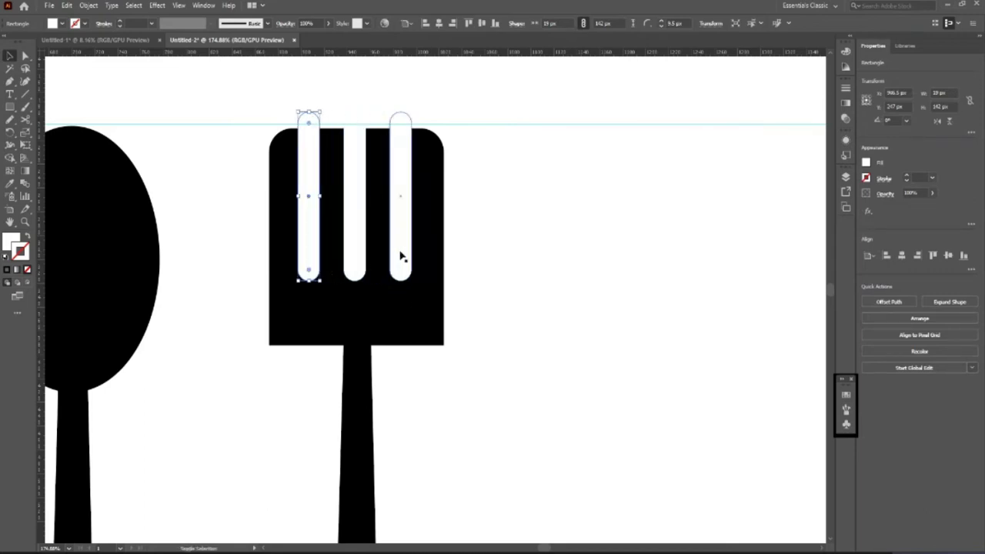
pyautogui.keyDown('shift'); pyautogui.click(400, 257); pyautogui.keyUp('shift')
pyautogui.keyDown('shift'); pyautogui.click(351, 264); pyautogui.keyUp('shift')
pyautogui.hotkey('ctrl', 'shift', 'a')
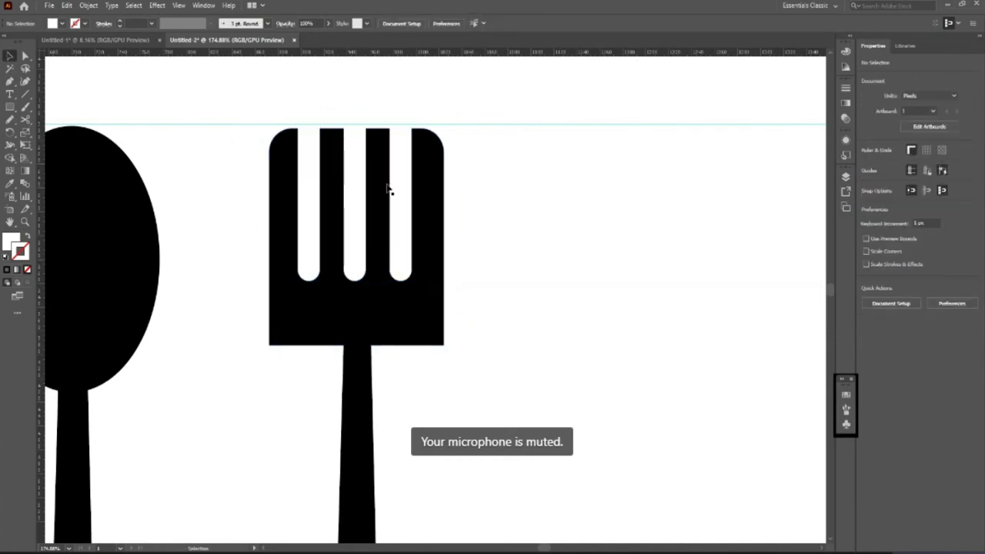
pyautogui.click(310, 210)
pyautogui.keyDown('shift'); pyautogui.click(354, 226); pyautogui.keyUp('shift')
# - Group the three tine rectangles and centre them horizontally on the fork head
pyautogui.keyDown('shift'); pyautogui.click(407, 246); pyautogui.keyUp('shift')
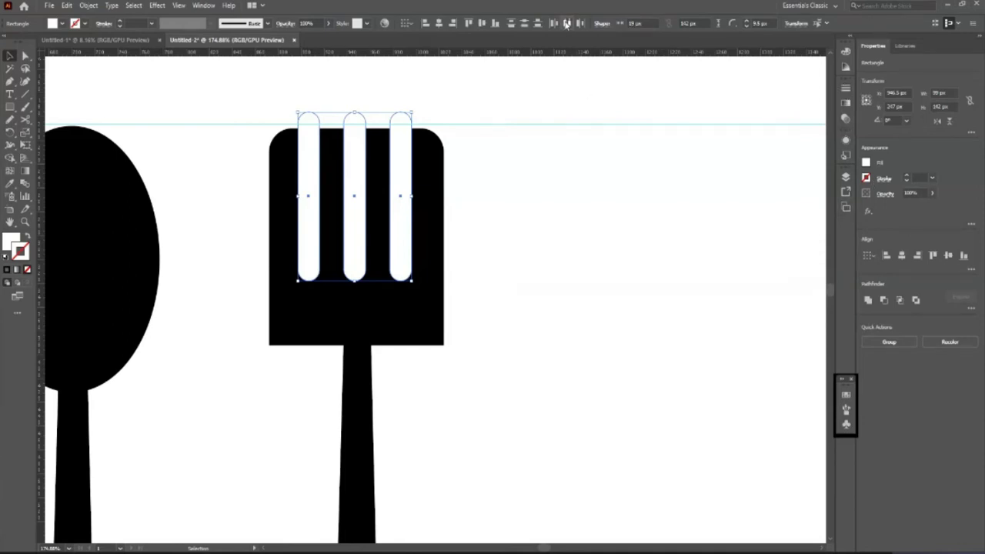
pyautogui.hotkey('ctrl', 'g')
pyautogui.keyDown('shift'); pyautogui.click(443, 326); pyautogui.keyUp('shift')
pyautogui.click(438, 23)
pyautogui.click(258, 198)
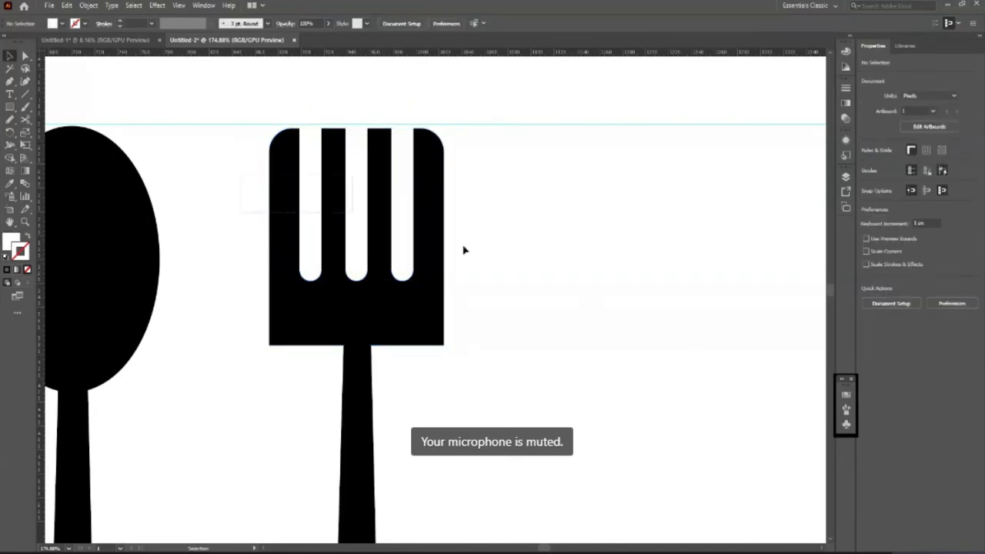
# - Subtract all three tine rectangles with Shape Builder, leaving slots in the fork head
pyautogui.hotkey('ctrl', 'a')
pyautogui.hotkey('shift', 'm')
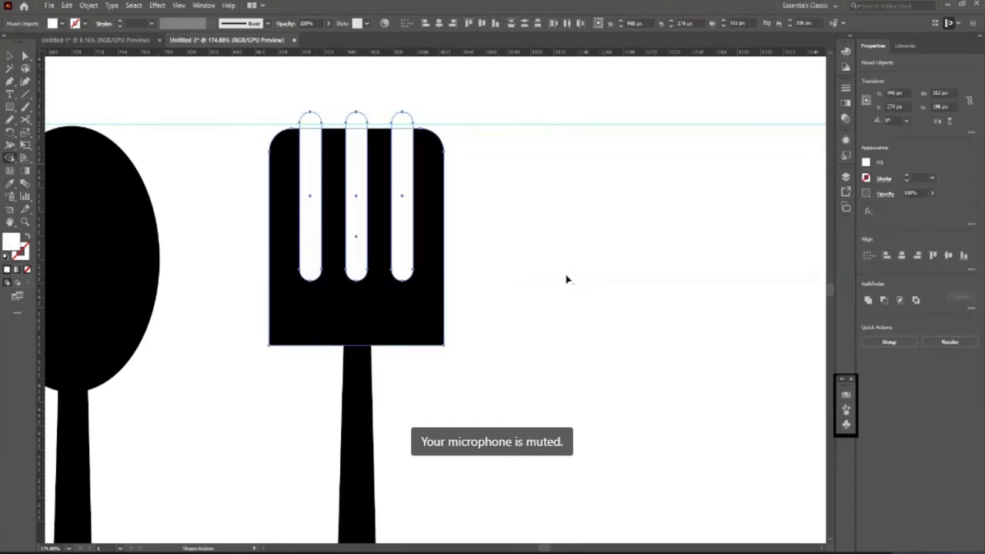
pyautogui.keyDown('alt'); pyautogui.click(405, 132); pyautogui.keyUp('alt')
pyautogui.keyDown('alt'); pyautogui.click(359, 174); pyautogui.keyUp('alt')
pyautogui.moveTo(309, 121); pyautogui.dragTo(309, 185)
pyautogui.scroll(-1, 402, 396)
# - Place a vertical guide from the ruler through the fork's centre
pyautogui.press('v')
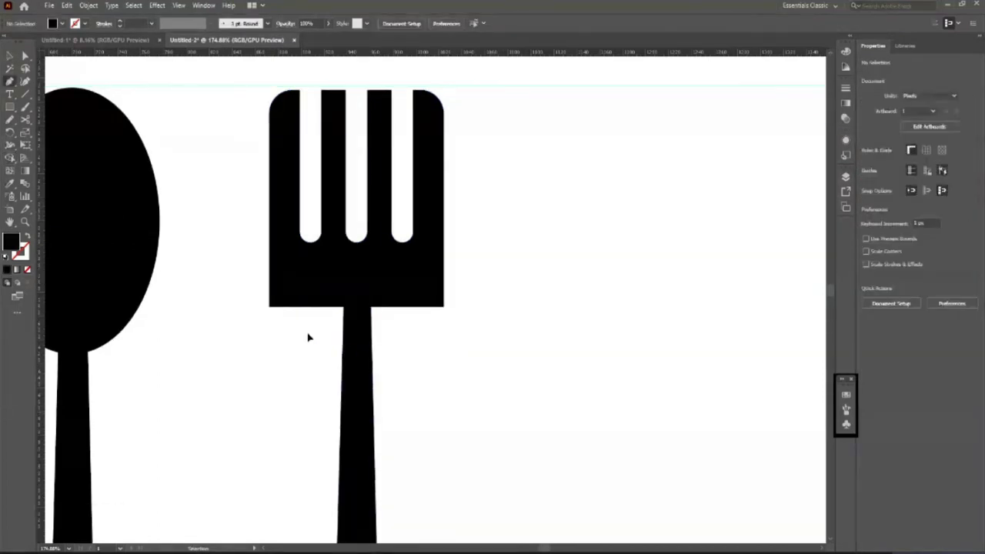
pyautogui.press('v')
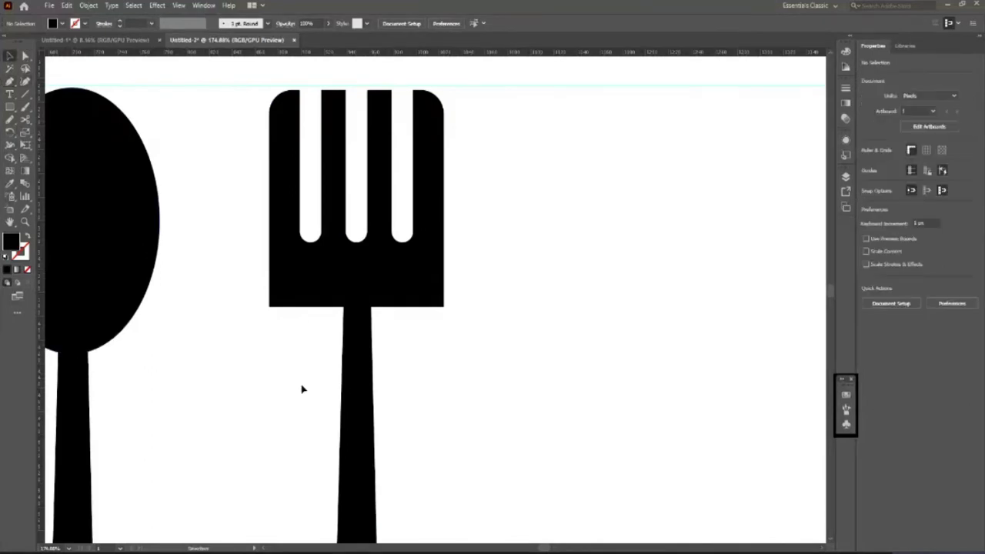
pyautogui.click(358, 448)
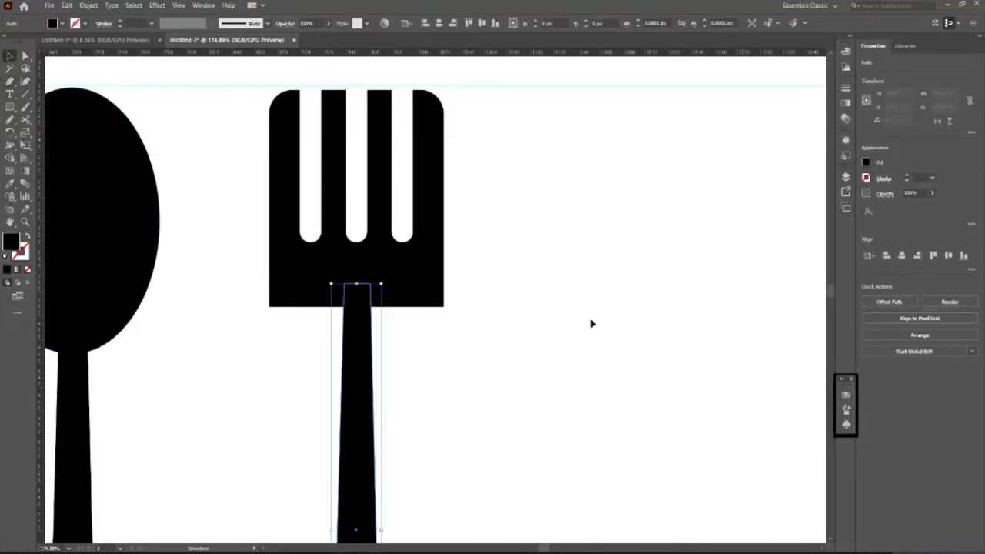
pyautogui.scroll(-1, 591, 323)
pyautogui.moveTo(40, 387); pyautogui.dragTo(356, 451)
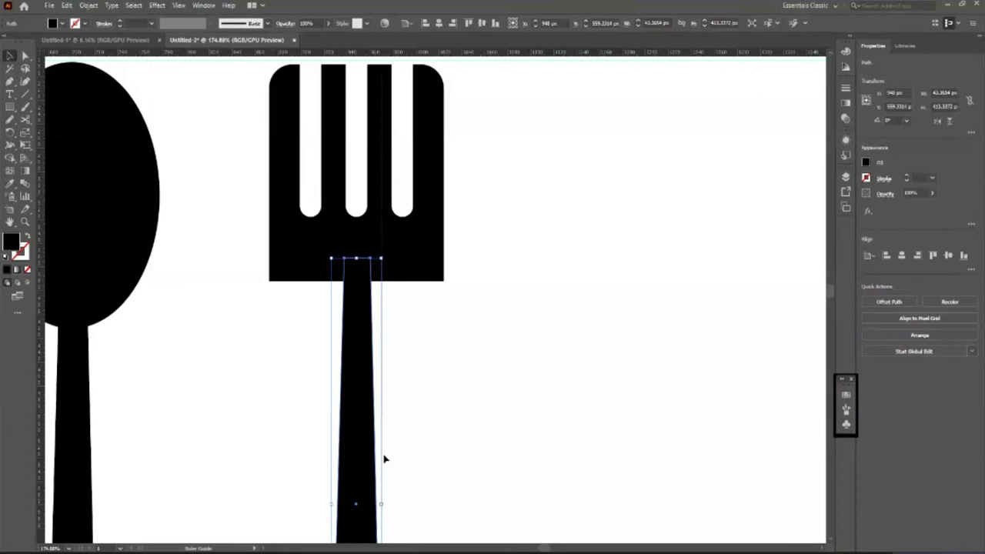
pyautogui.click(476, 418)
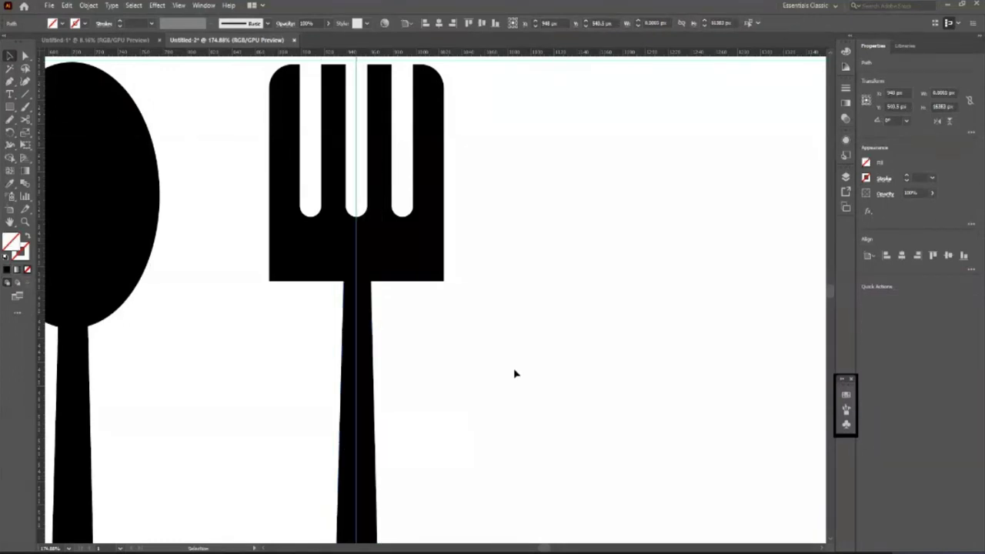
# - Draw a closed black wedge from the fork head's bottom corners down to the handle
pyautogui.press('p')
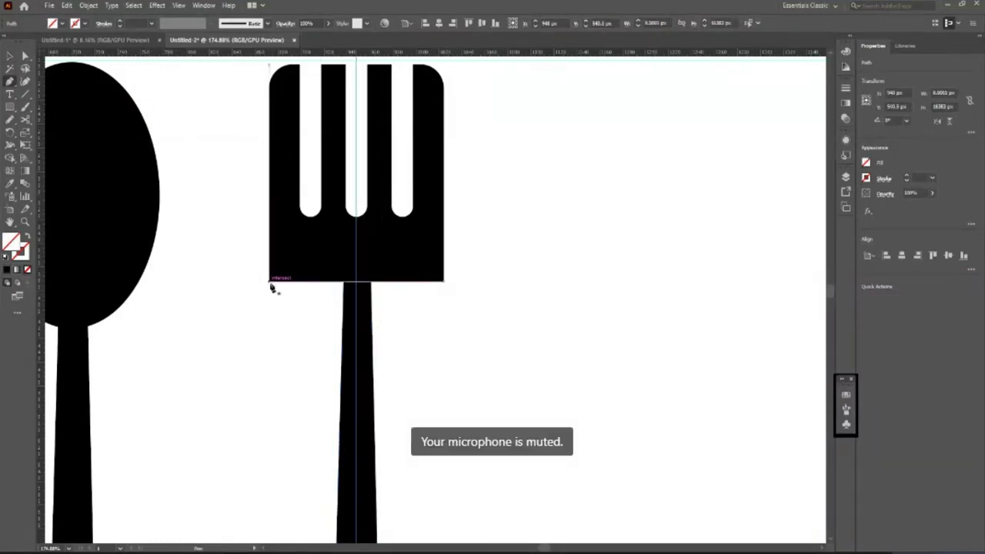
pyautogui.click(268, 281)
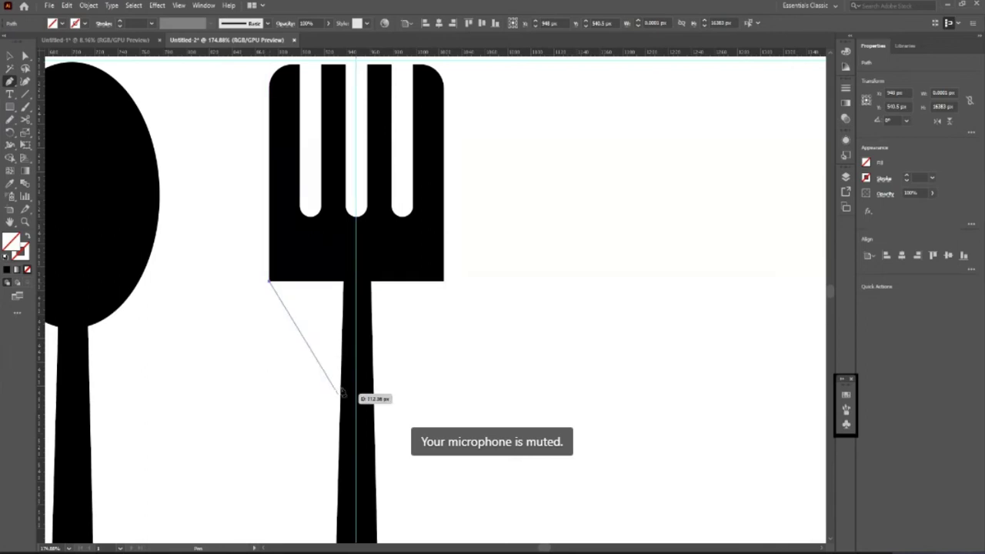
pyautogui.click(354, 348)
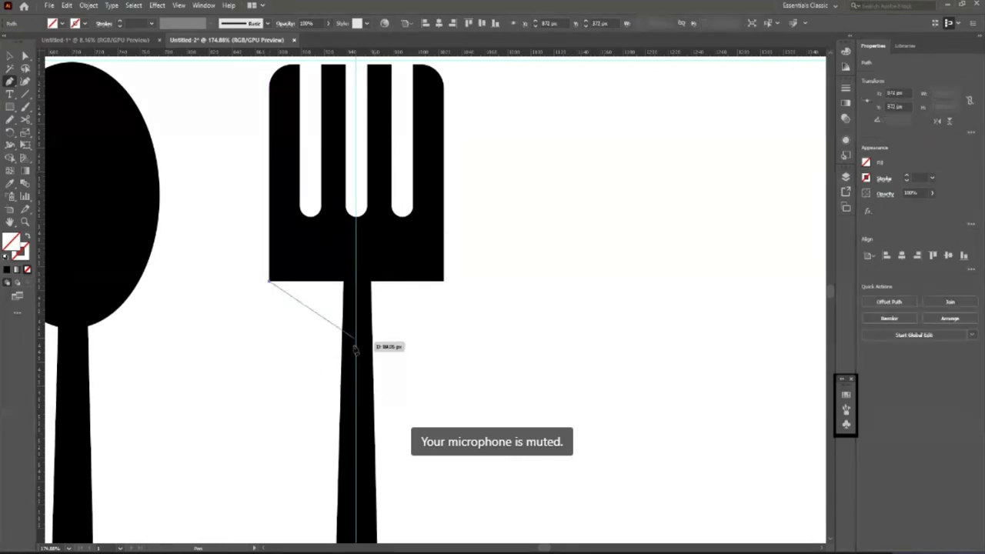
pyautogui.click(444, 281)
pyautogui.click(437, 238)
pyautogui.click(269, 281)
pyautogui.scroll(1, 398, 284)
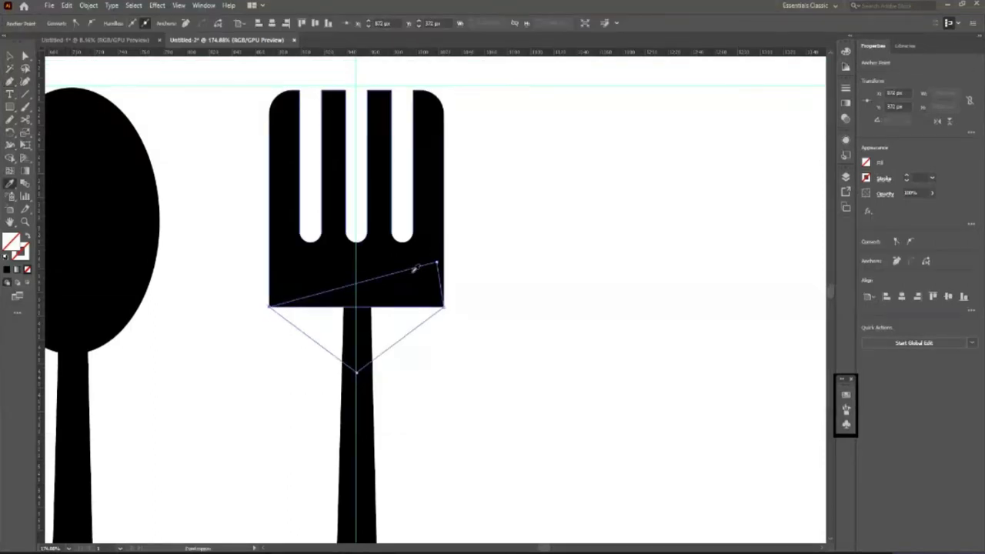
pyautogui.hotkey('shift', 'x')
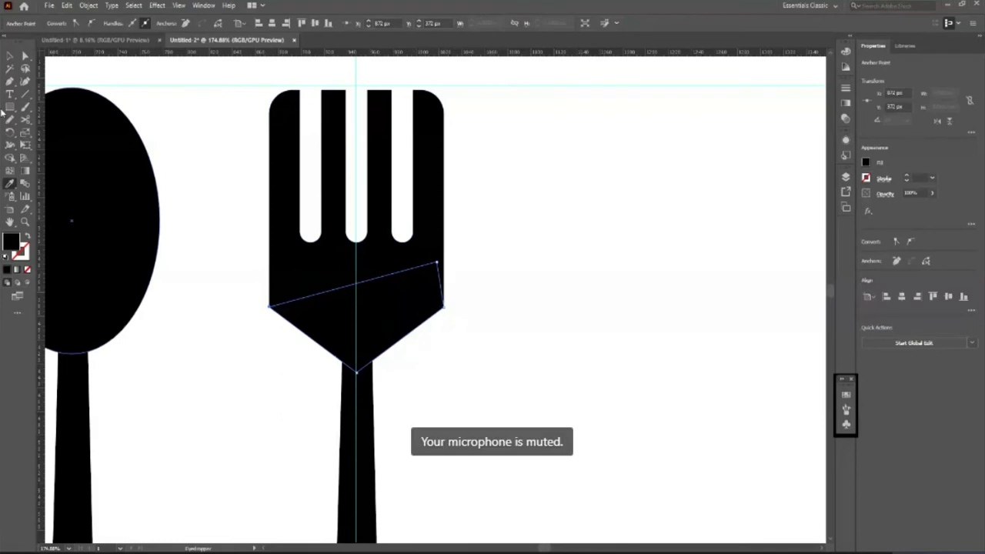
# - Deselect the wedge and select the fork group
pyautogui.press('v')
pyautogui.scroll(1, 557, 398)
pyautogui.click(557, 398)
pyautogui.scroll(1, 303, 398)
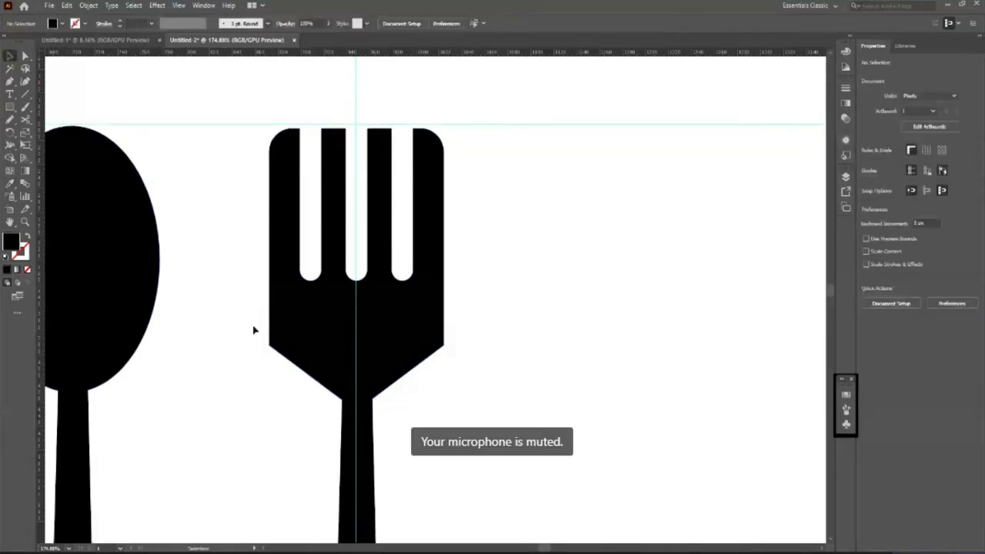
pyautogui.click(292, 338)
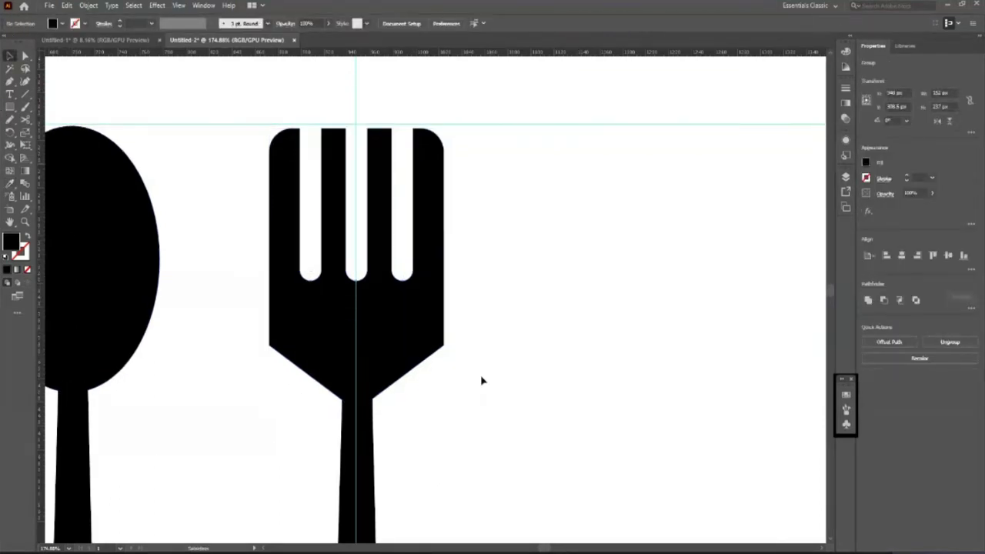
# - Zoom in on the fork and drag a live corner widget to shrink the corner radius
pyautogui.click(482, 380)
pyautogui.press('z')
pyautogui.keyDown('alt'); pyautogui.click(402, 321); pyautogui.keyUp('alt')
pyautogui.keyDown('alt'); pyautogui.click(386, 293); pyautogui.keyUp('alt')
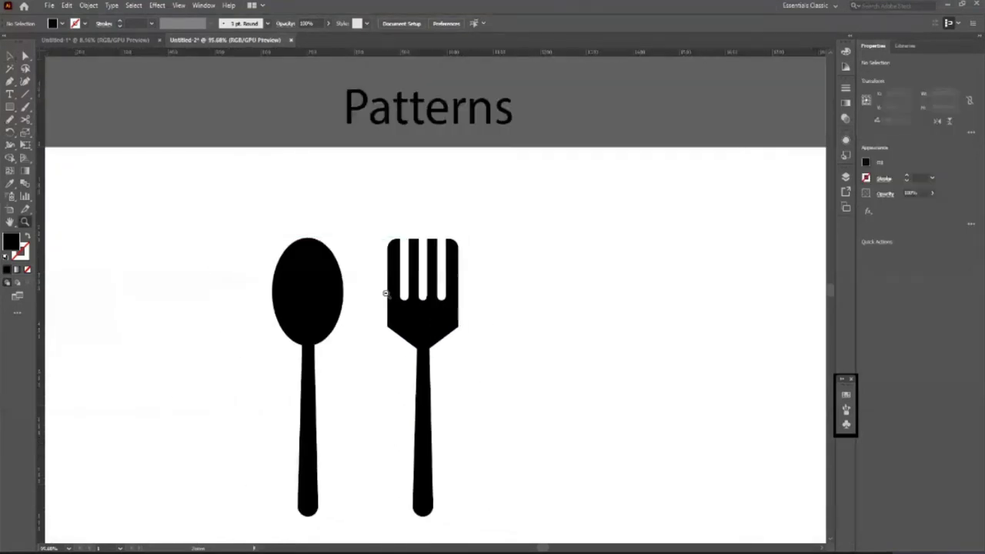
pyautogui.moveTo(488, 385); pyautogui.dragTo(546, 435)
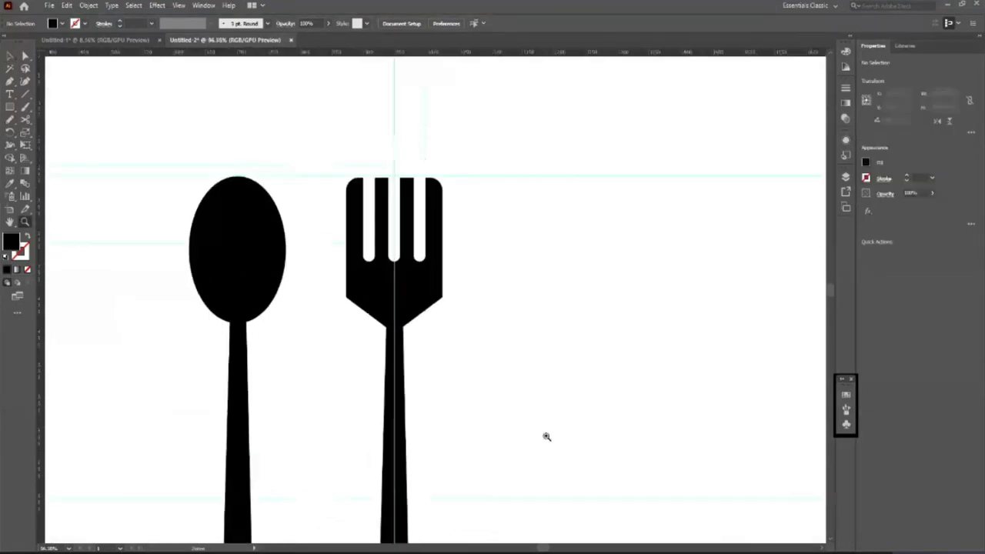
pyautogui.press('v')
pyautogui.click(431, 311)
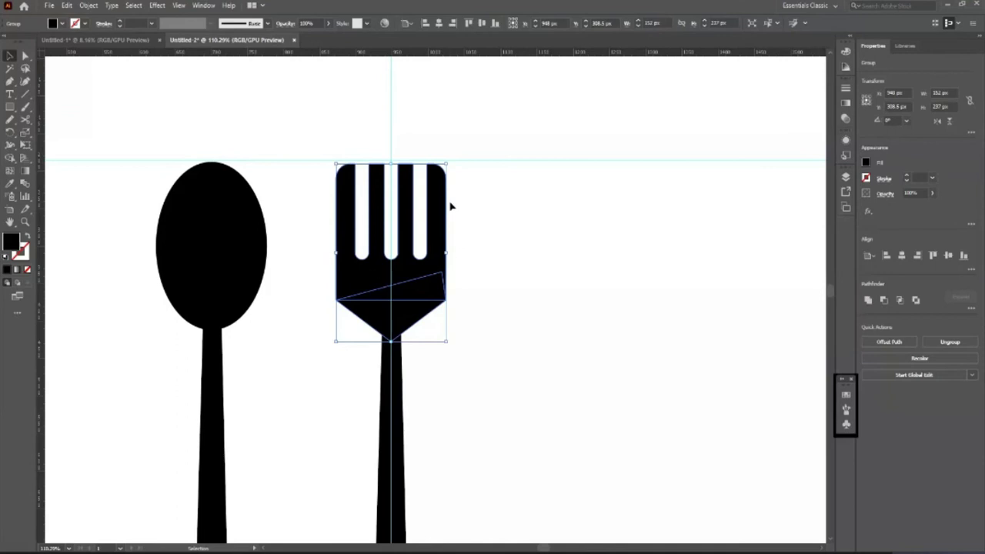
pyautogui.press('a')
pyautogui.moveTo(433, 177); pyautogui.dragTo(460, 161)
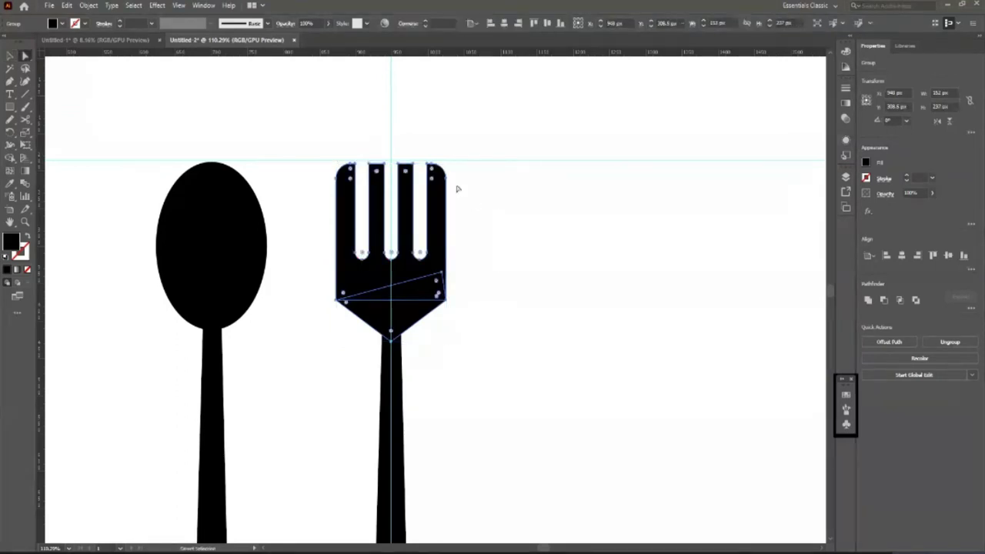
# - Zoom in closer and drag the tine corner widgets to a near-zero radius
pyautogui.click(525, 303)
pyautogui.press('z')
pyautogui.moveTo(462, 260); pyautogui.dragTo(380, 277)
pyautogui.moveTo(454, 262); pyautogui.dragTo(470, 293)
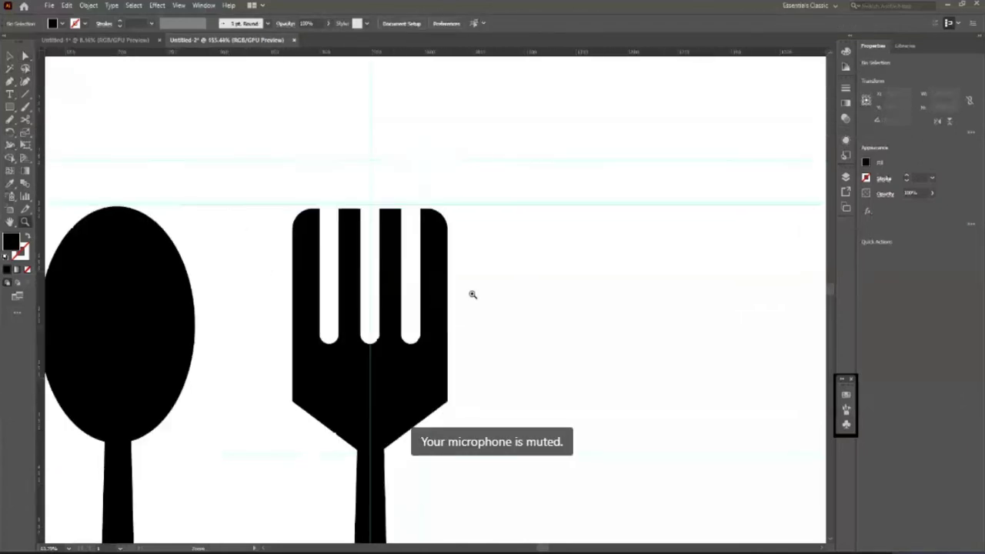
pyautogui.moveTo(288, 215); pyautogui.dragTo(344, 274)
pyautogui.press('v')
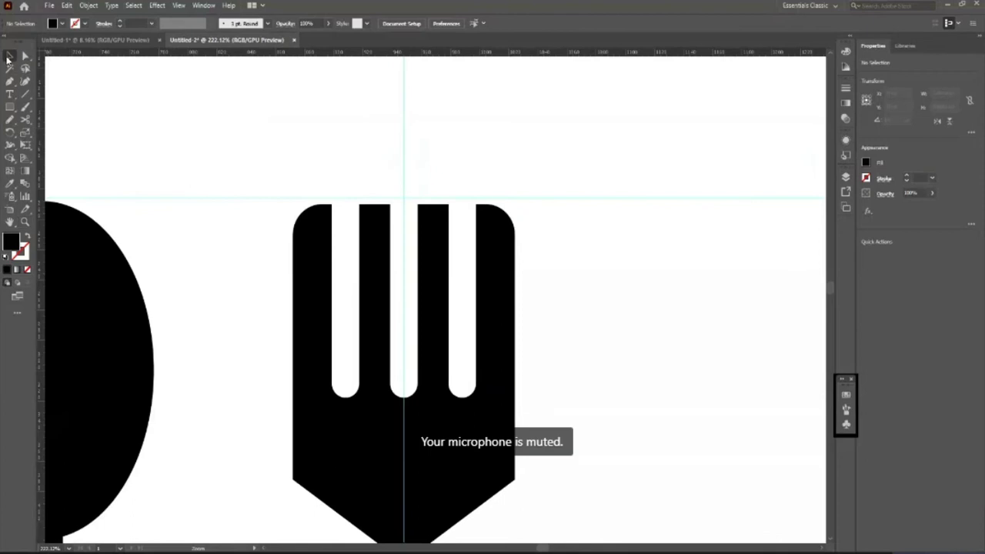
pyautogui.click(299, 367)
pyautogui.press('a')
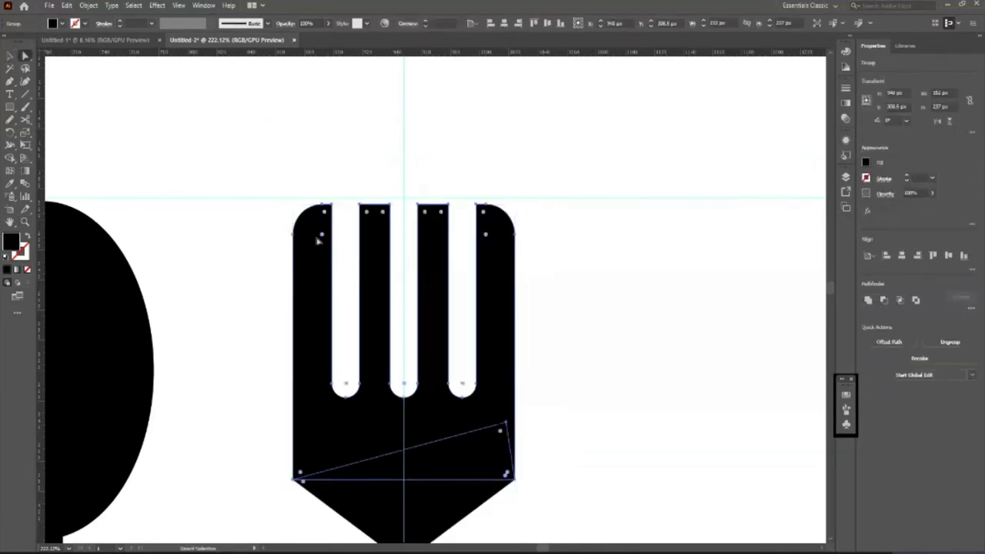
pyautogui.moveTo(326, 219)
pyautogui.mouseDown()
pyautogui.moveTo(314, 209)
pyautogui.moveTo(326, 260)
pyautogui.mouseUp()
# - Undo the recent fork edits and make the tall rounded tine bar white
pyautogui.hotkey('ctrl', 'z')
pyautogui.hotkey('ctrl', 'z')
pyautogui.hotkey('ctrl', 'z')
pyautogui.hotkey('ctrl', 'z')
pyautogui.hotkey('ctrl', 'z')
pyautogui.hotkey('ctrl', 'z')
pyautogui.hotkey('ctrl', 'z')
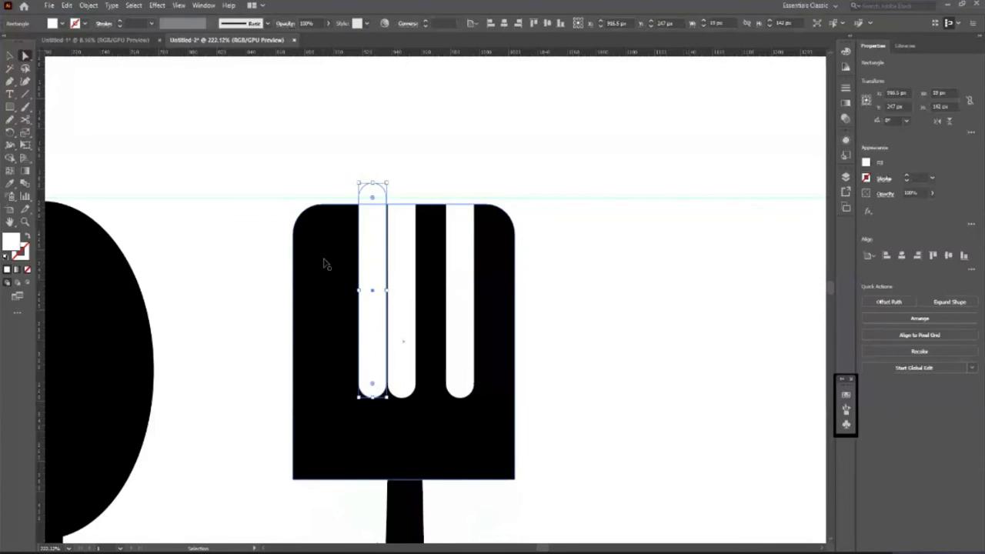
pyautogui.hotkey('ctrl', 'z')
pyautogui.hotkey('ctrl', 'z')
pyautogui.hotkey('ctrl', 'z')
pyautogui.hotkey('ctrl', 'z')
pyautogui.hotkey('ctrl', 'z')
pyautogui.hotkey('ctrl', 'z')
pyautogui.hotkey('ctrl', 'z')
pyautogui.click(9, 55)
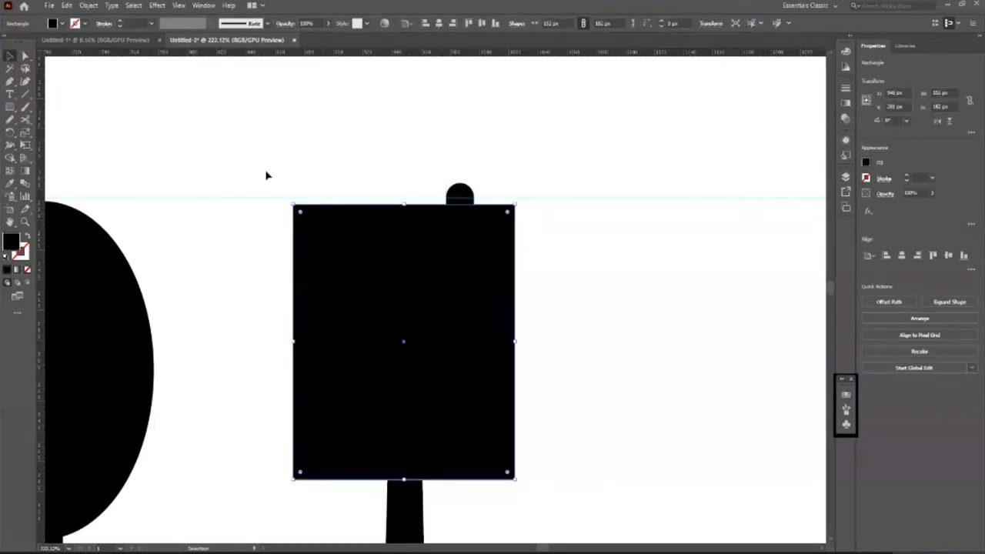
pyautogui.click(501, 199)
pyautogui.click(459, 192)
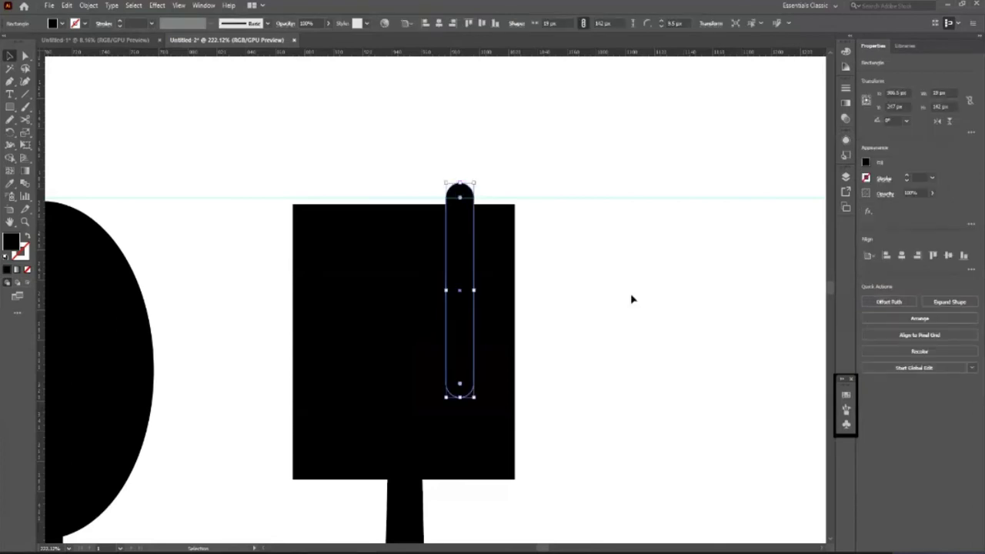
pyautogui.press('i')
pyautogui.click(646, 308)
# - Duplicate the white bar into three evenly spaced tine bars and group them
pyautogui.press('v')
pyautogui.click(454, 359)
pyautogui.hotkey('alt', 'Left')
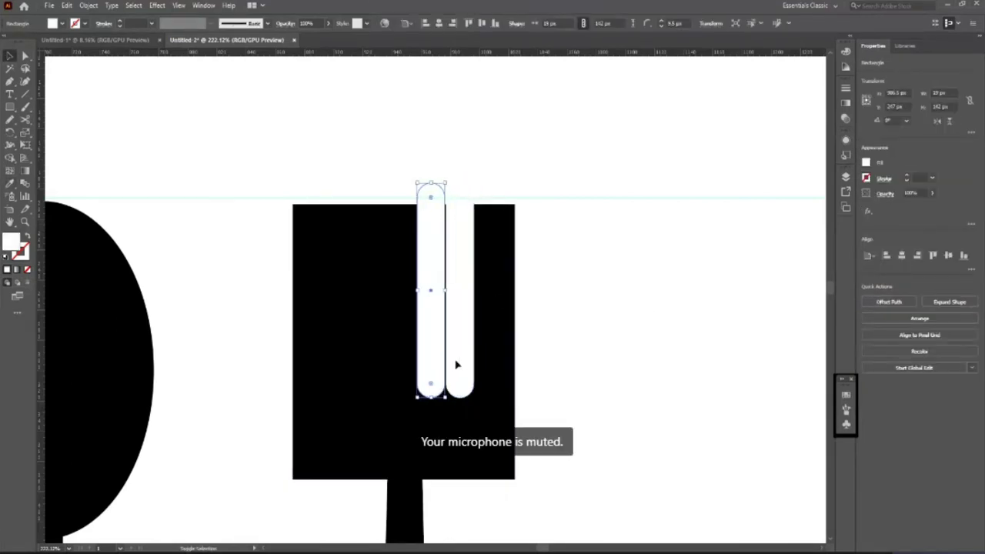
pyautogui.press('Left')
pyautogui.press('Left')
pyautogui.press('Right')
pyautogui.press('Right')
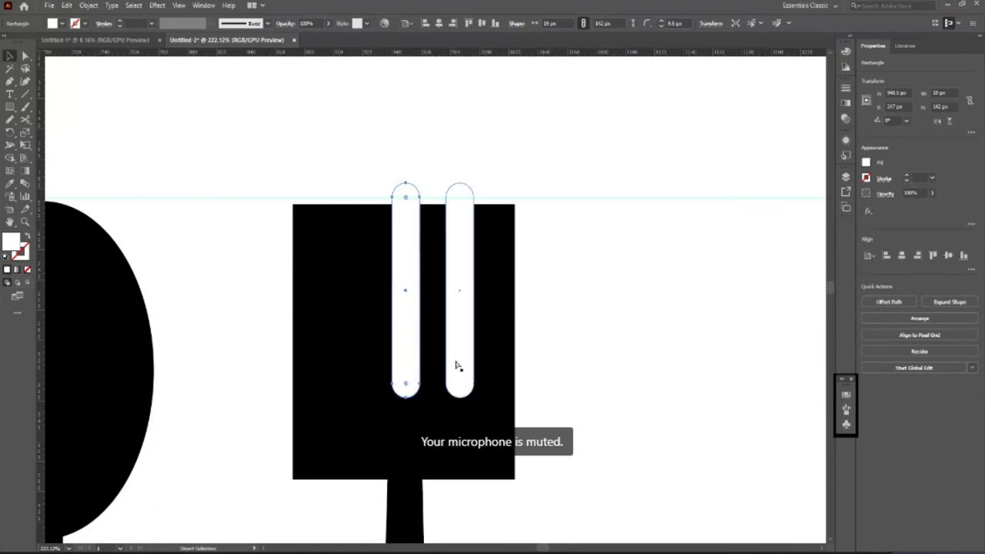
pyautogui.hotkey('ctrl', 'd')
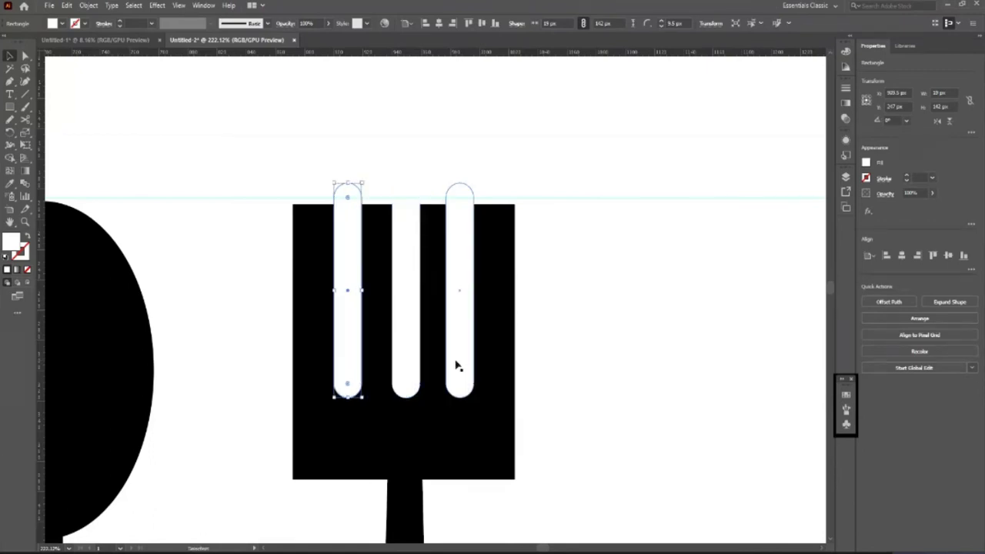
pyautogui.keyDown('shift'); pyautogui.click(458, 367); pyautogui.keyUp('shift')
pyautogui.keyDown('shift'); pyautogui.click(422, 365); pyautogui.keyUp('shift')
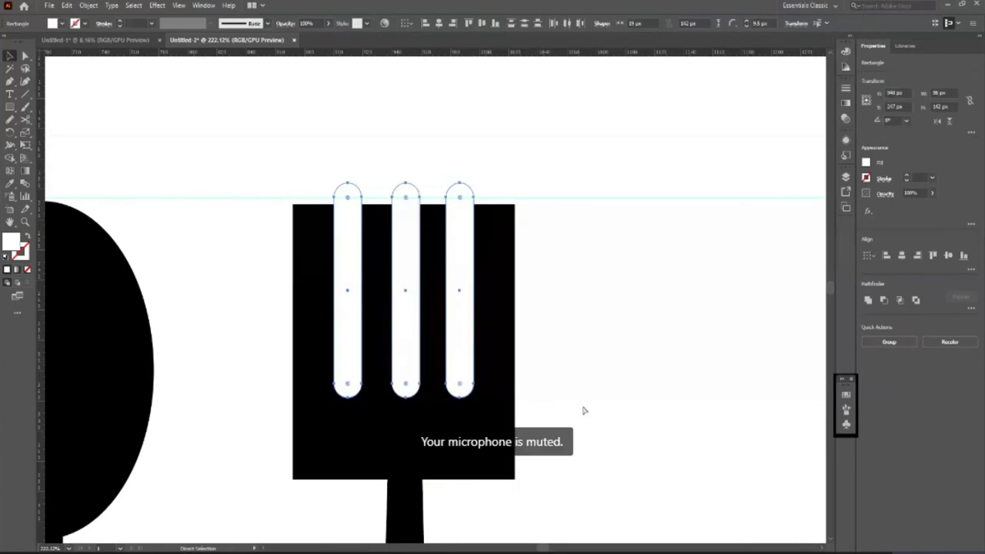
pyautogui.hotkey('ctrl', 'g')
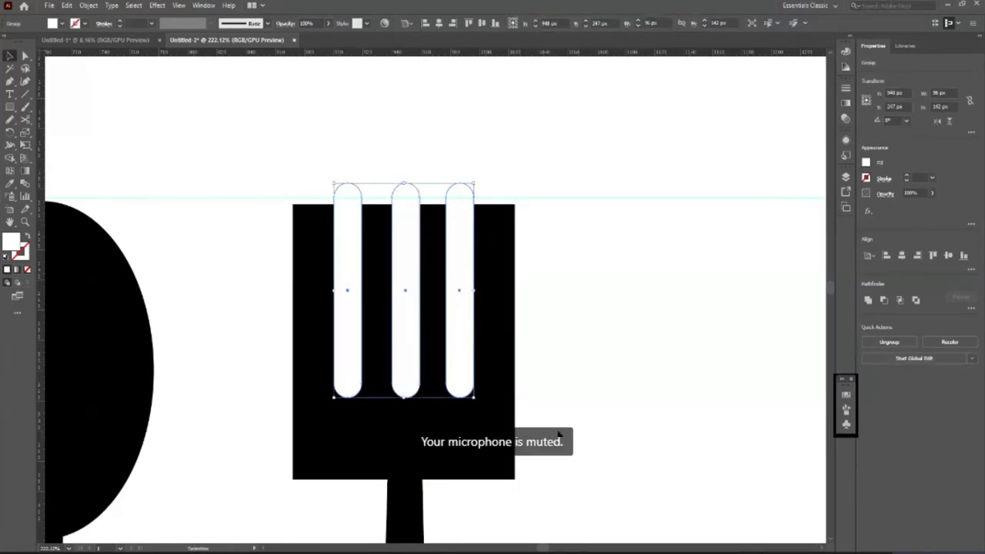
# - Select the bar group and black rectangle, then subtract all three tine slots with Shape Builder
pyautogui.press('i')
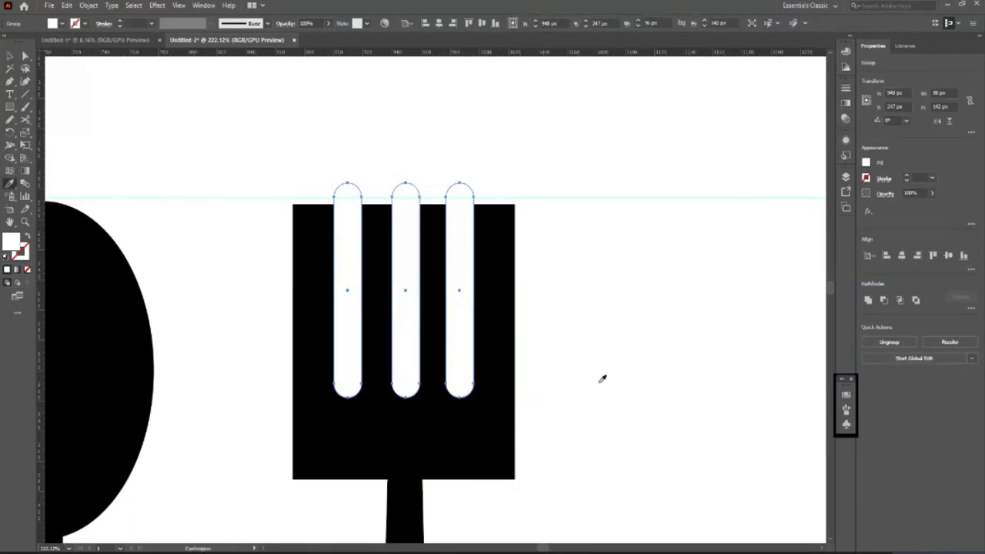
pyautogui.click(9, 55)
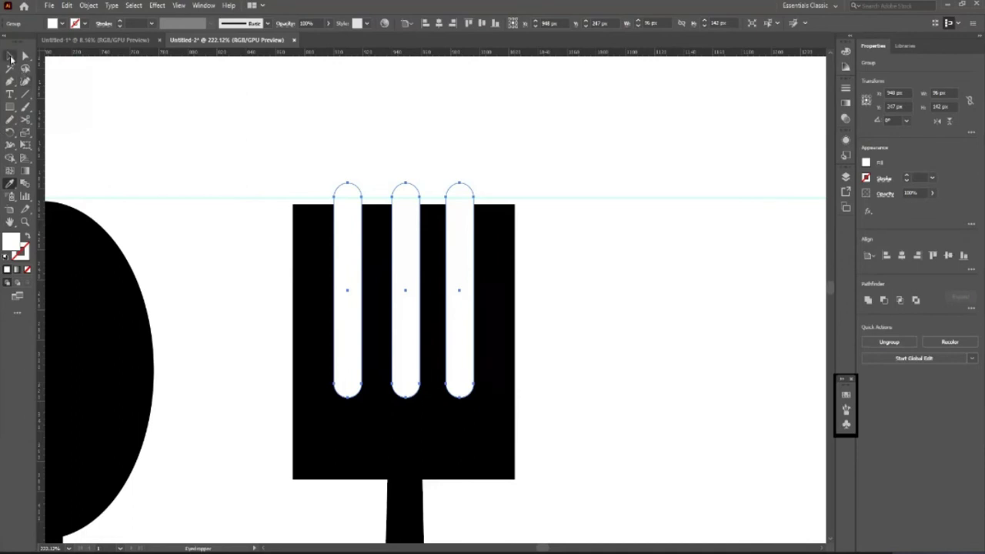
pyautogui.keyDown('shift'); pyautogui.click(508, 436); pyautogui.keyUp('shift')
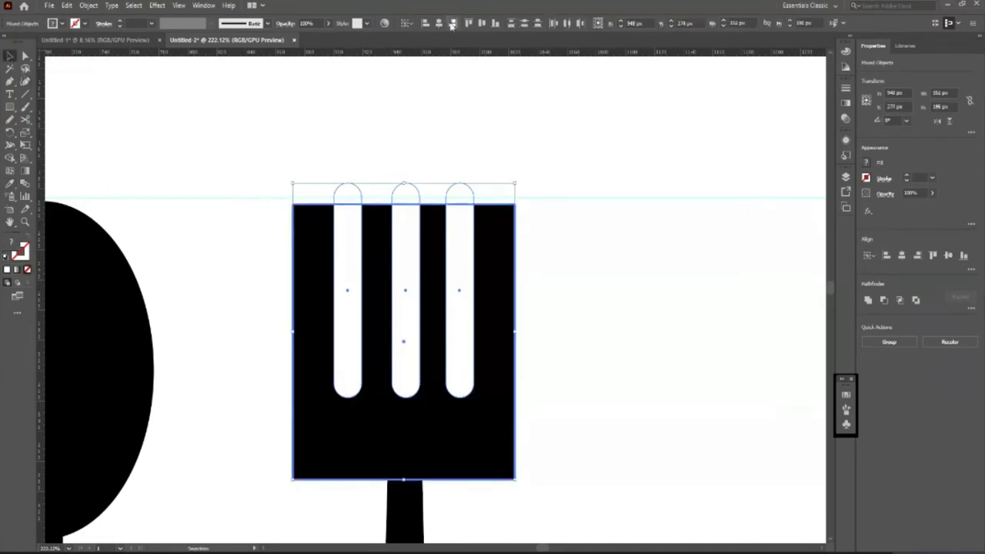
pyautogui.click(607, 344)
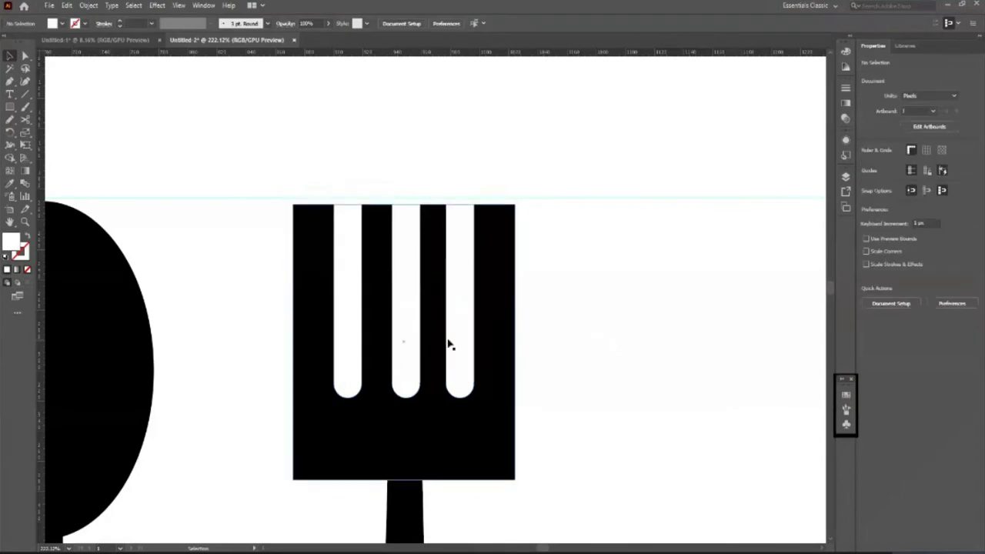
pyautogui.click(451, 345)
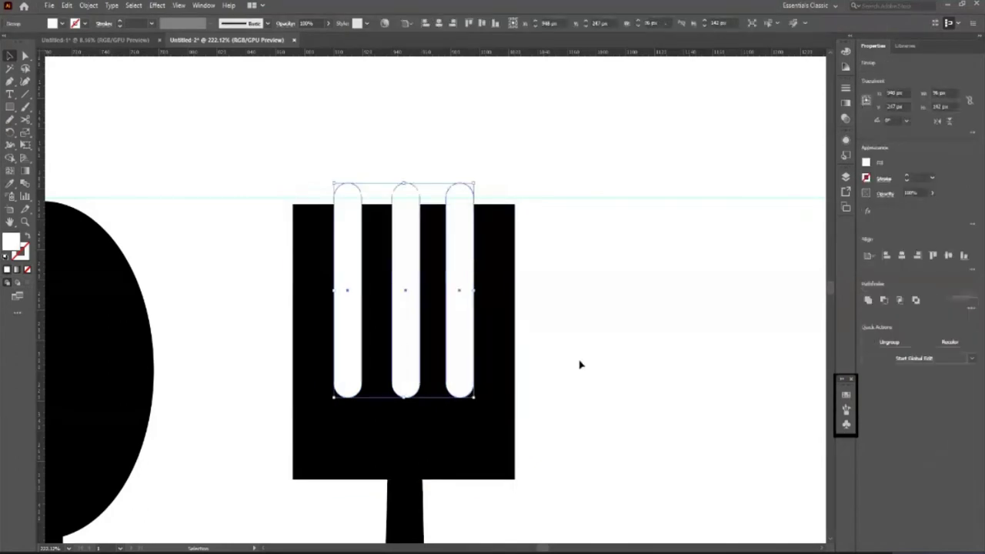
pyautogui.keyDown('shift'); pyautogui.click(500, 439); pyautogui.keyUp('shift')
pyautogui.hotkey('shift', 'm')
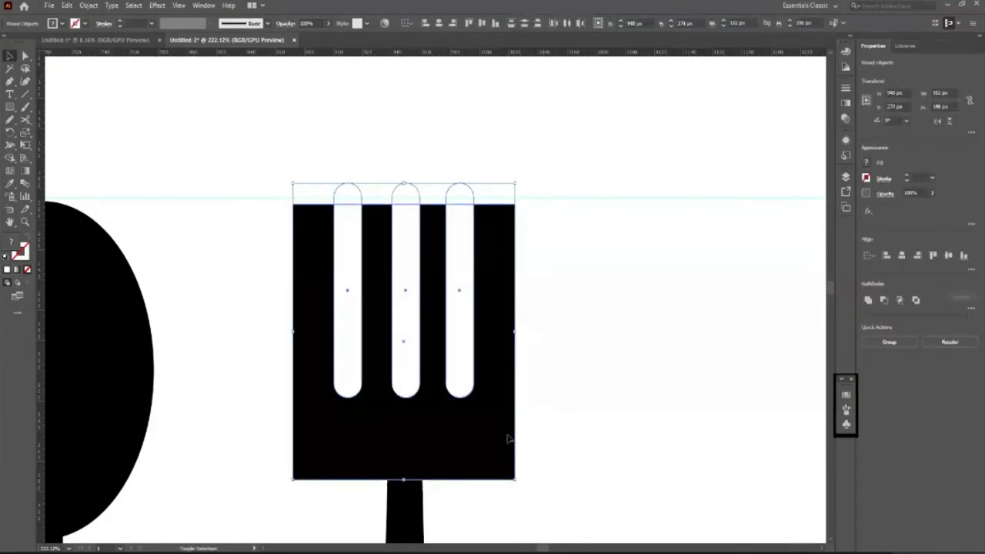
pyautogui.moveTo(457, 192); pyautogui.dragTo(460, 323)
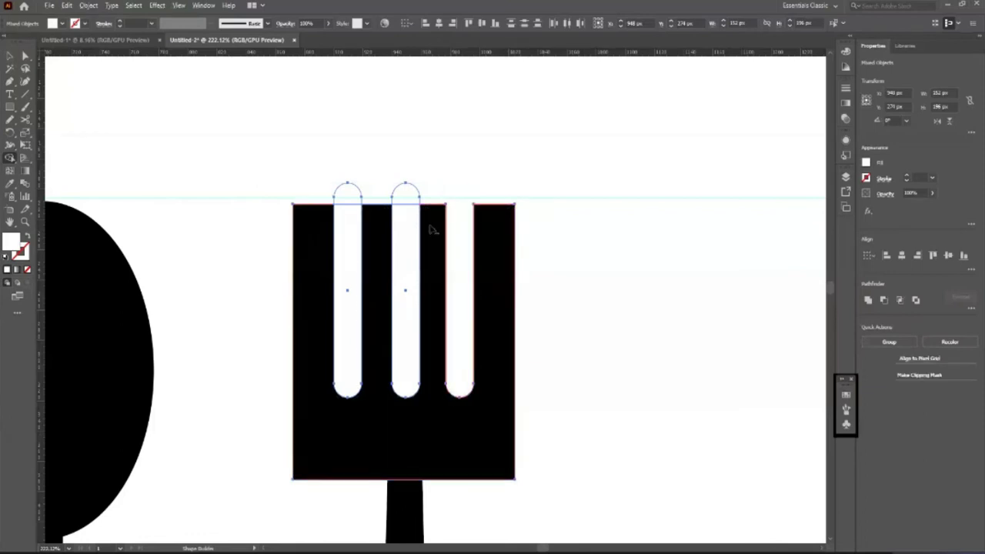
pyautogui.moveTo(402, 254); pyautogui.dragTo(359, 193)
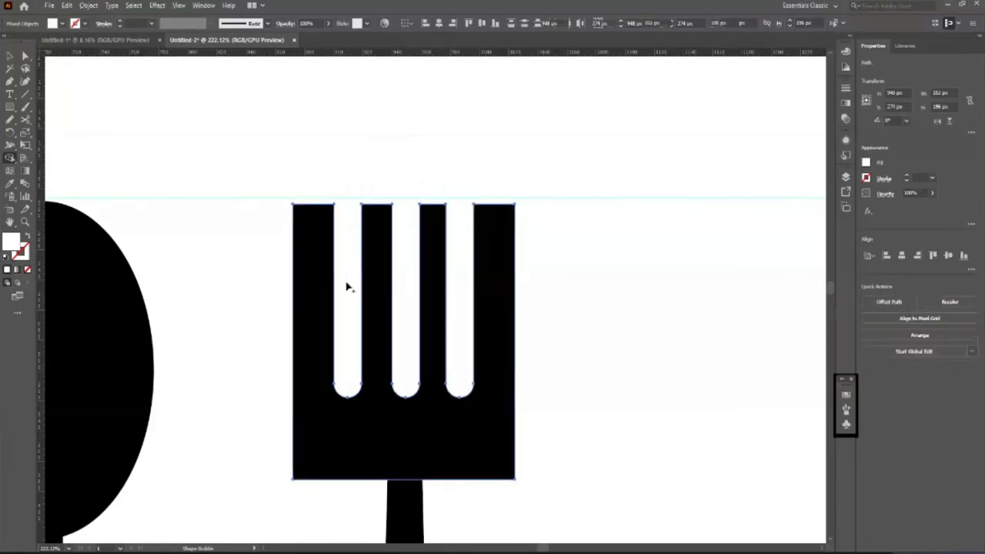
# - Check the fork handle's position beneath the finished fork head
pyautogui.press('v')
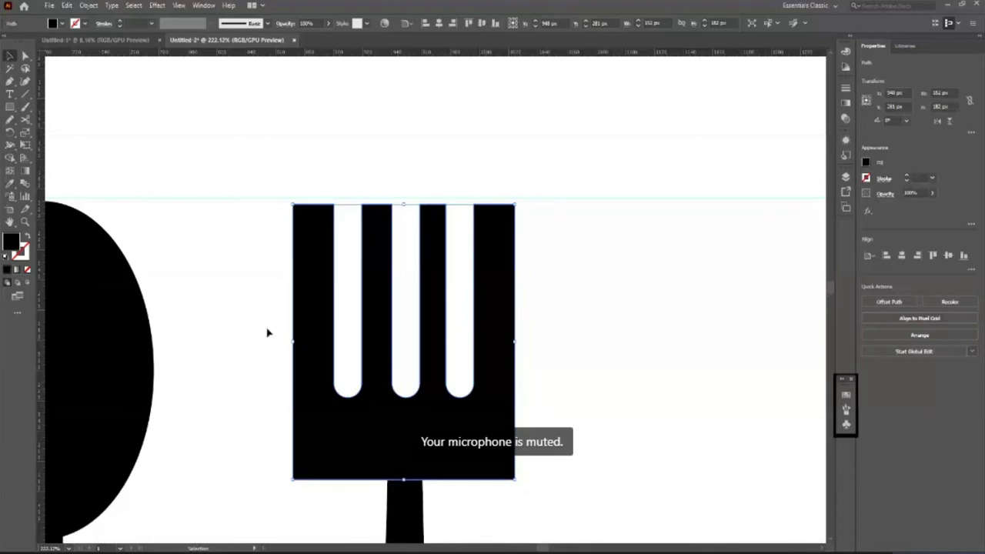
pyautogui.click(269, 332)
pyautogui.scroll(-2, 529, 375)
pyautogui.scroll(-3, 350, 403)
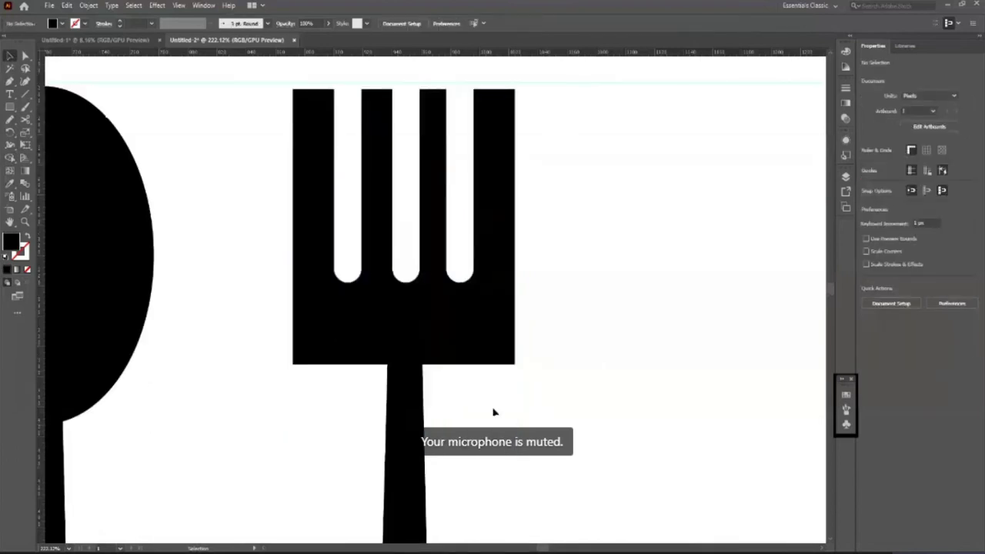
pyautogui.click(412, 443)
pyautogui.scroll(-2, 412, 443)
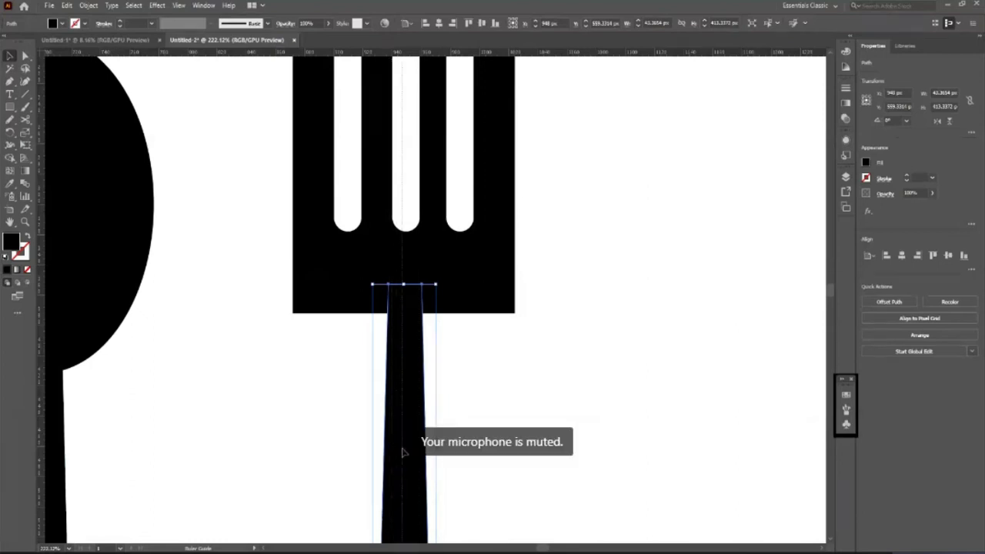
pyautogui.click(325, 374)
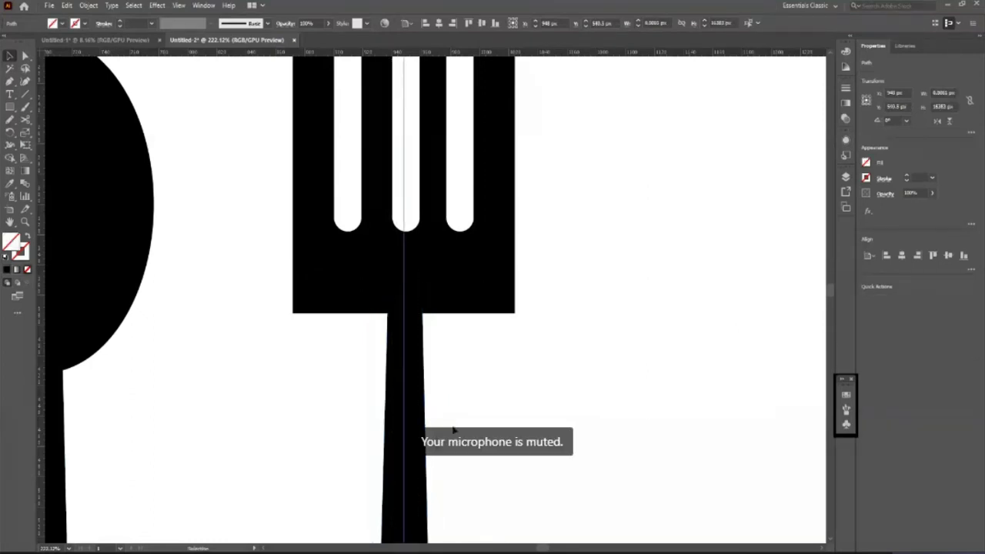
pyautogui.scroll(-1, 422, 397)
# - Draw a black four-point wedge from the head's lower corners to the handle's centre line
pyautogui.press('p')
pyautogui.click(292, 287)
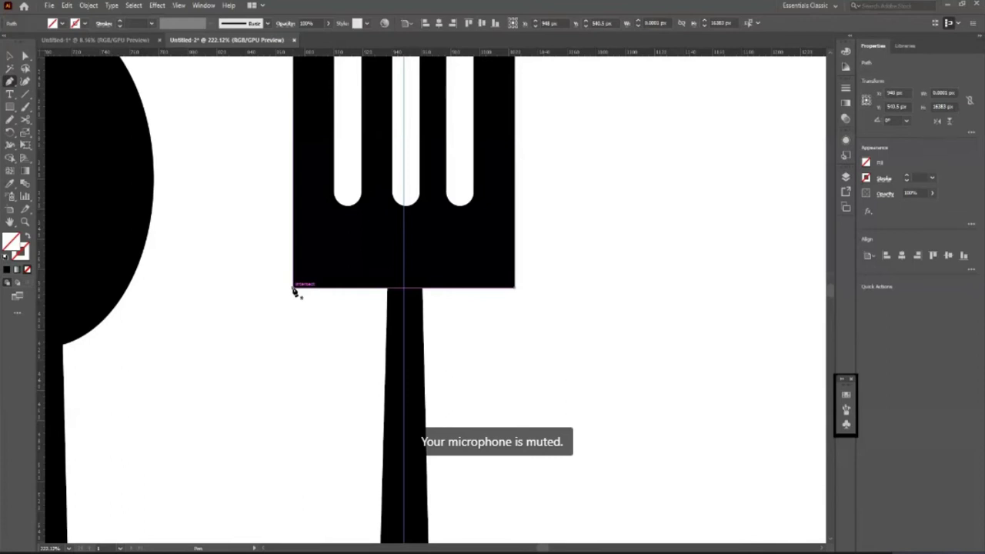
pyautogui.click(403, 365)
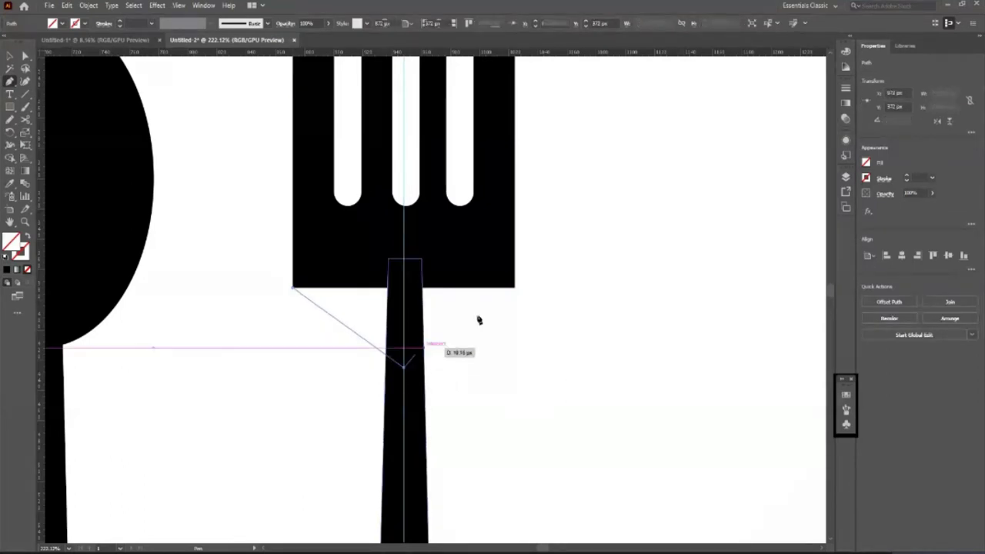
pyautogui.click(515, 288)
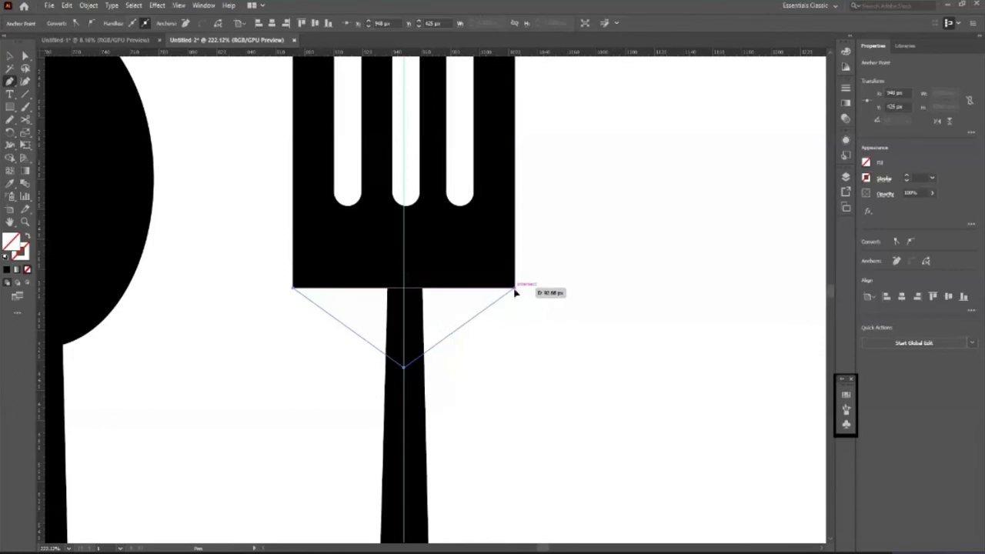
pyautogui.click(486, 246)
pyautogui.click(294, 289)
pyautogui.press('i')
pyautogui.click(380, 234)
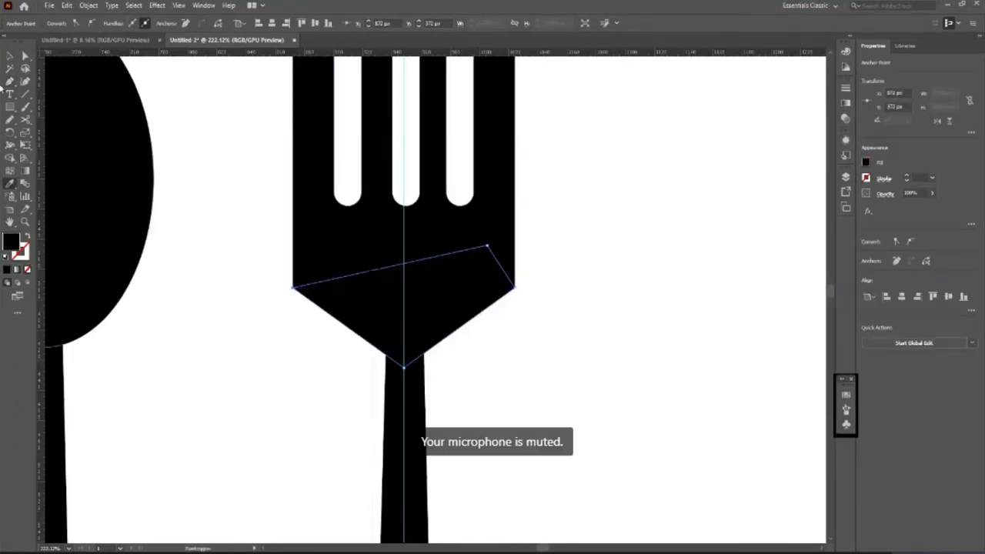
# - Zoom around to inspect where the tapered fork head meets the handle
pyautogui.click(8, 56)
pyautogui.click(285, 439)
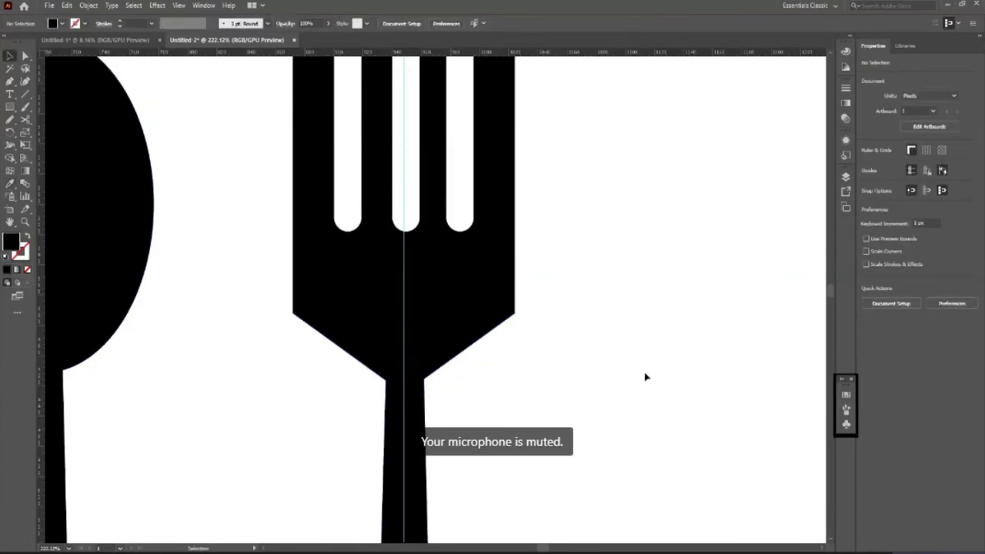
pyautogui.press('z')
pyautogui.moveTo(567, 283); pyautogui.dragTo(348, 302)
pyautogui.click(620, 330)
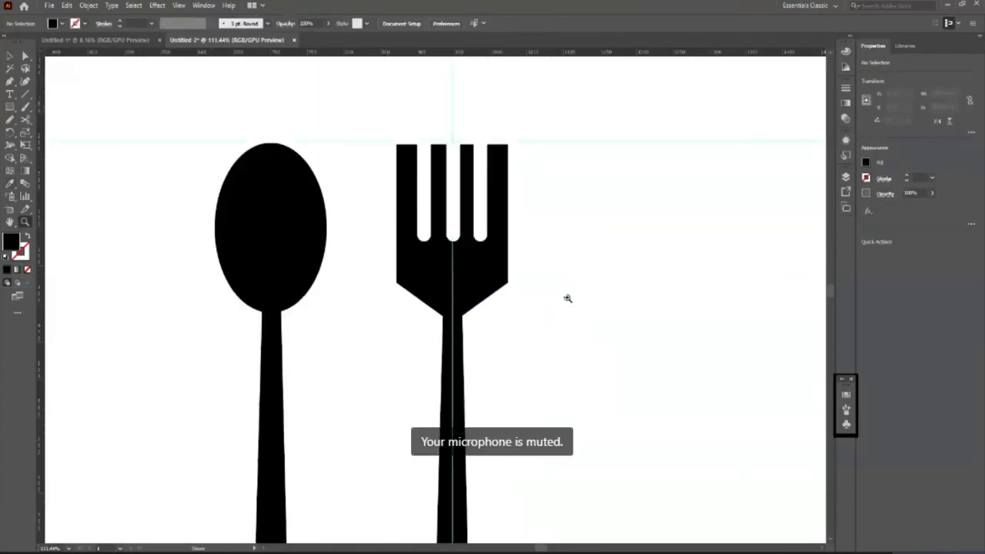
pyautogui.moveTo(562, 275)
pyautogui.mouseDown()
pyautogui.moveTo(554, 292)
pyautogui.moveTo(640, 362)
pyautogui.mouseUp()
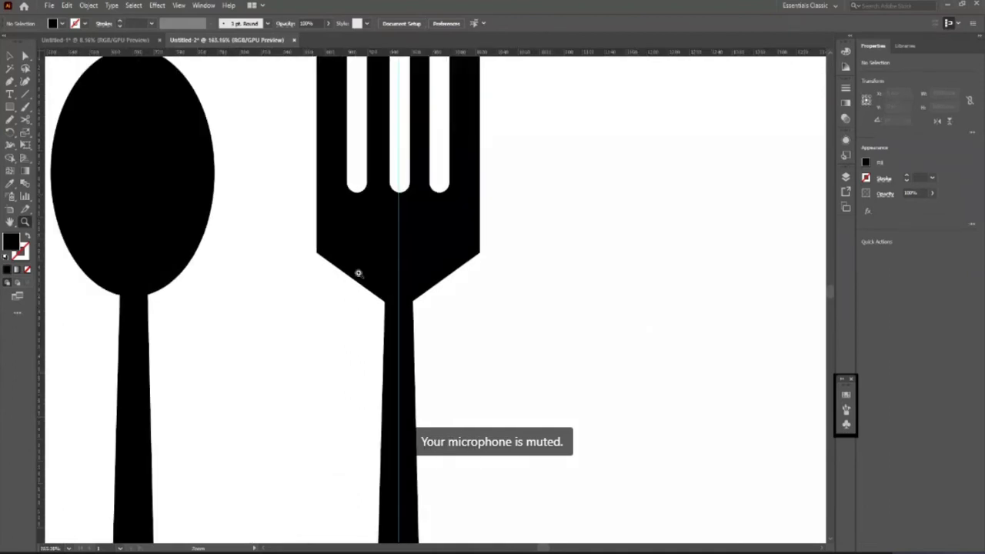
pyautogui.moveTo(418, 254); pyautogui.dragTo(706, 474)
pyautogui.moveTo(407, 295)
pyautogui.mouseDown()
pyautogui.moveTo(638, 472)
pyautogui.moveTo(364, 374)
pyautogui.mouseUp()
pyautogui.keyDown('alt'); pyautogui.click(292, 321); pyautogui.keyUp('alt')
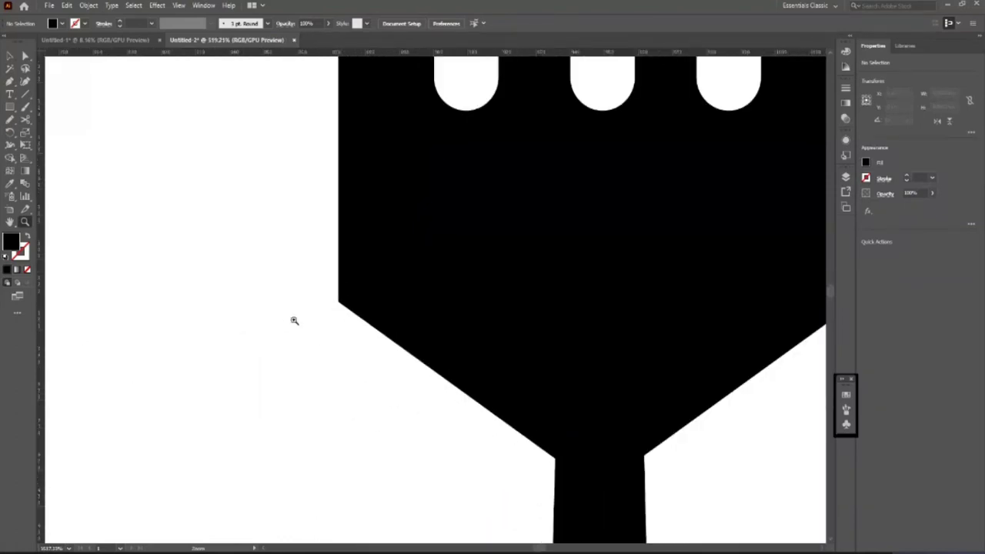
pyautogui.keyDown('alt'); pyautogui.click(340, 296); pyautogui.keyUp('alt')
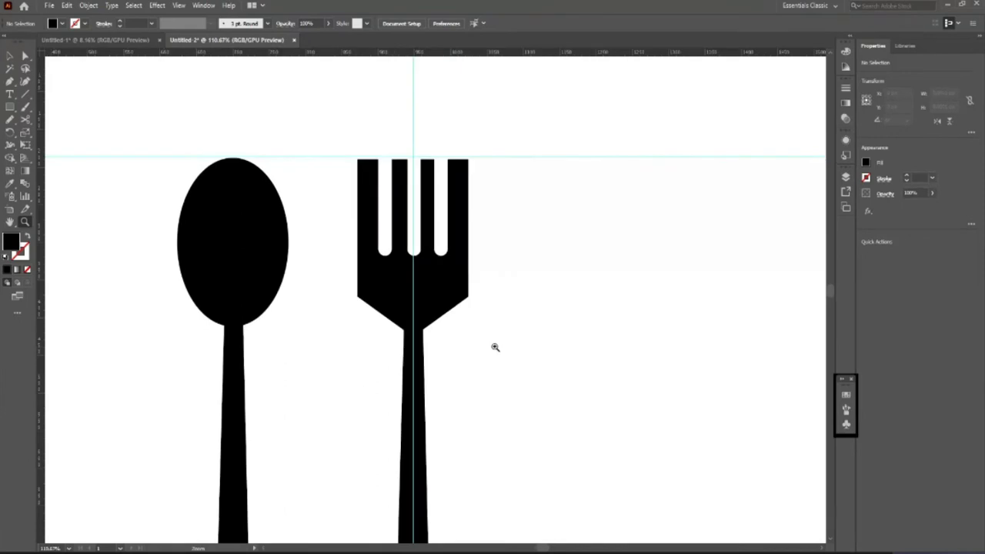
# - Select the fork's wedge and handle and unite them with Pathfinder
pyautogui.press('v')
pyautogui.click(462, 278)
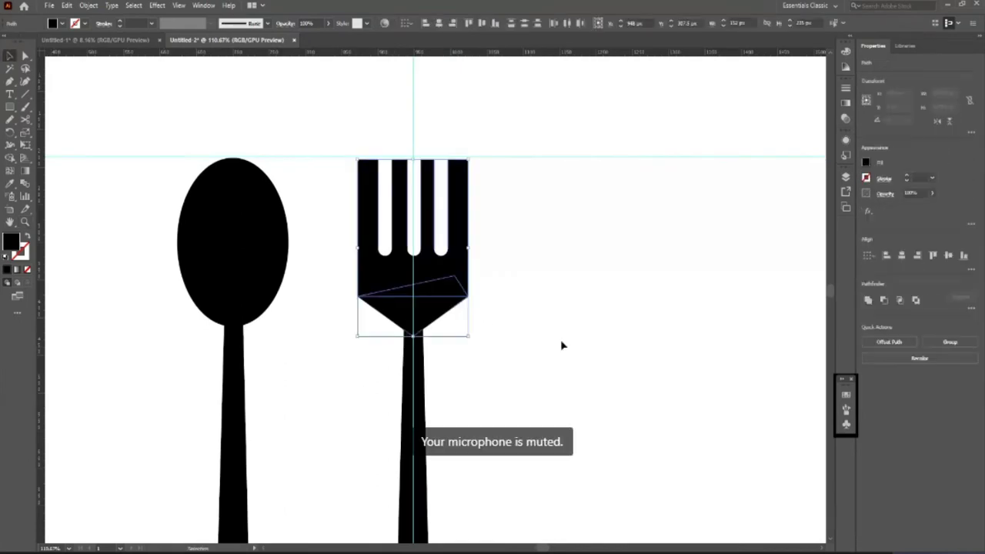
pyautogui.scroll(-1, 471, 331)
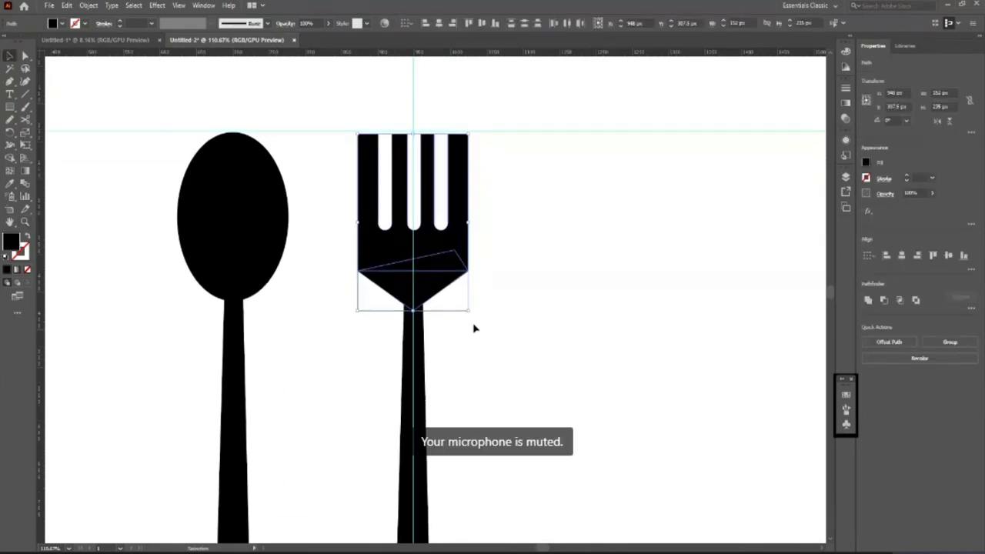
pyautogui.keyDown('shift'); pyautogui.click(419, 374); pyautogui.keyUp('shift')
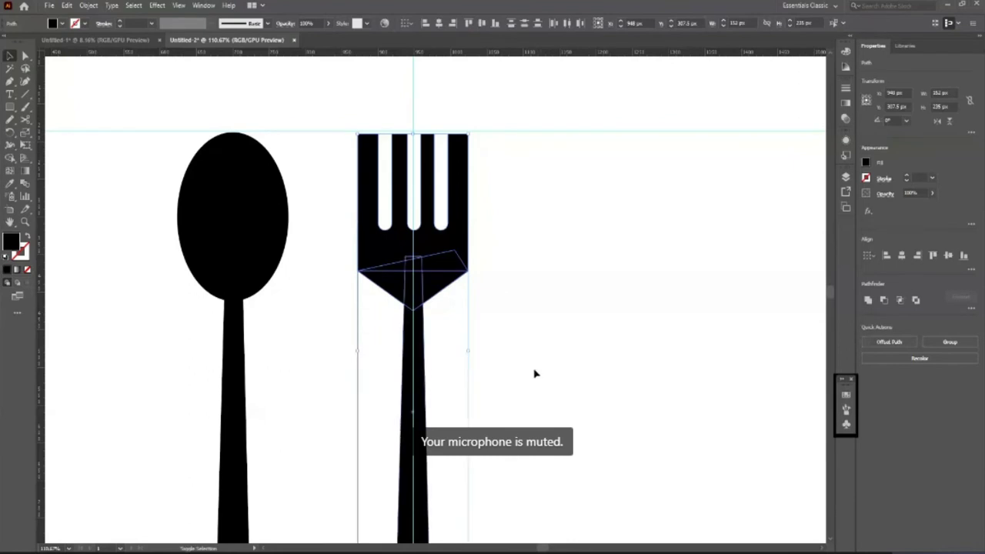
pyautogui.click(847, 180)
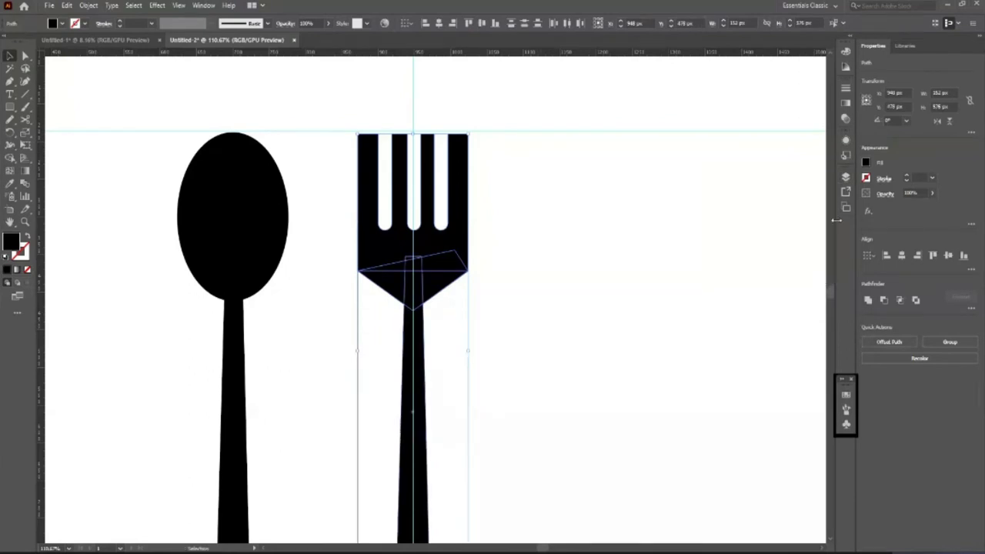
pyautogui.click(846, 177)
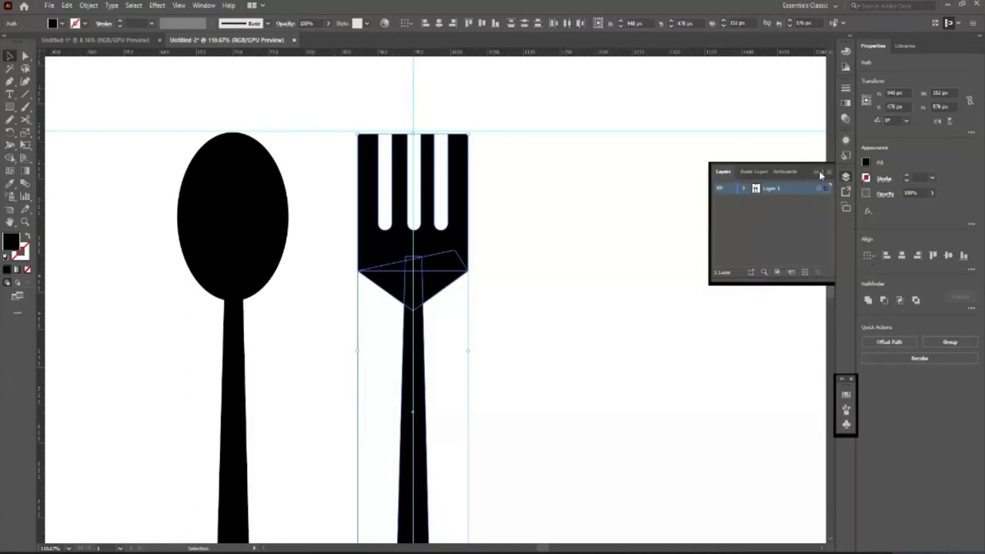
pyautogui.click(820, 174)
pyautogui.click(196, 7)
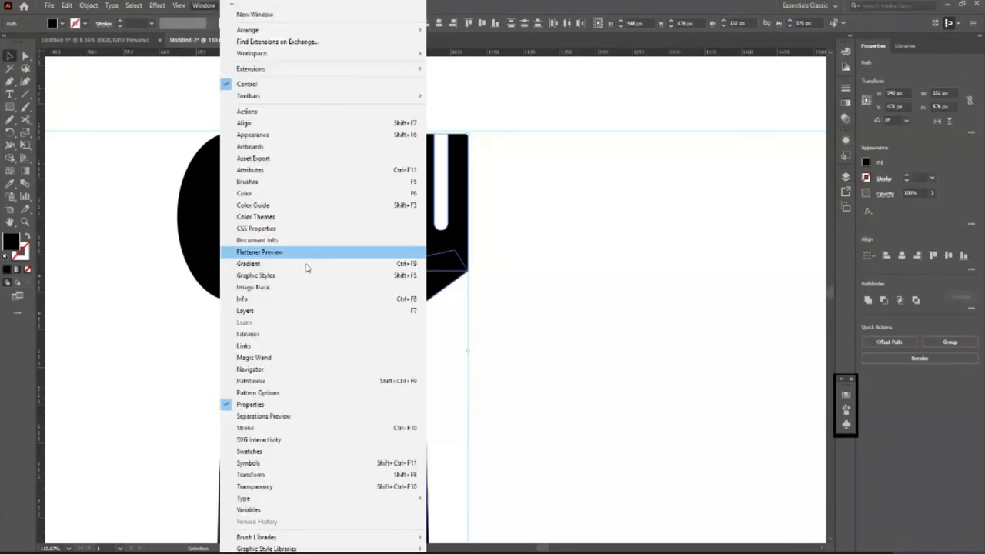
pyautogui.click(278, 380)
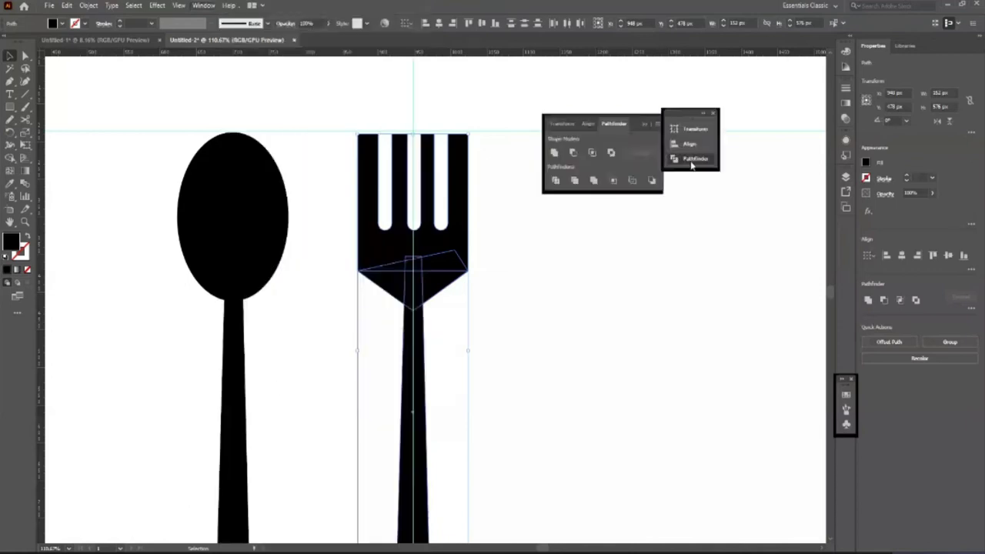
pyautogui.click(553, 153)
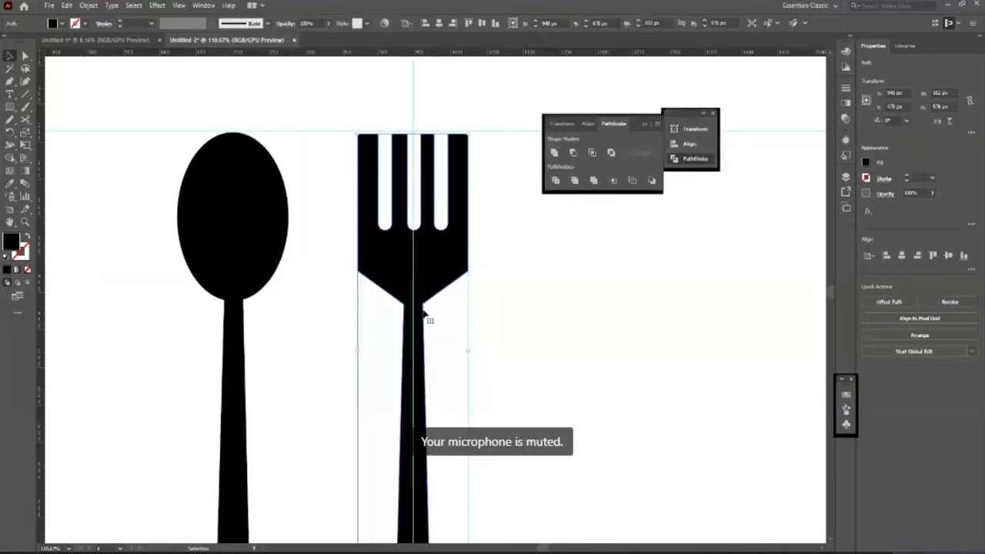
# - Dock the floating Pathfinder panel group and zoom in on the fork
pyautogui.click(648, 125)
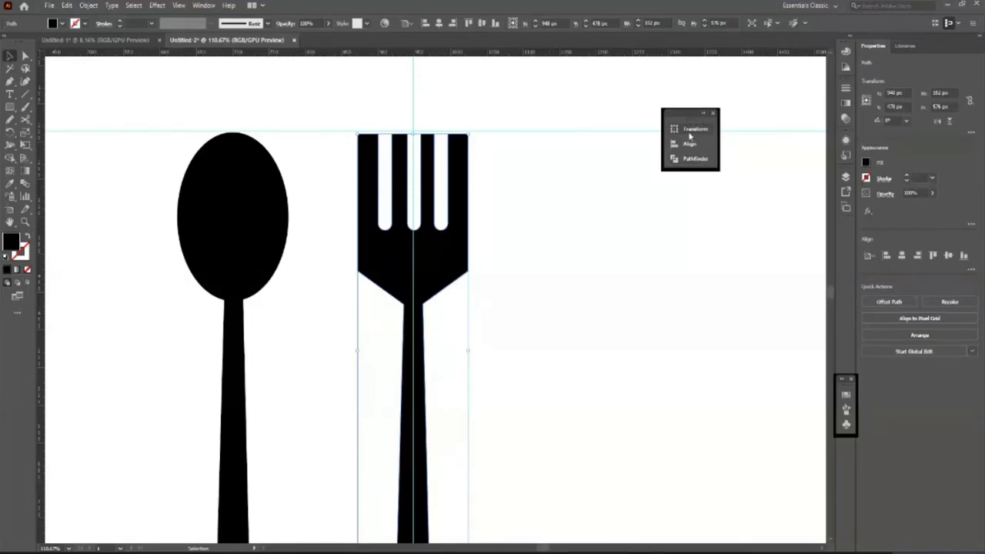
pyautogui.moveTo(692, 121)
pyautogui.mouseDown()
pyautogui.moveTo(833, 241)
pyautogui.moveTo(770, 224)
pyautogui.moveTo(831, 230)
pyautogui.mouseUp()
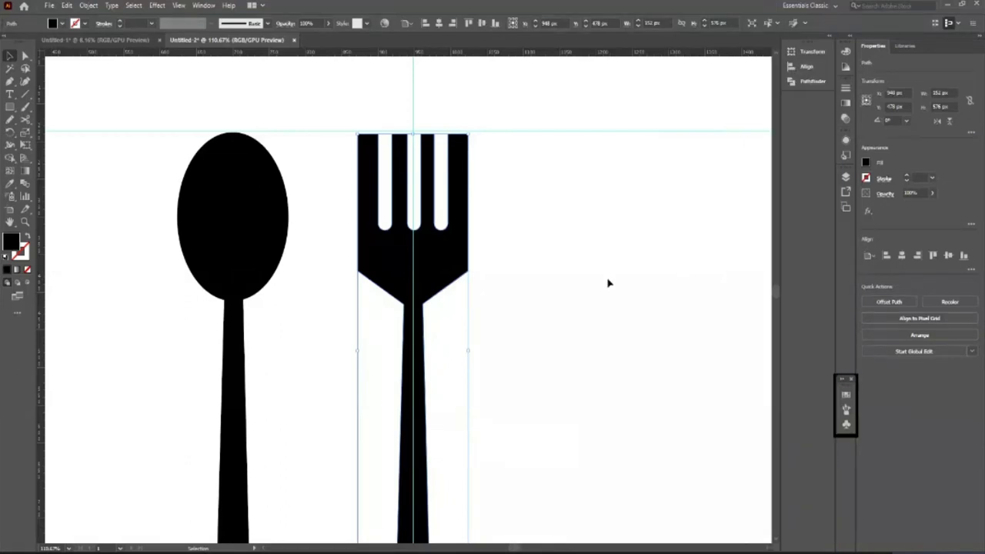
pyautogui.press('z')
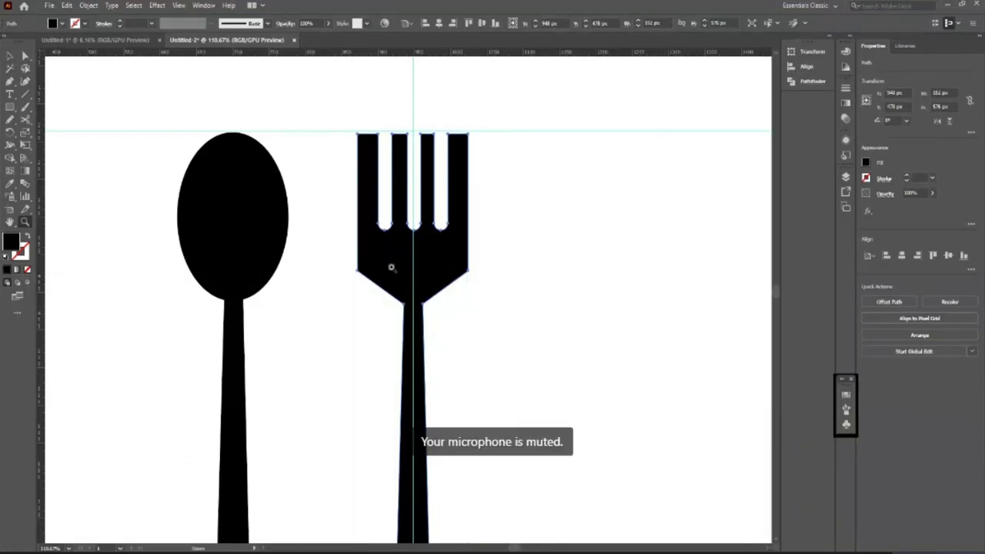
pyautogui.moveTo(374, 267); pyautogui.dragTo(550, 282)
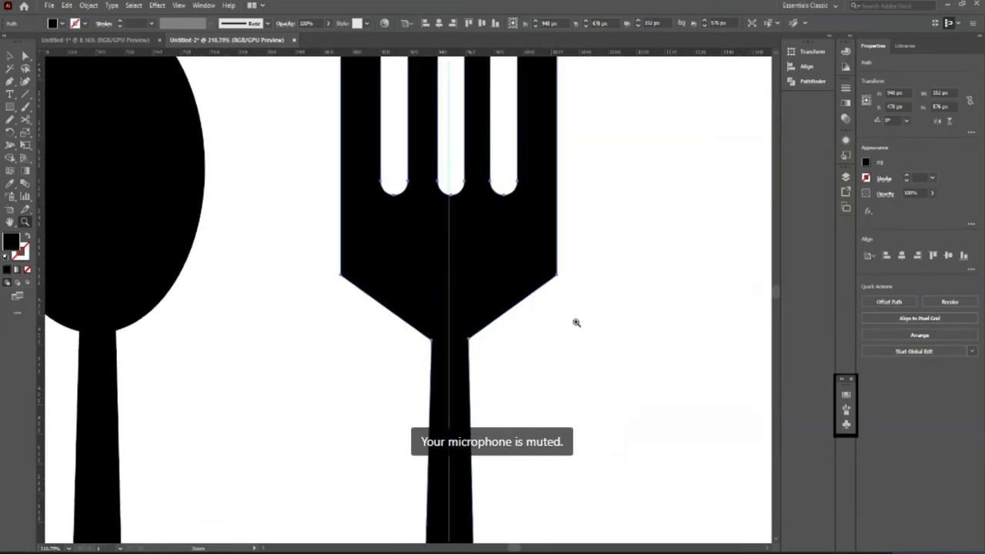
pyautogui.click(531, 304)
pyautogui.hotkey('ctrl', 'shift', 'a')
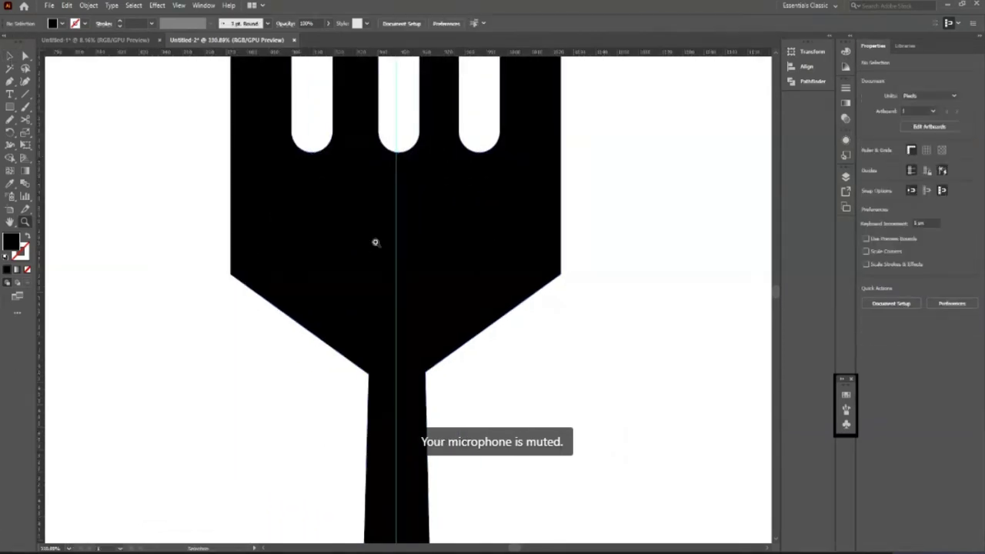
pyautogui.hotkey('ctrl', '0')
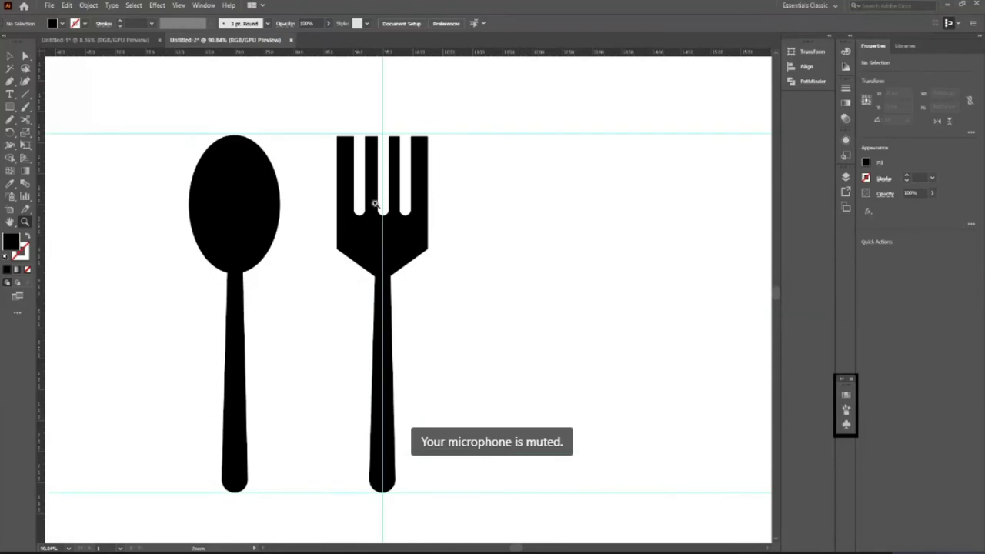
pyautogui.moveTo(381, 226); pyautogui.dragTo(389, 237)
pyautogui.hotkey('ctrl', ';')
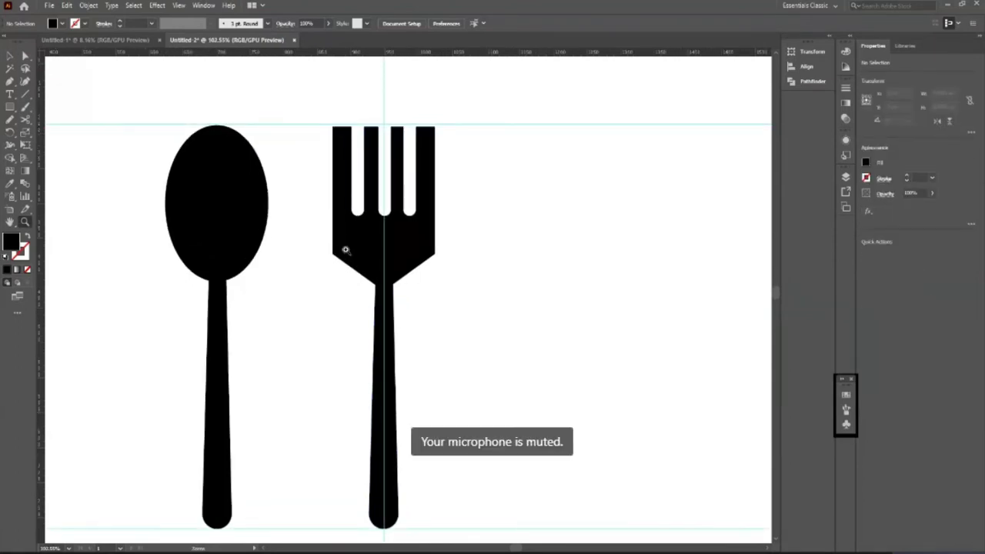
pyautogui.moveTo(345, 250); pyautogui.dragTo(226, 359)
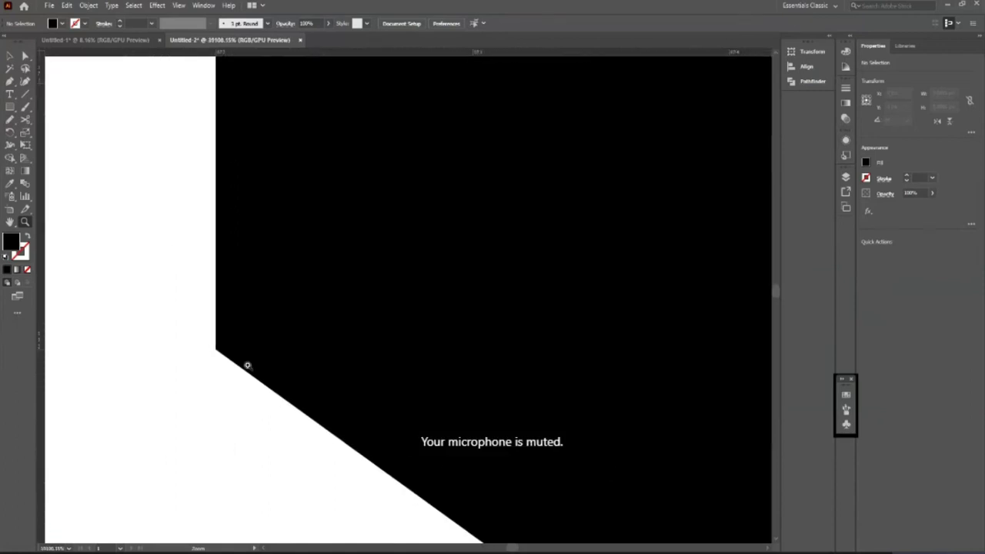
pyautogui.scroll(-5, 131, 325)
pyautogui.scroll(-3, 411, 329)
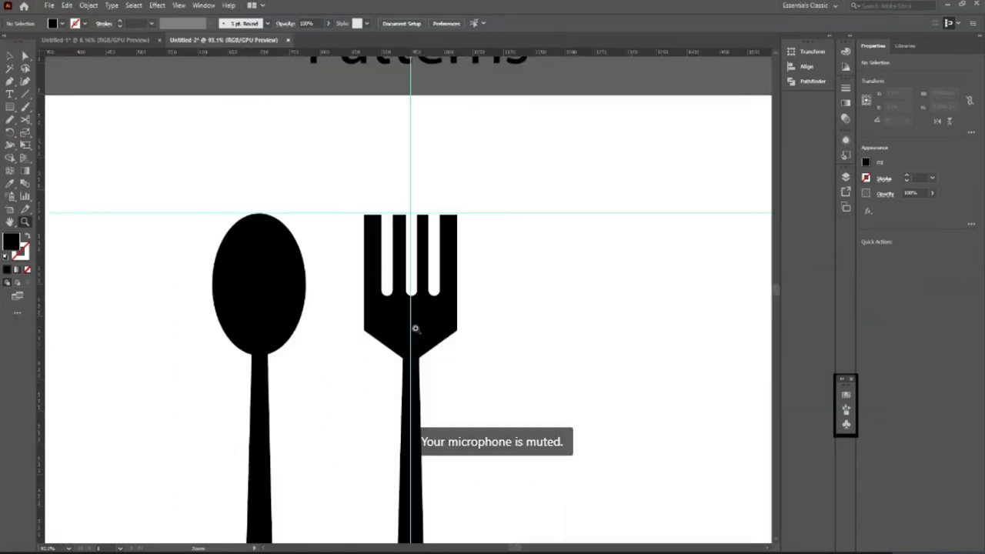
pyautogui.scroll(-2, 367, 331)
pyautogui.scroll(2, 474, 367)
pyautogui.press('v')
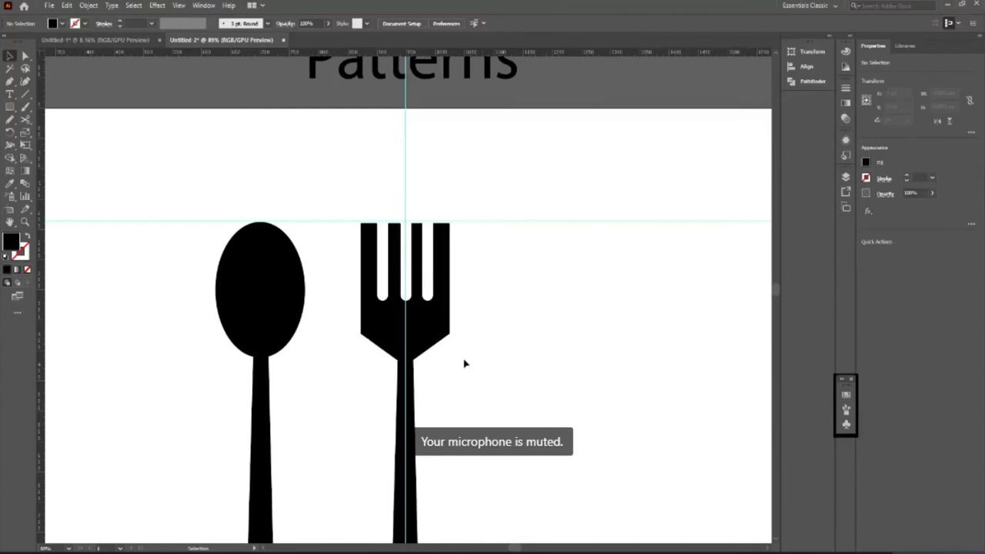
pyautogui.click(439, 339)
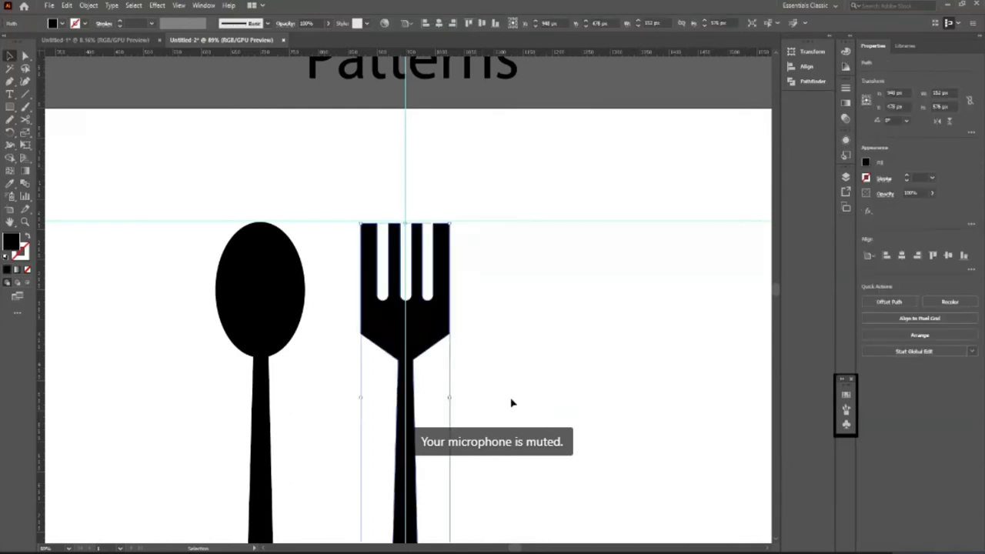
pyautogui.scroll(-1, 511, 403)
pyautogui.press('a')
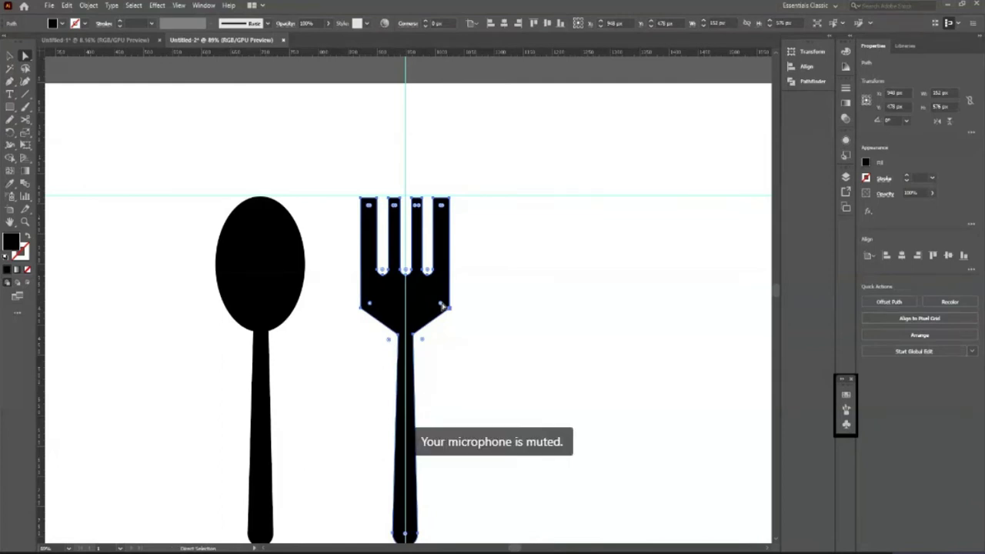
pyautogui.scroll(-1, 443, 305)
pyautogui.click(331, 304)
pyautogui.press('z')
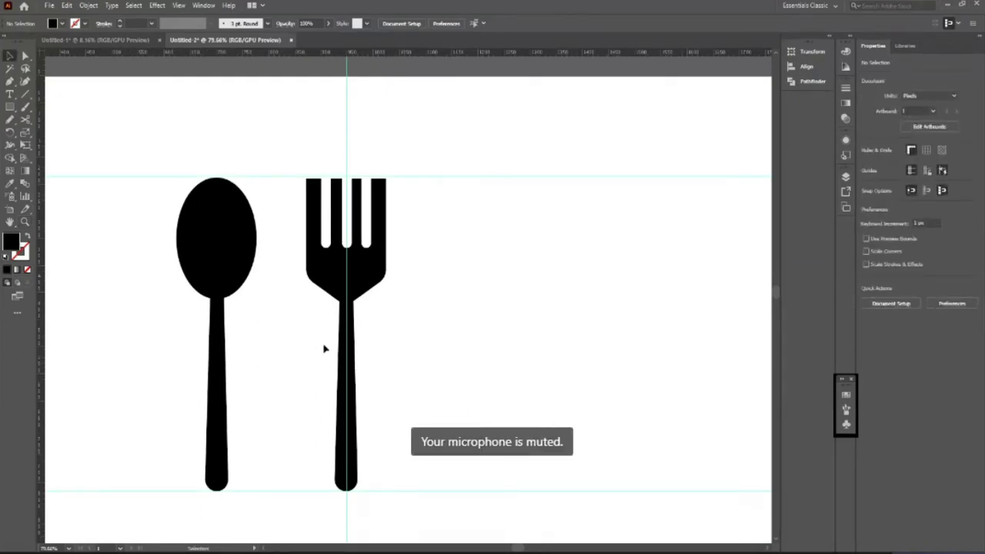
pyautogui.scroll(-1, 394, 334)
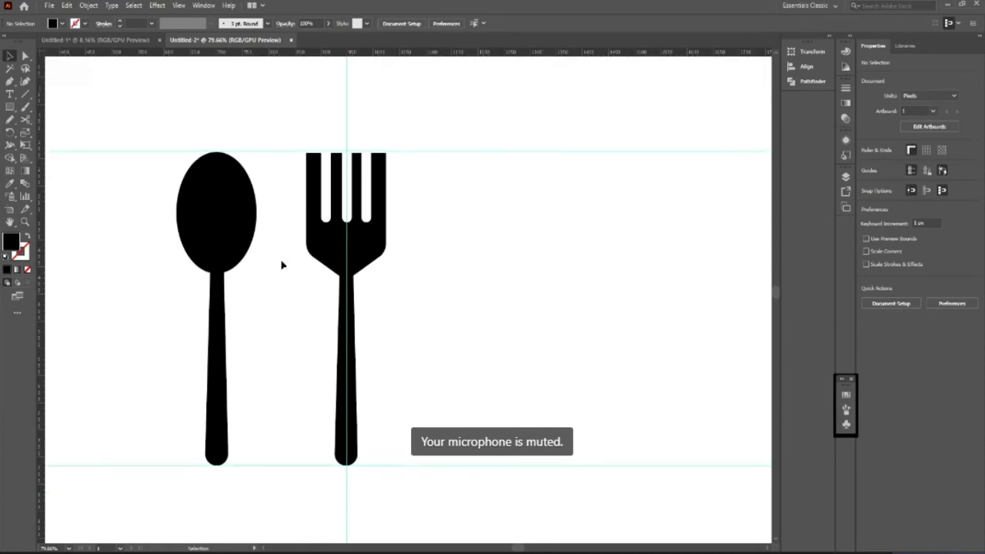
pyautogui.click(348, 399)
pyautogui.moveTo(504, 317)
pyautogui.mouseDown()
pyautogui.moveTo(390, 345)
pyautogui.moveTo(506, 378)
pyautogui.moveTo(539, 430)
pyautogui.mouseUp()
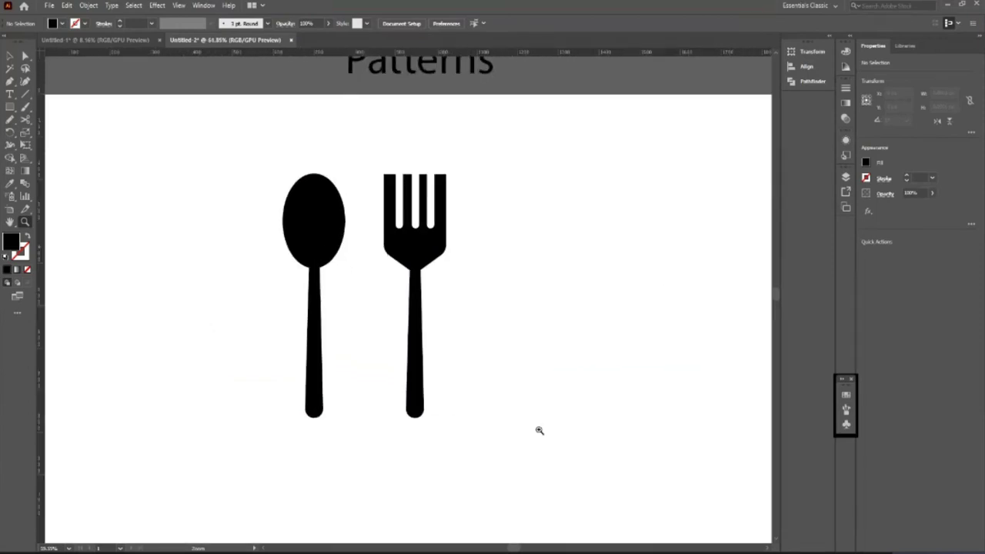
# - Unite the spoon's head and handle into one shape with Pathfinder
pyautogui.click(540, 430)
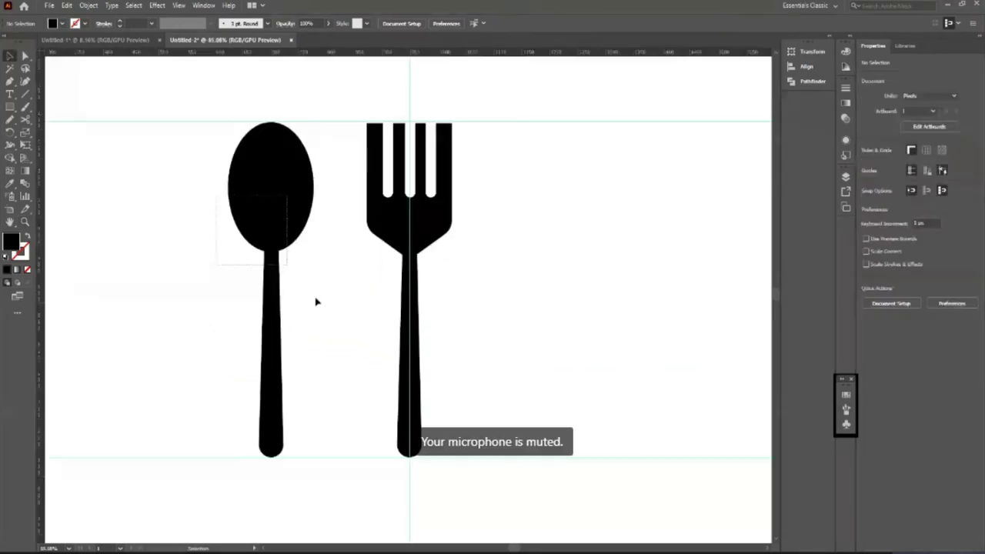
pyautogui.click(270, 307)
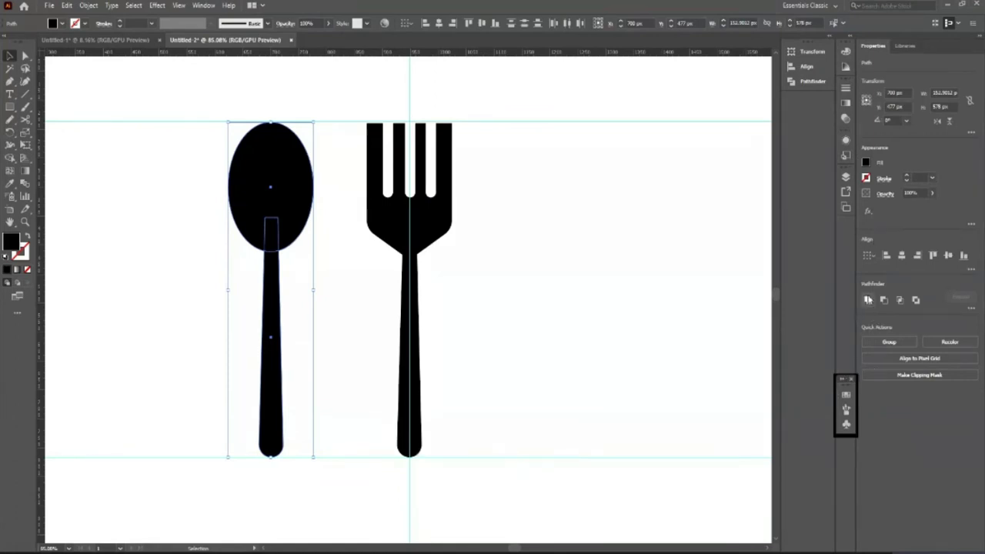
pyautogui.click(868, 300)
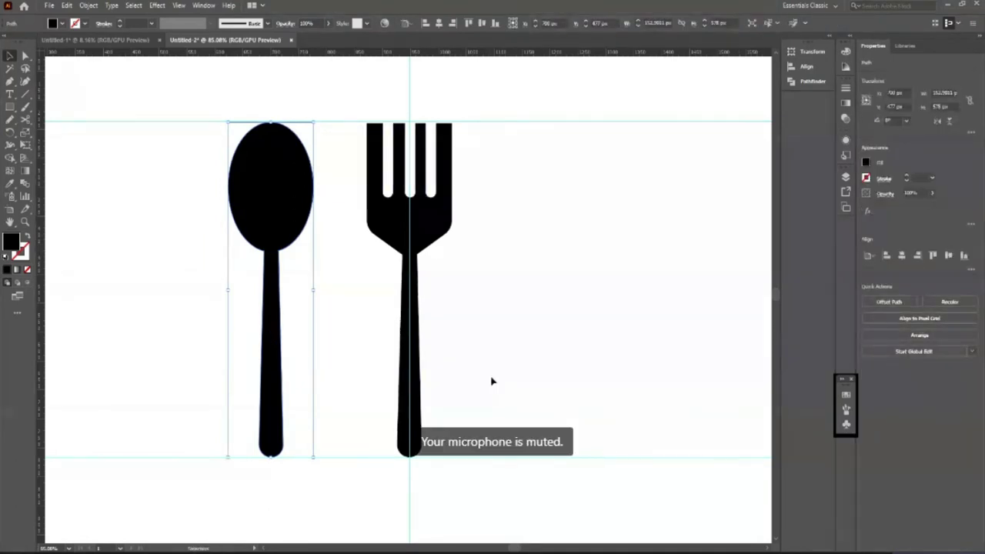
pyautogui.click(493, 380)
pyautogui.click(404, 427)
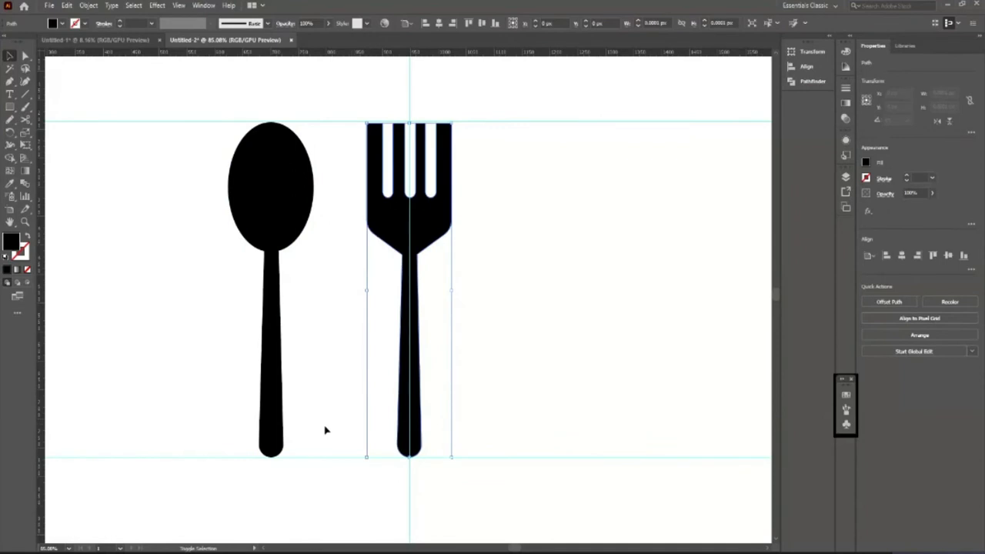
# - Copy both utensils in front, nudge the duplicate pair right, then reselect the originals
pyautogui.hotkey('ctrl', 'a')
pyautogui.press('v')
pyautogui.hotkey('ctrl', 'c')
pyautogui.hotkey('ctrl', 'f')
pyautogui.hotkey('shift', 'Right')
pyautogui.hotkey('shift', 'Right')
pyautogui.hotkey('shift', 'Right')
pyautogui.hotkey('shift', 'Right')
pyautogui.hotkey('shift', 'Right')
pyautogui.hotkey('shift', 'Right')
pyautogui.hotkey('shift', 'Right')
pyautogui.hotkey('shift', 'Right')
pyautogui.hotkey('shift', 'Right')
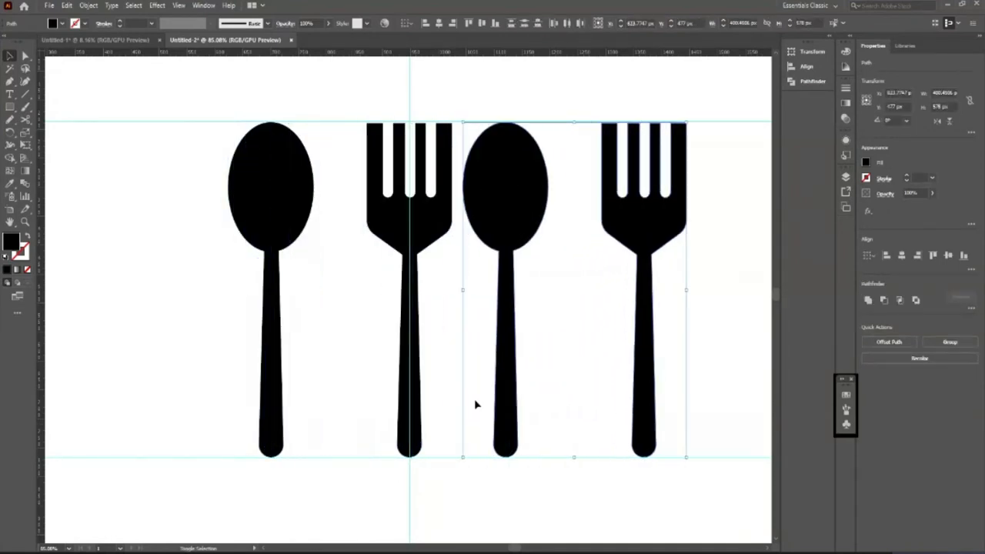
pyautogui.hotkey('shift', 'Right')
pyautogui.hotkey('shift', 'Right')
pyautogui.hotkey('shift', 'Right')
pyautogui.hotkey('shift', 'Right')
pyautogui.hotkey('shift', 'Right')
pyautogui.hotkey('shift', 'Right')
pyautogui.hotkey('shift', 'Right')
pyautogui.hotkey('shift', 'Right')
pyautogui.hotkey('shift', 'Right')
pyautogui.hotkey('shift', 'Right')
pyautogui.hotkey('shift', 'Right')
pyautogui.hotkey('shift', 'Right')
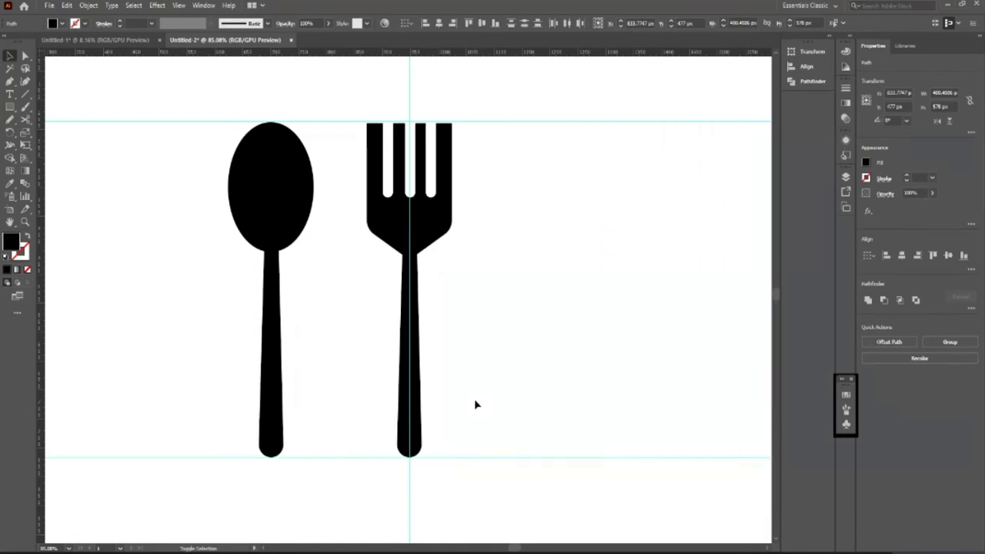
pyautogui.click(445, 228)
pyautogui.keyDown('shift'); pyautogui.click(289, 236); pyautogui.keyUp('shift')
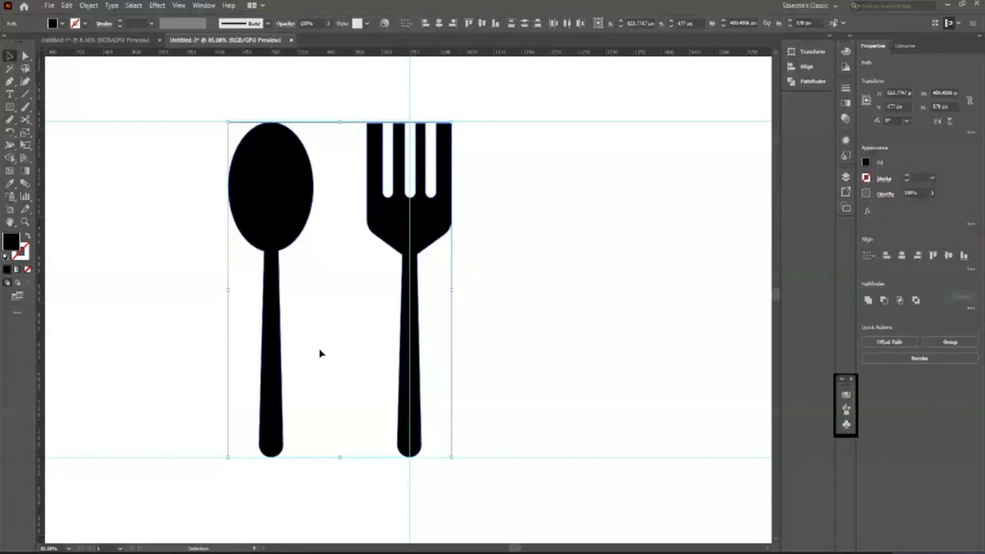
pyautogui.hotkey('shift', 'x')
pyautogui.click(121, 23)
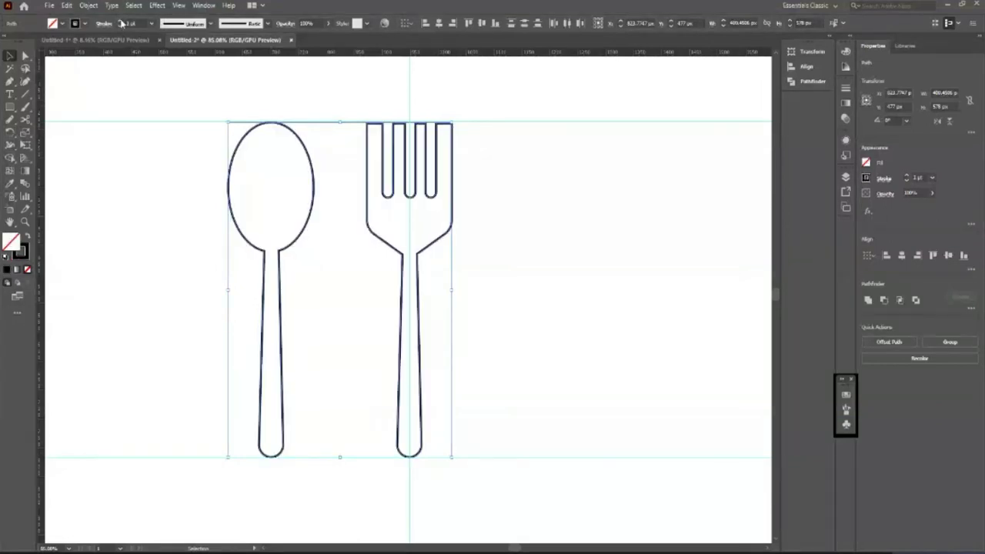
pyautogui.click(121, 23)
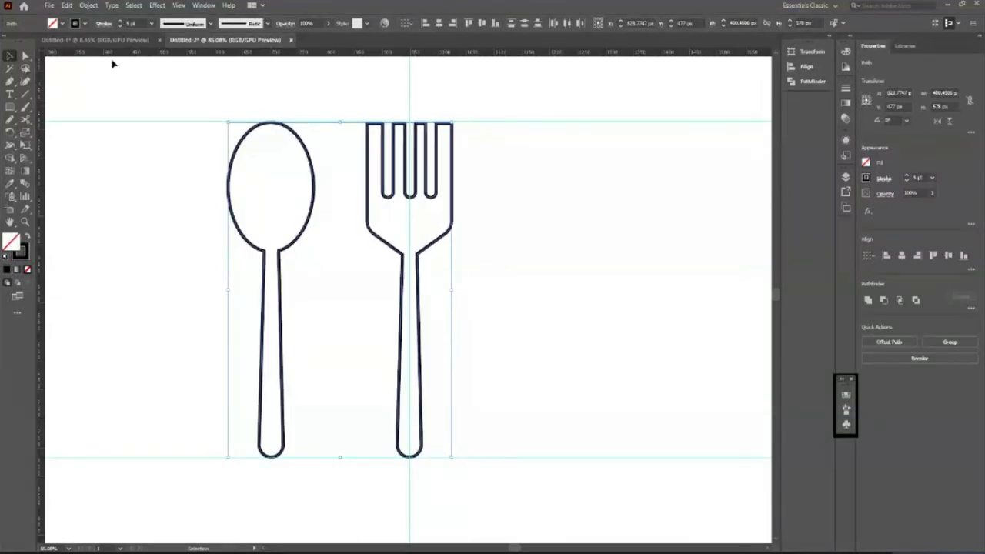
pyautogui.click(120, 23)
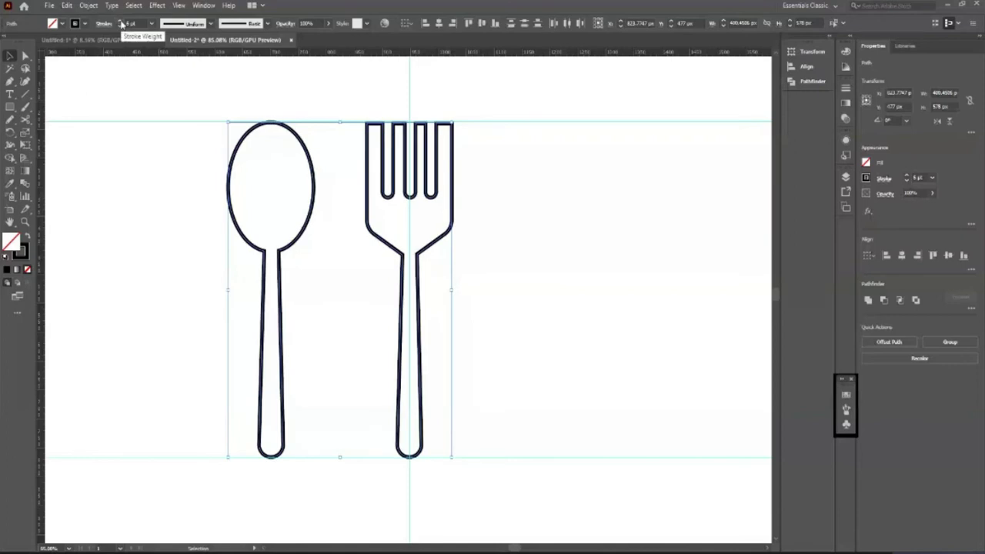
pyautogui.click(121, 23)
pyautogui.click(121, 23)
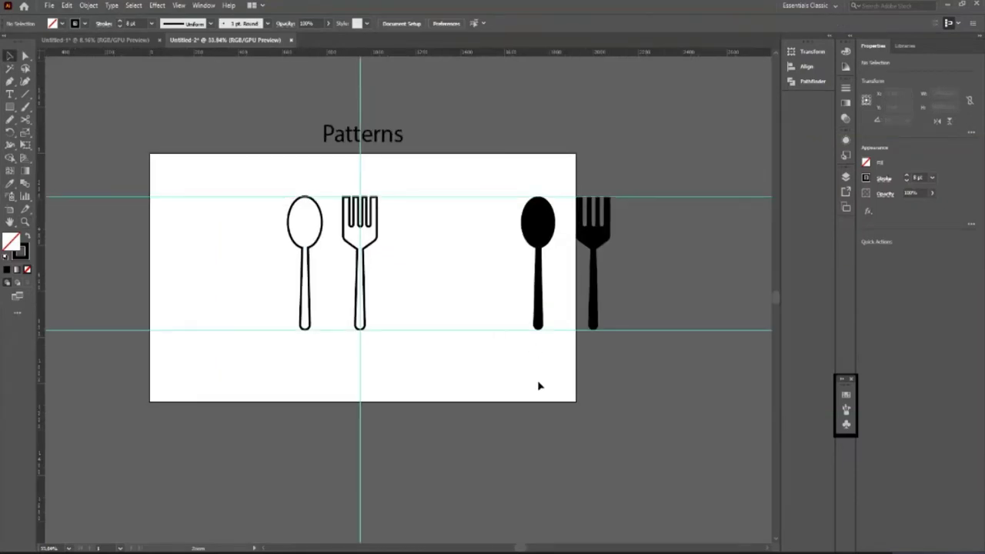
pyautogui.hotkey('ctrl', 'z')
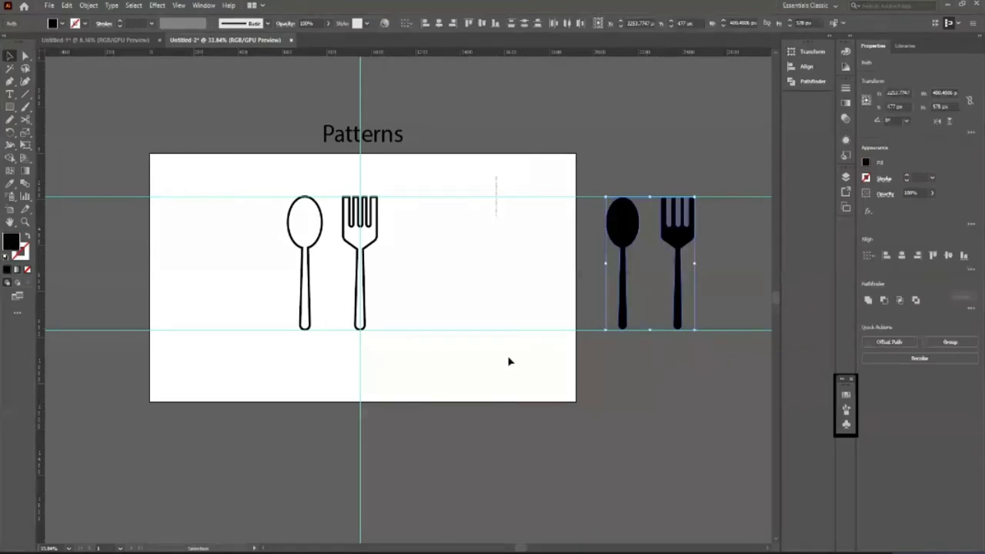
pyautogui.click(536, 439)
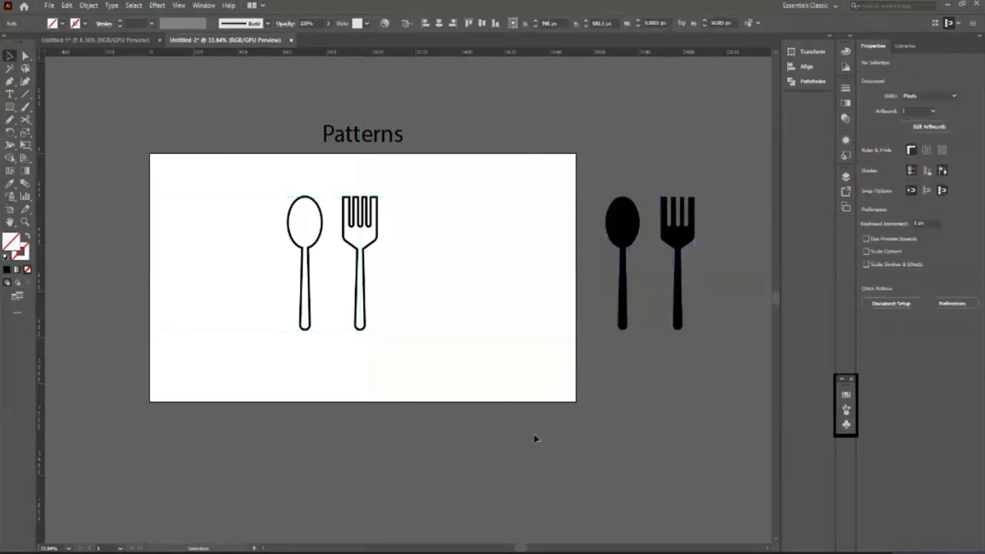
pyautogui.press('z')
pyautogui.moveTo(313, 234); pyautogui.dragTo(463, 402)
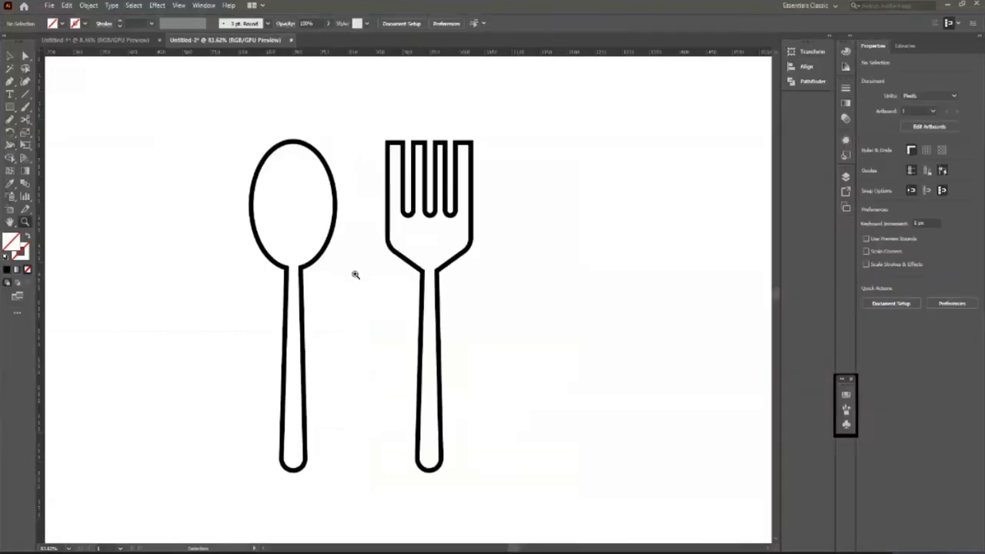
pyautogui.moveTo(352, 275); pyautogui.dragTo(538, 398)
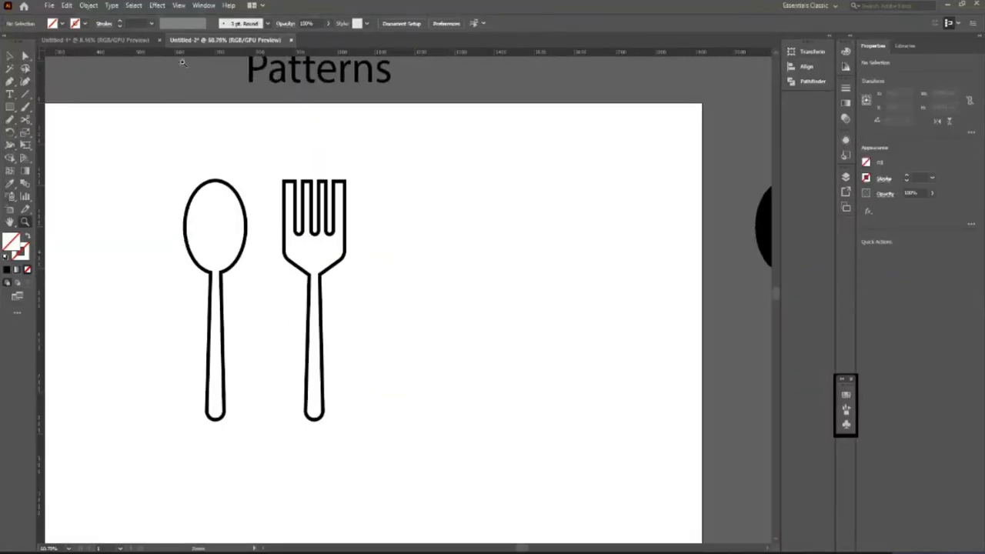
pyautogui.moveTo(195, 52); pyautogui.dragTo(212, 181)
pyautogui.moveTo(222, 54); pyautogui.dragTo(251, 425)
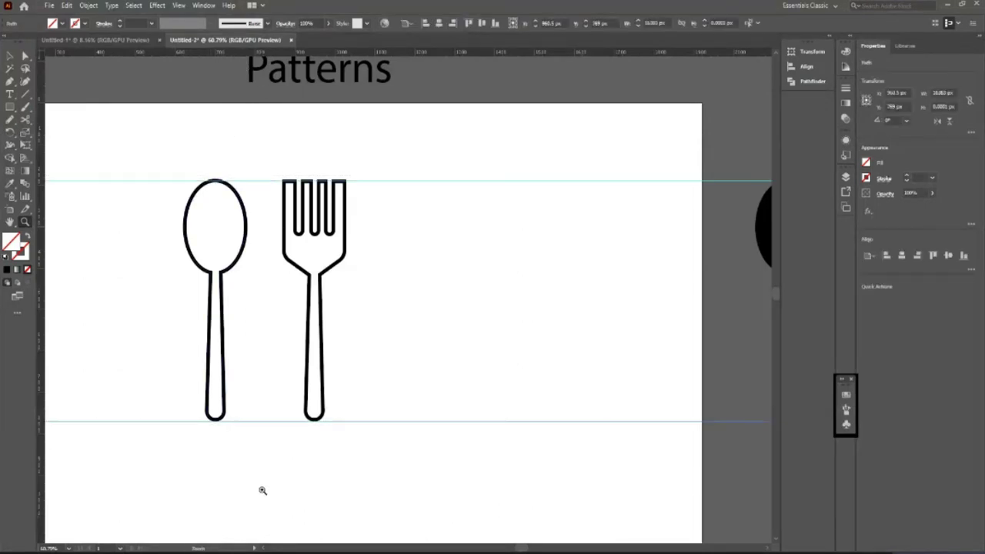
pyautogui.moveTo(204, 190); pyautogui.dragTo(275, 297)
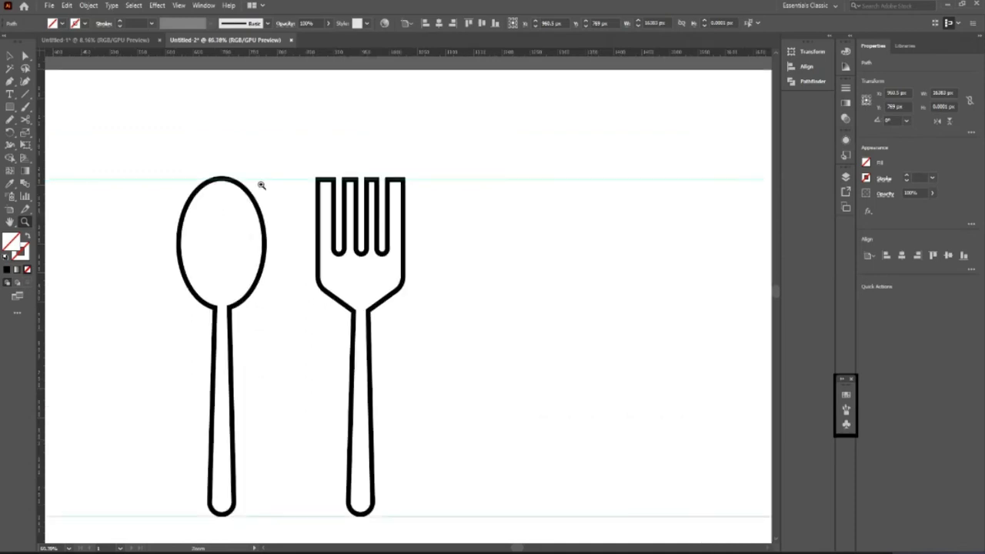
pyautogui.press('v')
pyautogui.moveTo(538, 137); pyautogui.dragTo(571, 528)
pyautogui.press('Delete')
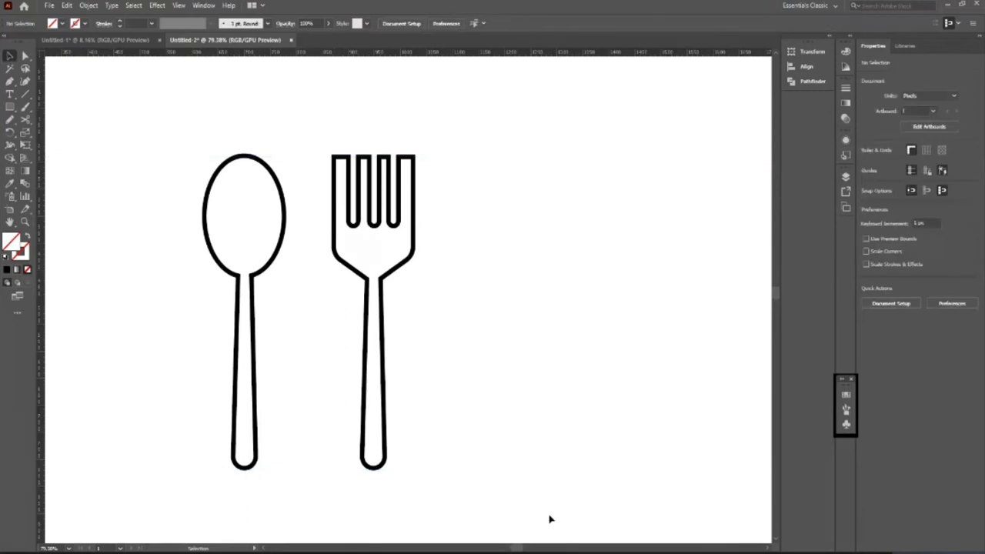
# - Rotate the fork 45° and nudge it into place over the spoon
pyautogui.click(385, 443)
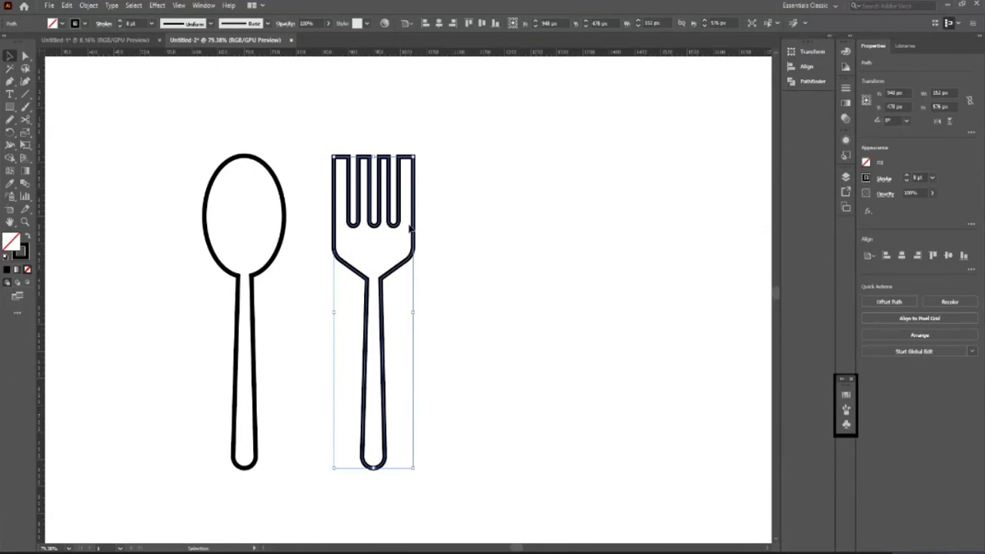
pyautogui.hotkey('shift', 'Left')
pyautogui.hotkey('shift', 'Left')
pyautogui.hotkey('shift', 'Left')
pyautogui.hotkey('shift', 'Left')
pyautogui.hotkey('shift', 'Left')
pyautogui.hotkey('shift', 'Left')
pyautogui.hotkey('shift', 'Left')
pyautogui.hotkey('shift', 'Left')
pyautogui.hotkey('shift', 'Left')
pyautogui.hotkey('shift', 'Left')
pyautogui.hotkey('shift', 'Left')
pyautogui.hotkey('shift', 'Left')
pyautogui.hotkey('shift', 'Left')
pyautogui.hotkey('shift', 'Left')
pyautogui.hotkey('shift', 'Left')
pyautogui.hotkey('shift', 'Left')
pyautogui.hotkey('shift', 'Left')
pyautogui.hotkey('shift', 'Left')
pyautogui.hotkey('shift', 'Left')
pyautogui.hotkey('shift', 'Left')
pyautogui.hotkey('shift', 'Left')
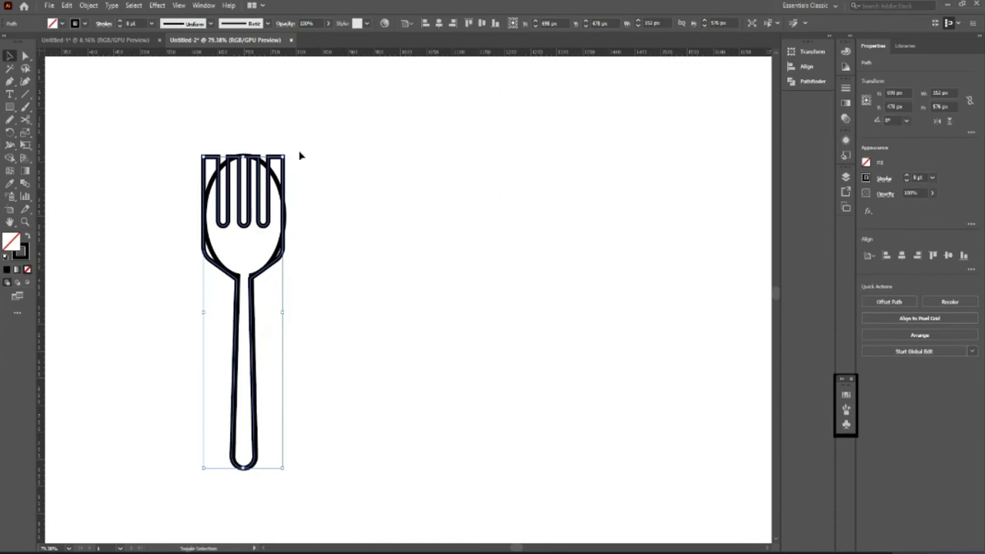
pyautogui.moveTo(286, 154); pyautogui.dragTo(170, 137)
pyautogui.hotkey('shift', 'Left')
pyautogui.hotkey('shift', 'Left')
pyautogui.hotkey('shift', 'Left')
pyautogui.hotkey('shift', 'Left')
pyautogui.hotkey('shift', 'Left')
pyautogui.hotkey('shift', 'Down')
pyautogui.hotkey('shift', 'Down')
pyautogui.hotkey('shift', 'Right')
pyautogui.hotkey('shift', 'Right')
pyautogui.hotkey('shift', 'Down')
pyautogui.hotkey('shift', 'Down')
pyautogui.hotkey('shift', 'Right')
pyautogui.hotkey('shift', 'Right')
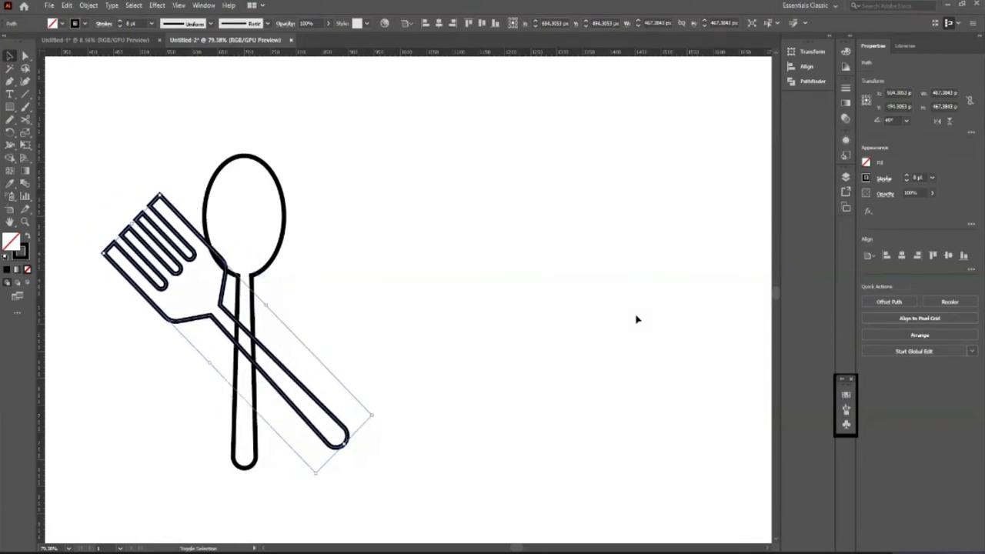
# - Rotate the spoon the opposite way so it crosses the fork
pyautogui.click(242, 464)
pyautogui.moveTo(289, 470); pyautogui.dragTo(205, 479)
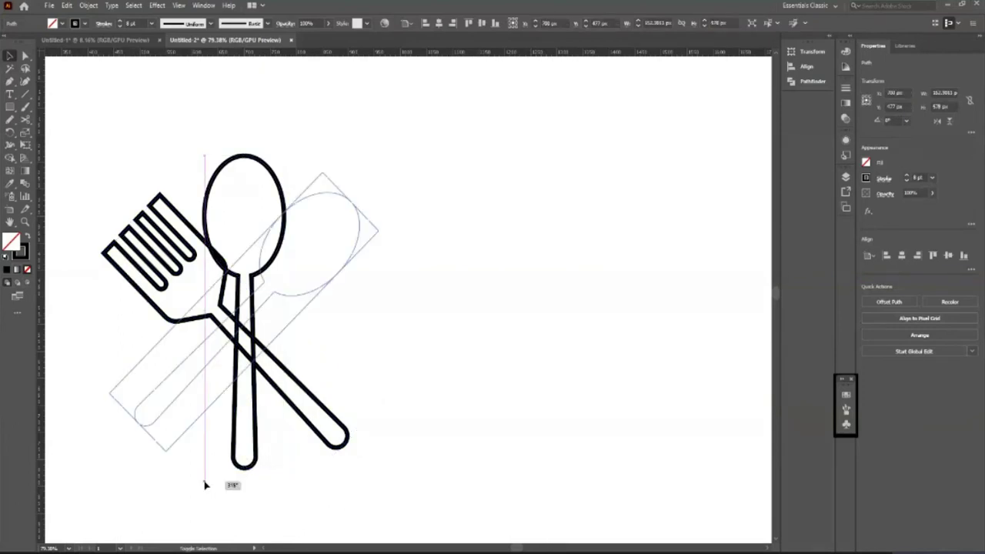
pyautogui.click(467, 377)
# - Nudge the fork up and left until its handle end sits level with the spoon's
pyautogui.click(313, 398)
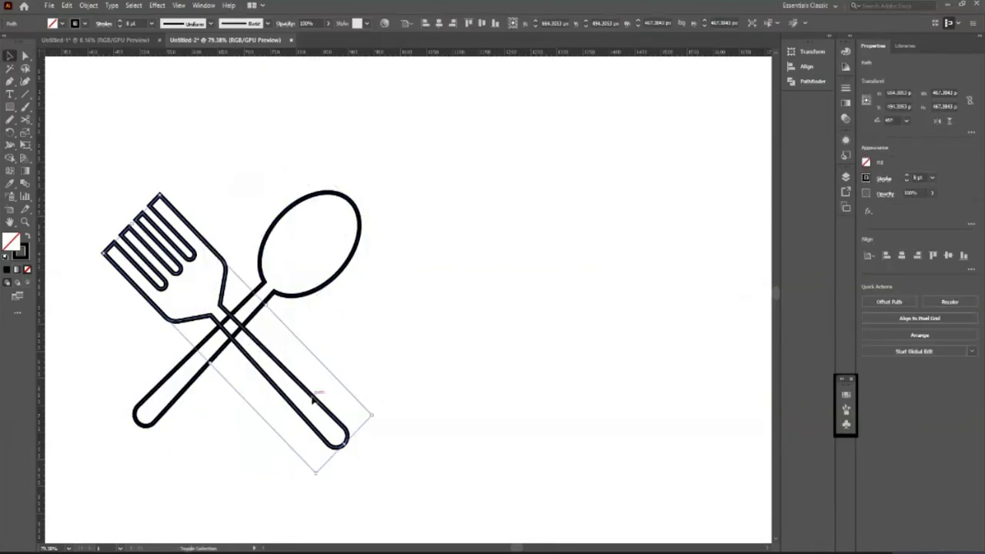
pyautogui.hotkey('shift', 'Up')
pyautogui.hotkey('shift', 'Left')
pyautogui.hotkey('shift', 'Left')
pyautogui.hotkey('shift', 'Up')
pyautogui.hotkey('shift', 'Left')
pyautogui.hotkey('shift', 'Left')
pyautogui.hotkey('shift', 'Up')
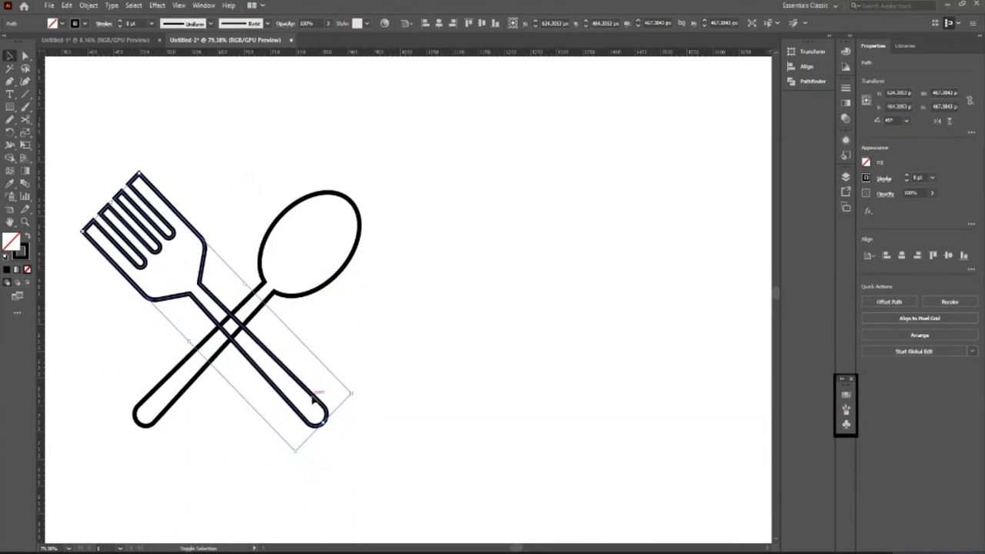
pyautogui.hotkey('shift', 'Left')
pyautogui.hotkey('shift', 'Up')
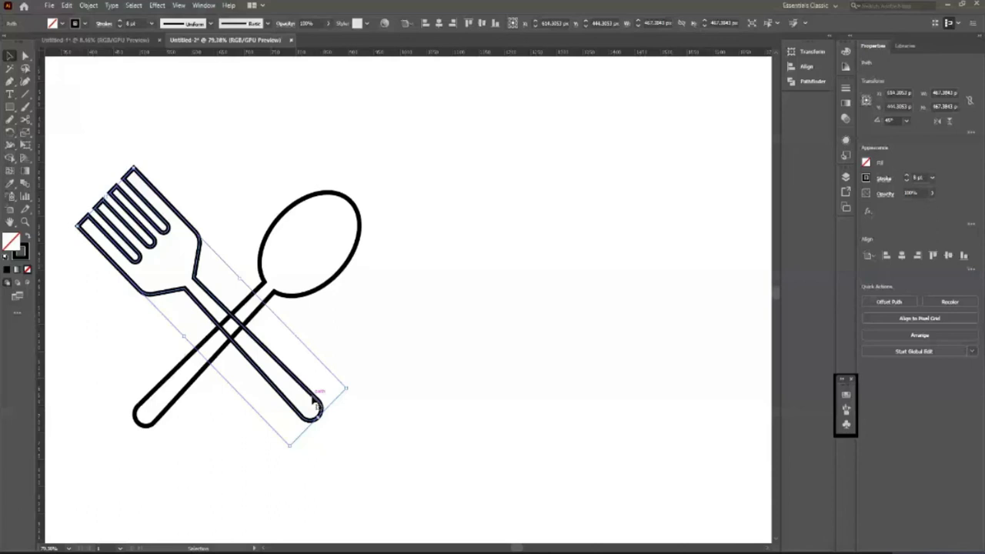
pyautogui.hotkey('shift', 'Right')
pyautogui.hotkey('shift', 'Down')
pyautogui.hotkey('shift', 'Down')
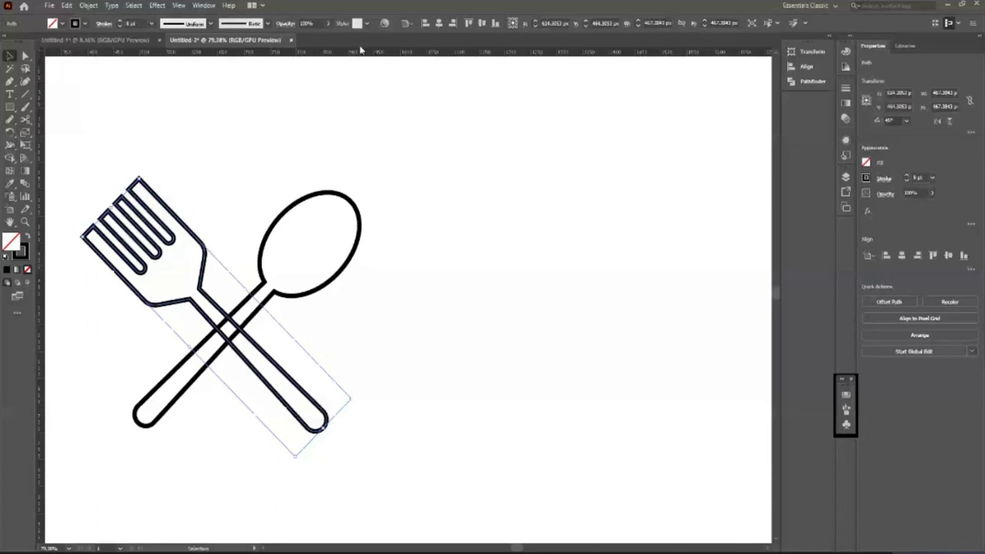
# - Place a horizontal guide at the handle ends, then fit the artboard in view
pyautogui.moveTo(360, 49); pyautogui.dragTo(493, 429)
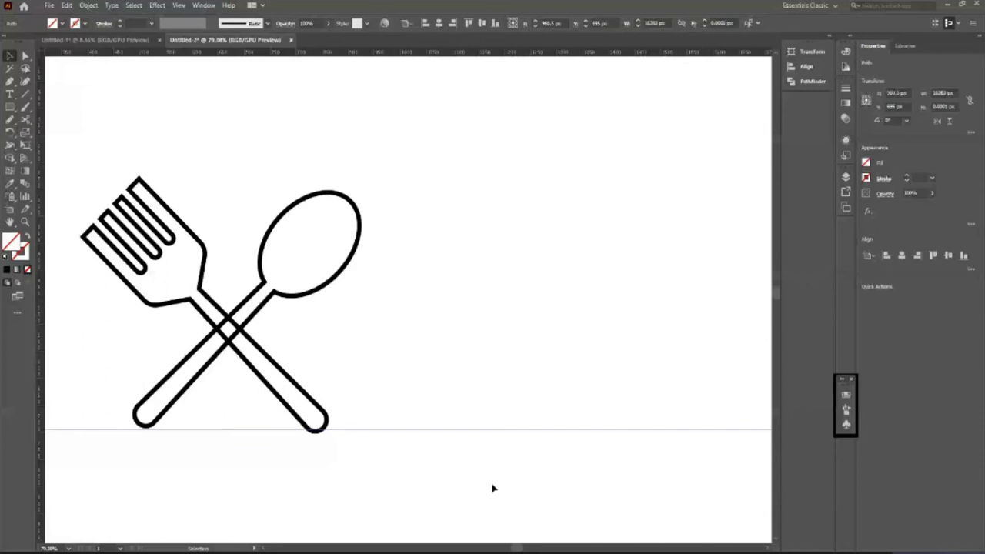
pyautogui.hotkey('ctrl', 'z')
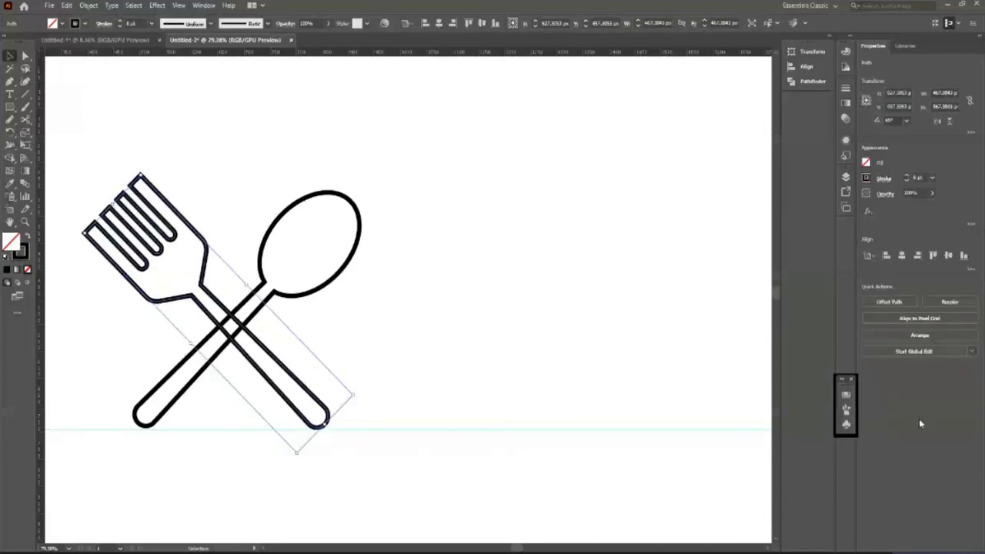
pyautogui.hotkey('ctrl', 'shift', 'a')
pyautogui.hotkey('ctrl', '0')
pyautogui.press('z')
pyautogui.moveTo(370, 295)
pyautogui.mouseDown()
pyautogui.moveTo(365, 255)
pyautogui.moveTo(346, 261)
pyautogui.mouseUp()
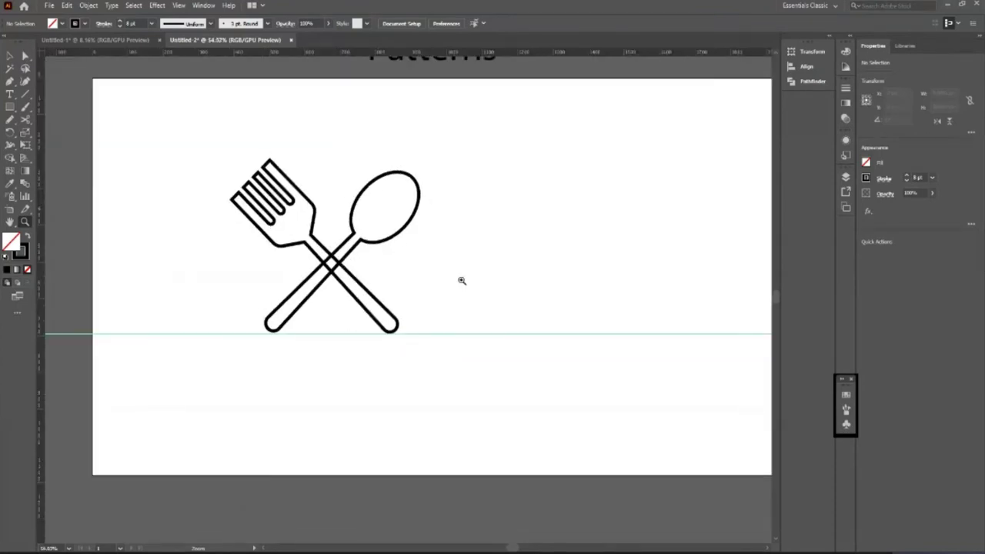
# - Delete the leftover guide and select both the fork and spoon
pyautogui.press('v')
pyautogui.click(472, 334)
pyautogui.press('Delete')
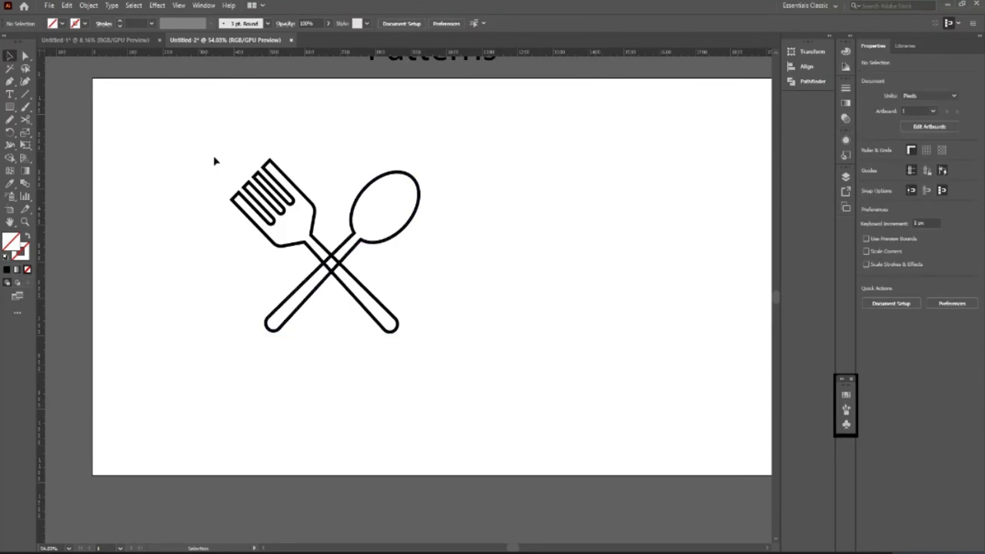
pyautogui.moveTo(198, 138); pyautogui.dragTo(478, 372)
# - Zoom in on the crossing and Shape Builder-merge the diamond into the spoon handle
pyautogui.press('z')
pyautogui.moveTo(375, 281)
pyautogui.mouseDown()
pyautogui.moveTo(506, 390)
pyautogui.moveTo(407, 334)
pyautogui.moveTo(387, 363)
pyautogui.mouseUp()
pyautogui.hotkey('shift', 'm')
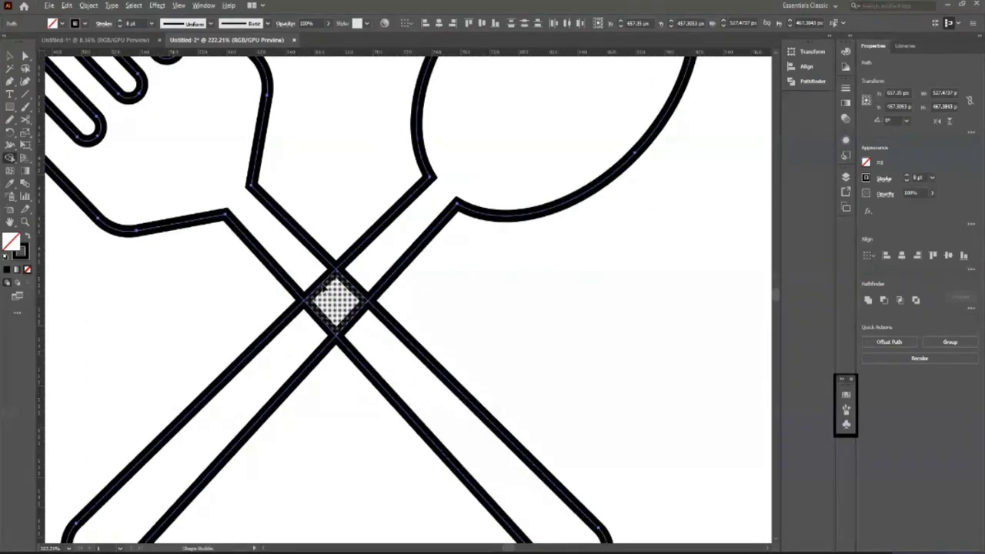
pyautogui.moveTo(336, 303); pyautogui.dragTo(358, 325)
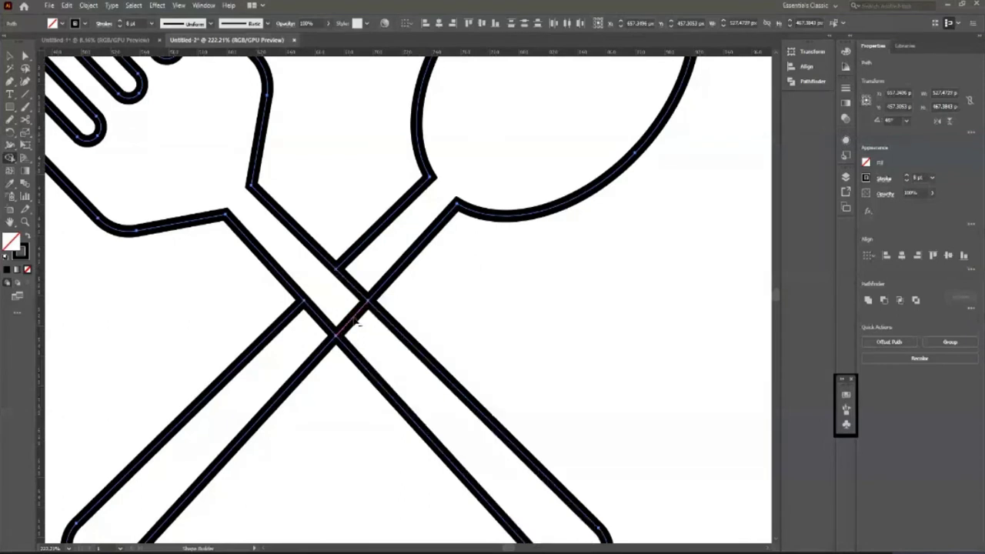
pyautogui.scroll(-2, 482, 303)
pyautogui.scroll(-3, 440, 340)
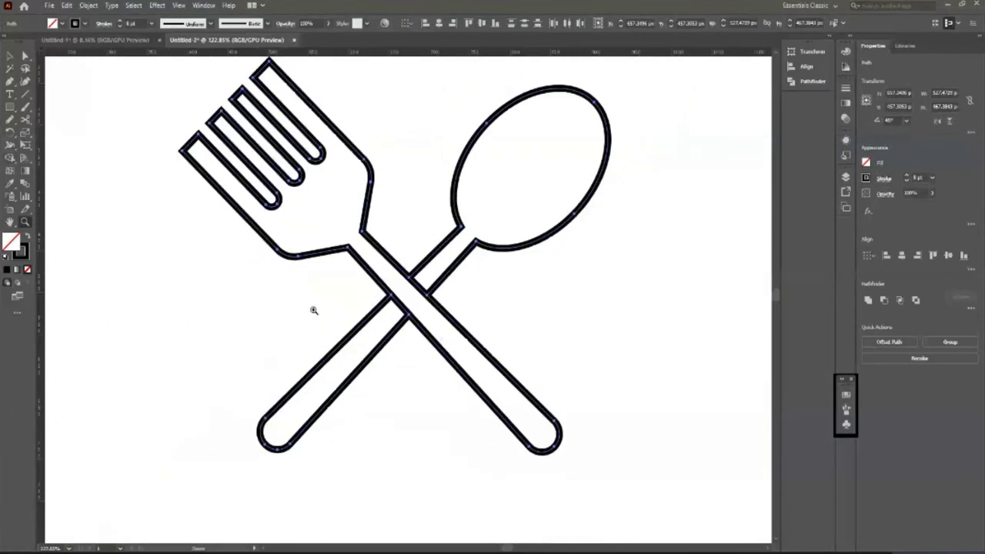
pyautogui.scroll(-2, 466, 308)
pyautogui.scroll(-1, 493, 334)
# - Group the fork and spoon, shrink the group, and centre it on the artboard
pyautogui.click(475, 414)
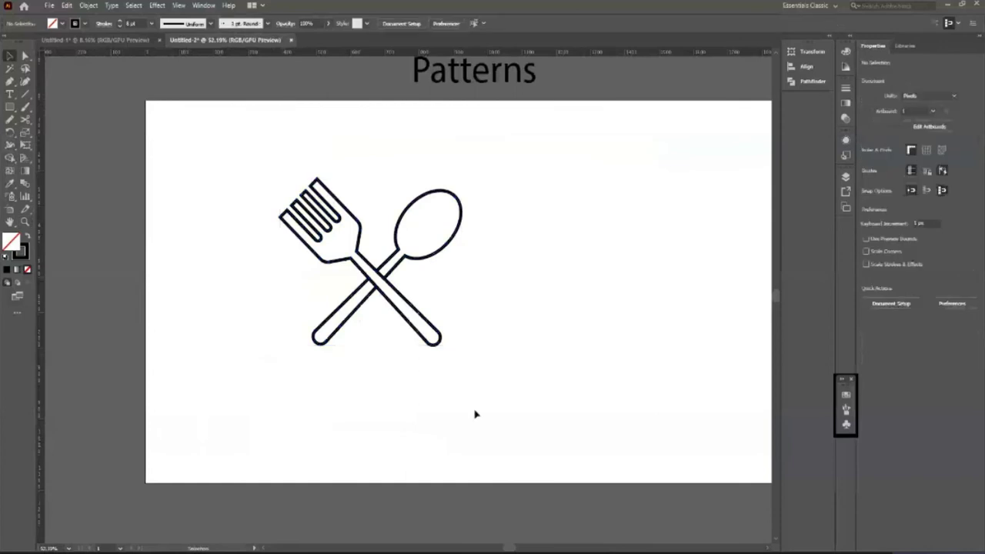
pyautogui.hotkey('ctrl', 'a')
pyautogui.hotkey('ctrl', 'g')
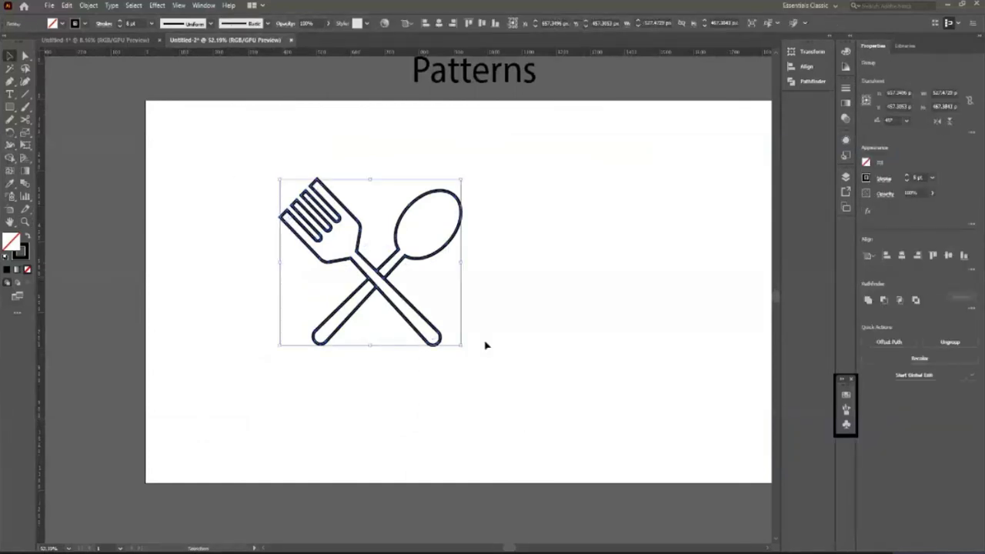
pyautogui.moveTo(462, 346); pyautogui.dragTo(428, 314)
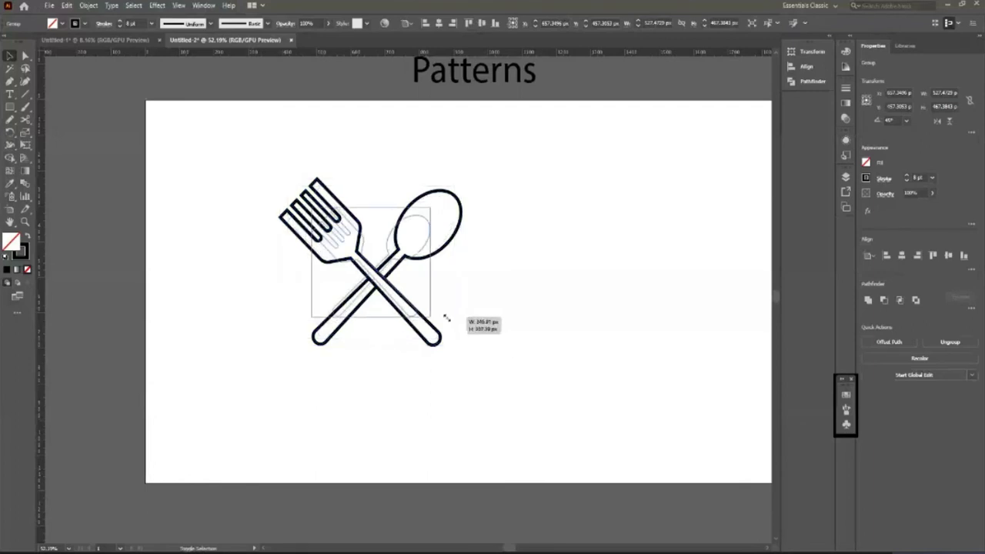
pyautogui.click(440, 23)
pyautogui.click(481, 24)
# - Thin the group's outlines to 6 pt and enlarge it slightly
pyautogui.click(128, 246)
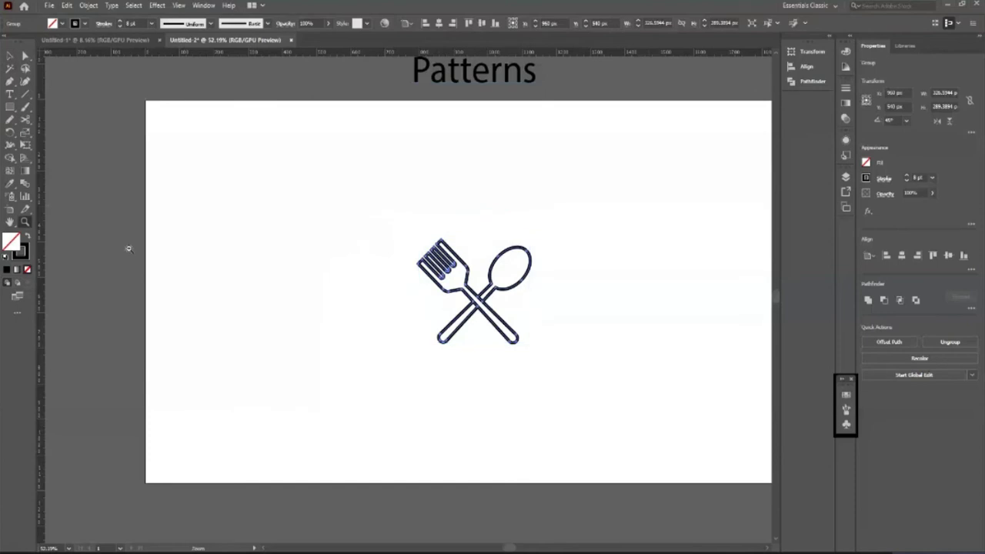
pyautogui.scroll(-2, 441, 314)
pyautogui.scroll(1, 450, 352)
pyautogui.scroll(1, 449, 353)
pyautogui.press('v')
pyautogui.click(379, 283)
pyautogui.click(121, 27)
pyautogui.click(121, 27)
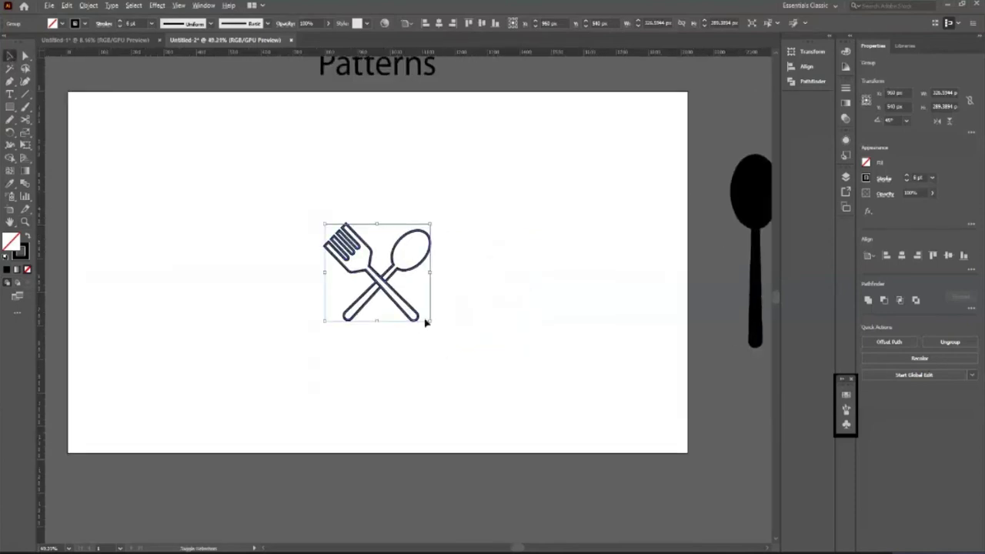
pyautogui.moveTo(430, 322); pyautogui.dragTo(440, 346)
pyautogui.click(515, 341)
# - Zoom out slightly and marquee-select the fork-and-spoon group
pyautogui.press('z')
pyautogui.moveTo(513, 292); pyautogui.dragTo(331, 394)
pyautogui.scroll(1, 492, 334)
pyautogui.scroll(1, 516, 356)
pyautogui.scroll(1, 431, 302)
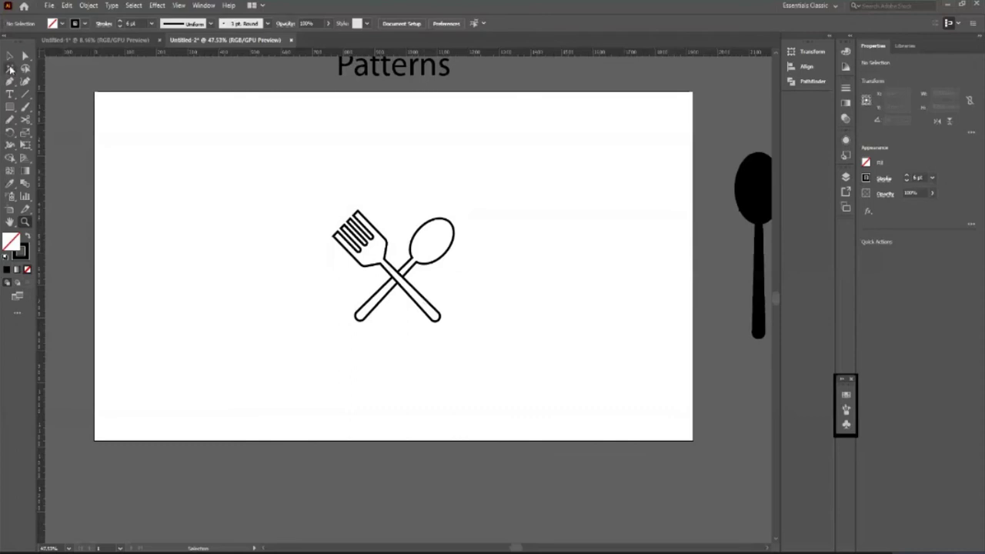
pyautogui.press('v')
pyautogui.scroll(1, 598, 334)
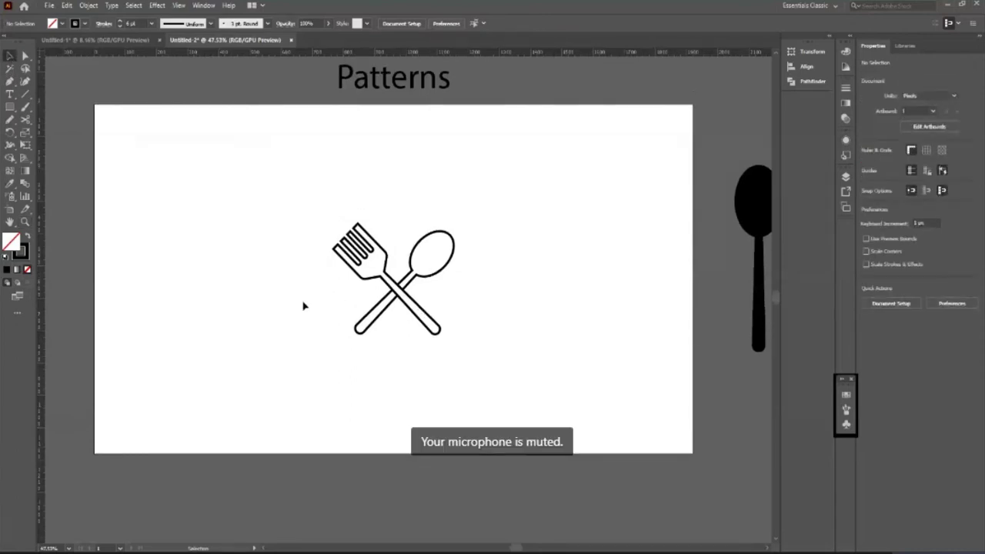
pyautogui.moveTo(316, 216); pyautogui.dragTo(524, 396)
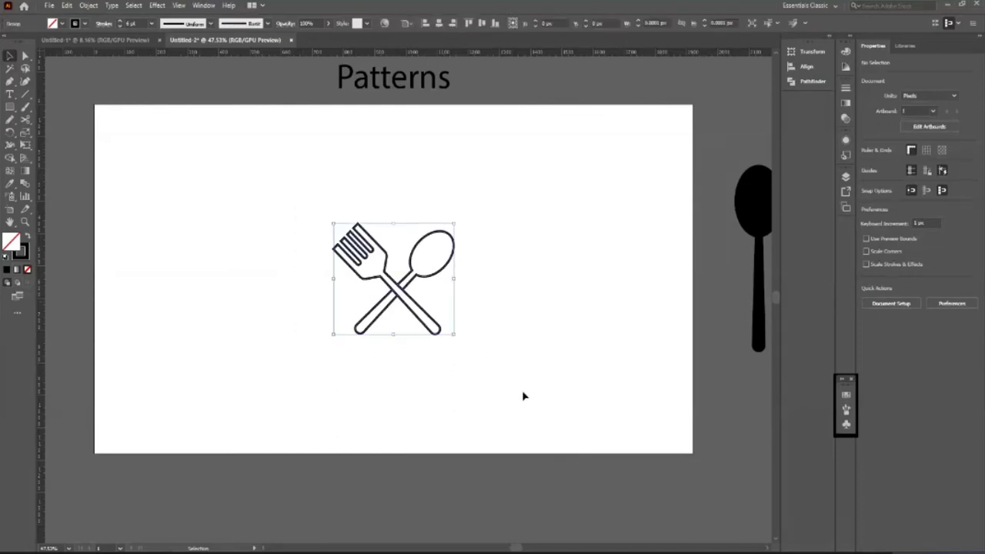
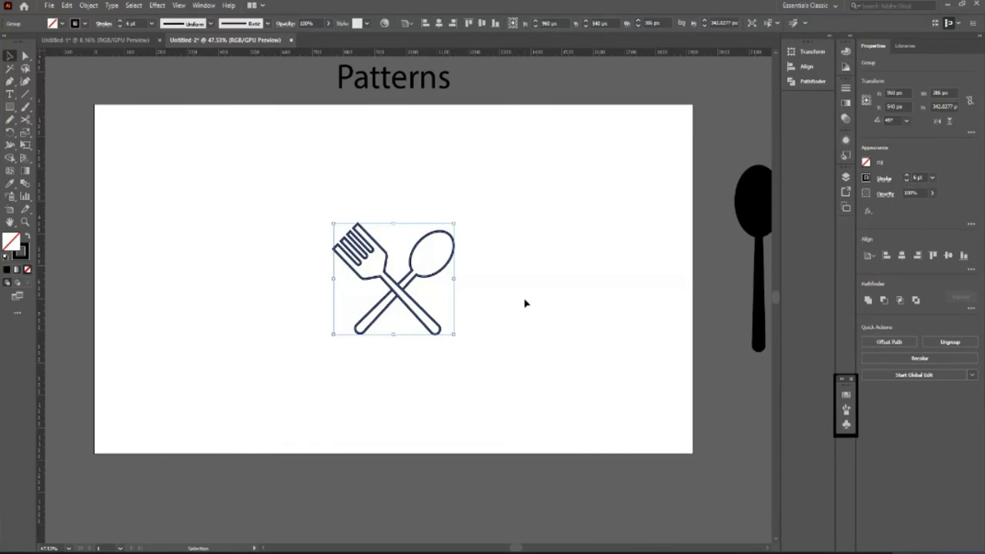
# - Open Pattern Options from the Window menu, move the panel beside the artwork, and open its flyout menu
pyautogui.click(204, 5)
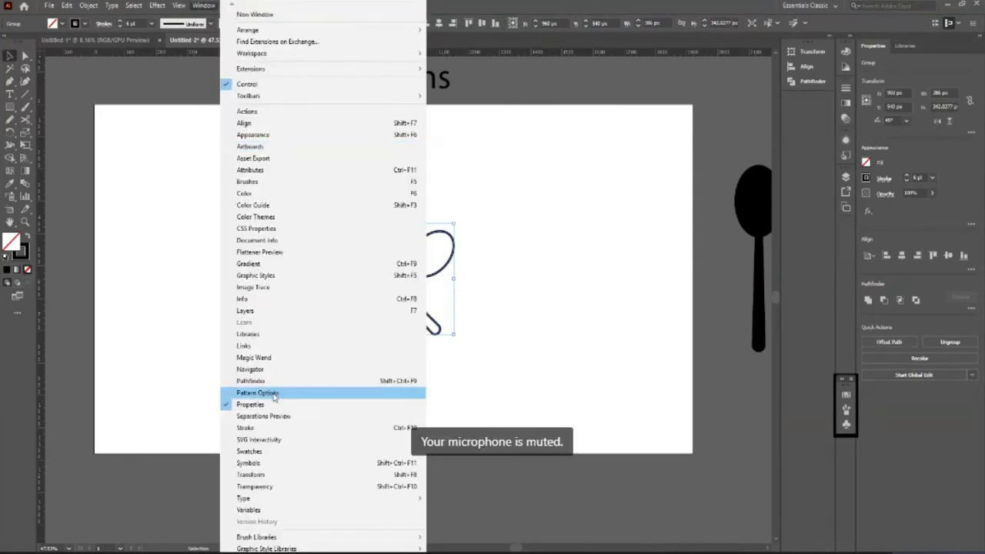
pyautogui.click(187, 170)
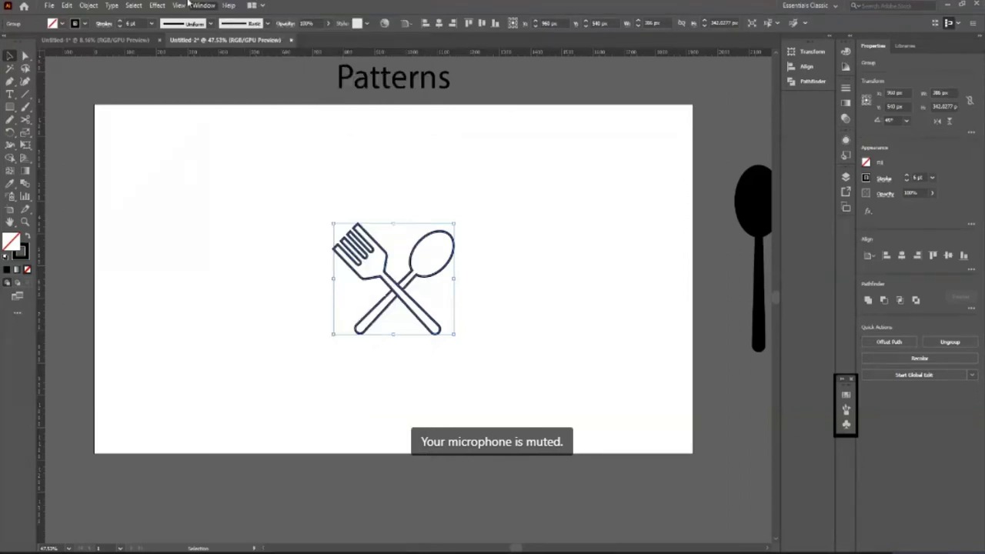
pyautogui.click(204, 6)
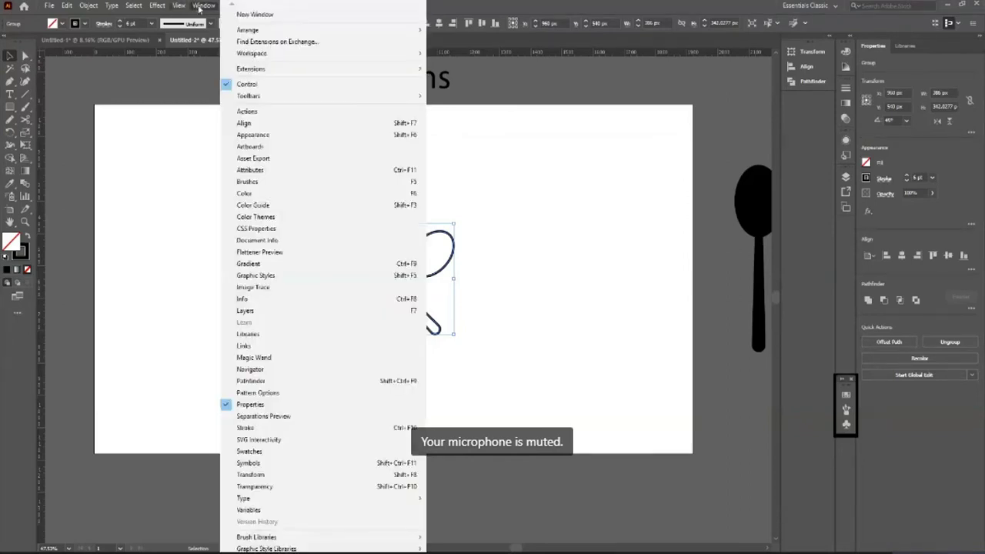
pyautogui.click(258, 393)
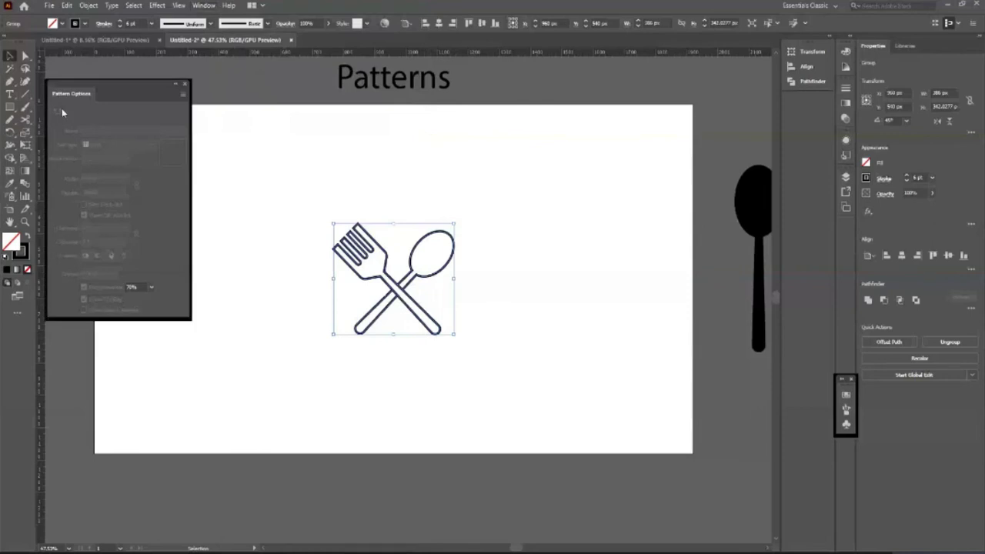
pyautogui.moveTo(128, 84)
pyautogui.mouseDown()
pyautogui.moveTo(595, 168)
pyautogui.moveTo(587, 164)
pyautogui.mouseUp()
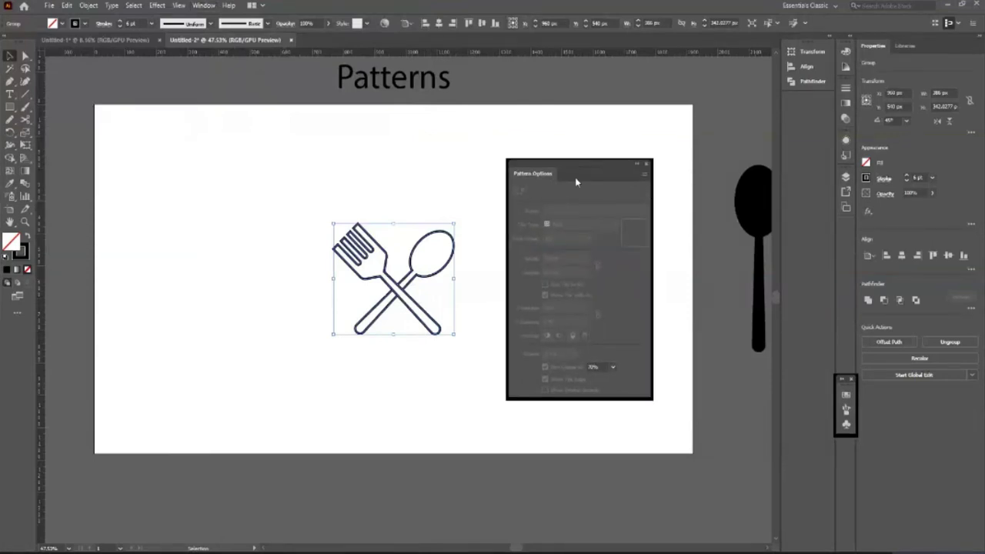
pyautogui.click(645, 176)
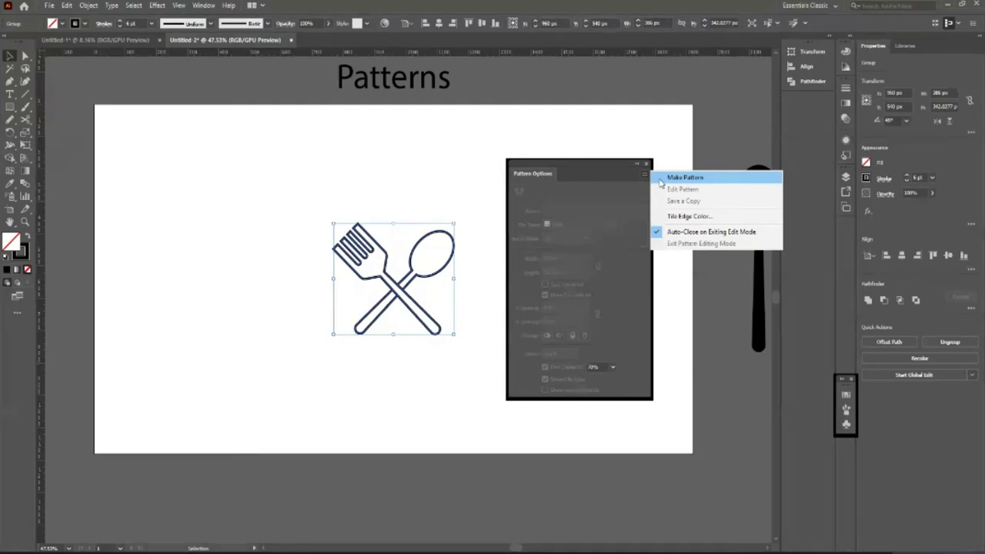
# - Make a pattern from the fork-and-spoon icon and set Copies to 5 x 5, after trying 7 x 7
pyautogui.click(660, 181)
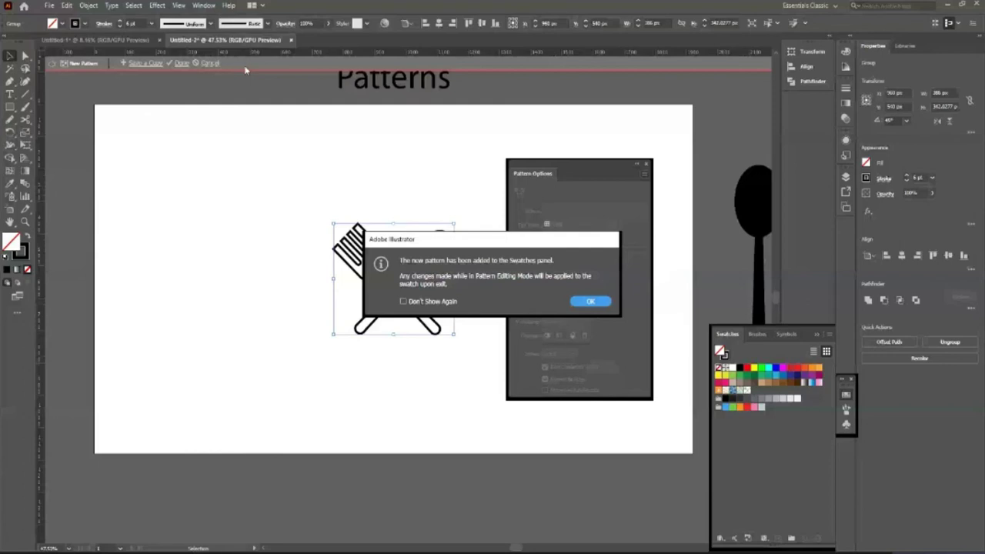
pyautogui.click(587, 302)
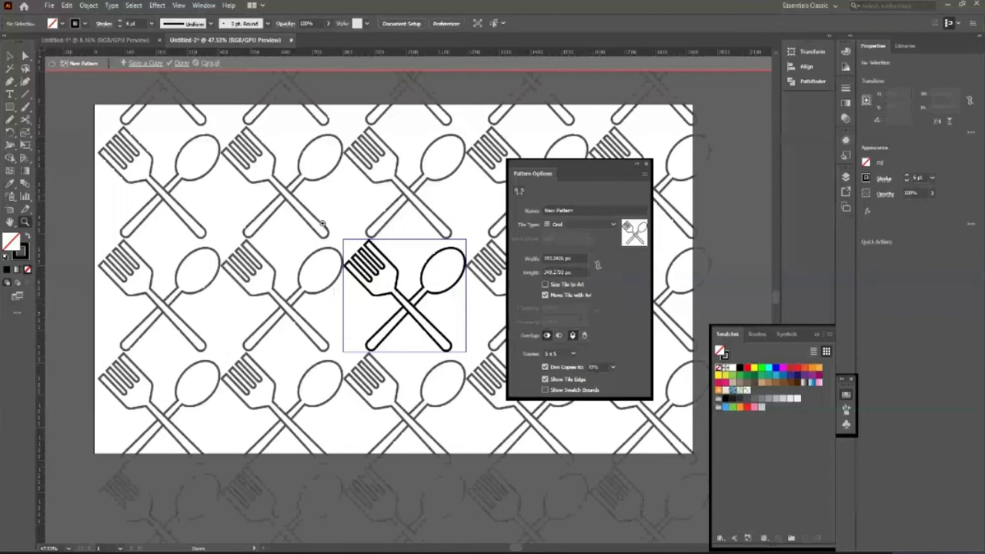
pyautogui.hotkey('ctrl', '-')
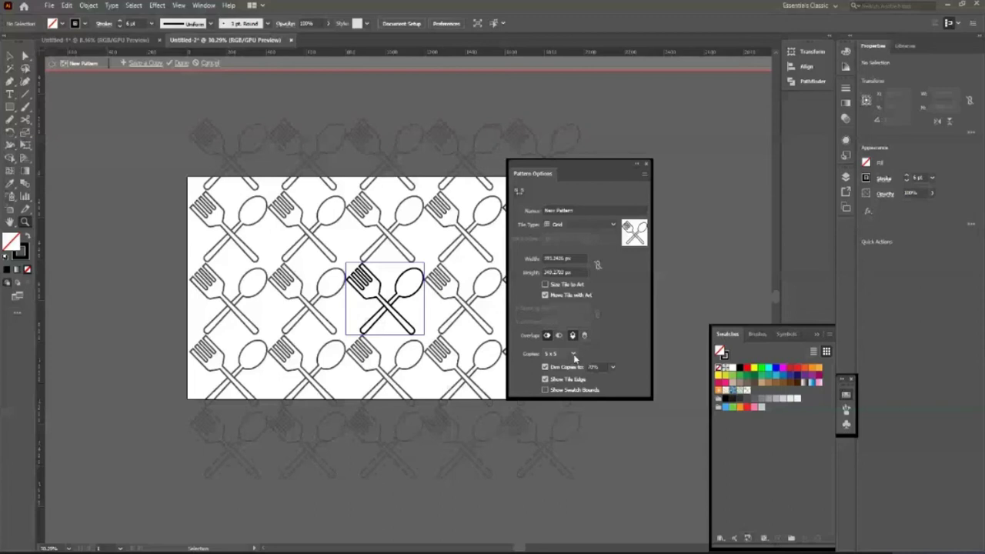
pyautogui.click(573, 354)
pyautogui.click(567, 361)
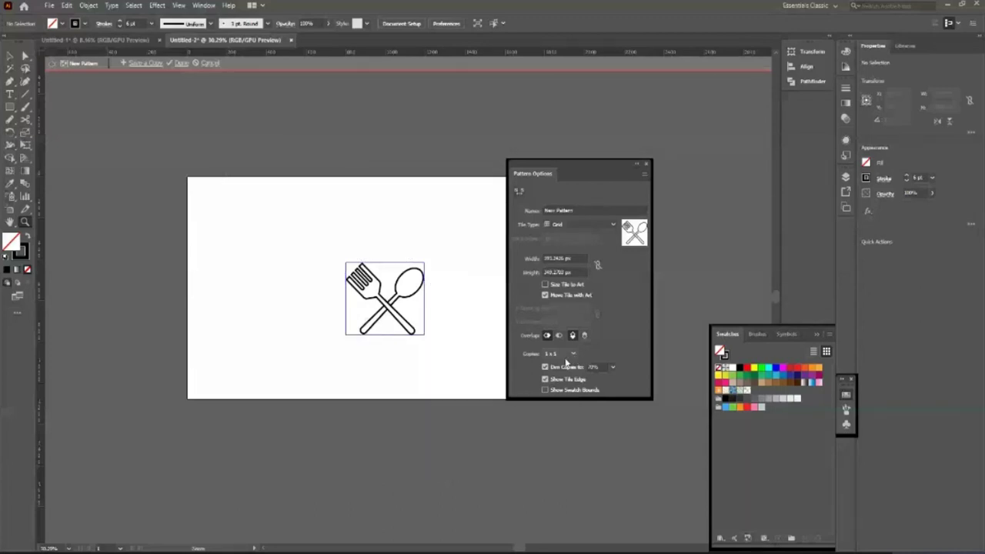
pyautogui.press('Down')
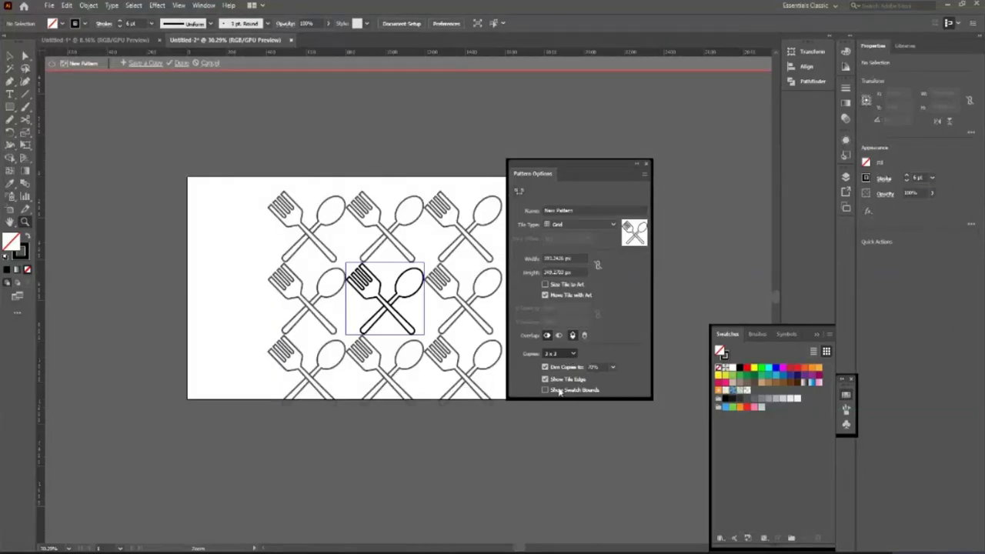
pyautogui.press('Down')
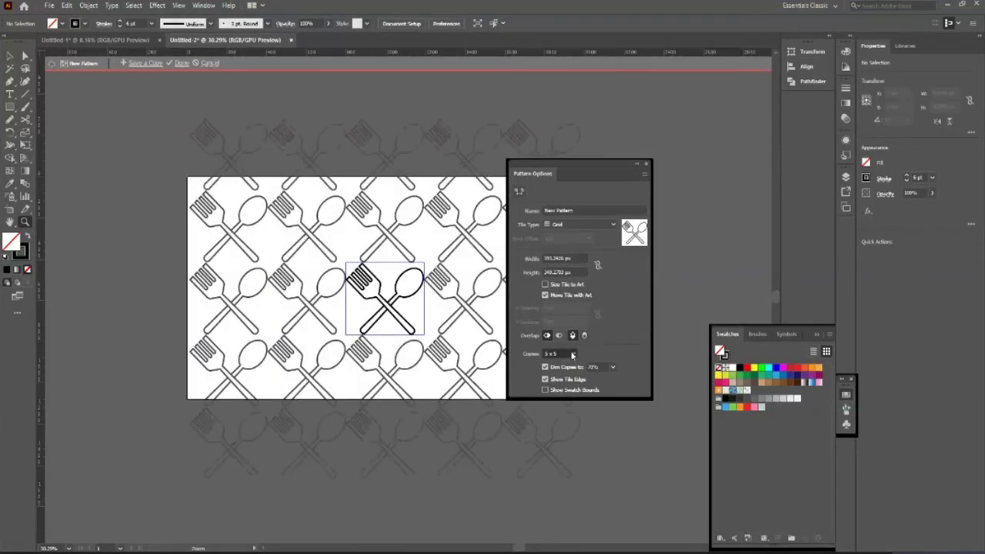
pyautogui.press('Down')
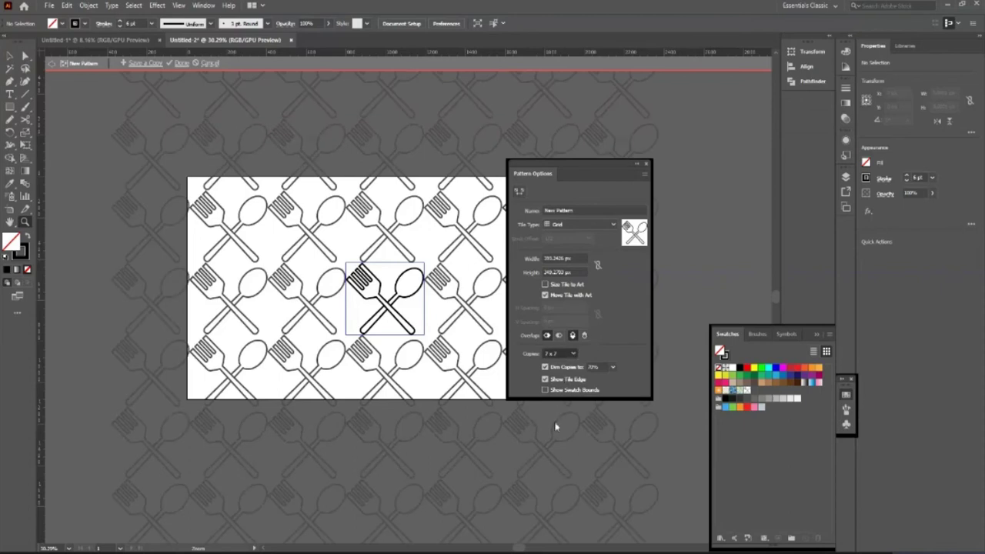
pyautogui.press('Up')
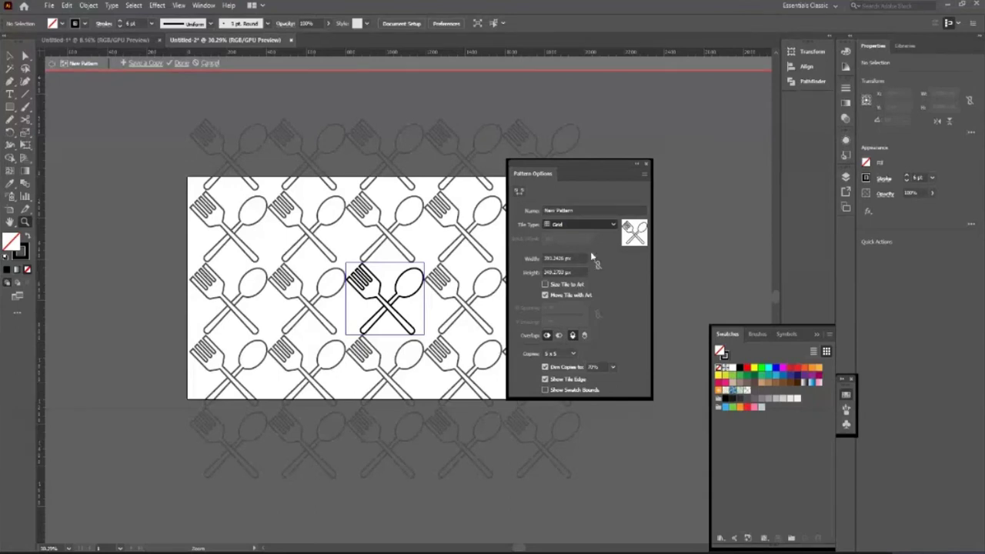
pyautogui.press('Down')
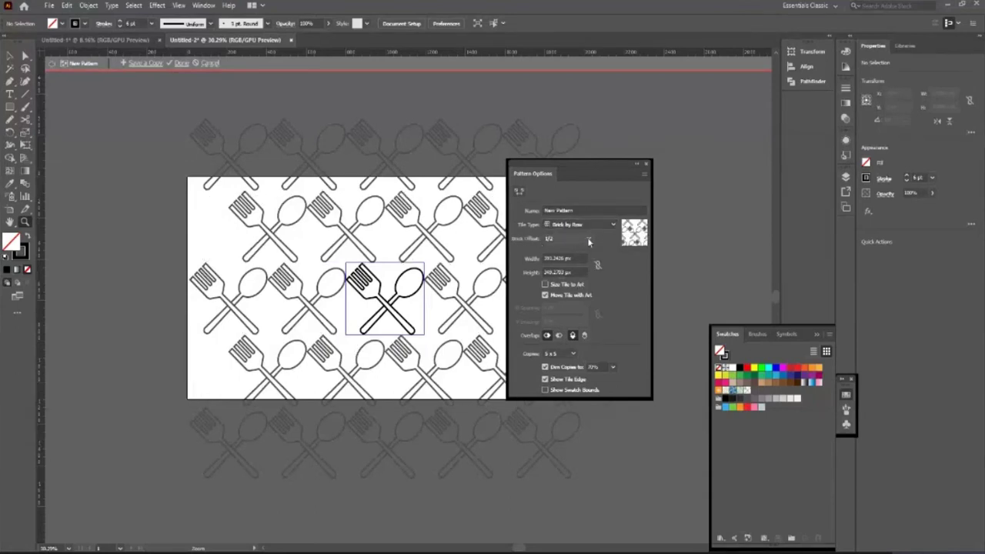
pyautogui.press('Down')
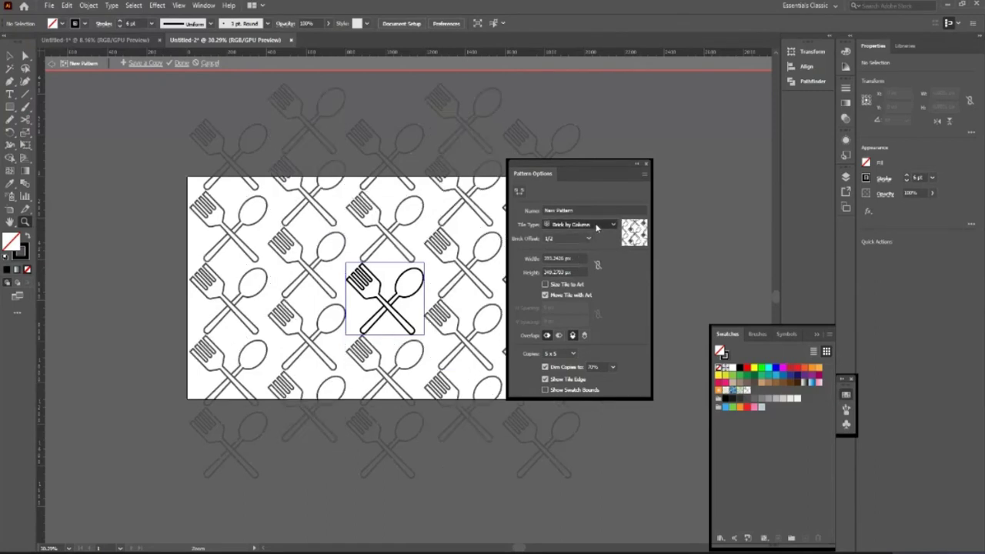
pyautogui.press('Down')
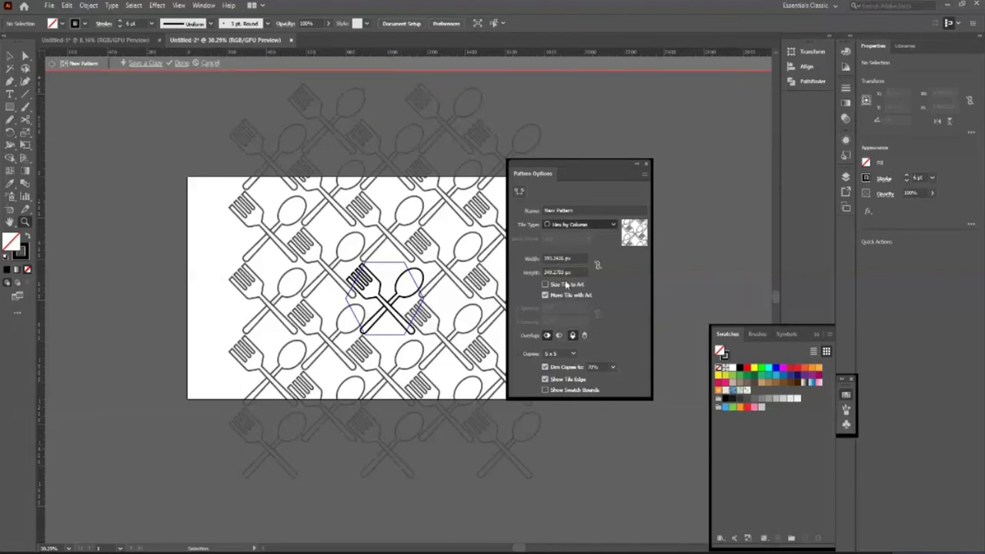
pyautogui.press('Down')
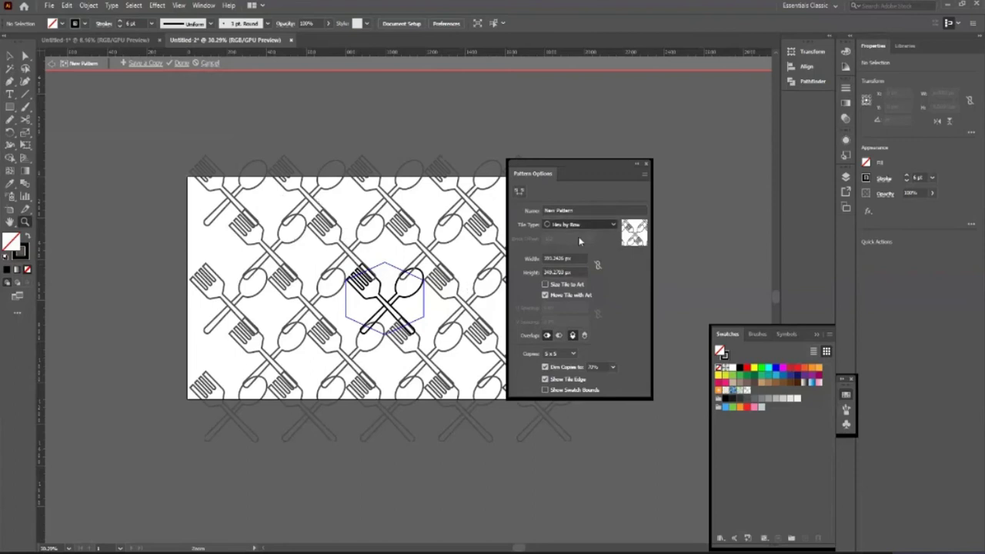
pyautogui.press('Down')
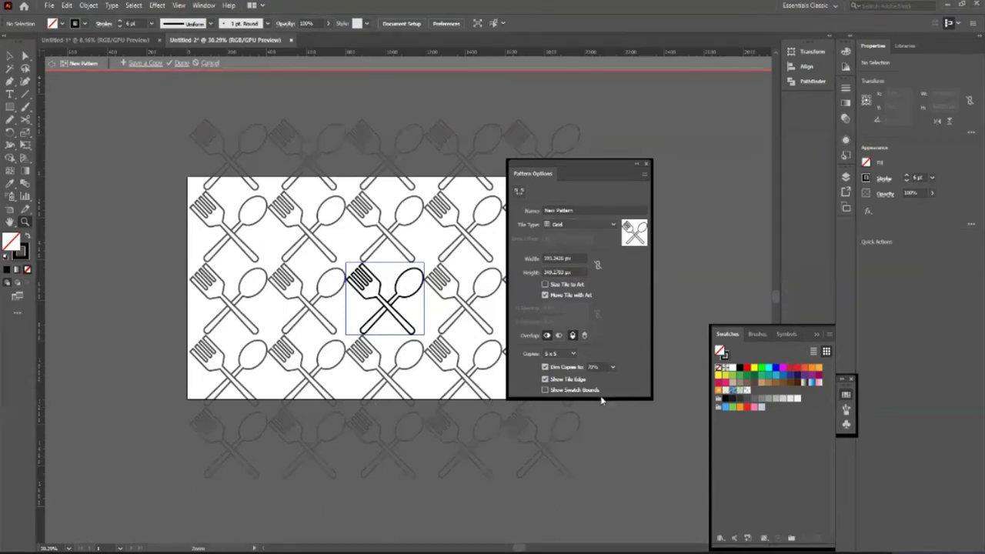
# - Leave Show Swatch Bounds and Dim Copies off, close Pattern Options, and click Done to exit pattern editing
pyautogui.click(545, 391)
pyautogui.click(546, 390)
pyautogui.click(546, 367)
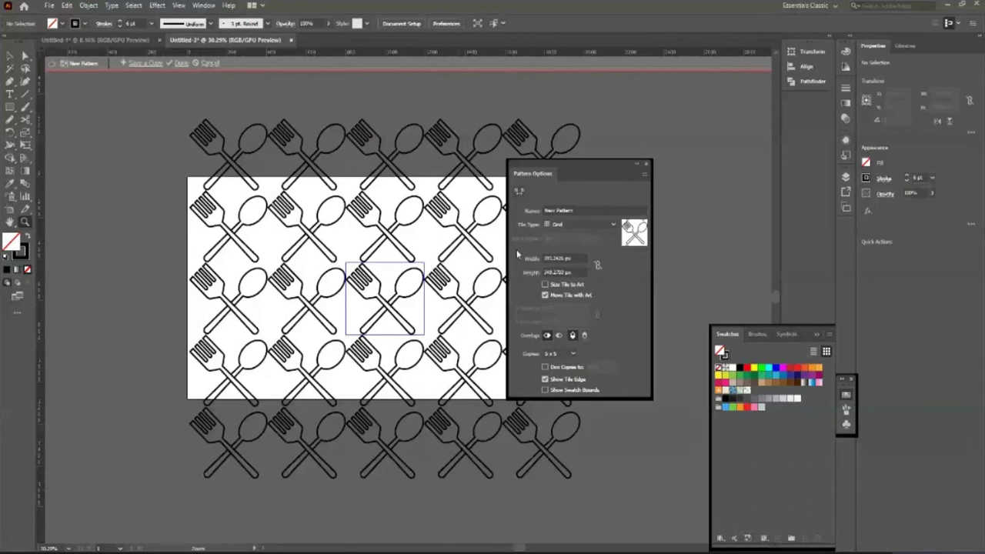
pyautogui.click(545, 368)
pyautogui.click(546, 368)
pyautogui.click(647, 164)
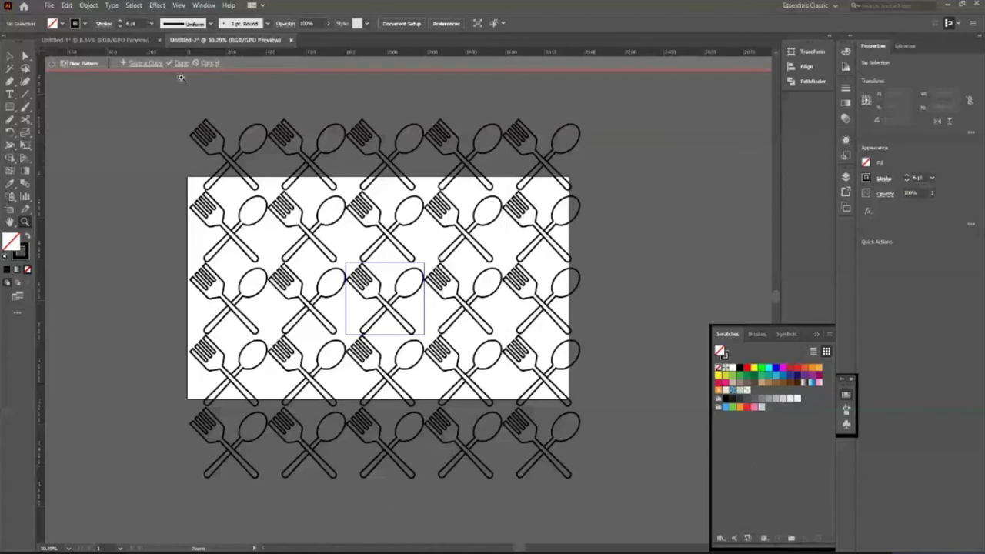
pyautogui.click(177, 63)
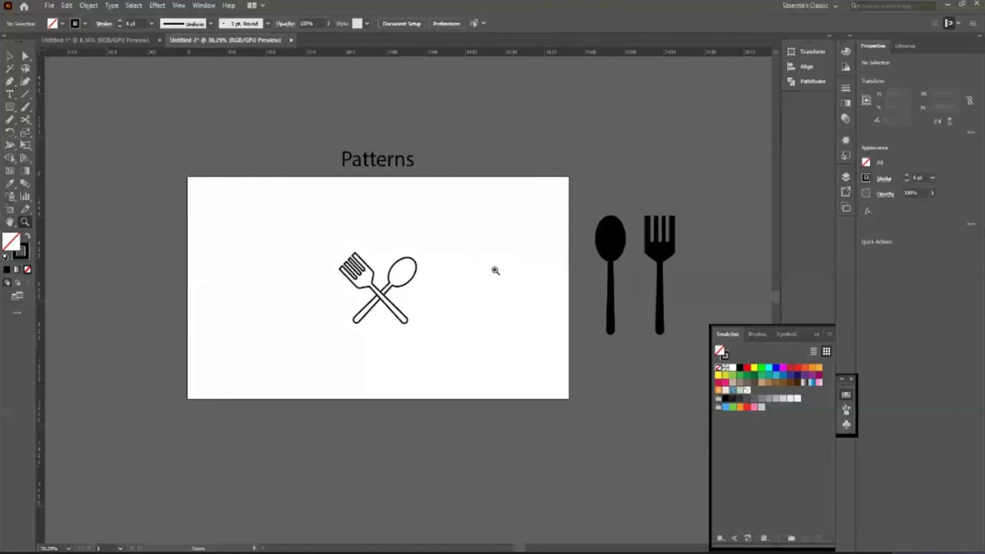
# - Draw a rectangle covering the whole artboard
pyautogui.press('v')
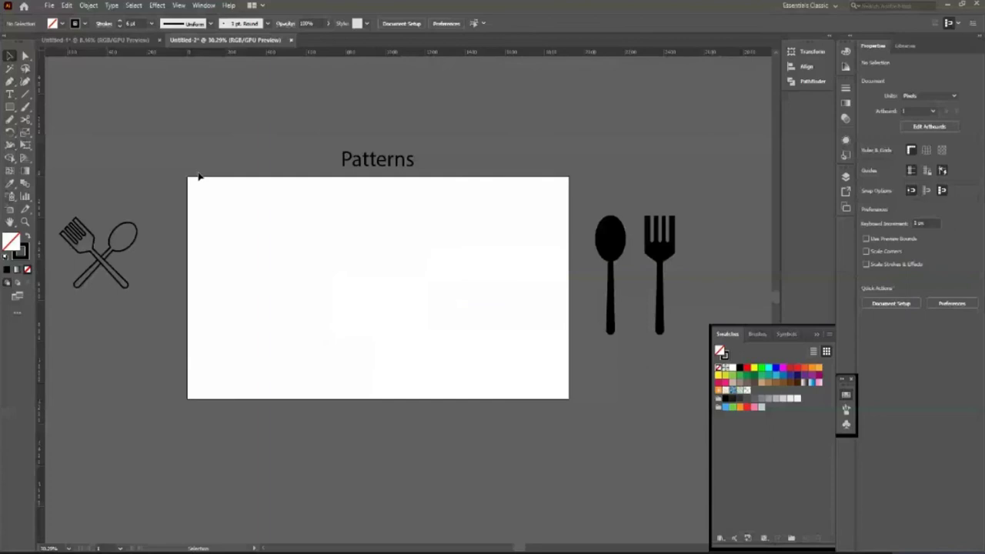
pyautogui.click(63, 24)
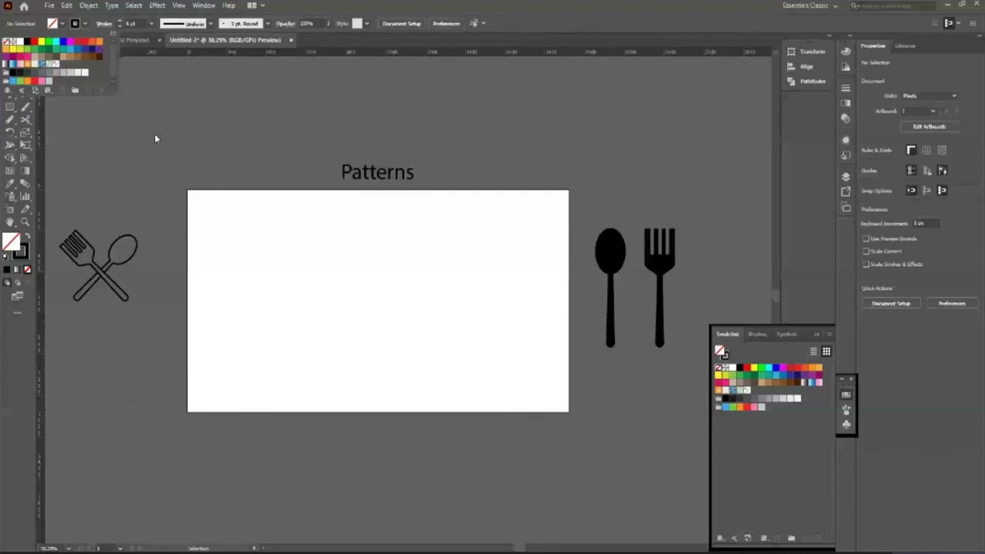
pyautogui.press('m')
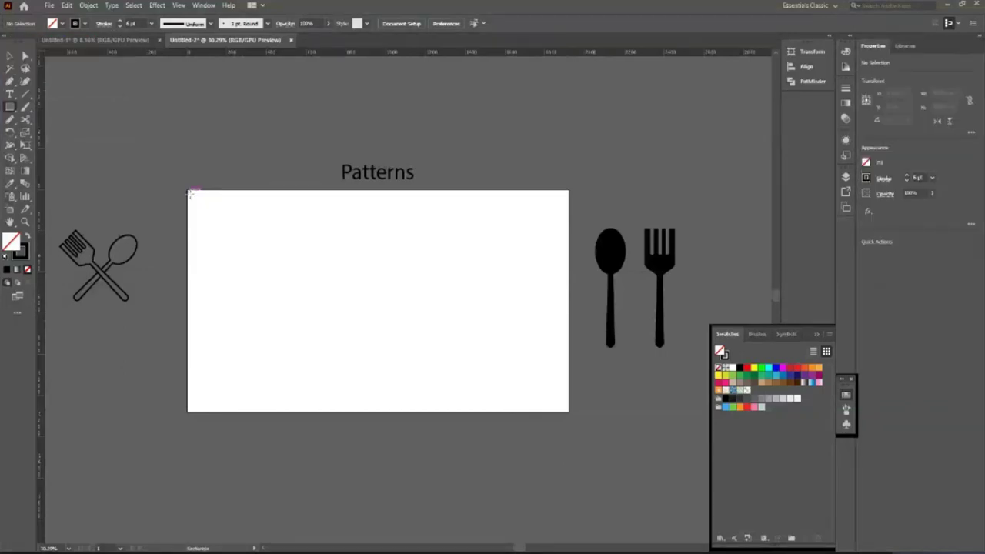
pyautogui.moveTo(190, 192); pyautogui.dragTo(570, 412)
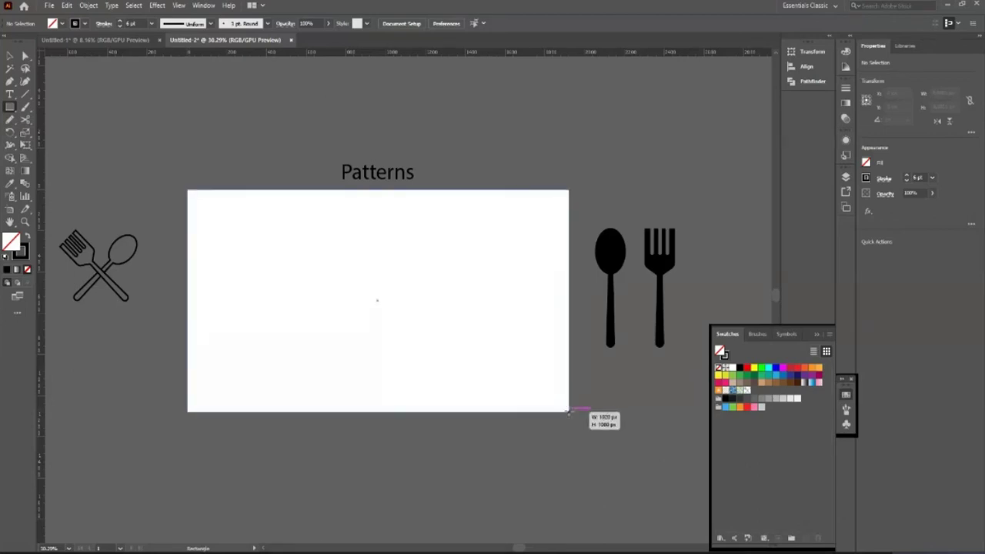
# - Set the rectangle's stroke to None and fill it with the fork-and-spoon pattern swatch
pyautogui.click(61, 24)
pyautogui.click(99, 43)
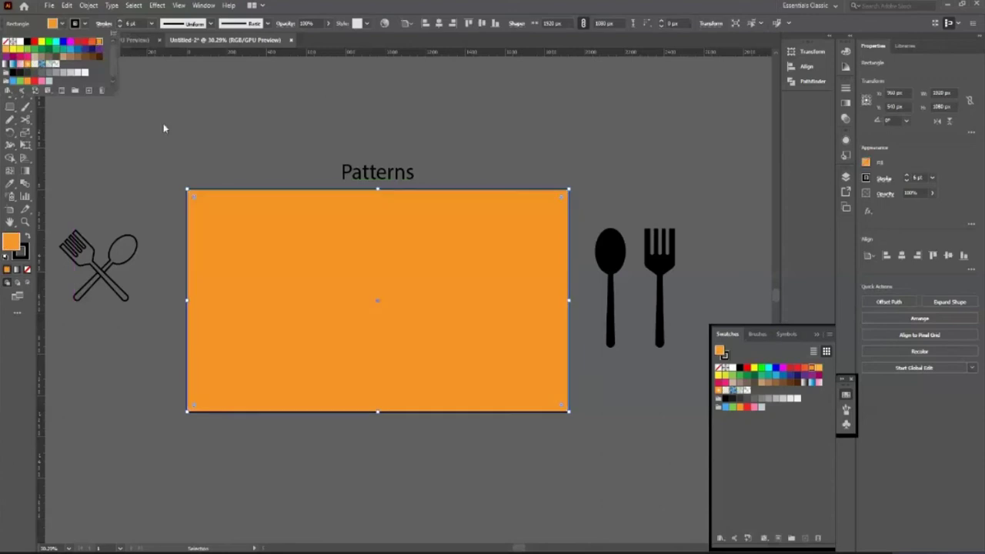
pyautogui.click(61, 24)
pyautogui.click(29, 44)
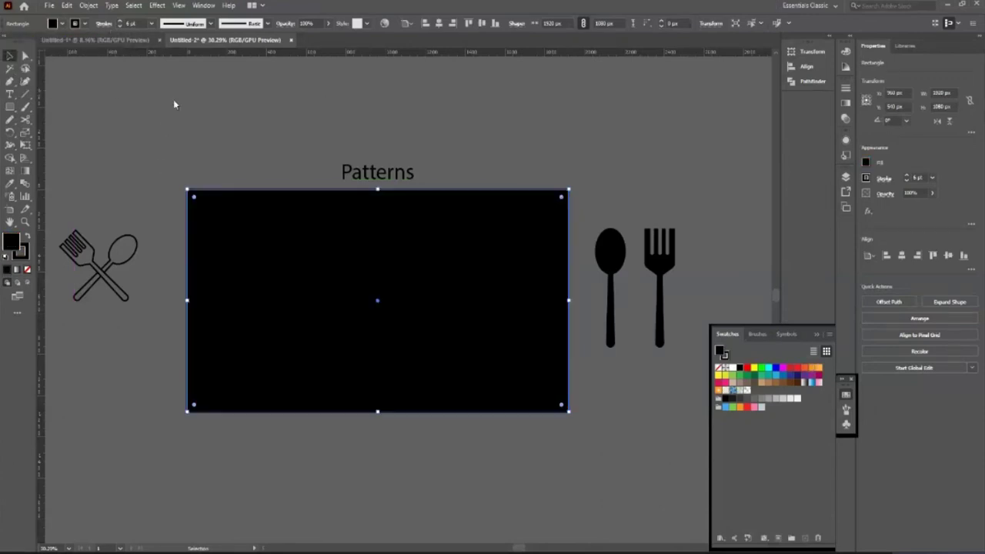
pyautogui.click(84, 24)
pyautogui.click(7, 42)
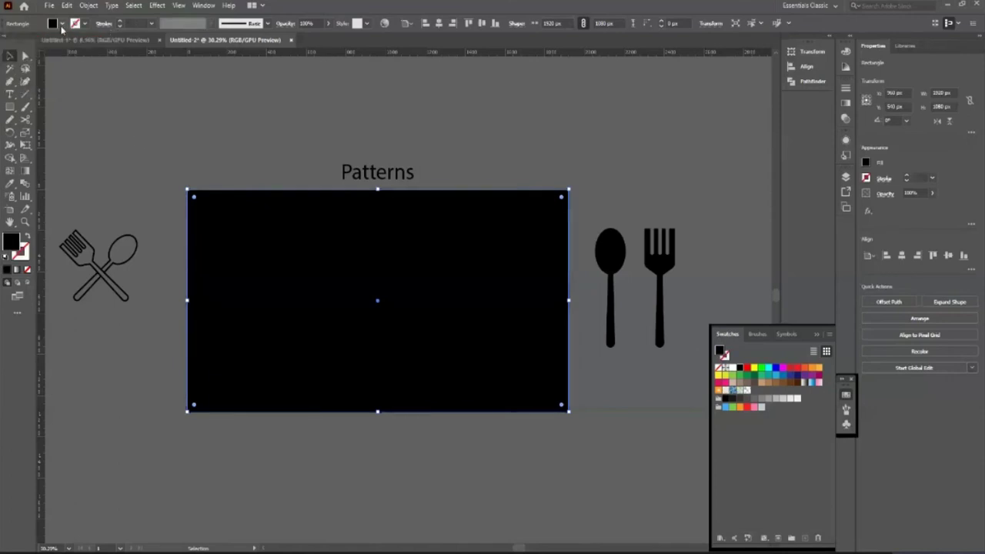
pyautogui.click(62, 24)
pyautogui.click(56, 65)
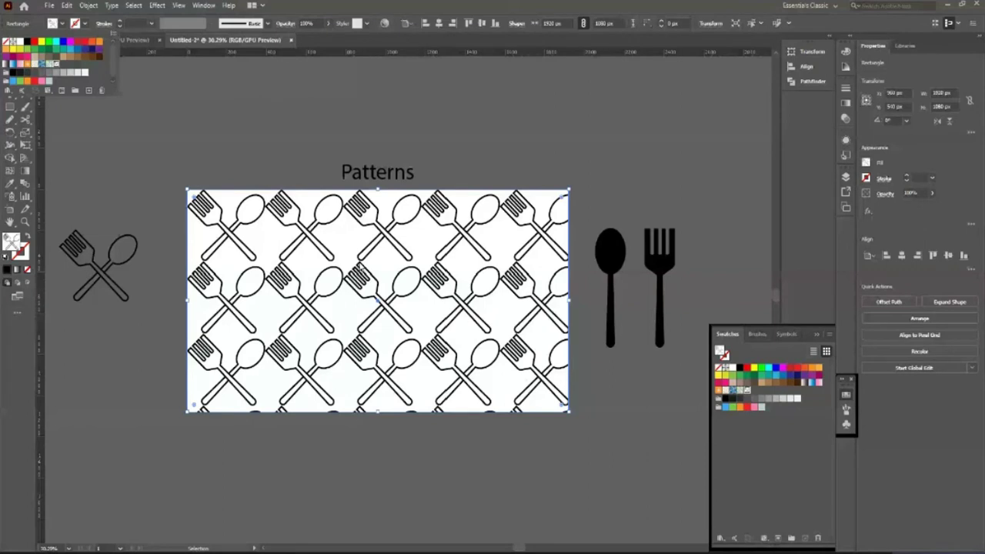
# - Raise the Patterns heading slightly with a small drag and a Shift+Up nudge
pyautogui.click(371, 415)
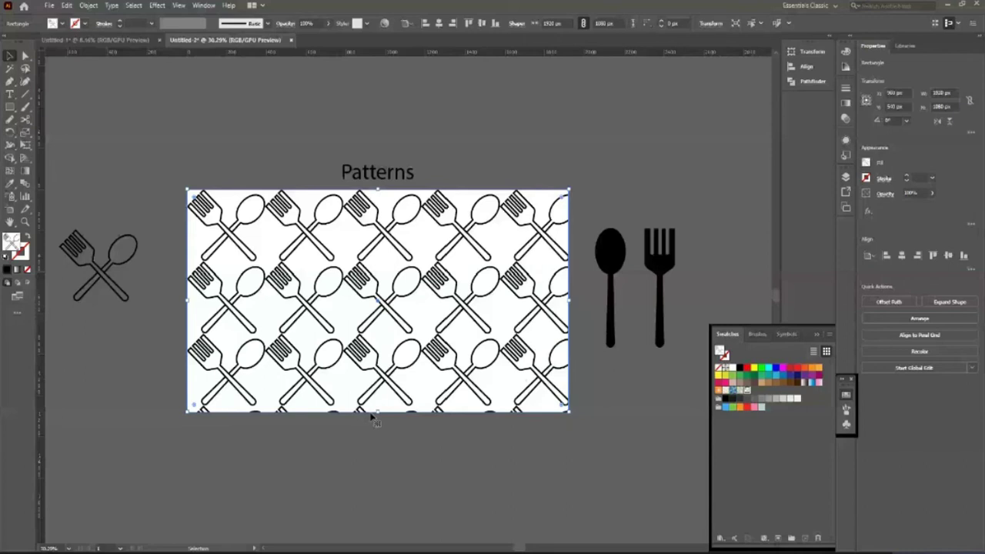
pyautogui.click(371, 415)
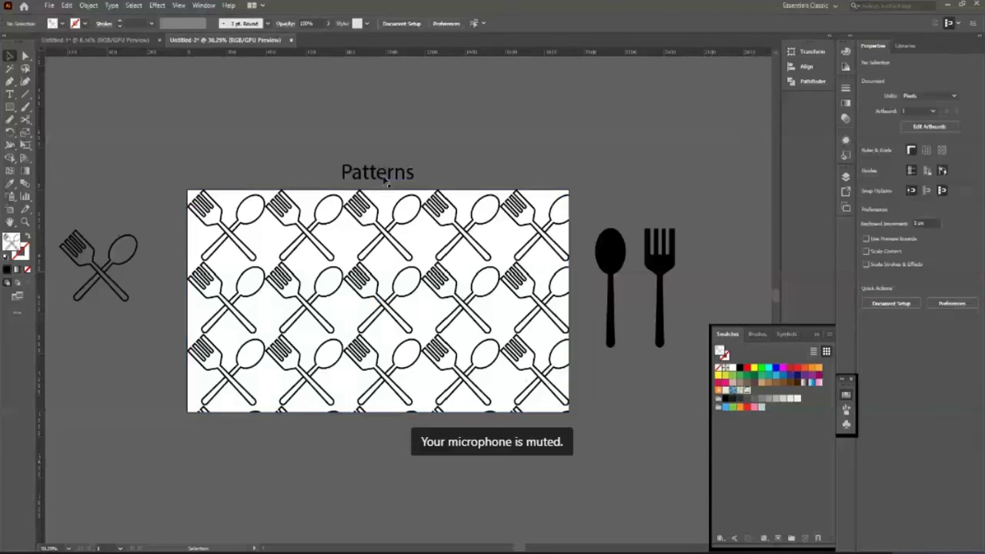
pyautogui.moveTo(369, 184); pyautogui.dragTo(368, 178)
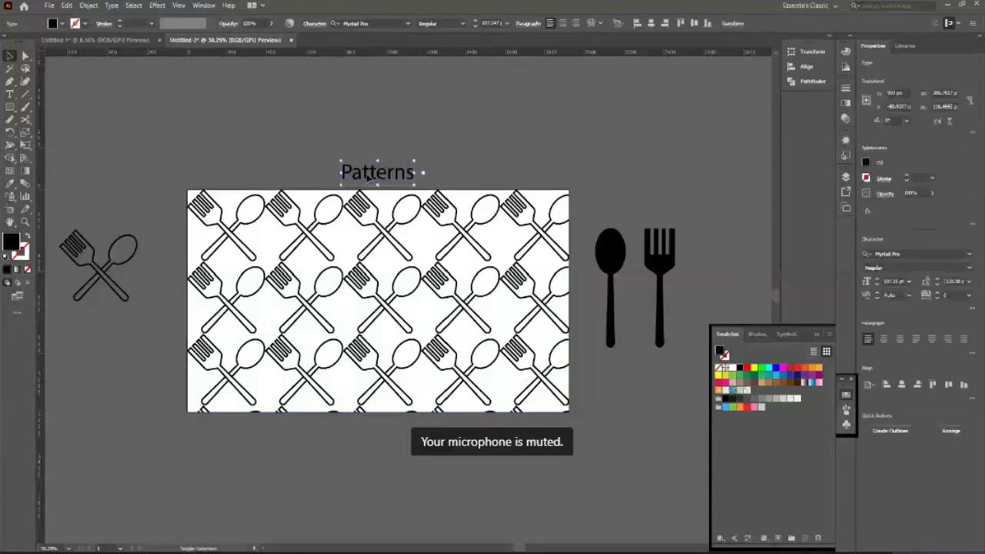
pyautogui.hotkey('shift', 'Up')
pyautogui.hotkey('shift', 'Up')
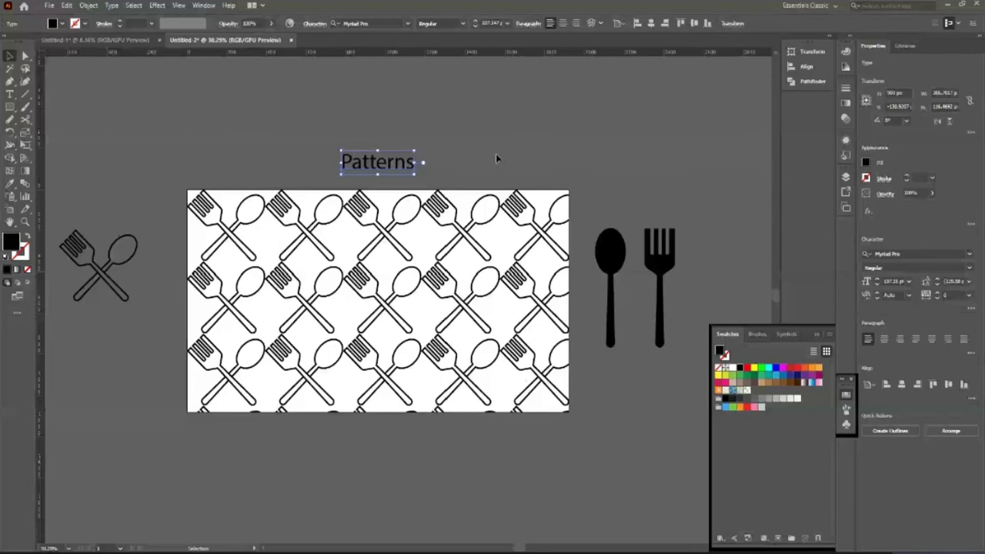
pyautogui.click(499, 216)
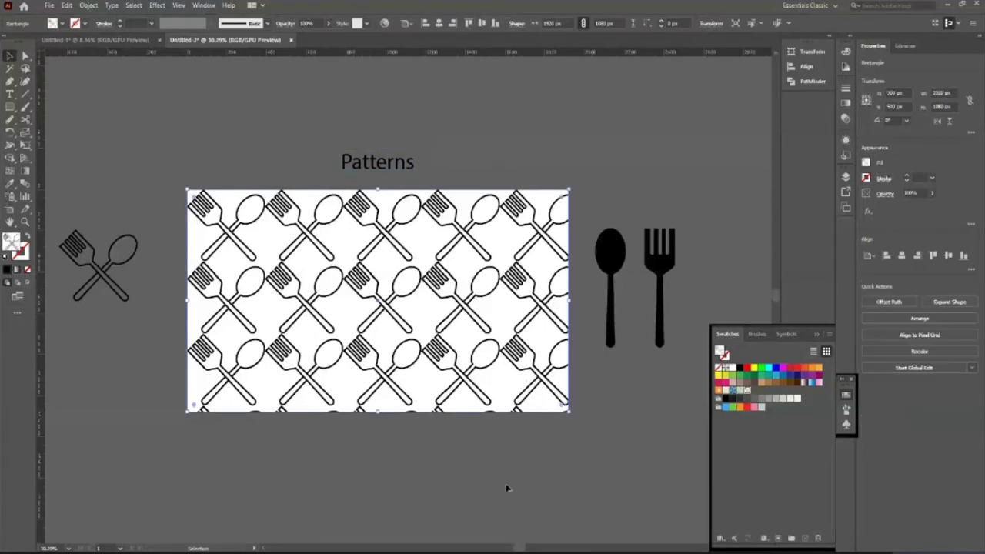
pyautogui.moveTo(328, 23); pyautogui.dragTo(321, 31)
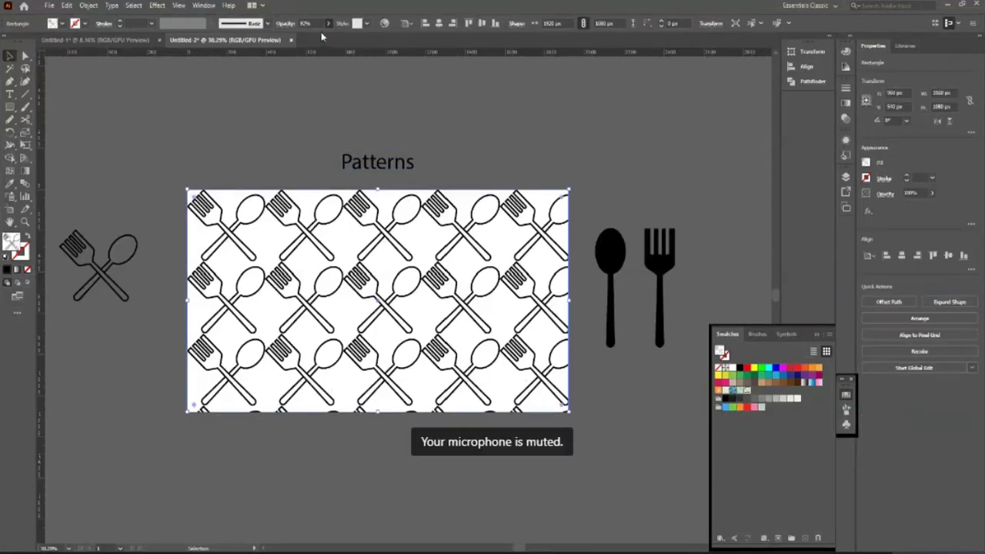
pyautogui.moveTo(321, 32); pyautogui.dragTo(311, 33)
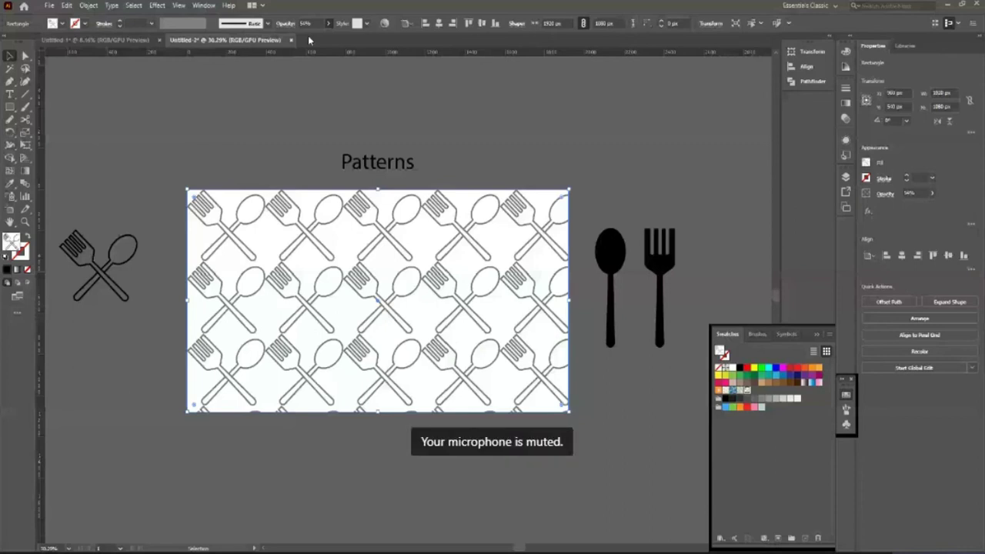
pyautogui.press('3')
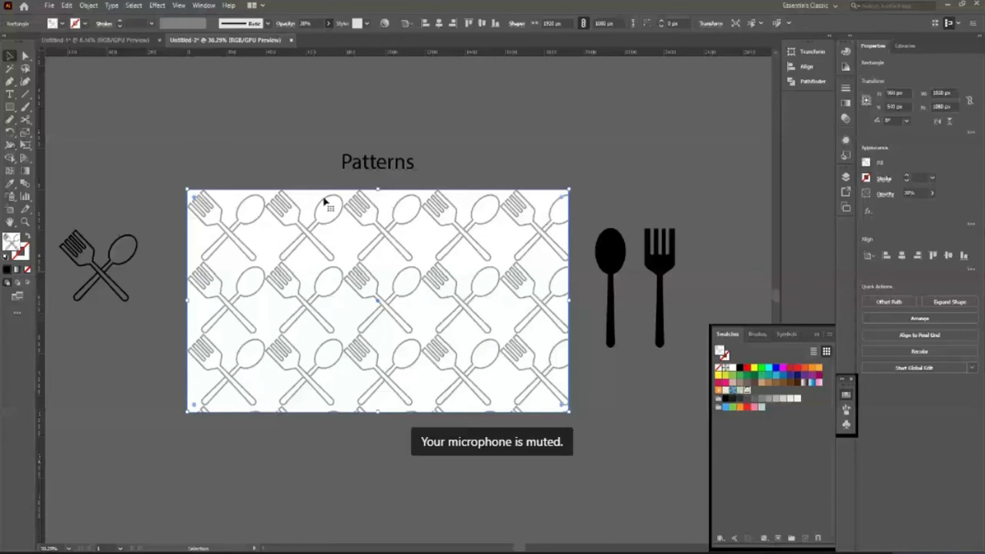
pyautogui.press('1')
pyautogui.press('5')
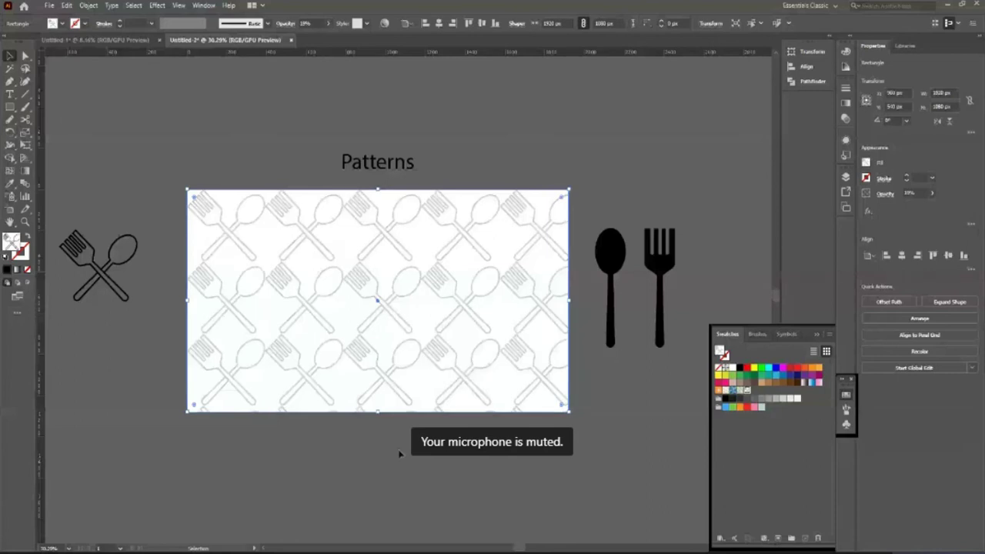
pyautogui.scroll(-1, 400, 454)
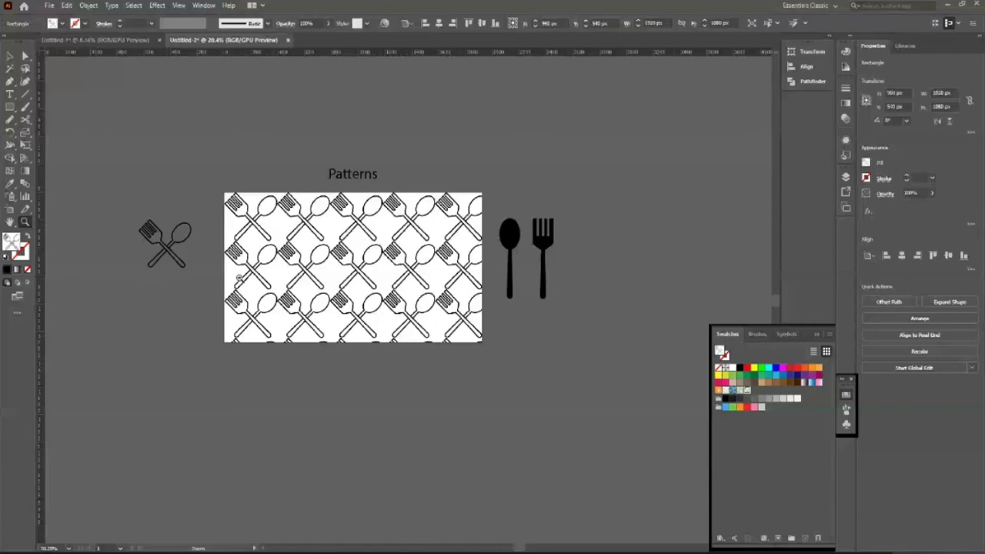
pyautogui.moveTo(239, 278); pyautogui.dragTo(605, 208)
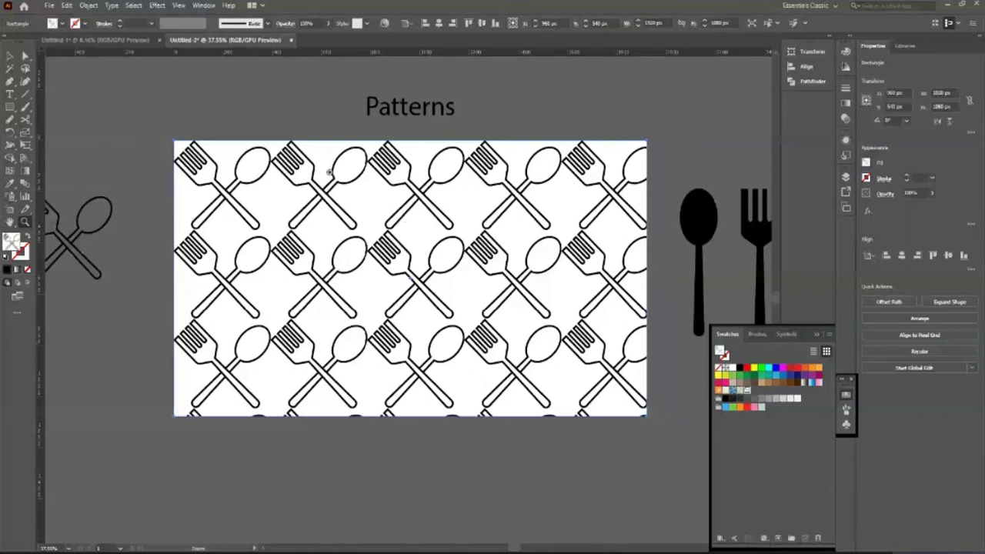
# - Lower the pattern rectangle's opacity so it fades to faint grey, after trying and undoing a blue pattern fill
pyautogui.click(10, 56)
pyautogui.click(205, 172)
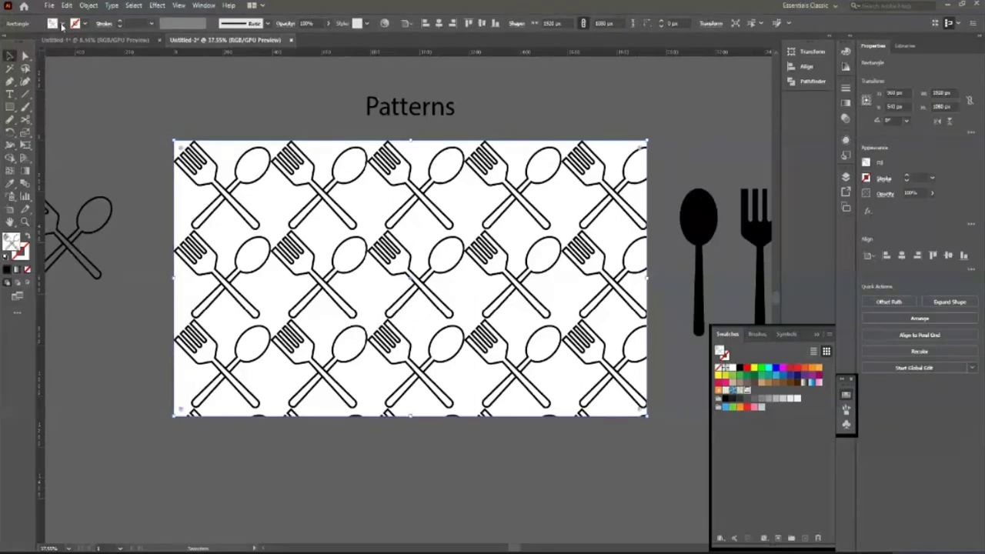
pyautogui.click(62, 24)
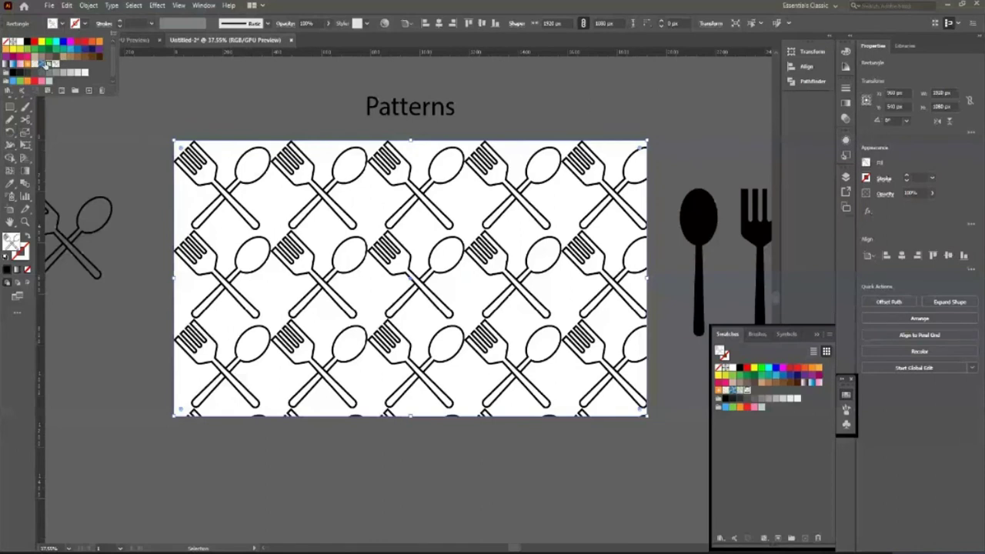
pyautogui.click(56, 64)
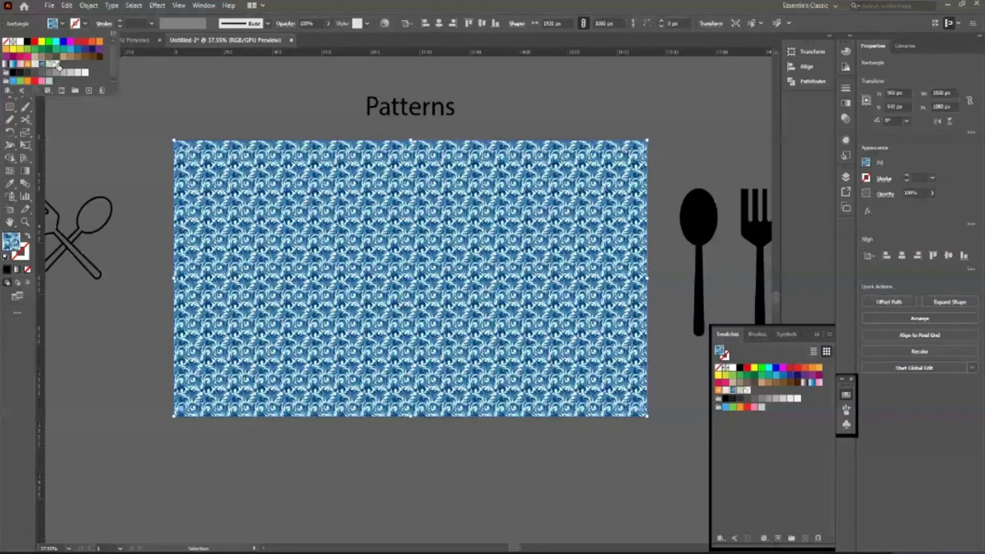
pyautogui.hotkey('ctrl', 'z')
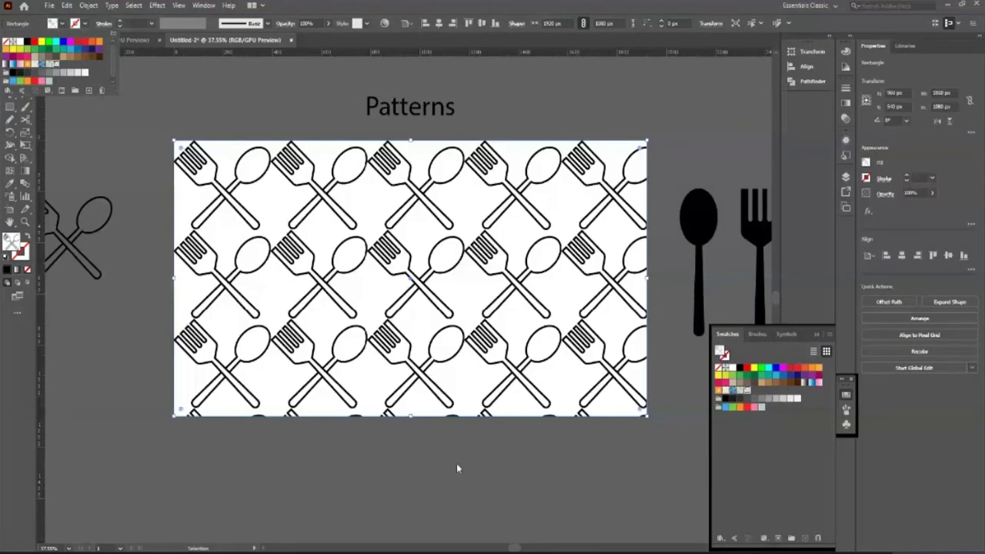
pyautogui.press('Escape')
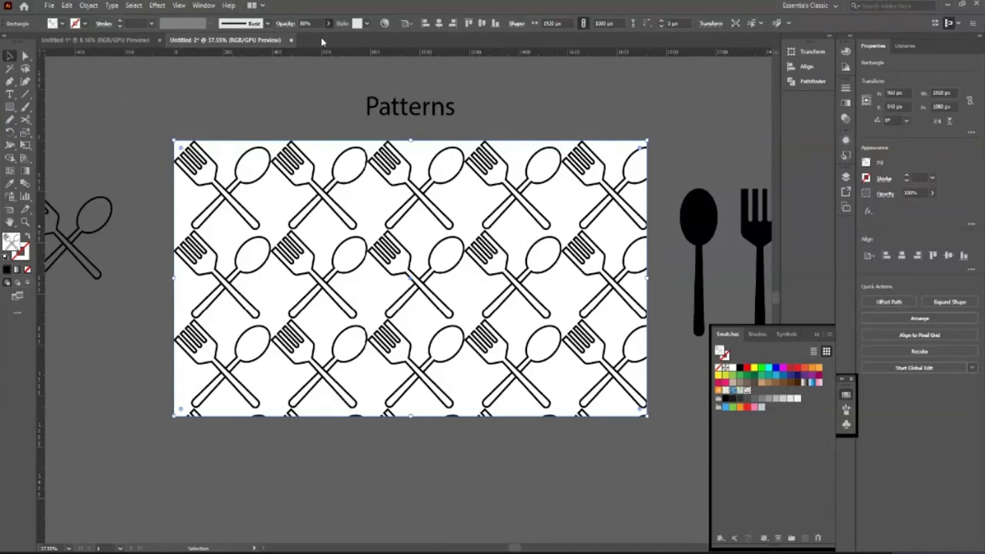
pyautogui.press('8')
pyautogui.press('8')
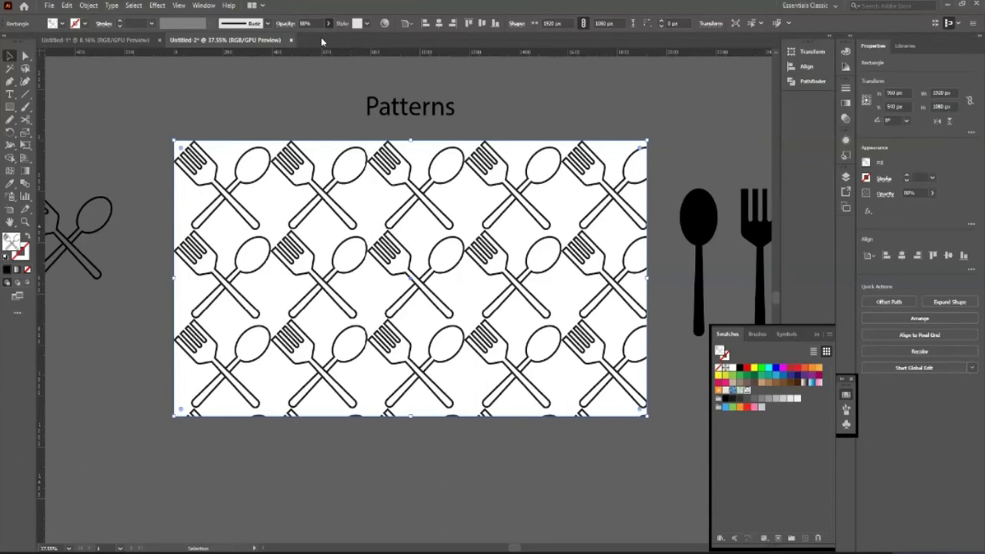
pyautogui.click(454, 112)
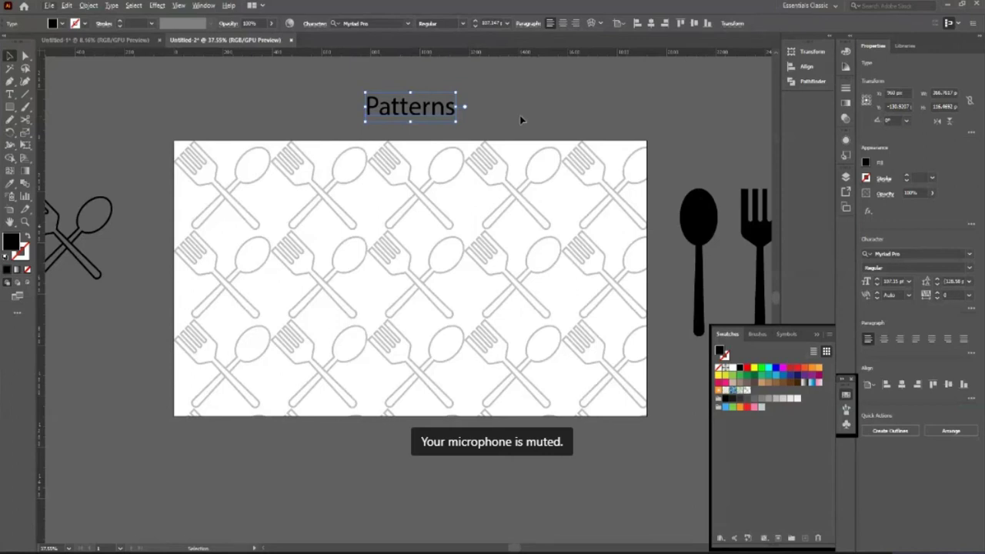
pyautogui.click(157, 350)
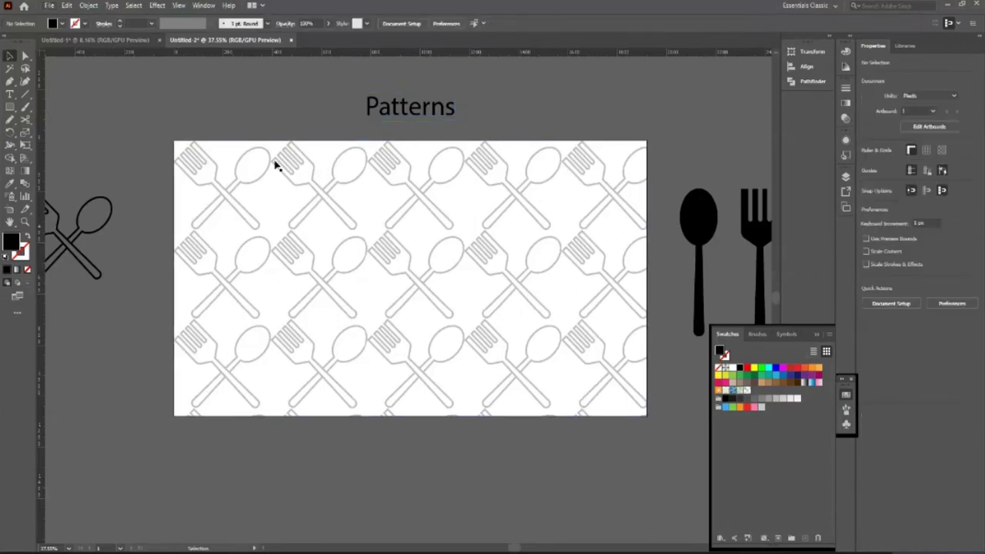
pyautogui.click(390, 120)
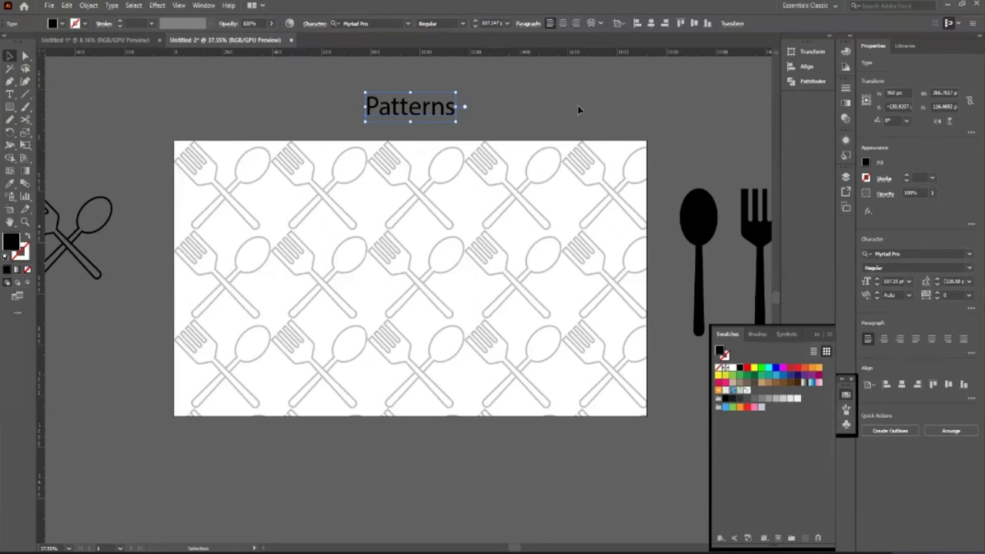
pyautogui.click(539, 117)
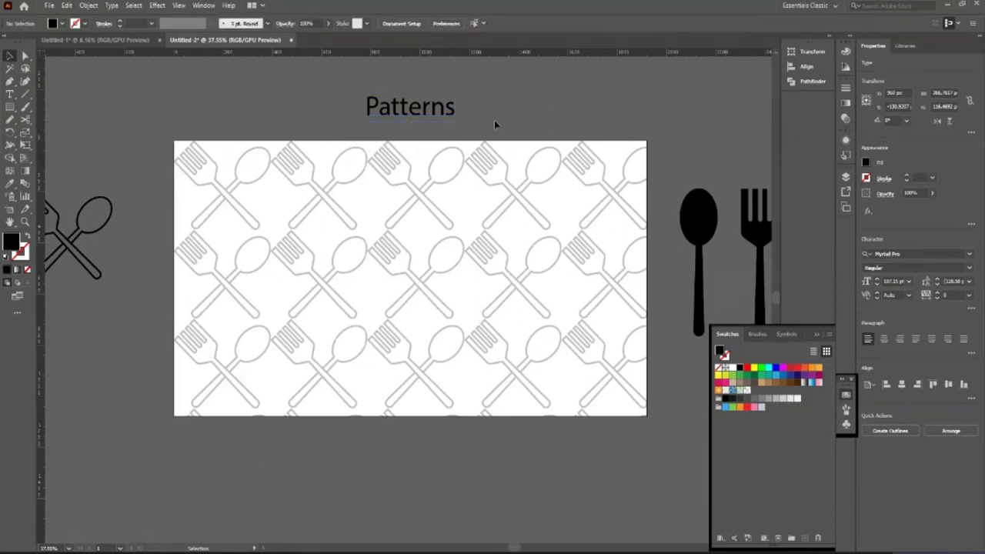
pyautogui.click(452, 105)
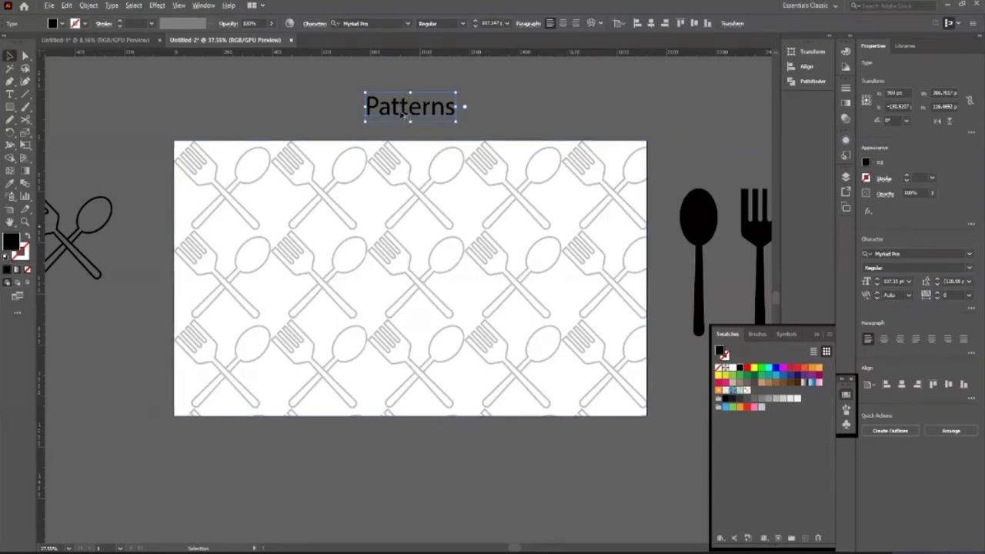
# - Alt-drag an enlarged copy of Patterns over the pattern, set it to News701 BT Bold, and fill it red
pyautogui.moveTo(407, 113)
pyautogui.mouseDown()
pyautogui.moveTo(408, 279)
pyautogui.moveTo(535, 343)
pyautogui.mouseUp()
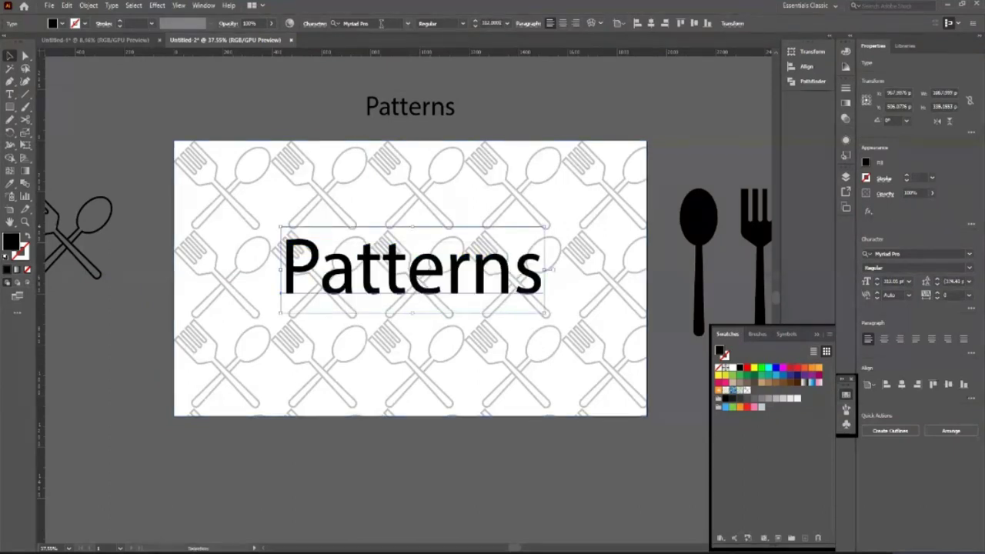
pyautogui.press('Down')
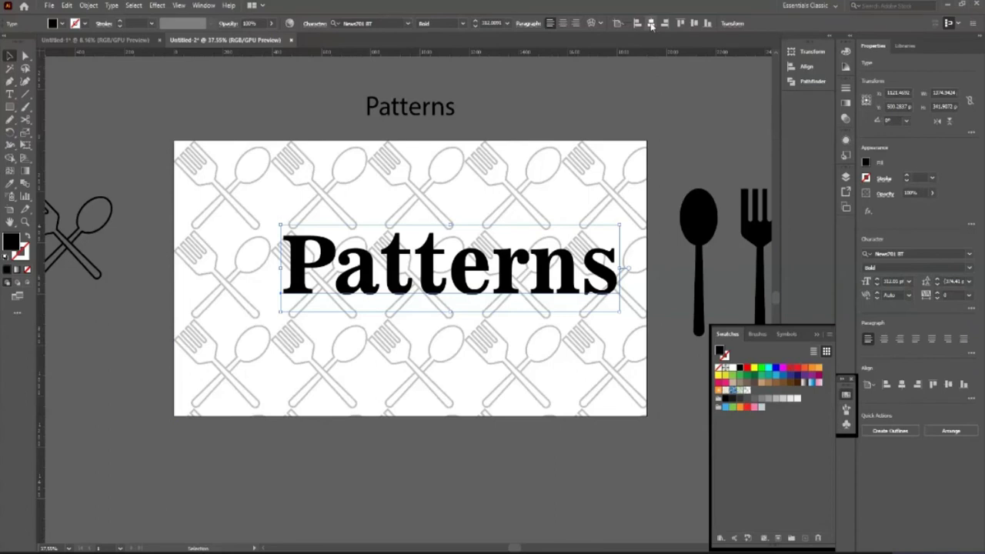
pyautogui.press('Down')
pyautogui.press('Down')
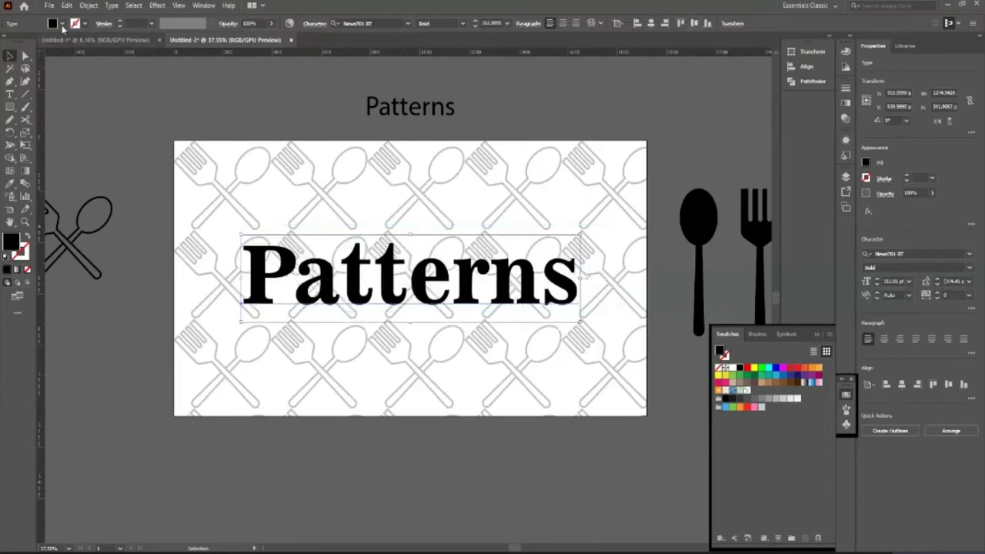
pyautogui.click(60, 23)
pyautogui.click(98, 42)
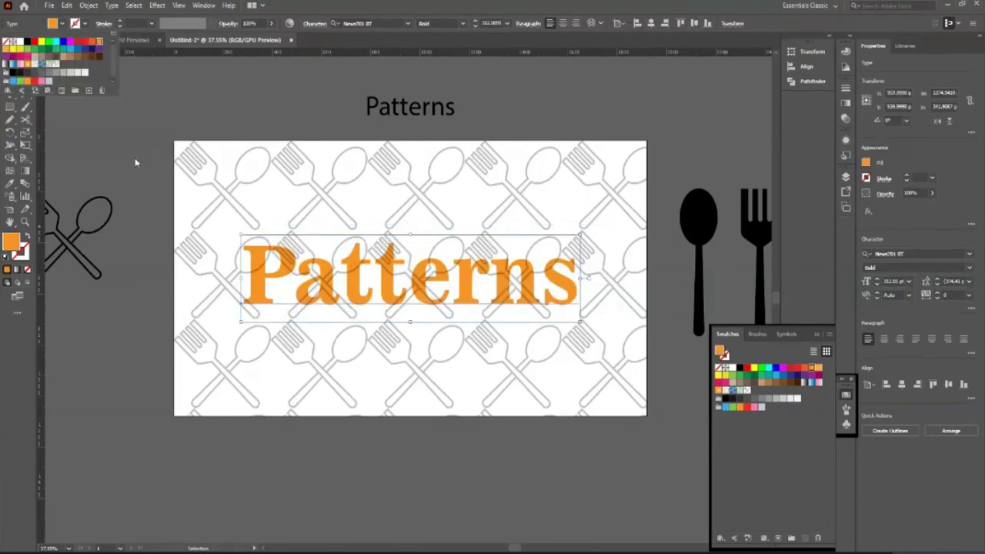
pyautogui.click(78, 41)
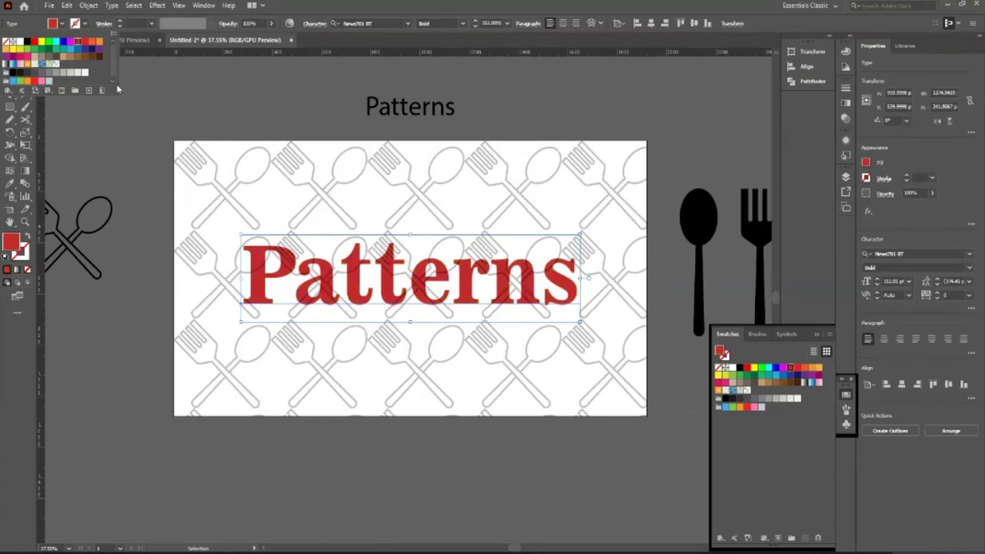
pyautogui.click(275, 283)
# - Zoom in closely on the red Patterns lettering to inspect it
pyautogui.press('z')
pyautogui.moveTo(418, 341); pyautogui.dragTo(484, 421)
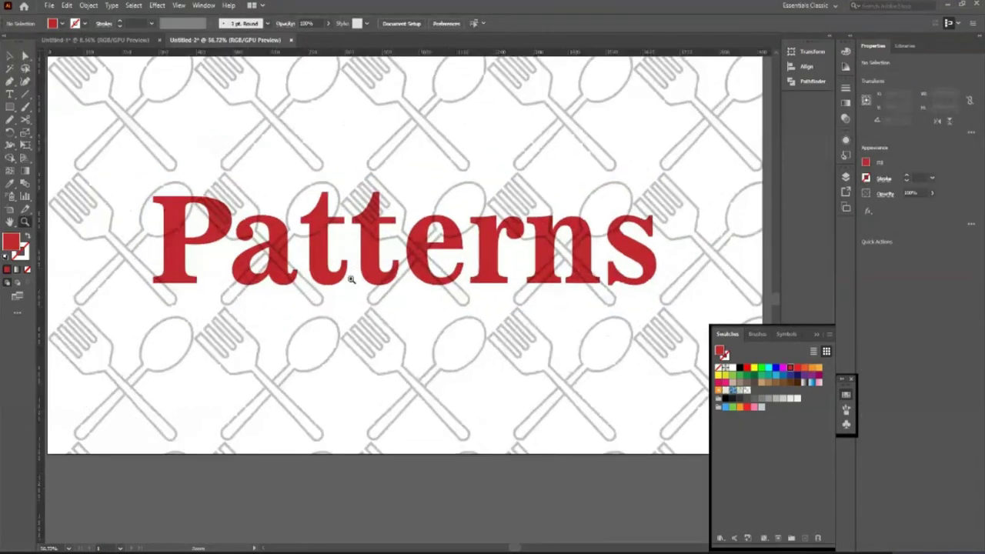
pyautogui.moveTo(296, 249); pyautogui.dragTo(363, 291)
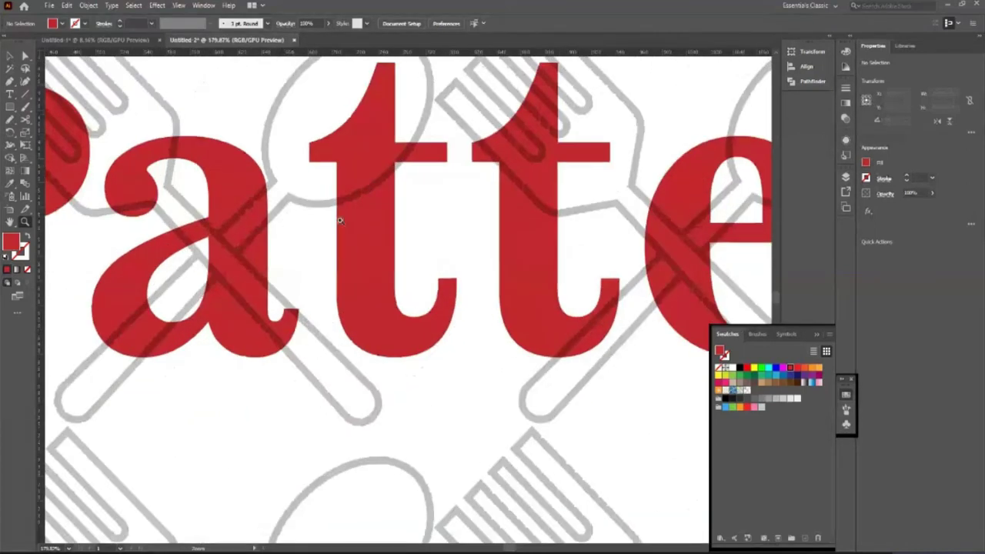
pyautogui.scroll(-5, 341, 221)
pyautogui.scroll(1, 388, 262)
# - Set the red Patterns text's opacity to 85%, then deselect it, leaving its fill unchanged
pyautogui.press('v')
pyautogui.click(254, 265)
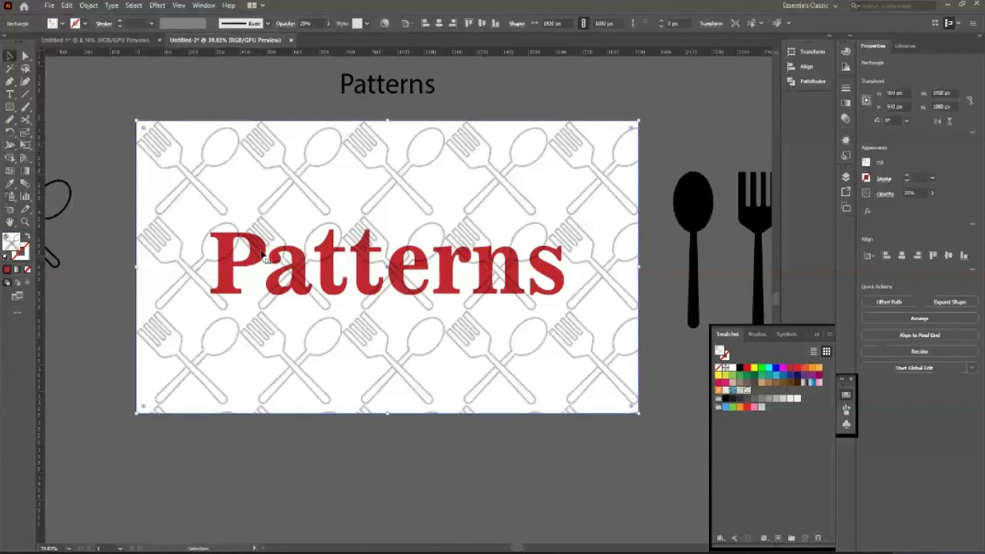
pyautogui.click(405, 474)
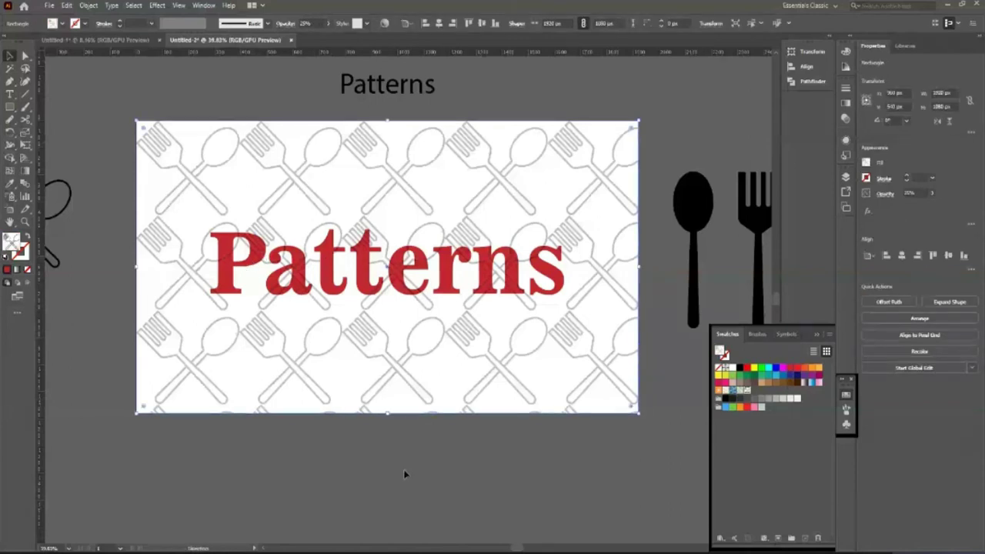
pyautogui.click(396, 282)
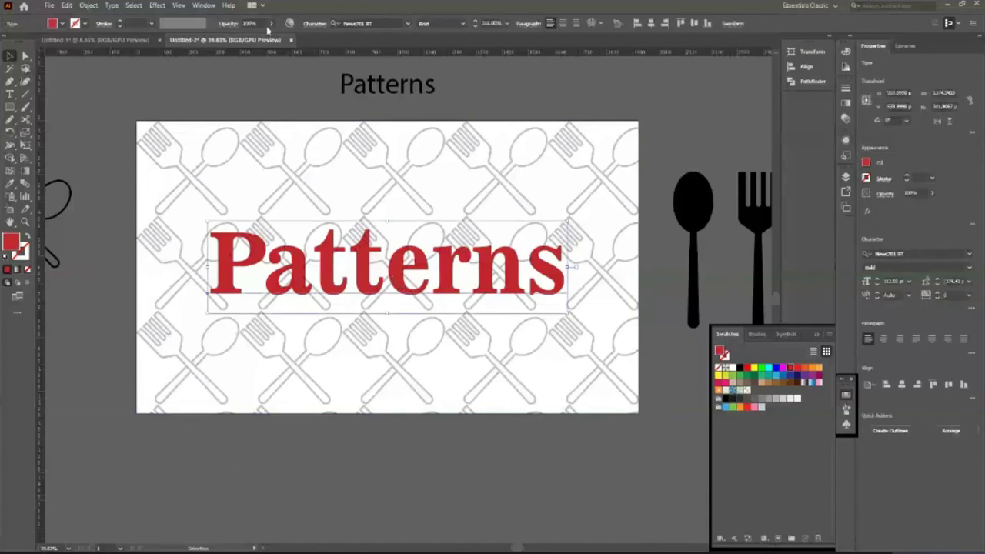
pyautogui.moveTo(271, 24); pyautogui.dragTo(260, 39)
pyautogui.press('Return')
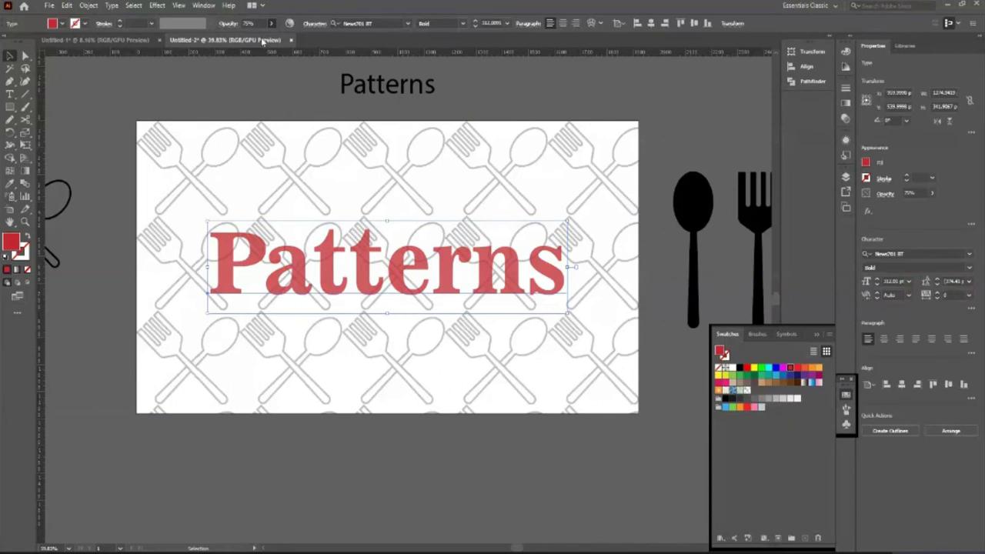
pyautogui.write('85')
pyautogui.press('Return')
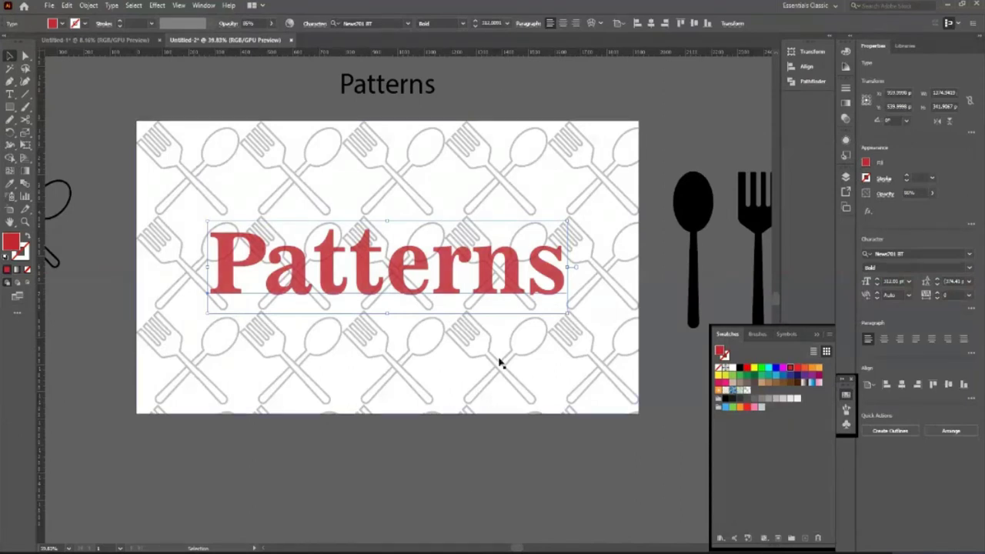
pyautogui.click(504, 447)
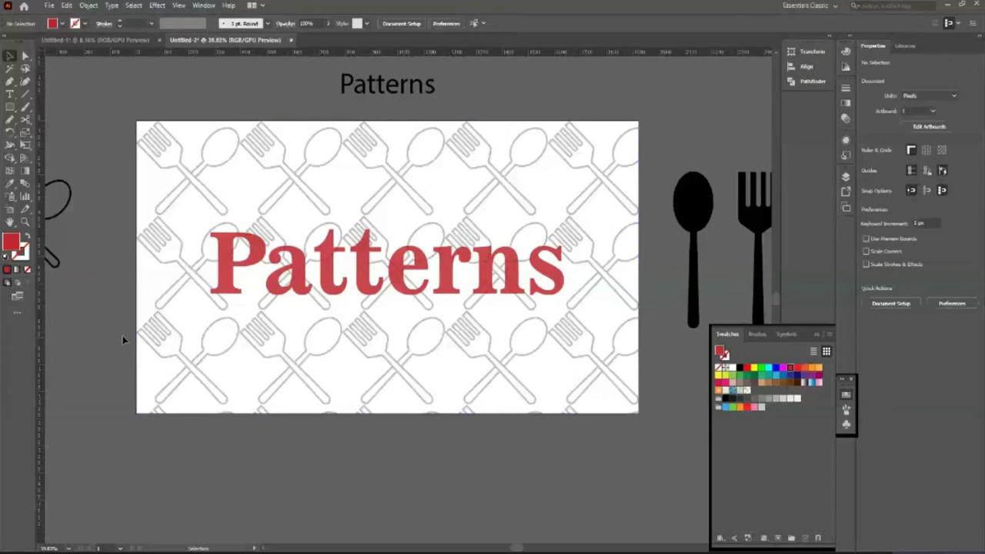
pyautogui.click(62, 23)
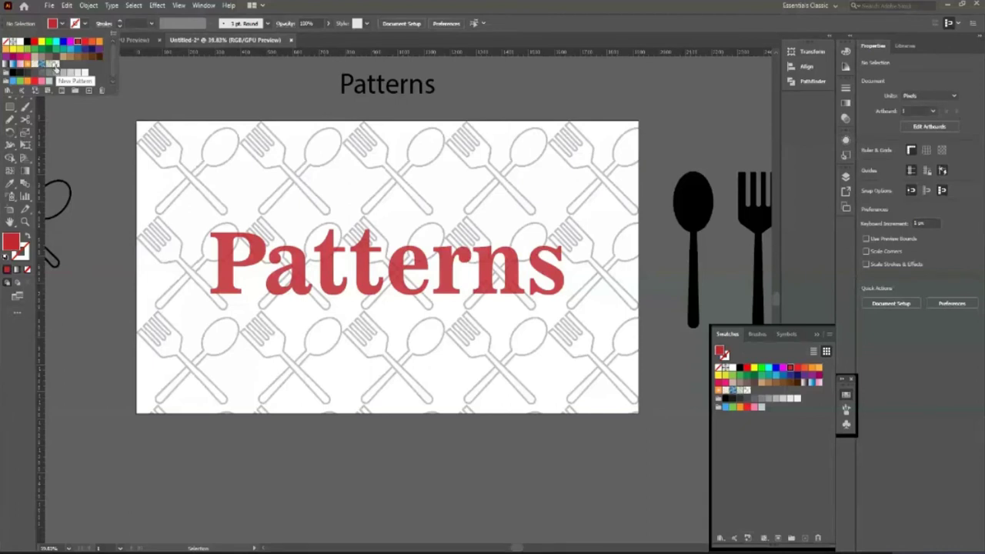
pyautogui.click(102, 104)
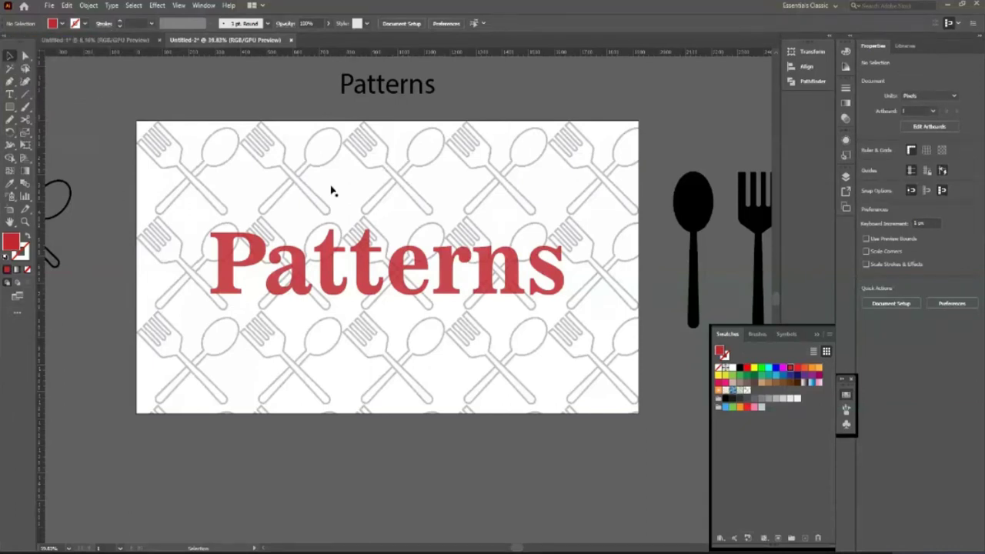
# - Select the crossed fork-and-spoon group, zooming in on it and back out to the whole layout
pyautogui.click(308, 240)
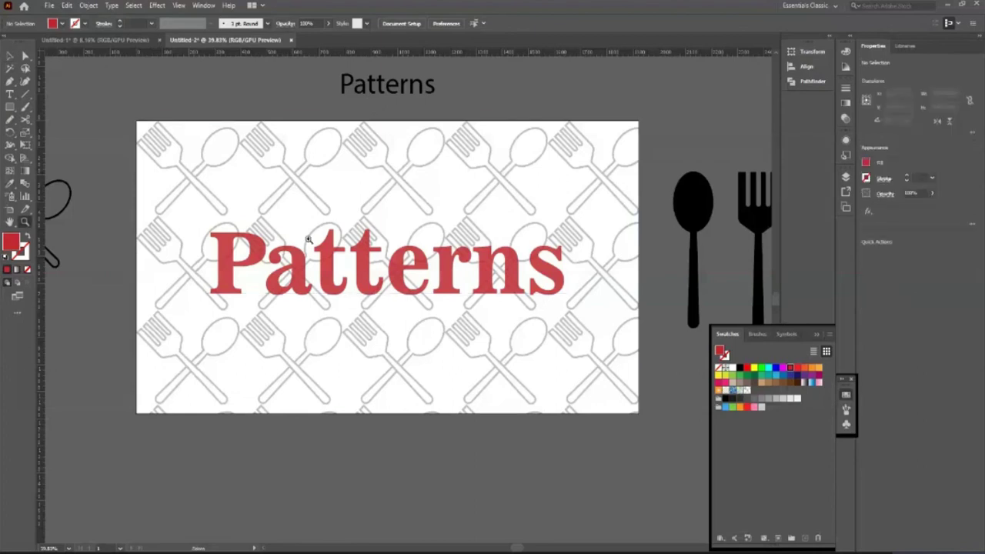
pyautogui.click(110, 231)
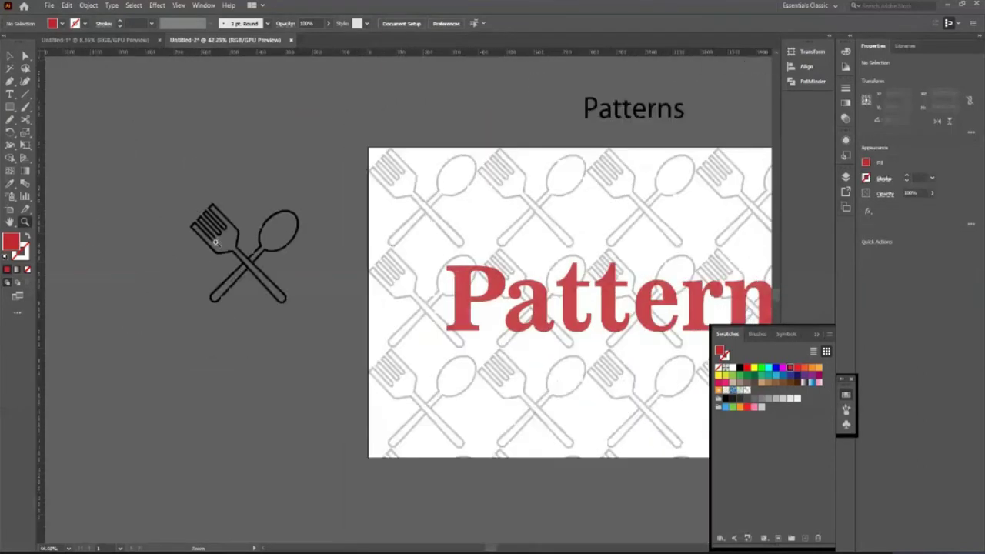
pyautogui.click(216, 242)
pyautogui.press('v')
pyautogui.click(305, 315)
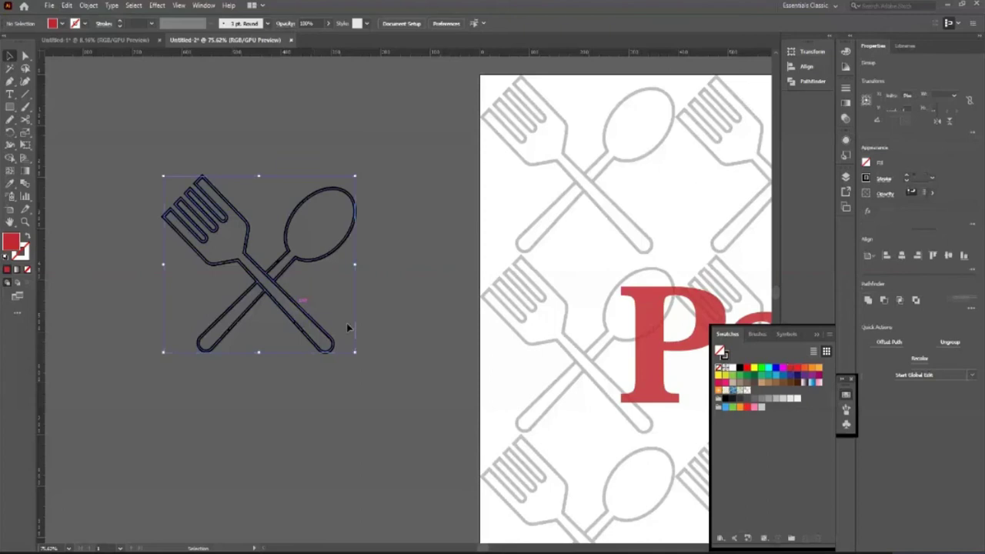
pyautogui.press('z')
pyautogui.moveTo(436, 284)
pyautogui.mouseDown()
pyautogui.moveTo(336, 320)
pyautogui.moveTo(242, 301)
pyautogui.mouseUp()
pyautogui.keyDown('alt'); pyautogui.click(561, 323); pyautogui.keyUp('alt')
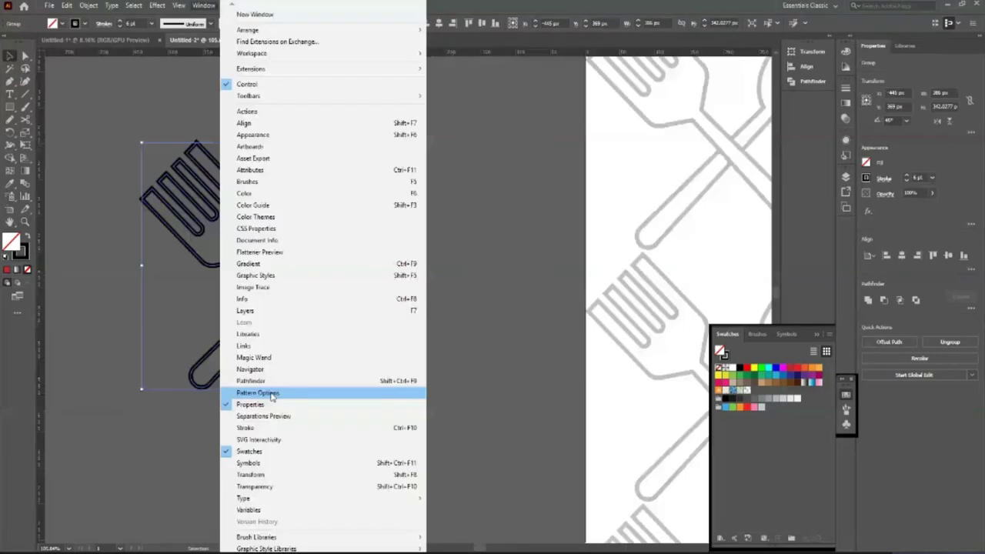
# - Make a pattern from the group named ForkSpoon and close Pattern Options
pyautogui.click(258, 393)
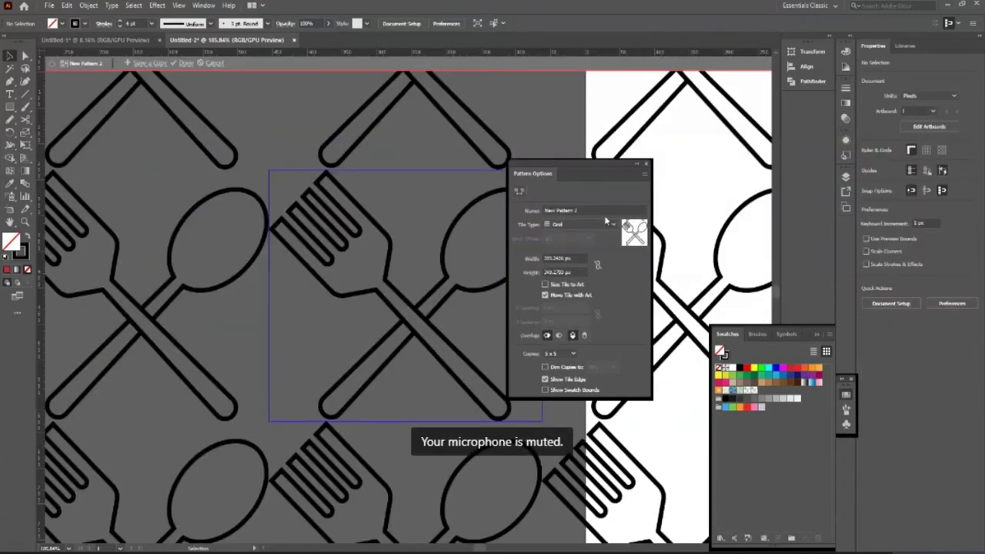
pyautogui.click(544, 211)
pyautogui.write('ForkSpoon')
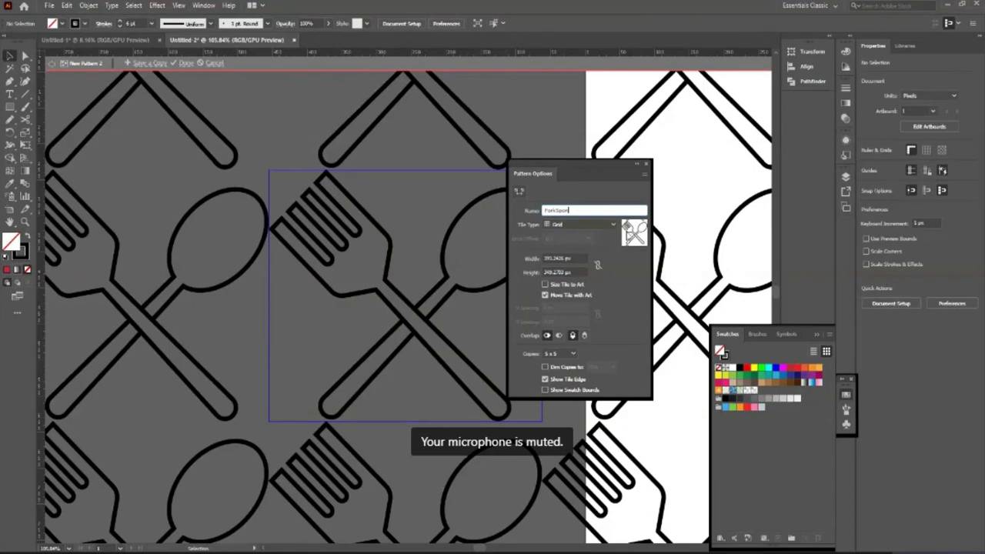
pyautogui.click(647, 164)
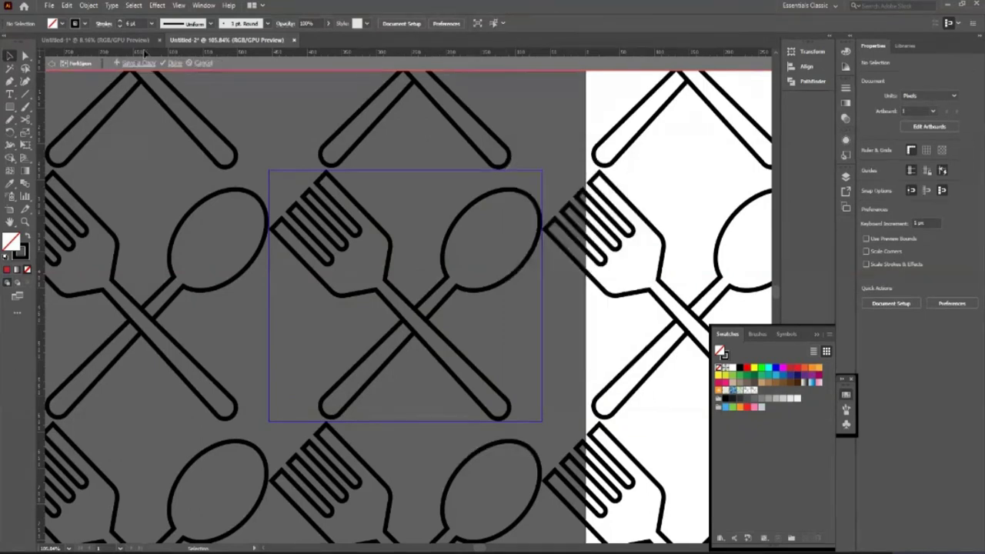
# - Exit pattern editing and give the fork-and-spoon group an orange outline
pyautogui.click(174, 63)
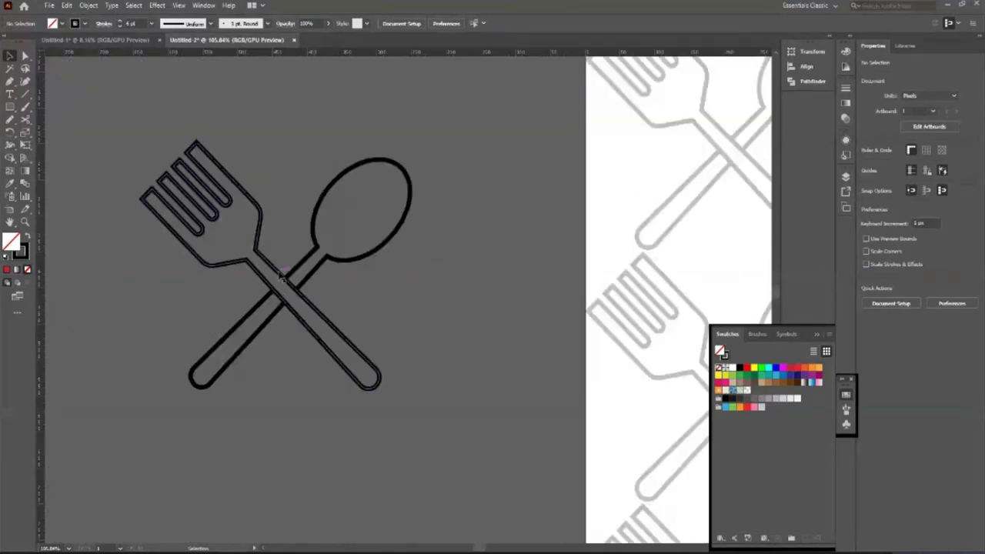
pyautogui.click(283, 275)
pyautogui.click(83, 23)
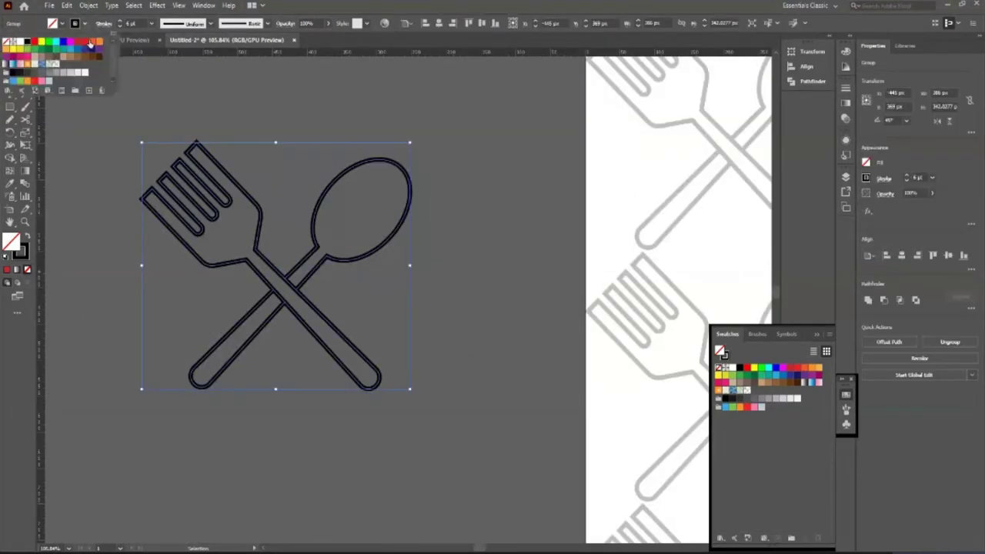
pyautogui.click(91, 44)
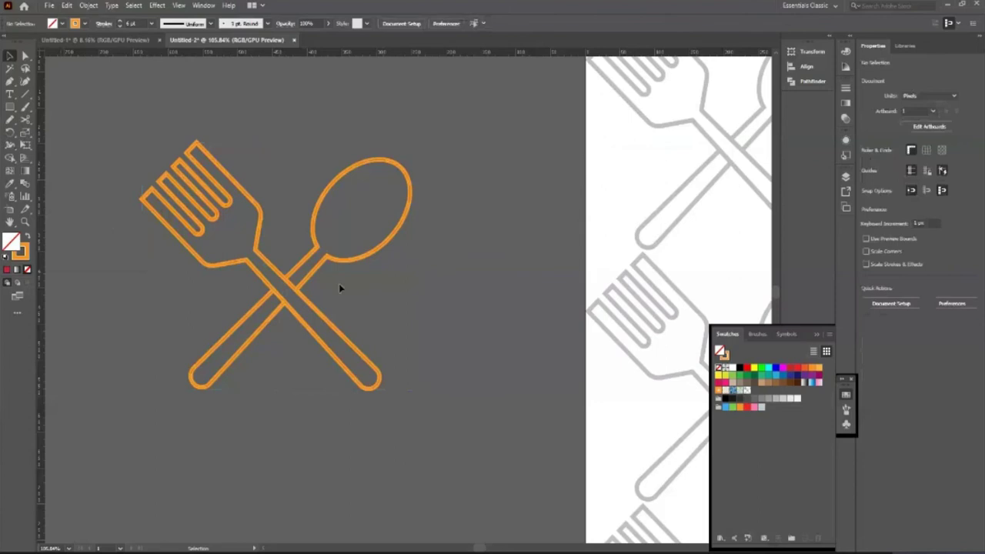
# - Draw a small circle beside the spoon handle and Alt-duplicate it to the left
pyautogui.press('l')
pyautogui.moveTo(354, 287); pyautogui.dragTo(374, 307)
pyautogui.click(10, 56)
pyautogui.click(433, 370)
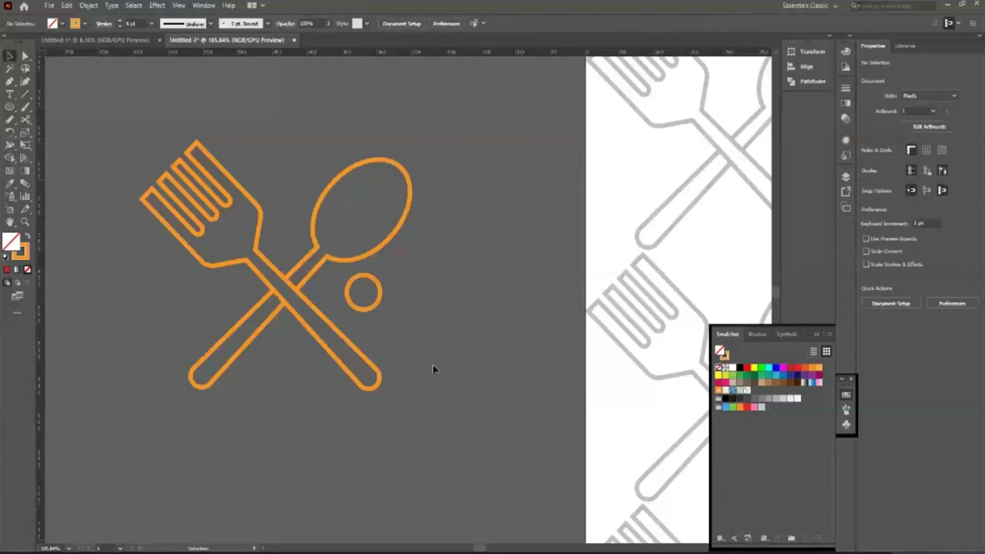
pyautogui.click(368, 311)
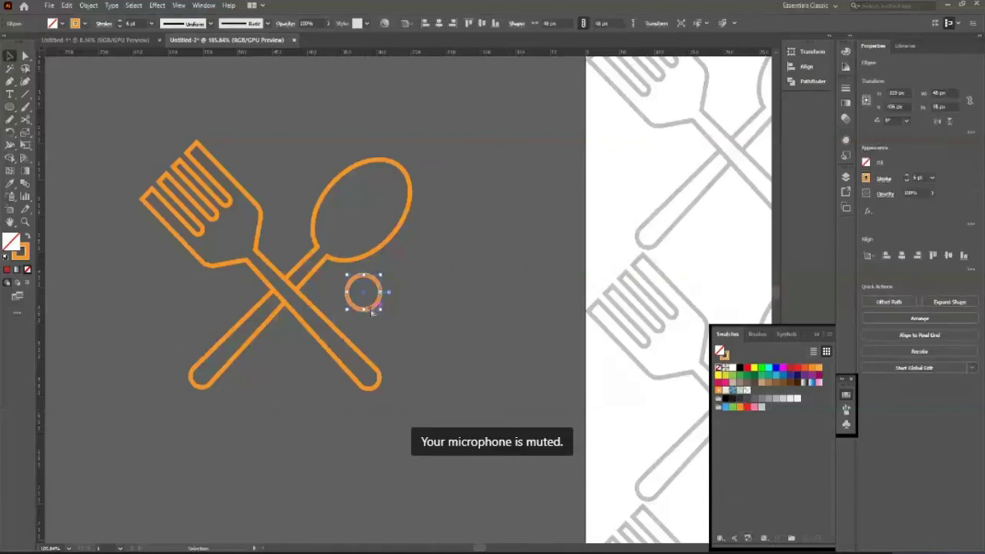
pyautogui.hotkey('alt', 'shift', 'Left')
pyautogui.hotkey('shift', 'Left')
pyautogui.hotkey('shift', 'Left')
pyautogui.hotkey('shift', 'Left')
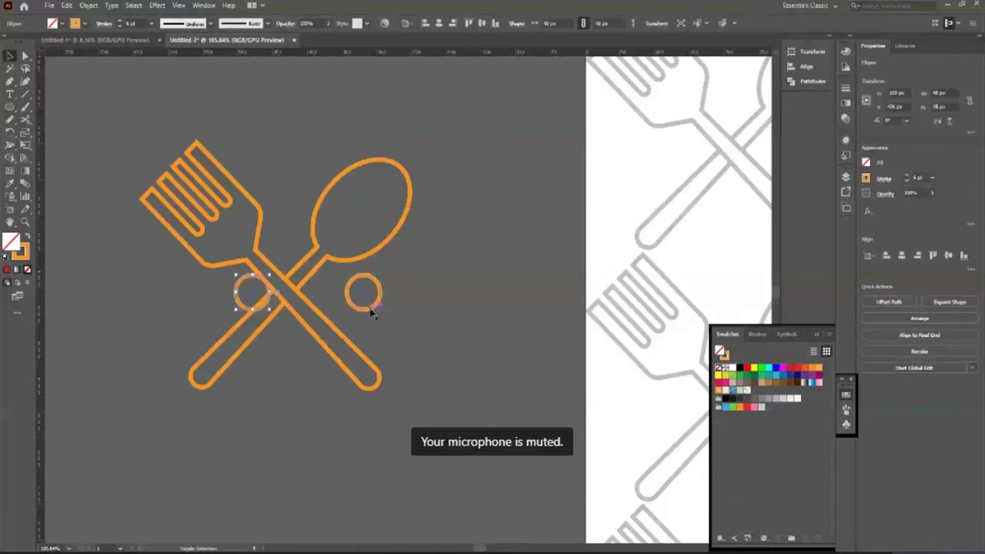
pyautogui.hotkey('shift', 'Left')
pyautogui.hotkey('shift', 'Left')
pyautogui.hotkey('shift', 'Left')
pyautogui.press('Left')
pyautogui.press('Left')
pyautogui.press('Left')
pyautogui.press('Left')
pyautogui.press('Left')
pyautogui.press('Left')
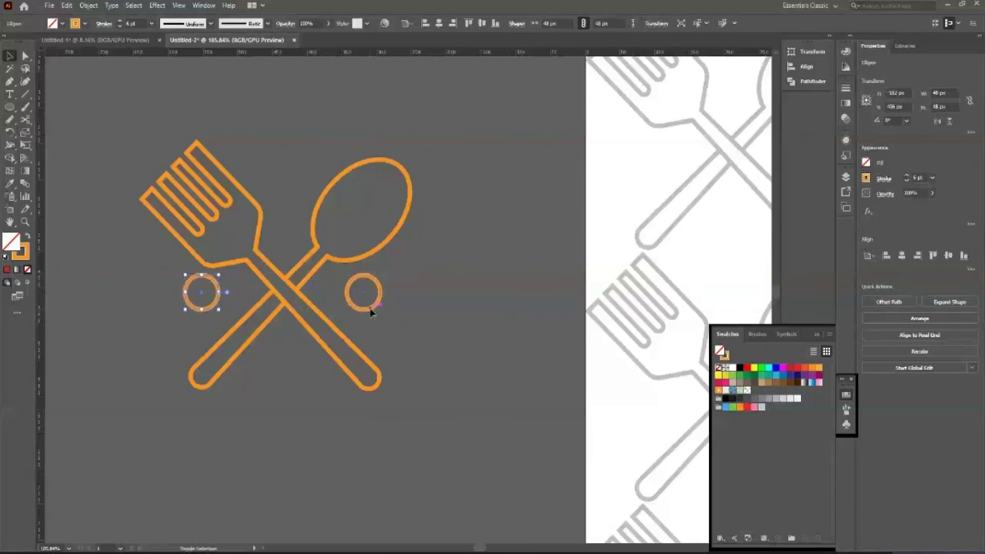
# - Give both small circles a black outline
pyautogui.scroll(5, 371, 310)
pyautogui.scroll(-2, 377, 309)
pyautogui.keyDown('shift'); pyautogui.click(364, 368); pyautogui.keyUp('shift')
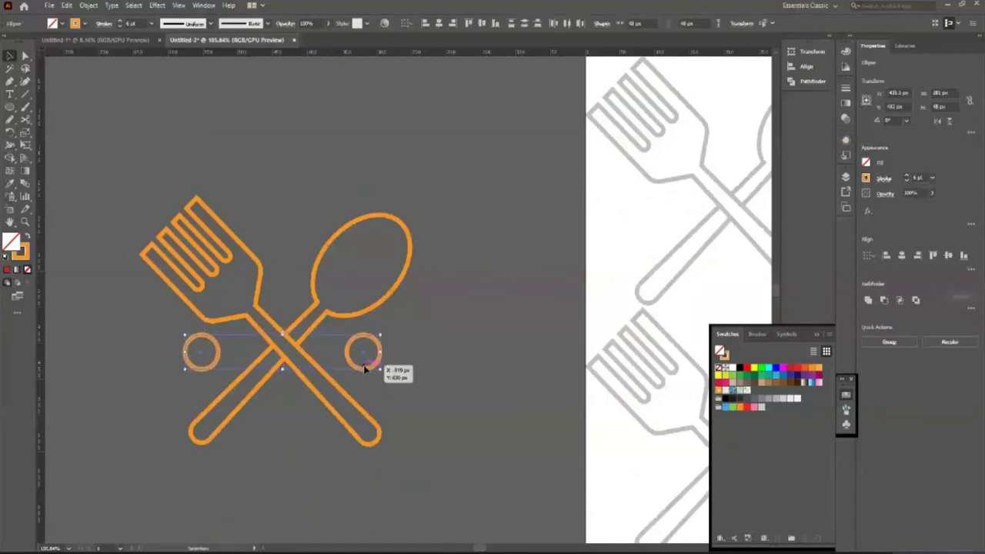
pyautogui.click(52, 23)
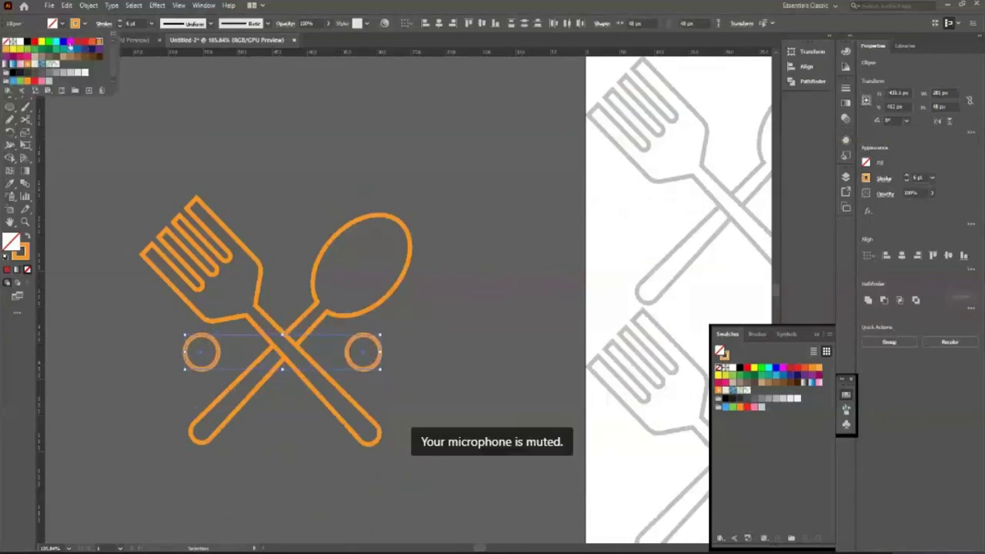
pyautogui.click(21, 41)
# - Deselect the circles and zoom out to see the whole layout
pyautogui.click(322, 153)
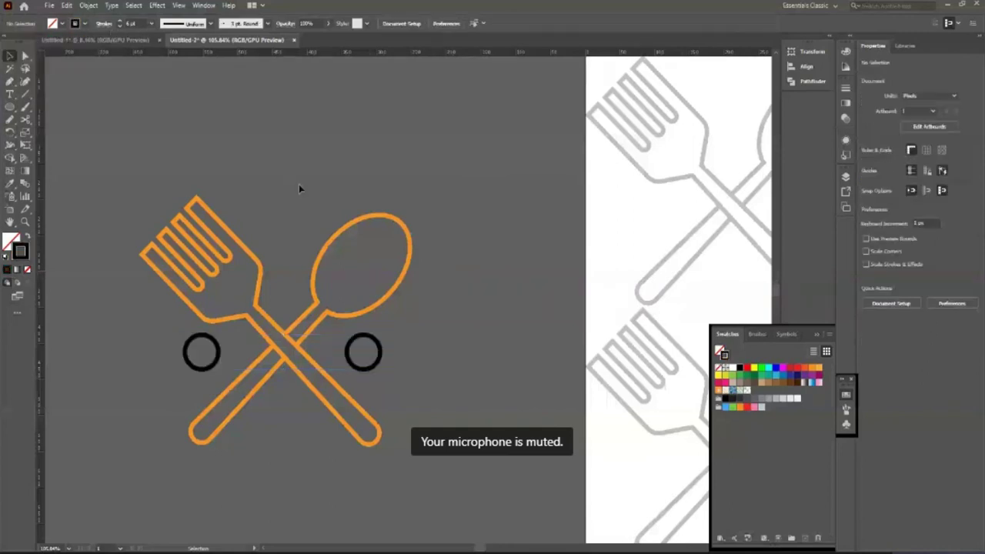
pyautogui.press('z')
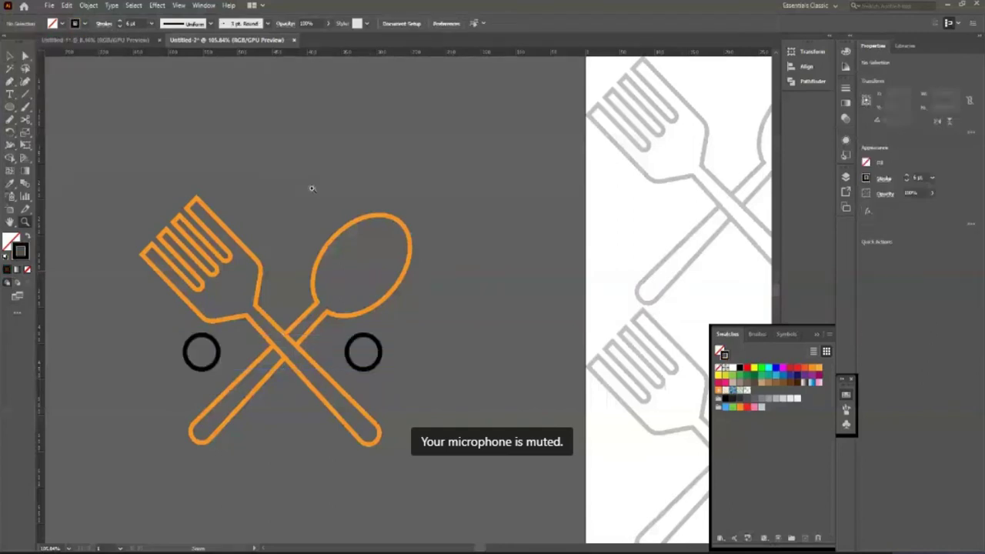
pyautogui.keyDown('alt'); pyautogui.click(312, 188); pyautogui.keyUp('alt')
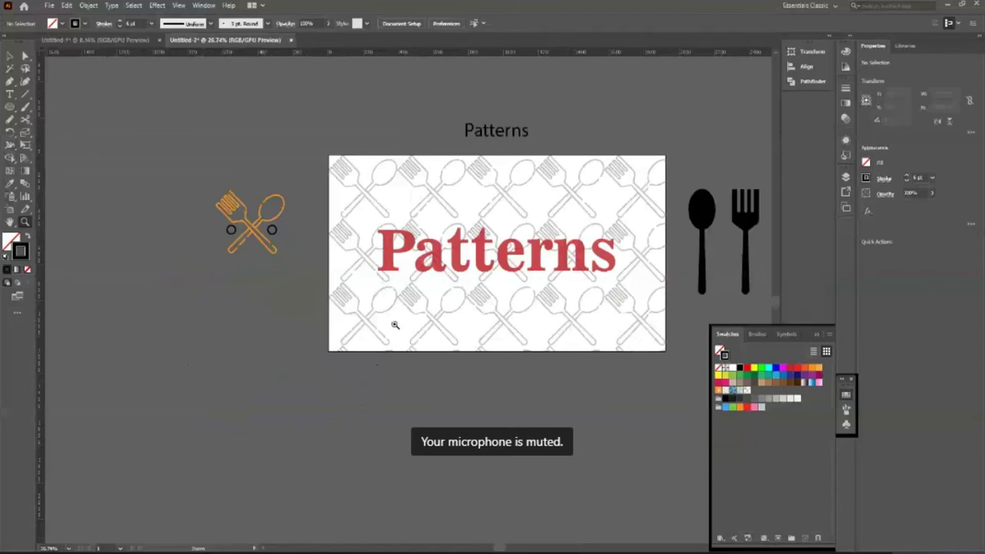
pyautogui.keyDown('alt'); pyautogui.click(395, 325); pyautogui.keyUp('alt')
pyautogui.hotkey('ctrl', '=')
pyautogui.press('v')
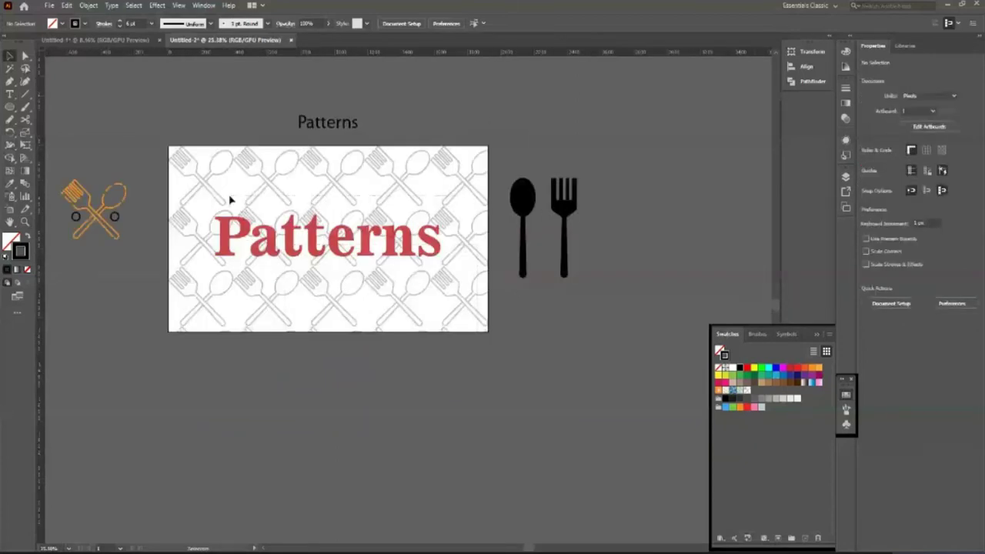
# - Group the orange fork-and-spoon icon and position it beneath the standalone spoon and fork
pyautogui.click(230, 198)
pyautogui.scroll(-1, 49, 137)
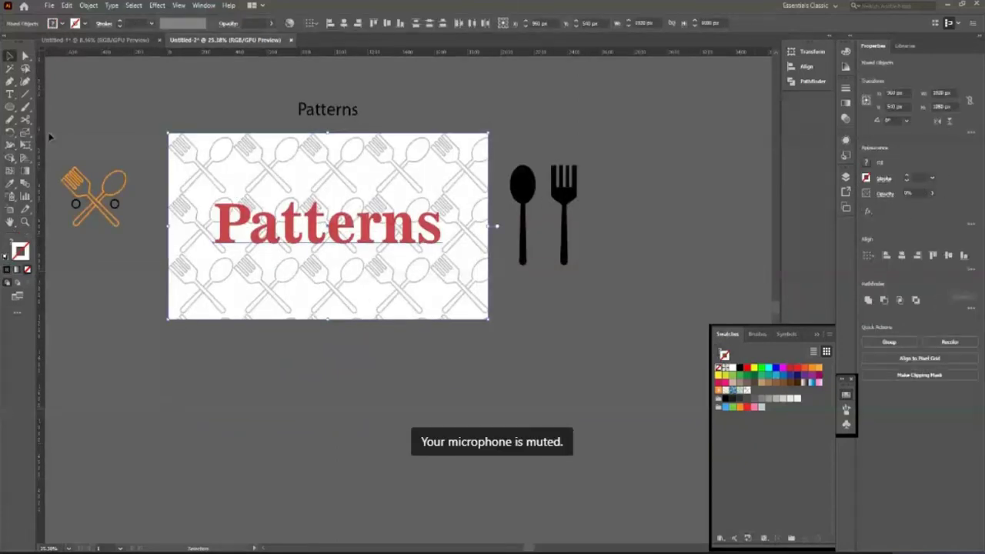
pyautogui.moveTo(116, 208); pyautogui.dragTo(544, 366)
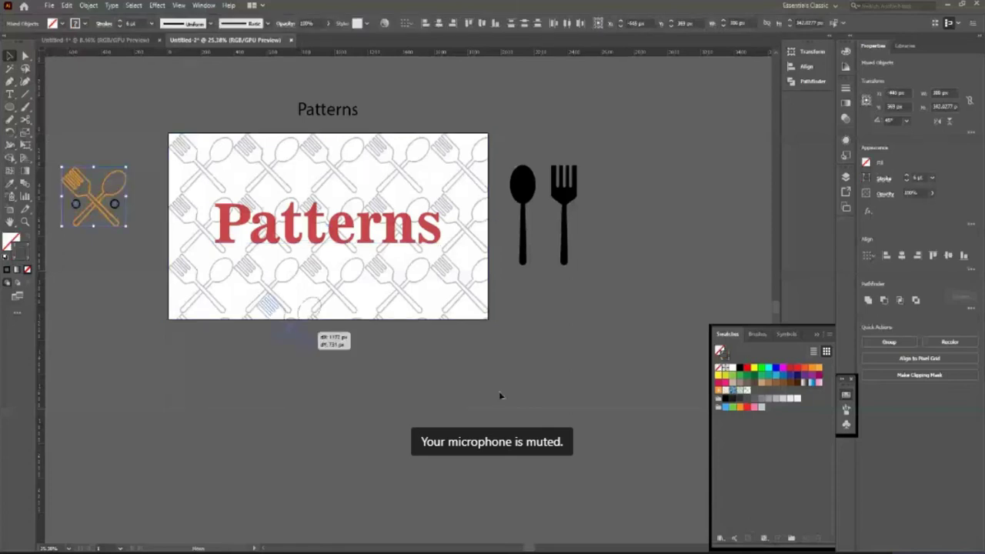
pyautogui.hotkey('ctrl', 'g')
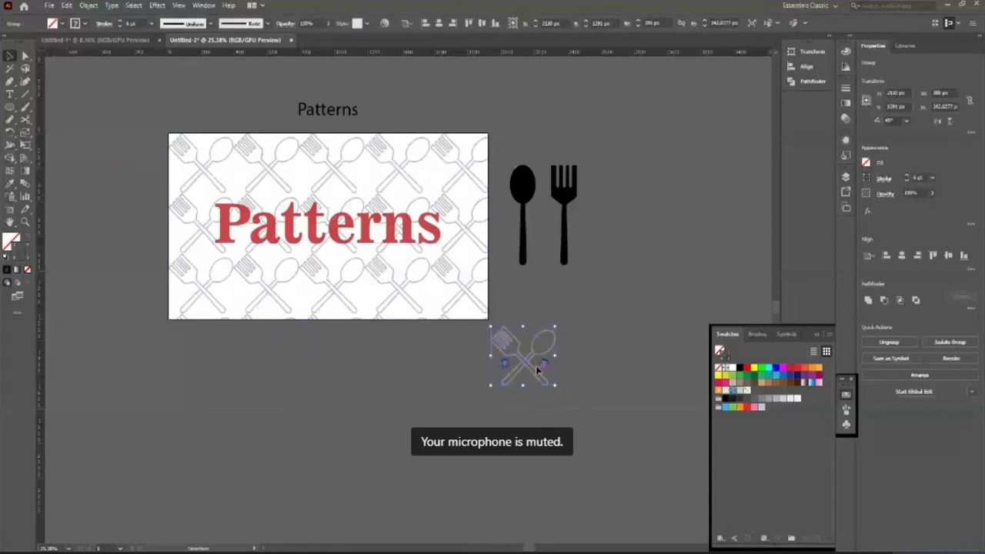
pyautogui.moveTo(523, 355); pyautogui.dragTo(558, 337)
pyautogui.click(341, 393)
# - Close the Swatches panel and bring up the Artboards list
pyautogui.scroll(-3, 340, 394)
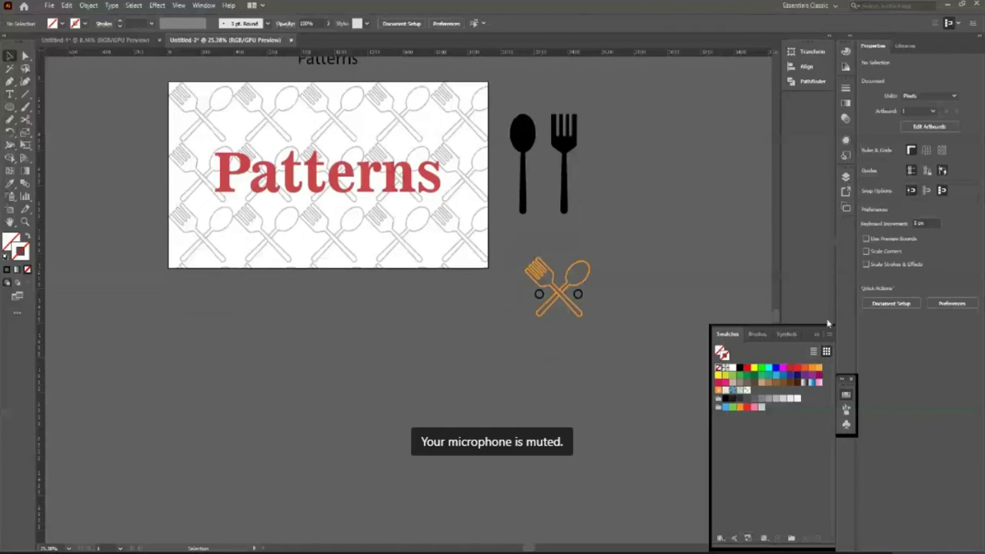
pyautogui.click(846, 394)
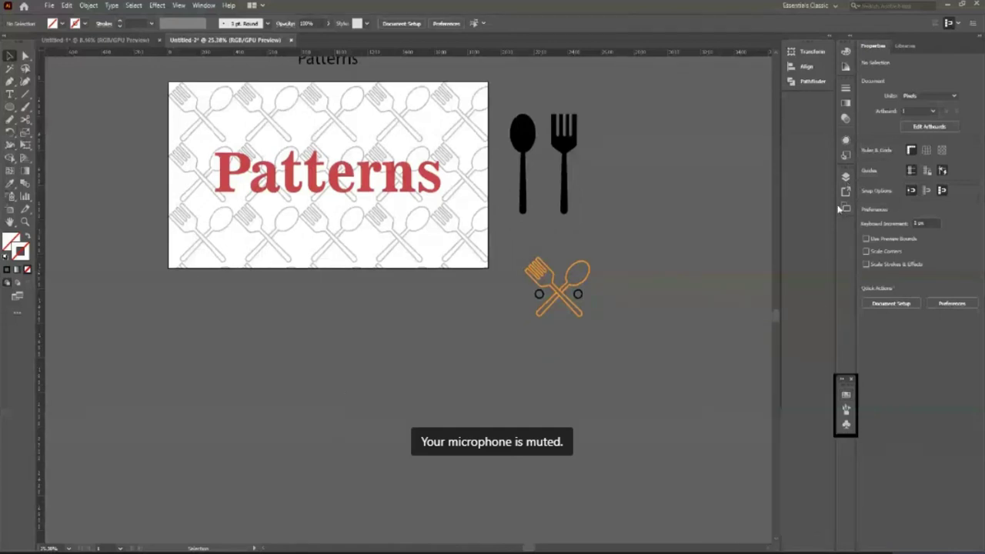
pyautogui.click(844, 208)
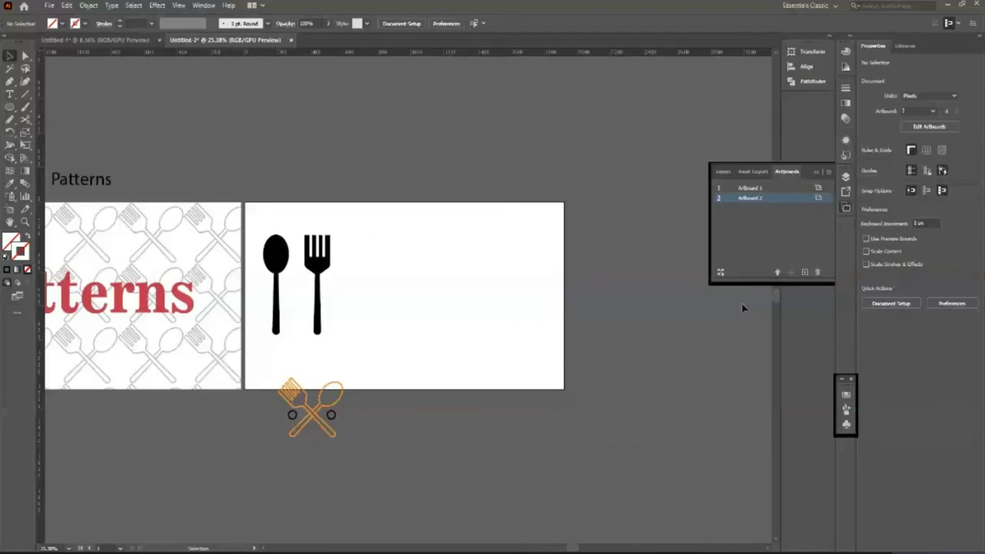
# - Move the spoon and fork up off Artboard 2 and place the orange icon on it
pyautogui.moveTo(317, 266); pyautogui.dragTo(317, 101)
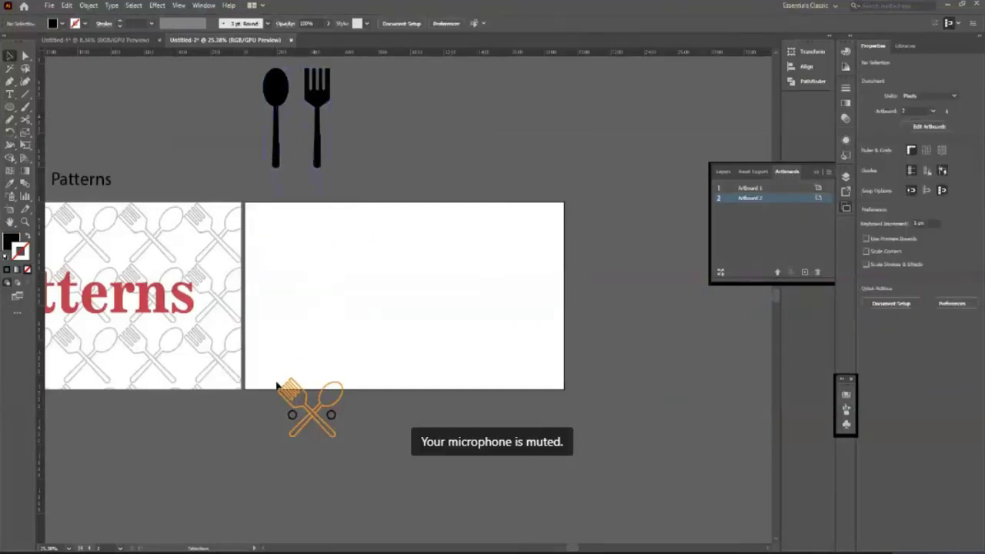
pyautogui.moveTo(334, 434)
pyautogui.mouseDown()
pyautogui.moveTo(415, 326)
pyautogui.moveTo(430, 332)
pyautogui.mouseUp()
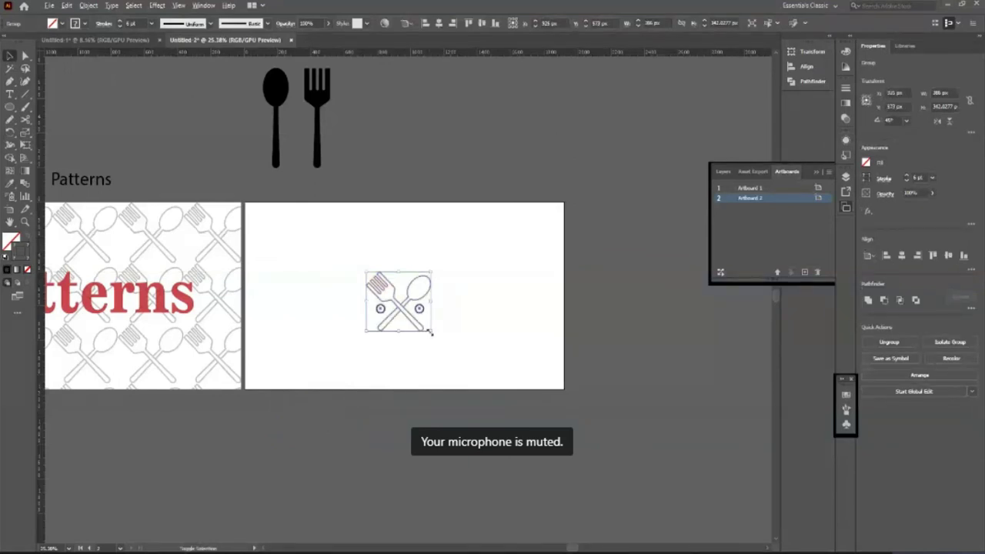
pyautogui.click(430, 331)
# - Fit Artboard 2 in the view and select the fork-and-spoon group
pyautogui.hotkey('ctrl', '0')
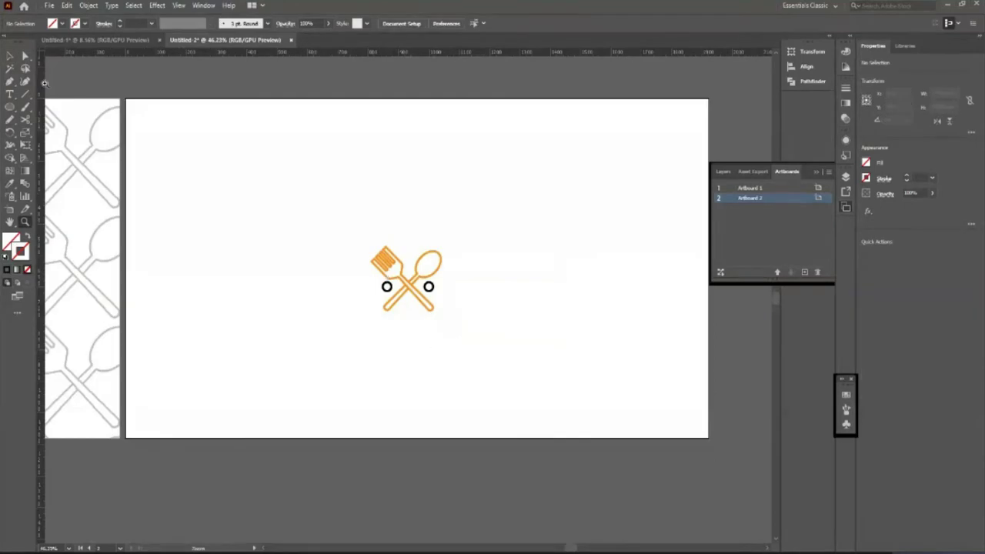
pyautogui.click(408, 285)
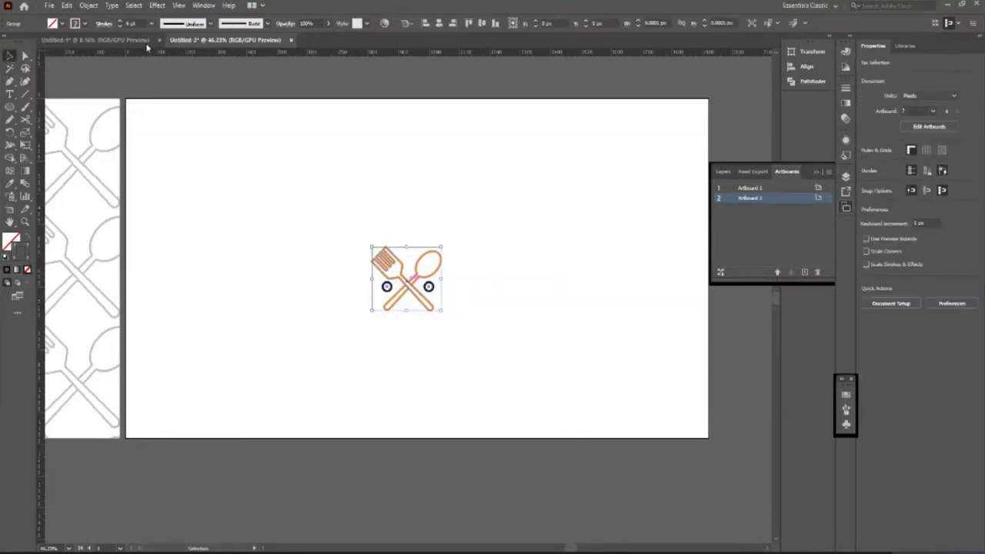
pyautogui.click(199, 5)
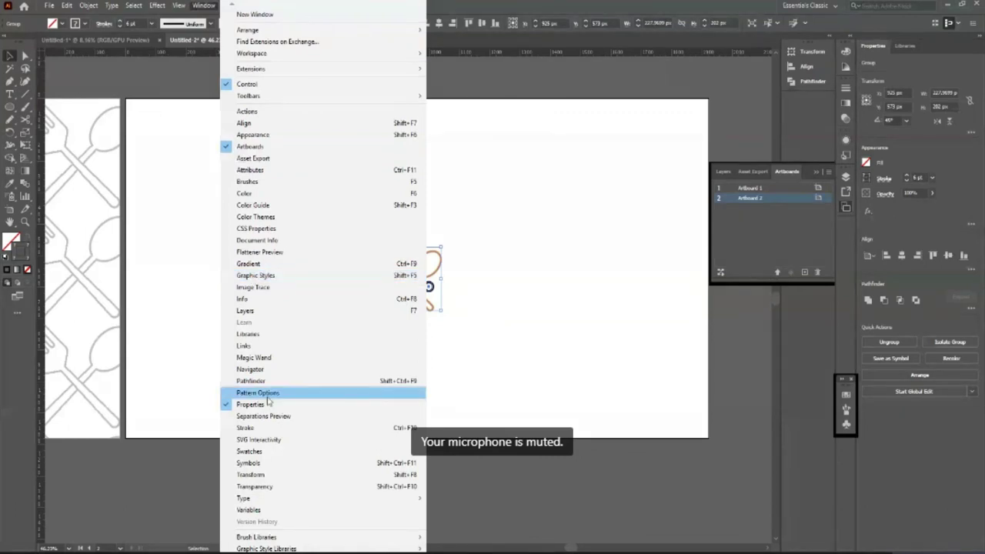
# - Make the icon a new pattern named 'Fork Spoon' and preview more repeated copies
pyautogui.click(267, 394)
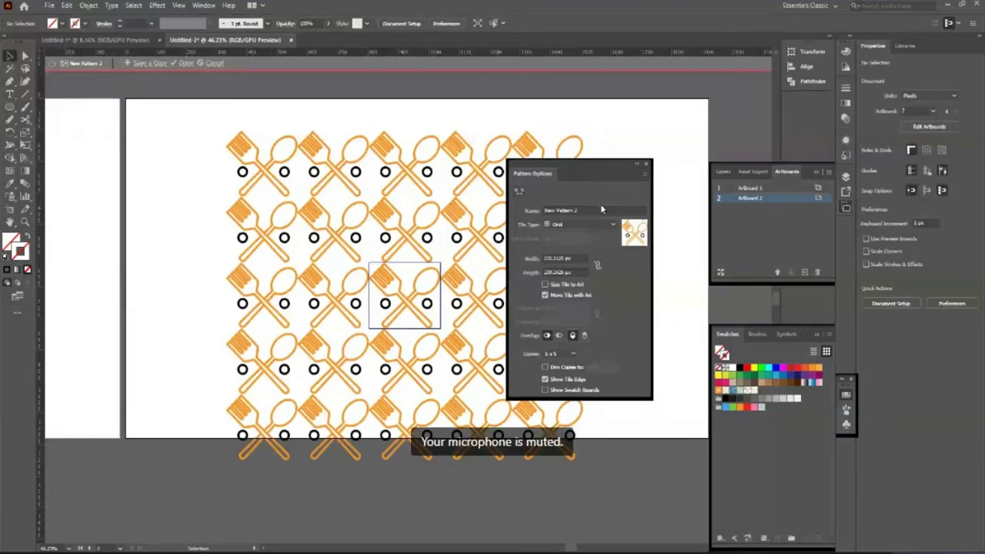
pyautogui.click(601, 209)
pyautogui.write('Fork Sp')
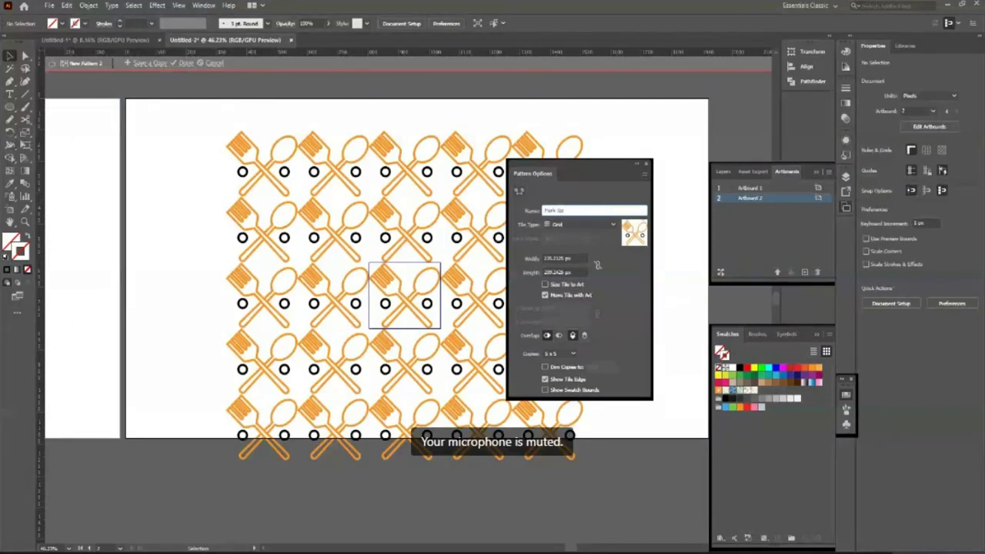
pyautogui.write('oon')
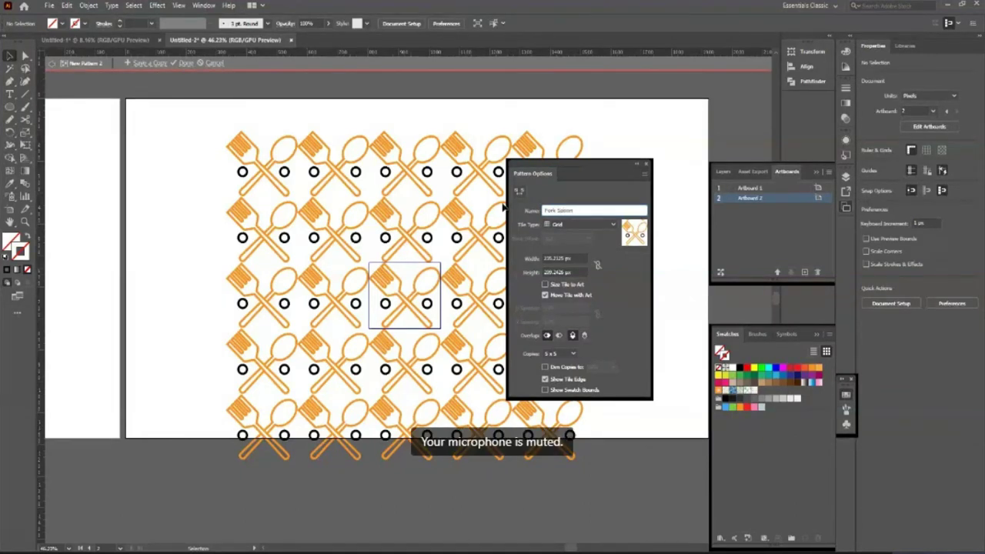
pyautogui.press('Return')
pyautogui.press('Down')
pyautogui.press('Down')
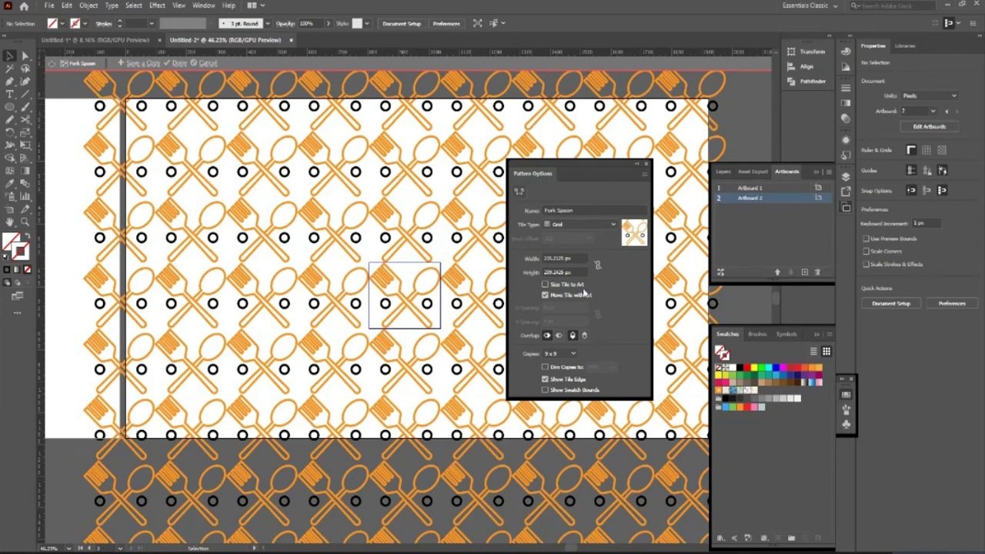
# - Set the Fork Spoon tile type to Brick by Column and exit pattern editing
pyautogui.click(597, 240)
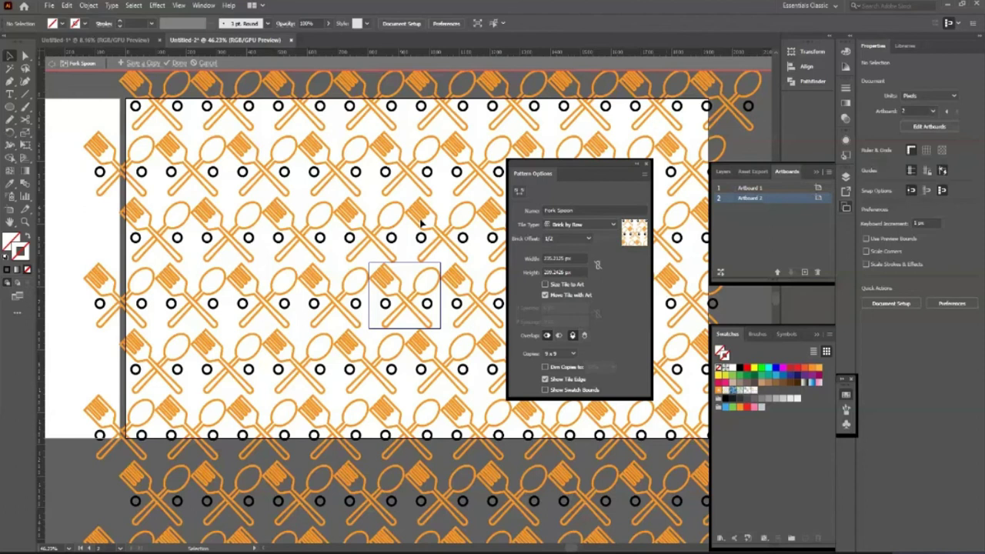
pyautogui.press('Down')
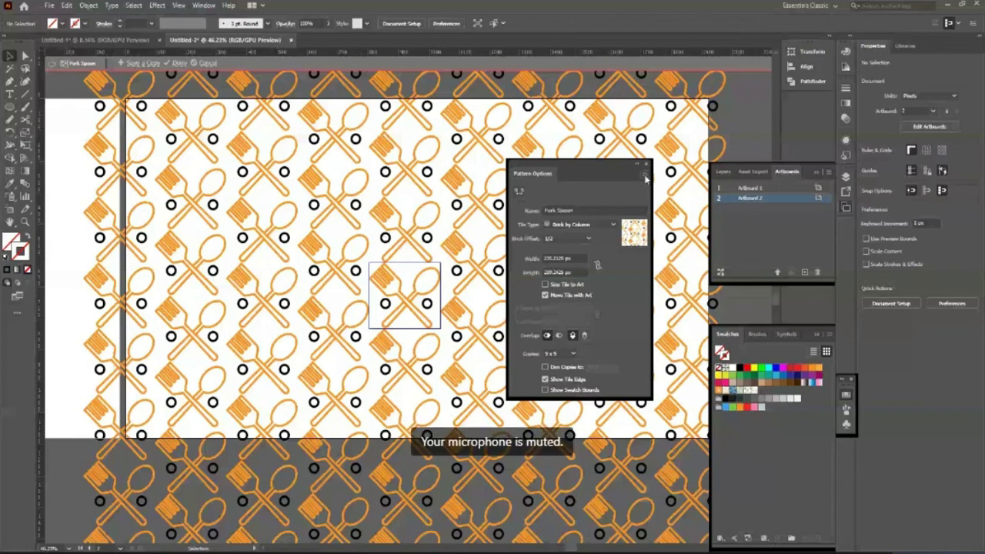
pyautogui.press('Escape')
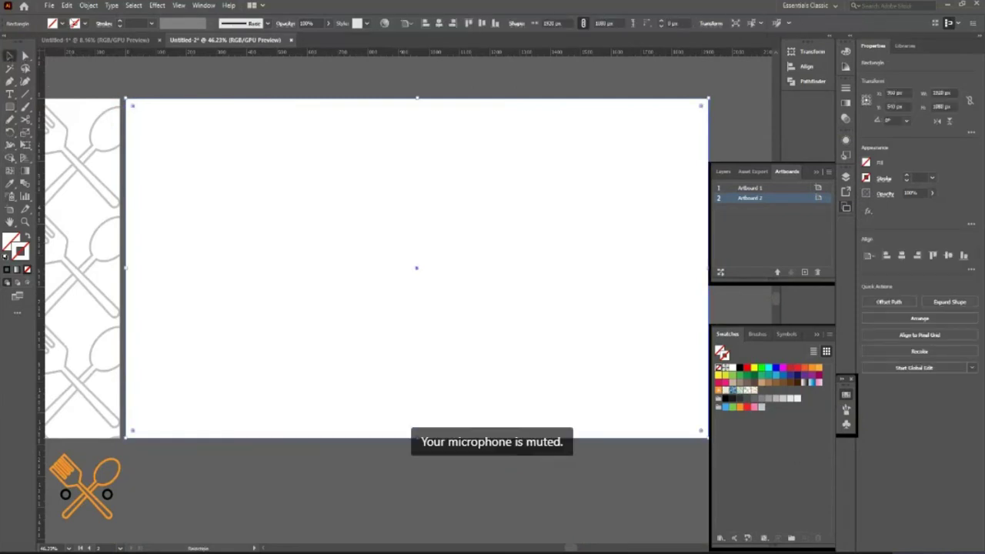
# - Fill the background rectangle with the Fork Spoon pattern at 60% opacity
pyautogui.click(62, 23)
pyautogui.click(61, 66)
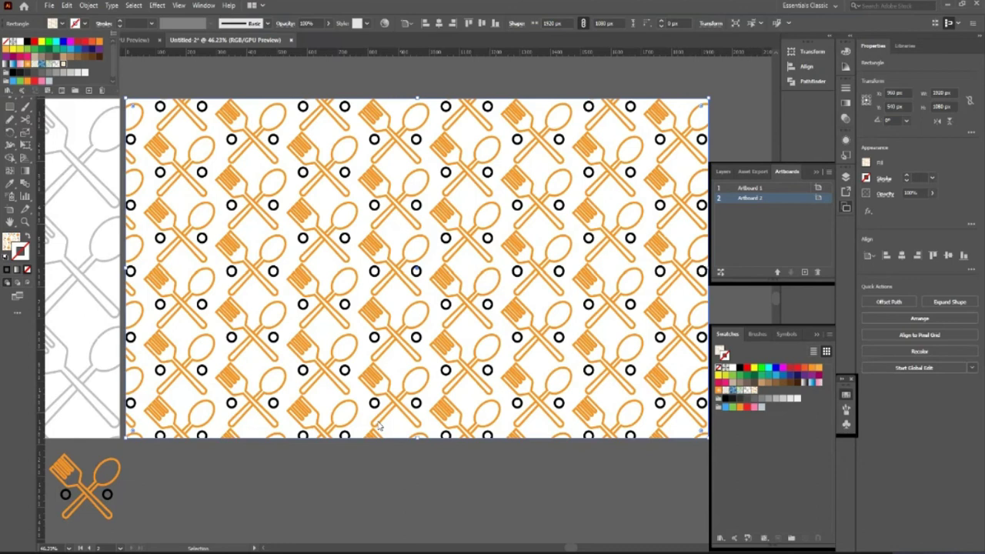
pyautogui.hotkey('ctrl', '-')
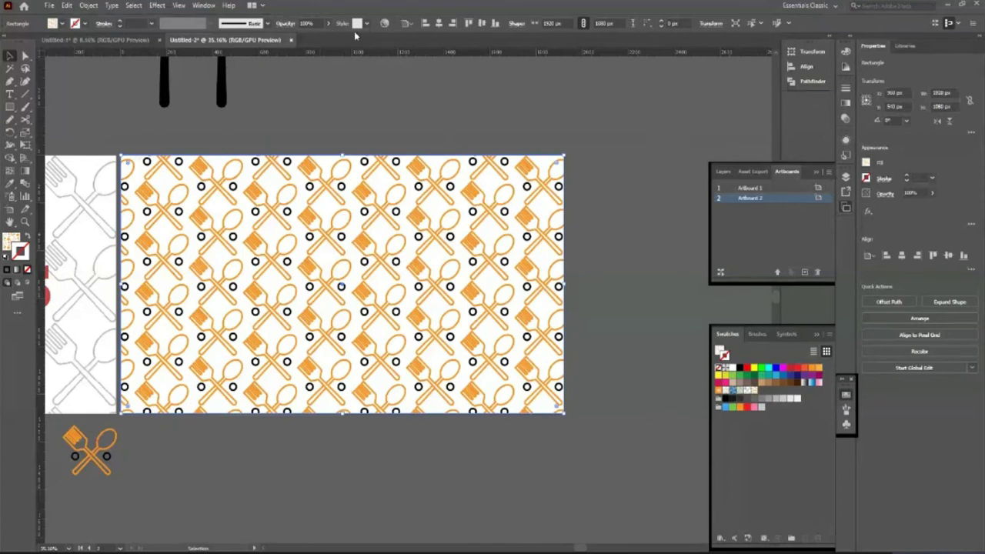
pyautogui.press('6')
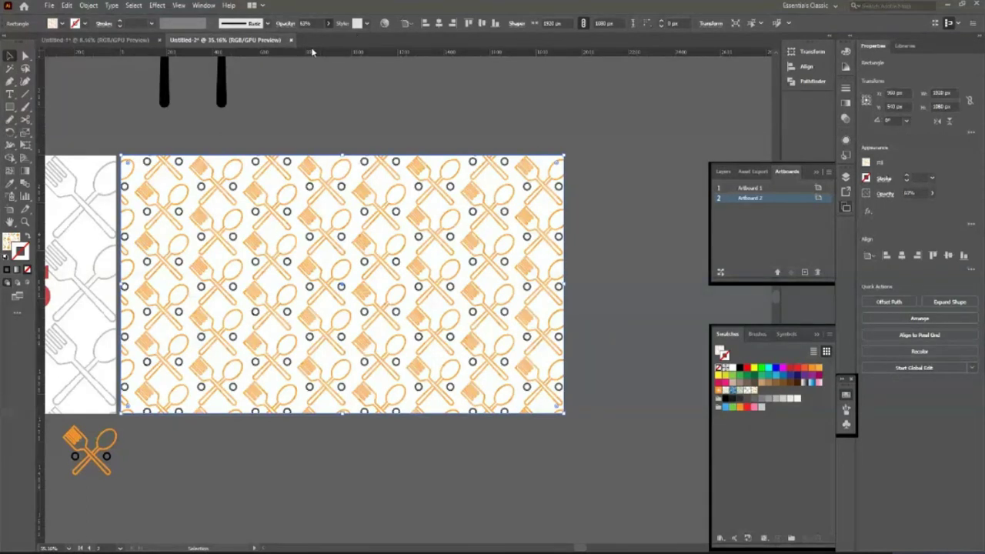
pyautogui.scroll(-1, 546, 301)
# - Zoom in on the pattern artboard and deselect the rectangle
pyautogui.press('z')
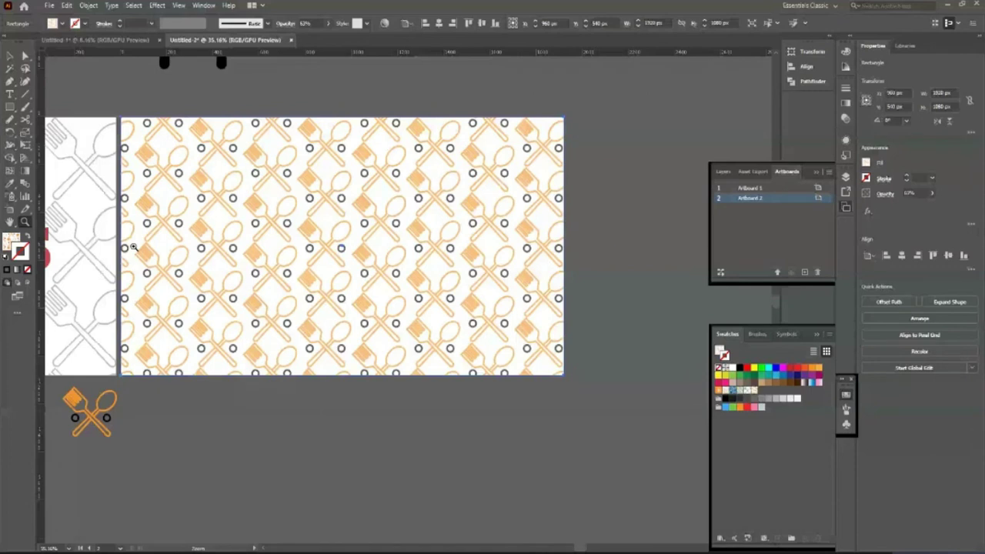
pyautogui.keyDown('alt'); pyautogui.click(132, 247); pyautogui.keyUp('alt')
pyautogui.click(512, 241)
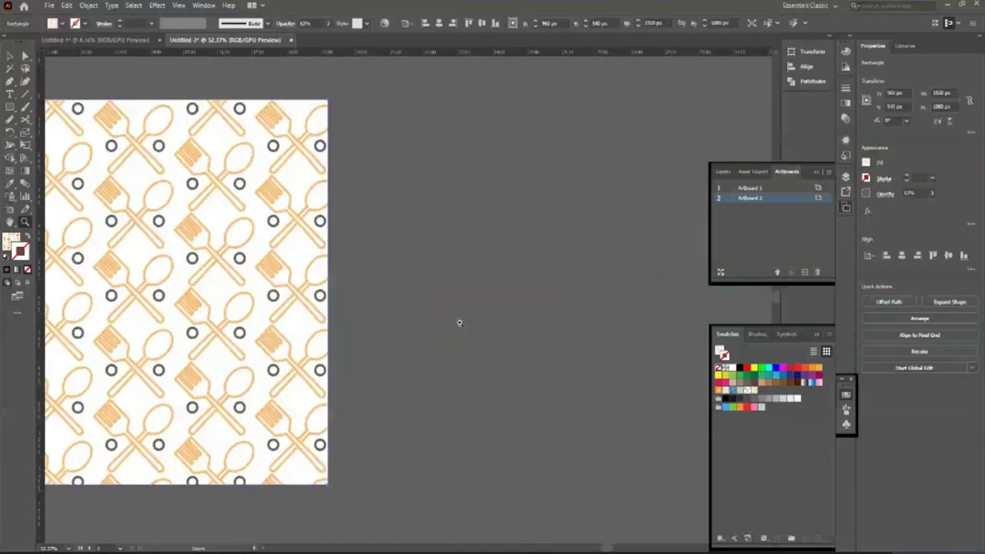
pyautogui.hotkey('ctrl', 'shift', 'a')
pyautogui.press('l')
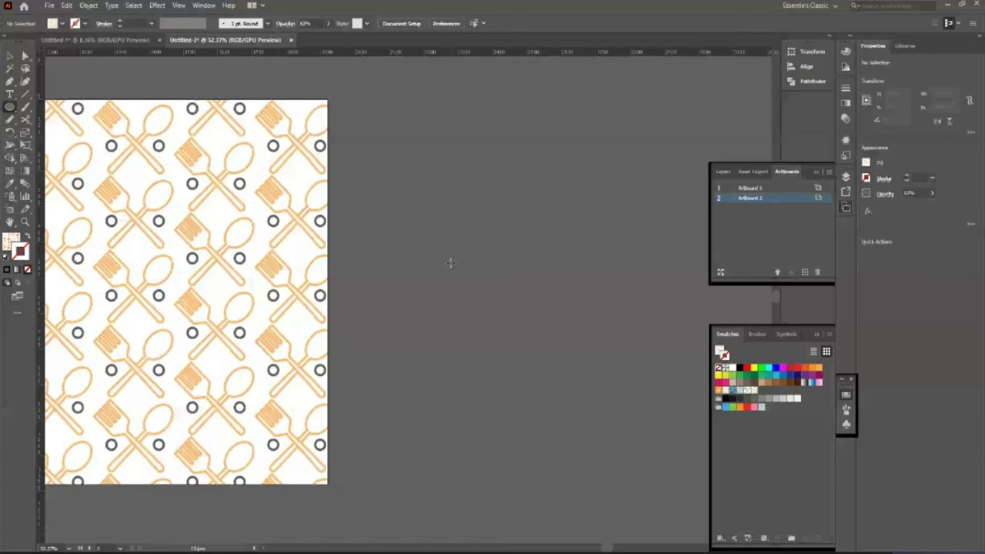
# - Draw a large circle right of the artboard filled with the Fork Spoon pattern
pyautogui.moveTo(349, 124); pyautogui.dragTo(642, 427)
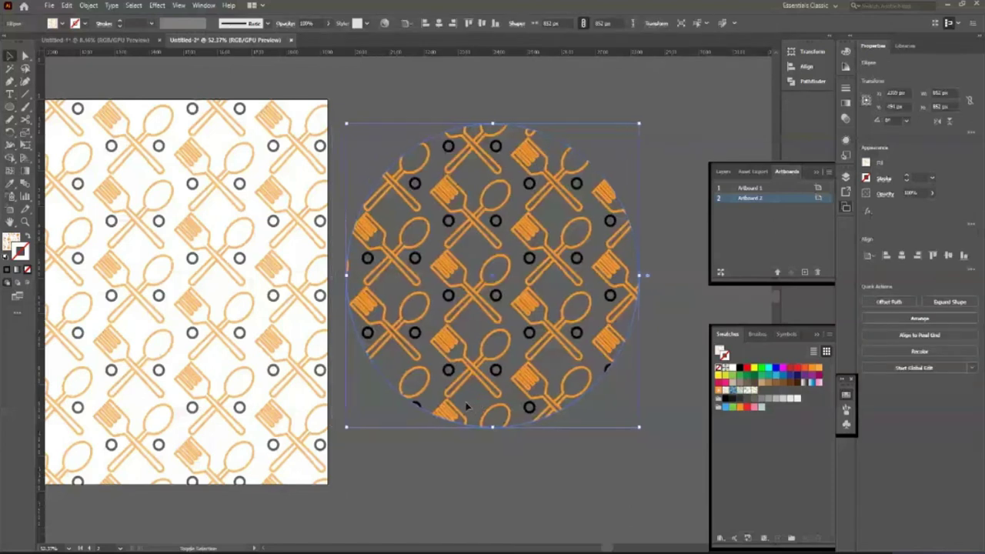
pyautogui.press('v')
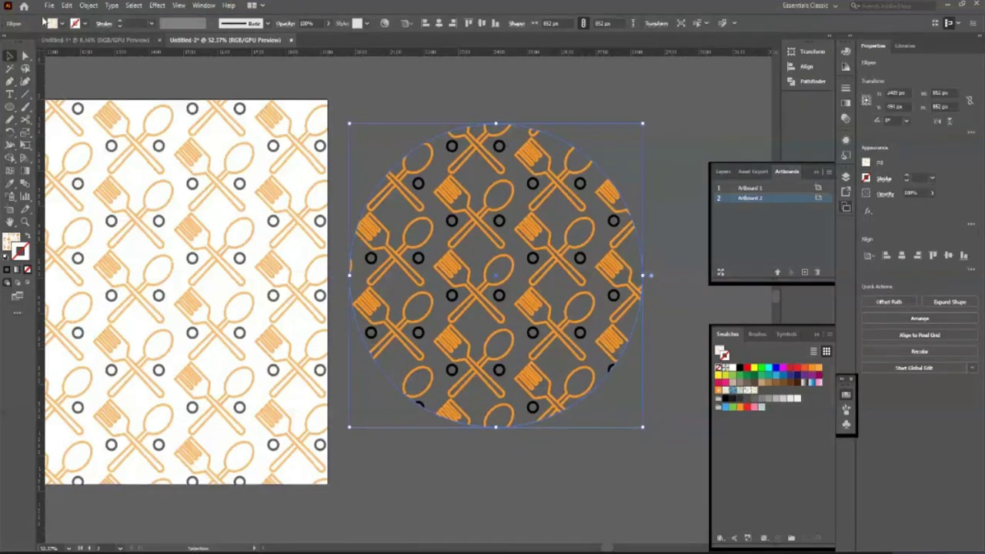
pyautogui.click(62, 24)
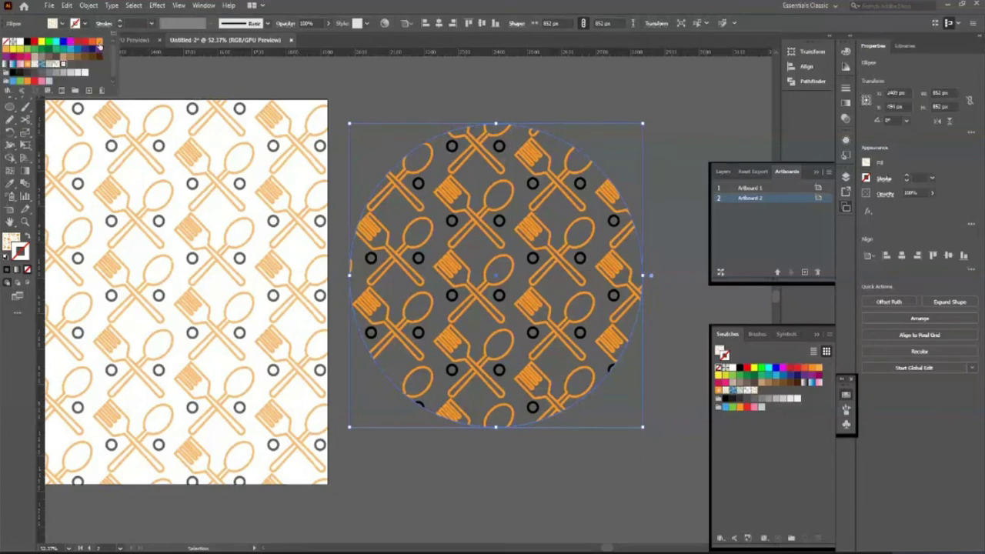
pyautogui.click(63, 64)
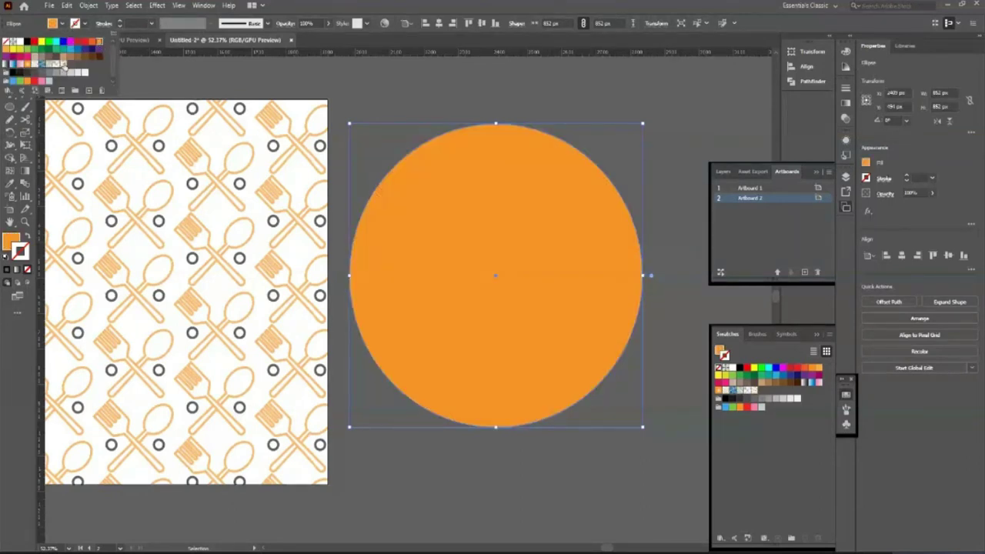
pyautogui.click(63, 65)
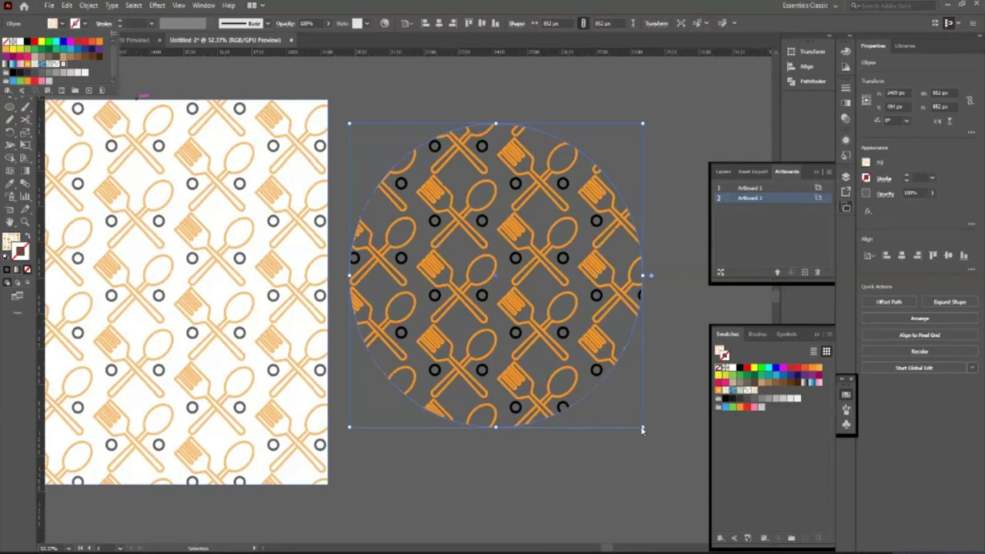
pyautogui.click(585, 385)
# - Enlarge the circle around its centre and delete the original fork-and-spoon icon
pyautogui.moveTo(643, 428); pyautogui.dragTo(652, 452)
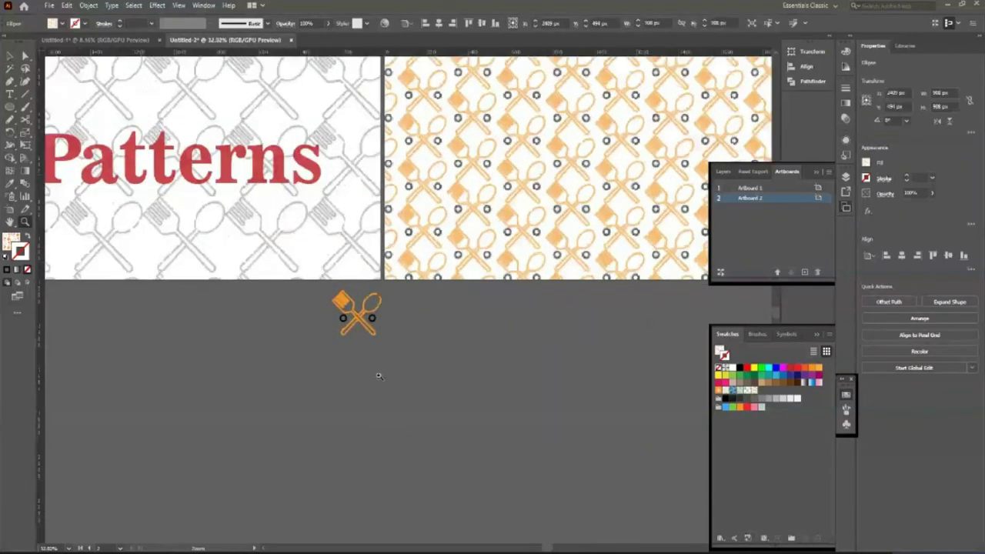
pyautogui.hotkey('ctrl', 'a')
pyautogui.press('Delete')
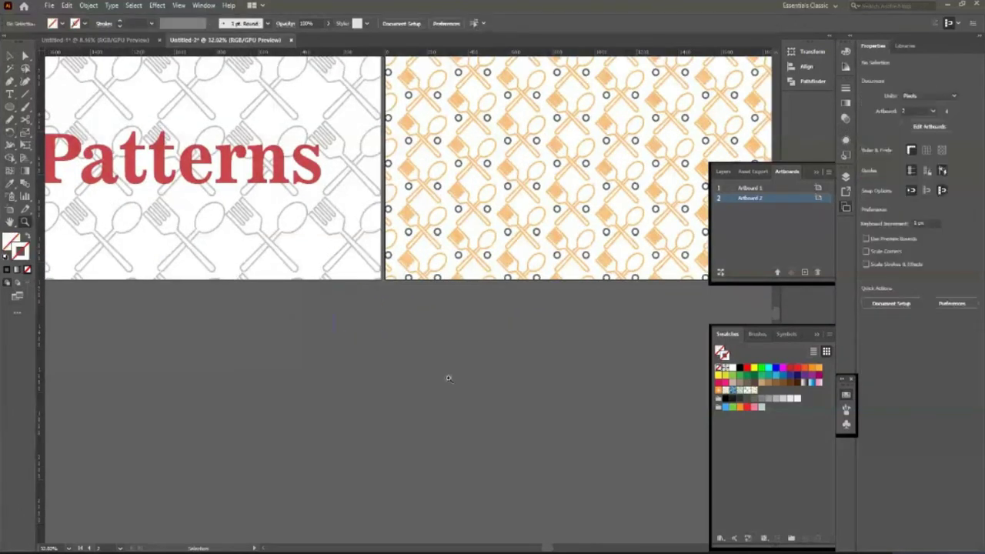
# - Draw a hexagon below the artboards filled with the Fork Spoon pattern
pyautogui.moveTo(410, 336)
pyautogui.mouseDown()
pyautogui.moveTo(231, 325)
pyautogui.moveTo(292, 377)
pyautogui.mouseUp()
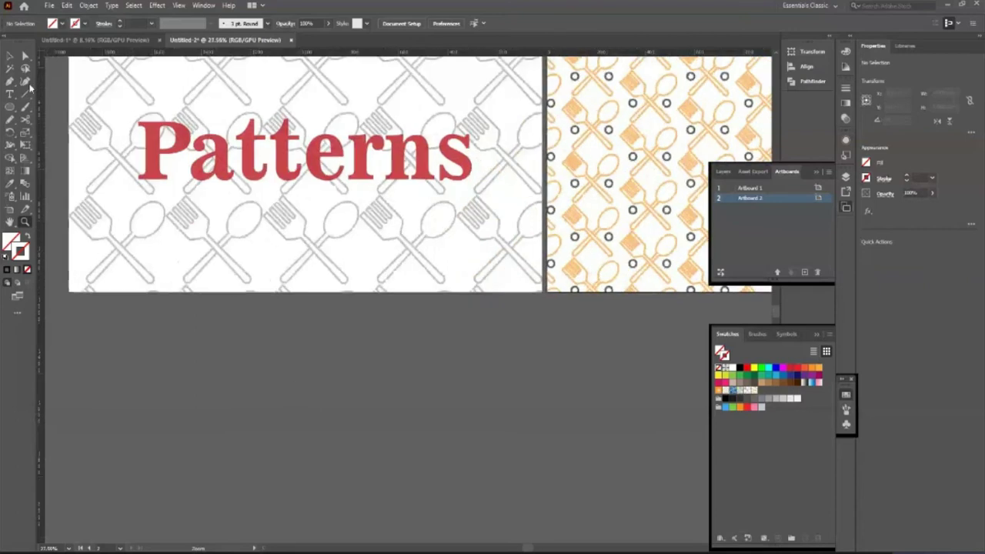
pyautogui.press('l')
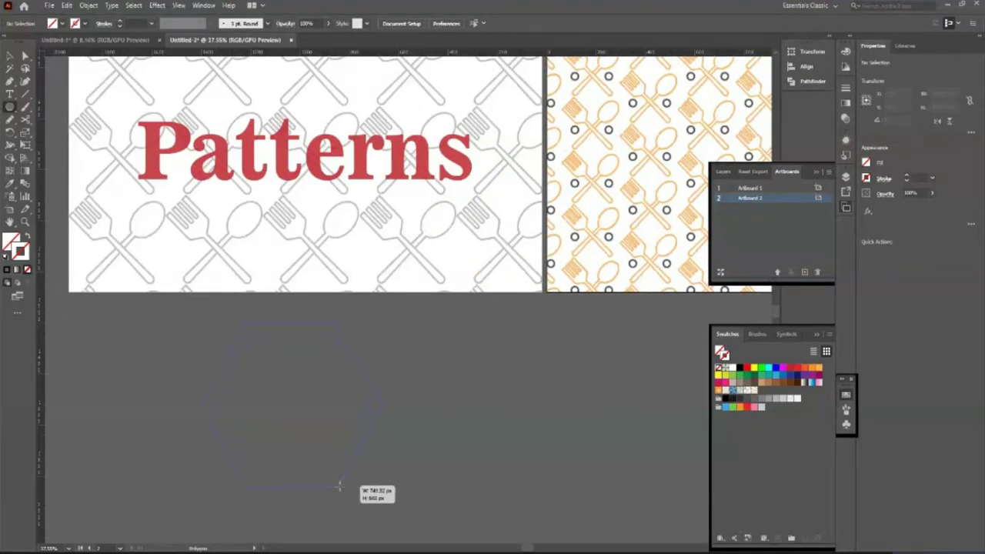
pyautogui.moveTo(292, 407); pyautogui.dragTo(339, 486)
pyautogui.click(62, 23)
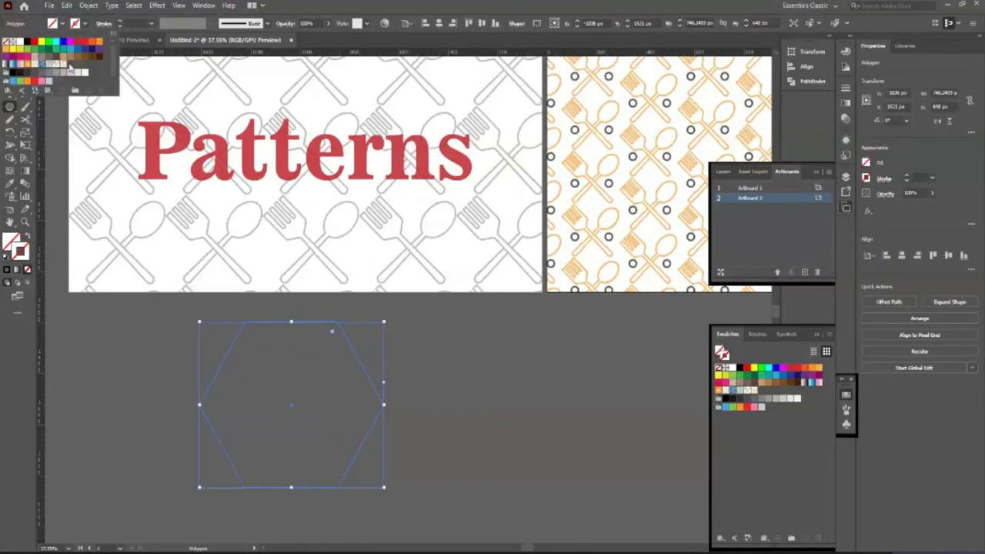
pyautogui.click(64, 64)
pyautogui.press('Escape')
pyautogui.press('v')
pyautogui.click(103, 406)
# - Copy the hexagon to the right and below to build a cluster
pyautogui.scroll(-2, 103, 407)
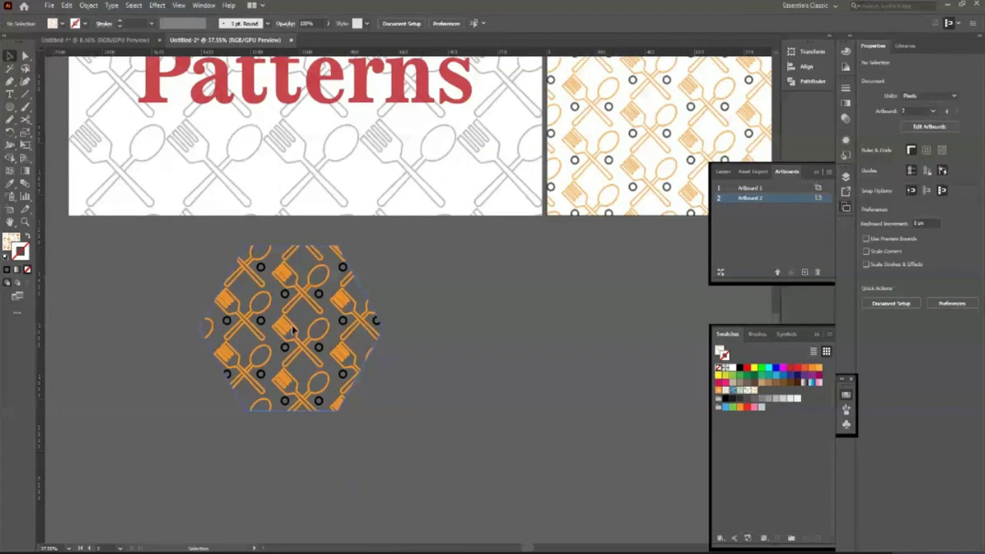
pyautogui.moveTo(292, 330); pyautogui.dragTo(468, 336)
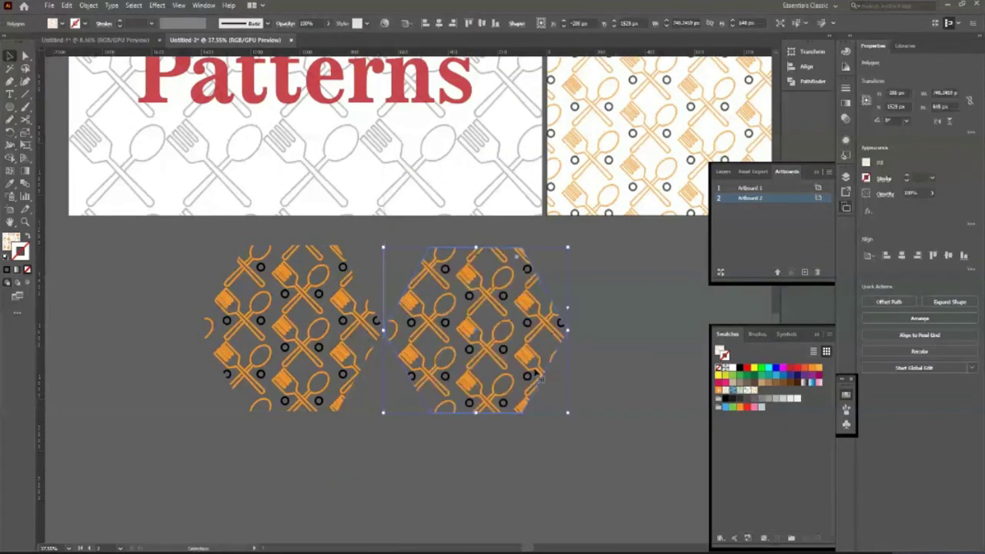
pyautogui.scroll(-2, 468, 336)
pyautogui.moveTo(494, 275); pyautogui.dragTo(312, 440)
pyautogui.scroll(-2, 482, 224)
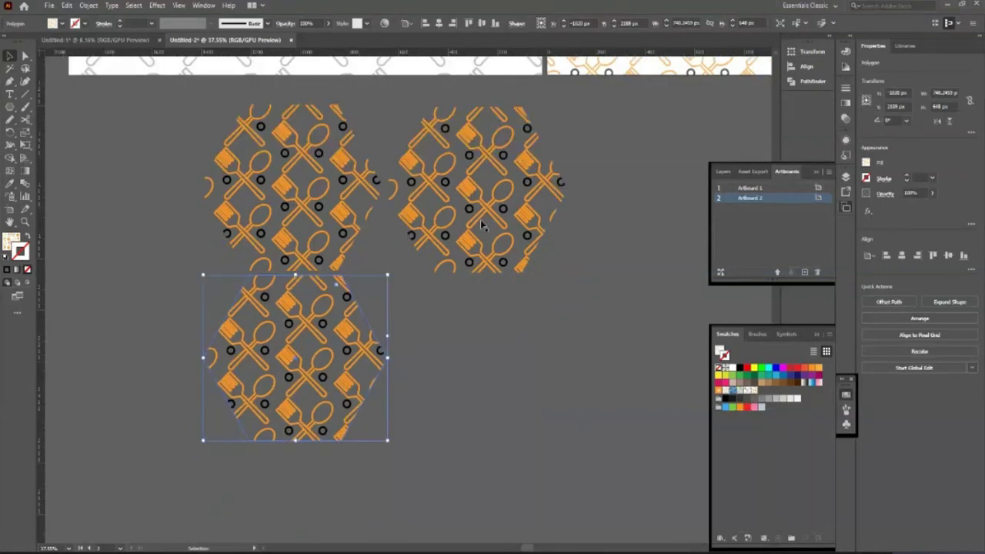
pyautogui.moveTo(306, 375); pyautogui.dragTo(488, 376)
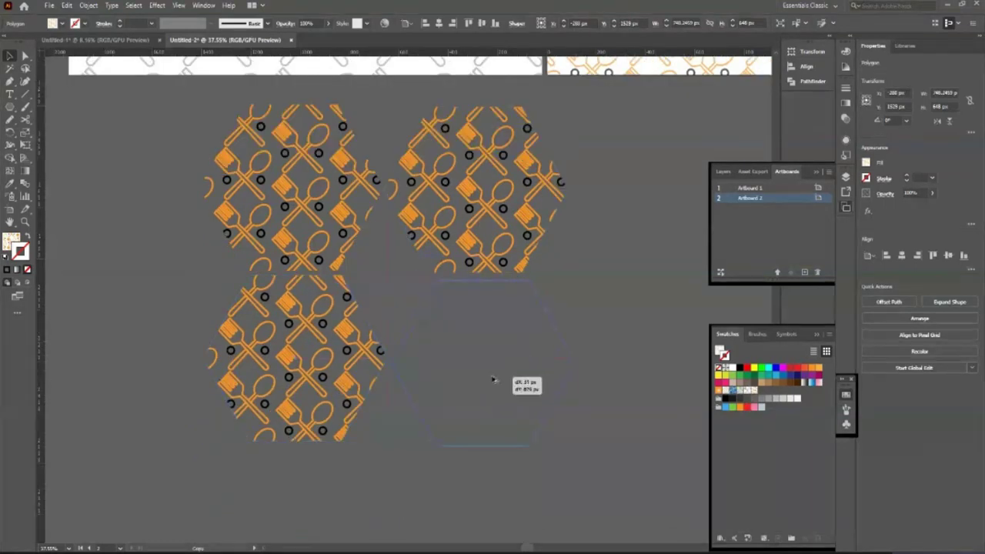
# - Place the fourth hexagon to complete the 2×2 grid
pyautogui.moveTo(488, 376); pyautogui.dragTo(488, 377)
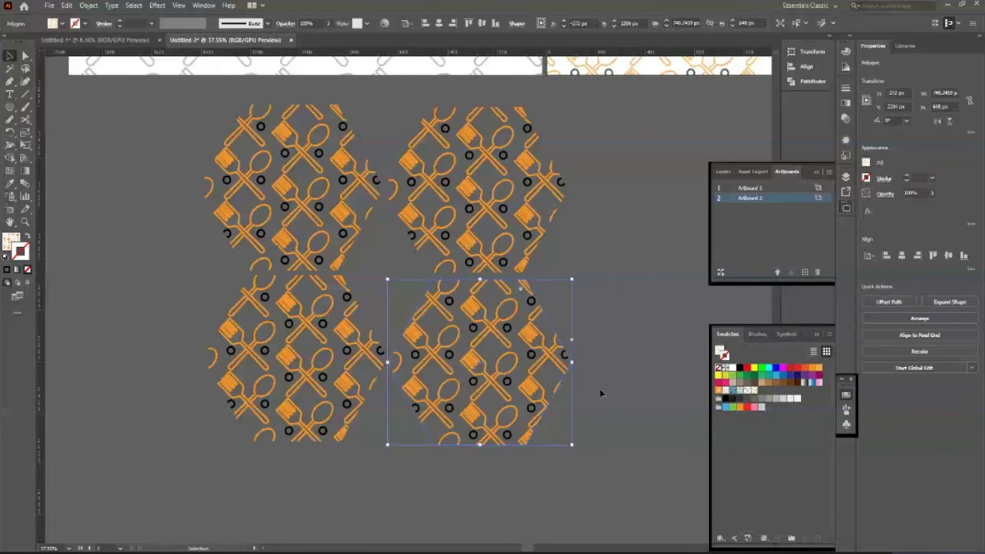
pyautogui.click(600, 396)
pyautogui.scroll(-3, 368, 383)
pyautogui.scroll(2, 210, 341)
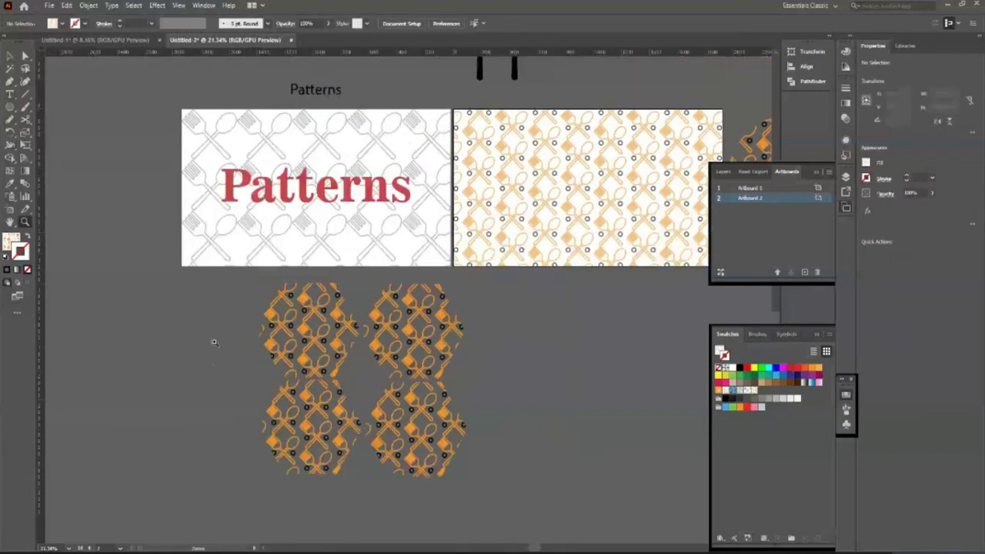
pyautogui.scroll(1, 198, 319)
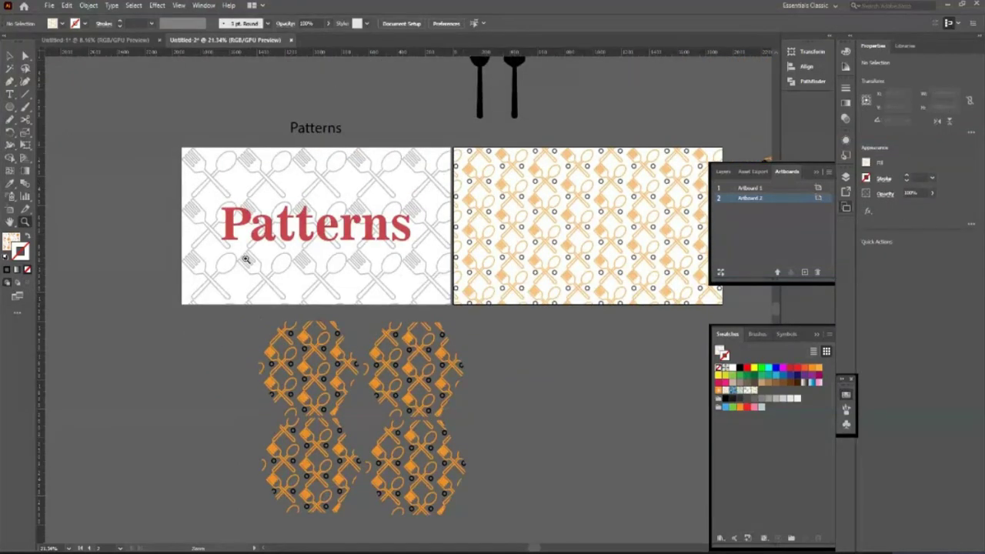
pyautogui.scroll(-2, 246, 253)
pyautogui.scroll(2, 343, 455)
pyautogui.scroll(-2, 343, 454)
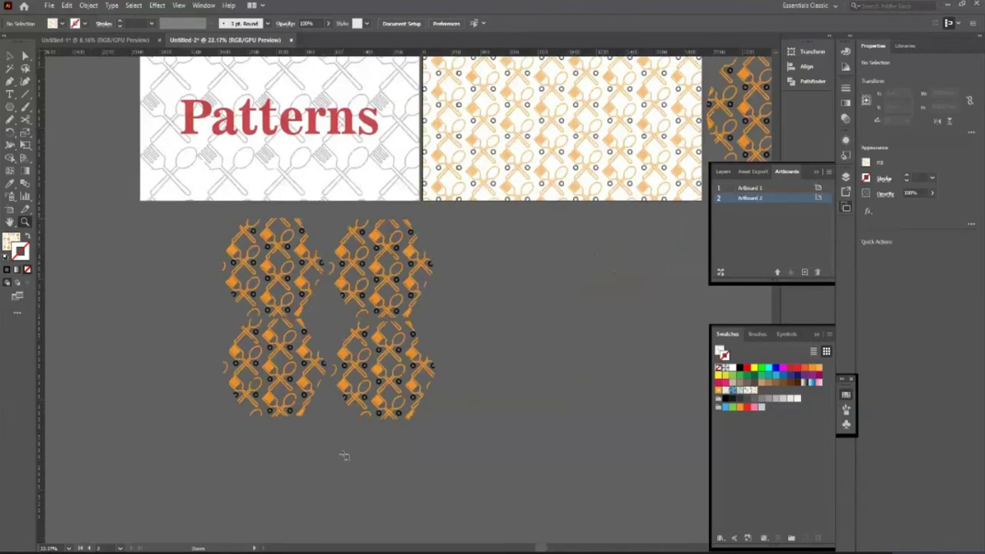
# - Draw a third artboard below and move the hexagon group onto it
pyautogui.hotkey('shift', 'o')
pyautogui.moveTo(143, 227)
pyautogui.mouseDown()
pyautogui.moveTo(646, 453)
pyautogui.moveTo(611, 478)
pyautogui.mouseUp()
pyautogui.press('v')
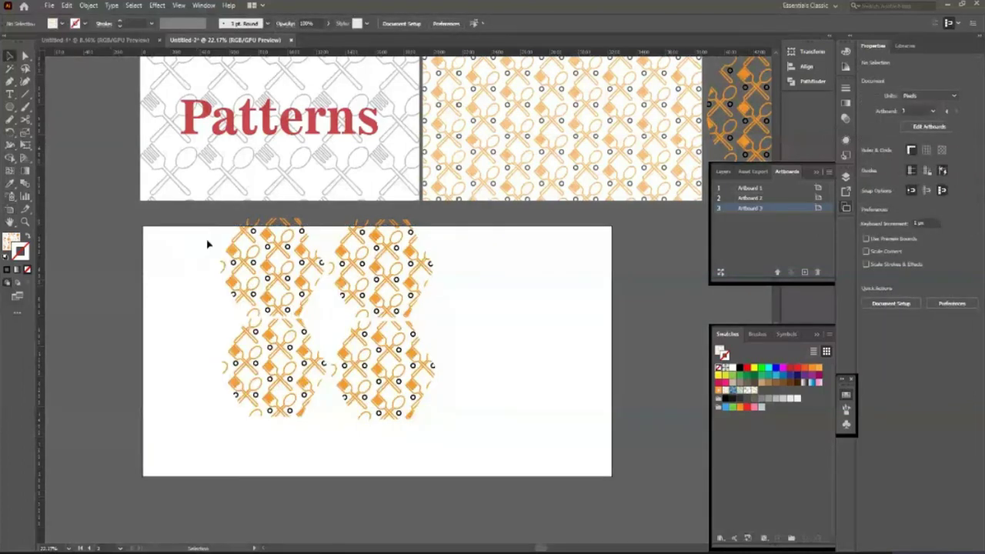
pyautogui.moveTo(391, 332)
pyautogui.mouseDown()
pyautogui.moveTo(414, 387)
pyautogui.moveTo(431, 381)
pyautogui.mouseUp()
# - Delete the left and bottom hexagons and reposition the remaining two side by side
pyautogui.click(497, 397)
pyautogui.click(418, 394)
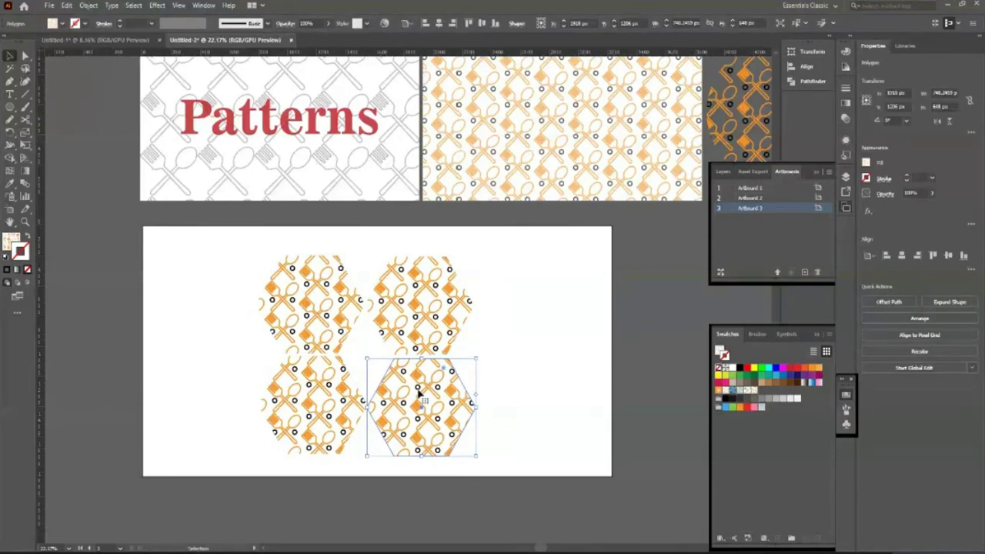
pyautogui.scroll(-1, 419, 394)
pyautogui.moveTo(352, 361); pyautogui.dragTo(217, 347)
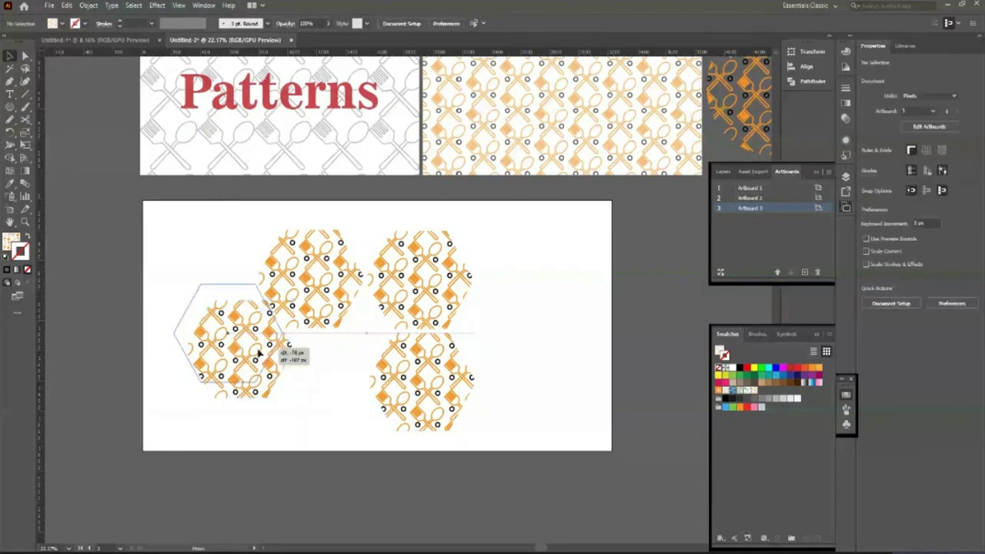
pyautogui.click(217, 347)
pyautogui.press('Delete')
pyautogui.click(439, 411)
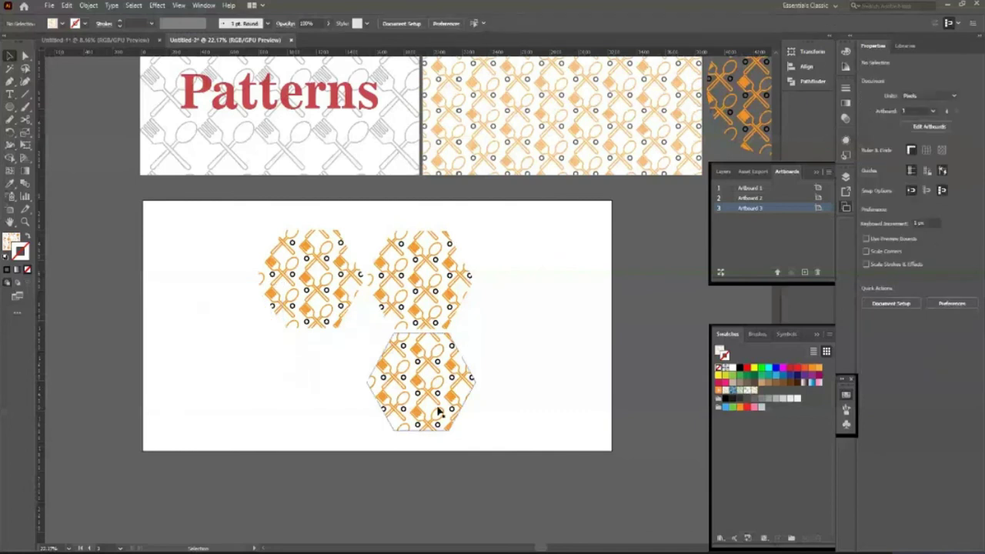
pyautogui.press('Delete')
pyautogui.moveTo(238, 250); pyautogui.dragTo(521, 379)
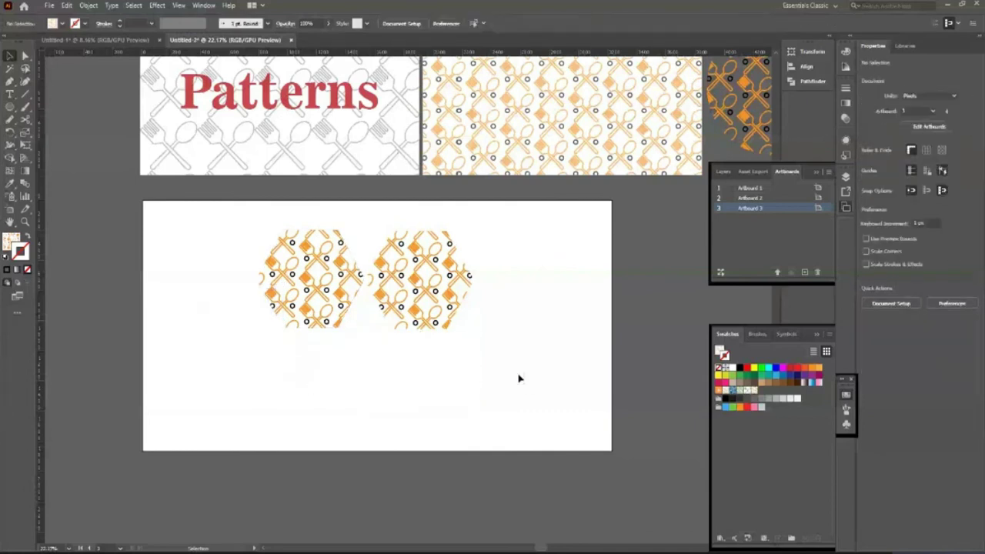
pyautogui.moveTo(474, 329); pyautogui.dragTo(492, 355)
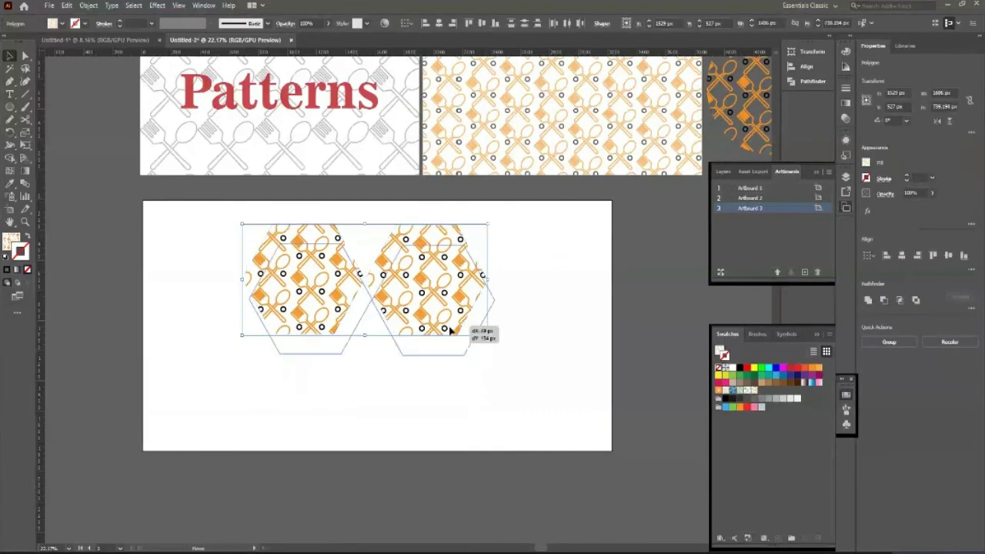
# - Drag the patterned circle onto the artboard so it overlaps the two hexagons
pyautogui.click(776, 127)
pyautogui.moveTo(776, 123)
pyautogui.mouseDown()
pyautogui.moveTo(514, 407)
pyautogui.moveTo(537, 397)
pyautogui.mouseUp()
pyautogui.moveTo(230, 246)
pyautogui.mouseDown()
pyautogui.moveTo(406, 396)
pyautogui.moveTo(387, 371)
pyautogui.mouseUp()
# - Zoom out to inspect all artboards, then delete the overlapping patterned shapes
pyautogui.click(534, 424)
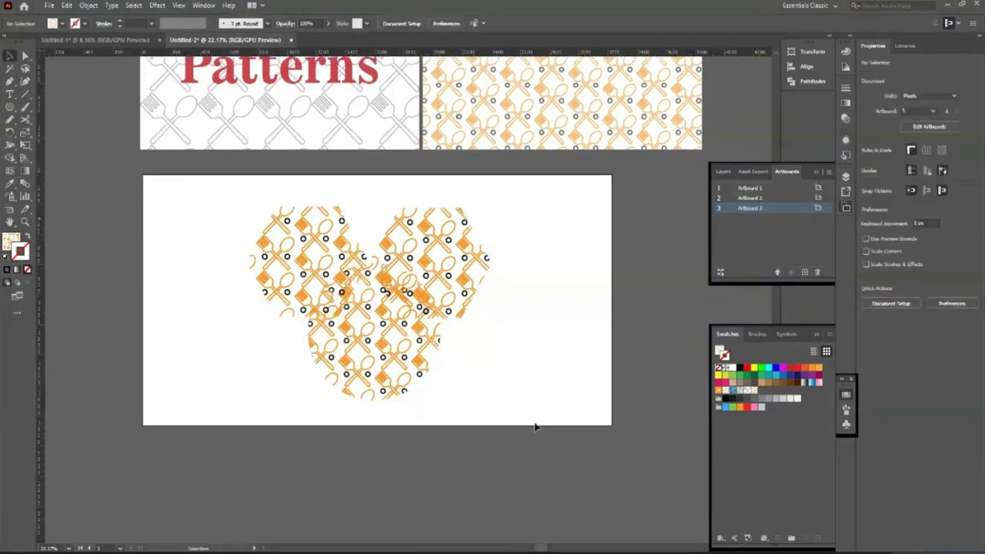
pyautogui.scroll(2, 535, 427)
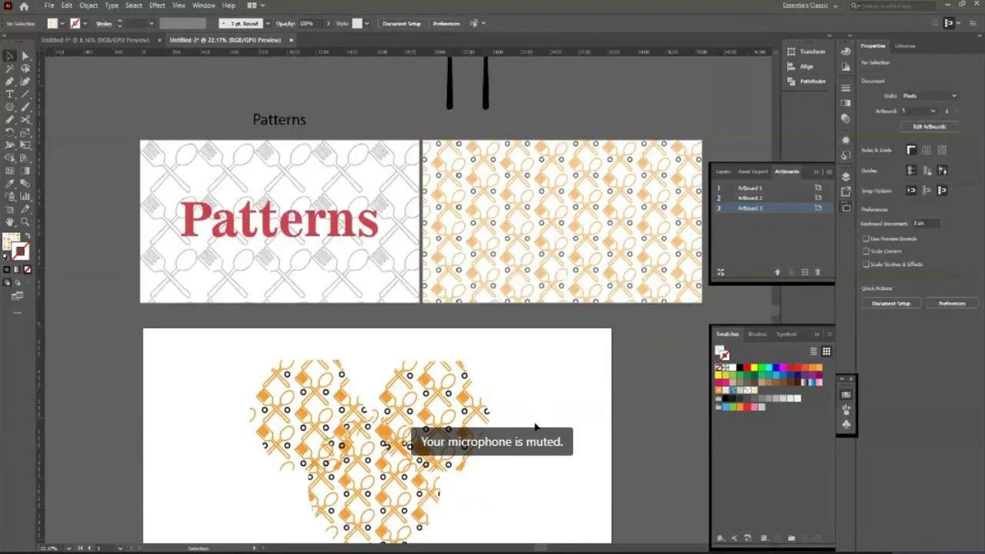
pyautogui.scroll(2, 531, 431)
pyautogui.scroll(1, 531, 431)
pyautogui.press('z')
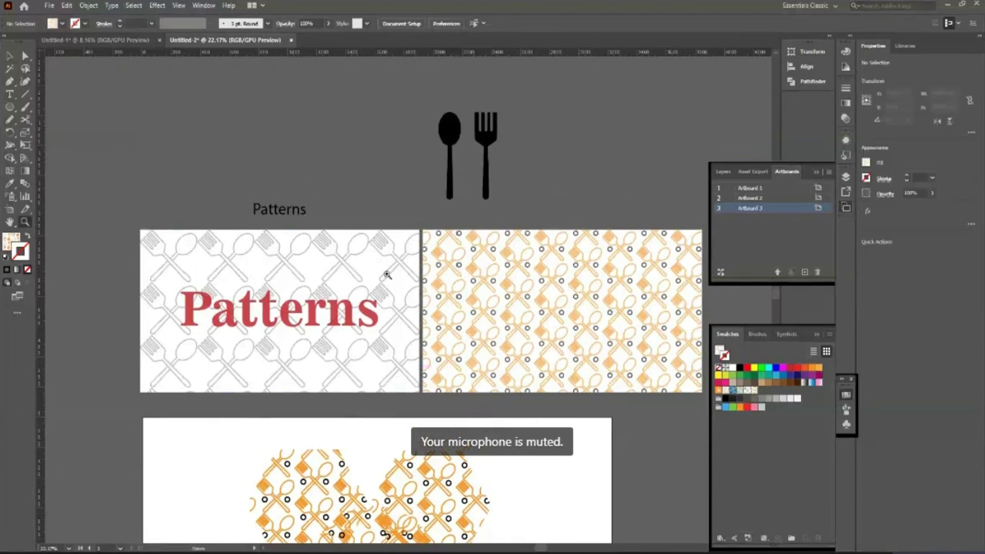
pyautogui.keyDown('alt'); pyautogui.click(387, 275); pyautogui.keyUp('alt')
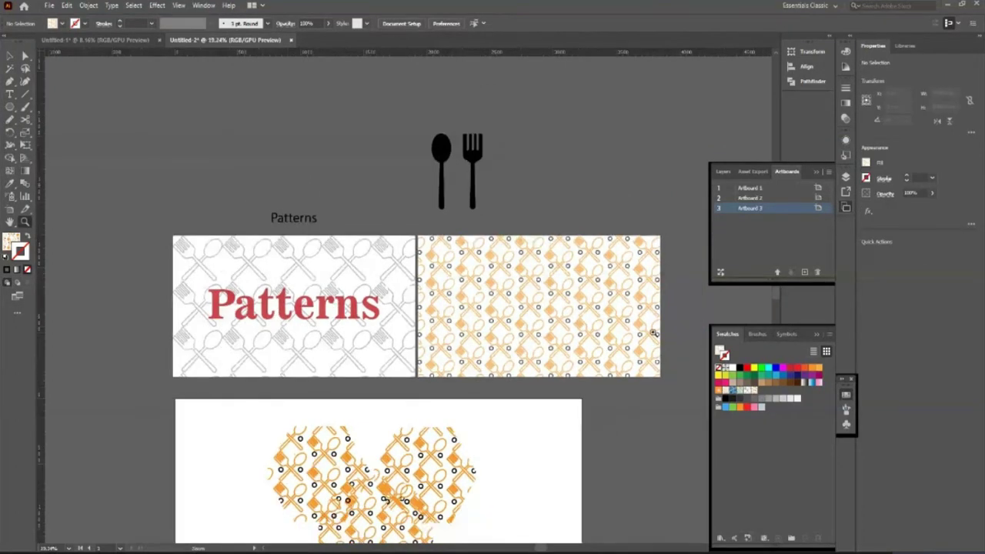
pyautogui.click(651, 361)
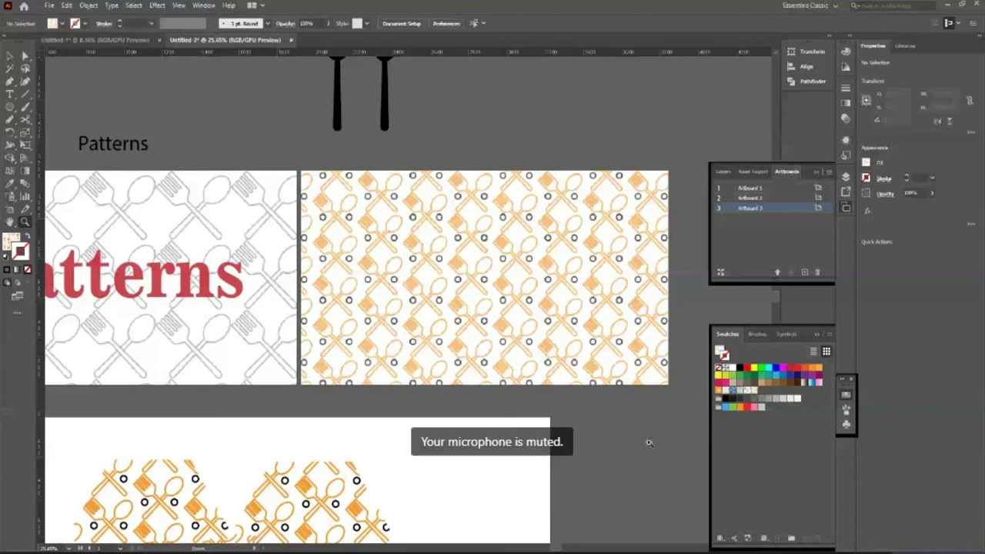
pyautogui.click(489, 300)
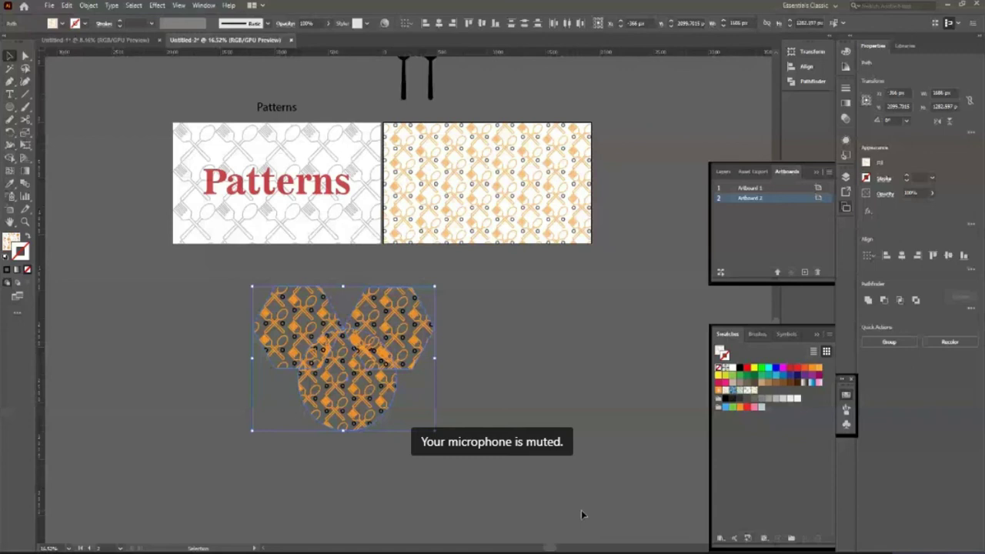
pyautogui.press('Delete')
pyautogui.scroll(2, 520, 446)
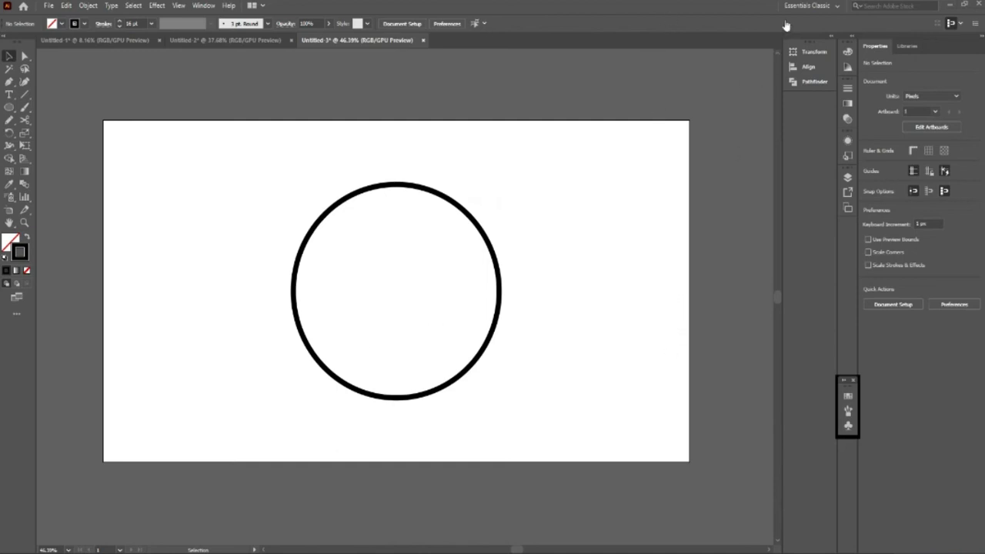
# - Give the circle an orange stroke and select its Stroke row in Appearance
pyautogui.click(442, 393)
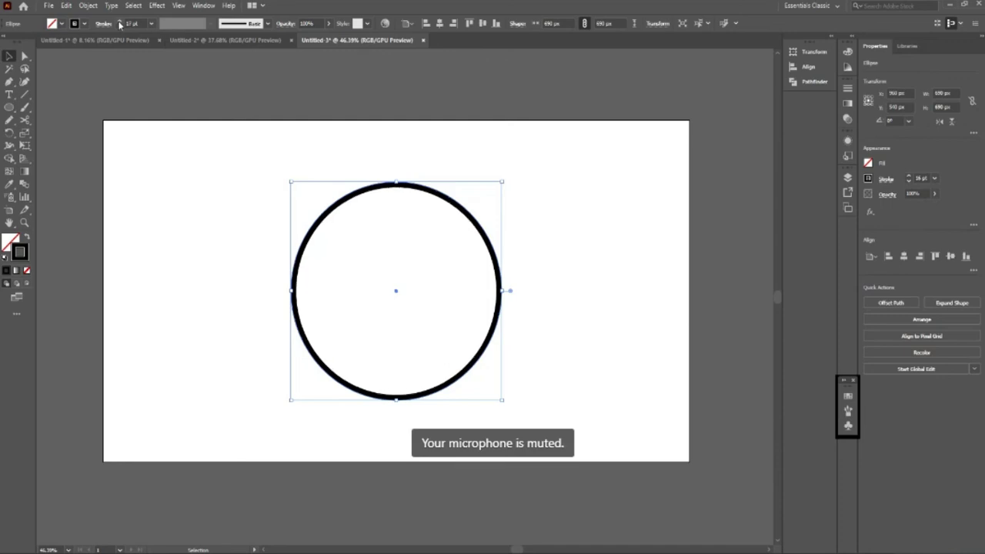
pyautogui.click(83, 23)
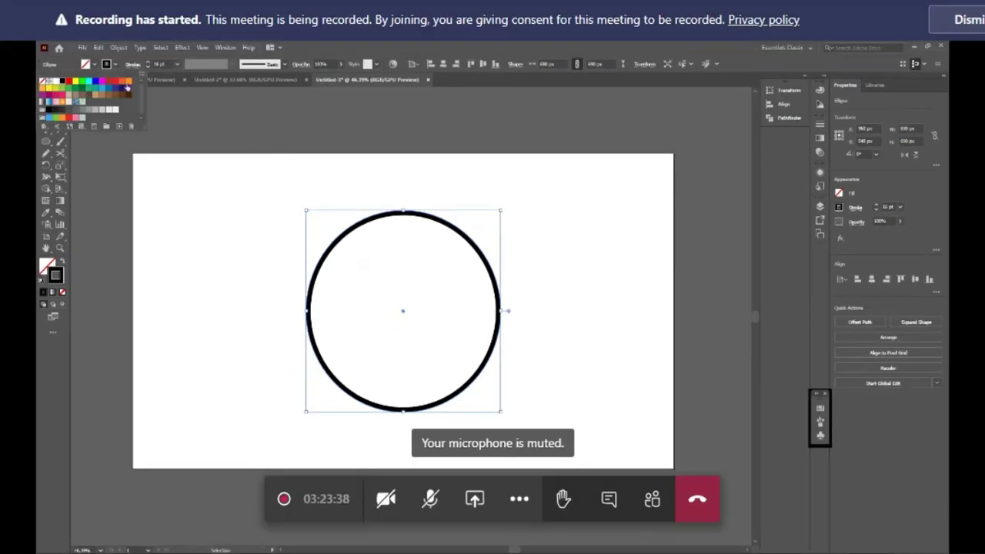
pyautogui.click(98, 42)
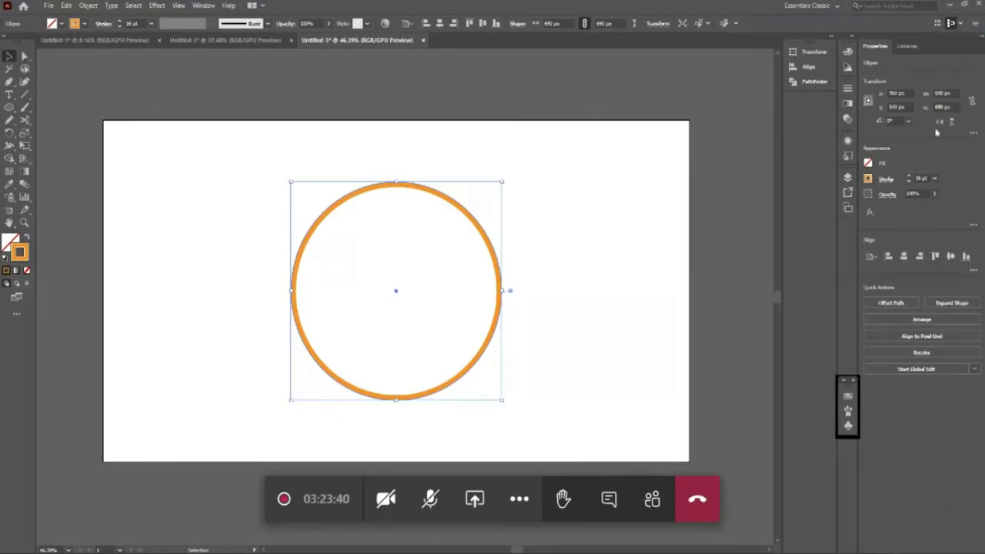
pyautogui.click(848, 140)
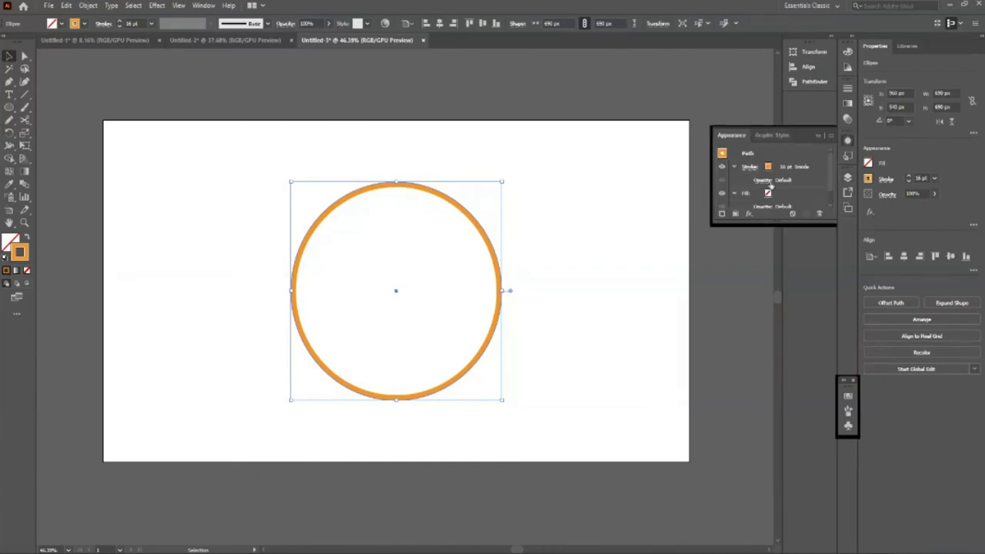
pyautogui.click(804, 167)
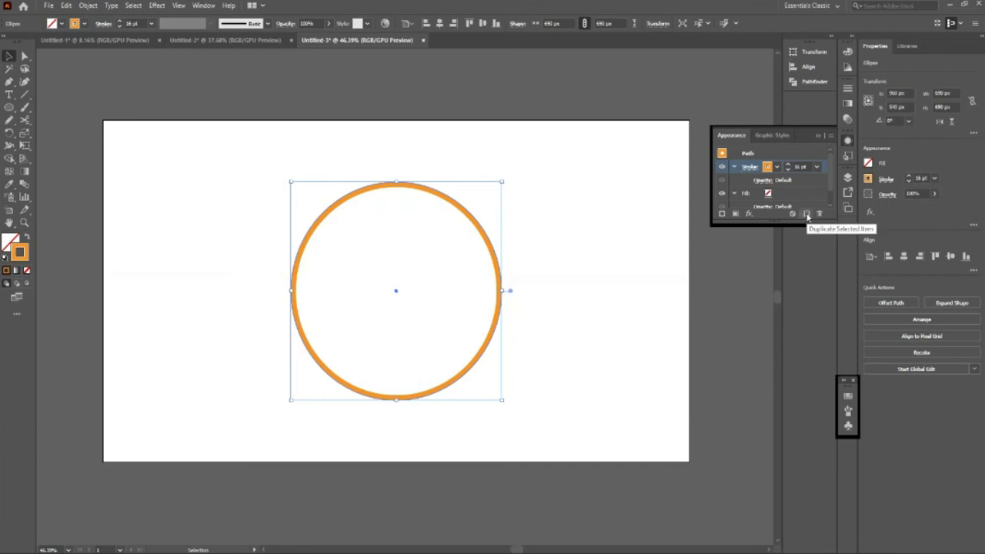
# - Duplicate the circle's stroke and make the copy black
pyautogui.click(806, 214)
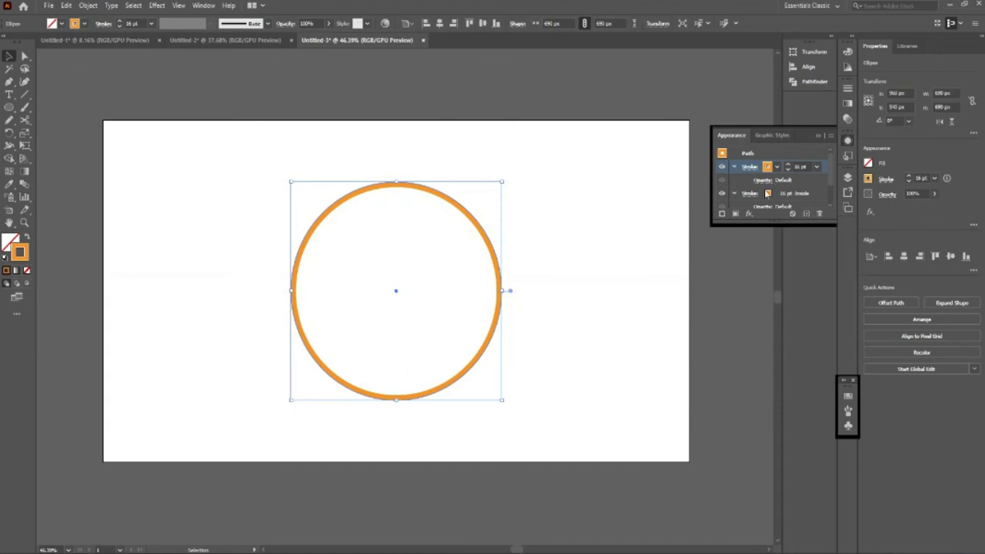
pyautogui.scroll(-2, 823, 186)
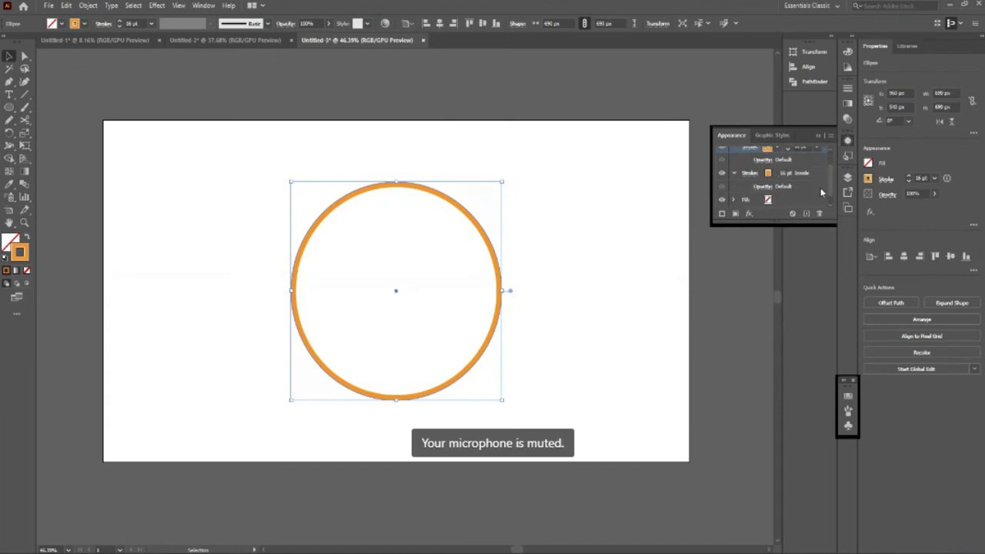
pyautogui.click(768, 176)
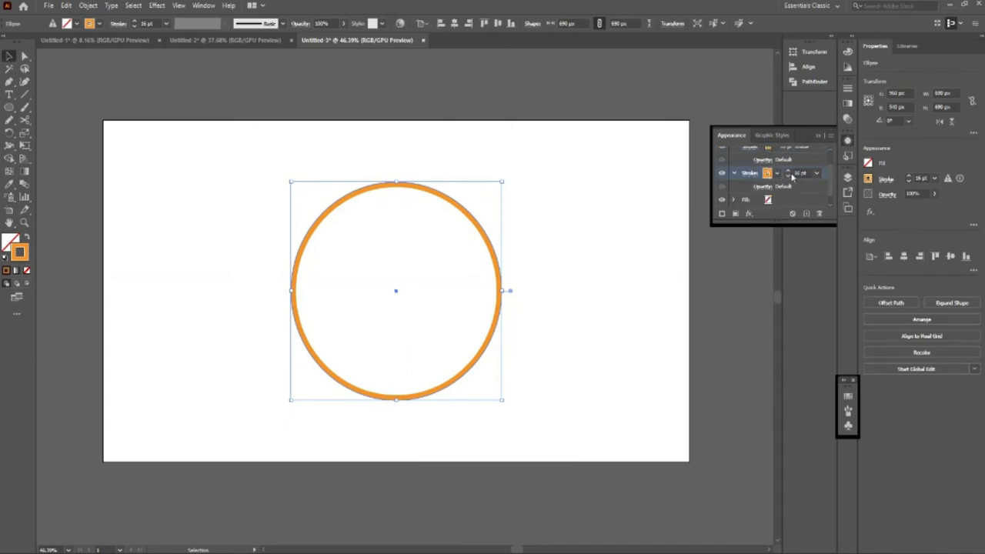
pyautogui.click(768, 173)
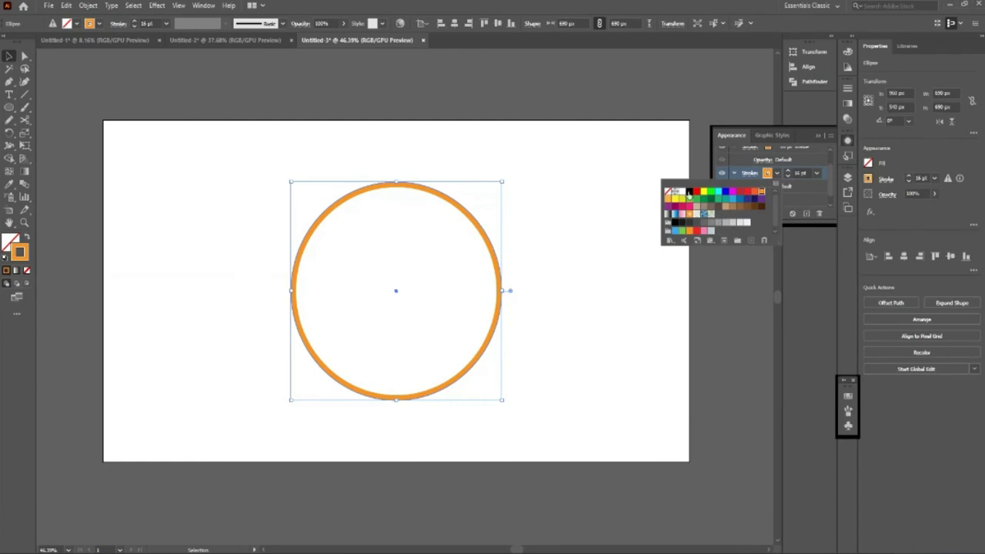
pyautogui.click(688, 192)
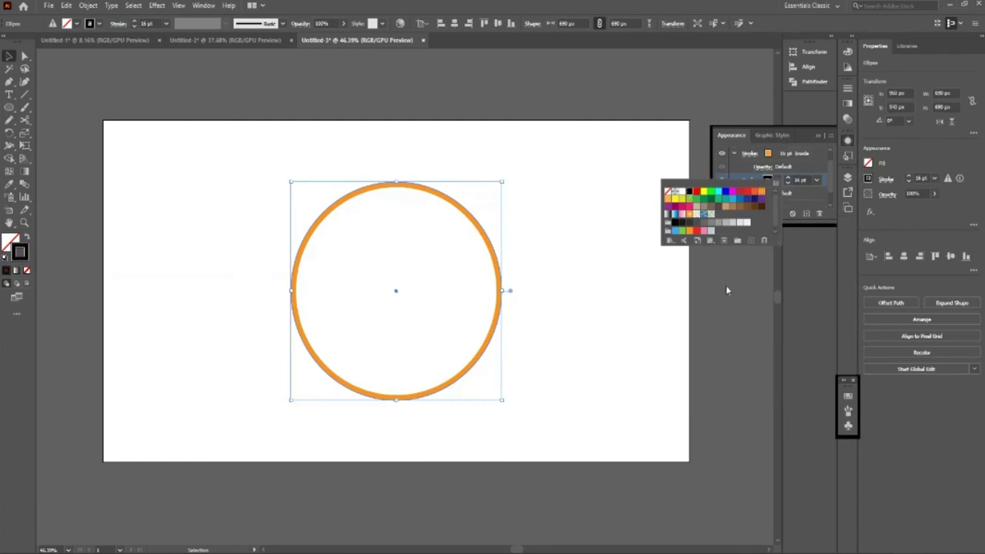
# - Set the orange stroke to 11 pt and the black stroke to 28 pt
pyautogui.click(792, 156)
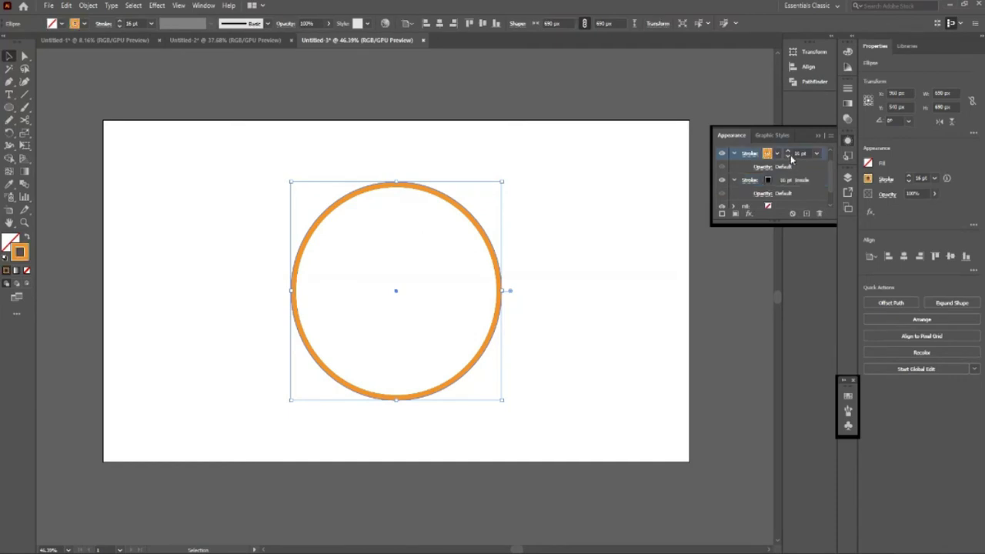
pyautogui.click(787, 157)
pyautogui.click(787, 157)
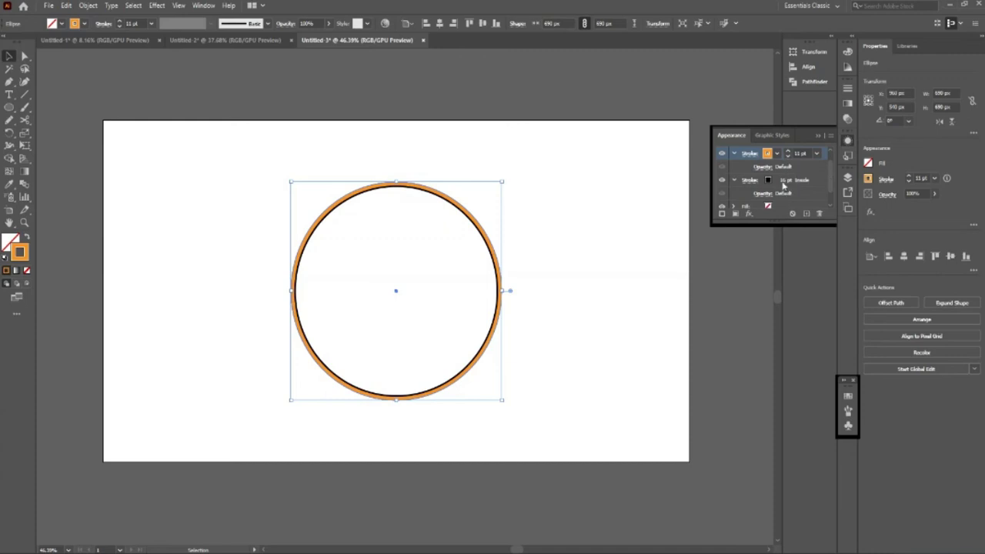
pyautogui.click(783, 180)
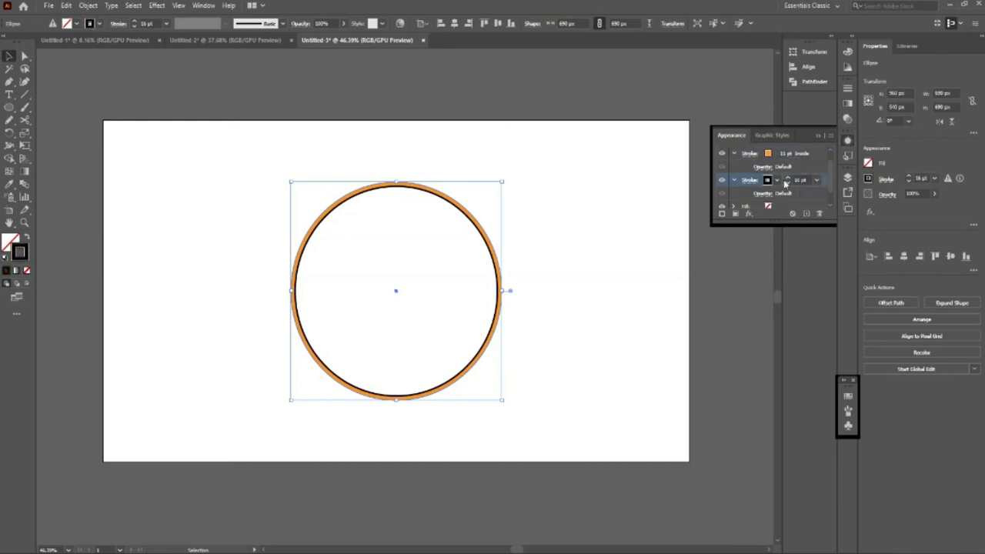
pyautogui.click(788, 178)
pyautogui.click(788, 178)
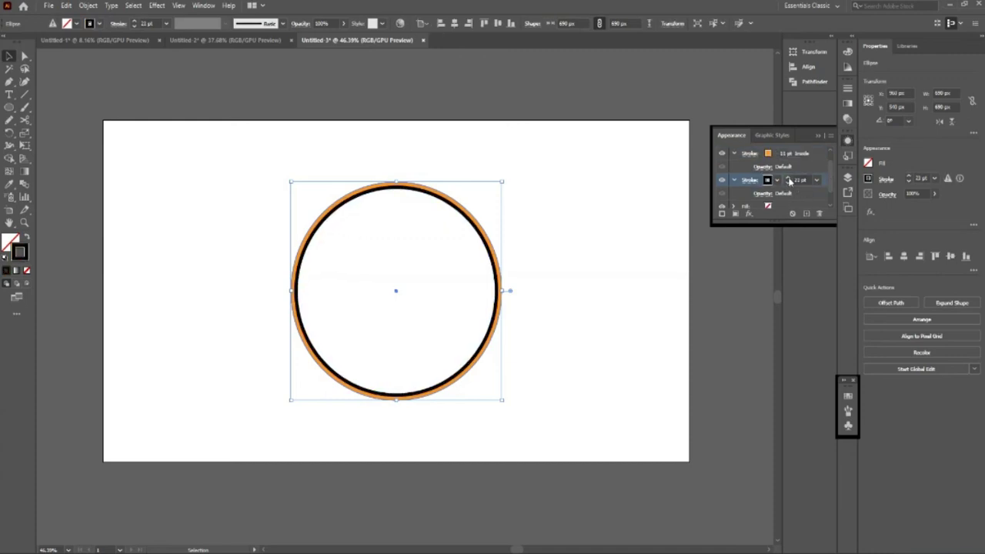
pyautogui.click(788, 178)
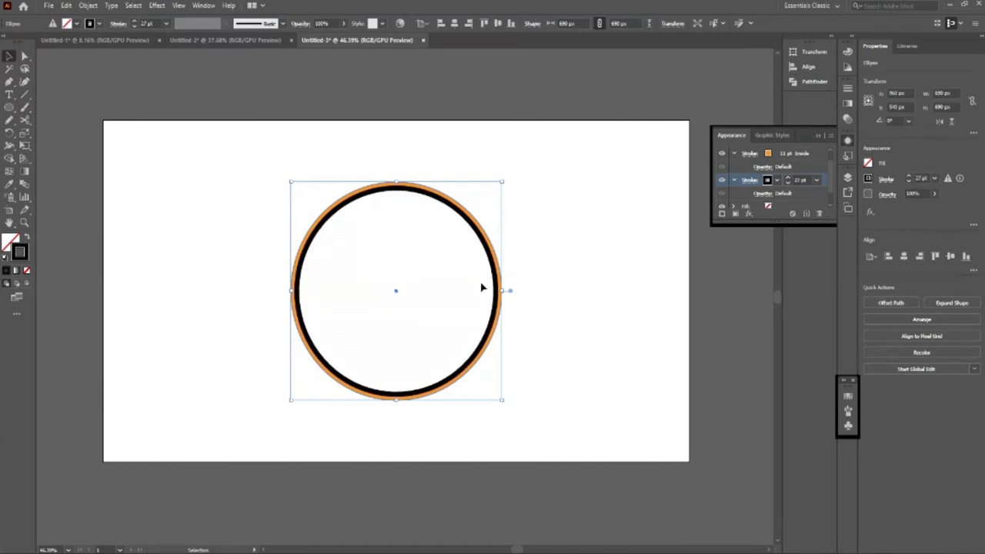
pyautogui.click(788, 178)
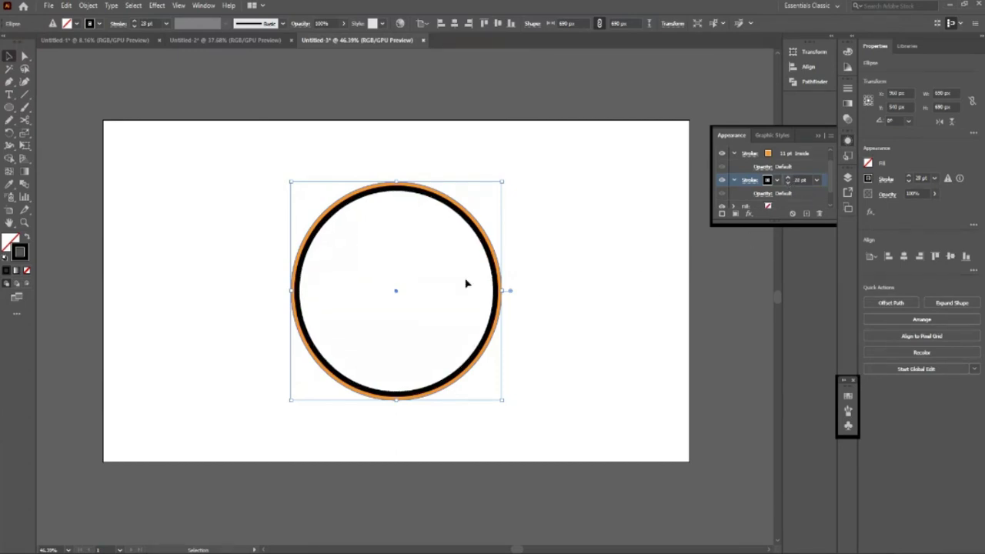
# - Duplicate the black stroke and select the new stroke entry
pyautogui.click(806, 213)
pyautogui.scroll(-2, 832, 201)
pyautogui.click(772, 176)
# - Make the new stroke light blue and raise its weight to 43 pt
pyautogui.click(776, 177)
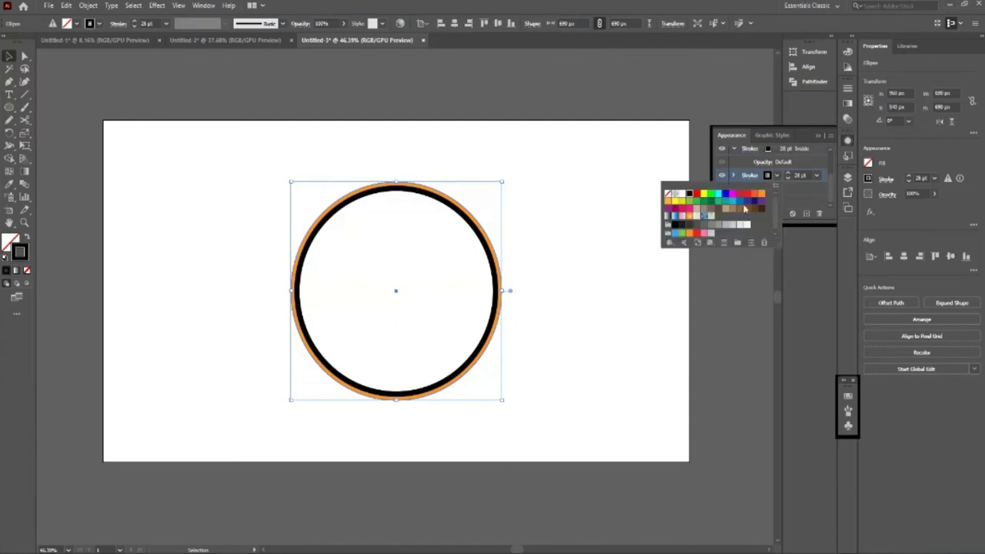
pyautogui.click(735, 203)
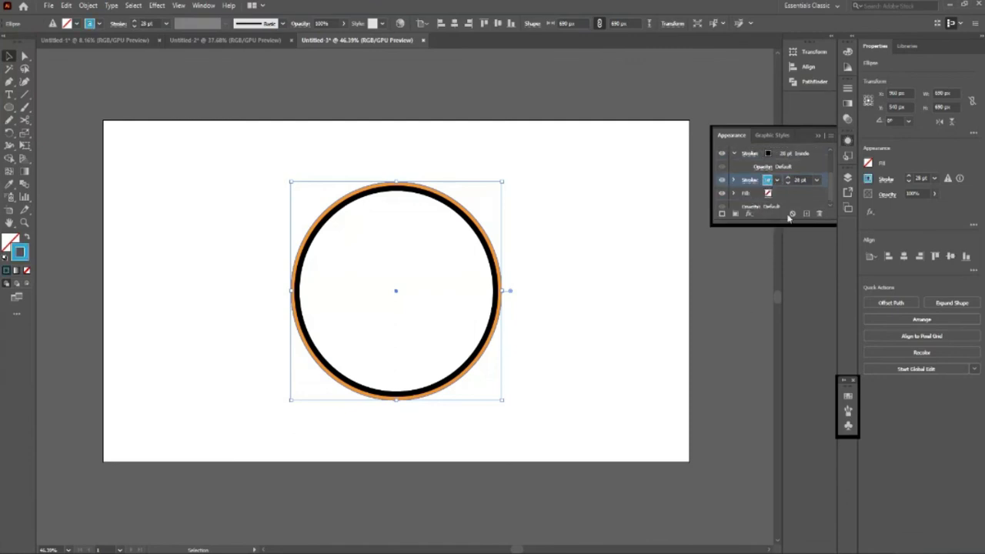
pyautogui.click(787, 177)
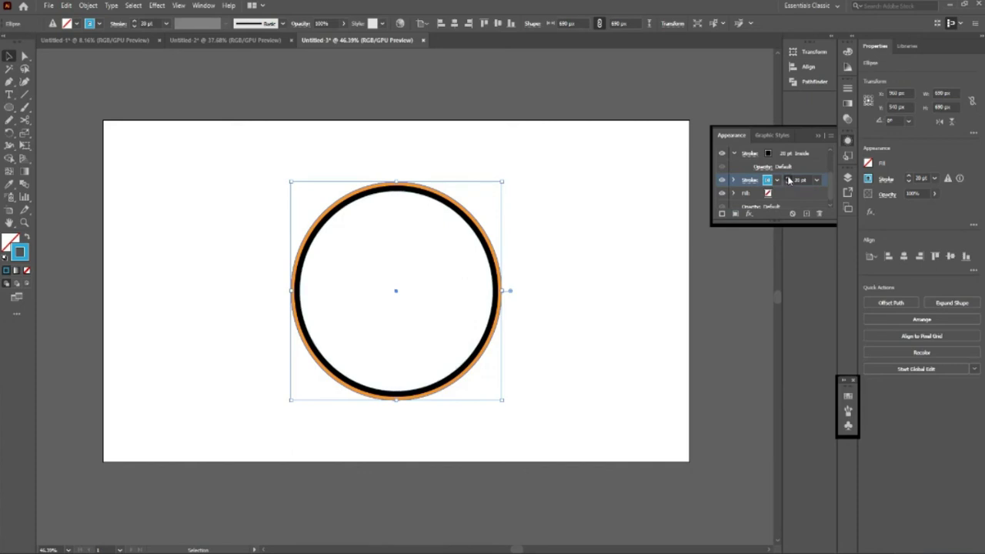
pyautogui.click(787, 177)
pyautogui.click(787, 177)
pyautogui.click(788, 177)
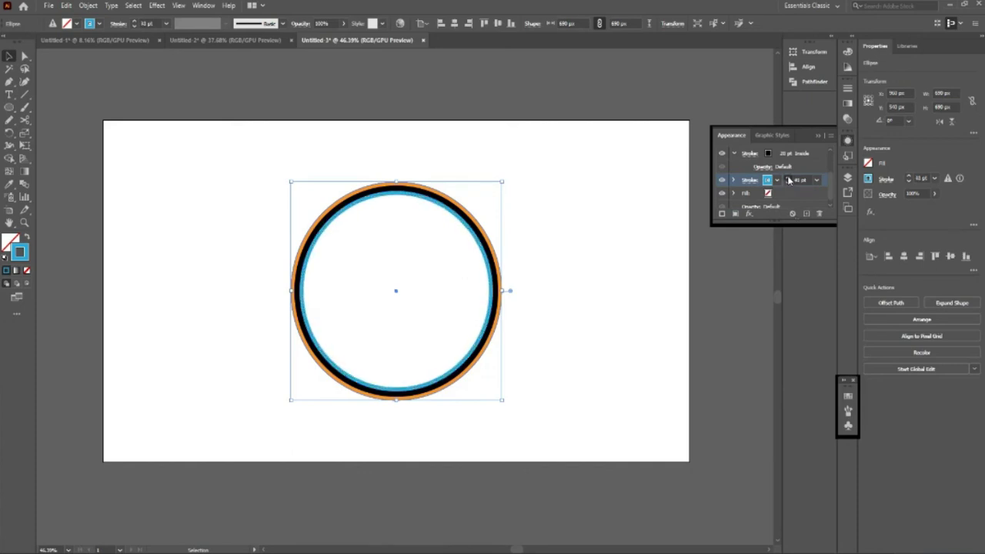
pyautogui.click(787, 177)
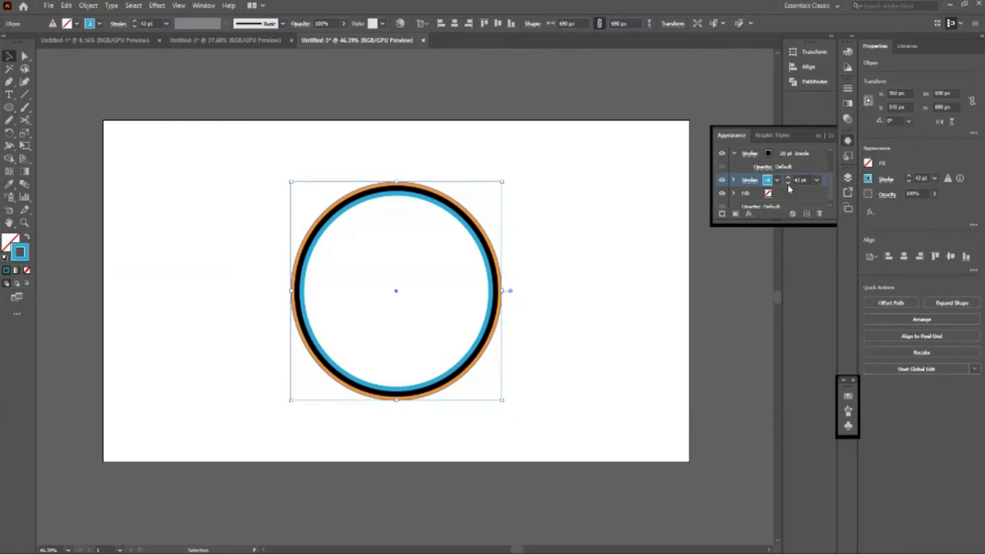
pyautogui.moveTo(831, 192)
pyautogui.mouseDown()
pyautogui.moveTo(836, 176)
pyautogui.moveTo(837, 186)
pyautogui.mouseUp()
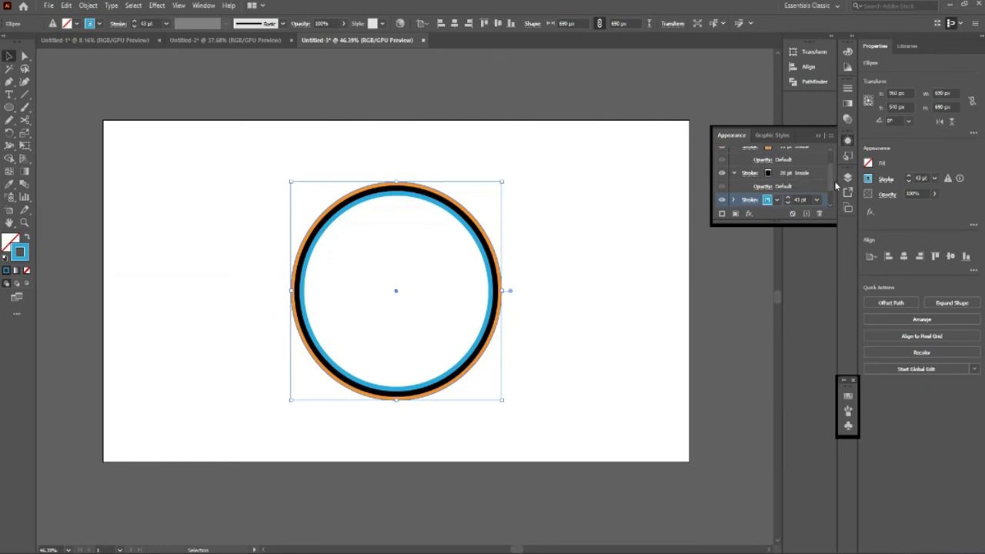
# - Select the circle and undo an accidental move of it
pyautogui.click(499, 323)
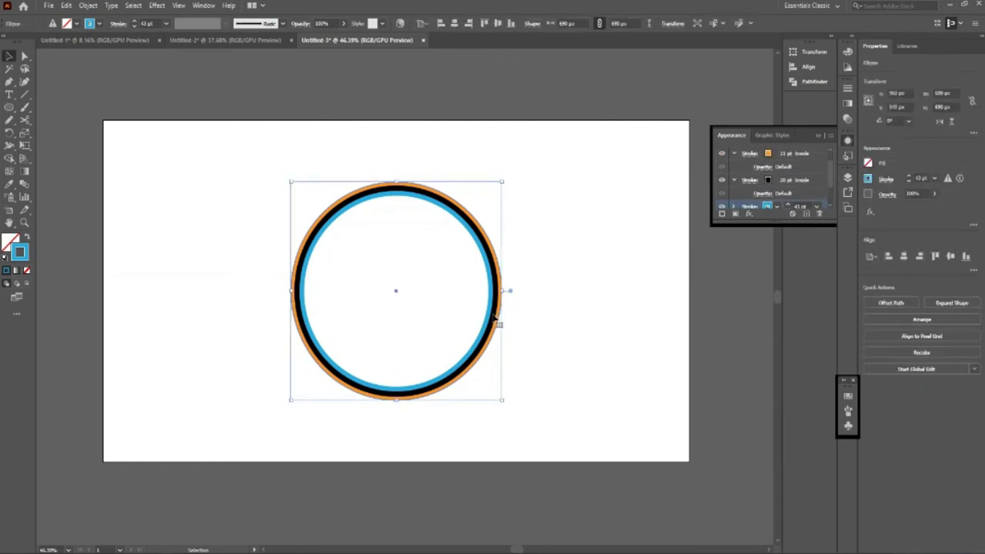
pyautogui.moveTo(496, 322); pyautogui.dragTo(491, 315)
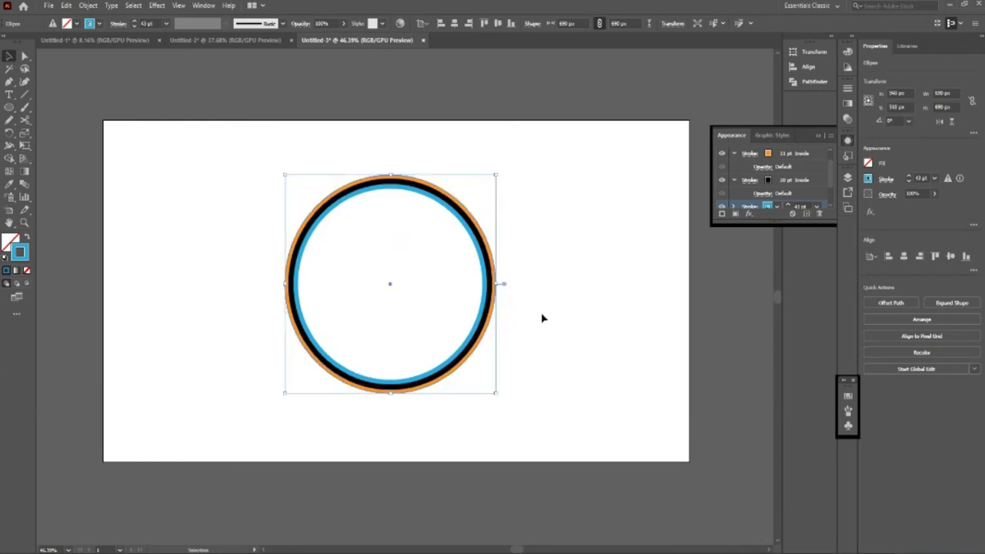
pyautogui.press('a')
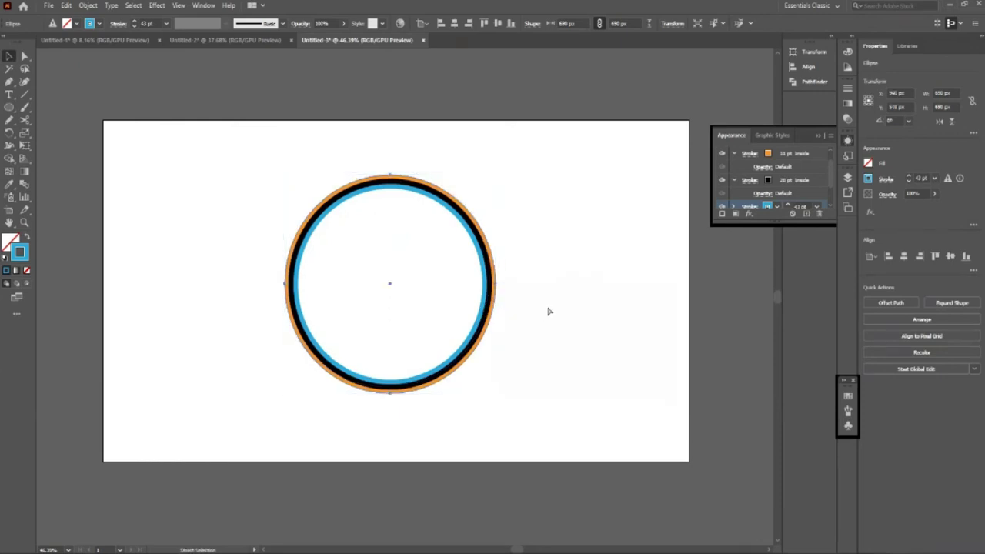
pyautogui.press('Delete')
pyautogui.hotkey('ctrl', 'z')
pyautogui.hotkey('ctrl', 'z')
# - Duplicate the light-blue stroke and make the copy green
pyautogui.press('v')
pyautogui.scroll(-2, 825, 193)
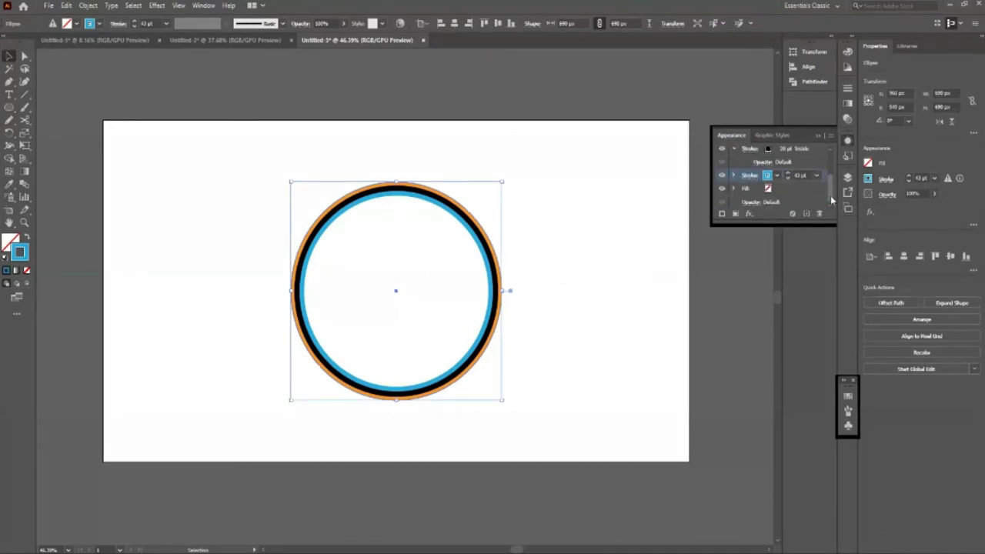
pyautogui.click(806, 213)
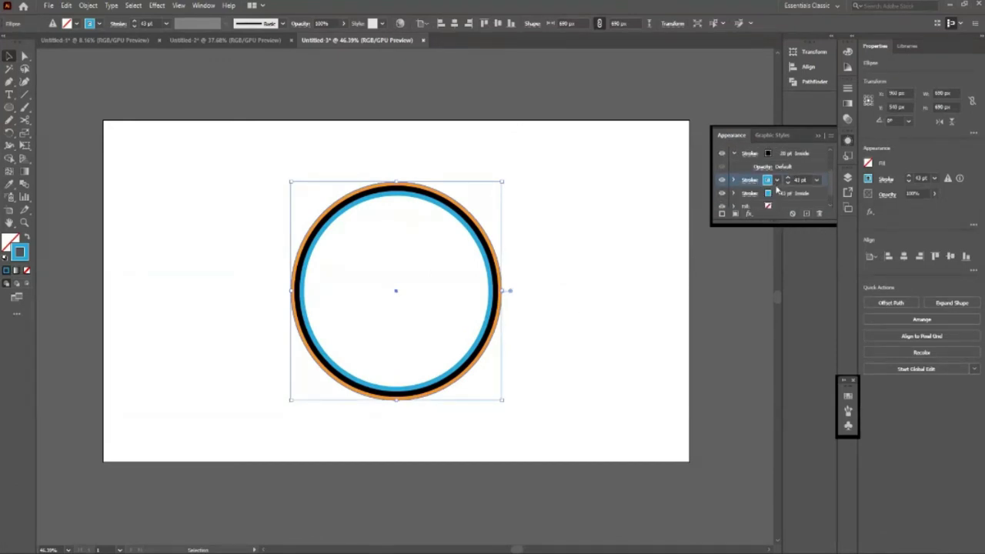
pyautogui.click(781, 196)
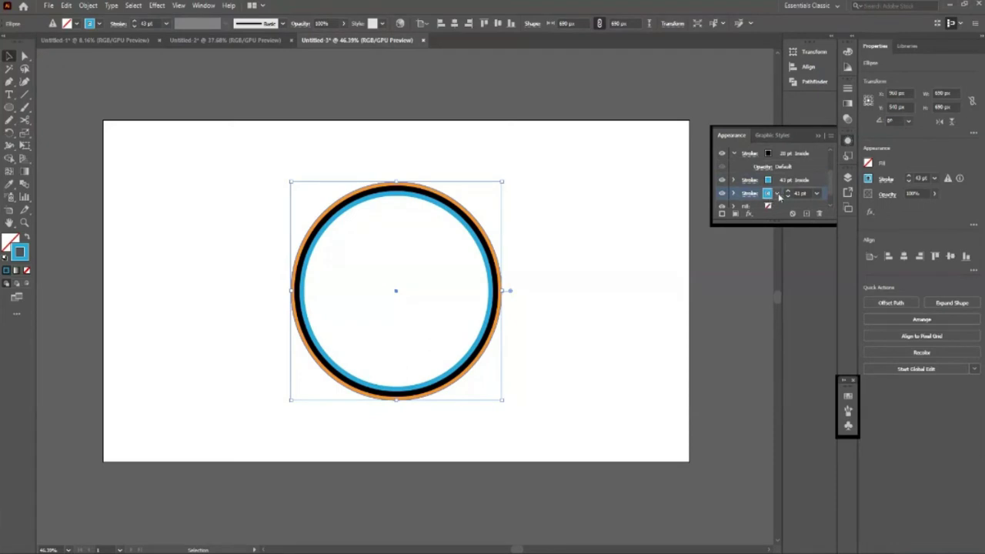
pyautogui.click(778, 194)
pyautogui.click(711, 219)
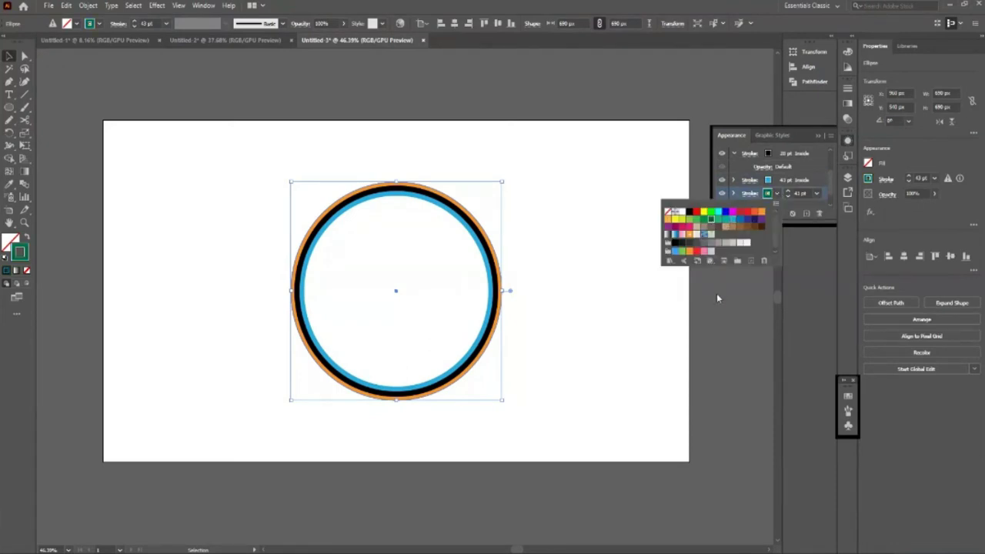
pyautogui.click(716, 293)
# - Raise the green stroke to 61 pt and close the Appearance panel
pyautogui.click(788, 192)
pyautogui.click(788, 192)
pyautogui.click(788, 192)
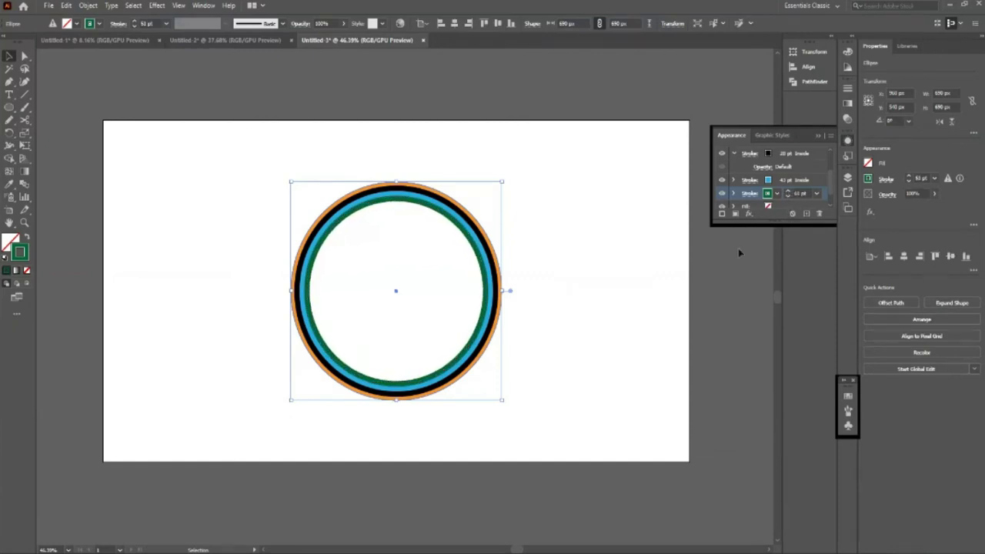
pyautogui.click(829, 129)
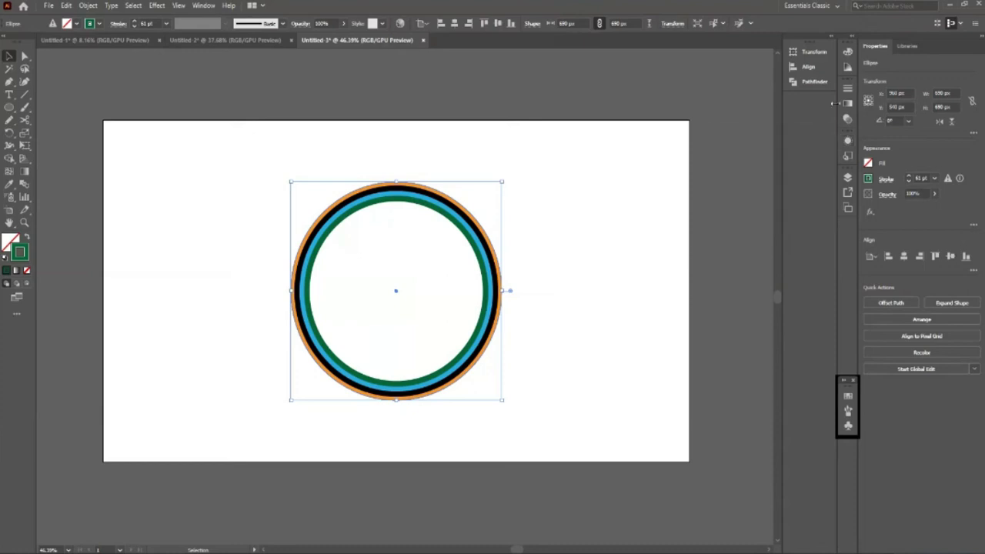
# - Align the green stroke to the outside of the path and reduce its weight
pyautogui.click(849, 90)
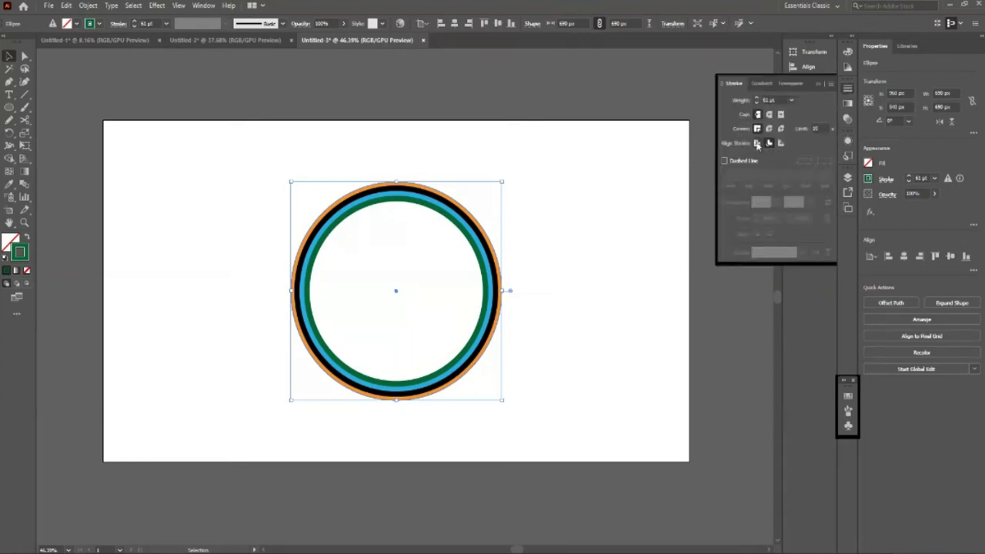
pyautogui.click(781, 143)
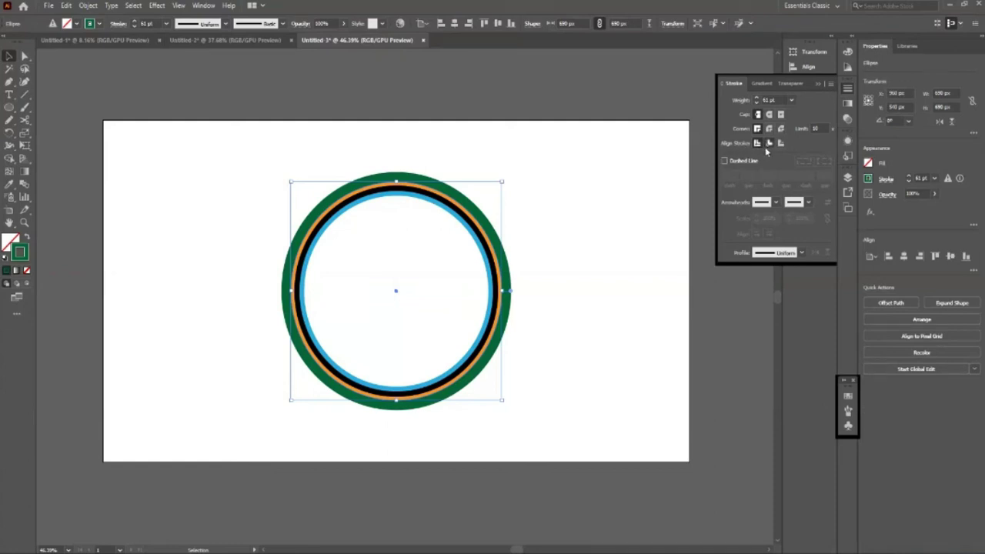
pyautogui.click(817, 84)
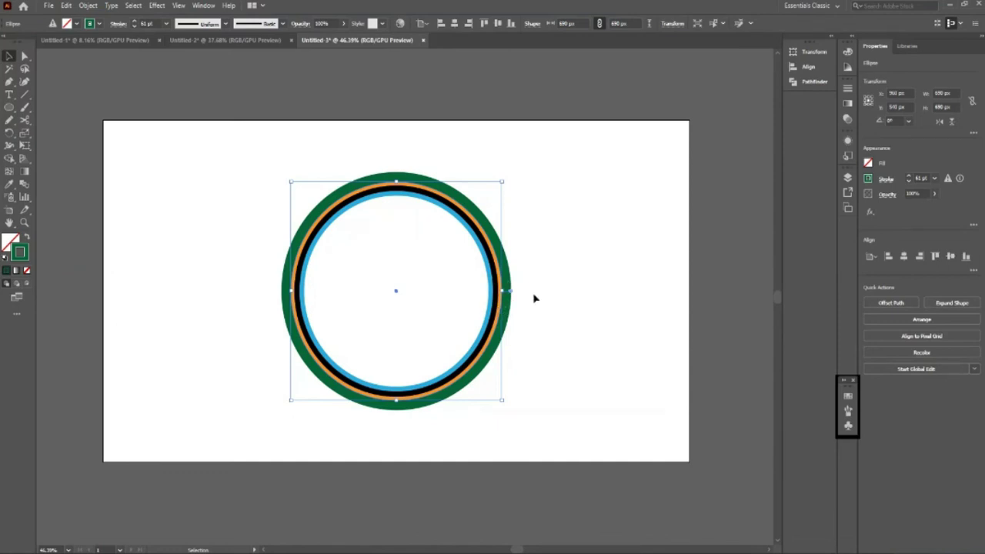
pyautogui.click(134, 28)
pyautogui.click(134, 27)
pyautogui.click(135, 27)
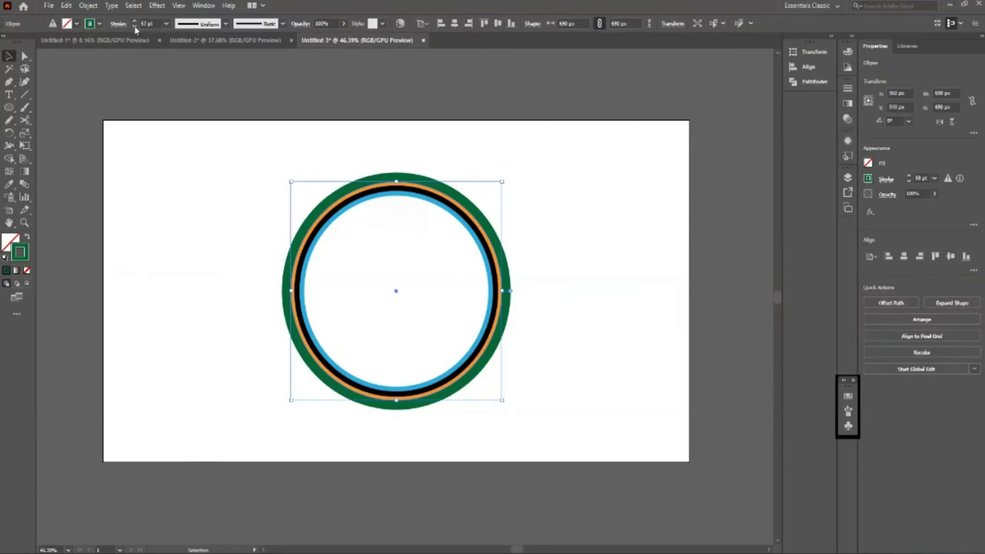
pyautogui.click(135, 28)
pyautogui.click(134, 28)
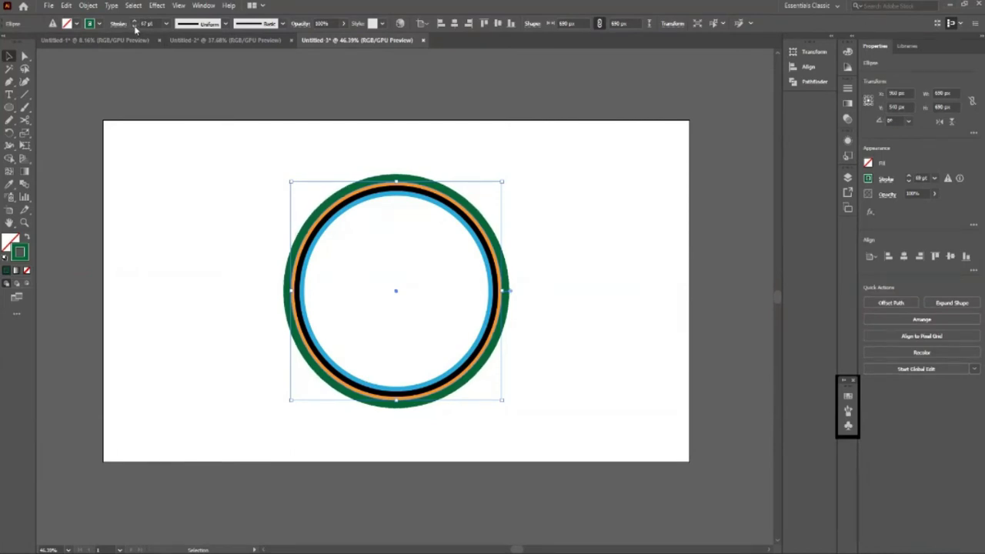
# - Try inside alignment, then settle on Outside alignment with a 43 pt green stroke
pyautogui.click(576, 387)
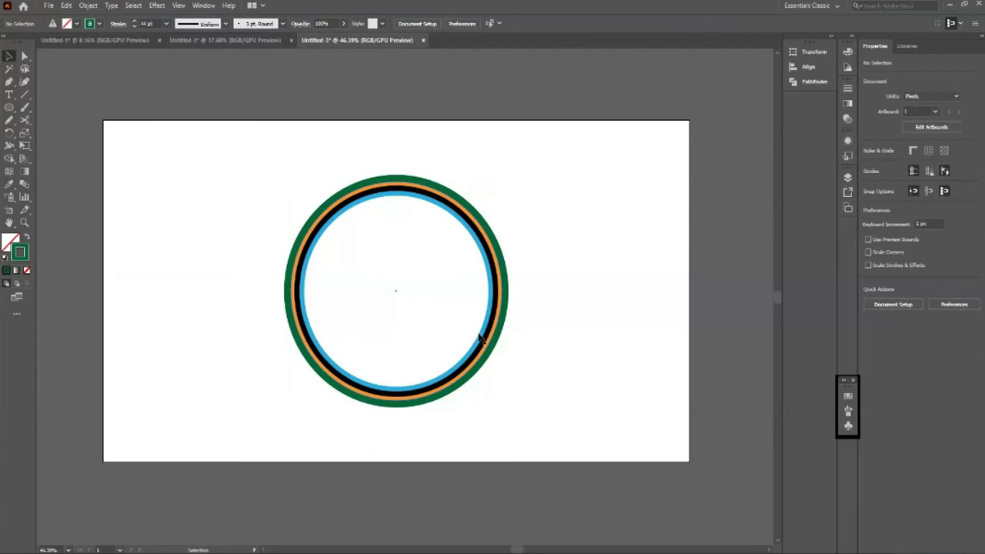
pyautogui.click(499, 329)
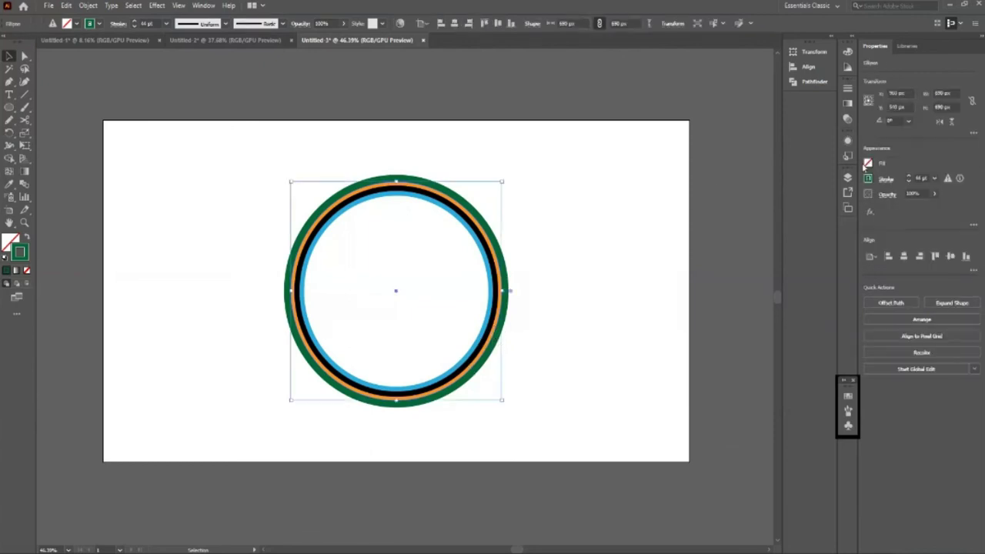
pyautogui.click(849, 90)
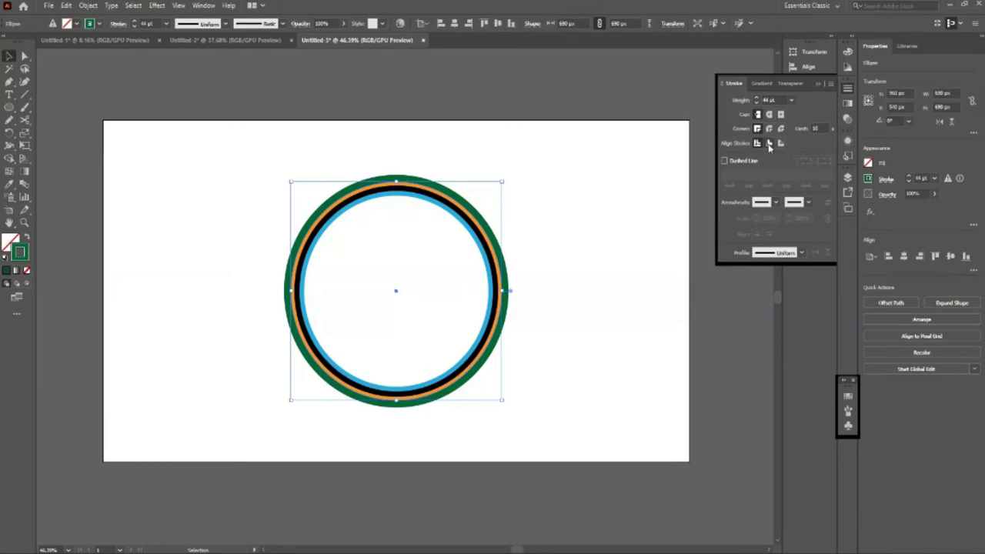
pyautogui.click(768, 144)
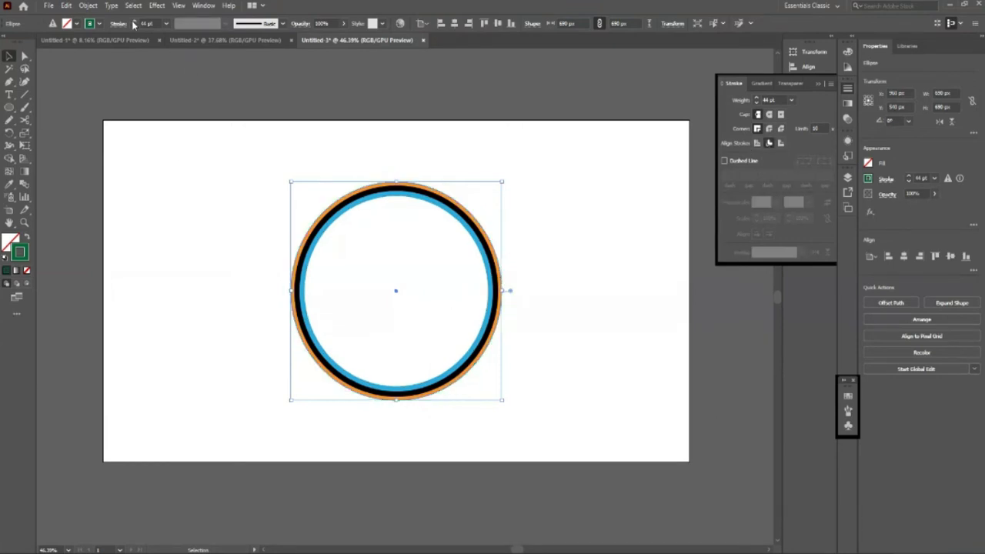
pyautogui.click(133, 24)
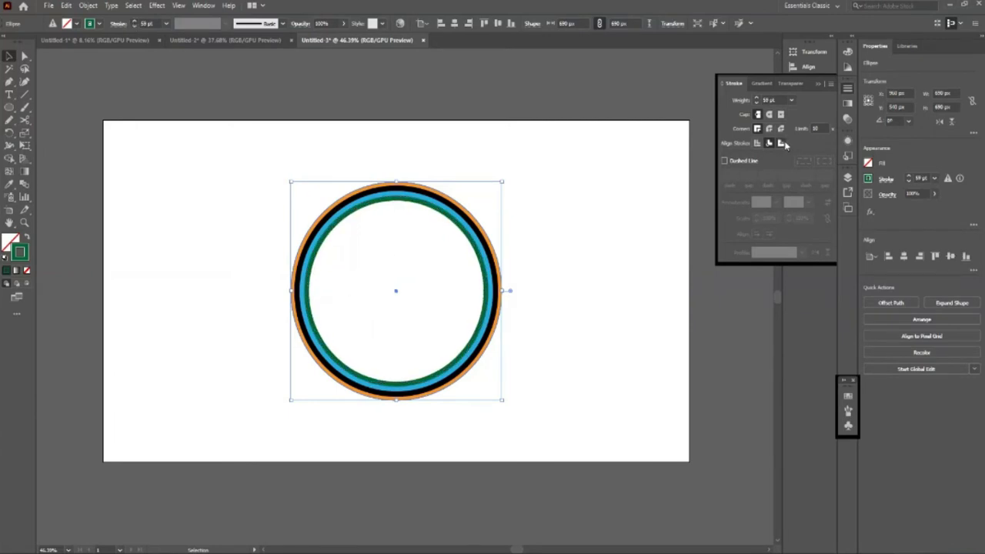
pyautogui.click(782, 143)
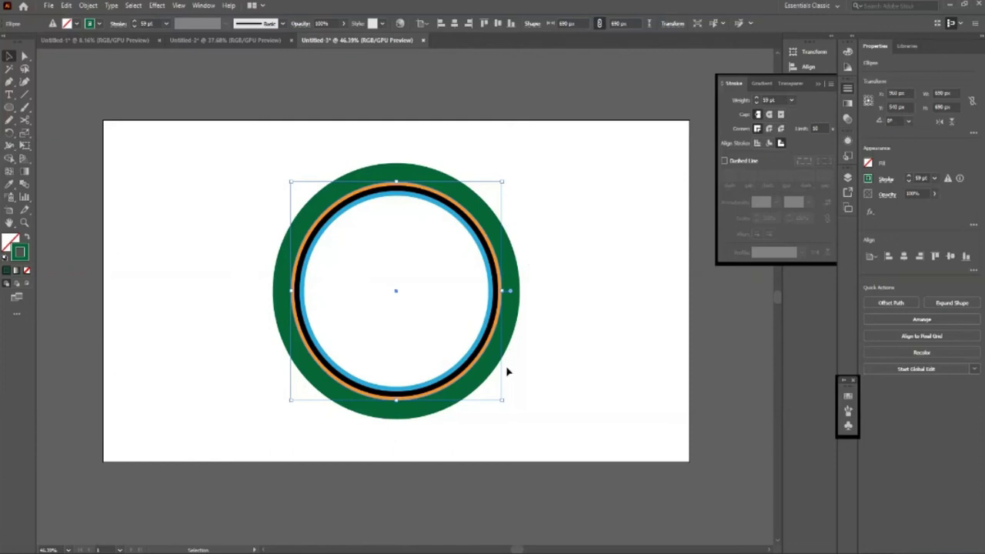
pyautogui.click(135, 27)
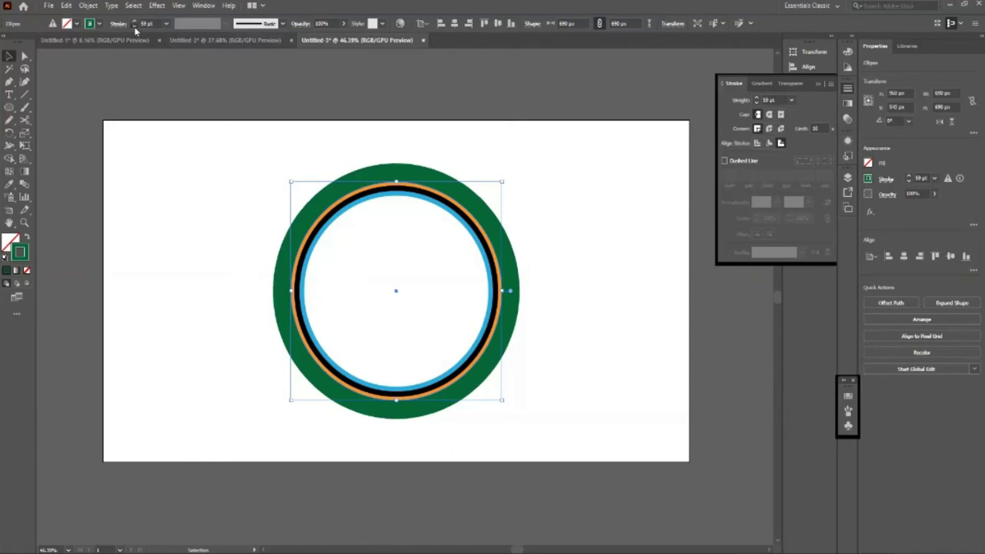
pyautogui.click(135, 27)
pyautogui.click(135, 27)
pyautogui.click(134, 27)
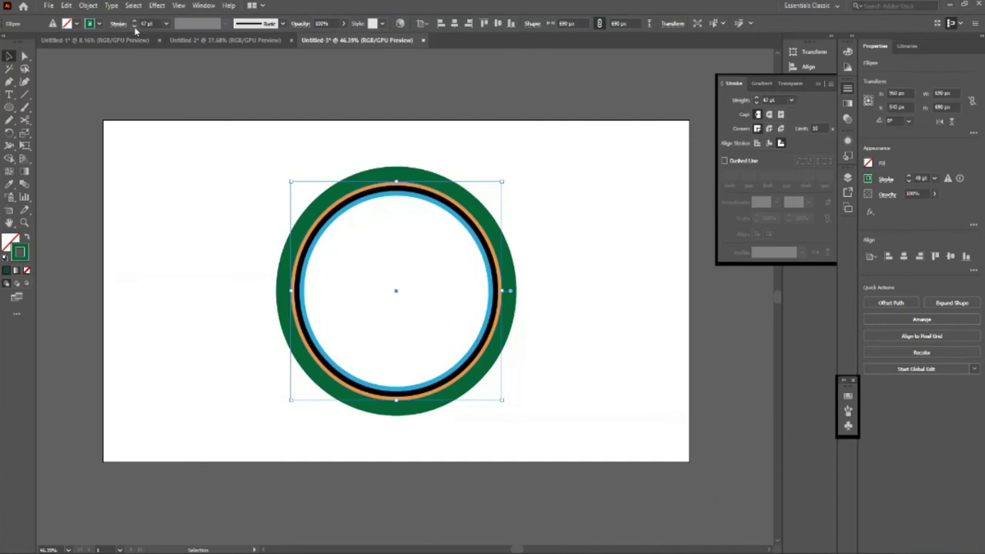
pyautogui.click(135, 27)
pyautogui.click(135, 27)
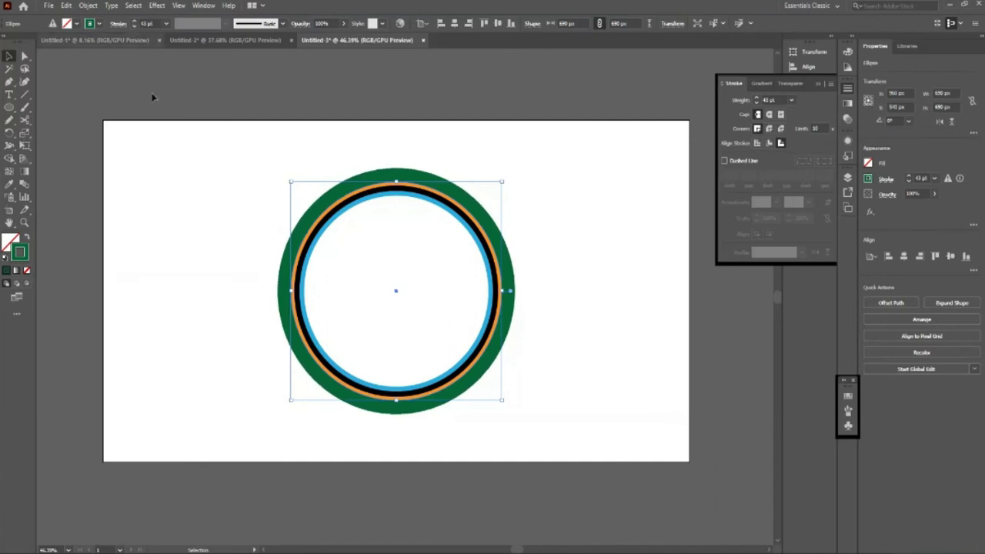
# - Reselect the ringed circle with the Selection tool to prepare for path commands
pyautogui.click(603, 320)
pyautogui.click(485, 348)
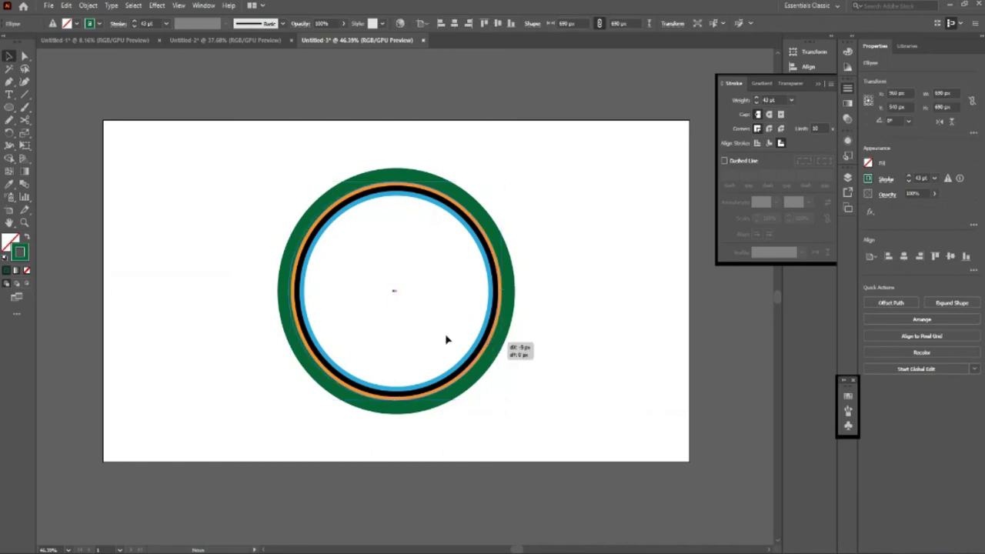
pyautogui.press('a')
pyautogui.press('v')
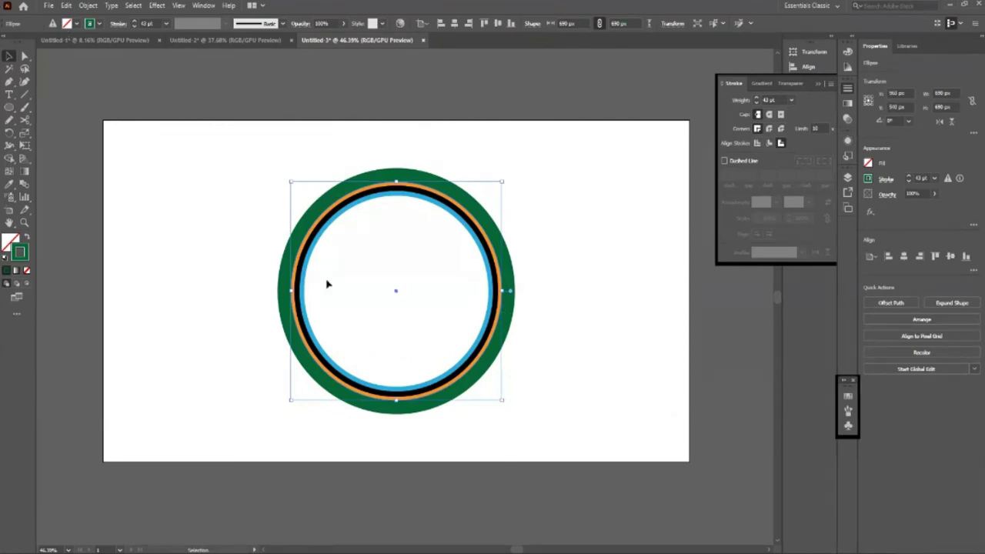
pyautogui.click(87, 6)
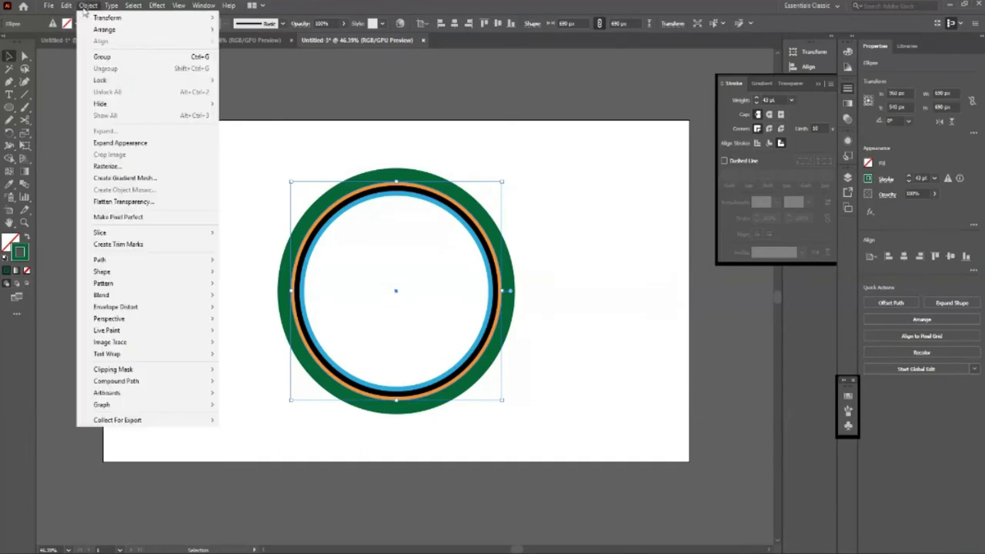
pyautogui.moveTo(146, 260)
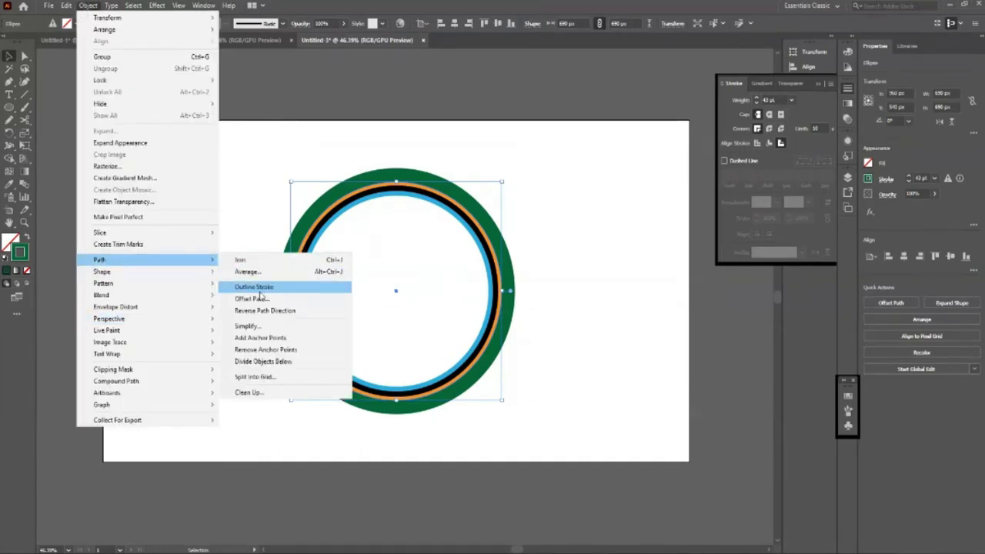
# - Outline the circle's strokes and ungroup, then restore the concentric arrangement
pyautogui.click(261, 291)
pyautogui.click(442, 362)
pyautogui.moveTo(475, 378)
pyautogui.mouseDown()
pyautogui.moveTo(380, 337)
pyautogui.moveTo(466, 377)
pyautogui.mouseUp()
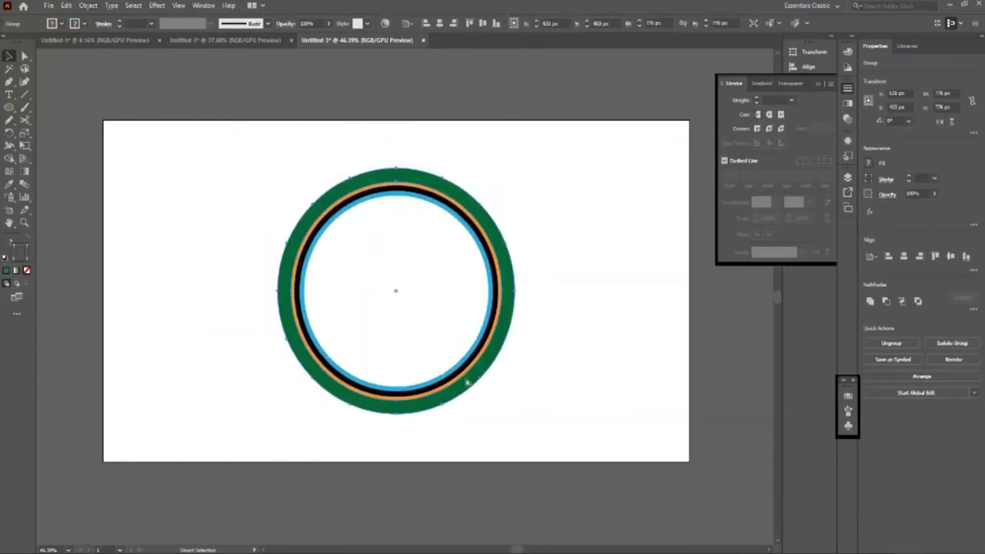
pyautogui.rightClick(446, 236)
pyautogui.click(511, 337)
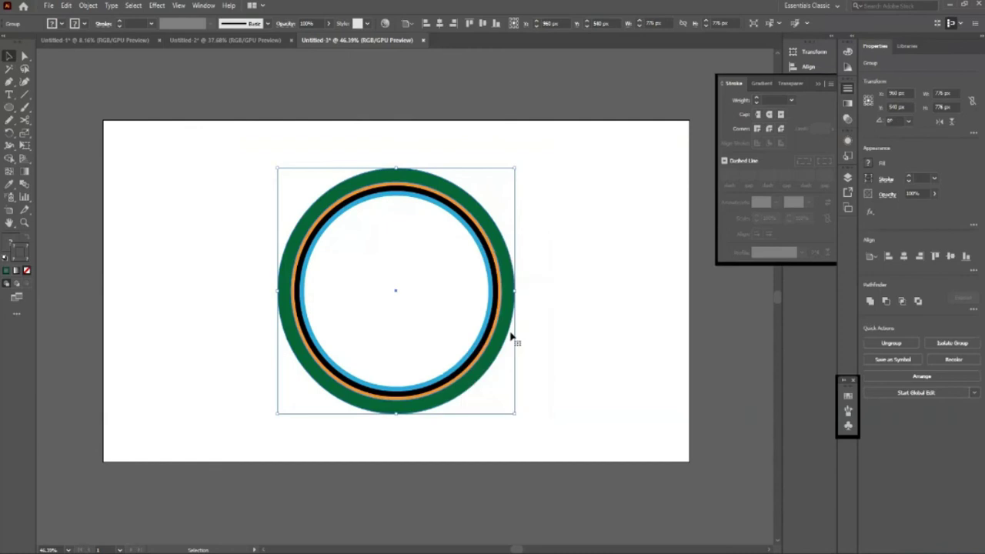
pyautogui.click(563, 347)
pyautogui.hotkey('ctrl', 'z')
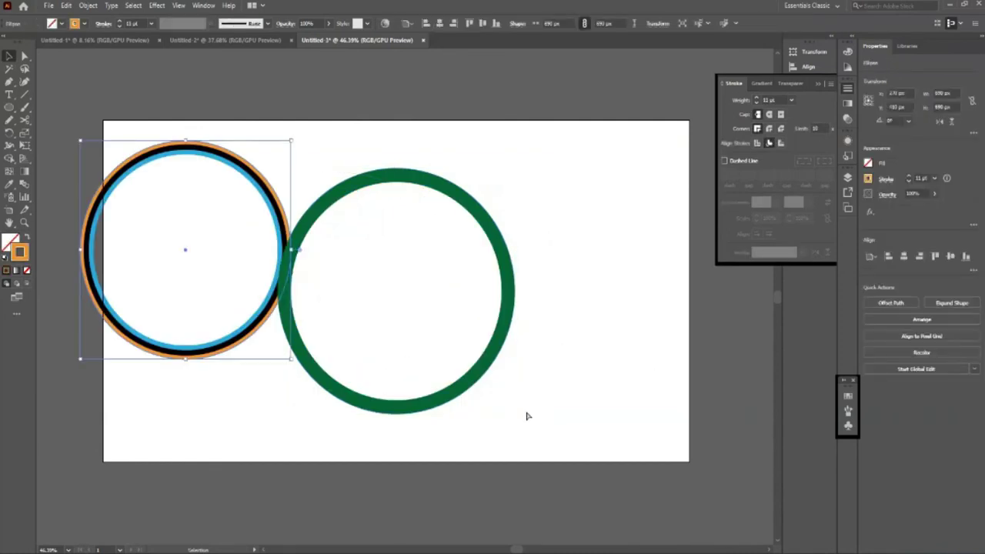
pyautogui.hotkey('ctrl', 'shift', 'z')
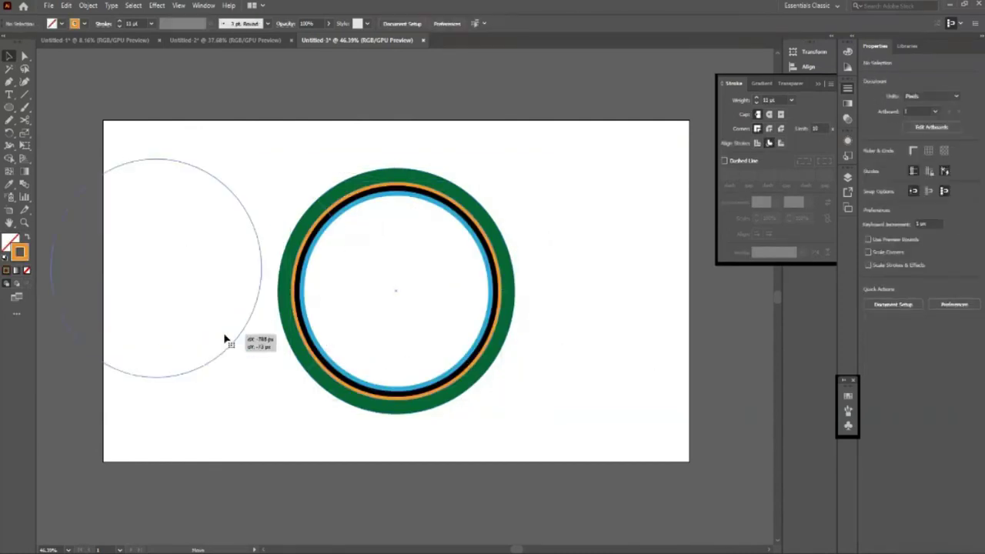
# - Drag the inner circles and green ring apart, then undo those moves
pyautogui.moveTo(465, 364); pyautogui.dragTo(225, 340)
pyautogui.moveTo(501, 362); pyautogui.dragTo(656, 310)
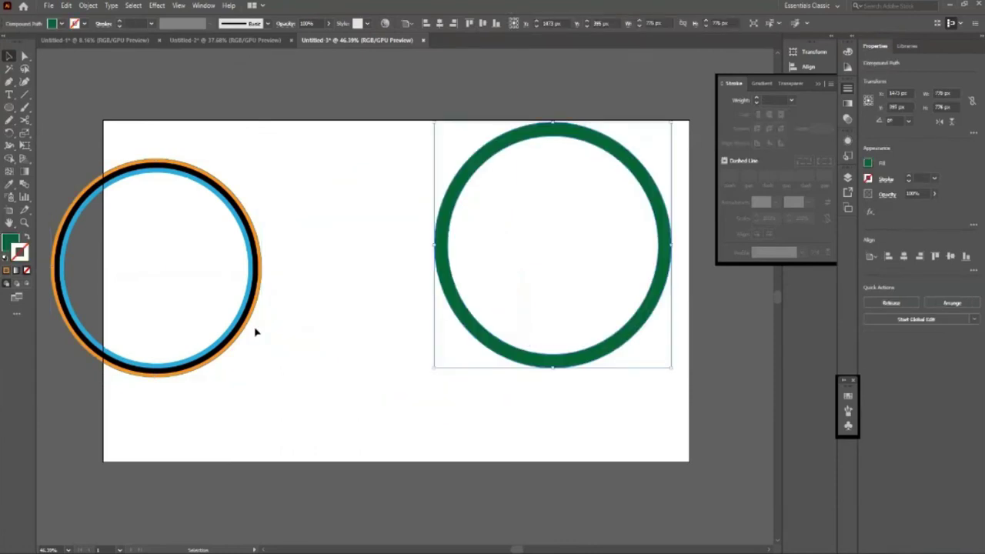
pyautogui.moveTo(249, 330); pyautogui.dragTo(434, 345)
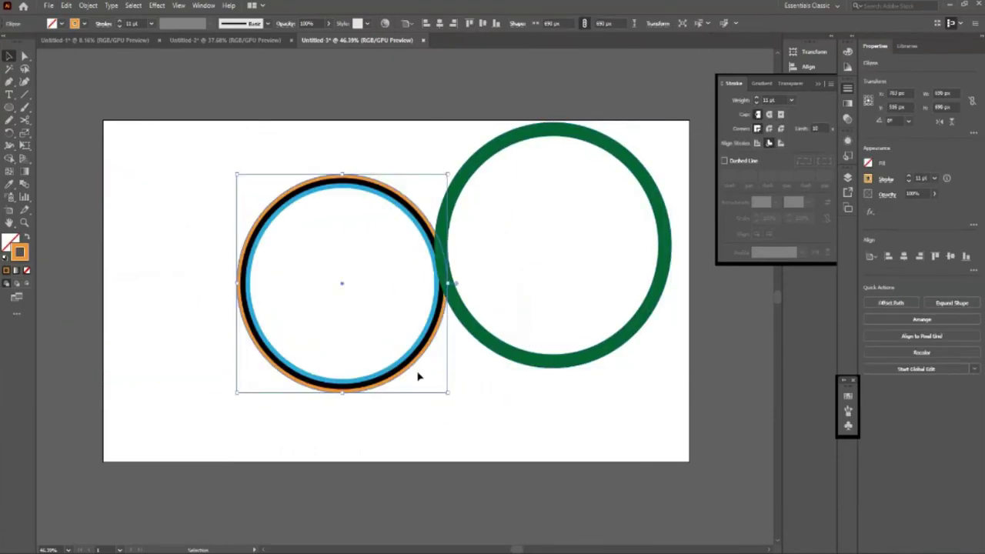
pyautogui.rightClick(435, 316)
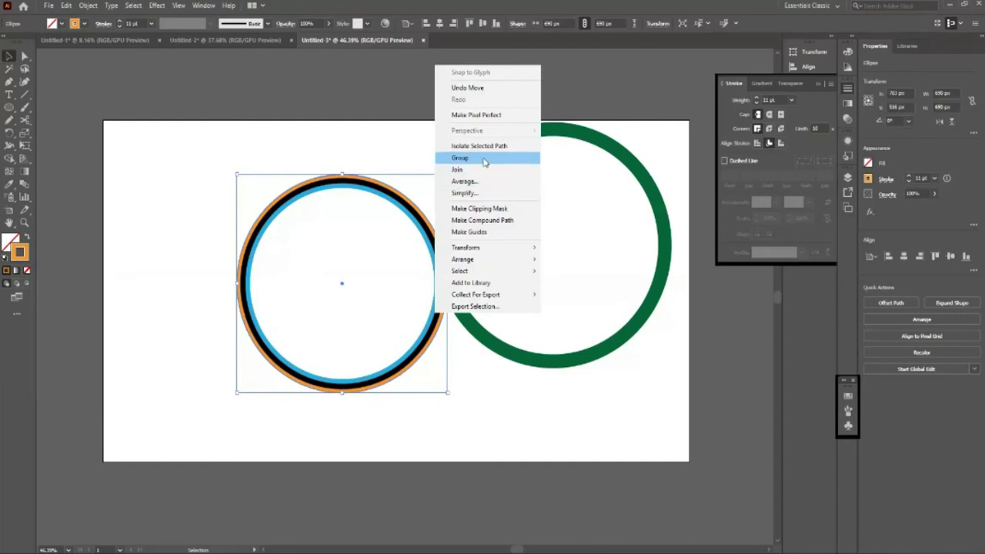
pyautogui.click(488, 375)
pyautogui.click(501, 347)
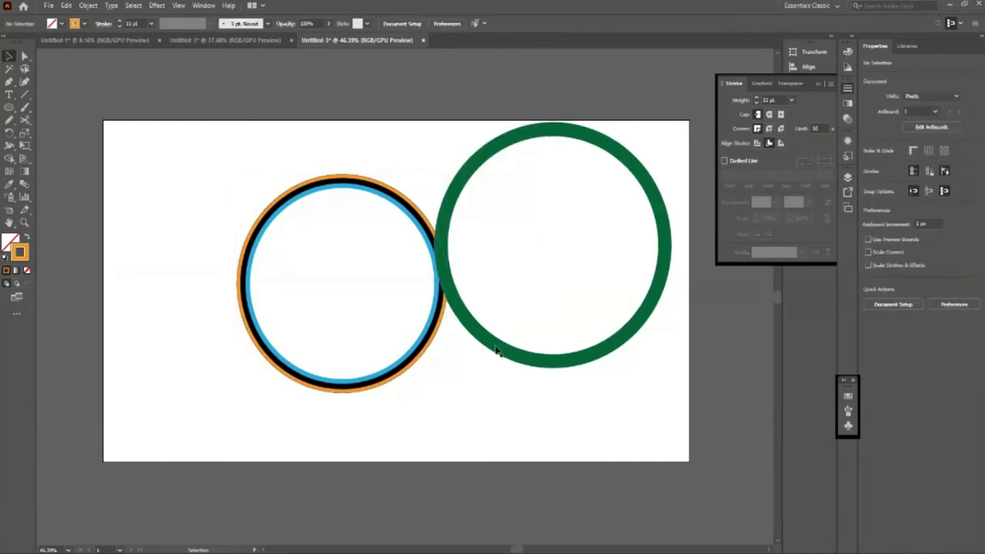
pyautogui.hotkey('ctrl', 'z')
pyautogui.click(429, 347)
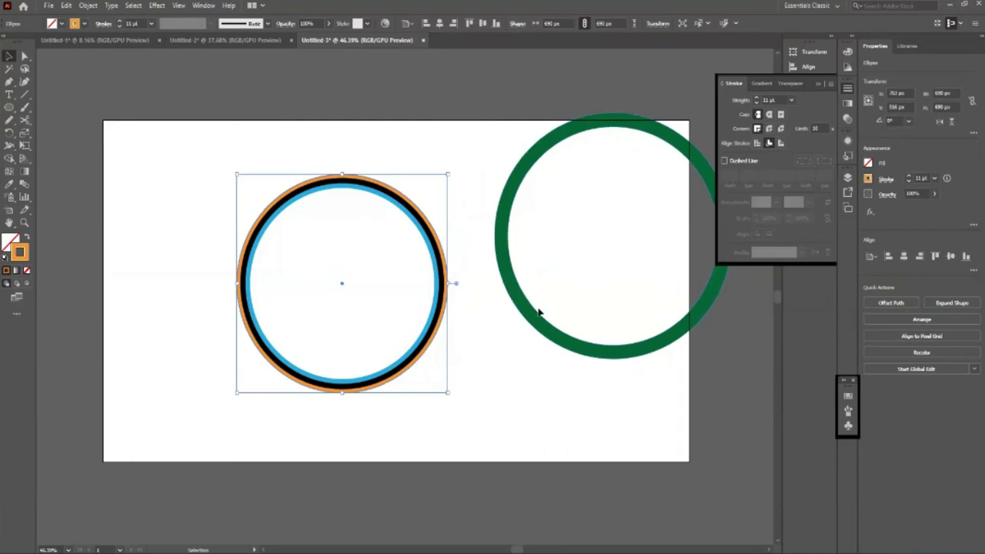
pyautogui.hotkey('ctrl', 'z')
pyautogui.hotkey('ctrl', 'z')
pyautogui.hotkey('ctrl', 'z')
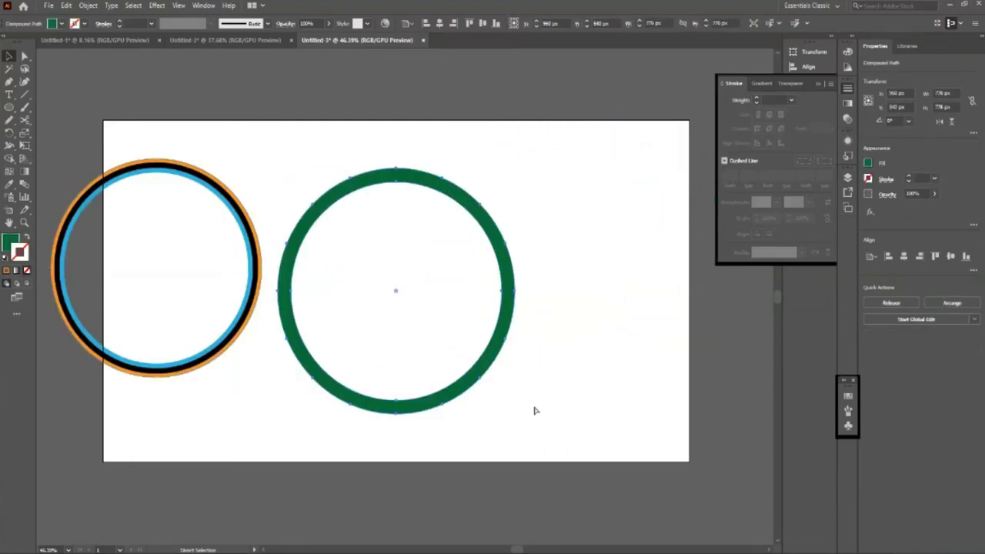
pyautogui.hotkey('ctrl', 'z')
pyautogui.hotkey('ctrl', 'z')
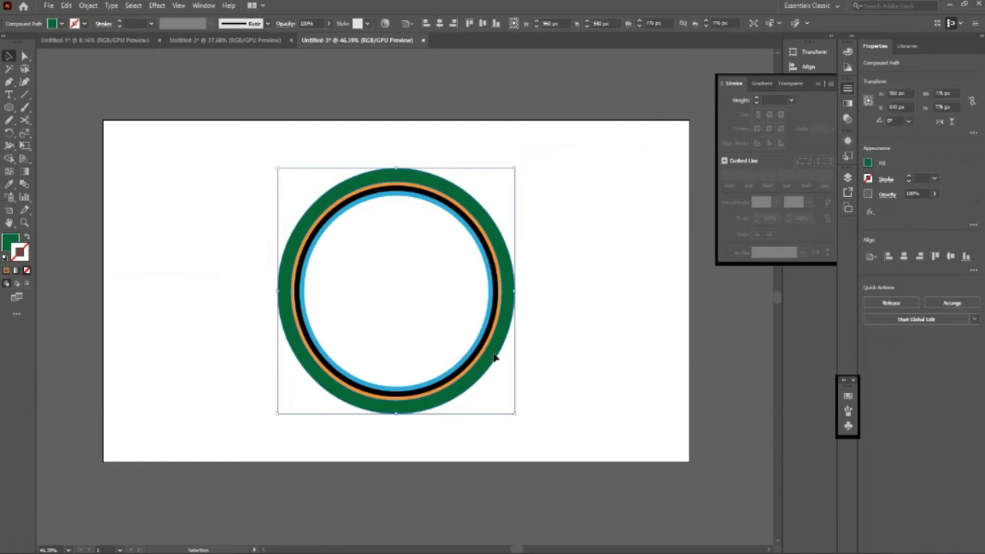
pyautogui.hotkey('ctrl', 'z')
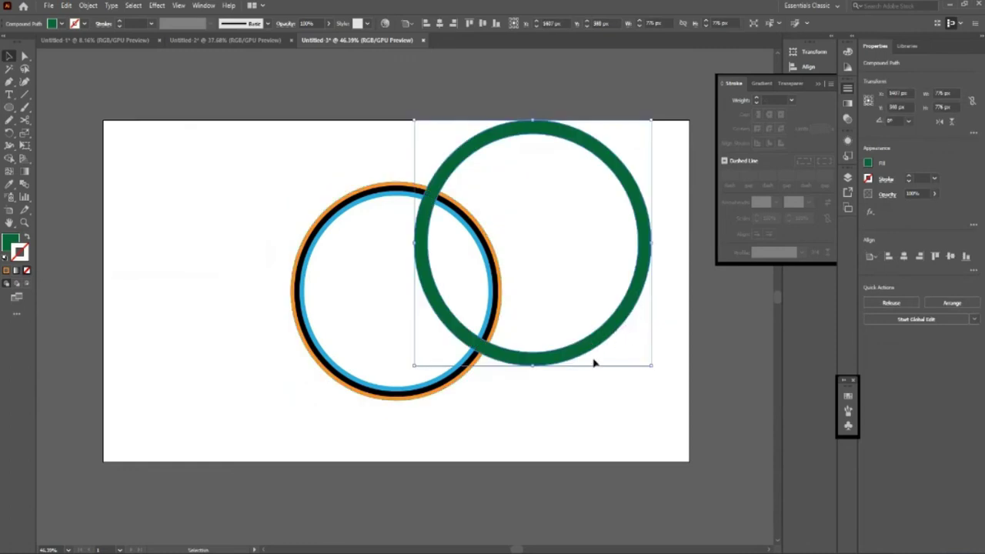
pyautogui.hotkey('ctrl', 'z')
pyautogui.hotkey('ctrl', 'z')
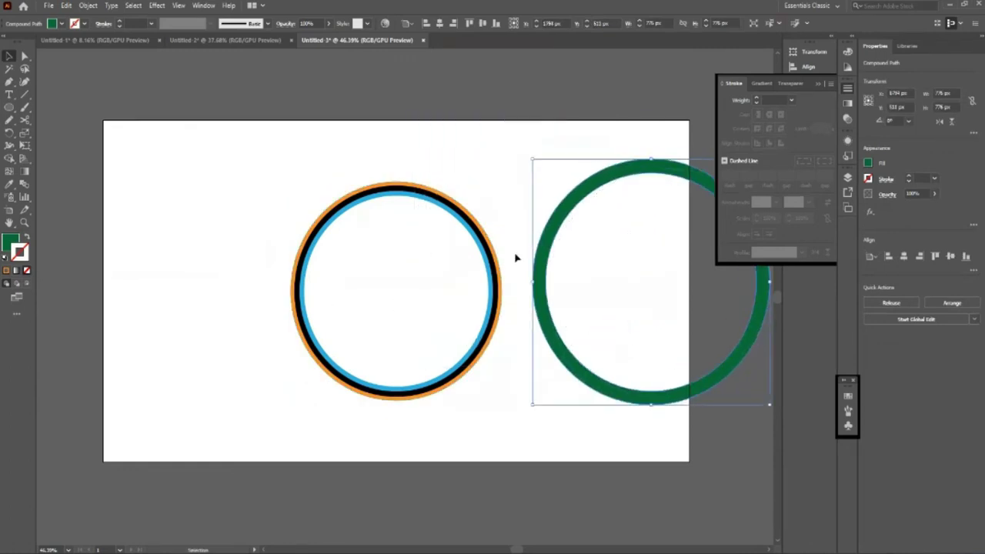
# - Outline Stroke and ungroup the orange stroke, moving the orange ring to the left
pyautogui.click(492, 253)
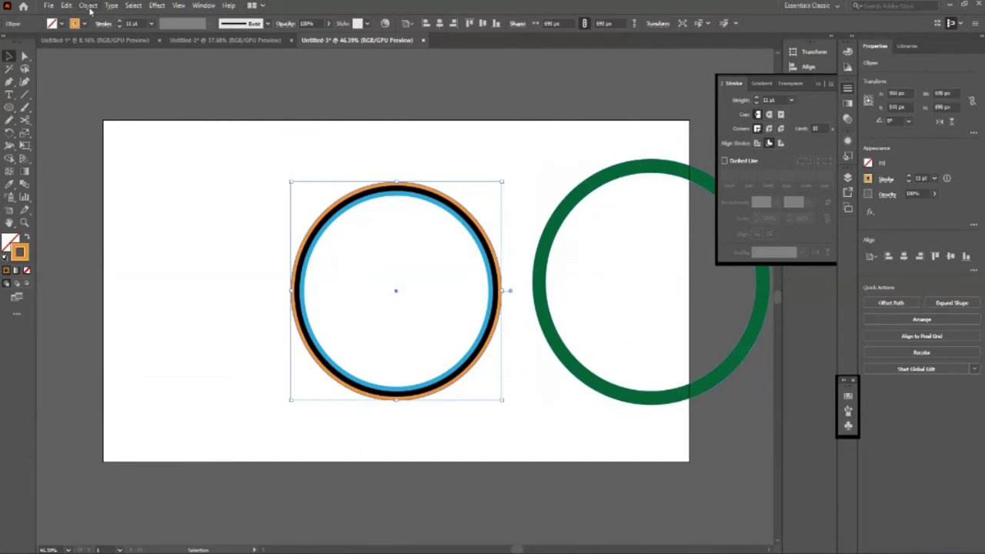
pyautogui.click(89, 6)
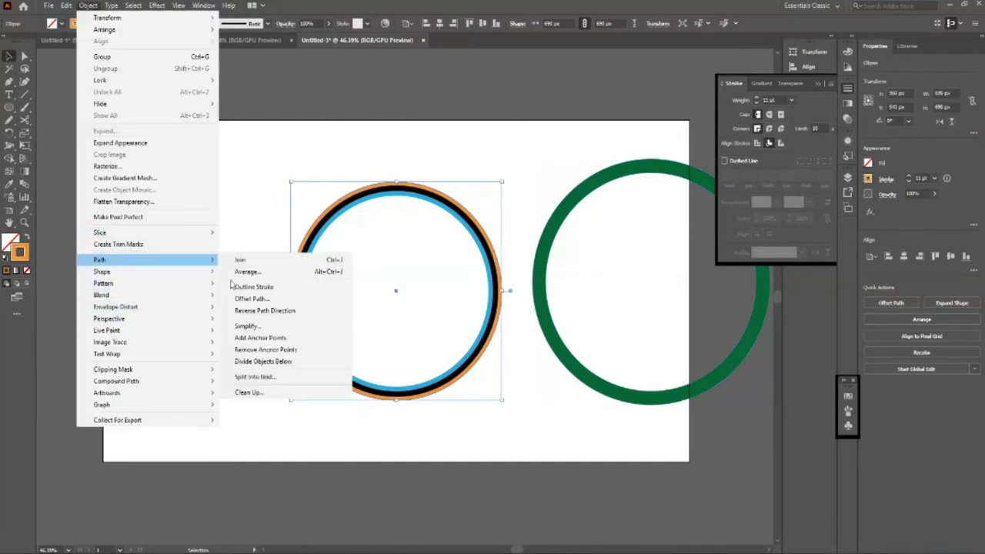
pyautogui.click(238, 287)
pyautogui.click(242, 306)
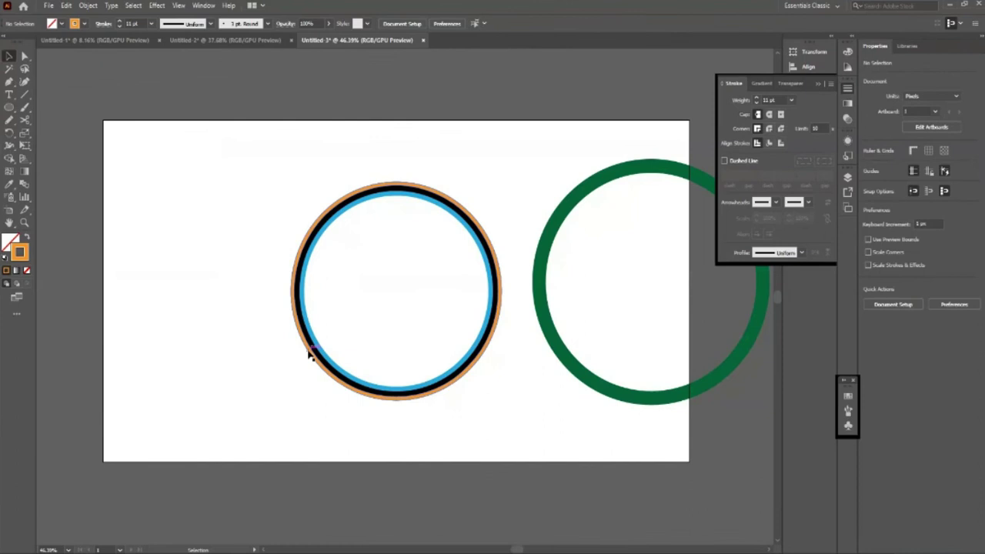
pyautogui.hotkey('ctrl', 'z')
pyautogui.hotkey('ctrl', 'z')
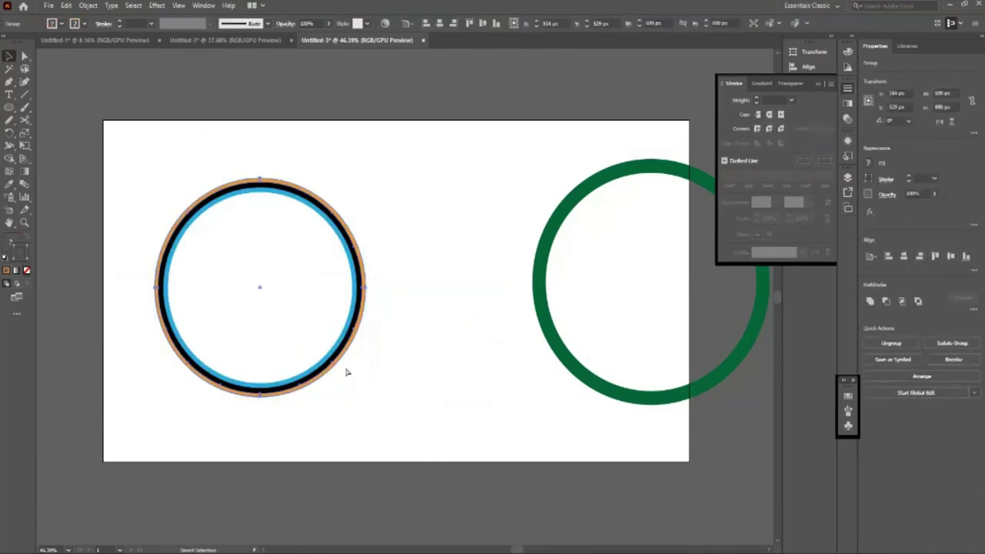
pyautogui.hotkey('ctrl', 'shift', 'z')
pyautogui.hotkey('ctrl', 'shift', 'z')
pyautogui.rightClick(402, 302)
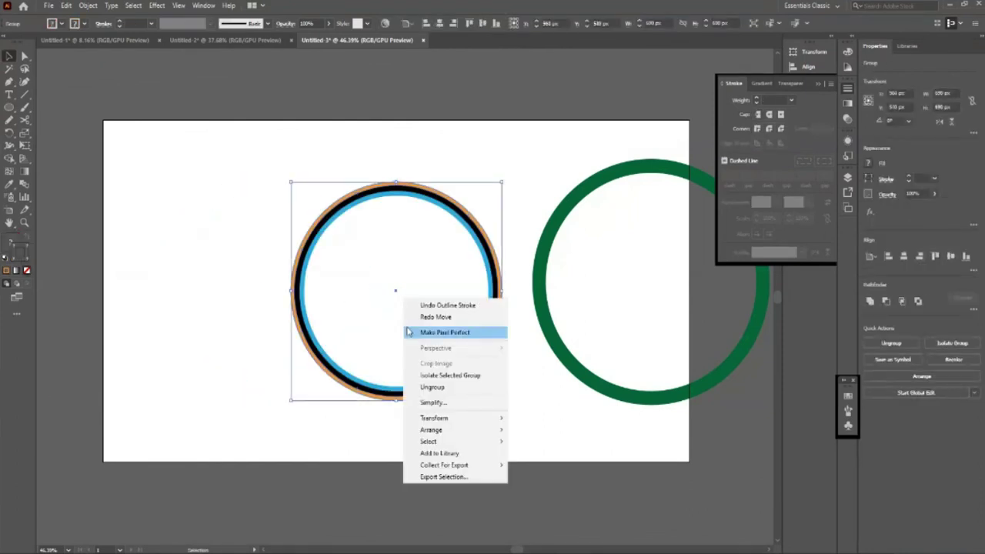
pyautogui.click(431, 389)
pyautogui.click(436, 398)
pyautogui.moveTo(440, 396); pyautogui.dragTo(196, 387)
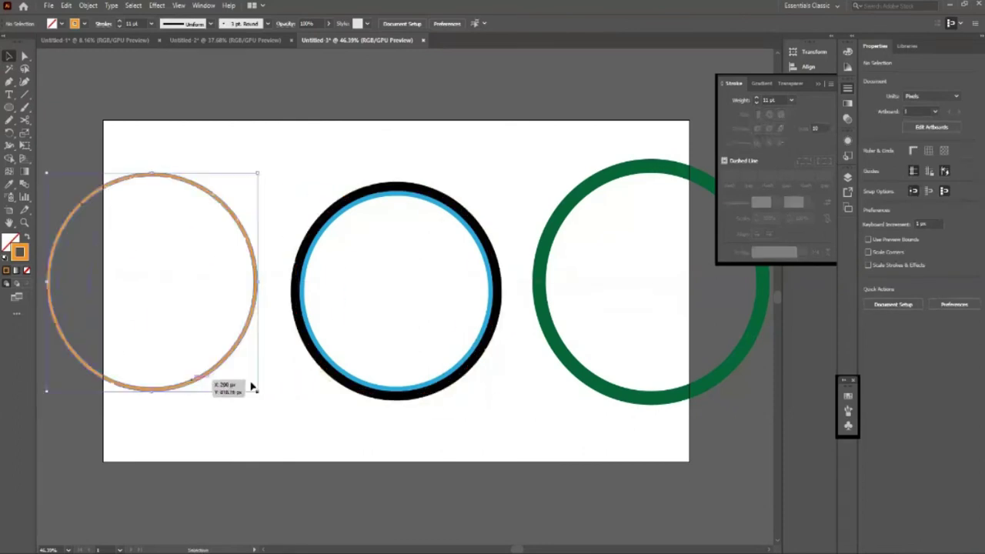
# - Outline and ungroup the black stroke, moving the black ring over the orange one
pyautogui.click(340, 377)
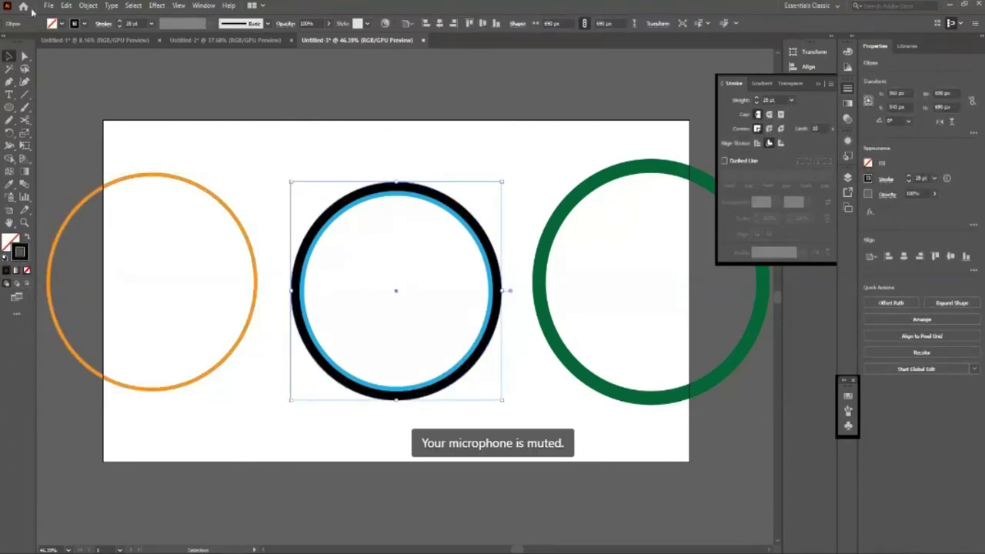
pyautogui.click(87, 5)
pyautogui.click(239, 286)
pyautogui.click(406, 421)
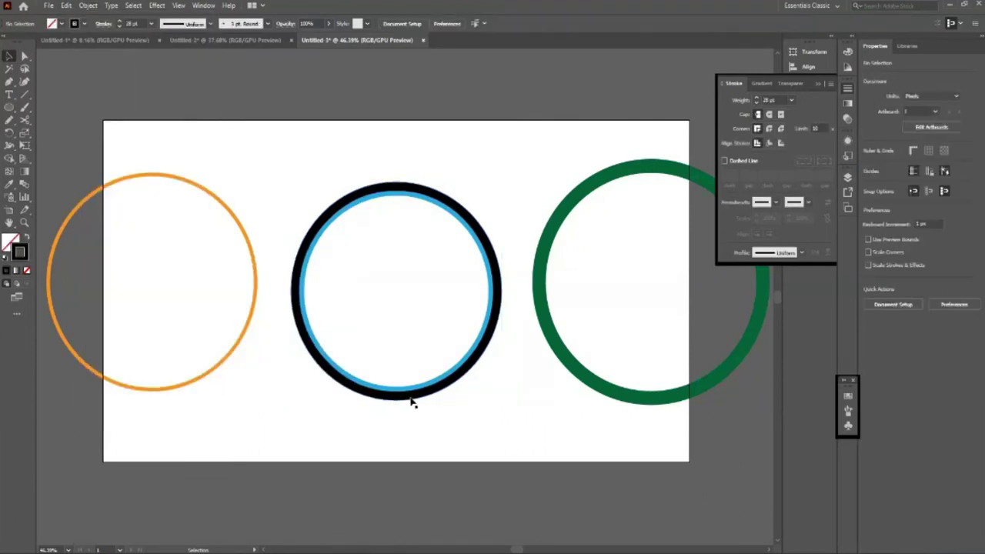
pyautogui.click(412, 401)
pyautogui.rightClick(415, 400)
pyautogui.click(465, 303)
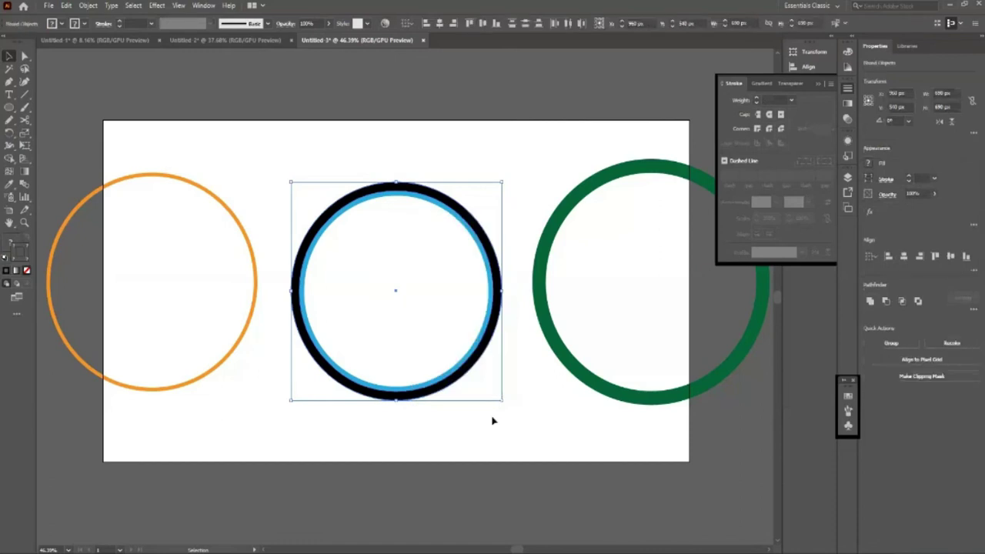
pyautogui.click(493, 421)
pyautogui.moveTo(456, 384); pyautogui.dragTo(255, 291)
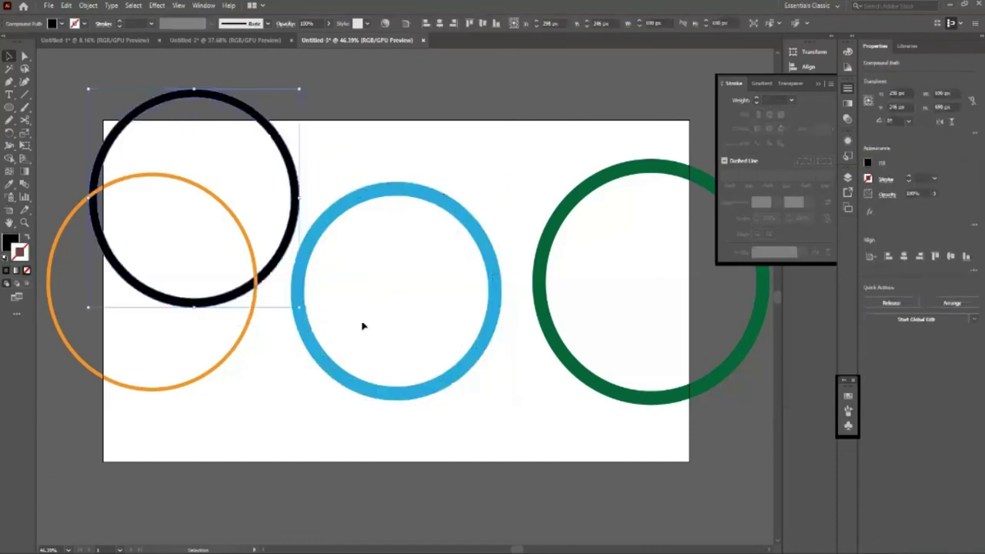
pyautogui.click(368, 395)
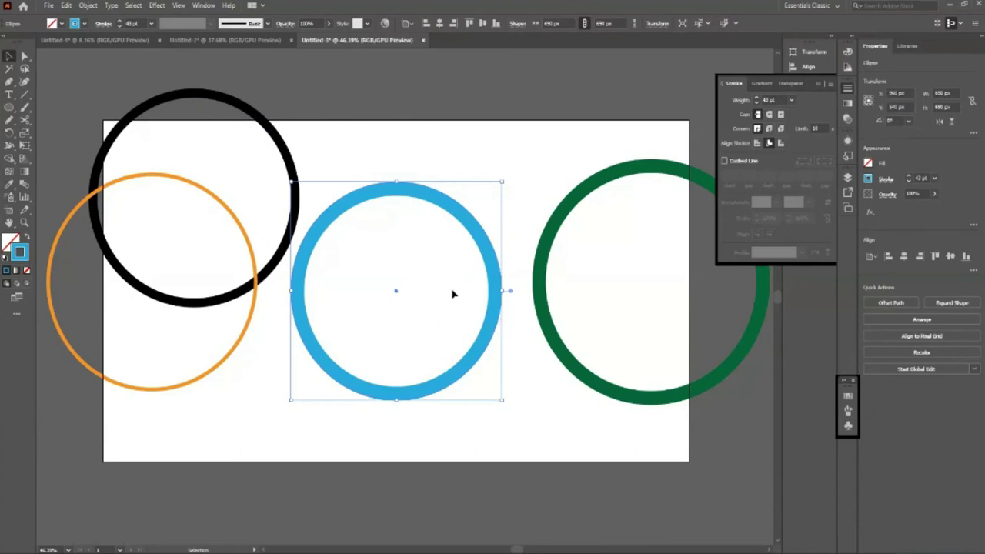
# - Outline the blue stroke and centre the black ring on the blue ring
pyautogui.click(89, 6)
pyautogui.moveTo(100, 259)
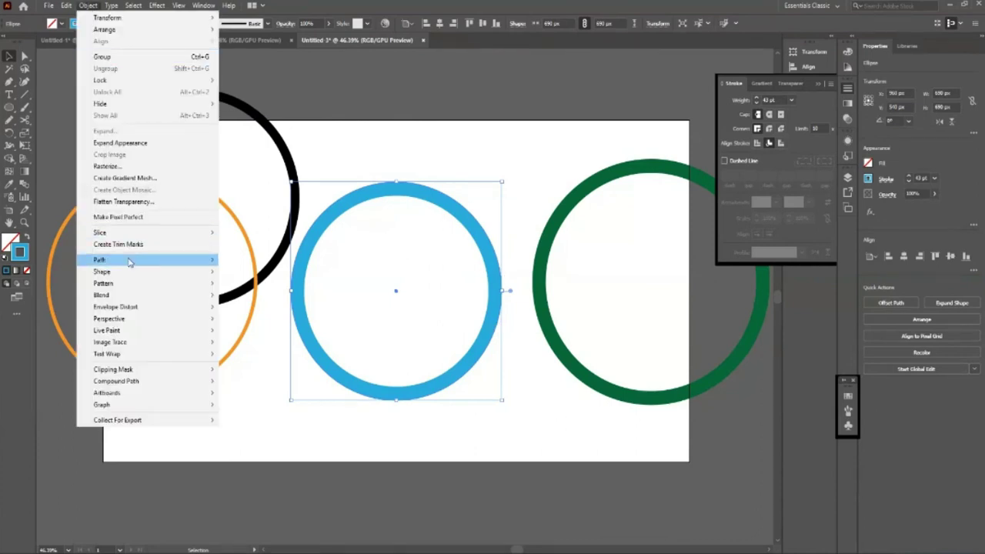
pyautogui.click(269, 291)
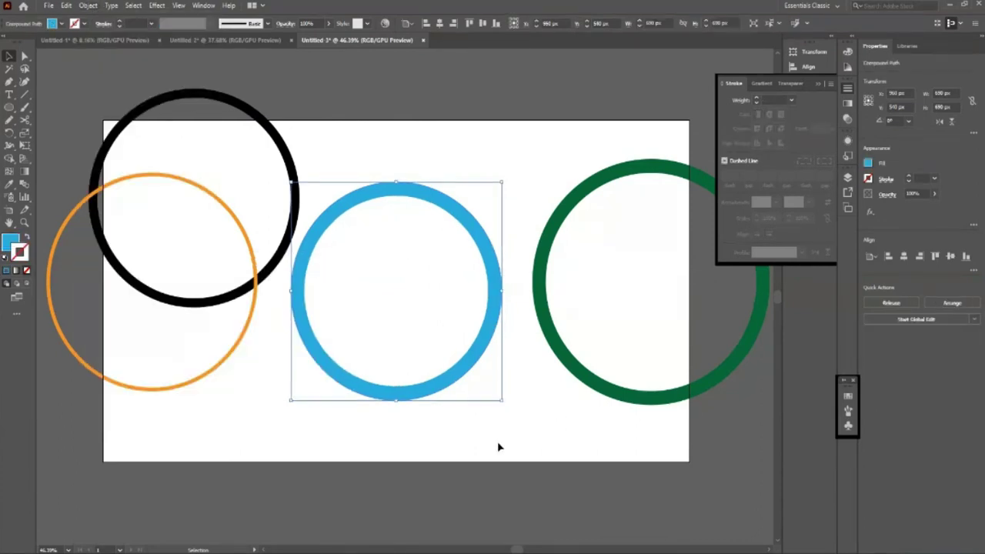
pyautogui.hotkey('ctrl', 'z')
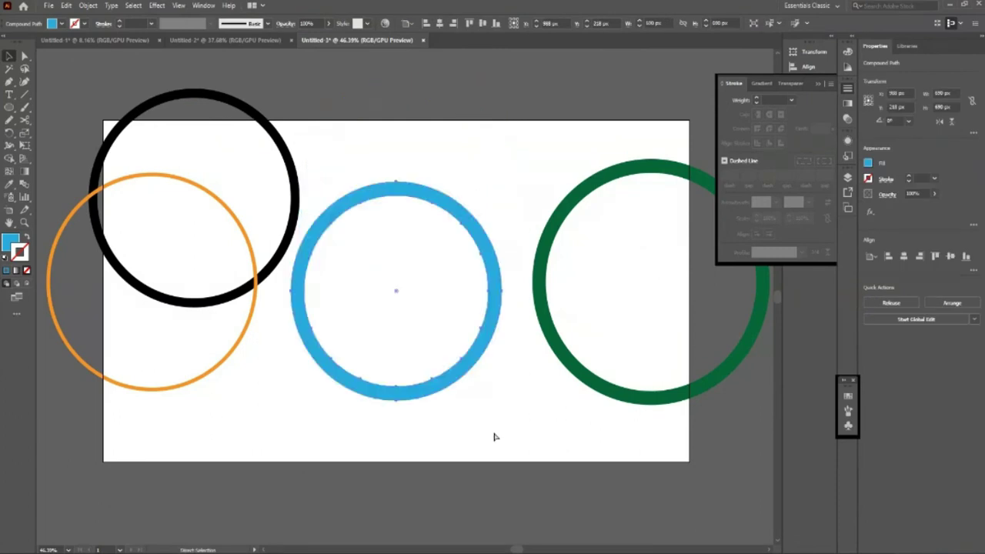
pyautogui.keyDown('shift'); pyautogui.click(291, 166); pyautogui.keyUp('shift')
pyautogui.click(440, 23)
pyautogui.click(483, 23)
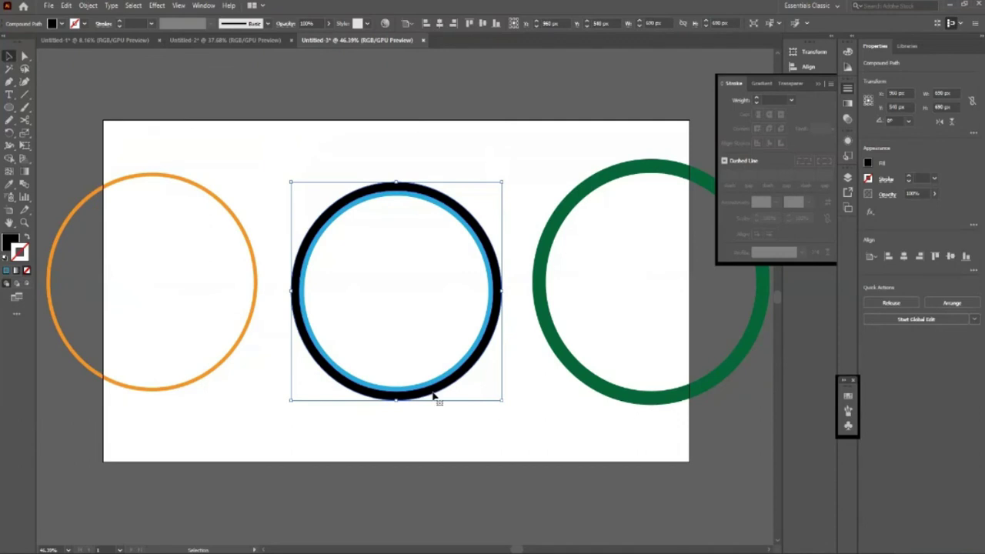
# - Centre the orange and green rings around the others to rebuild the concentric ring
pyautogui.click(207, 381)
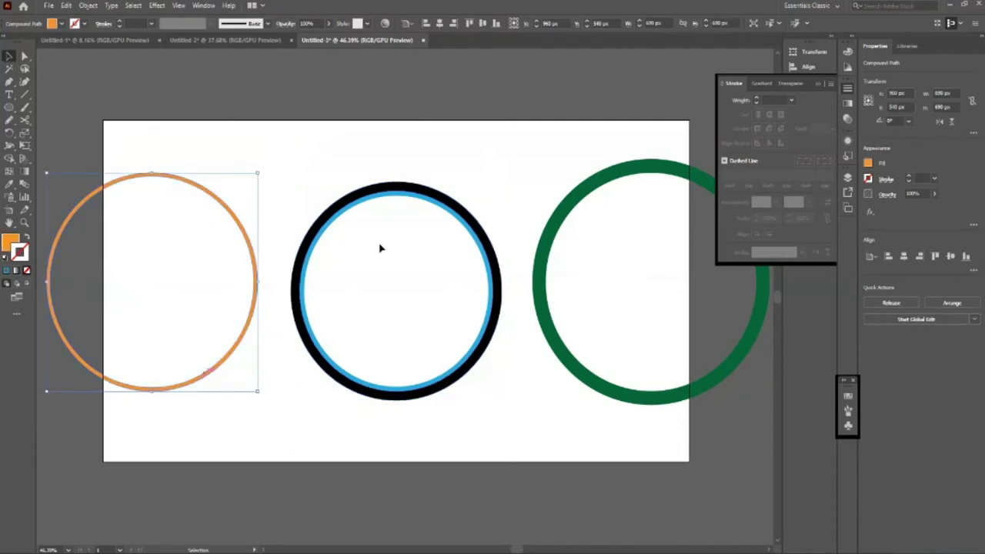
pyautogui.click(440, 23)
pyautogui.click(482, 23)
pyautogui.click(585, 423)
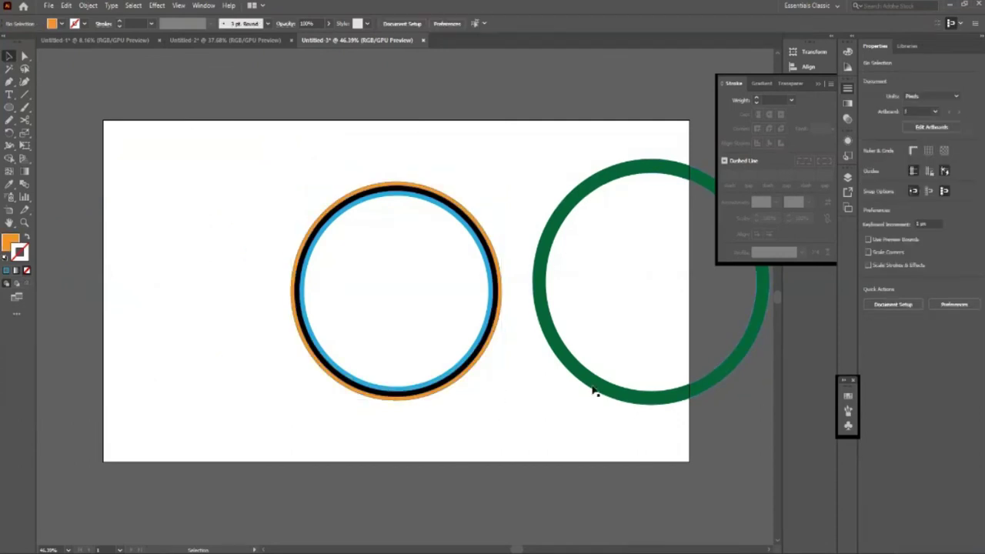
pyautogui.click(594, 392)
pyautogui.click(441, 23)
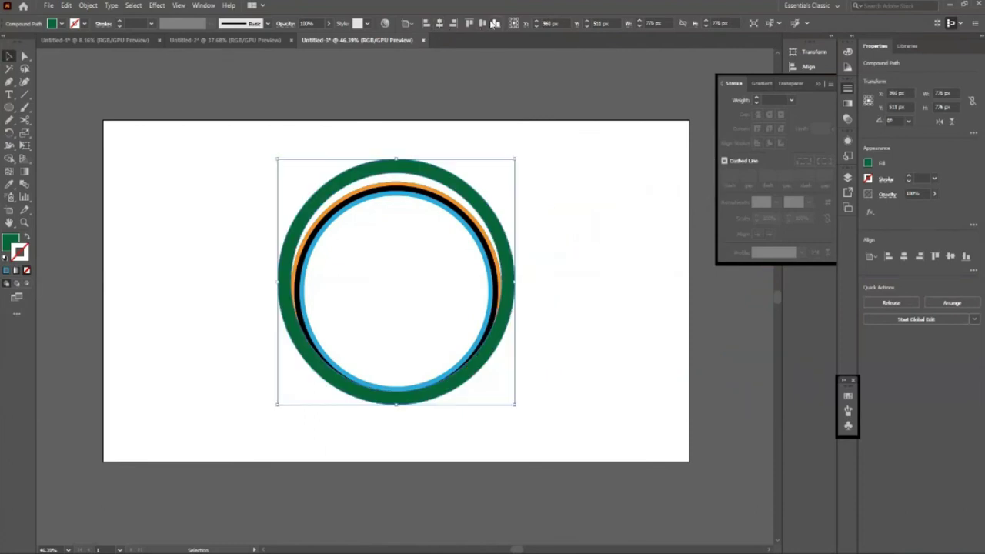
pyautogui.click(496, 23)
pyautogui.click(482, 24)
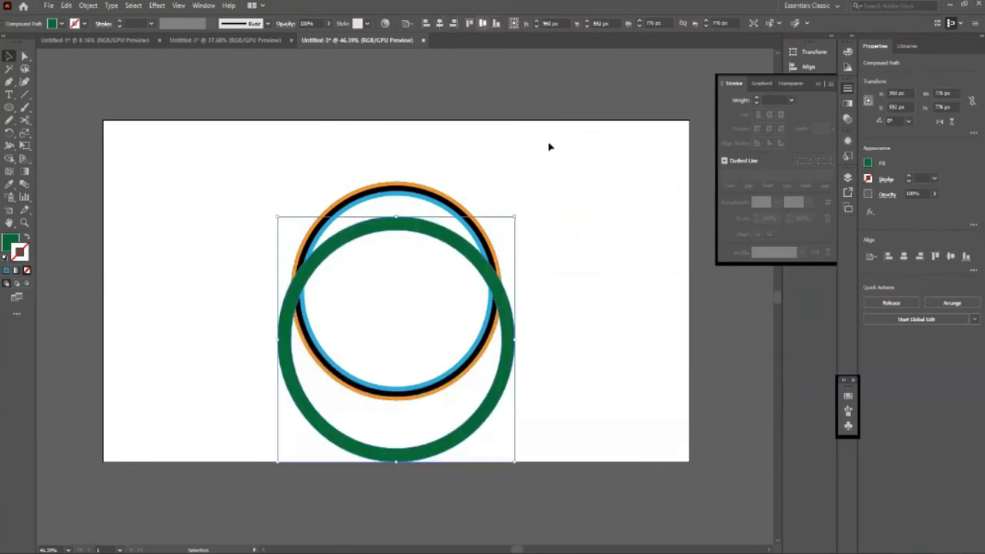
pyautogui.click(593, 385)
# - Select all the rings and scale them down to a smaller size
pyautogui.press('z')
pyautogui.moveTo(528, 409); pyautogui.dragTo(541, 420)
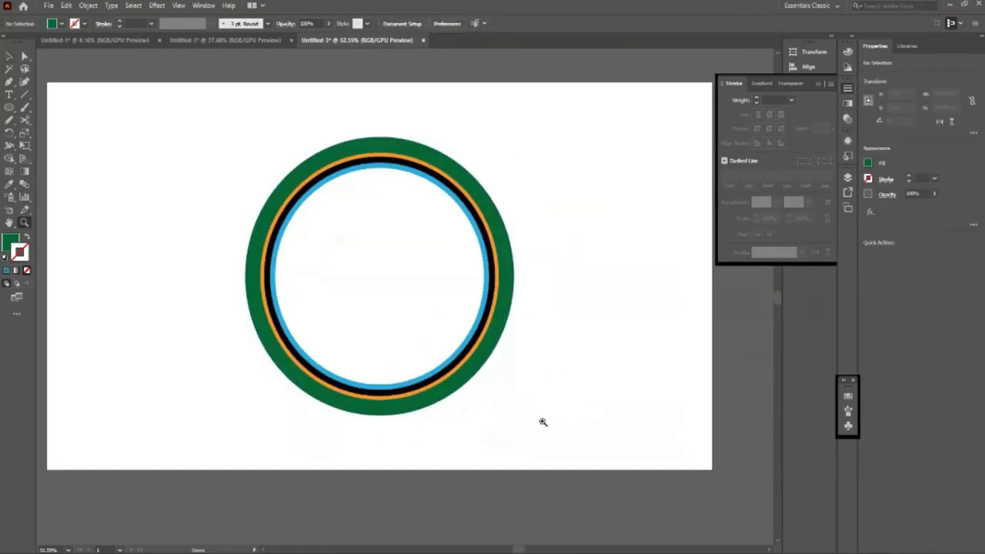
pyautogui.press('v')
pyautogui.moveTo(213, 160)
pyautogui.mouseDown()
pyautogui.moveTo(622, 481)
pyautogui.moveTo(635, 421)
pyautogui.mouseUp()
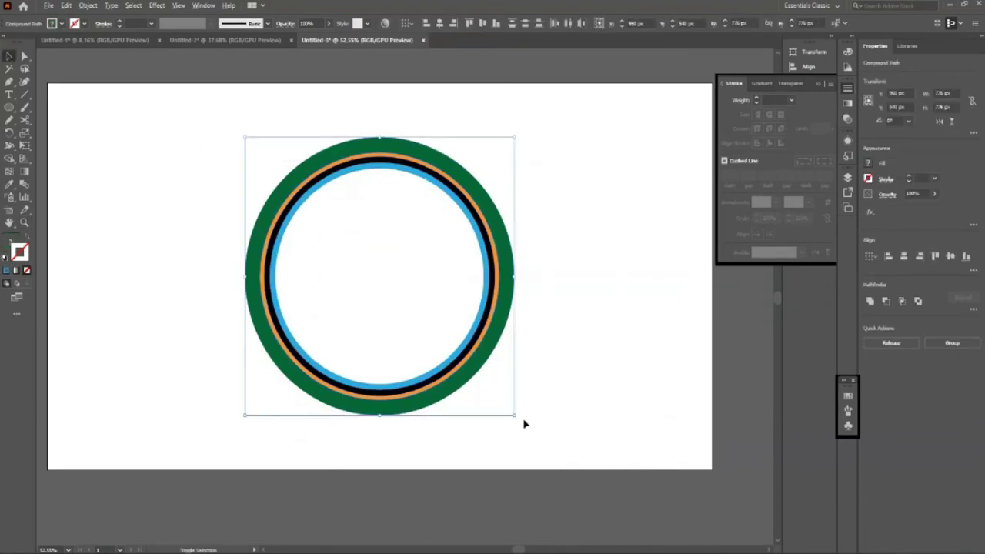
pyautogui.moveTo(512, 417)
pyautogui.mouseDown()
pyautogui.moveTo(438, 324)
pyautogui.moveTo(207, 329)
pyautogui.mouseUp()
pyautogui.click(411, 330)
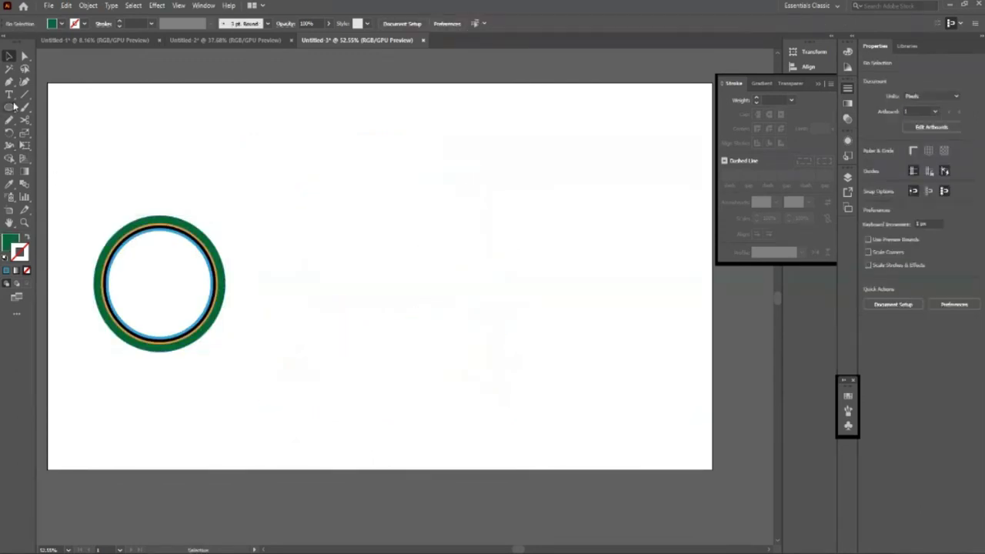
# - Add the text 'Stroke' and enlarge it beside the ring
pyautogui.press('t')
pyautogui.click(316, 278)
pyautogui.press('BackSpace')
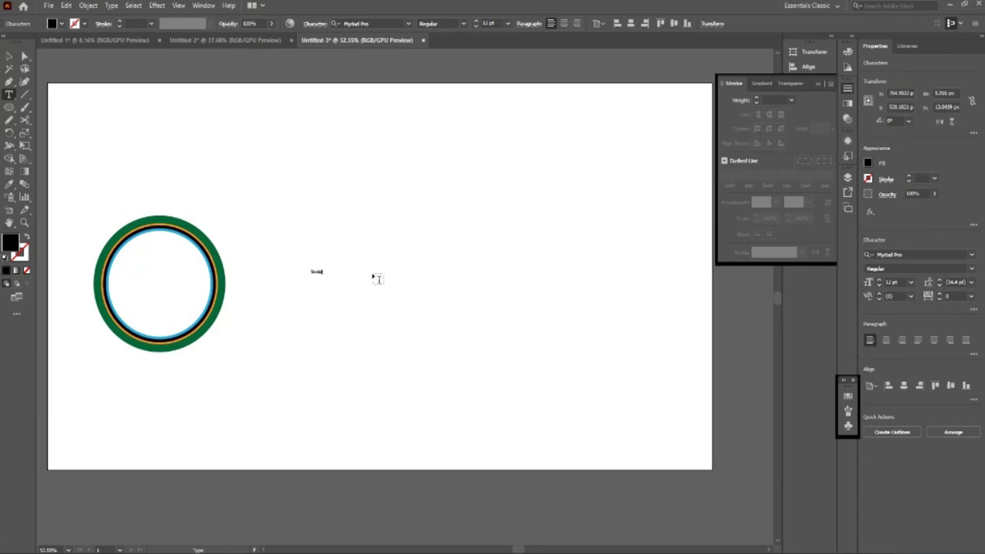
pyautogui.click(9, 57)
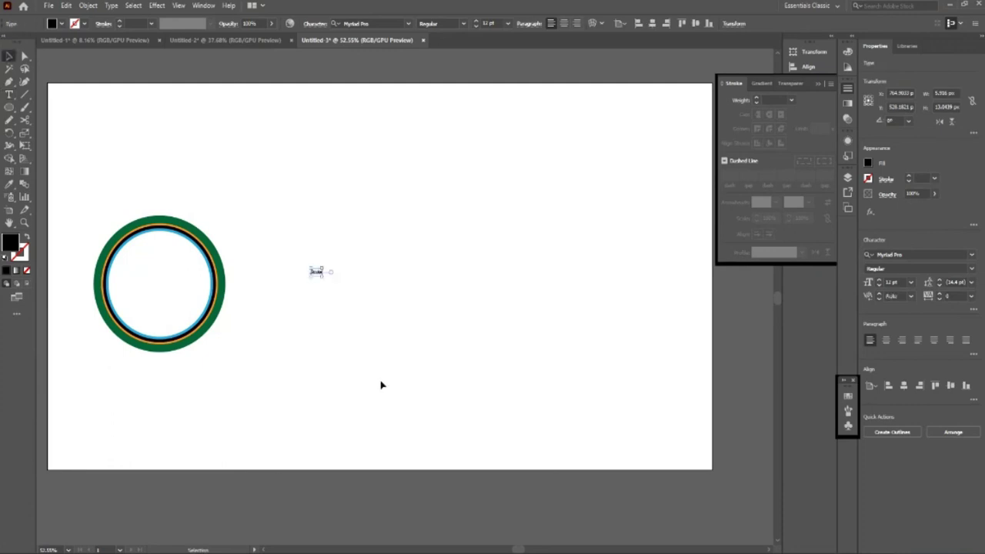
pyautogui.moveTo(323, 278); pyautogui.dragTo(585, 387)
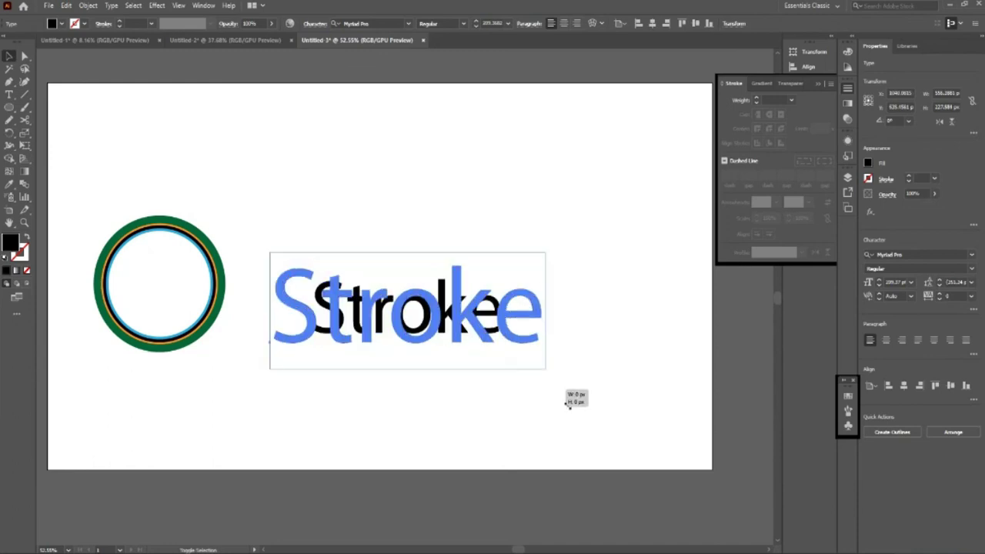
pyautogui.moveTo(474, 348); pyautogui.dragTo(483, 316)
# - Nudge the ring left and place the 'Stroke' text beside it
pyautogui.moveTo(113, 196); pyautogui.dragTo(198, 399)
pyautogui.hotkey('shift', 'Left')
pyautogui.hotkey('shift', 'Left')
pyautogui.hotkey('shift', 'Left')
pyautogui.hotkey('shift', 'Left')
pyautogui.hotkey('shift', 'Left')
pyautogui.hotkey('shift', 'Left')
pyautogui.hotkey('shift', 'Left')
pyautogui.hotkey('shift', 'Left')
pyautogui.hotkey('shift', 'Left')
pyautogui.moveTo(297, 310); pyautogui.dragTo(246, 320)
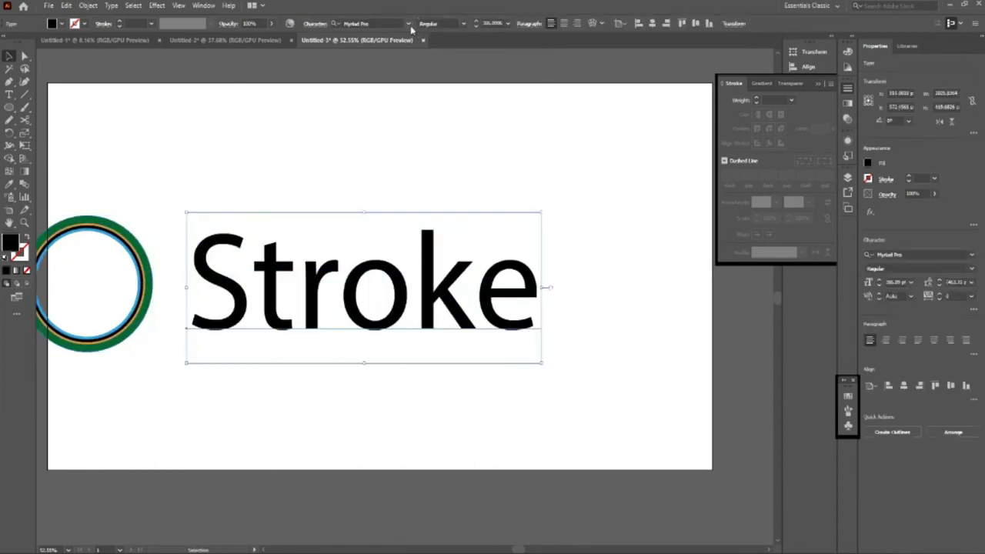
# - Change the Stroke text's font to Impact
pyautogui.click(410, 26)
pyautogui.press('Down')
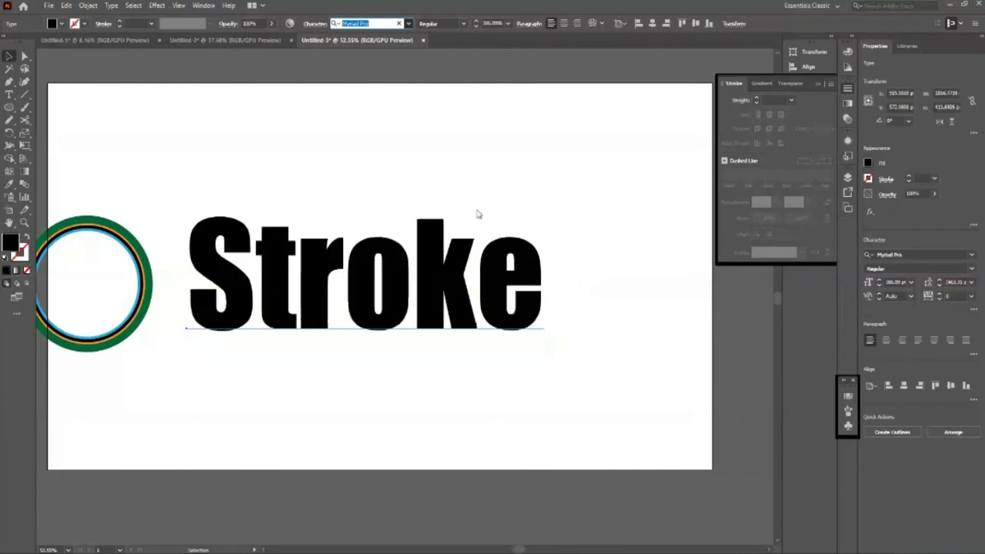
pyautogui.press('Return')
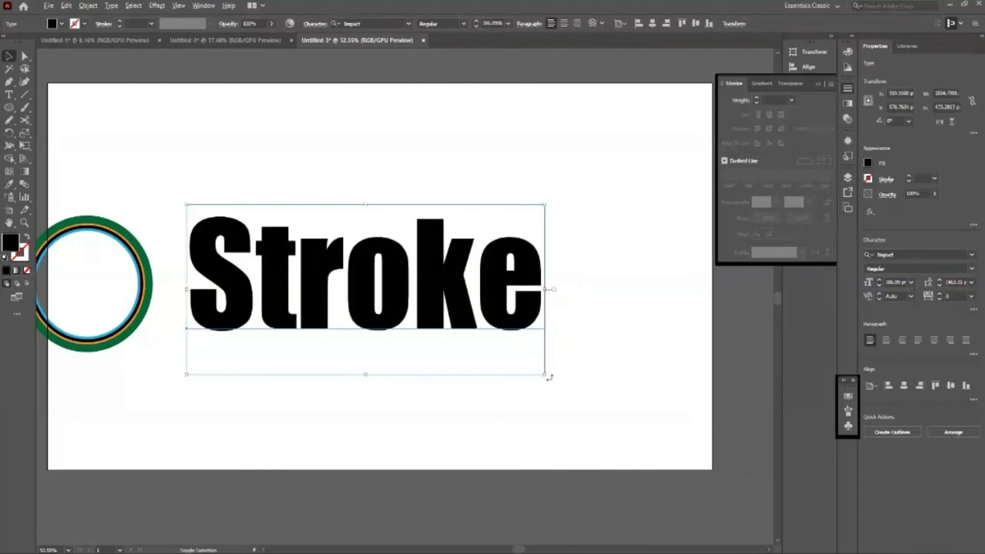
# - Scale the Stroke text up, leaving it as editable type rather than outlines
pyautogui.moveTo(544, 374); pyautogui.dragTo(578, 409)
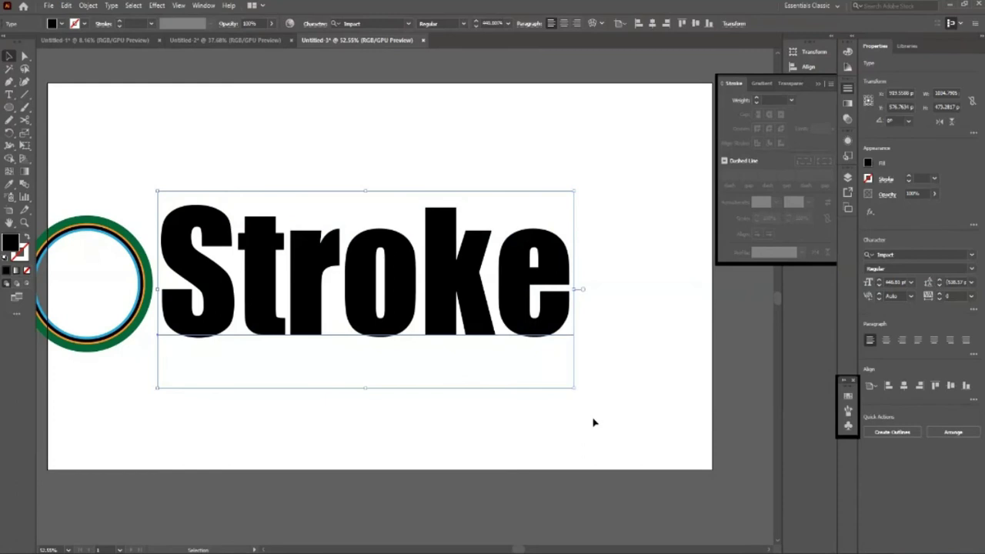
pyautogui.hotkey('ctrl', 'shift', 'o')
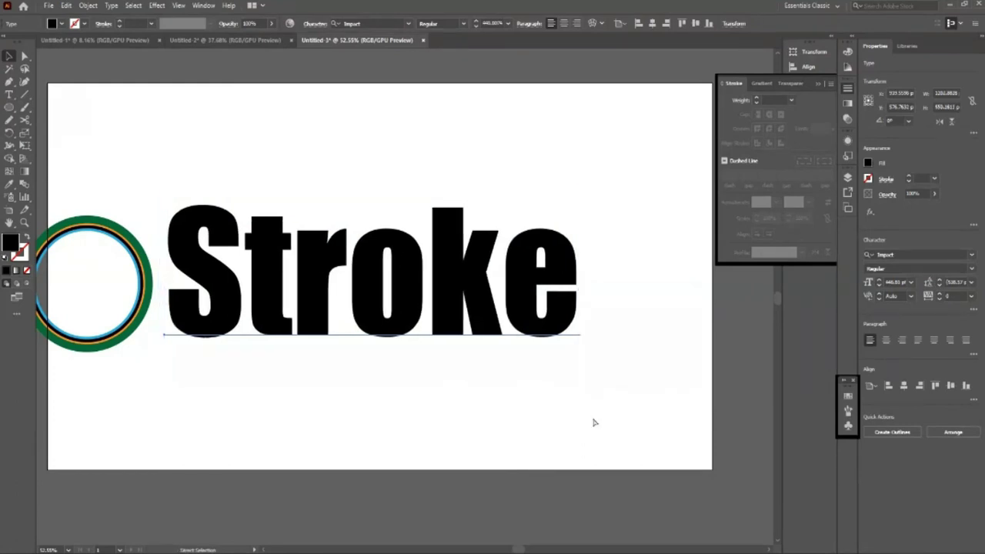
pyautogui.hotkey('ctrl', 'z')
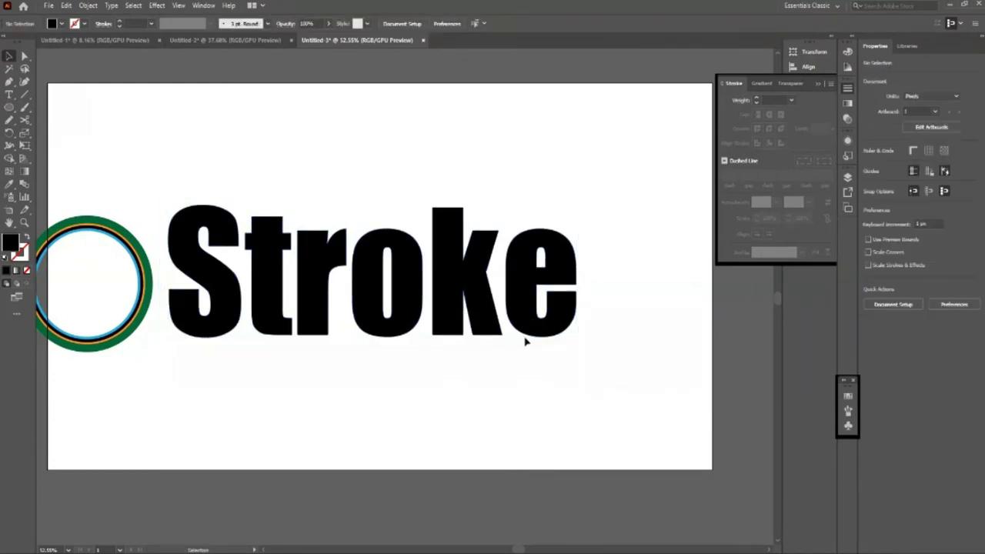
pyautogui.hotkey('ctrl', 'shift', 'z')
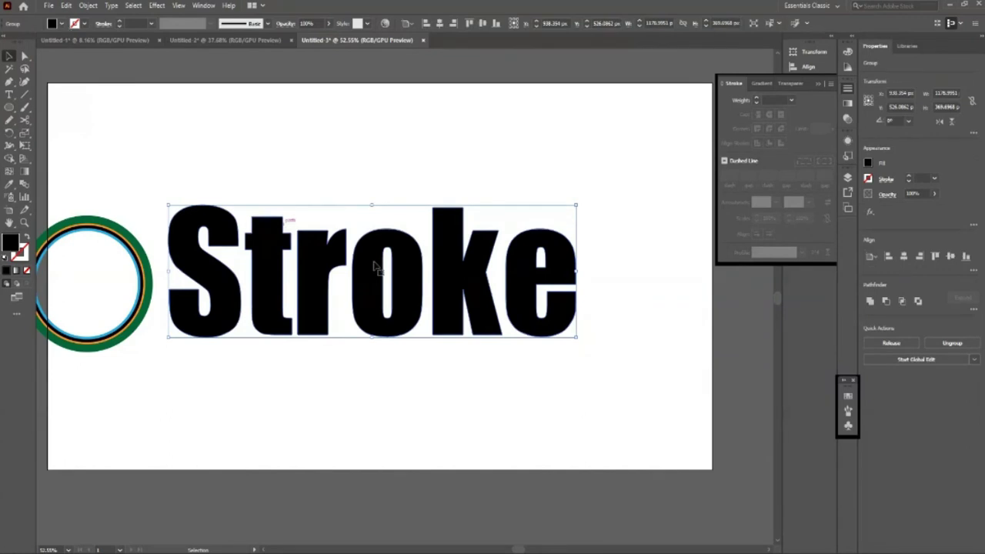
pyautogui.click(62, 24)
pyautogui.press('Escape')
pyautogui.hotkey('ctrl', 'z')
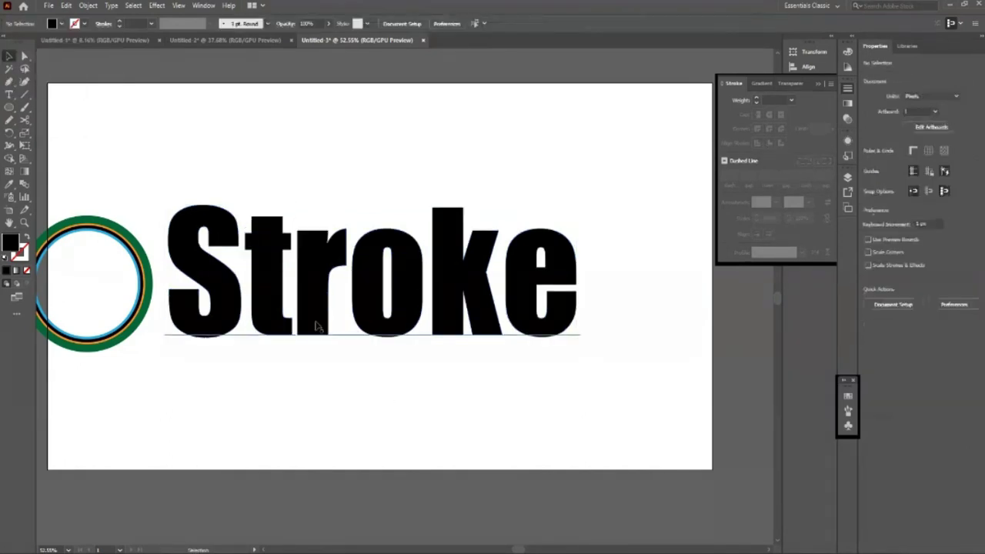
# - Give the Stroke text a blue stroke and a fill of None
pyautogui.click(120, 24)
pyautogui.click(63, 25)
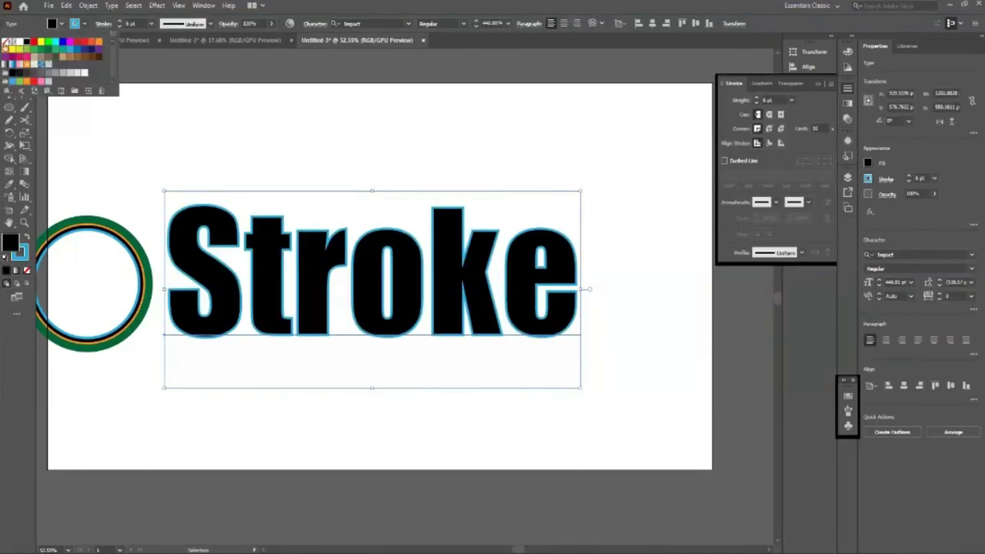
pyautogui.click(6, 42)
# - Zoom out to the whole artboard and move the ring off it
pyautogui.press('Escape')
pyautogui.click(587, 264)
pyautogui.press('z')
pyautogui.scroll(1, 557, 372)
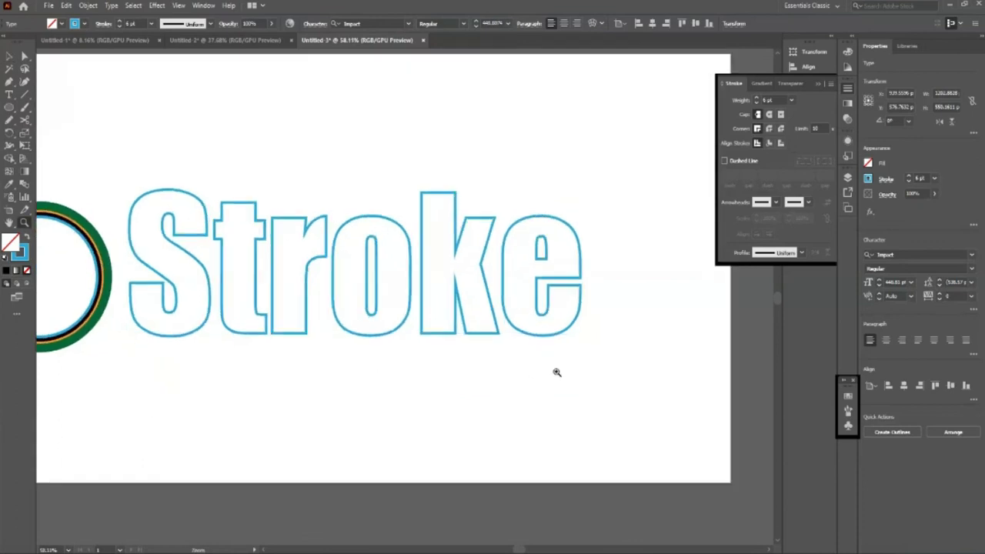
pyautogui.moveTo(304, 116); pyautogui.dragTo(249, 154)
pyautogui.press('v')
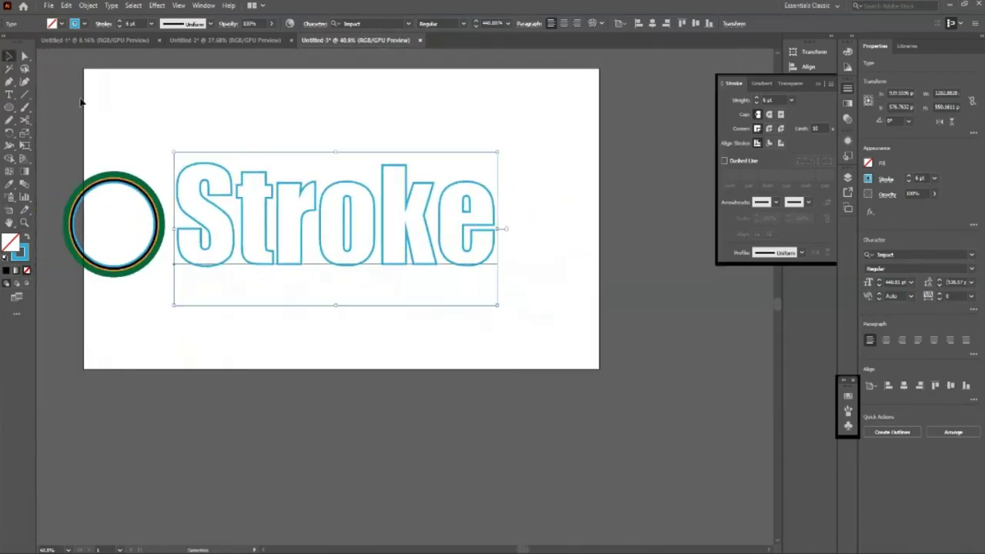
pyautogui.click(106, 182)
pyautogui.hotkey('shift', 'Left')
pyautogui.hotkey('shift', 'Left')
pyautogui.hotkey('shift', 'Left')
pyautogui.hotkey('shift', 'Left')
pyautogui.hotkey('shift', 'Left')
pyautogui.hotkey('shift', 'Left')
pyautogui.hotkey('shift', 'Left')
pyautogui.hotkey('shift', 'Left')
pyautogui.hotkey('shift', 'Left')
pyautogui.hotkey('shift', 'Left')
pyautogui.hotkey('shift', 'Left')
pyautogui.hotkey('shift', 'Left')
pyautogui.hotkey('shift', 'Left')
pyautogui.hotkey('shift', 'Left')
pyautogui.hotkey('shift', 'Left')
pyautogui.hotkey('shift', 'Left')
pyautogui.hotkey('shift', 'Left')
pyautogui.hotkey('shift', 'Left')
# - Enlarge the Stroke text further, then deselect it and collapse the stroke settings
pyautogui.click(424, 267)
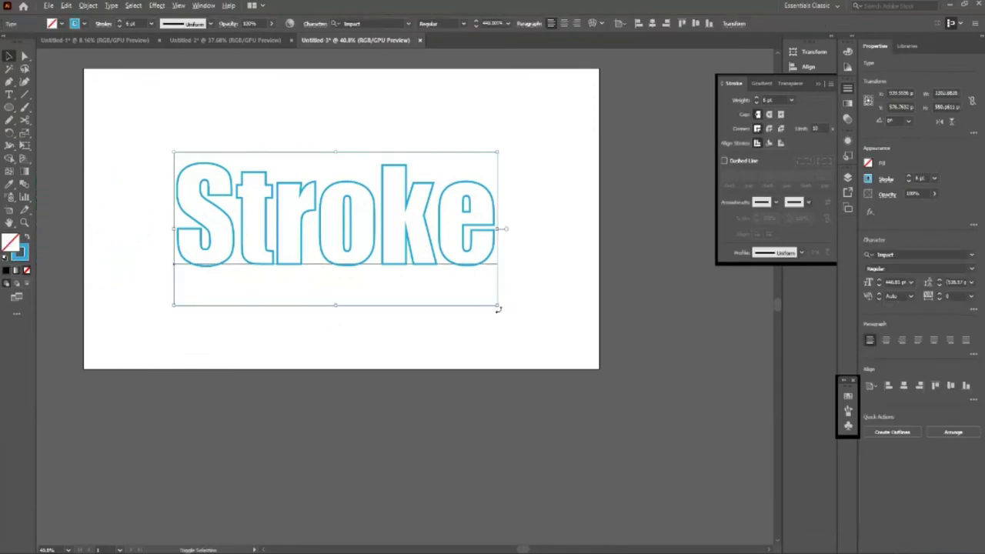
pyautogui.moveTo(499, 305); pyautogui.dragTo(528, 341)
pyautogui.scroll(1, 550, 303)
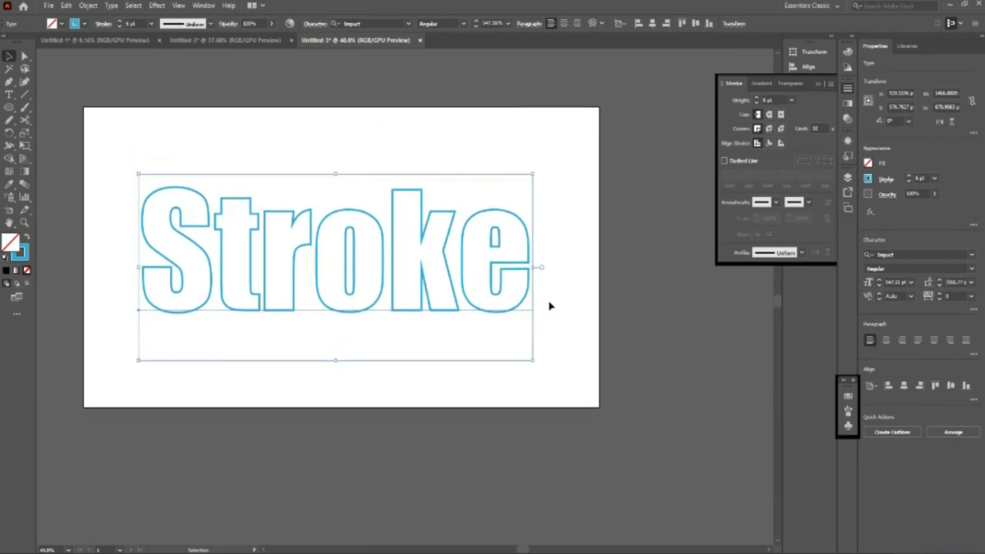
pyautogui.press('v')
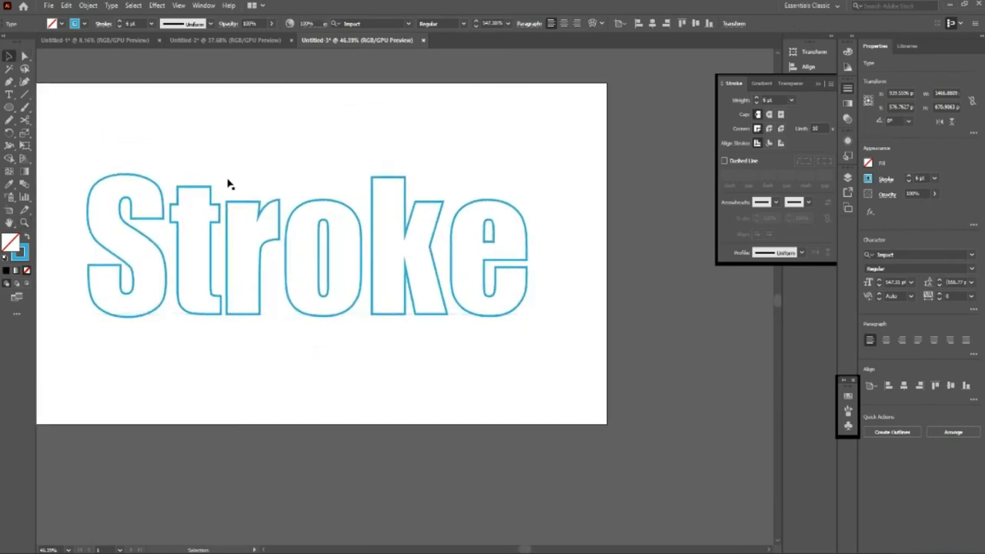
pyautogui.click(231, 225)
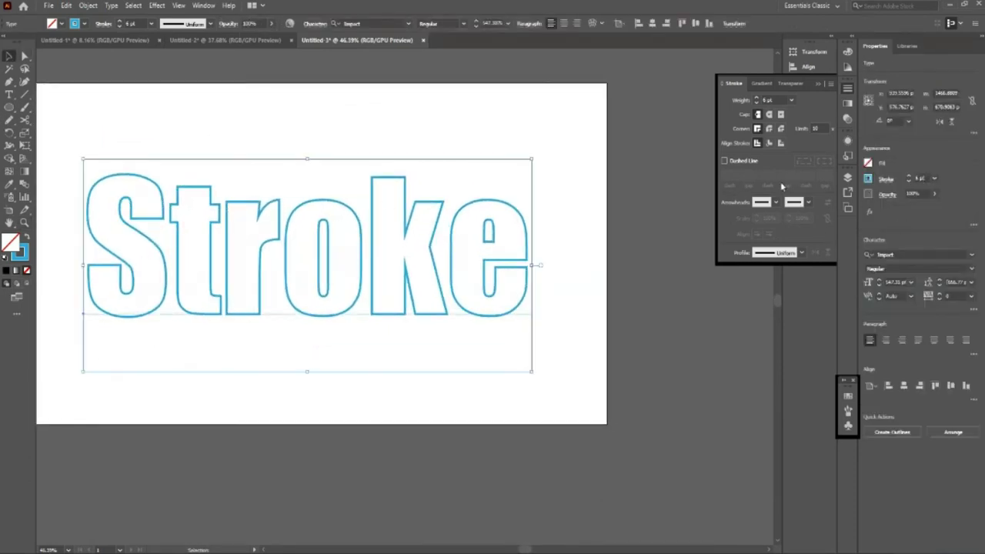
pyautogui.click(847, 88)
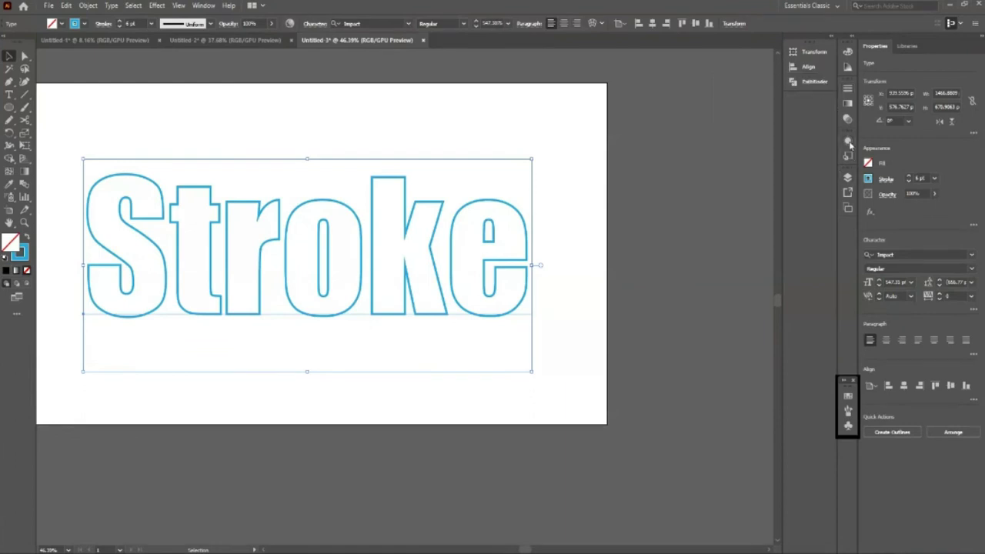
# - Show the Appearance panel with the hollow blue Stroke text selected, listing its type and characters entries
pyautogui.click(849, 141)
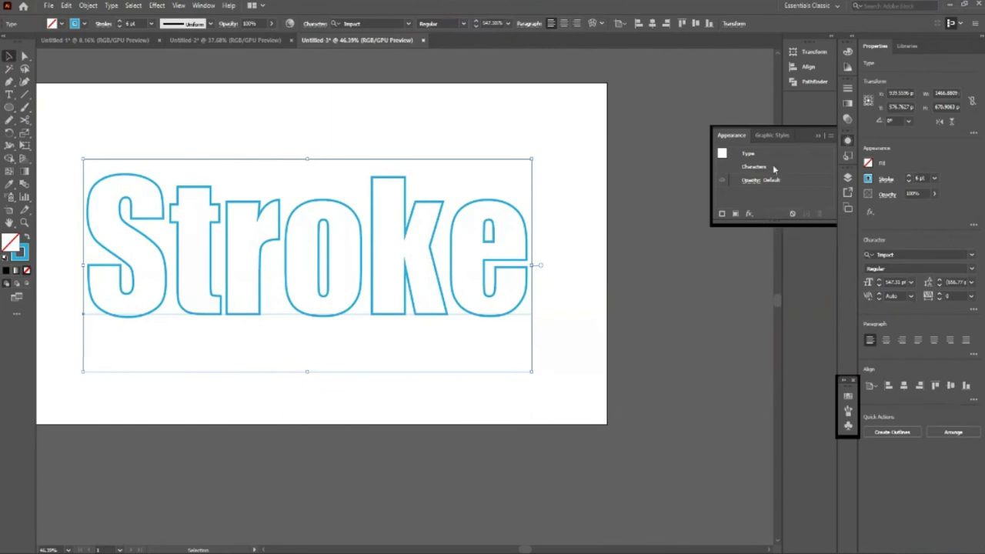
pyautogui.click(819, 136)
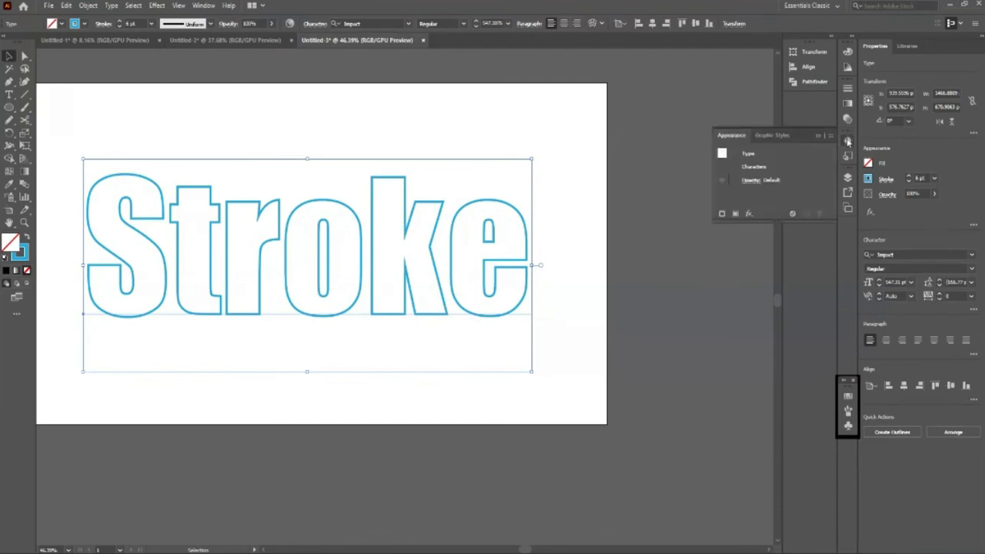
pyautogui.click(847, 157)
pyautogui.click(848, 140)
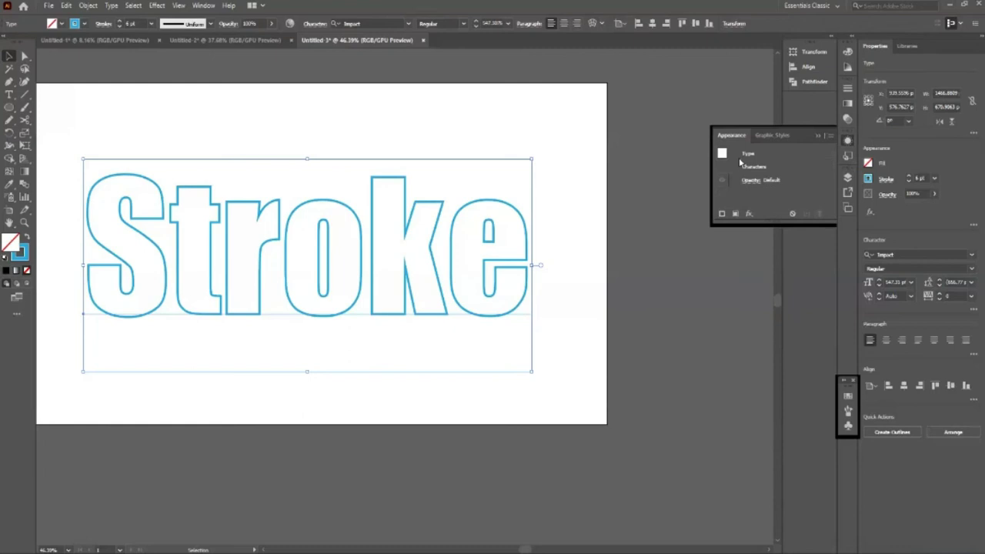
pyautogui.click(221, 188)
pyautogui.click(221, 214)
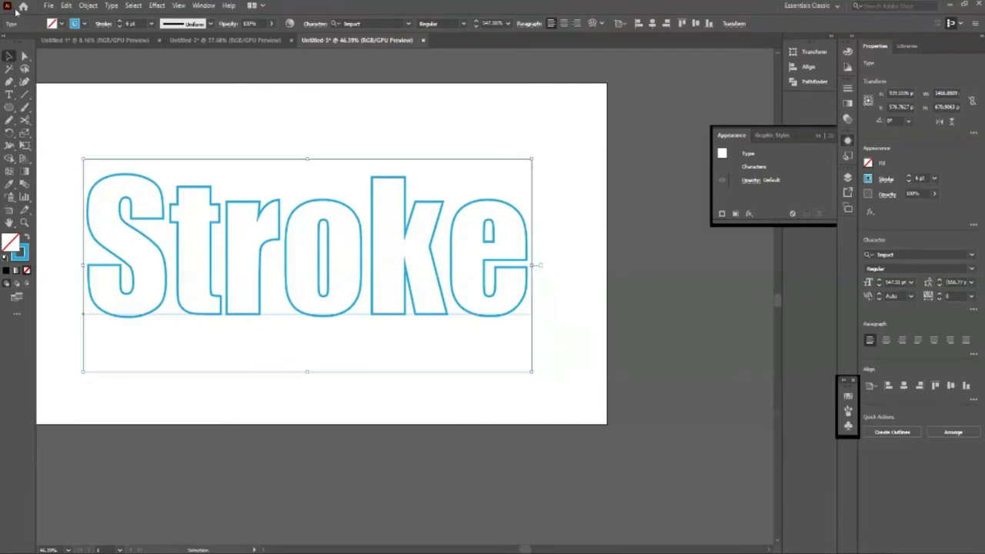
# - Set the Stroke text to black fill with no stroke, and convert it to outlines
pyautogui.click(60, 23)
pyautogui.click(26, 43)
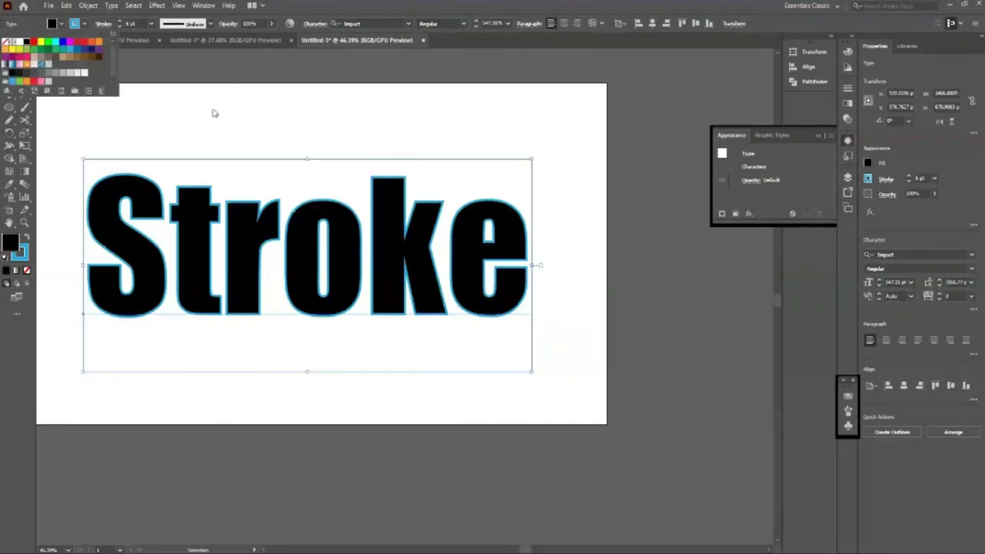
pyautogui.click(84, 24)
pyautogui.click(7, 45)
pyautogui.click(325, 395)
pyautogui.hotkey('ctrl', 'shift', 'o')
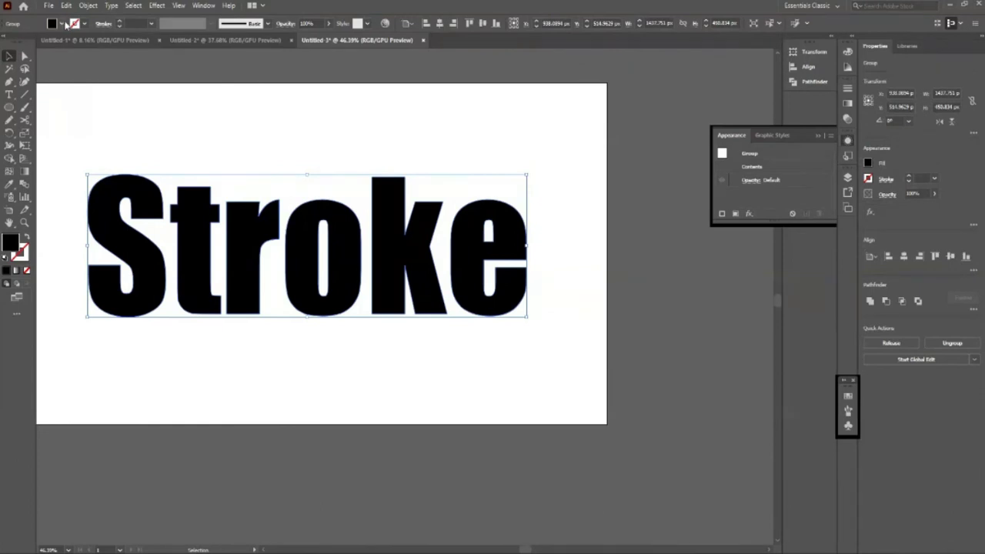
# - Give the outlined letters no fill and a thick blue stroke of about 18-21 pt
pyautogui.click(53, 23)
pyautogui.click(7, 45)
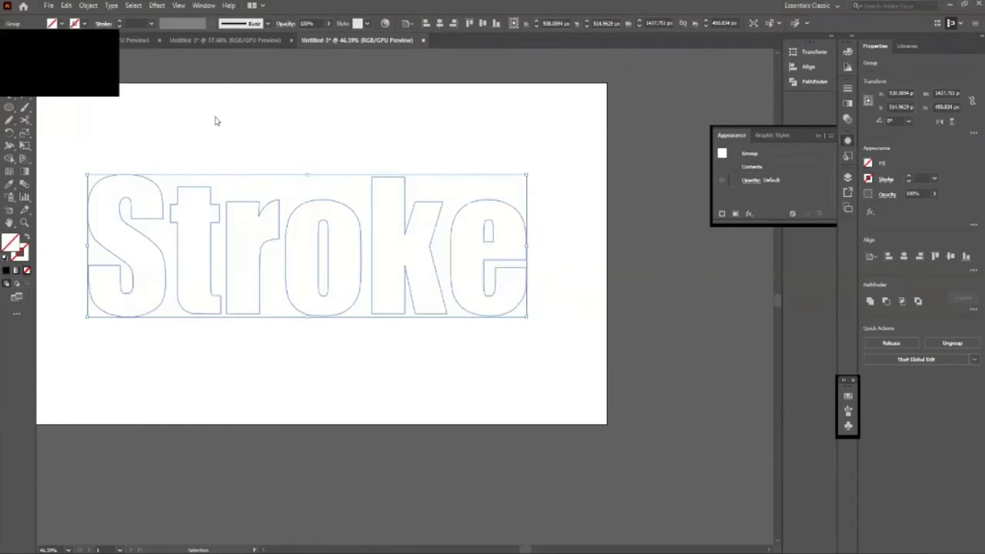
pyautogui.click(121, 24)
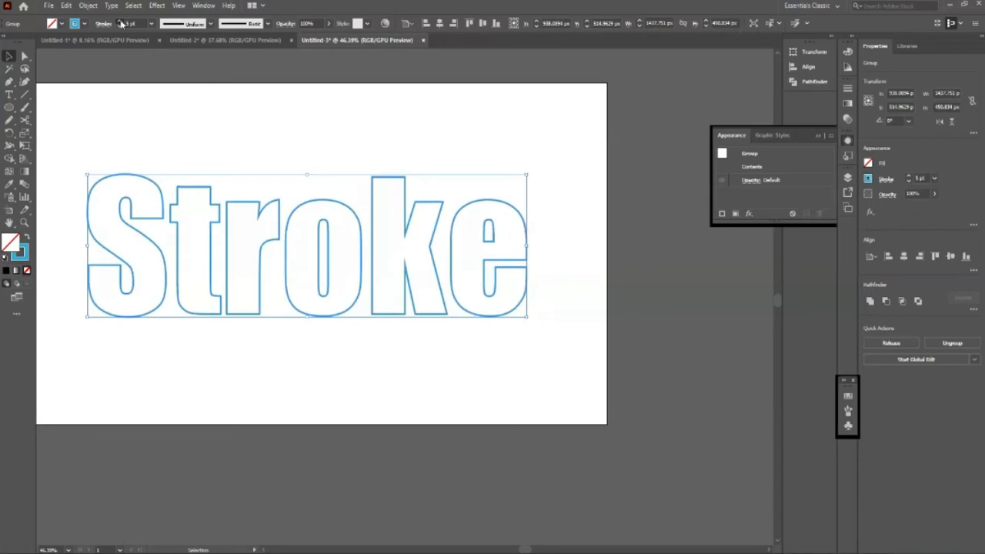
pyautogui.click(120, 23)
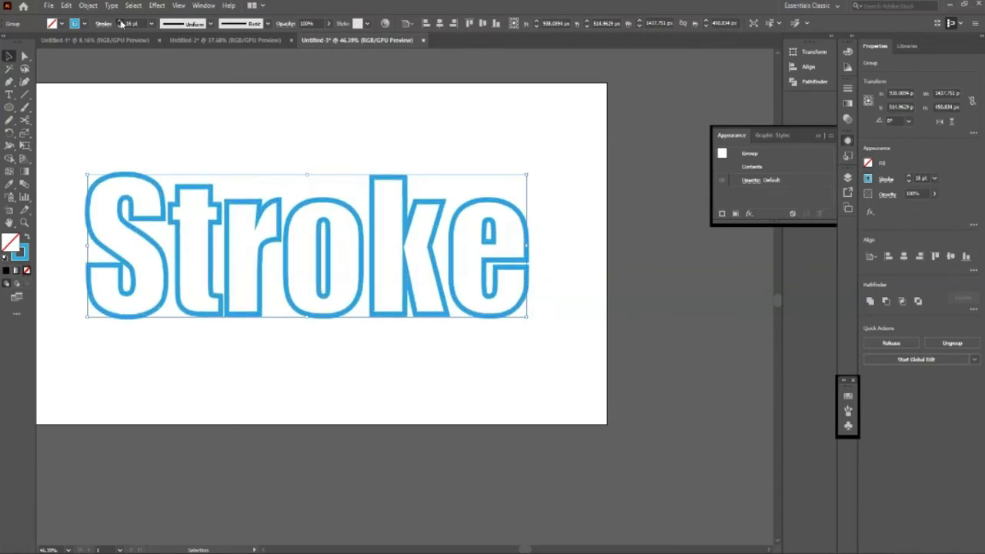
pyautogui.click(119, 21)
pyautogui.click(119, 22)
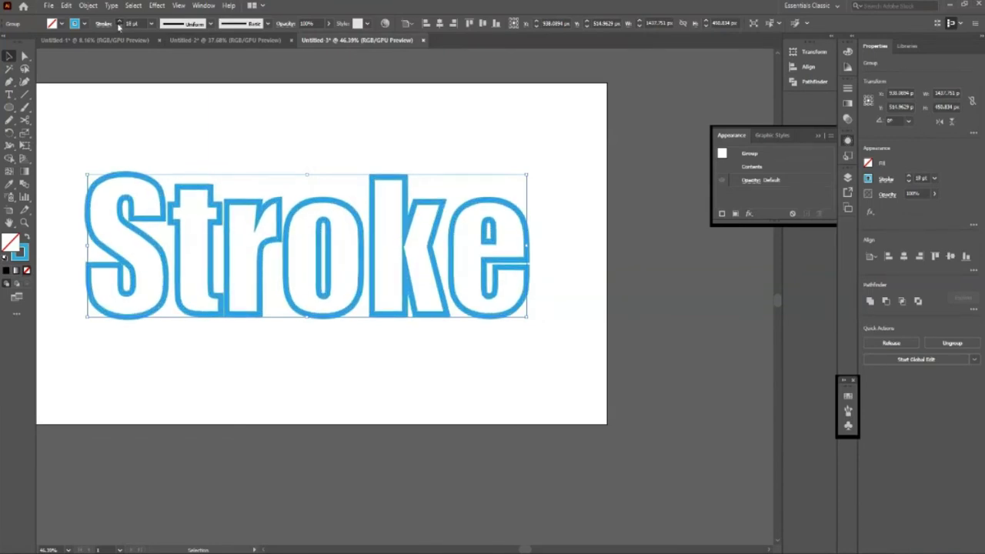
pyautogui.click(120, 23)
pyautogui.click(120, 22)
pyautogui.click(559, 370)
pyautogui.click(483, 317)
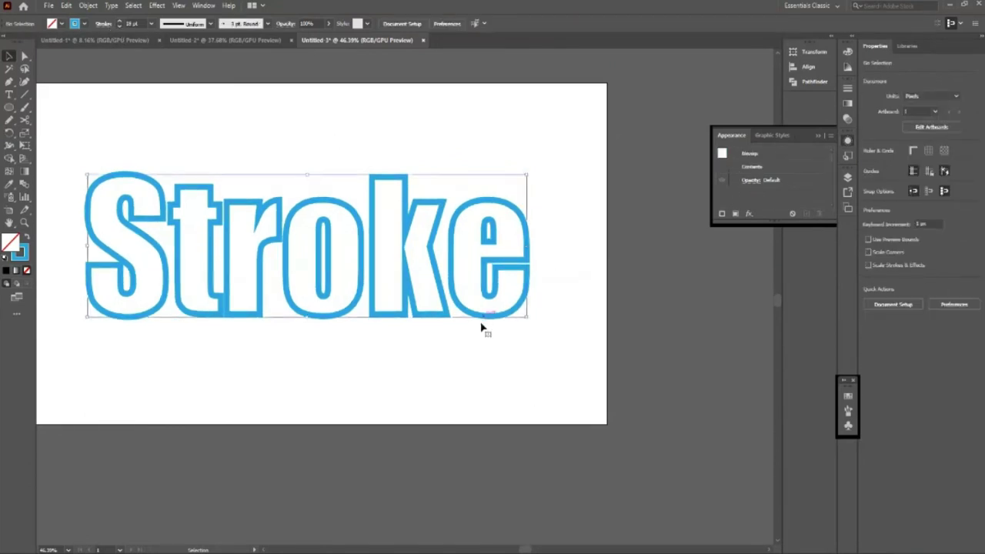
pyautogui.click(817, 137)
pyautogui.click(849, 90)
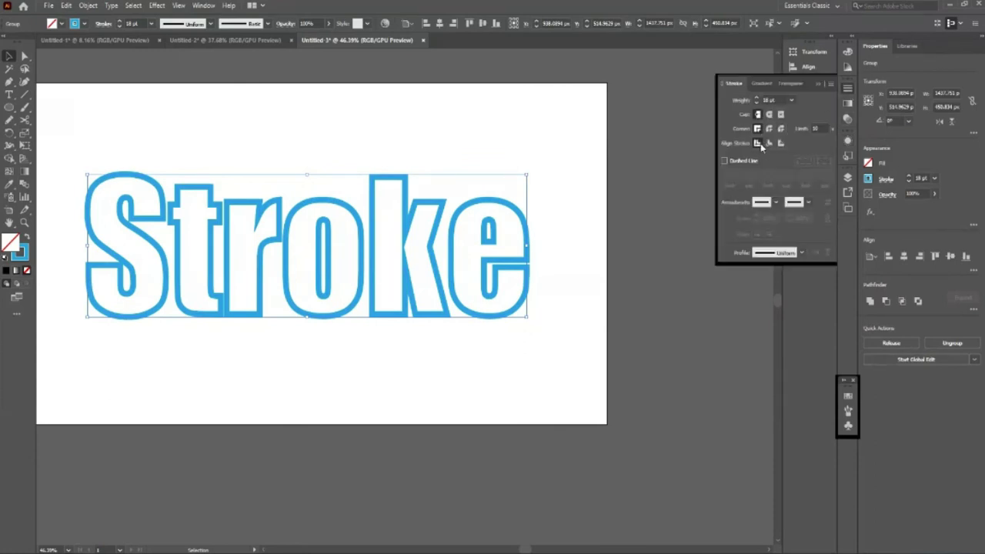
pyautogui.click(769, 143)
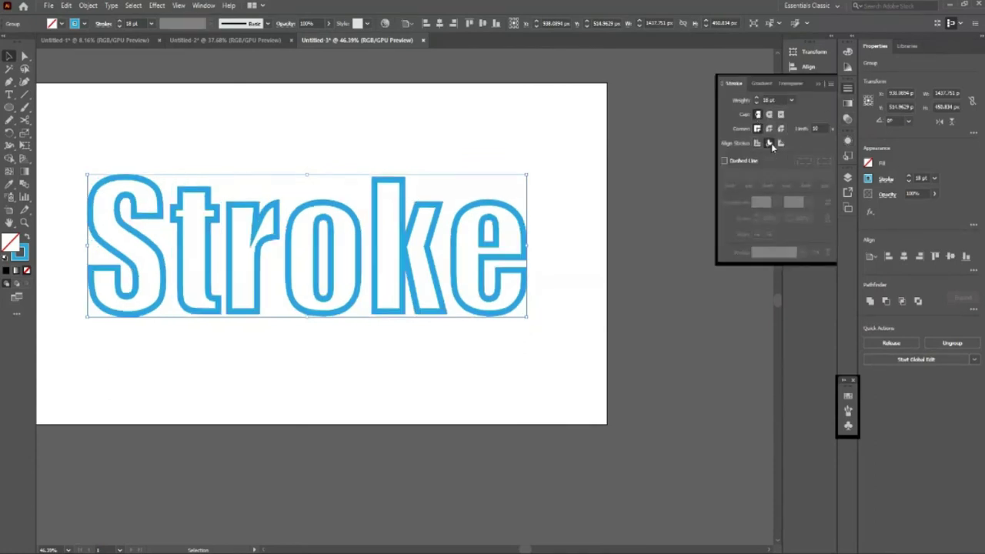
pyautogui.click(757, 143)
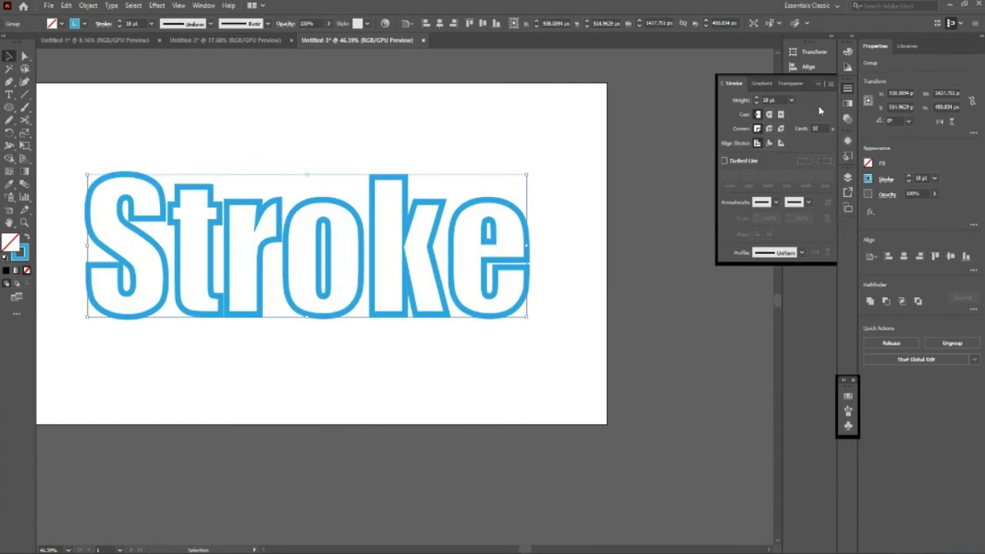
pyautogui.click(847, 89)
pyautogui.click(847, 141)
pyautogui.click(752, 181)
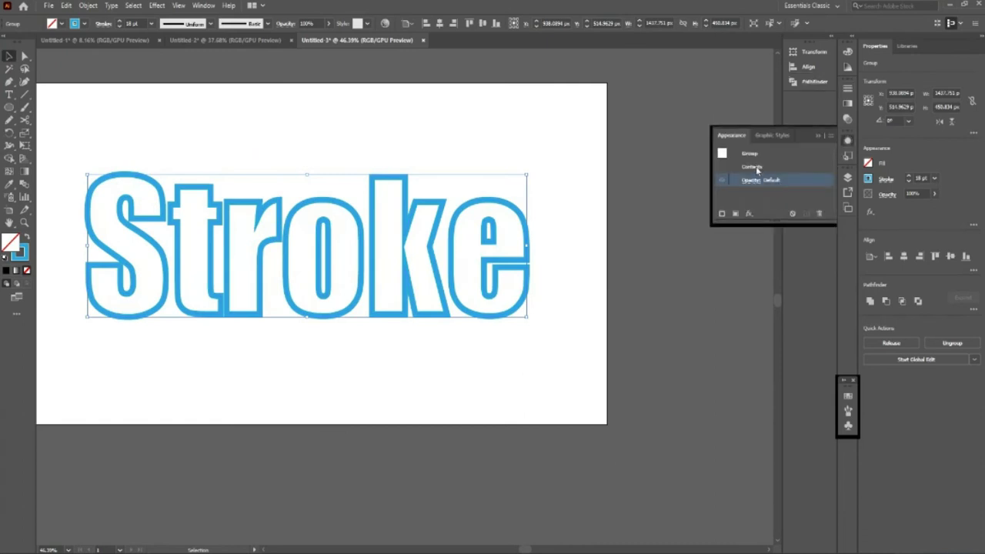
pyautogui.click(755, 166)
pyautogui.click(476, 374)
# - Draw a blue-outlined circle below the lettering, lowered over the artboard's bottom edge
pyautogui.press('l')
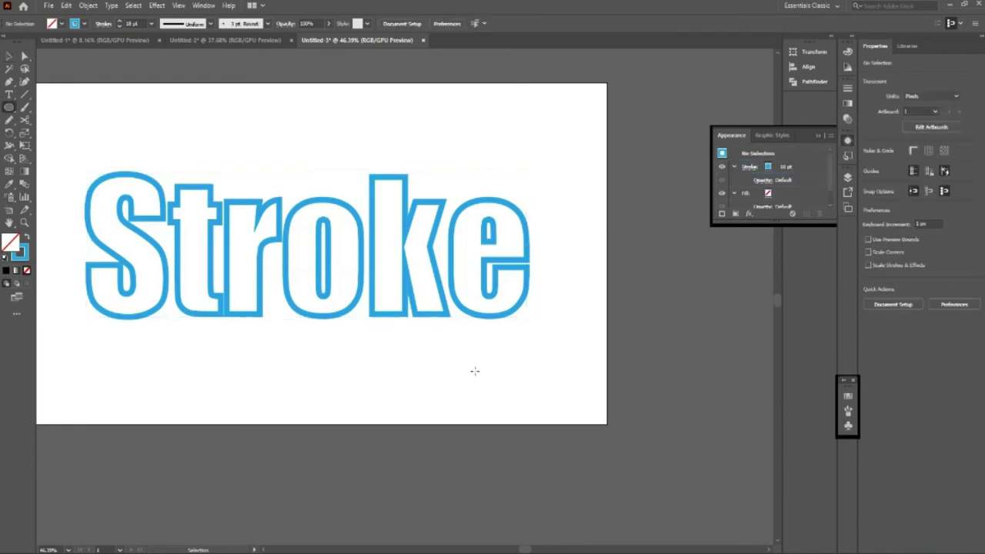
pyautogui.moveTo(288, 387)
pyautogui.mouseDown()
pyautogui.moveTo(337, 455)
pyautogui.moveTo(345, 445)
pyautogui.mouseUp()
pyautogui.press('v')
pyautogui.scroll(-2, 818, 198)
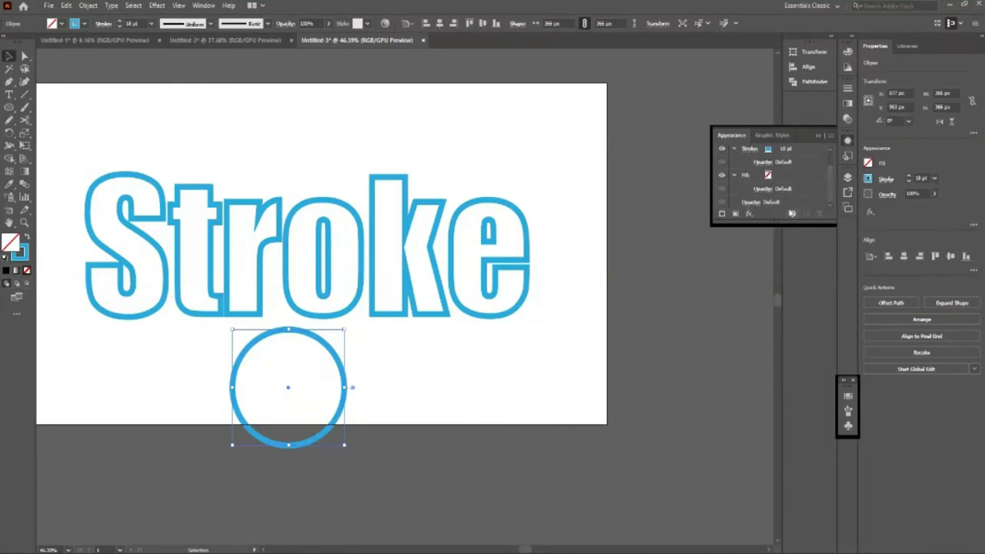
pyautogui.moveTo(343, 386); pyautogui.dragTo(343, 441)
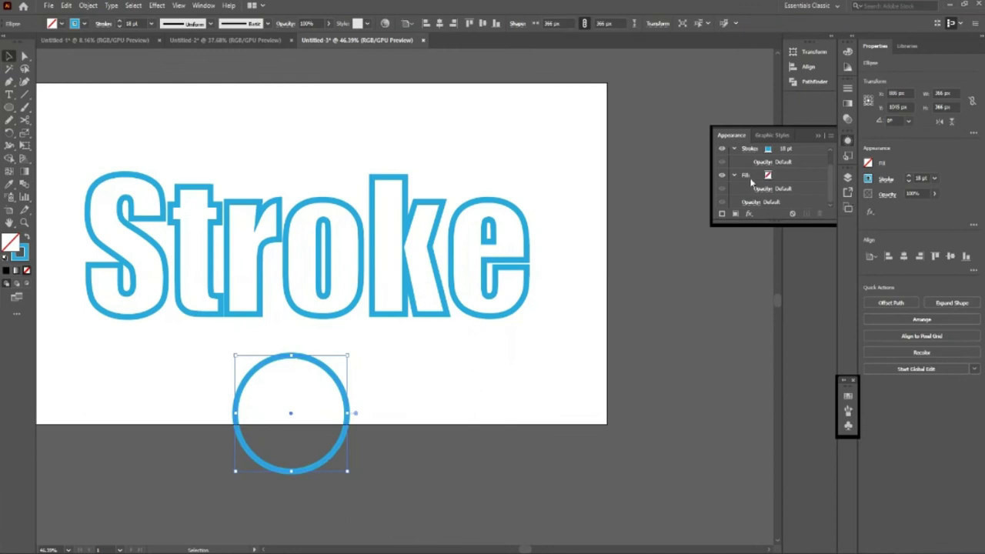
pyautogui.scroll(3, 833, 196)
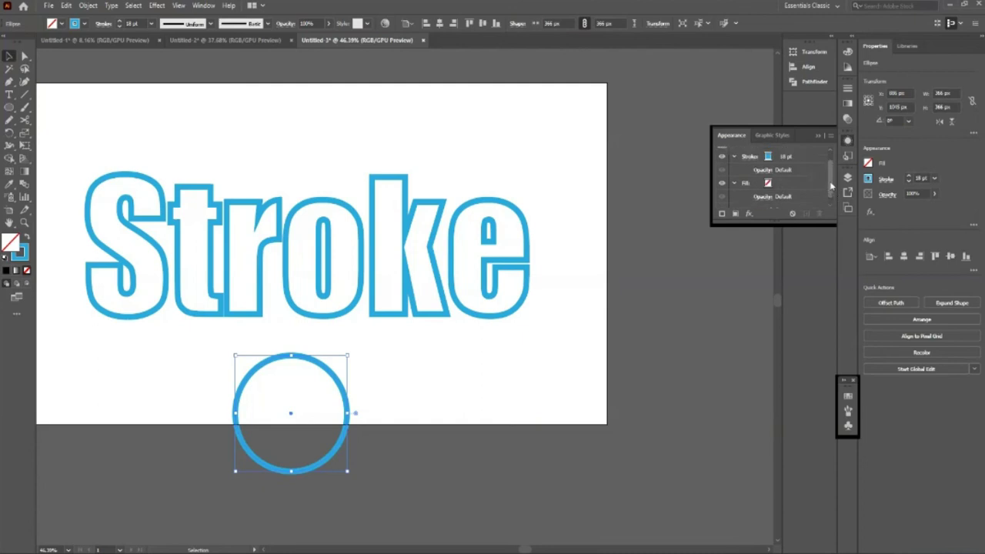
pyautogui.click(314, 205)
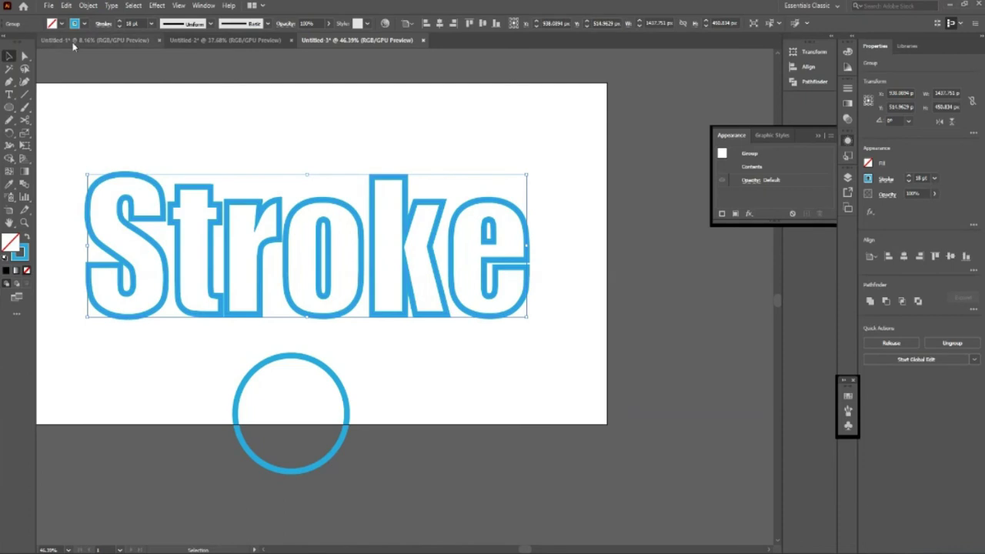
# - Thin the lettering's blue outline to 10 pt and ungroup the letters
pyautogui.click(120, 26)
pyautogui.click(119, 26)
pyautogui.write('10')
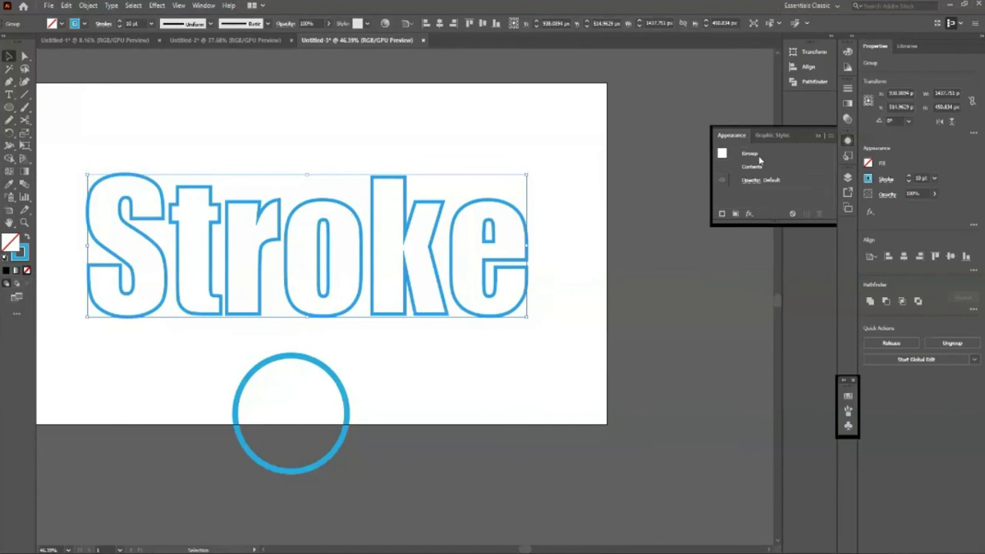
pyautogui.rightClick(471, 269)
pyautogui.click(528, 352)
pyautogui.click(501, 310)
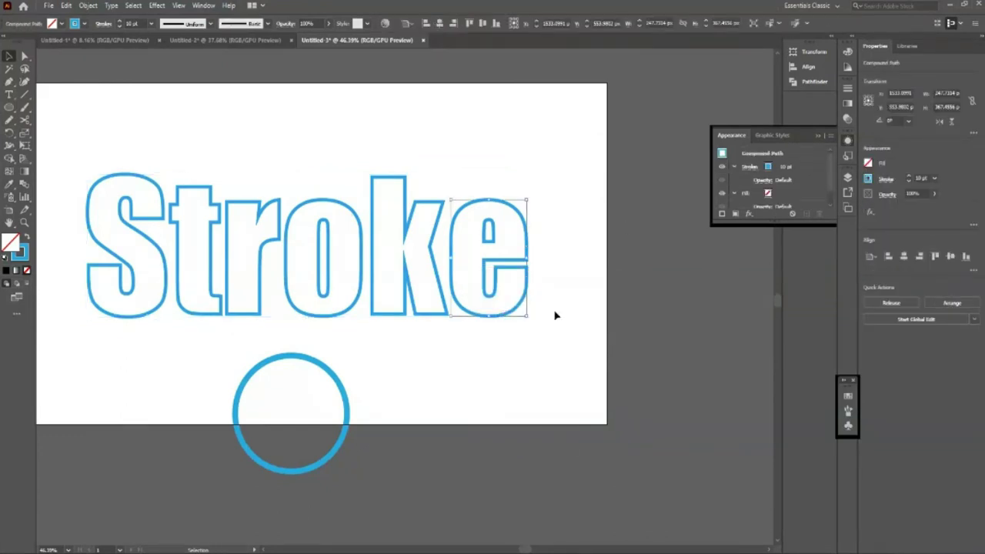
# - Move the circle down below the artboard and select all the letters
pyautogui.moveTo(276, 360); pyautogui.dragTo(254, 438)
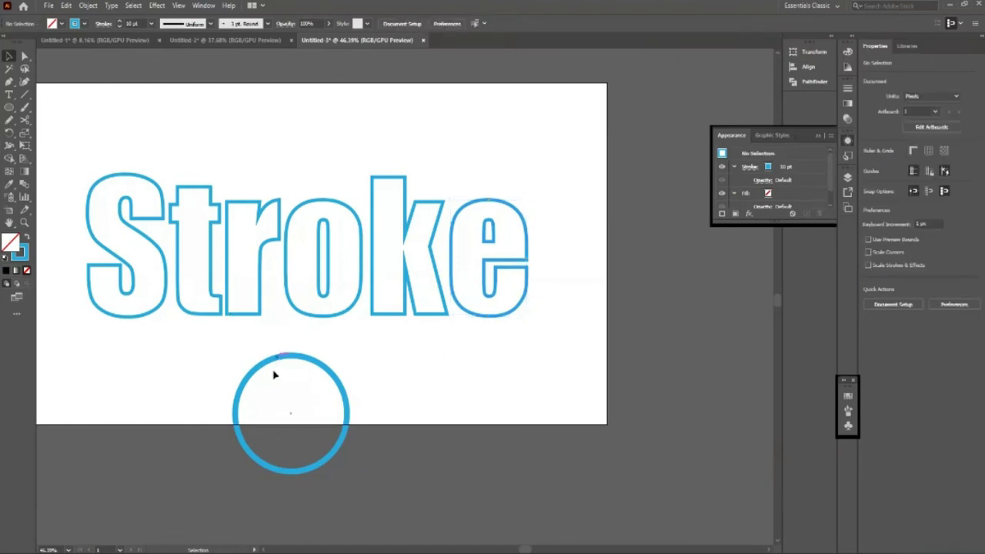
pyautogui.click(371, 378)
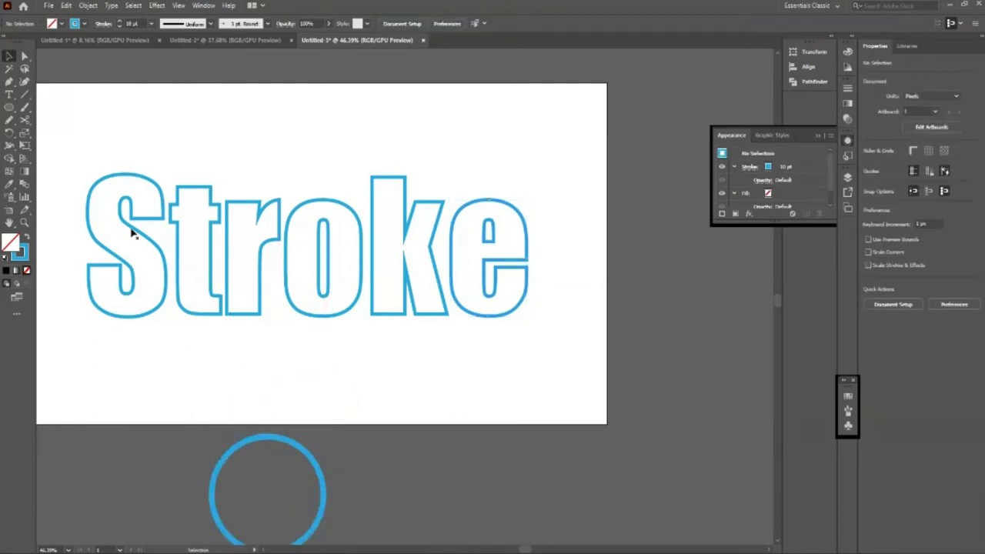
pyautogui.click(131, 231)
pyautogui.moveTo(77, 142); pyautogui.dragTo(531, 332)
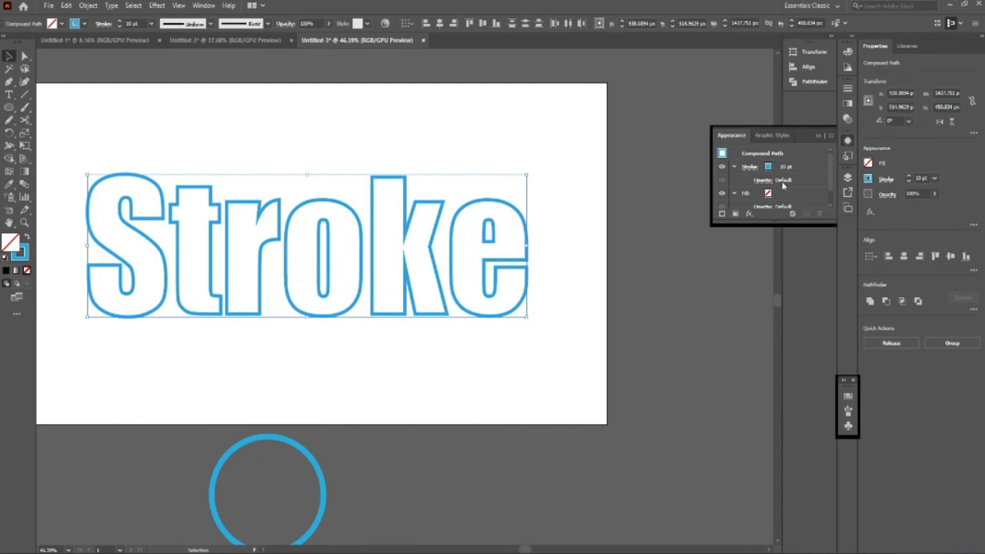
# - Duplicate the lettering's stroke in Appearance and make the copy black at 21 pt
pyautogui.click(799, 169)
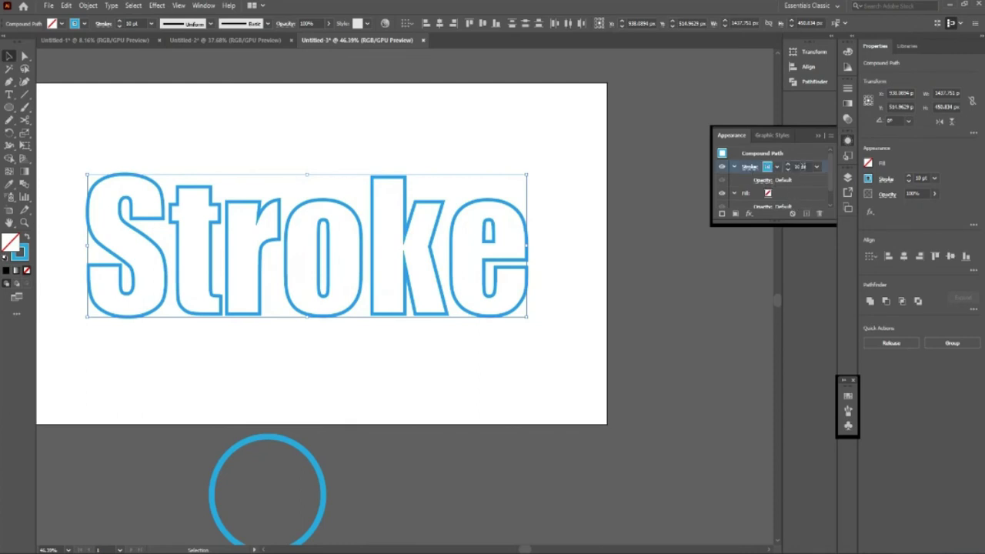
pyautogui.click(807, 214)
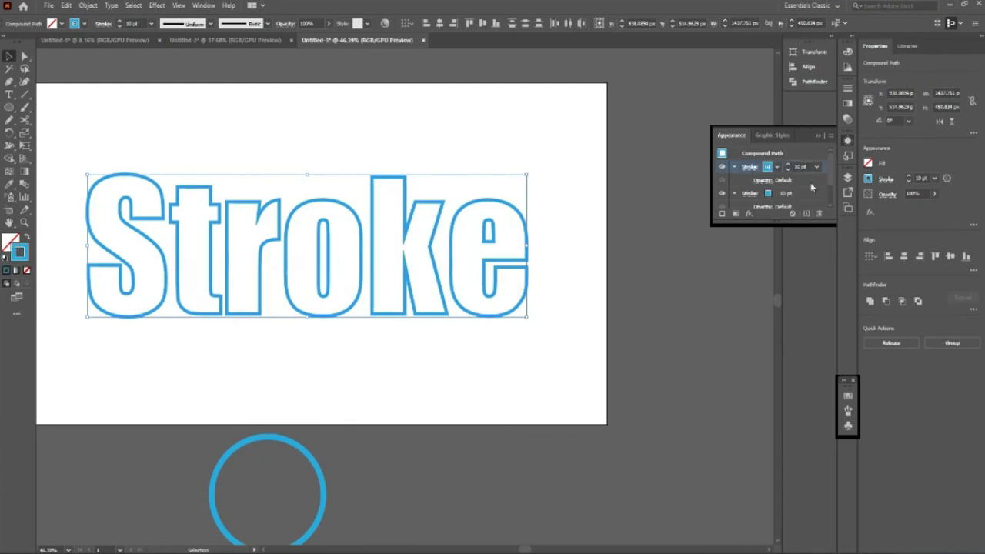
pyautogui.scroll(-2, 830, 190)
pyautogui.click(777, 176)
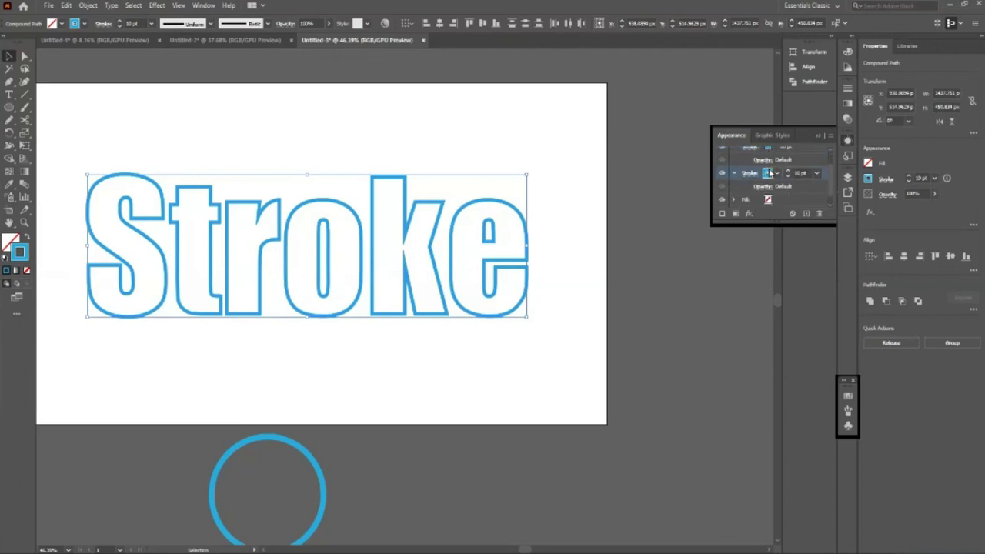
pyautogui.click(778, 174)
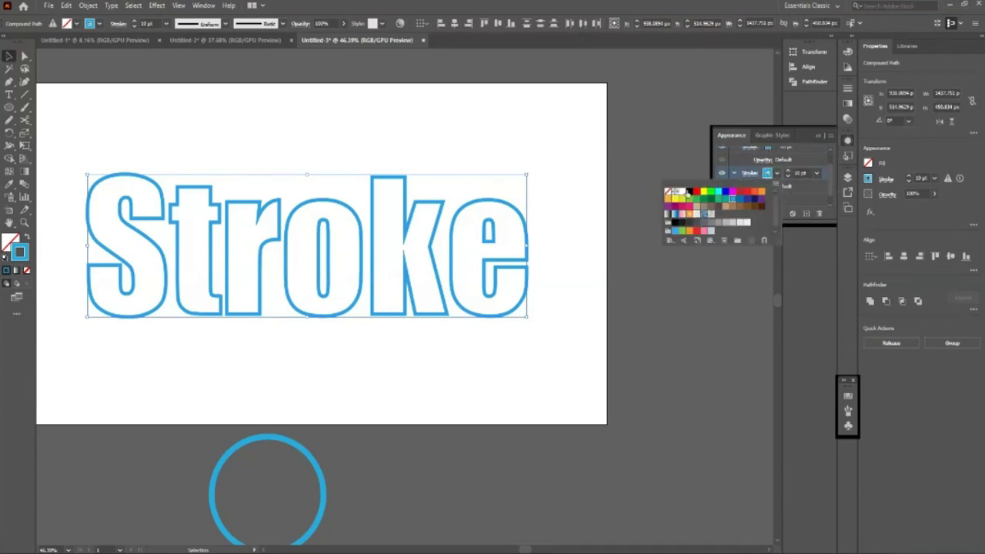
pyautogui.click(688, 192)
pyautogui.click(788, 180)
pyautogui.click(788, 180)
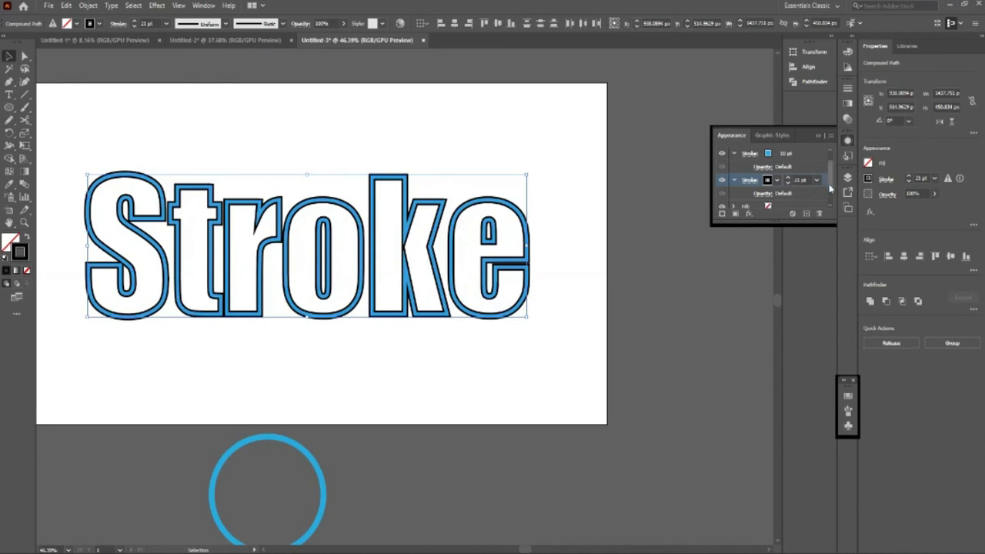
# - Duplicate the black stroke again and make it an orange 41 pt outer stroke
pyautogui.scroll(-1, 793, 188)
pyautogui.click(805, 213)
pyautogui.scroll(-1, 765, 178)
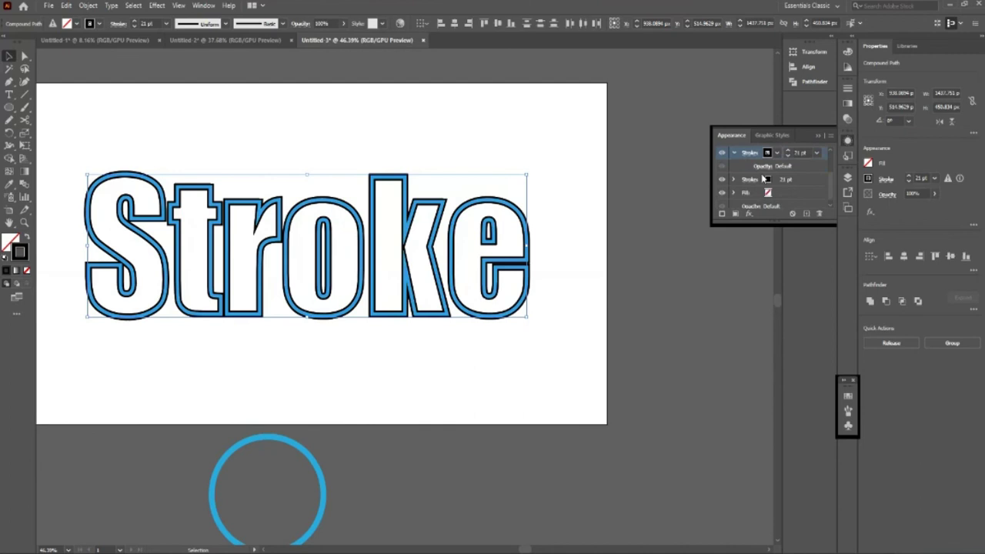
pyautogui.click(782, 183)
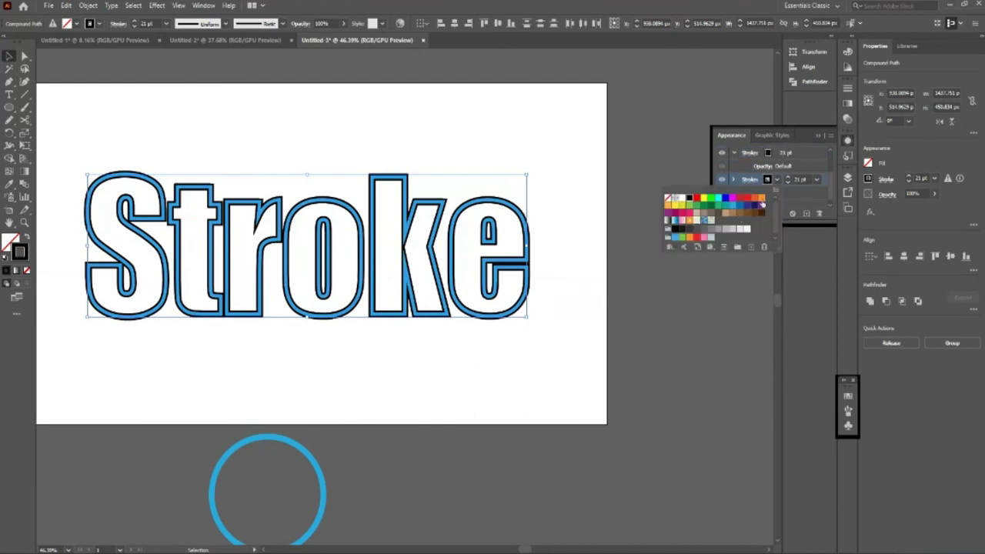
pyautogui.click(761, 204)
pyautogui.click(788, 178)
pyautogui.click(788, 178)
pyautogui.click(788, 179)
pyautogui.click(788, 180)
pyautogui.click(788, 179)
pyautogui.click(483, 379)
# - Nudge the blue circle down and scale up the Stroke lettering around its centre
pyautogui.press('z')
pyautogui.moveTo(527, 326)
pyautogui.mouseDown()
pyautogui.moveTo(238, 347)
pyautogui.moveTo(242, 362)
pyautogui.mouseUp()
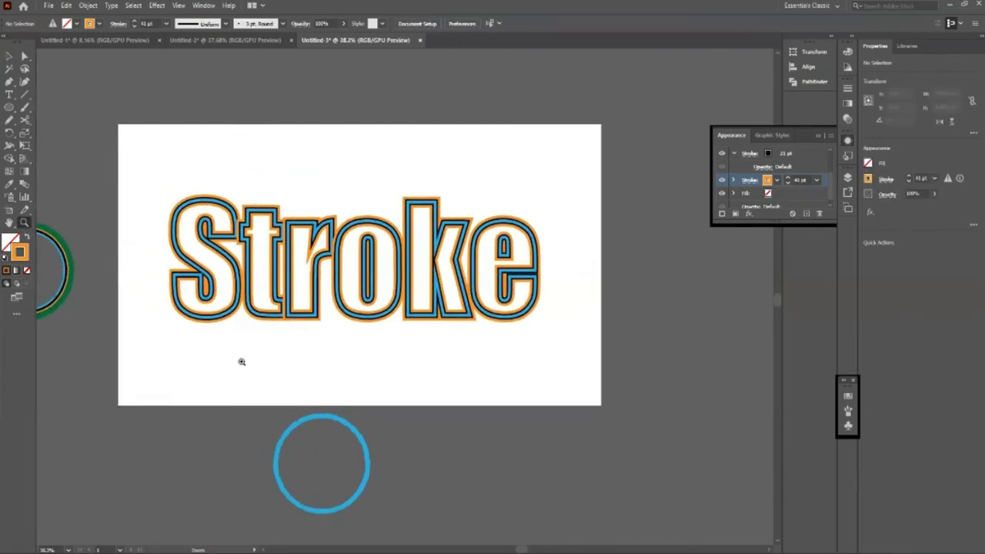
pyautogui.press('v')
pyautogui.moveTo(357, 445); pyautogui.dragTo(361, 465)
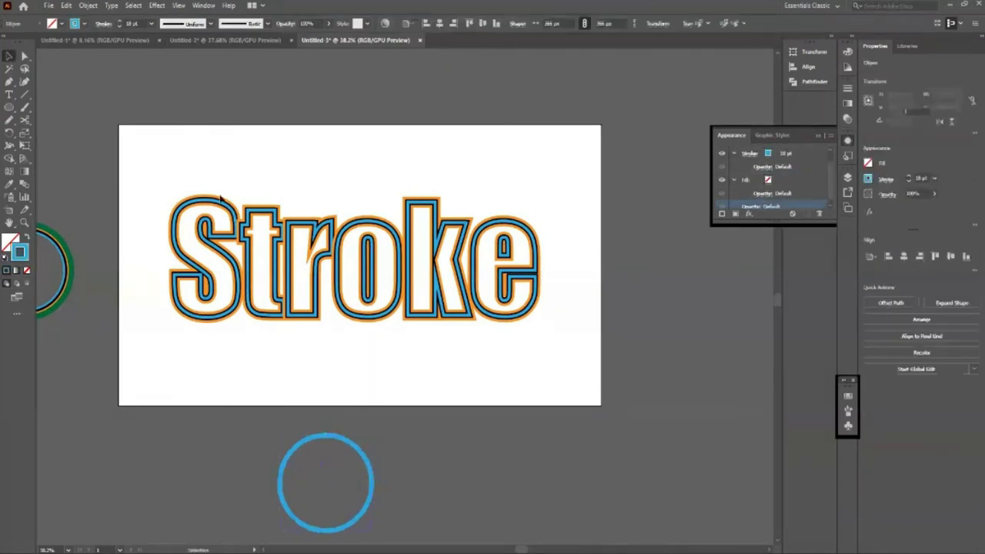
pyautogui.click(329, 318)
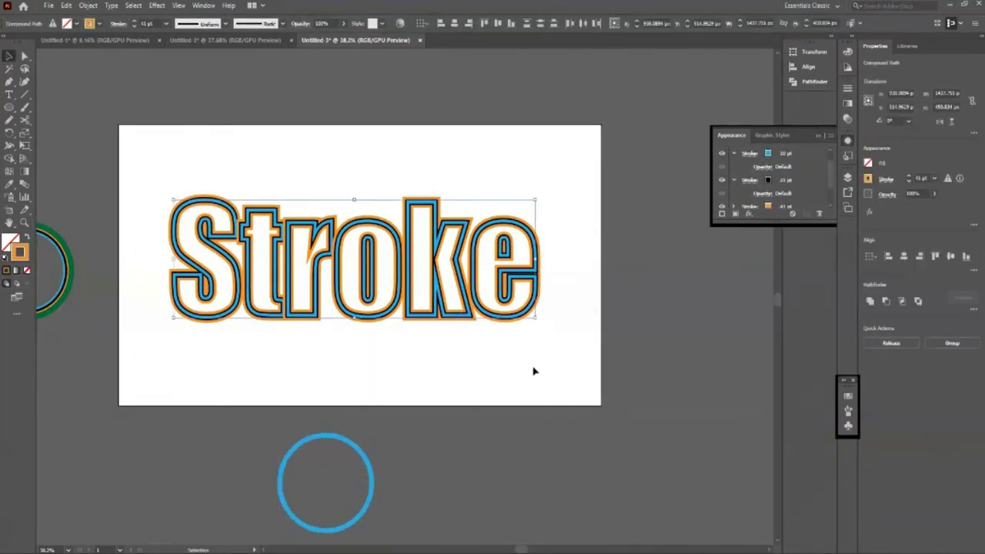
pyautogui.press('a')
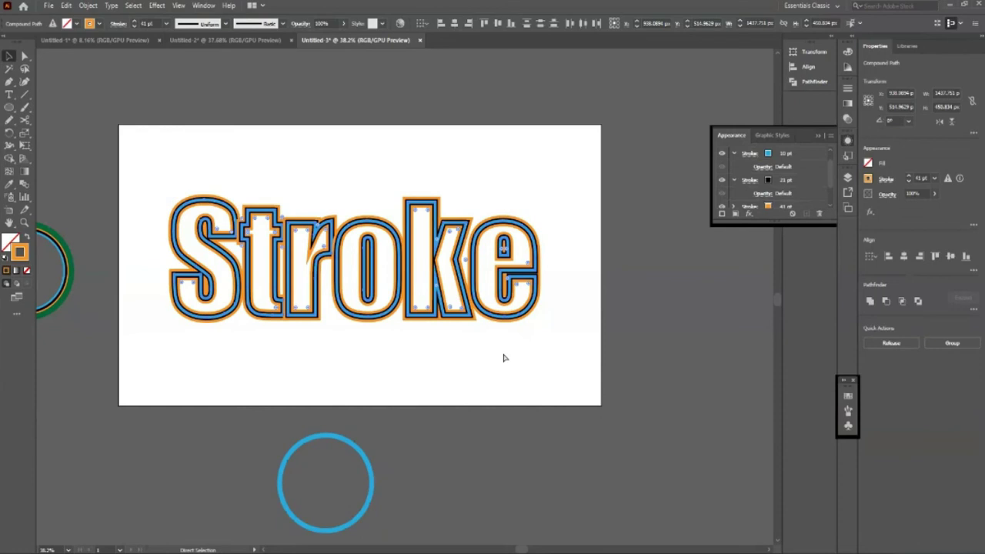
pyautogui.press('v')
pyautogui.moveTo(537, 319); pyautogui.dragTo(561, 367)
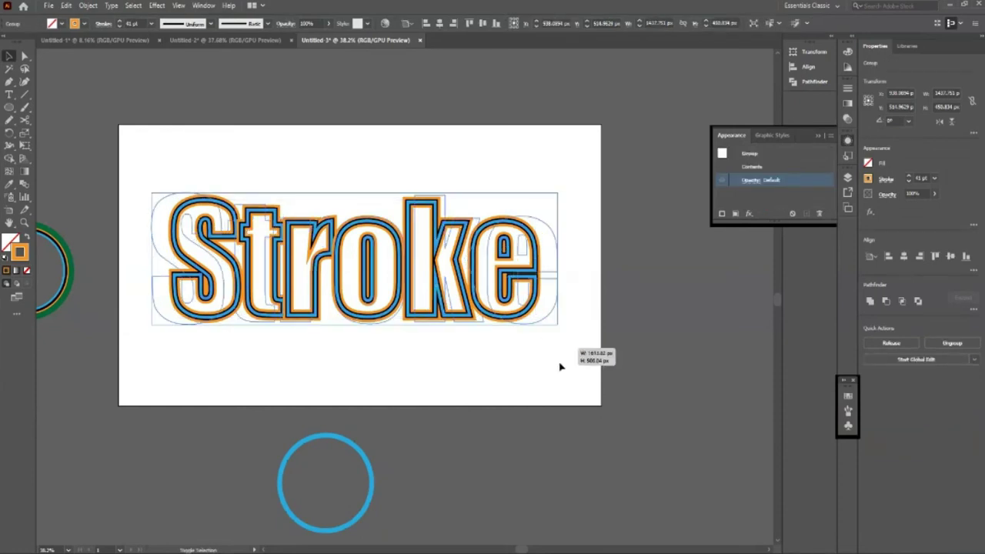
pyautogui.click(541, 371)
# - Centre the Stroke lettering horizontally and vertically on the first artboard
pyautogui.click(416, 261)
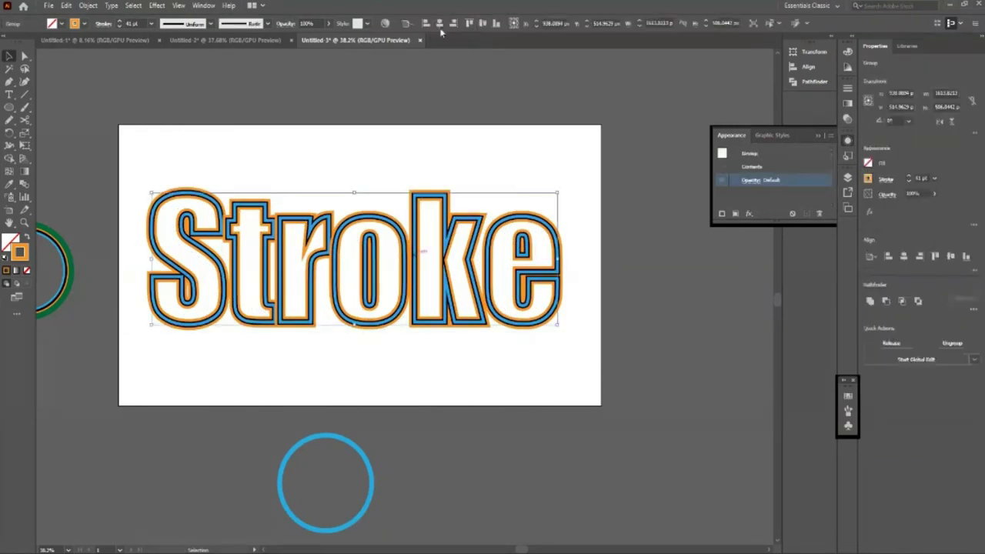
pyautogui.click(439, 23)
pyautogui.click(483, 23)
pyautogui.click(583, 344)
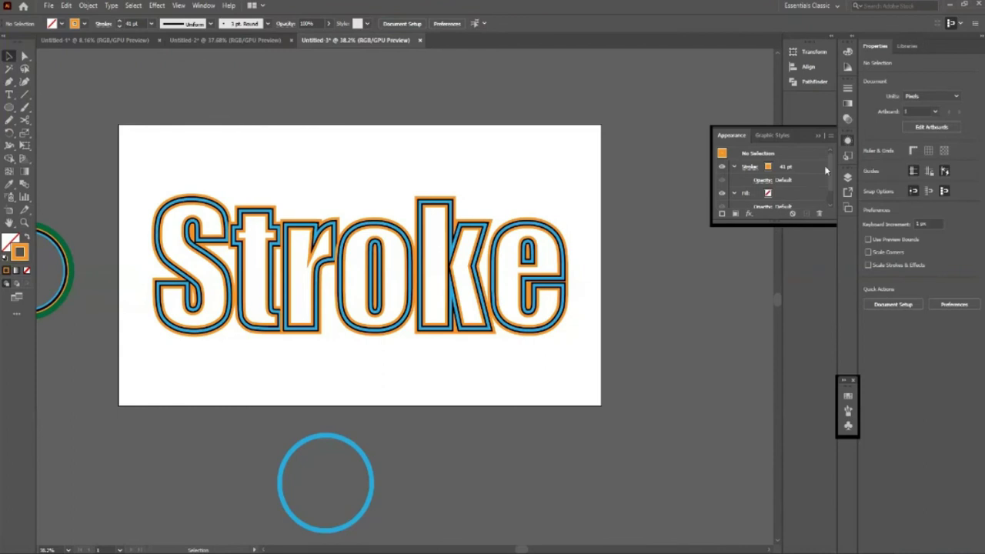
pyautogui.scroll(-2, 831, 184)
pyautogui.scroll(2, 831, 184)
pyautogui.click(492, 299)
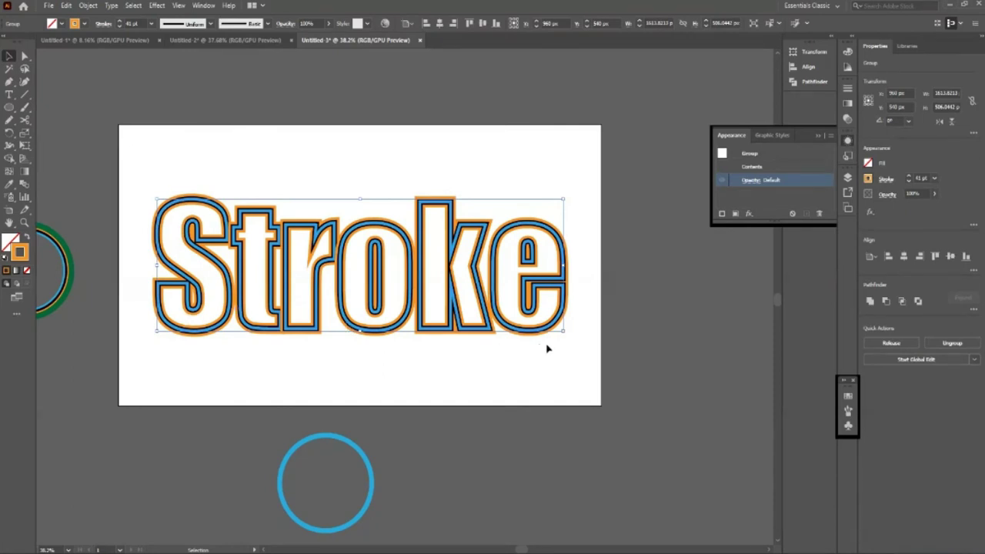
pyautogui.scroll(-2, 509, 343)
# - Move the blue circle to the right of the artboard
pyautogui.click(395, 419)
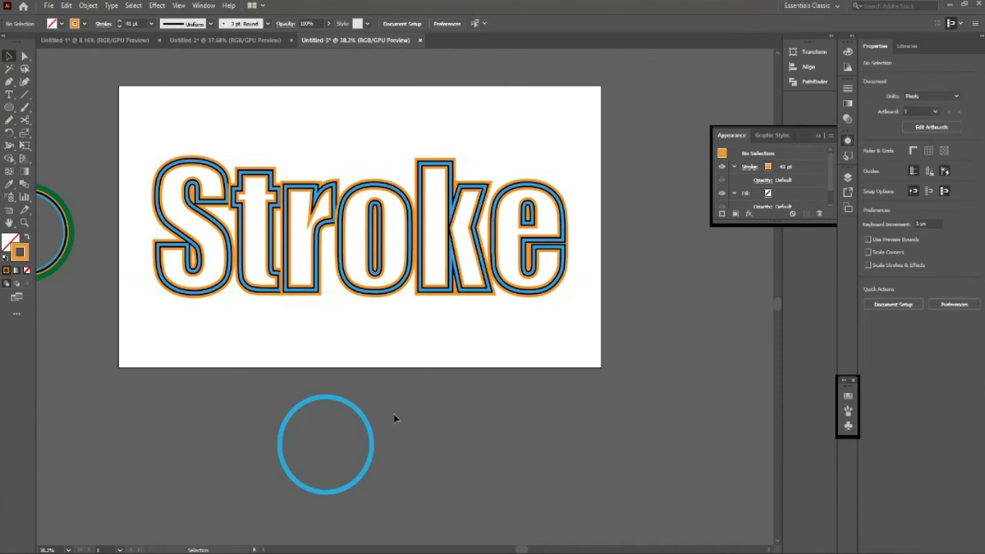
pyautogui.click(369, 424)
pyautogui.moveTo(369, 425); pyautogui.dragTo(714, 321)
pyautogui.click(365, 402)
# - Add a new 'Stroke' text object below the artboard and enlarge it
pyautogui.press('t')
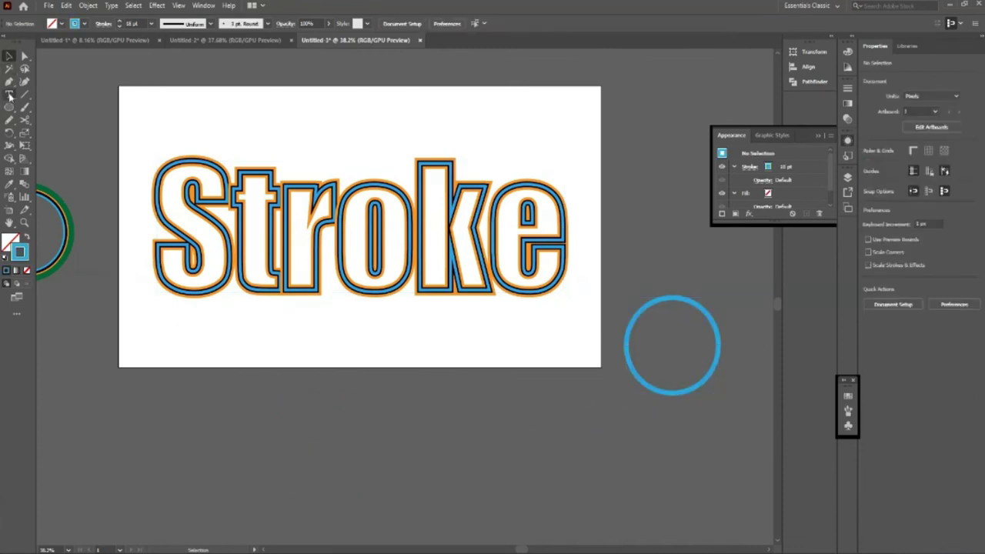
pyautogui.click(301, 384)
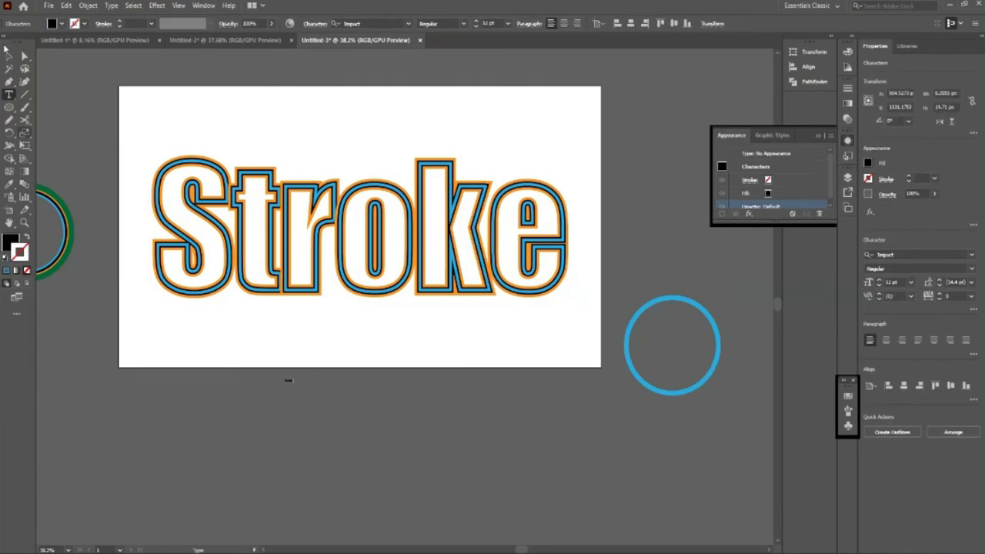
pyautogui.press('Escape')
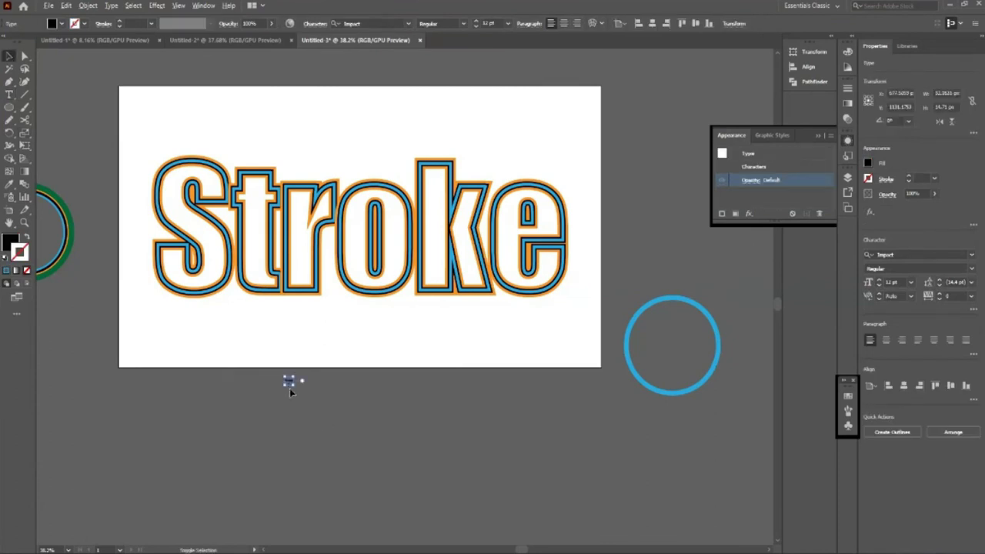
pyautogui.moveTo(295, 385); pyautogui.dragTo(424, 438)
pyautogui.click(448, 350)
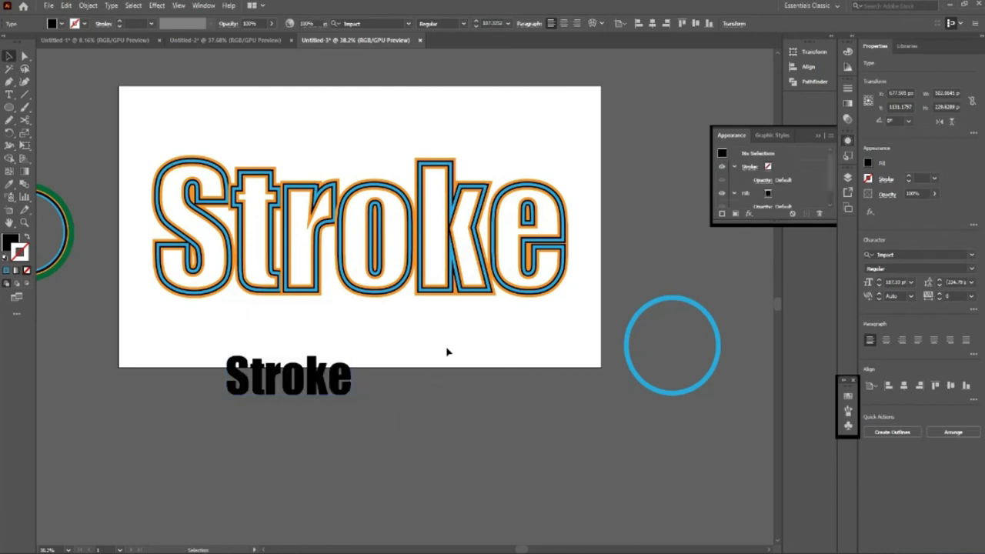
pyautogui.scroll(-1, 539, 323)
pyautogui.click(848, 208)
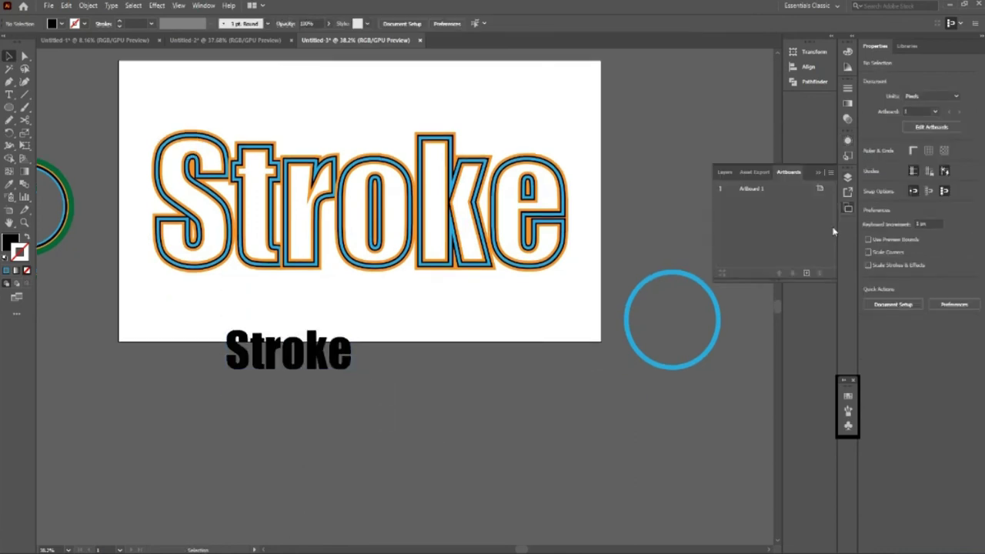
# - Add a second artboard and delete the blue circle
pyautogui.click(806, 274)
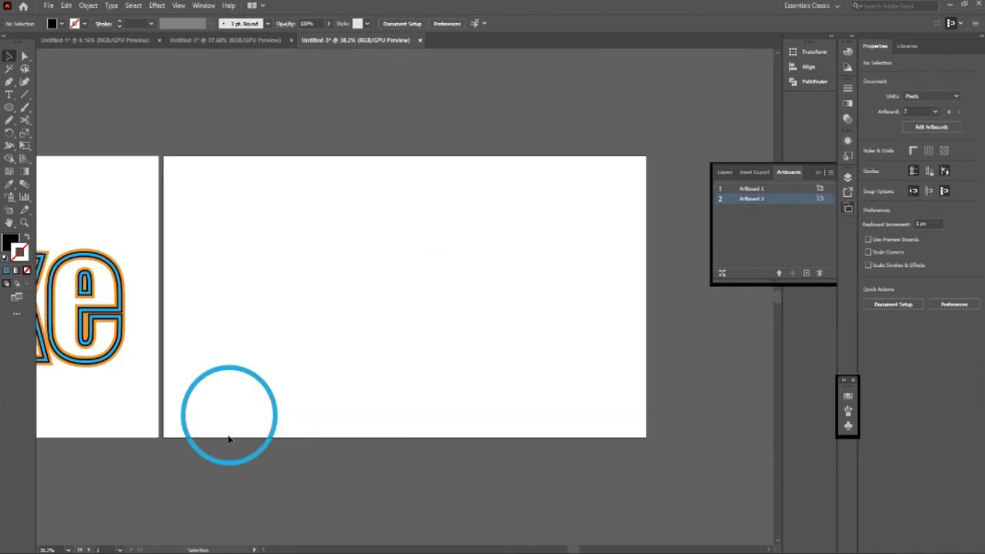
pyautogui.click(265, 448)
pyautogui.press('Delete')
pyautogui.press('z')
pyautogui.moveTo(341, 390); pyautogui.dragTo(157, 441)
pyautogui.press('v')
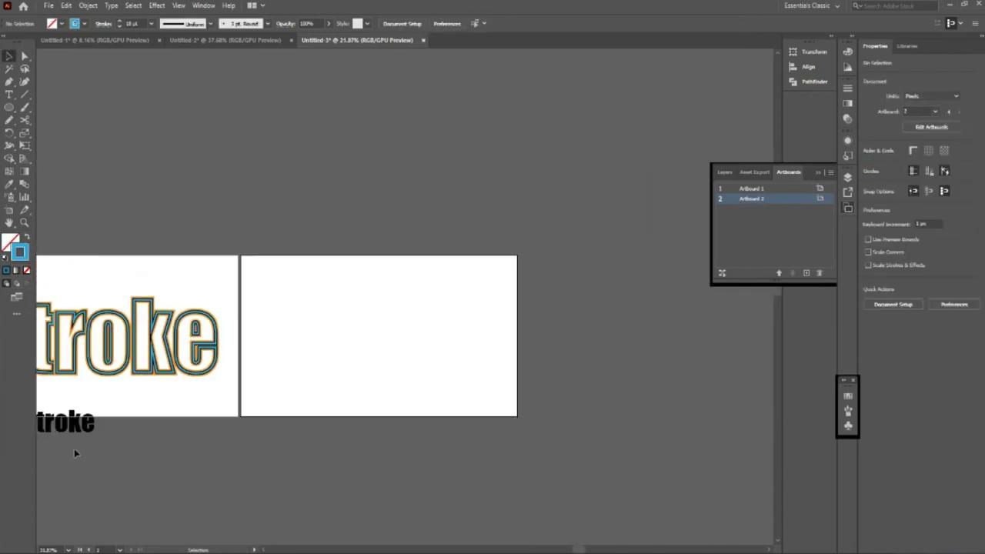
# - Move the black Stroke text onto Artboard 2 and resize it to fit
pyautogui.moveTo(86, 435)
pyautogui.mouseDown()
pyautogui.moveTo(413, 356)
pyautogui.moveTo(488, 410)
pyautogui.mouseUp()
pyautogui.press('z')
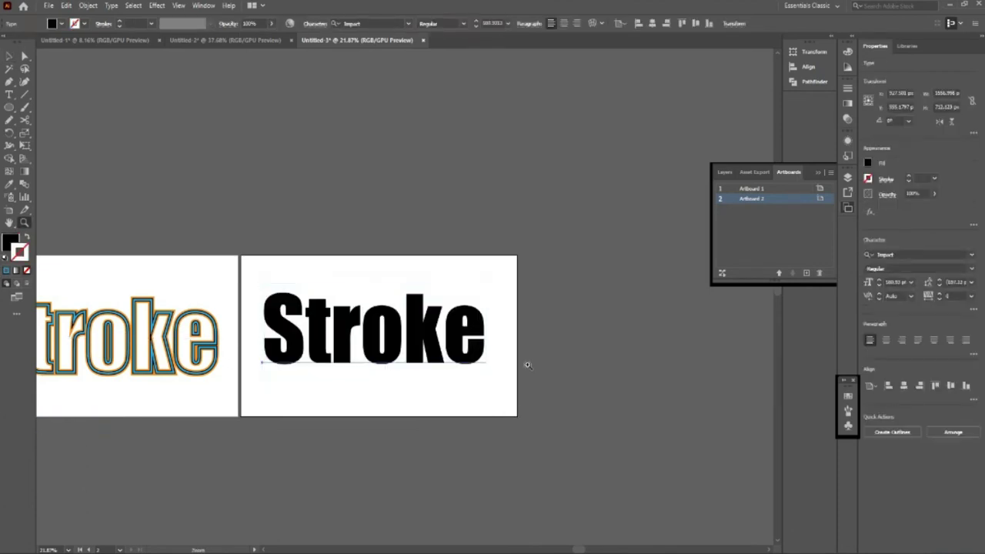
pyautogui.moveTo(524, 364); pyautogui.dragTo(576, 406)
pyautogui.scroll(-1, 405, 413)
pyautogui.click(266, 396)
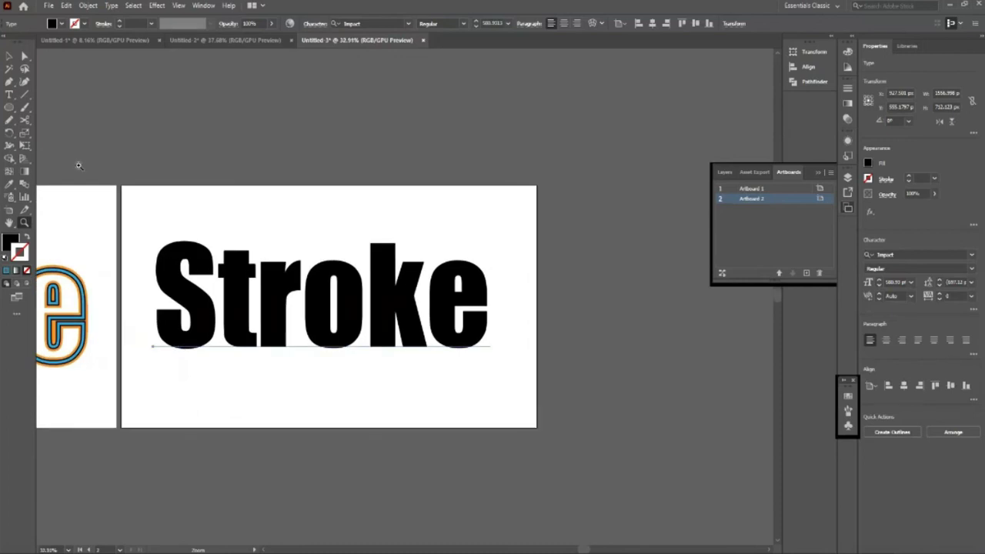
pyautogui.click(9, 55)
pyautogui.click(146, 201)
pyautogui.click(242, 317)
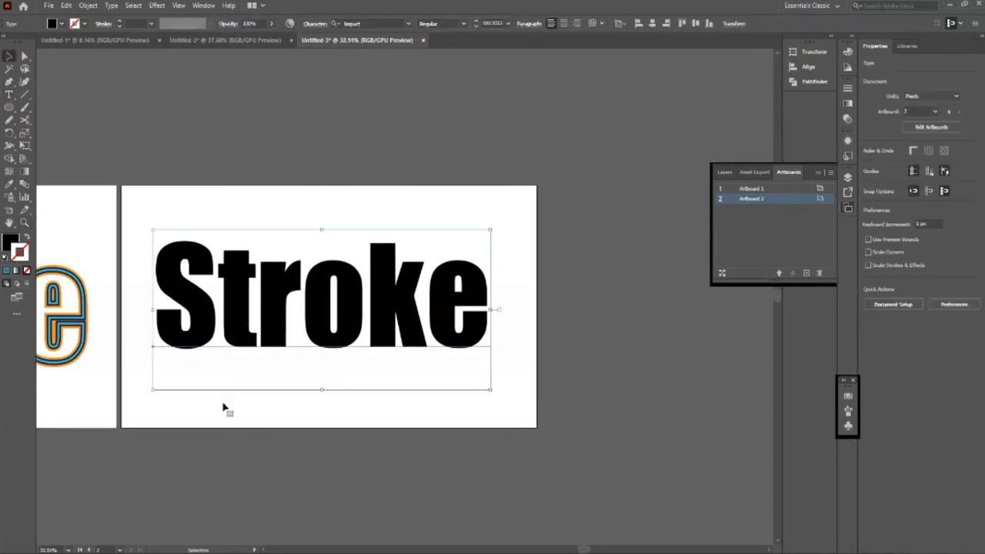
pyautogui.press('z')
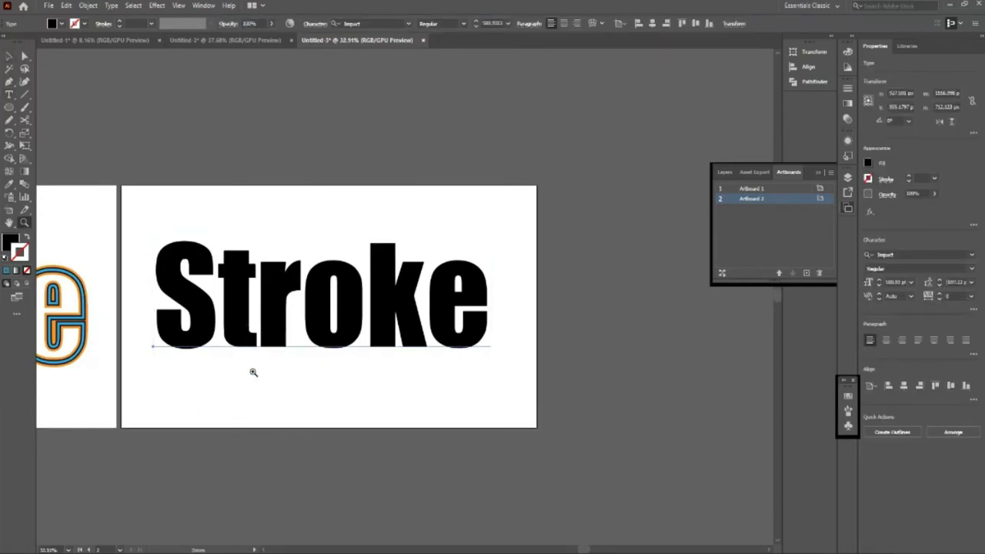
pyautogui.click(254, 374)
pyautogui.click(6, 57)
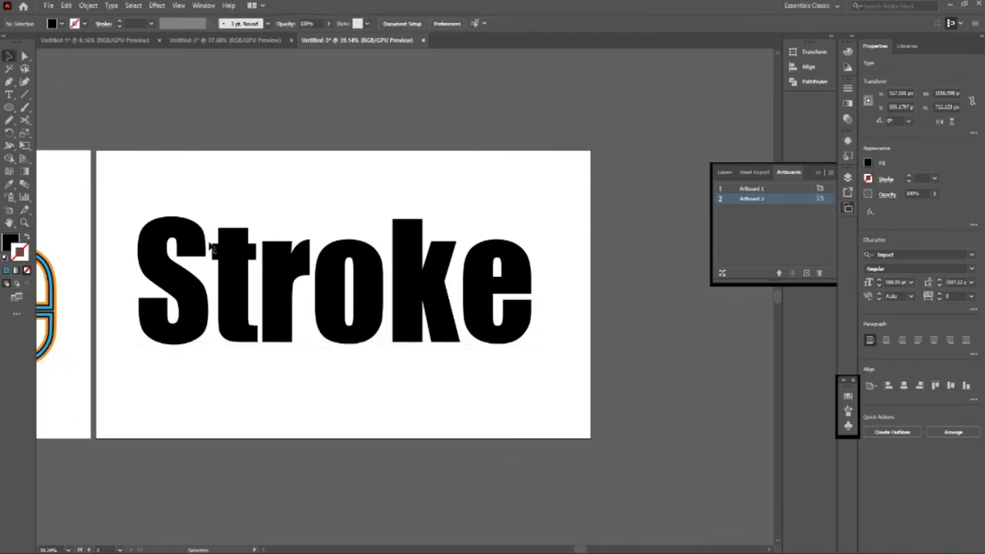
pyautogui.click(269, 277)
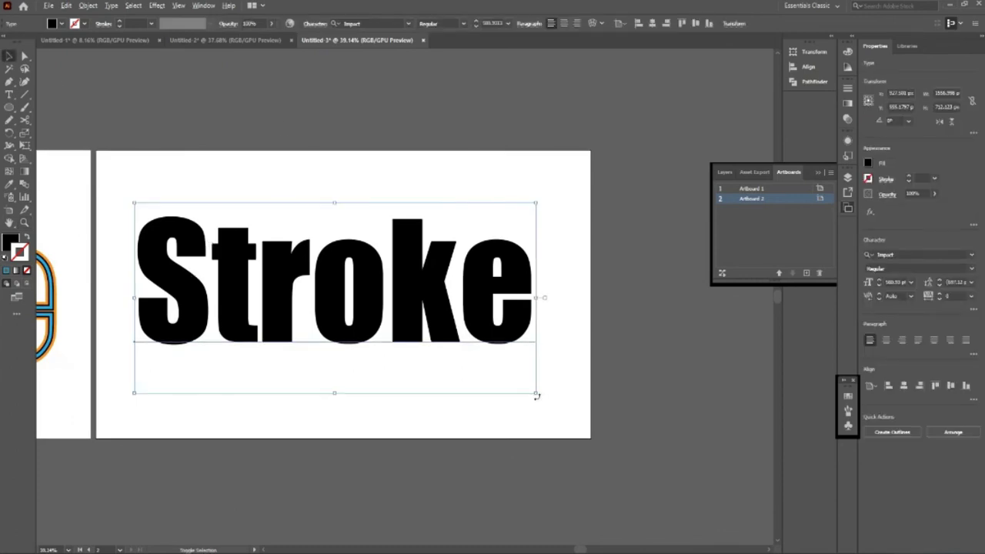
pyautogui.moveTo(536, 394); pyautogui.dragTo(510, 380)
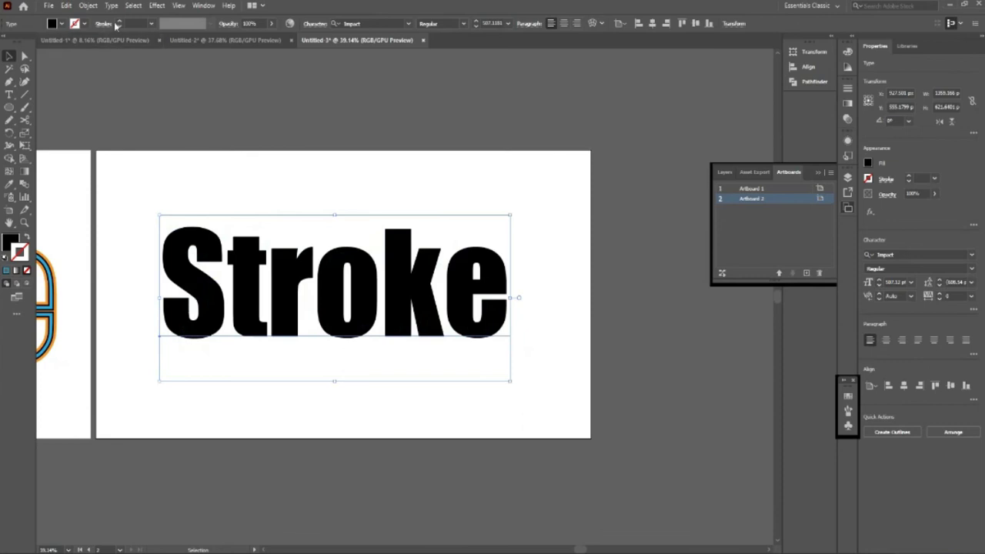
# - Give the black Stroke text a 63 pt blue stroke and open the Stroke panel
pyautogui.click(120, 24)
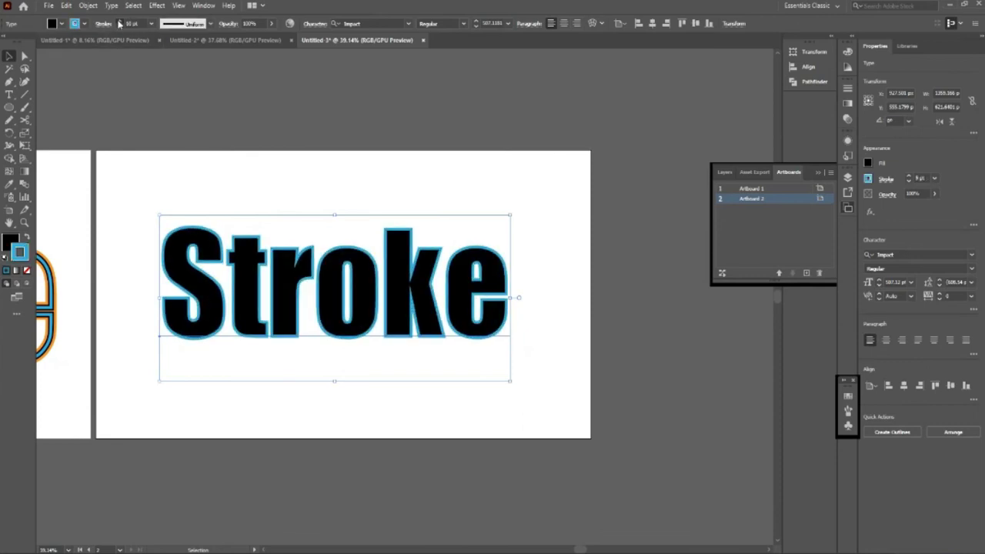
pyautogui.click(120, 24)
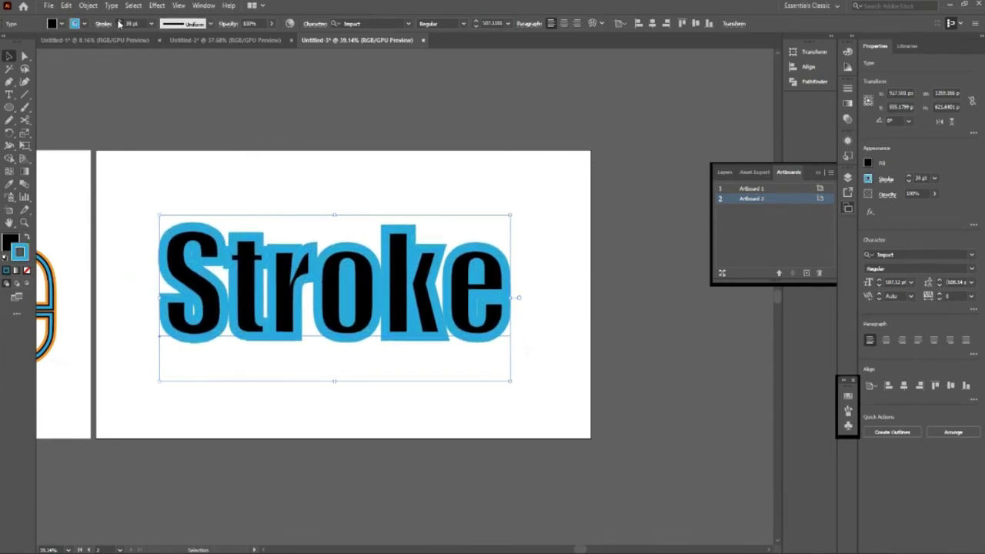
pyautogui.click(392, 387)
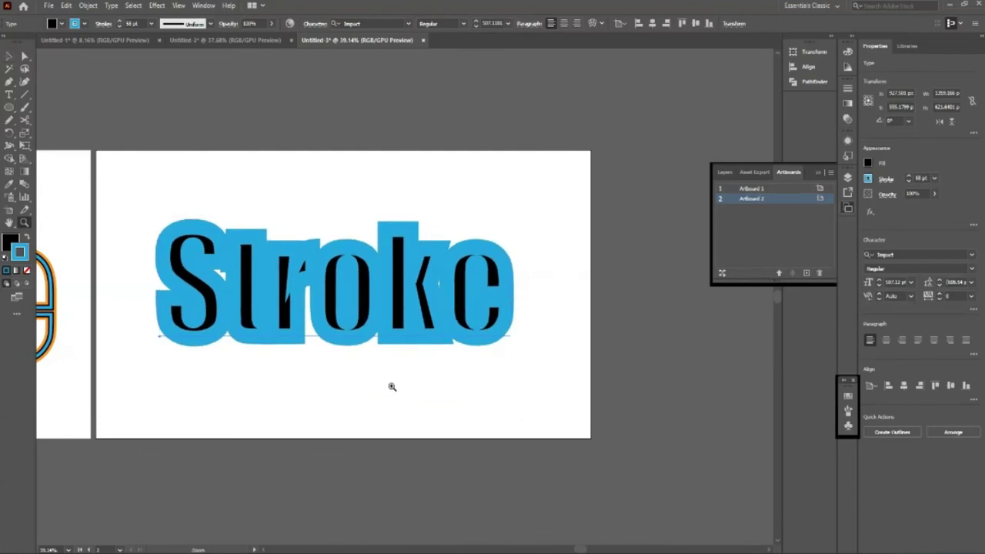
pyautogui.press('z')
pyautogui.click(284, 407)
pyautogui.click(9, 56)
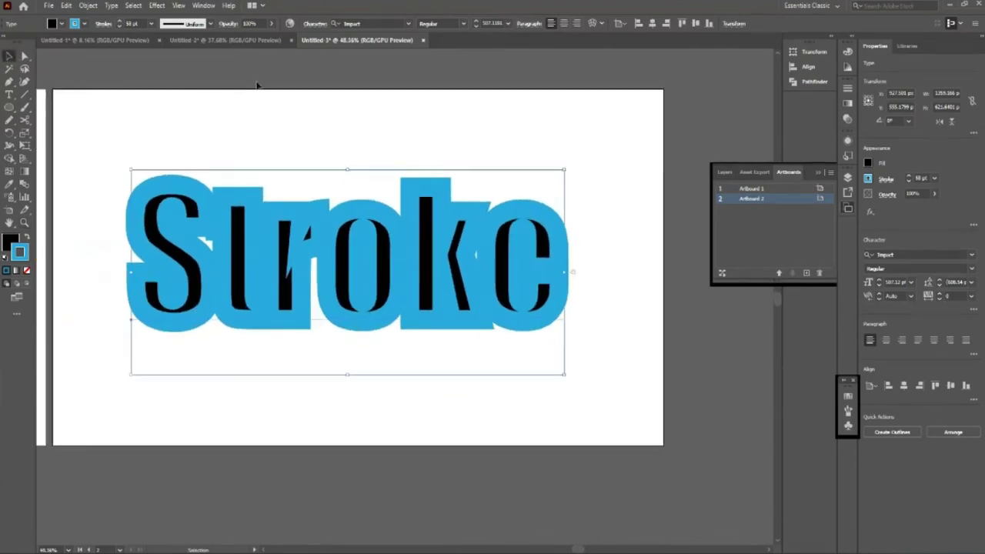
pyautogui.click(120, 22)
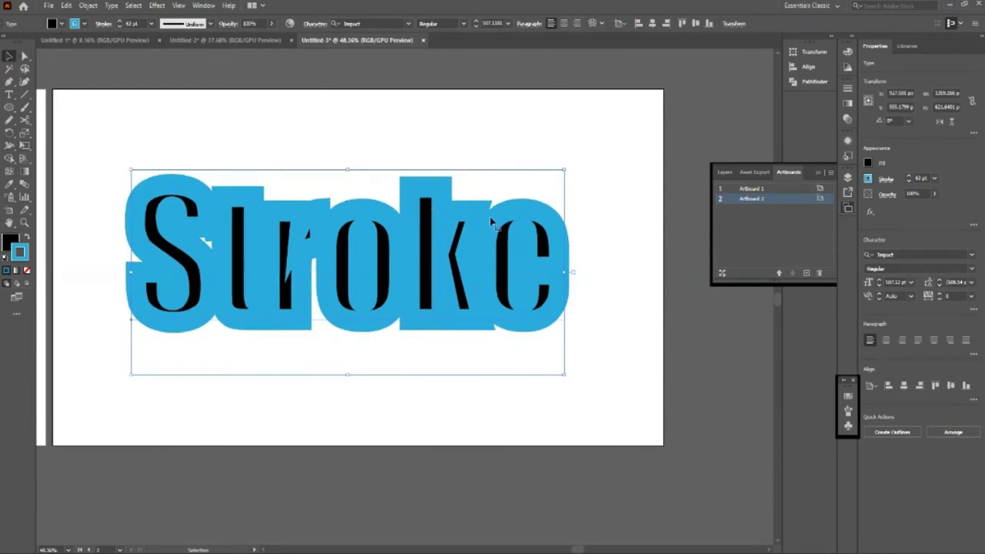
pyautogui.click(819, 173)
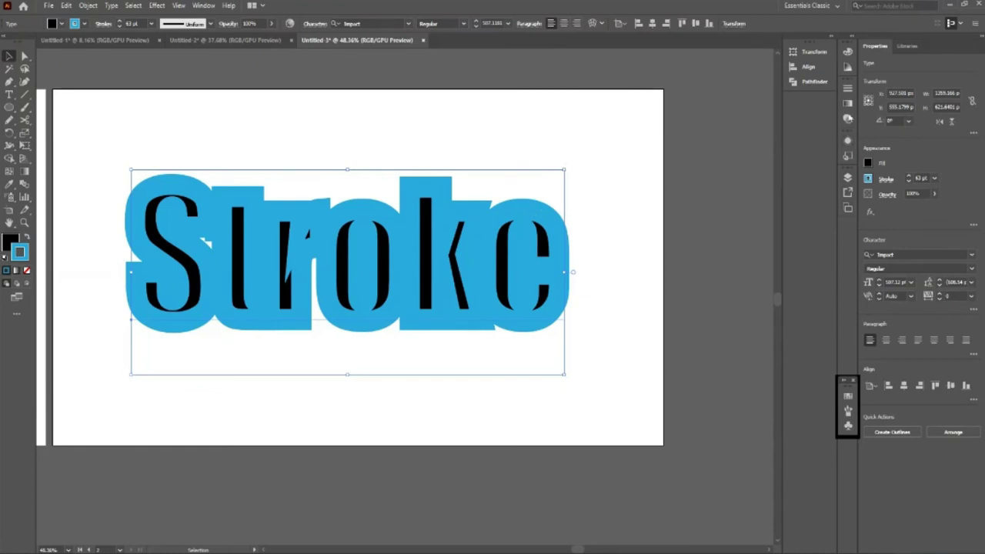
pyautogui.click(849, 91)
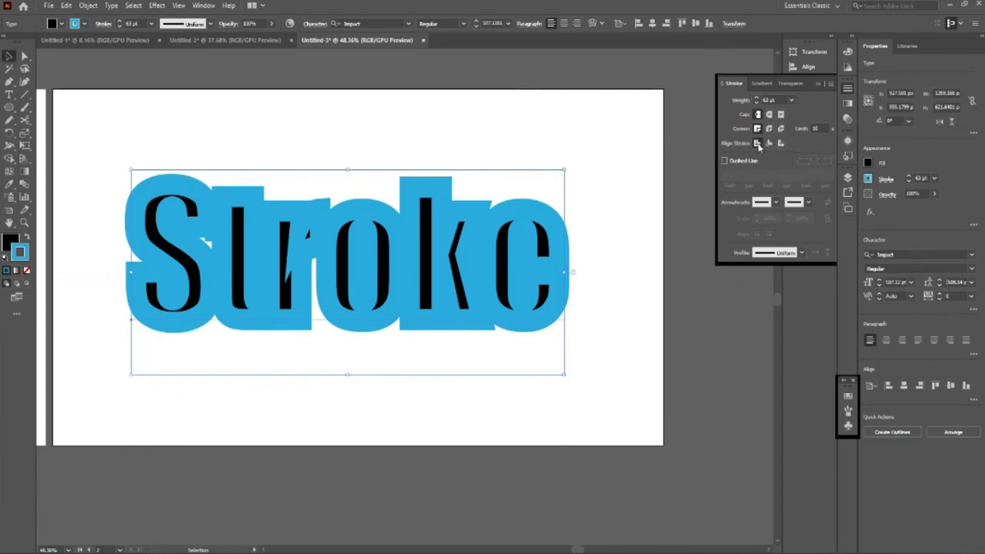
# - Reselect the Stroke lettering and lower its blue stroke weight from 63 pt to 38 pt
pyautogui.click(90, 6)
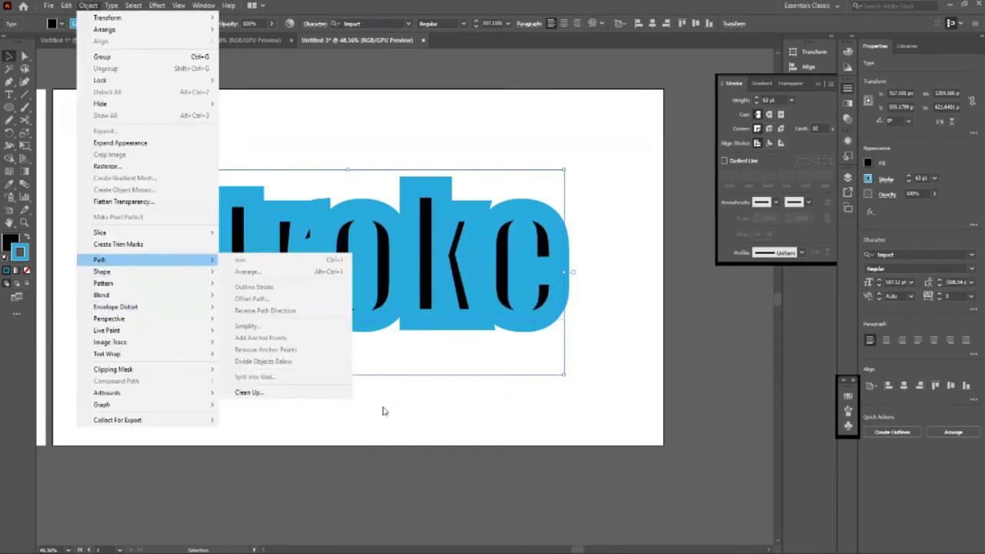
pyautogui.click(383, 409)
pyautogui.click(61, 127)
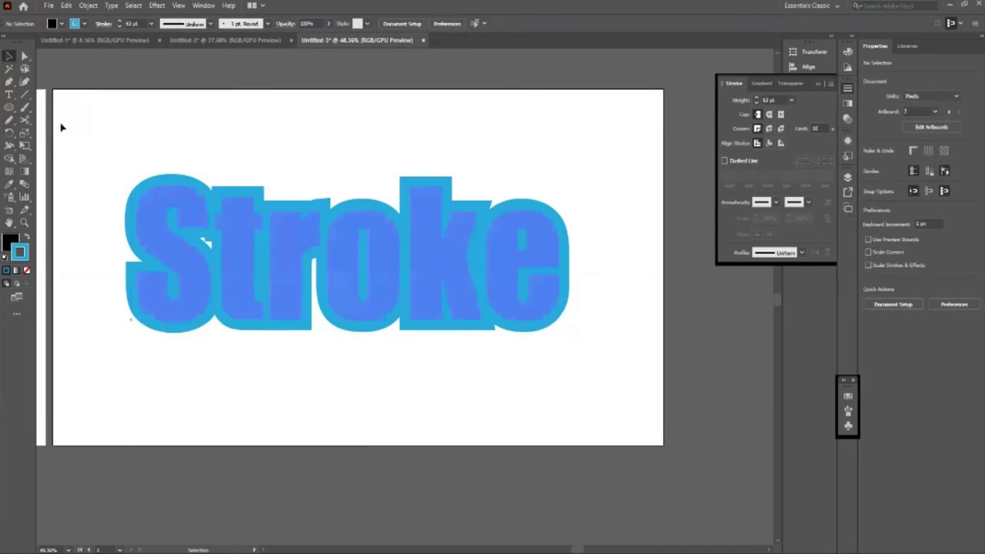
pyautogui.moveTo(166, 164); pyautogui.dragTo(466, 395)
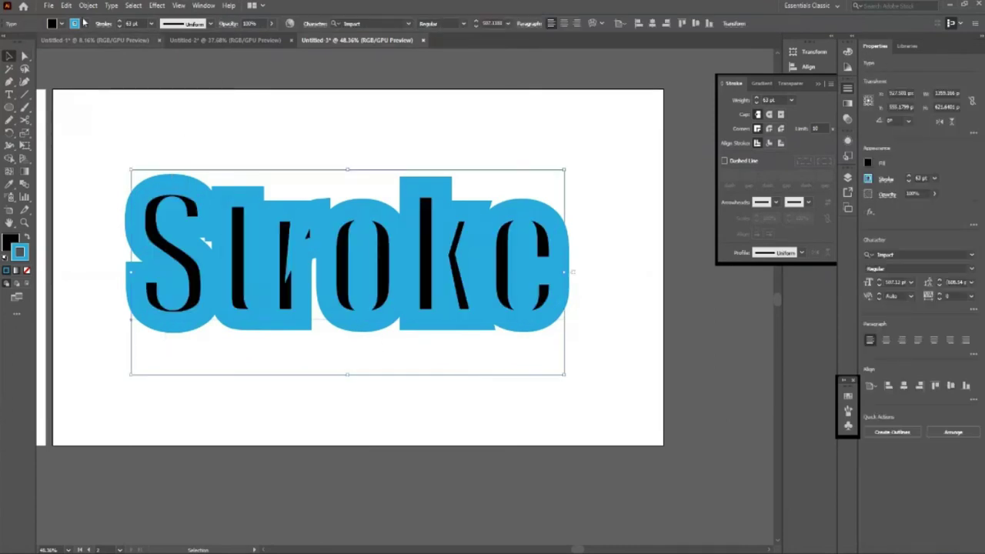
pyautogui.click(89, 6)
pyautogui.moveTo(146, 260)
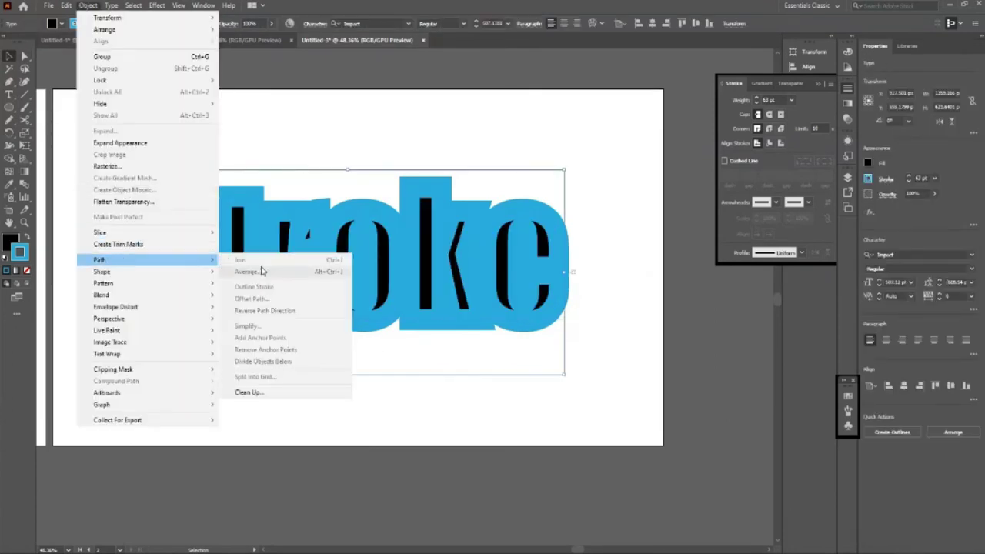
pyautogui.click(432, 417)
pyautogui.click(314, 242)
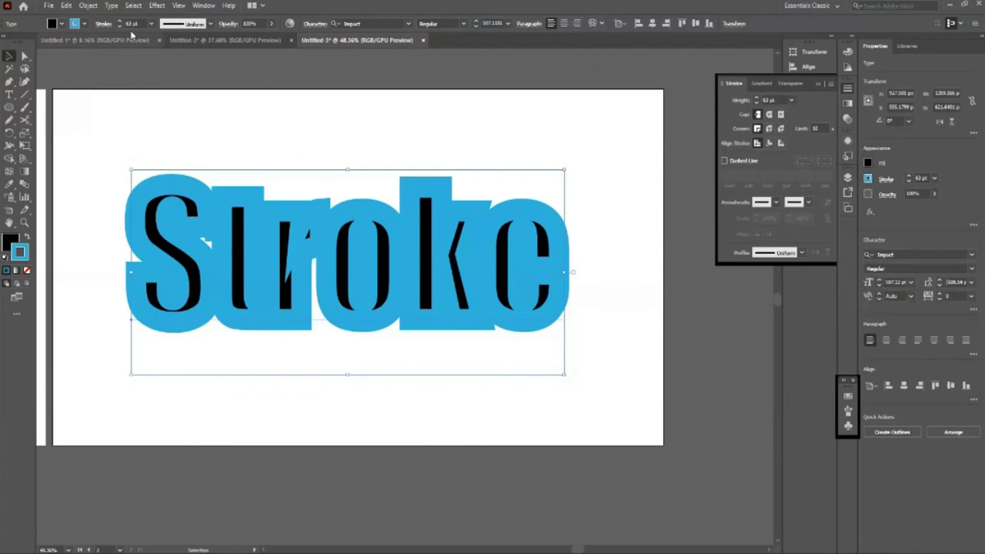
pyautogui.click(121, 27)
pyautogui.click(121, 27)
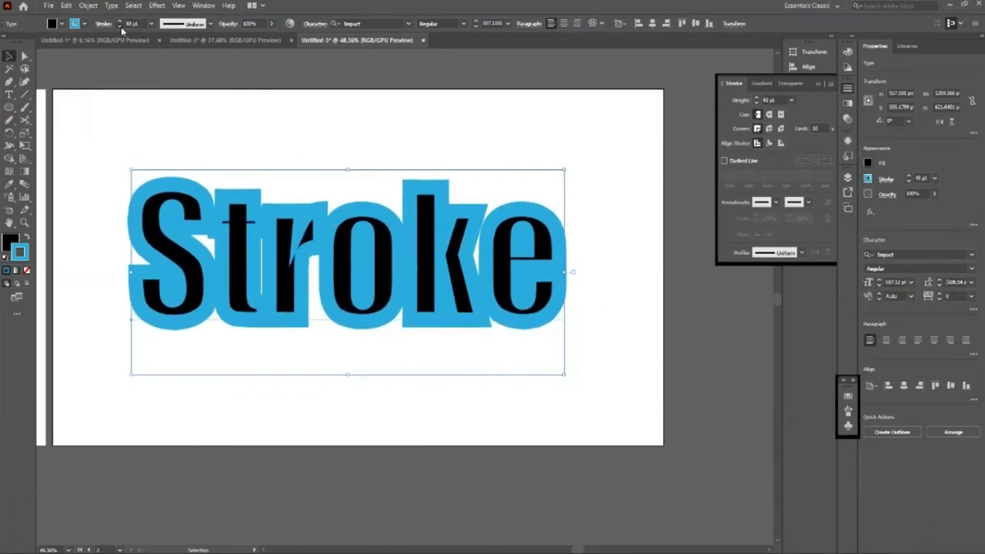
pyautogui.click(88, 6)
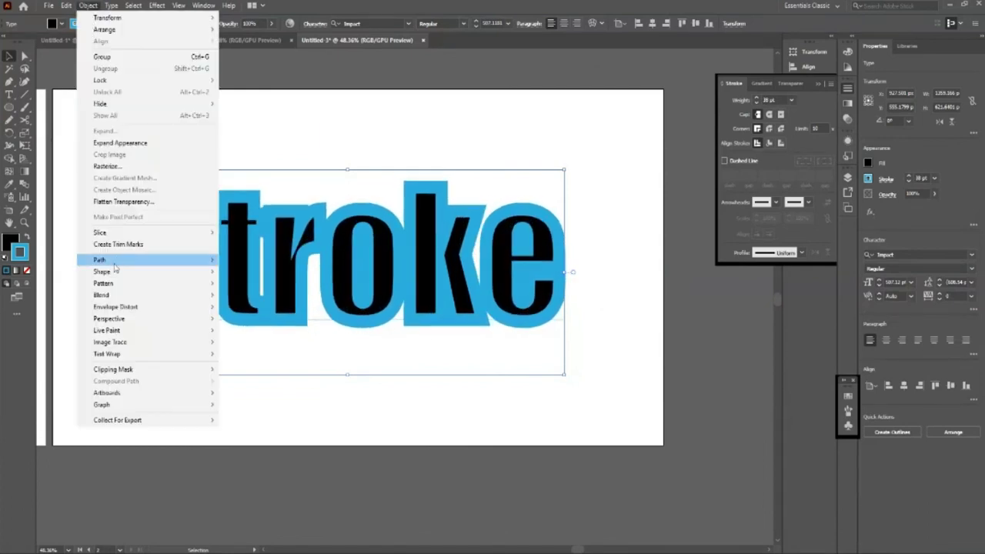
pyautogui.click(403, 433)
pyautogui.click(327, 374)
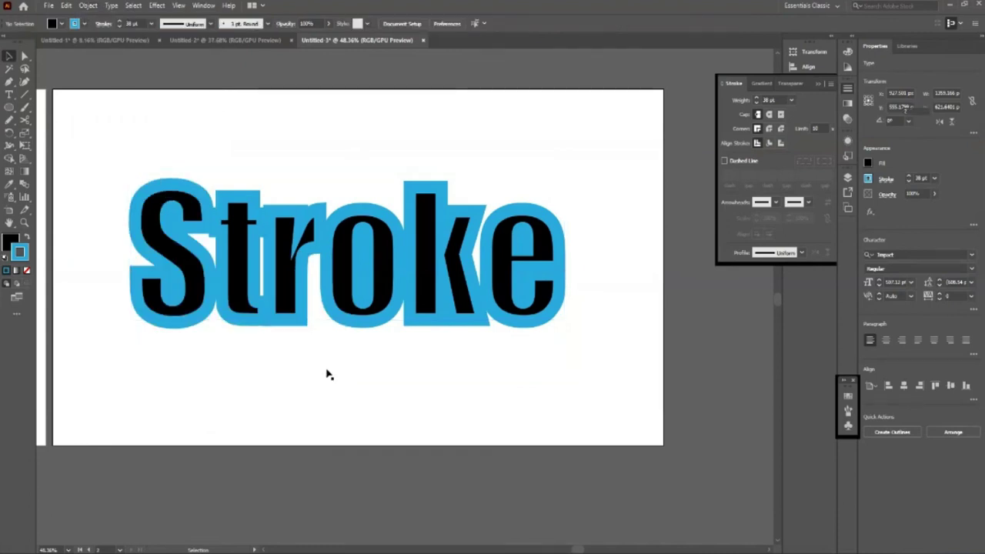
pyautogui.click(413, 275)
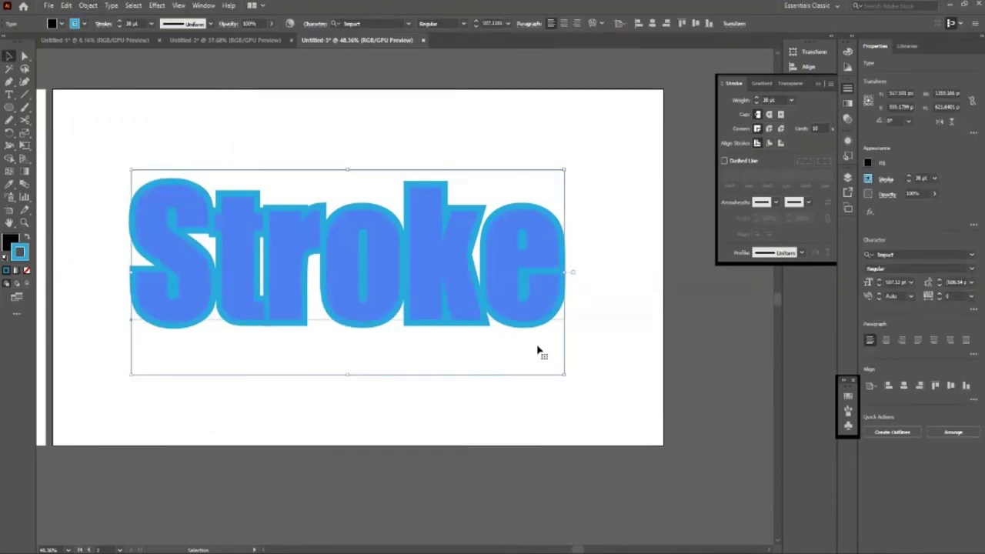
# - Convert the Stroke lettering to outlines and raise its blue stroke to 40 pt
pyautogui.hotkey('ctrl', 'shift', 'o')
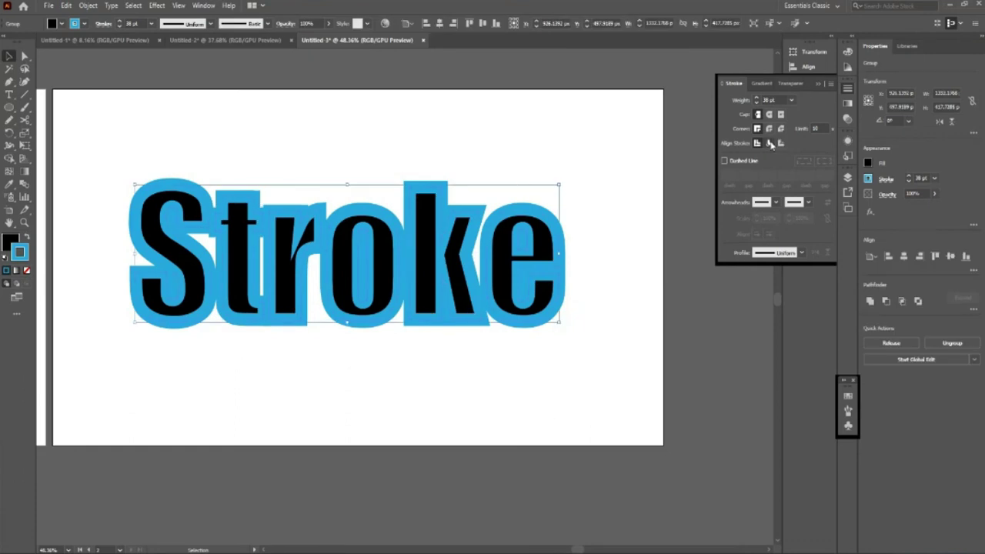
pyautogui.click(769, 143)
pyautogui.click(781, 143)
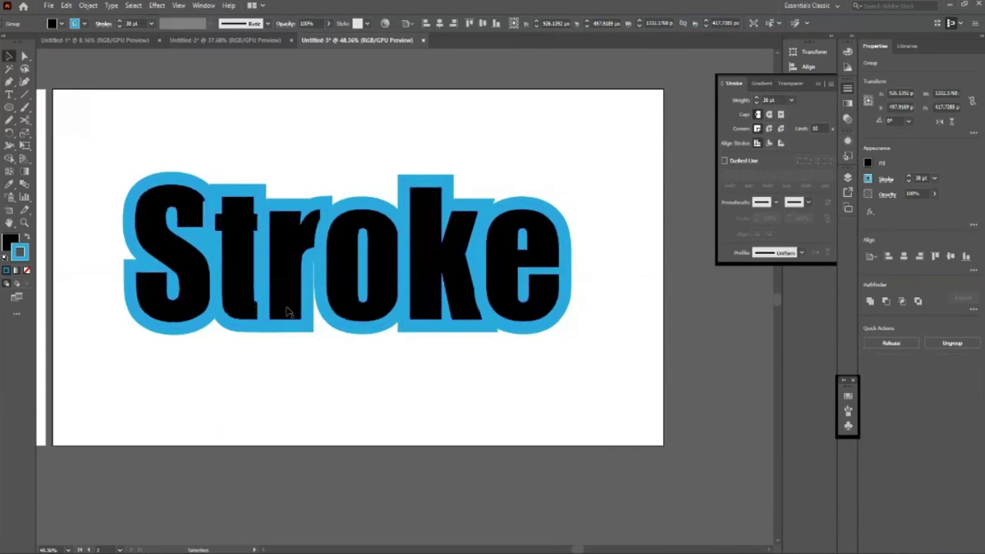
pyautogui.hotkey('ctrl', 'z')
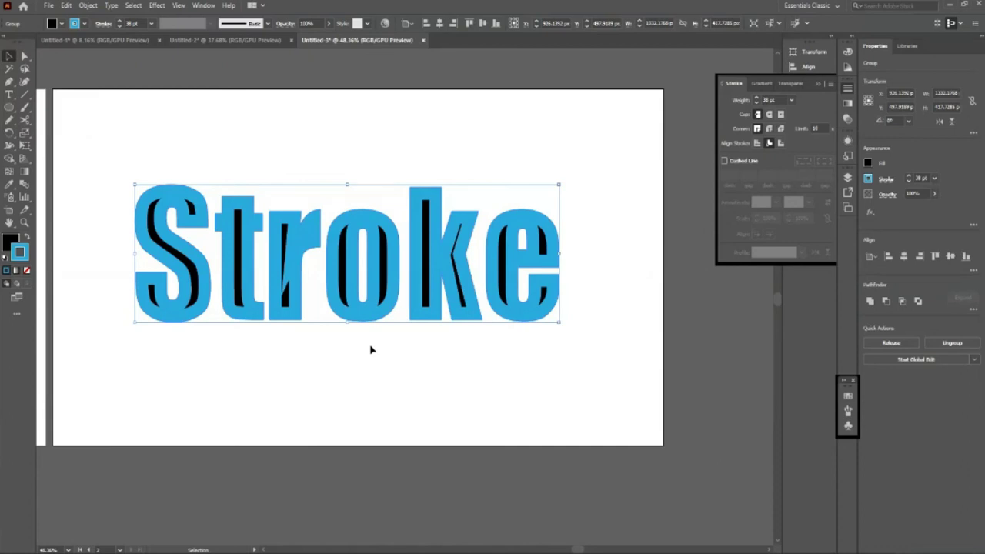
pyautogui.click(120, 22)
pyautogui.click(119, 21)
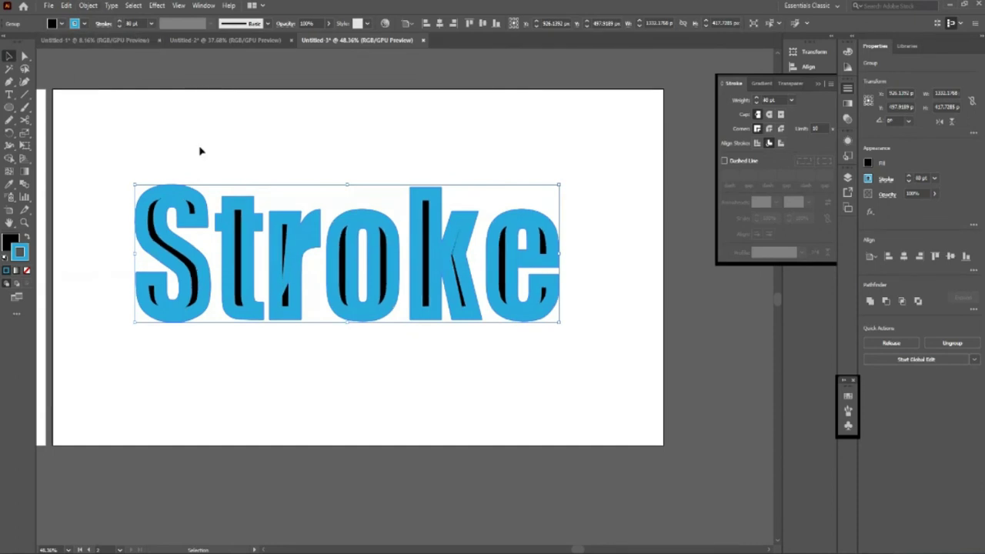
pyautogui.click(83, 23)
# - Align the 40 pt blue stroke to the outside of the letters
pyautogui.press('a')
pyautogui.press('v')
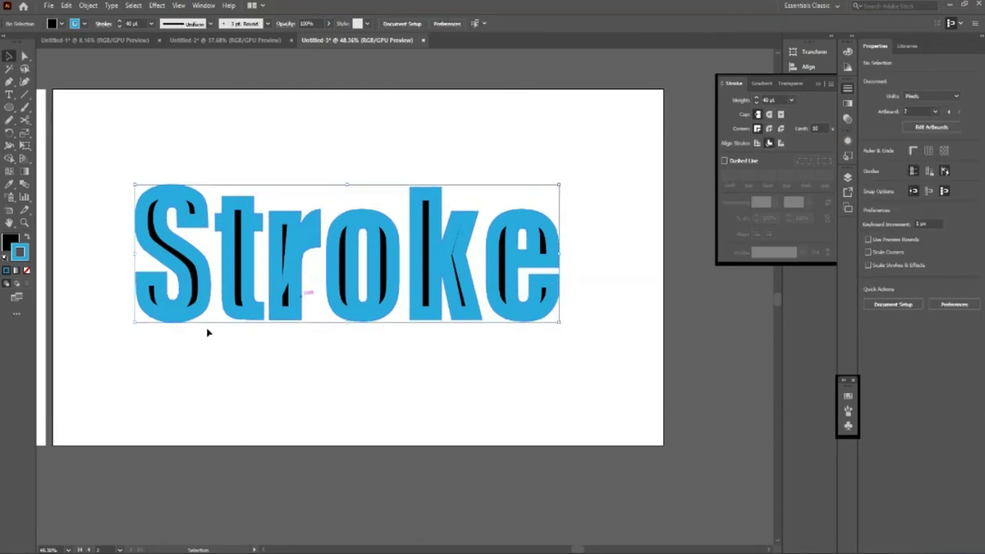
pyautogui.click(781, 143)
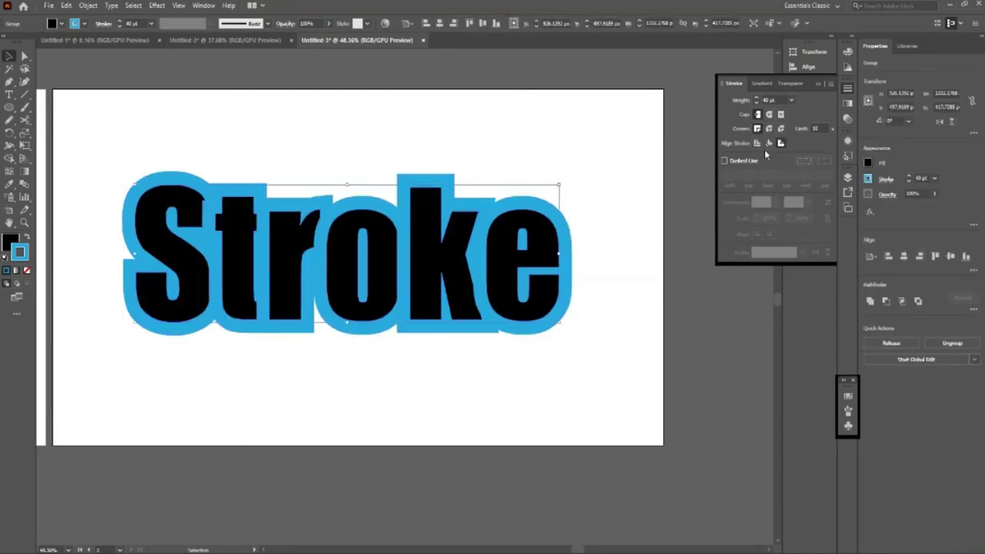
pyautogui.click(757, 144)
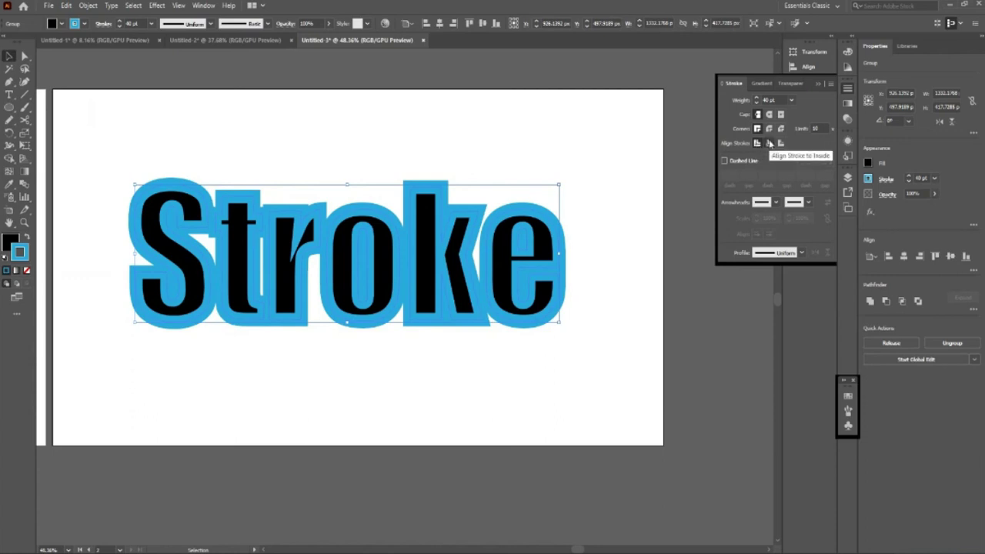
pyautogui.click(770, 143)
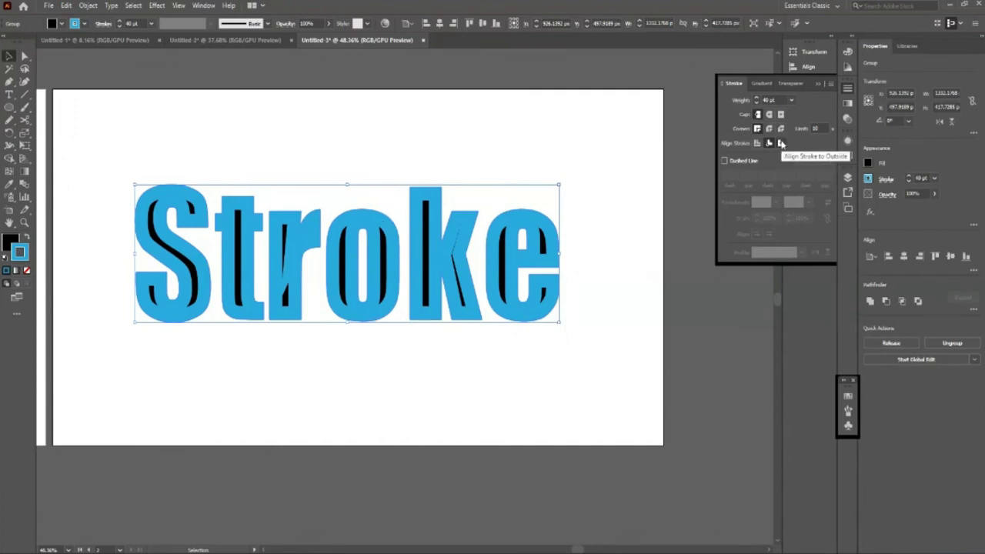
pyautogui.click(780, 143)
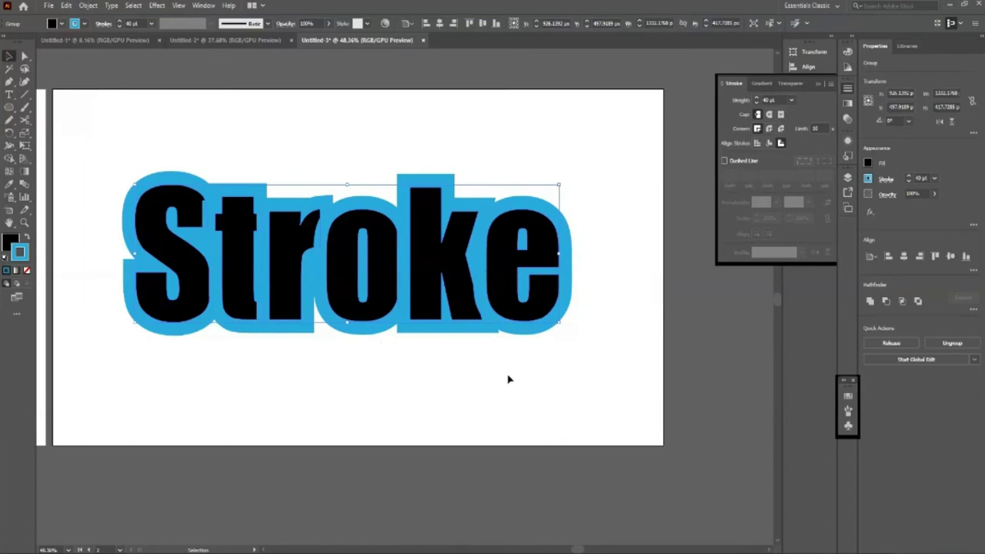
pyautogui.click(316, 398)
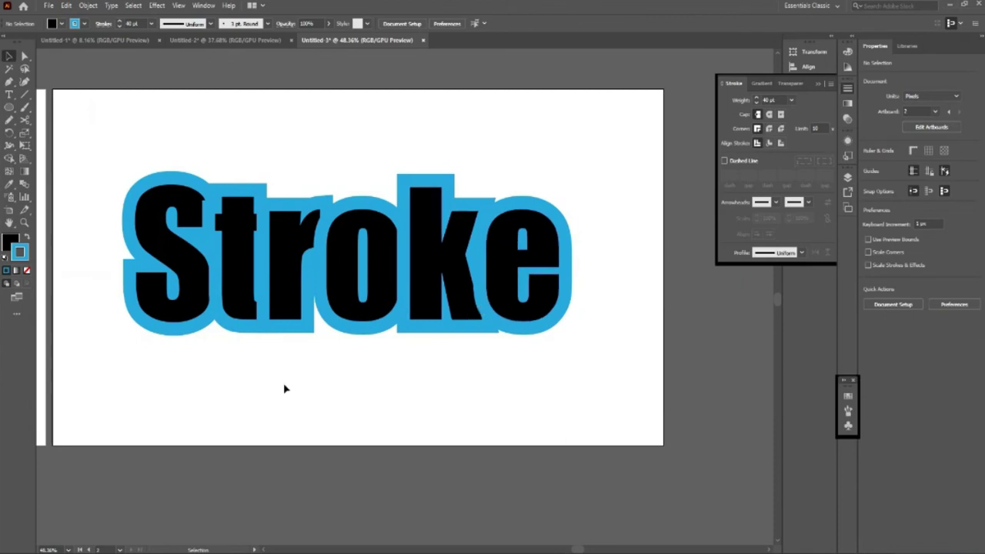
# - Zoom in on the Stroke lettering, trying a move up and undoing it
pyautogui.press('z')
pyautogui.moveTo(192, 304); pyautogui.dragTo(204, 248)
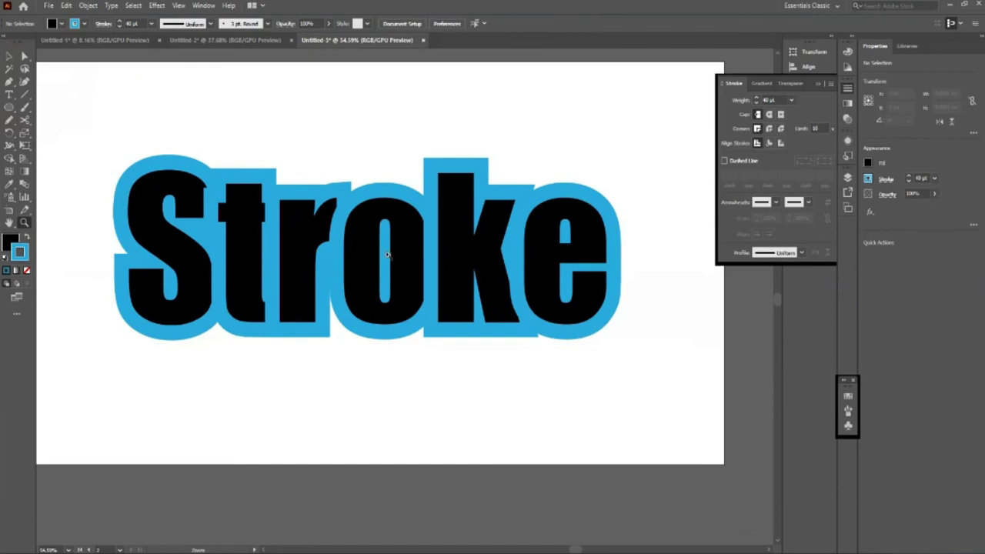
pyautogui.click(9, 57)
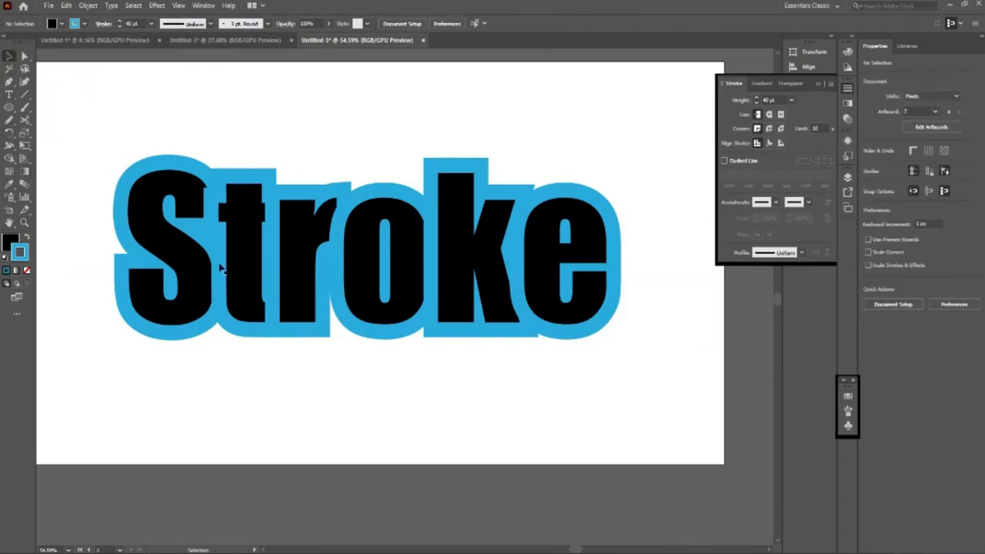
pyautogui.moveTo(202, 272); pyautogui.dragTo(202, 146)
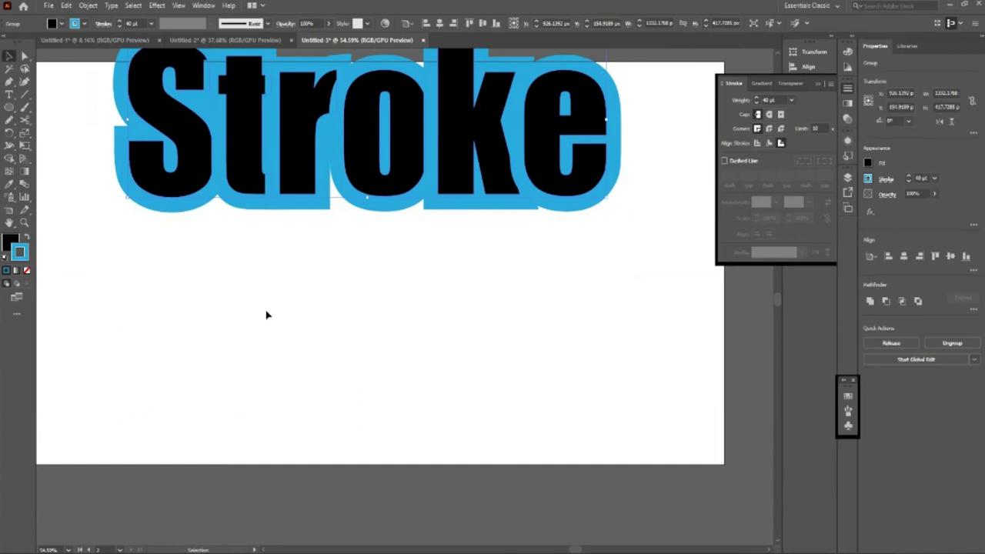
pyautogui.hotkey('ctrl', 'z')
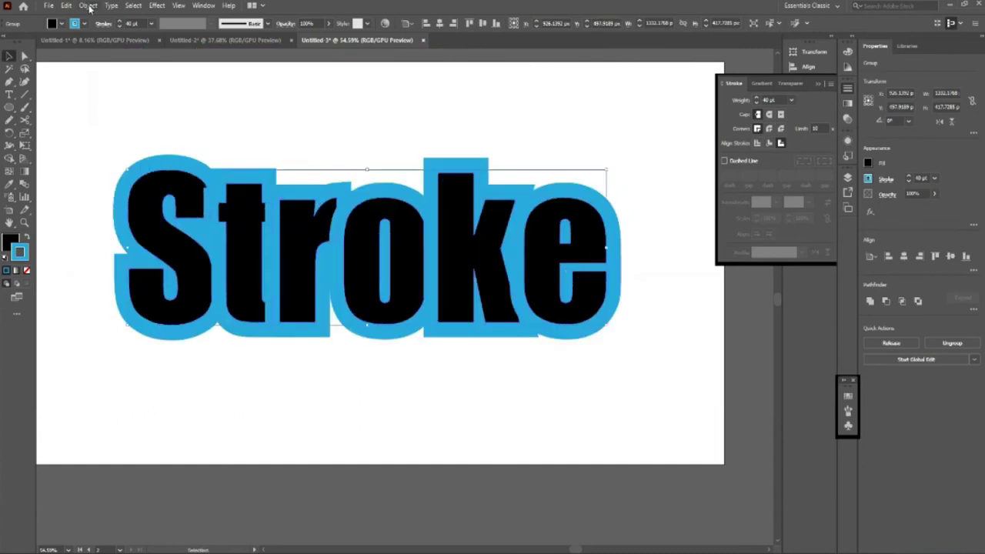
# - Convert the blue stroke of the lettering into filled outline shapes
pyautogui.click(89, 6)
pyautogui.click(258, 285)
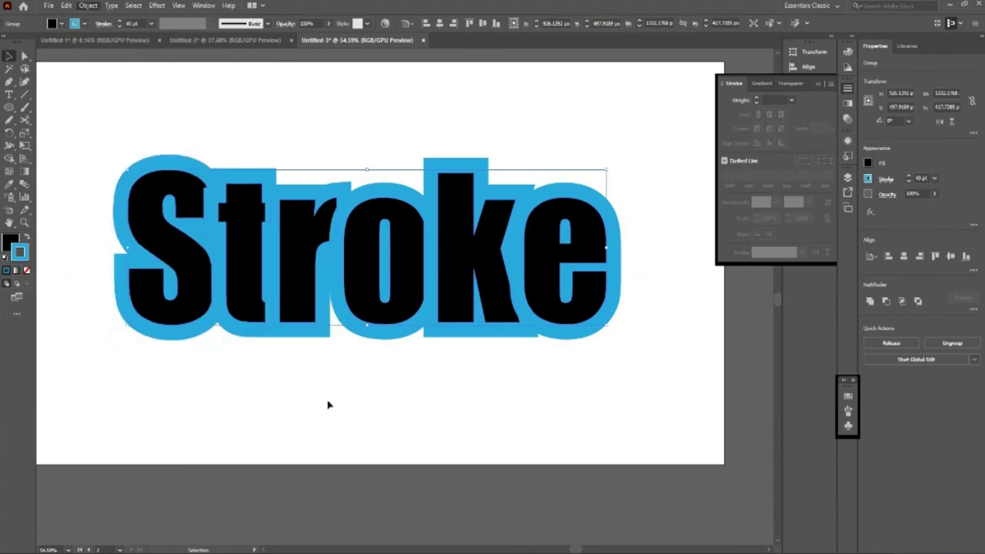
pyautogui.click(343, 403)
pyautogui.click(202, 308)
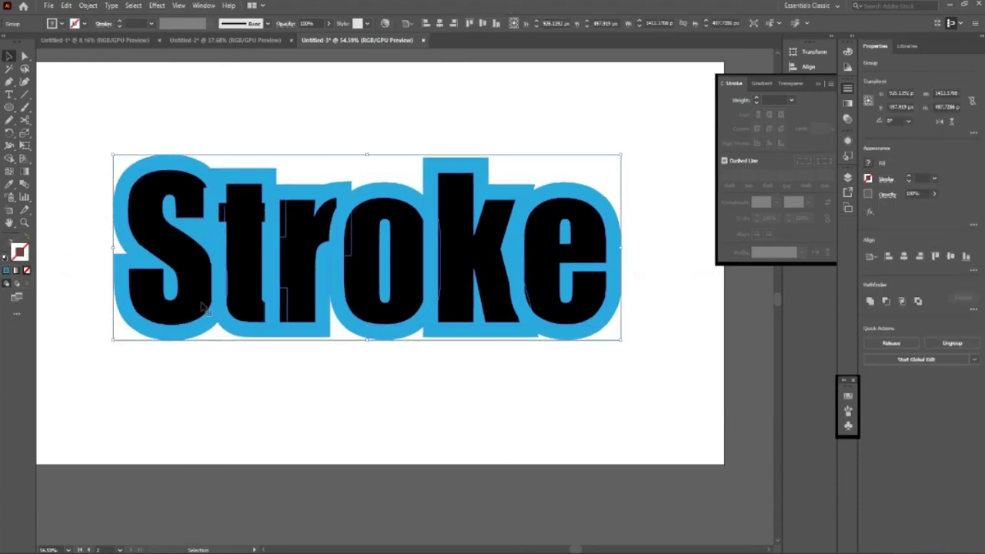
# - Ungroup the lettering and separate the S into its own fill and outline
pyautogui.rightClick(202, 308)
pyautogui.click(224, 389)
pyautogui.click(199, 310)
pyautogui.rightClick(175, 291)
pyautogui.click(194, 390)
pyautogui.click(185, 308)
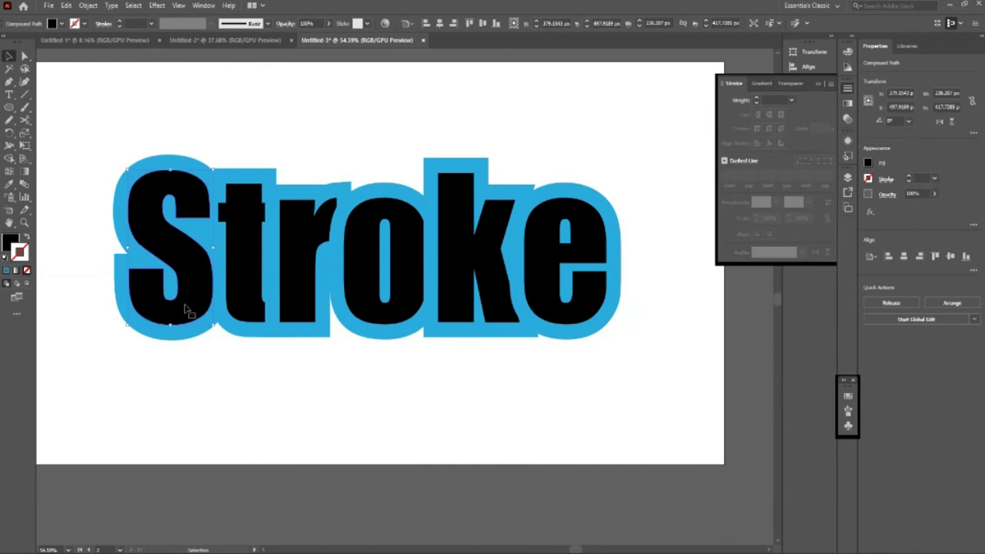
# - Ungroup the t and k letters, bringing the black t fill to the front
pyautogui.click(258, 307)
pyautogui.rightClick(254, 314)
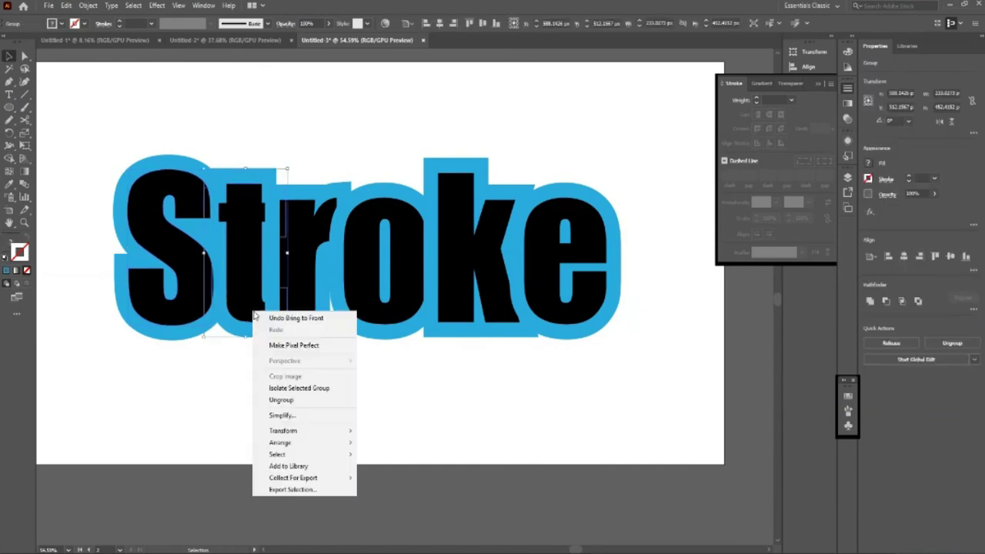
pyautogui.click(281, 400)
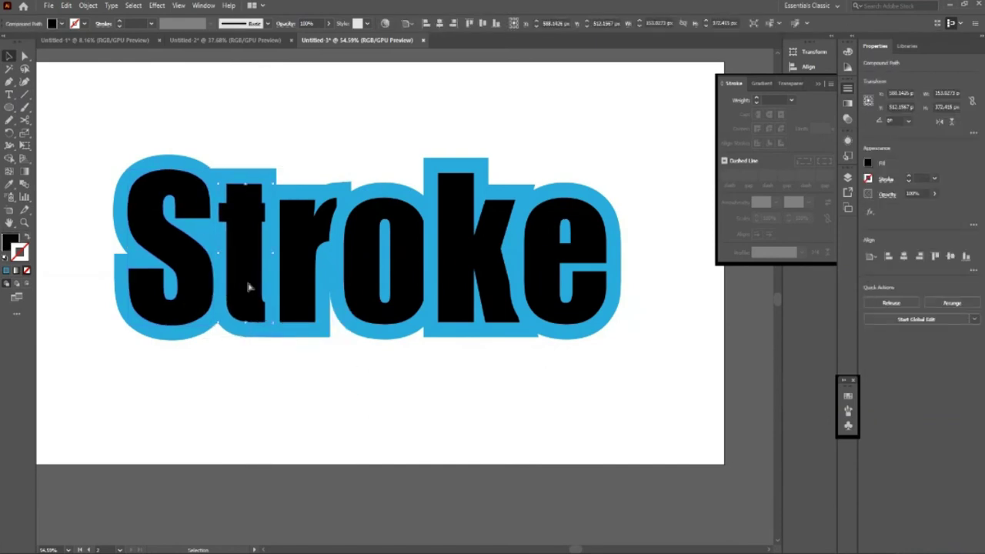
pyautogui.hotkey('ctrl', 'shift', ']')
pyautogui.click(319, 369)
pyautogui.click(508, 311)
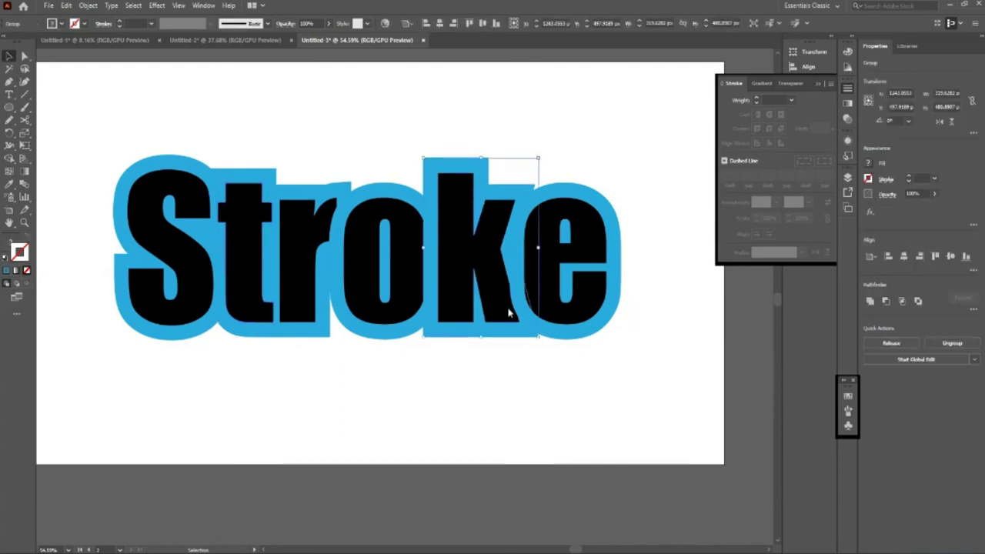
pyautogui.rightClick(508, 312)
pyautogui.click(549, 396)
pyautogui.click(514, 310)
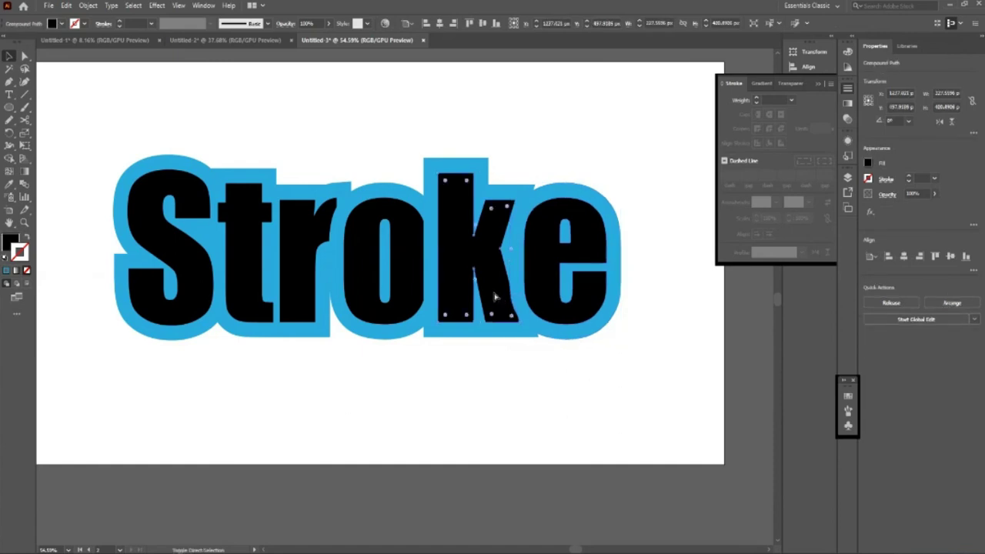
pyautogui.click(478, 413)
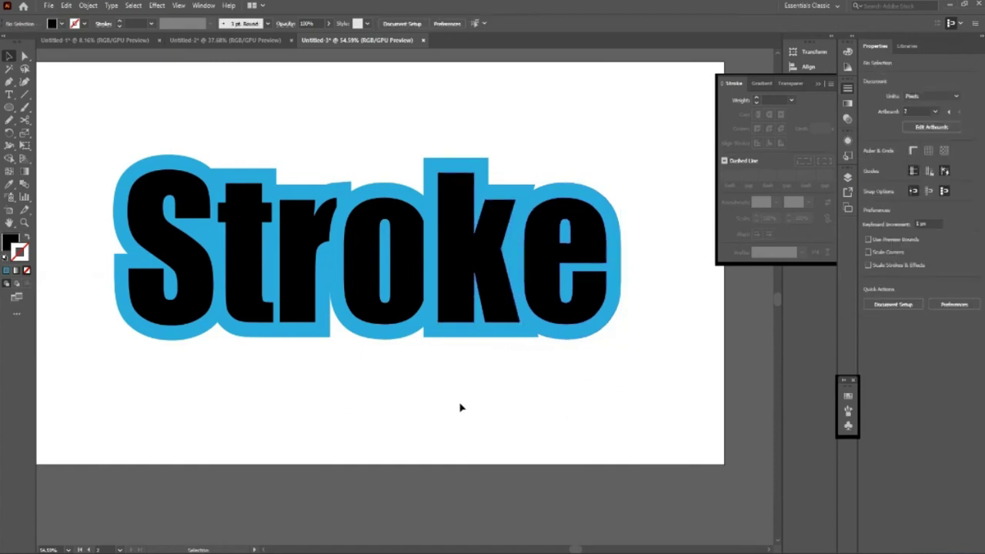
# - Ungroup the o and r letters so their black fills separate from the outlines
pyautogui.click(385, 312)
pyautogui.rightClick(383, 310)
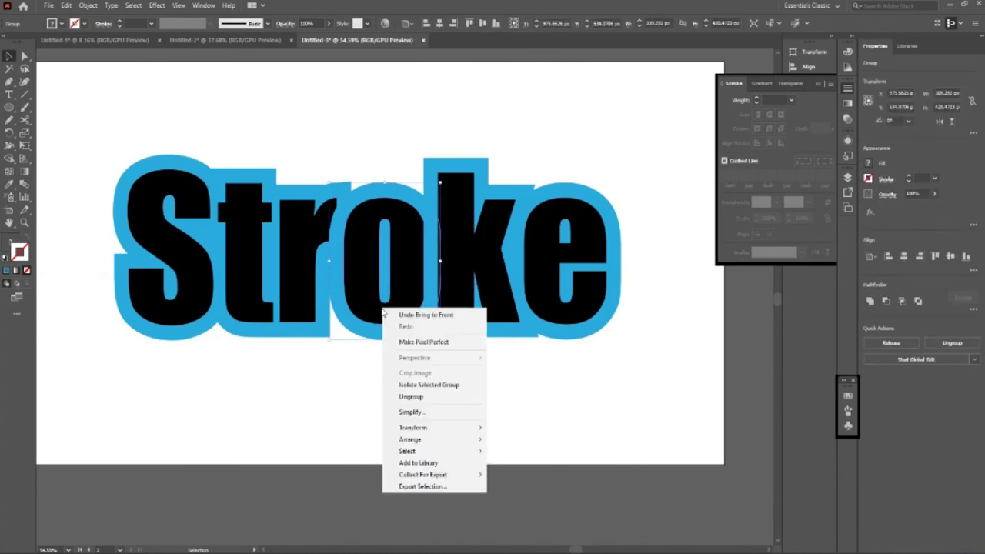
pyautogui.click(405, 397)
pyautogui.click(397, 317)
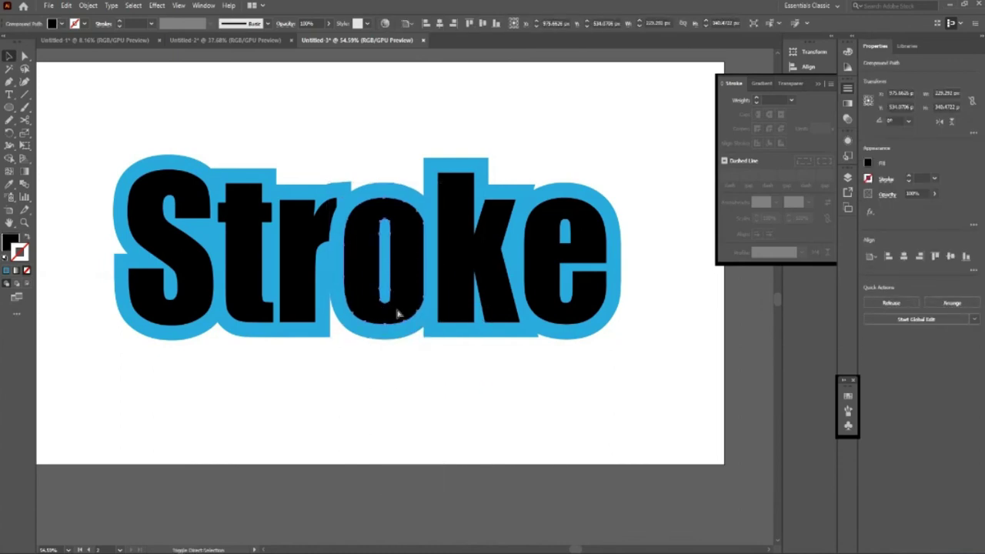
pyautogui.click(308, 387)
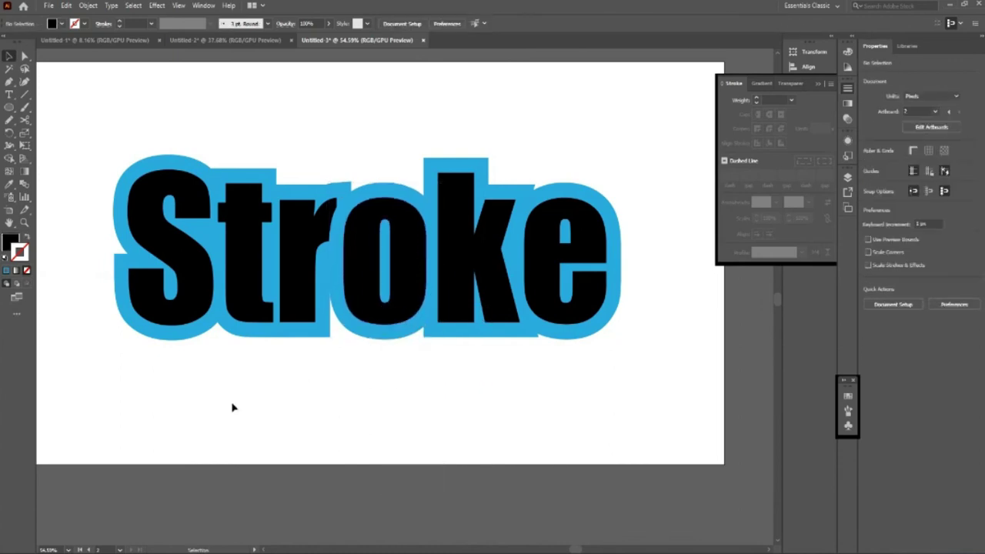
pyautogui.click(303, 256)
pyautogui.rightClick(304, 258)
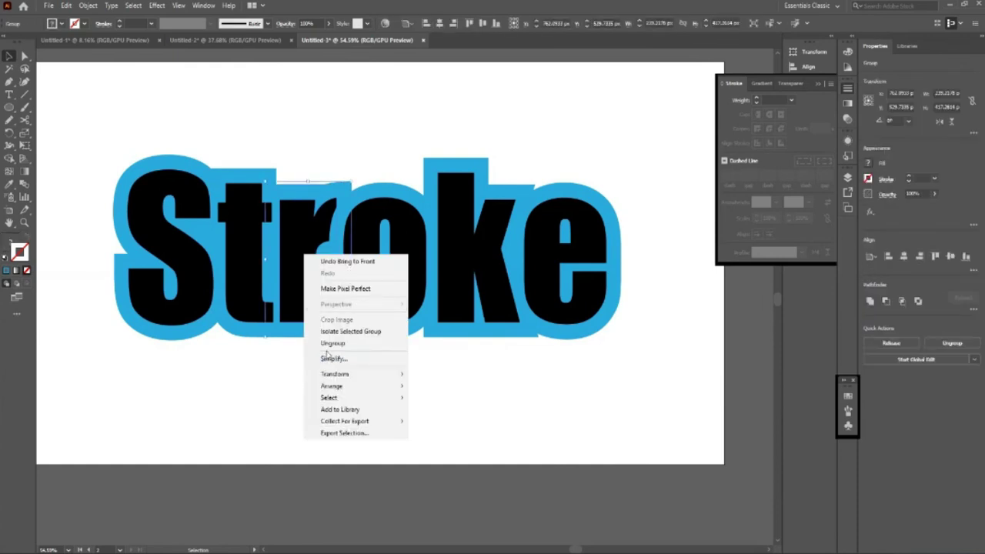
pyautogui.click(317, 341)
pyautogui.click(300, 307)
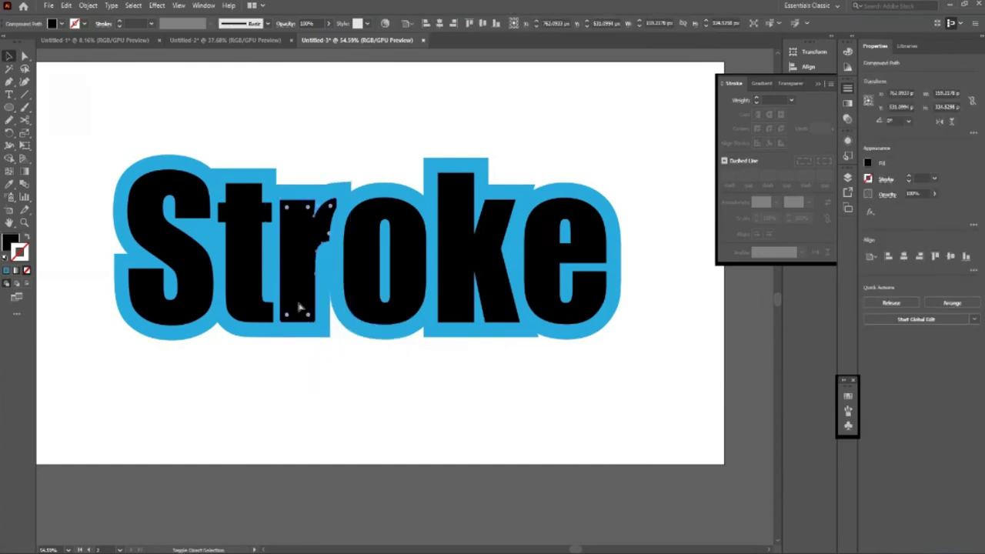
pyautogui.click(273, 413)
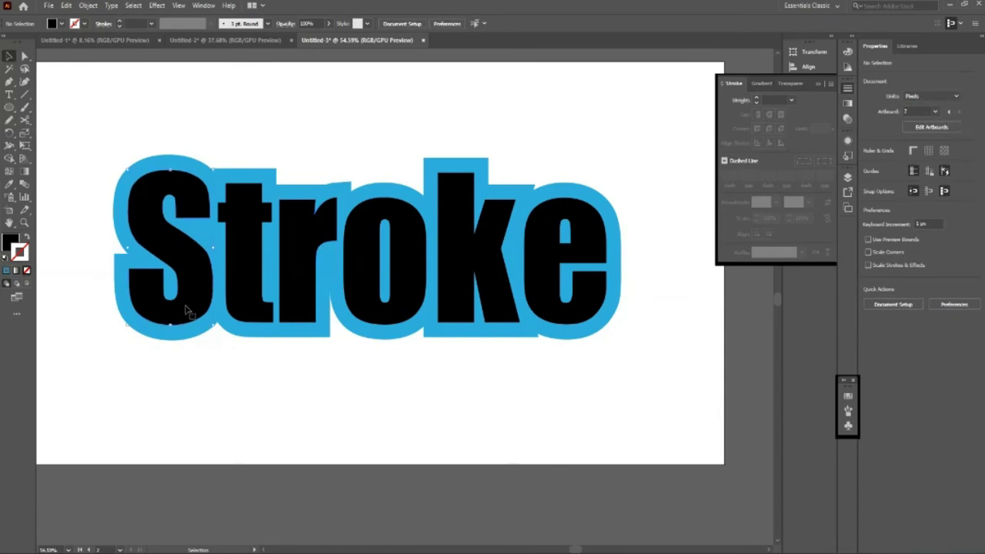
# - Check the r, o and k fills, then ungroup the e letter's fill from its outline
pyautogui.click(304, 297)
pyautogui.keyDown('shift'); pyautogui.click(358, 293); pyautogui.keyUp('shift')
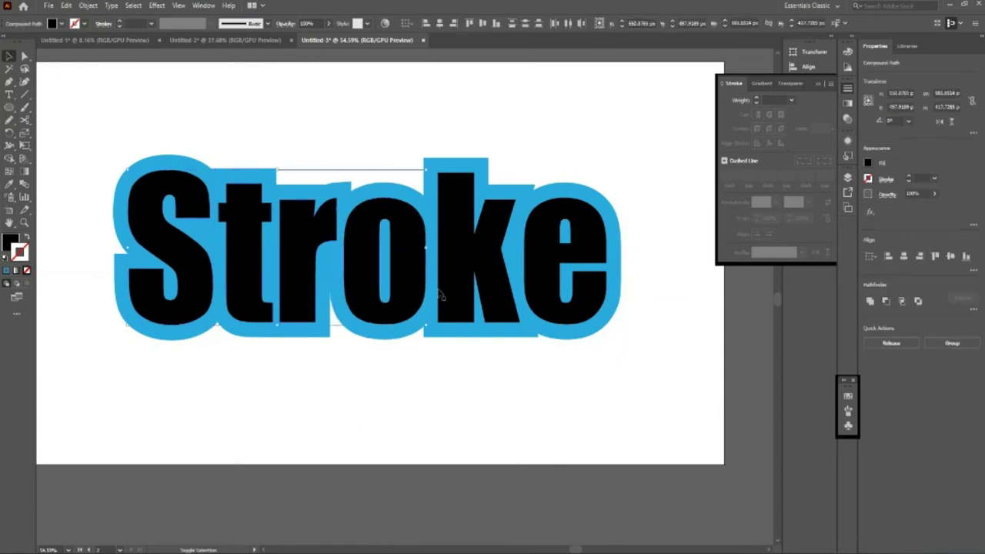
pyautogui.keyDown('shift'); pyautogui.click(460, 284); pyautogui.keyUp('shift')
pyautogui.hotkey('ctrl', 'a')
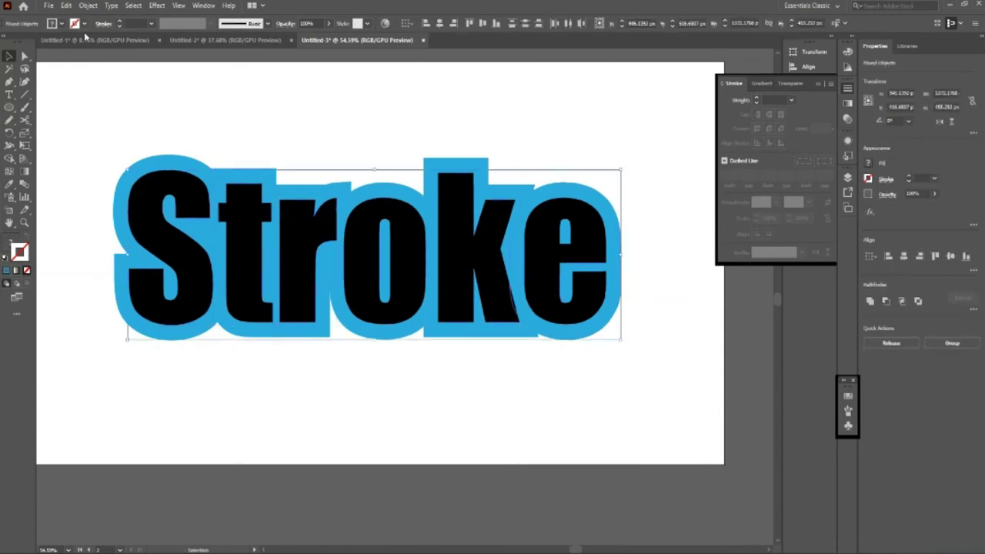
pyautogui.click(614, 436)
pyautogui.click(574, 305)
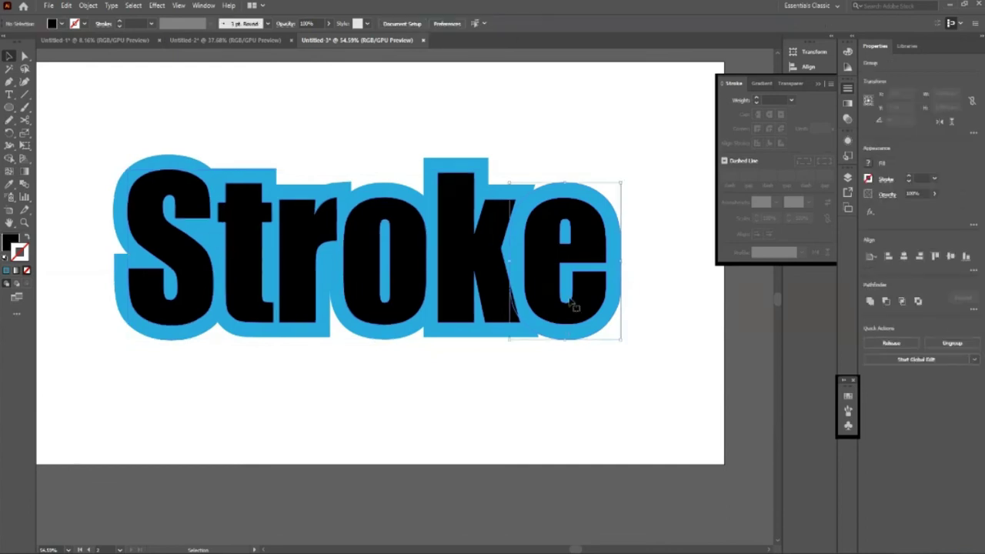
pyautogui.rightClick(571, 299)
pyautogui.click(600, 387)
pyautogui.moveTo(585, 315); pyautogui.dragTo(589, 273)
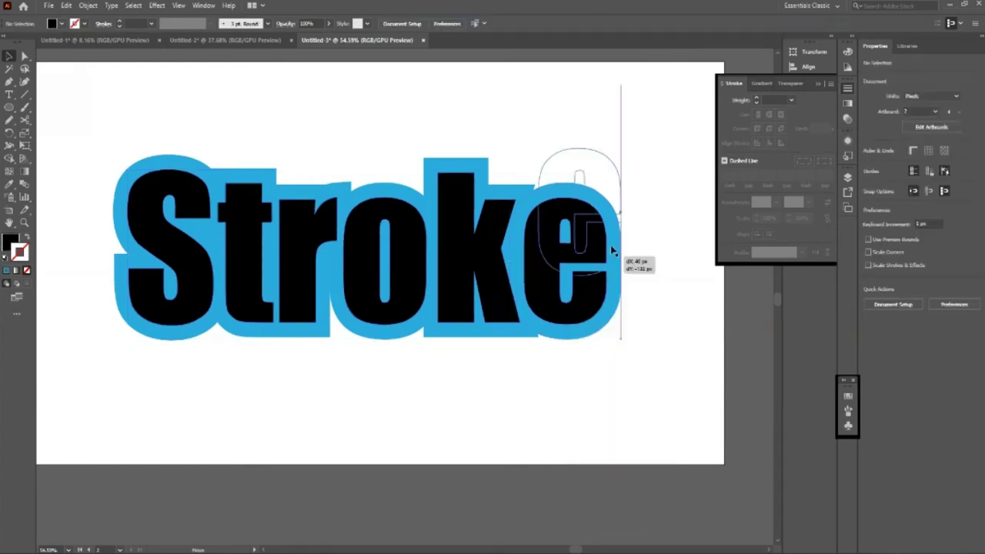
pyautogui.hotkey('ctrl', 'z')
# - Select all the black letter fills, nudging them up and back onto the blue outlines
pyautogui.click(504, 307)
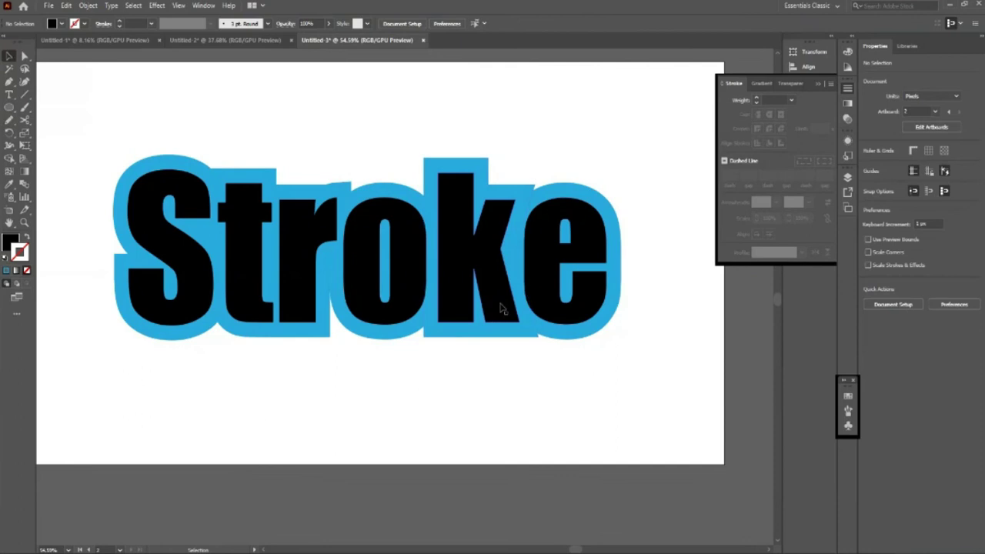
pyautogui.keyDown('shift'); pyautogui.click(553, 310); pyautogui.keyUp('shift')
pyautogui.keyDown('shift'); pyautogui.click(350, 308); pyautogui.keyUp('shift')
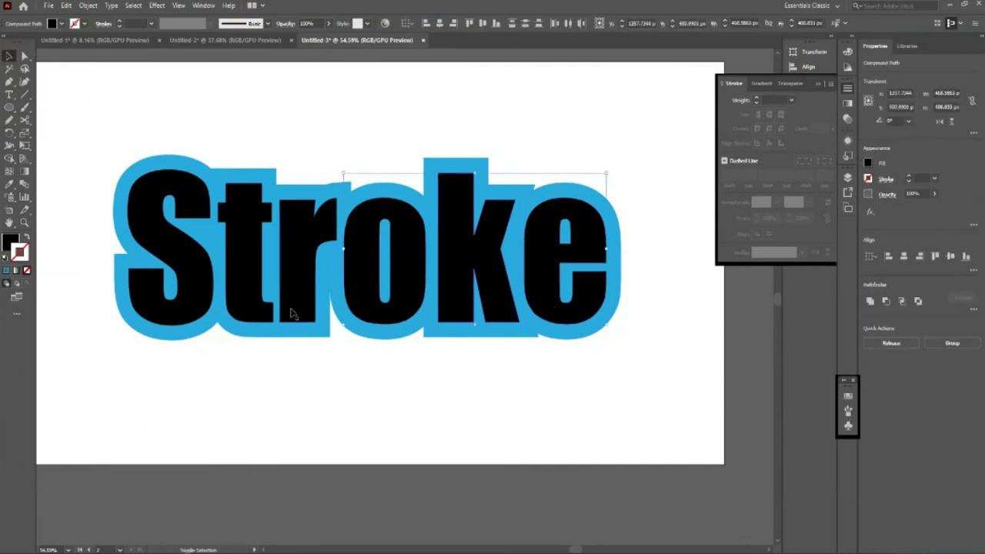
pyautogui.keyDown('shift'); pyautogui.click(285, 312); pyautogui.keyUp('shift')
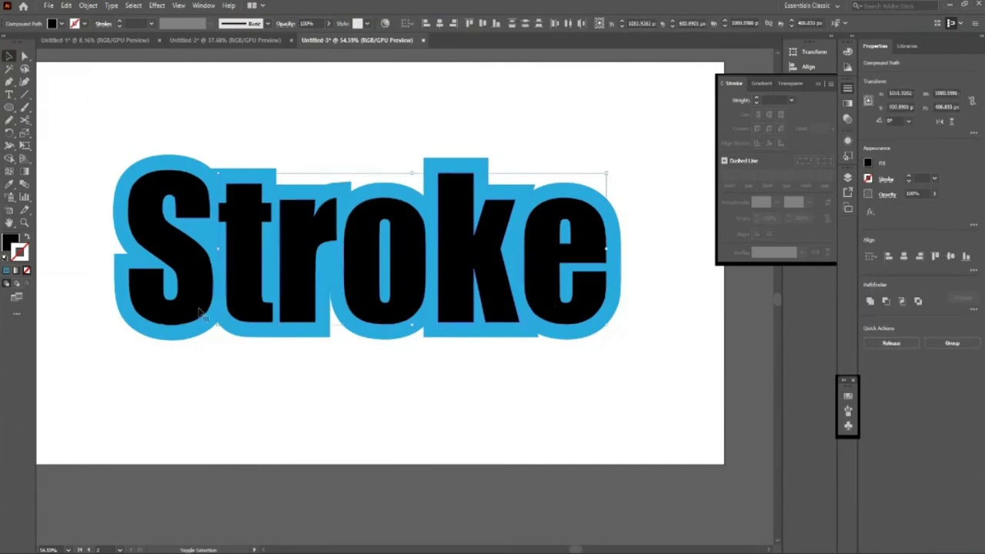
pyautogui.doubleClick(212, 230)
pyautogui.click(213, 56)
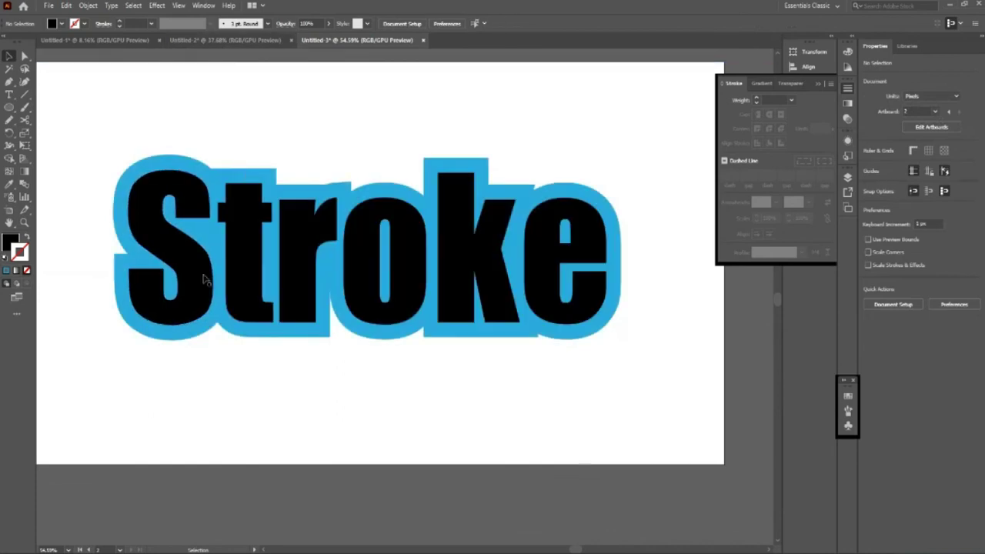
pyautogui.click(246, 286)
pyautogui.click(357, 308)
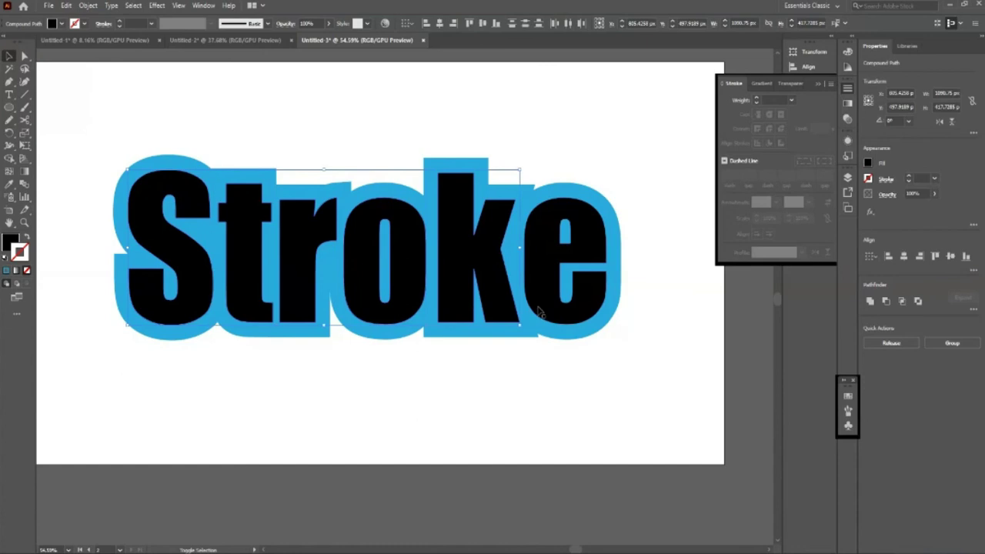
pyautogui.hotkey('shift', 'Up')
pyautogui.hotkey('shift', 'Up')
pyautogui.hotkey('shift', 'Up')
pyautogui.press('a')
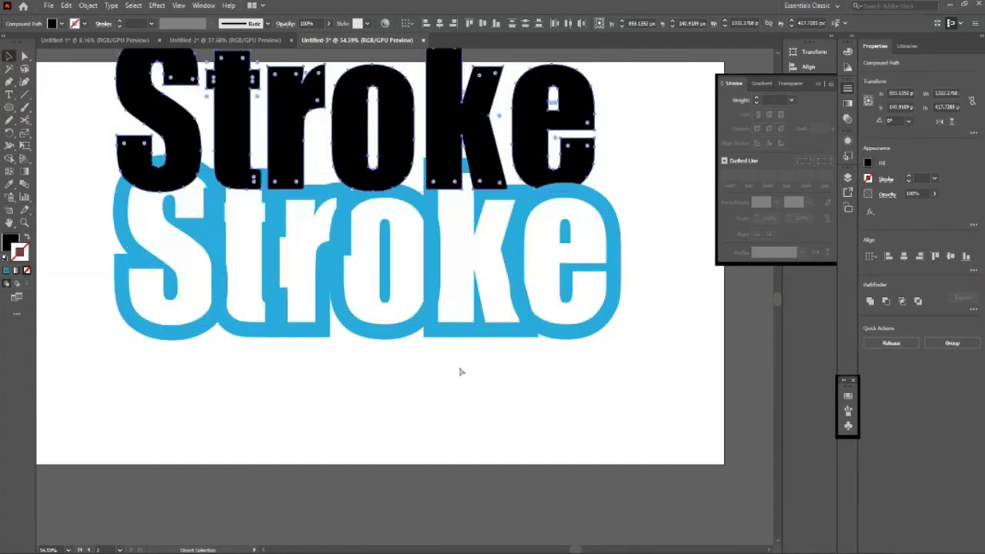
pyautogui.hotkey('shift', 'Down')
pyautogui.hotkey('shift', 'Down')
pyautogui.hotkey('shift', 'Down')
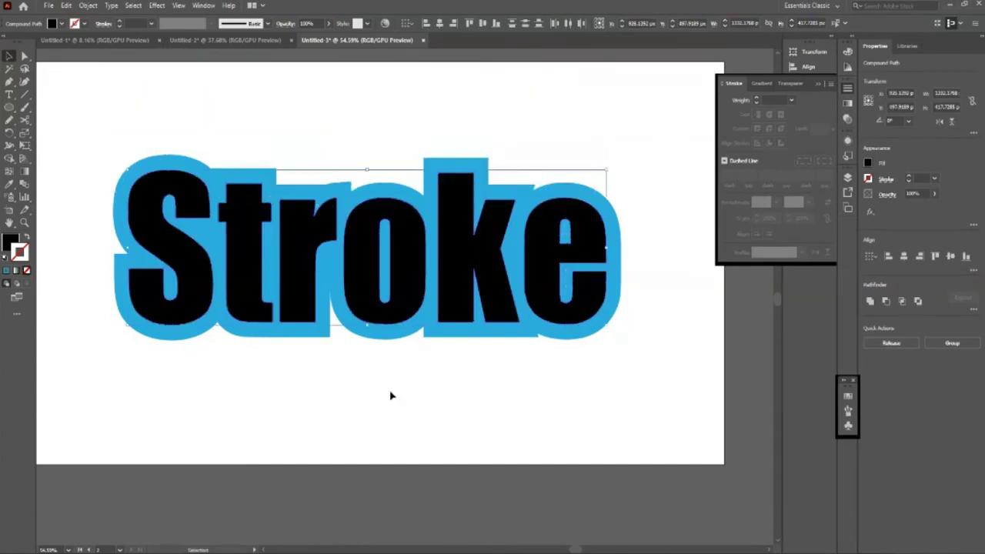
# - Try blue, purple and brown fill swatches on the letters, settling on orange
pyautogui.press('v')
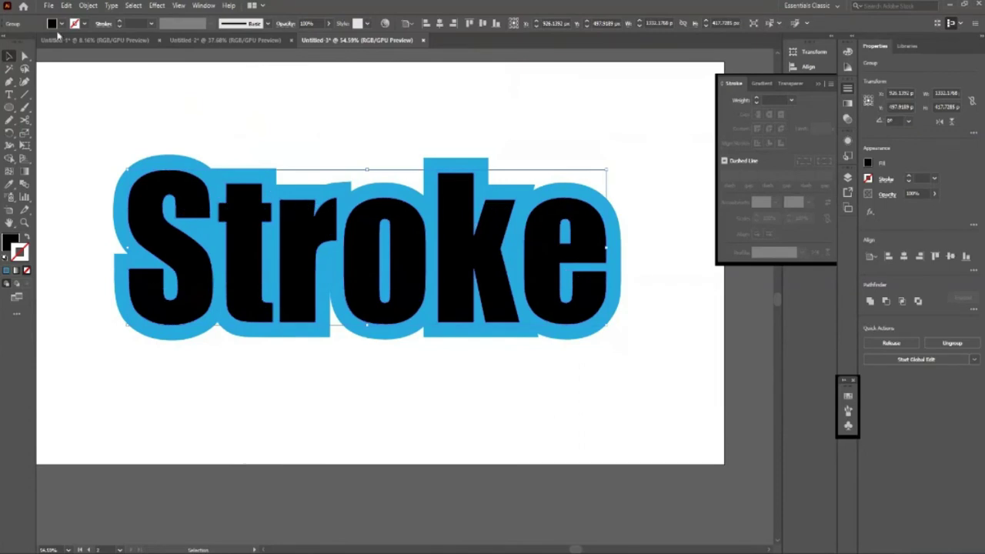
pyautogui.click(61, 23)
pyautogui.click(96, 44)
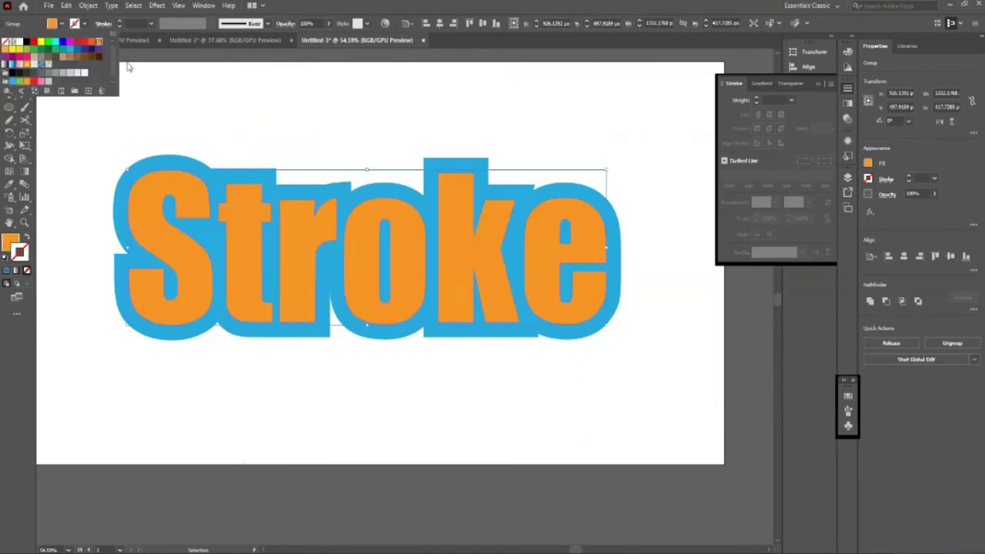
pyautogui.click(91, 43)
pyautogui.click(77, 50)
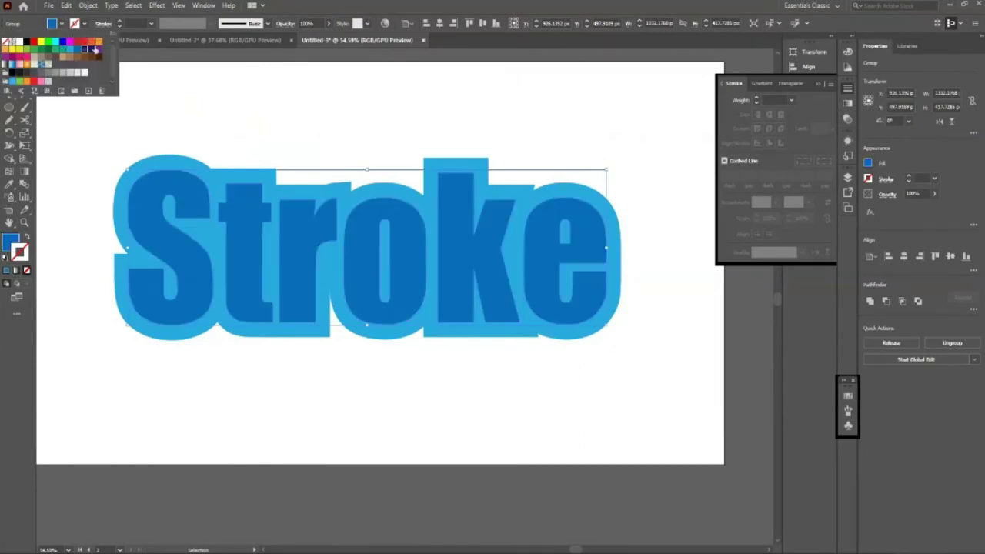
pyautogui.click(97, 49)
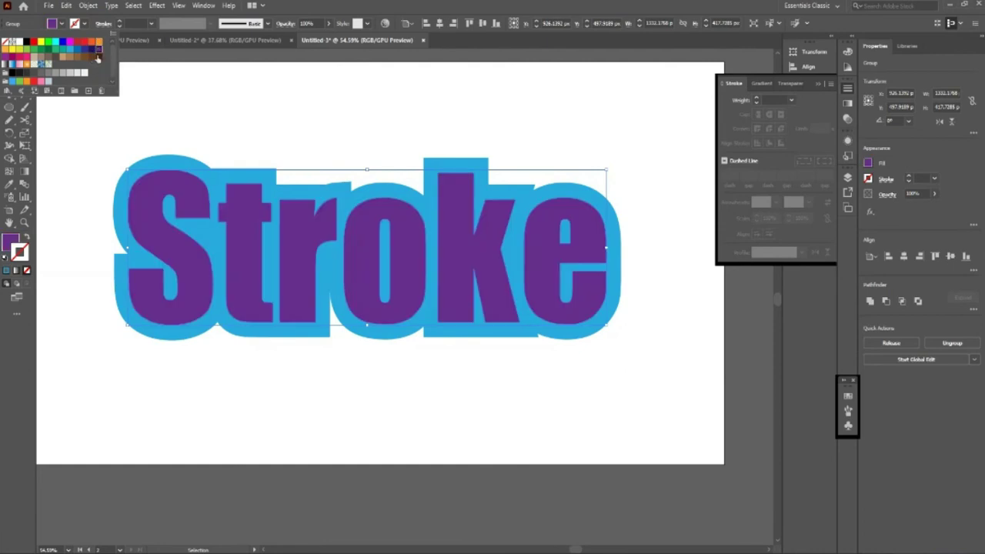
pyautogui.click(87, 56)
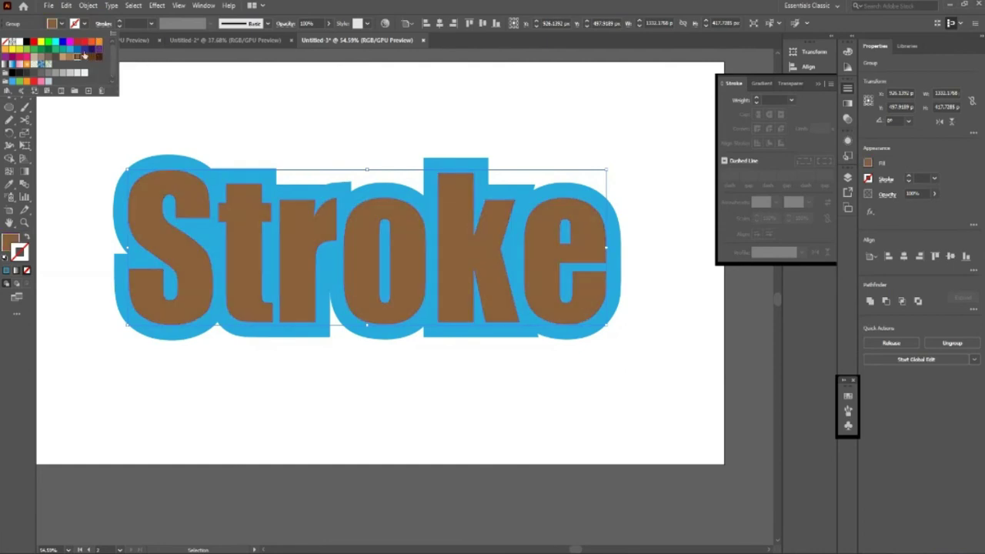
pyautogui.click(92, 42)
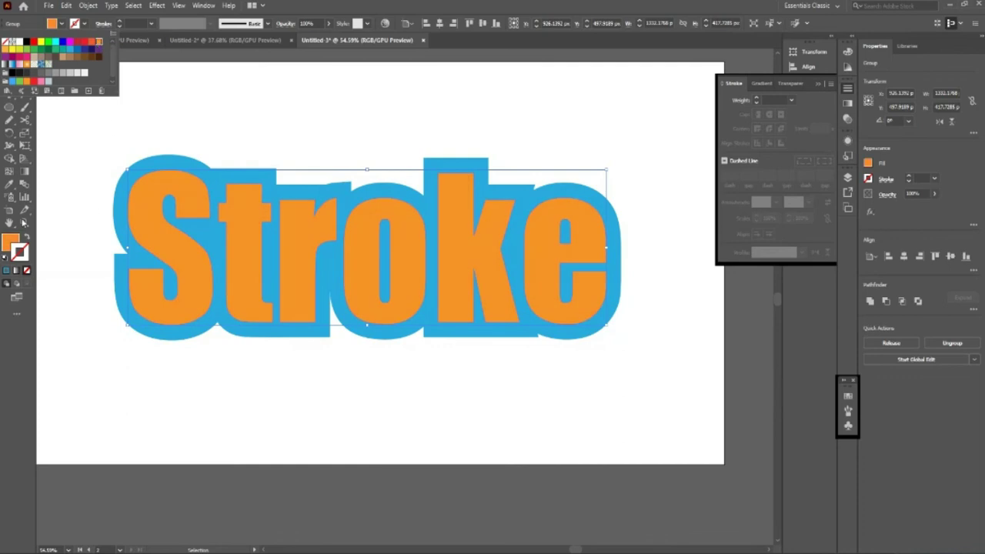
# - Pick a brown in the colour picker, set stroke to None, and fill letters light tan brown
pyautogui.doubleClick(13, 245)
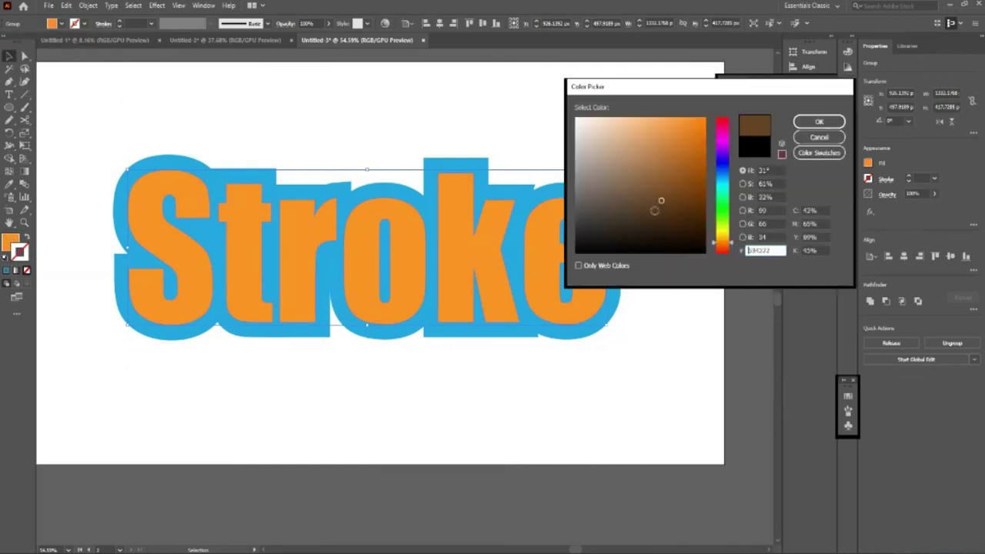
pyautogui.click(819, 122)
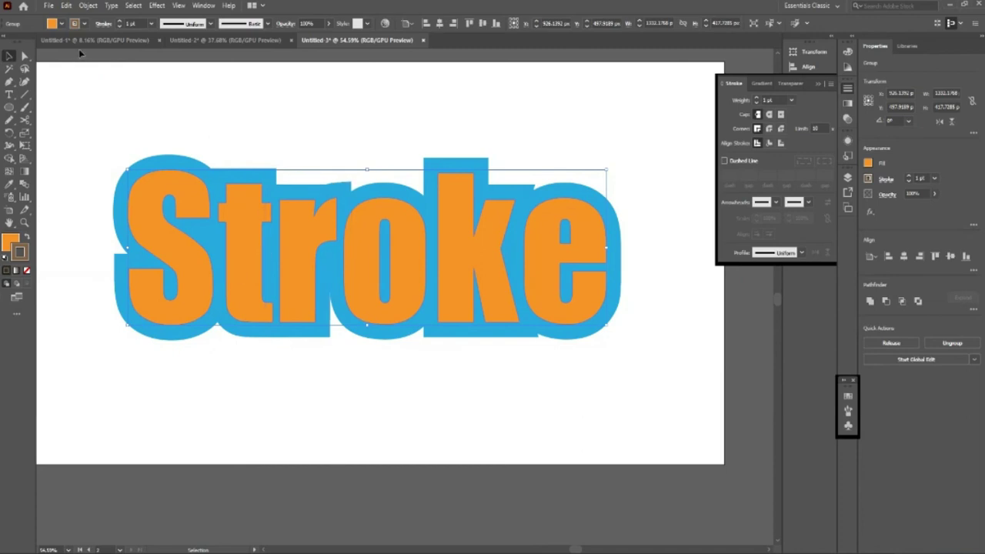
pyautogui.press('/')
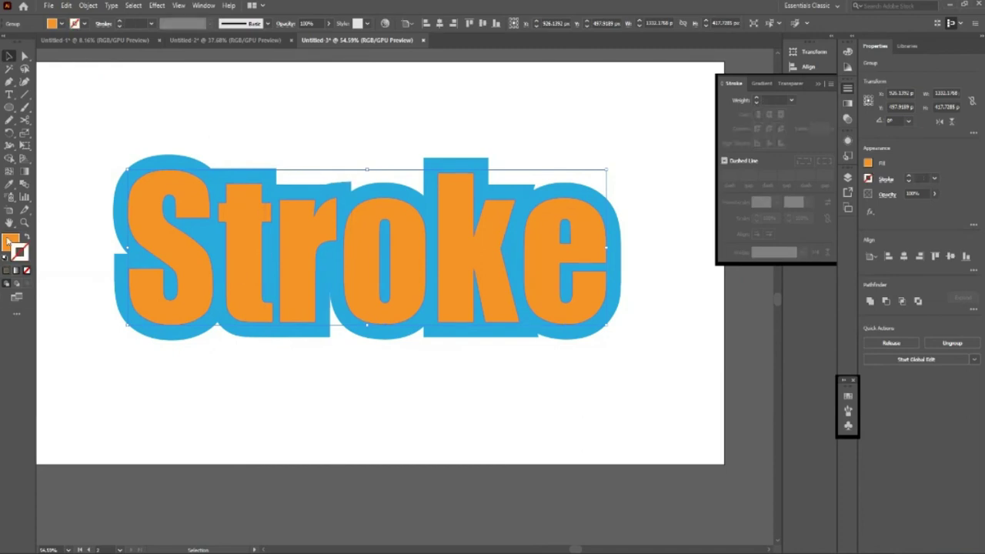
pyautogui.doubleClick(11, 240)
pyautogui.moveTo(671, 198); pyautogui.dragTo(631, 163)
pyautogui.click(819, 122)
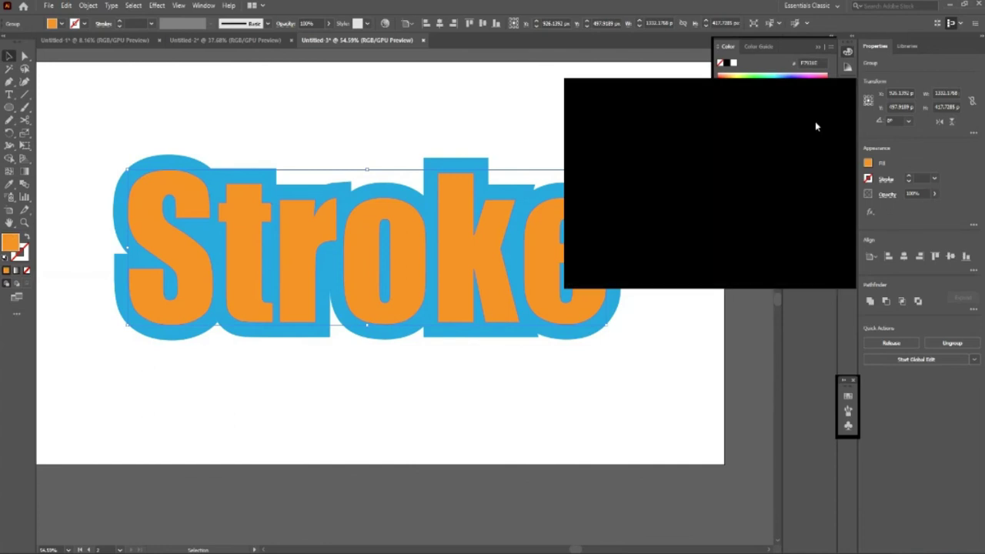
# - Group the blue outline shapes of S, t, r, o, k and e together
pyautogui.click(304, 408)
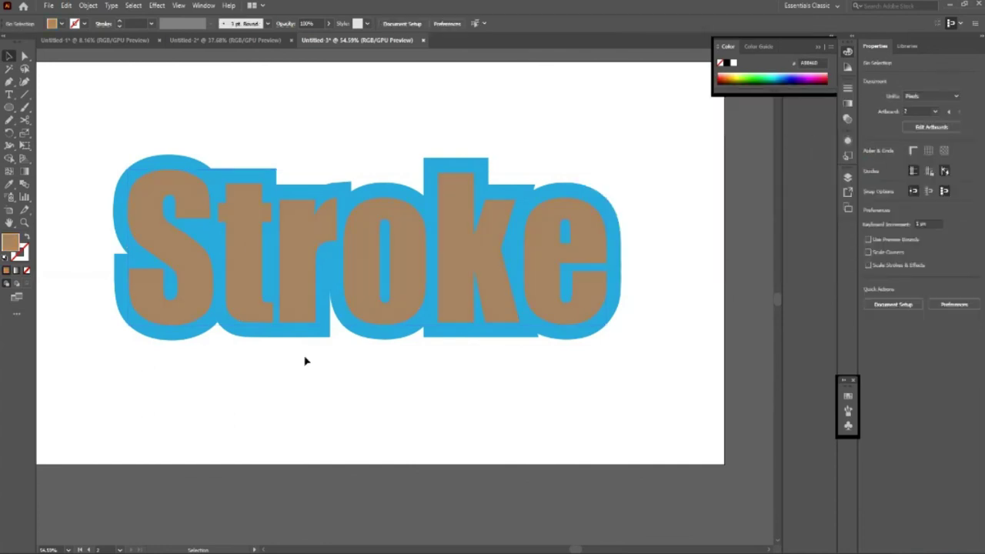
pyautogui.click(366, 332)
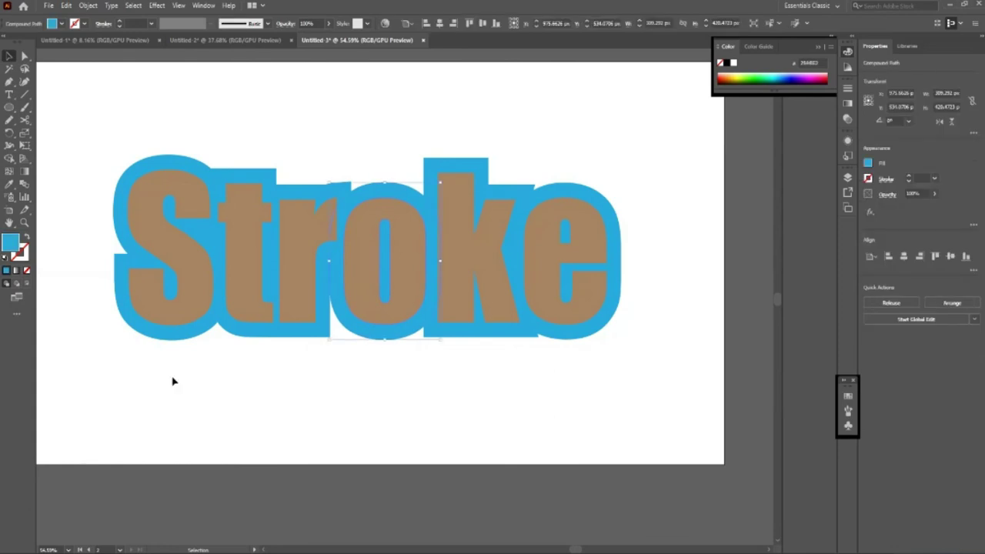
pyautogui.click(188, 338)
pyautogui.keyDown('shift'); pyautogui.click(259, 336); pyautogui.keyUp('shift')
pyautogui.keyDown('shift'); pyautogui.click(330, 339); pyautogui.keyUp('shift')
pyautogui.keyDown('shift'); pyautogui.click(366, 336); pyautogui.keyUp('shift')
pyautogui.keyDown('shift'); pyautogui.click(450, 337); pyautogui.keyUp('shift')
pyautogui.keyDown('shift'); pyautogui.click(558, 334); pyautogui.keyUp('shift')
pyautogui.hotkey('ctrl', 'g')
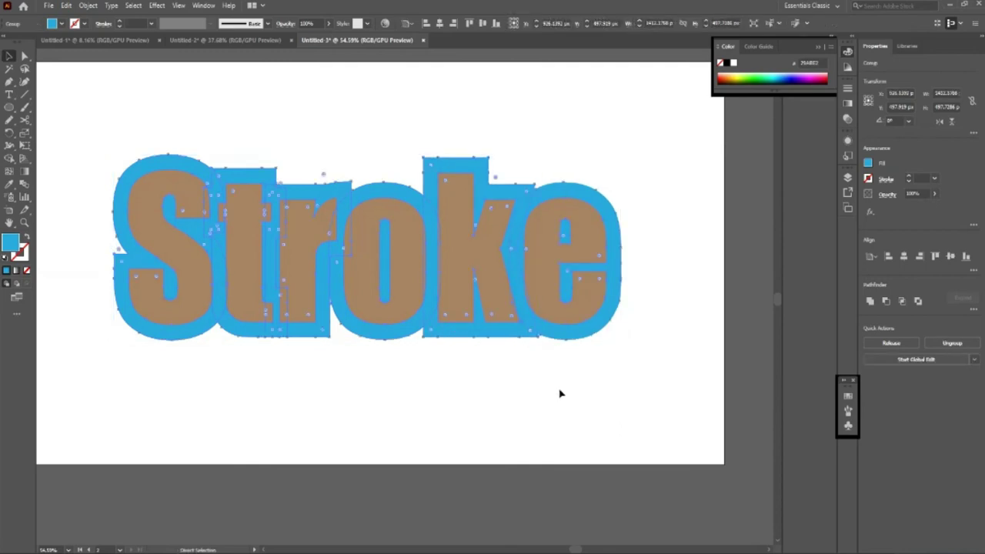
# - Fill the outline group with a medium brown swatch after trying green and darker browns
pyautogui.click(65, 24)
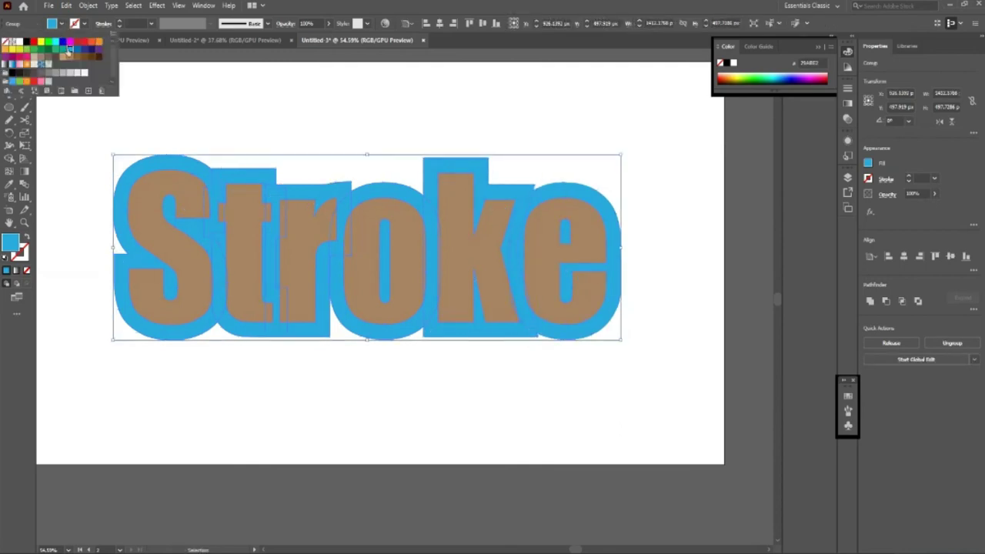
pyautogui.click(55, 49)
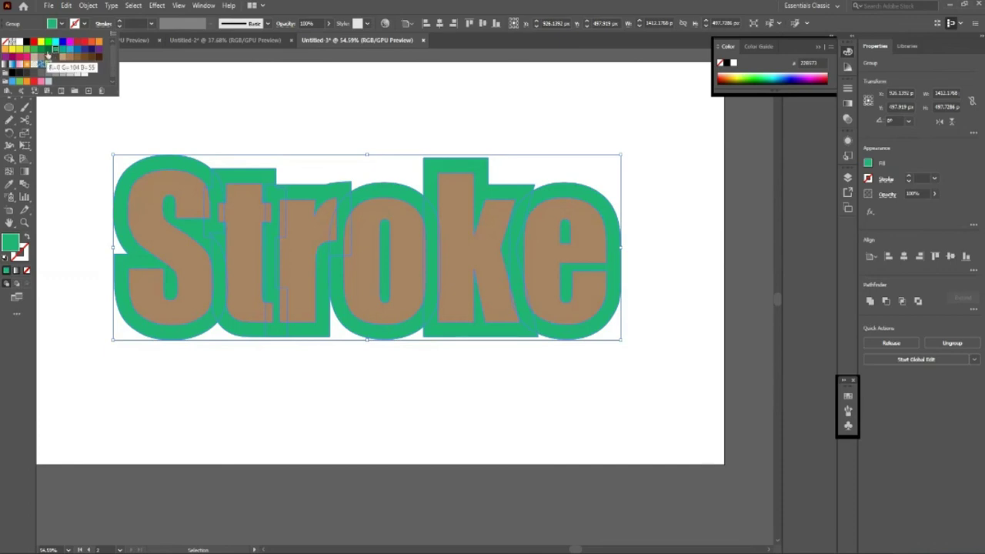
pyautogui.click(92, 59)
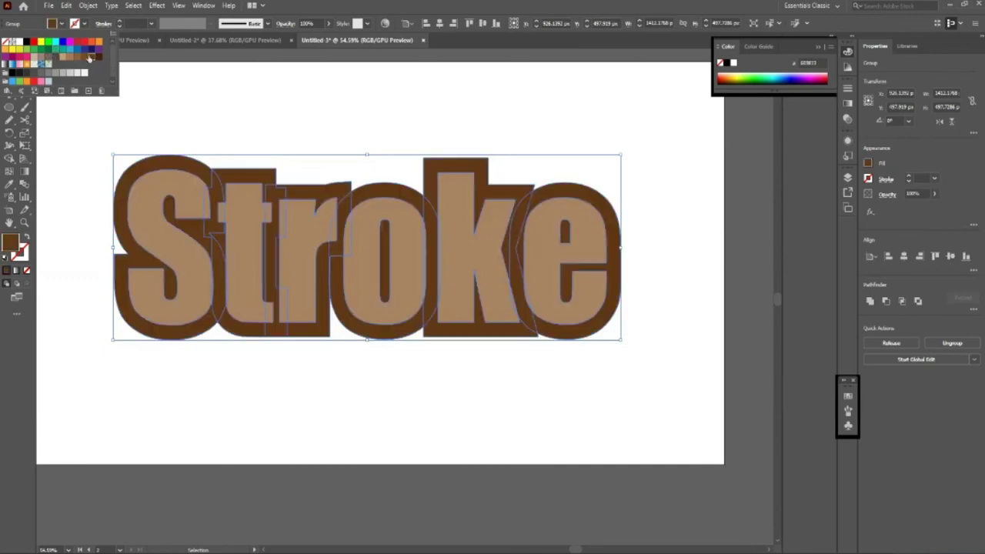
pyautogui.click(98, 59)
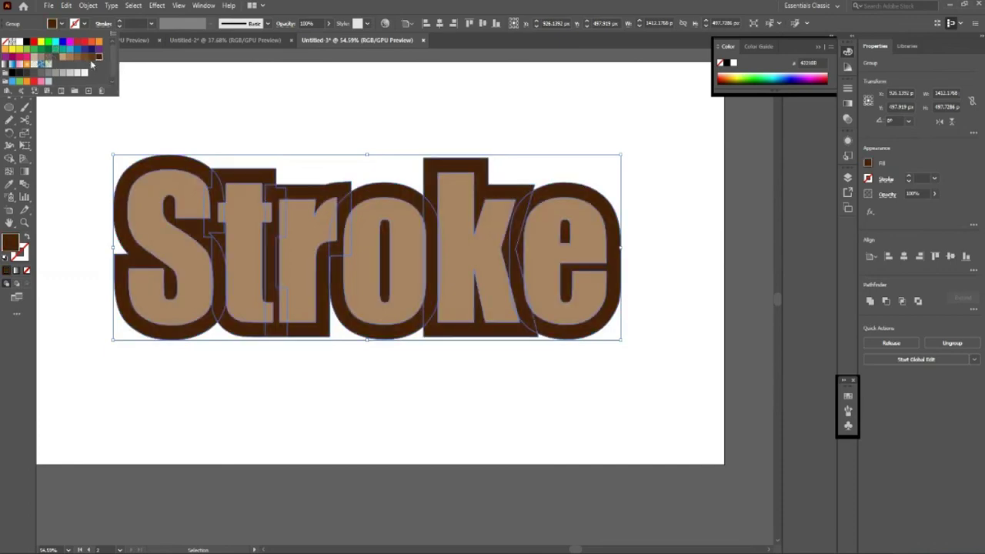
pyautogui.click(91, 60)
# - Make the tan inner letters white by sampling white with the Eyedropper
pyautogui.click(226, 154)
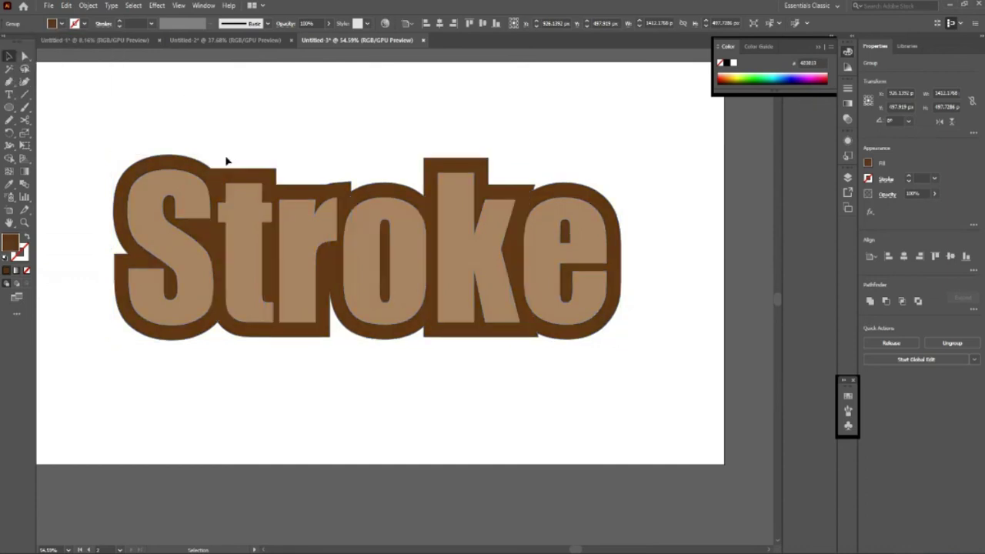
pyautogui.click(198, 268)
pyautogui.press('i')
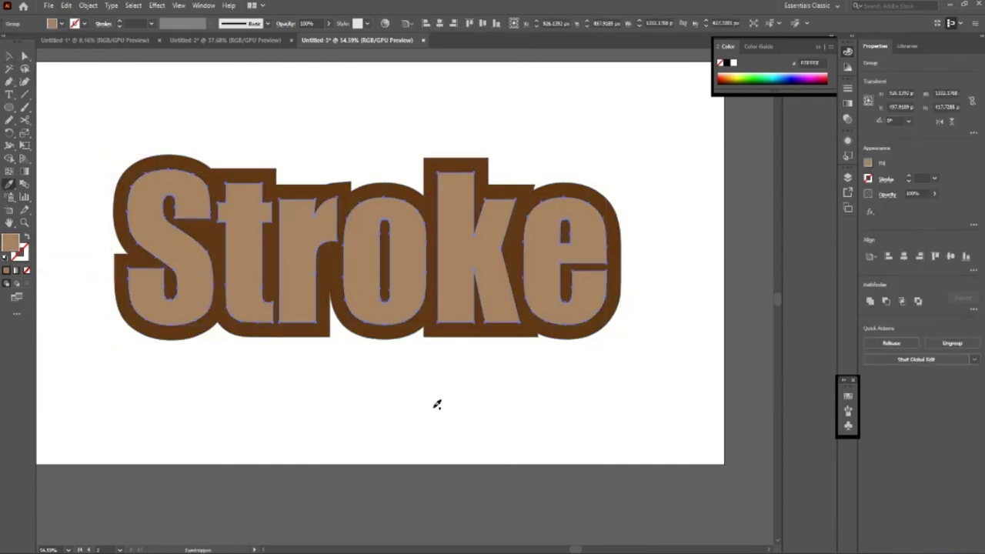
pyautogui.click(438, 404)
pyautogui.click(9, 56)
pyautogui.click(508, 367)
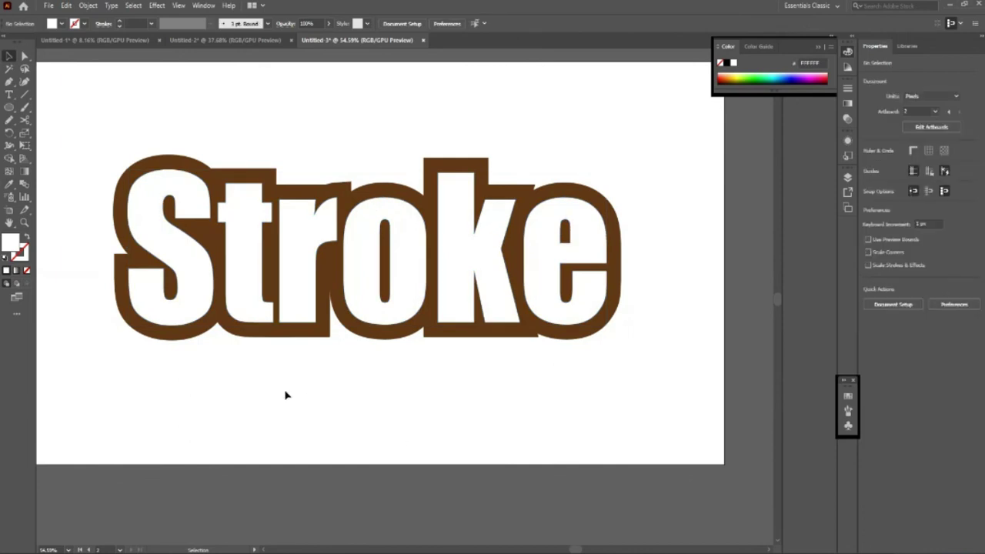
pyautogui.press('z')
pyautogui.keyDown('alt'); pyautogui.click(358, 370); pyautogui.keyUp('alt')
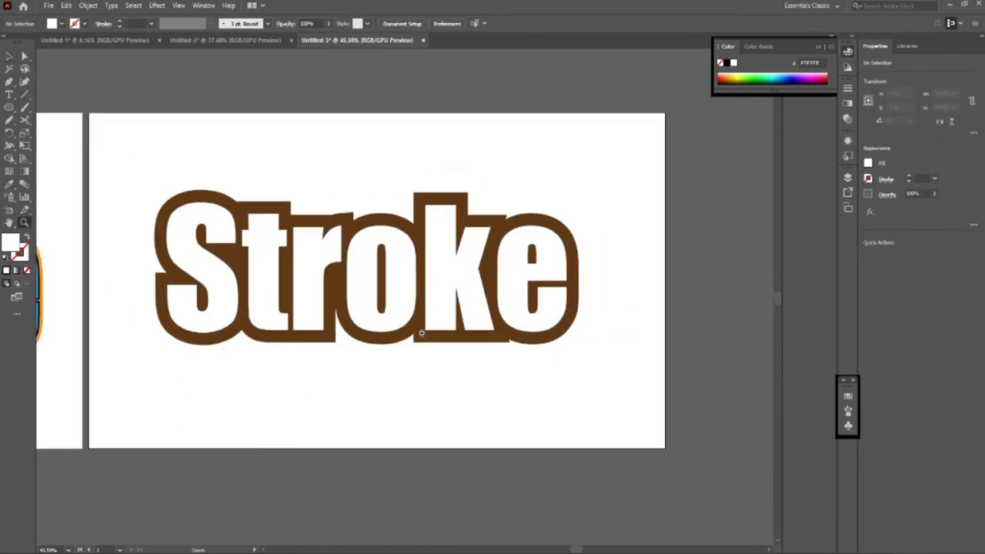
pyautogui.keyDown('alt'); pyautogui.click(421, 332); pyautogui.keyUp('alt')
pyautogui.click(416, 316)
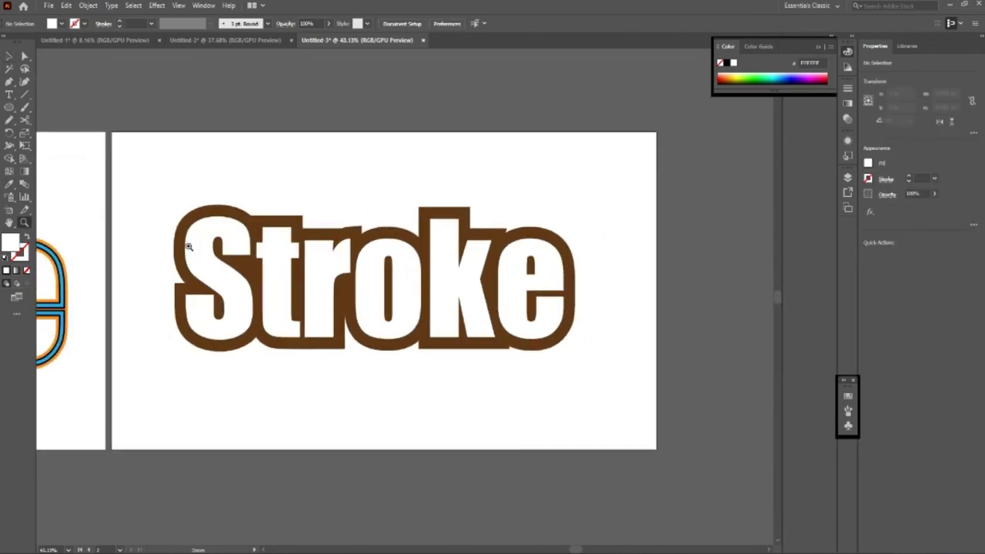
pyautogui.keyDown('alt'); pyautogui.click(562, 358); pyautogui.keyUp('alt')
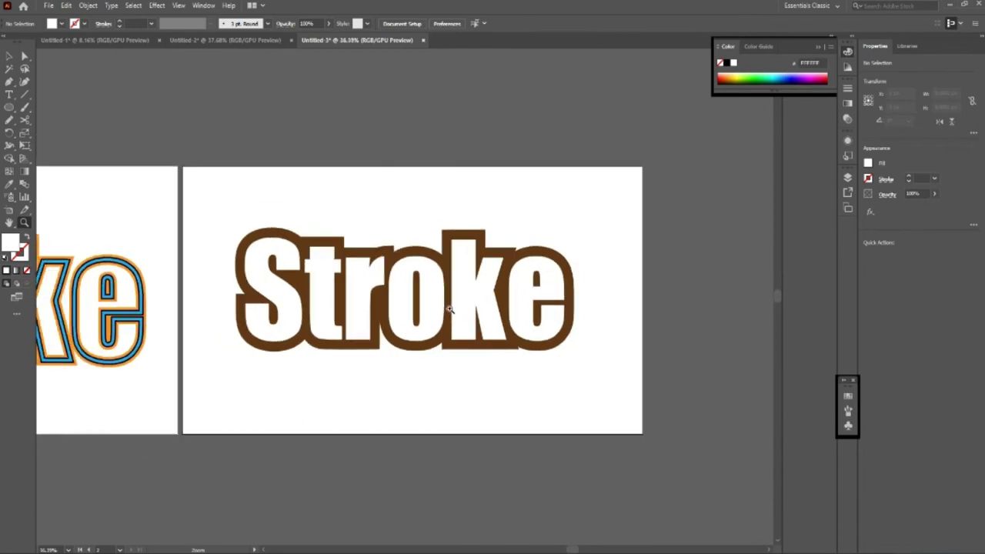
pyautogui.click(528, 300)
pyautogui.keyDown('alt'); pyautogui.click(633, 255); pyautogui.keyUp('alt')
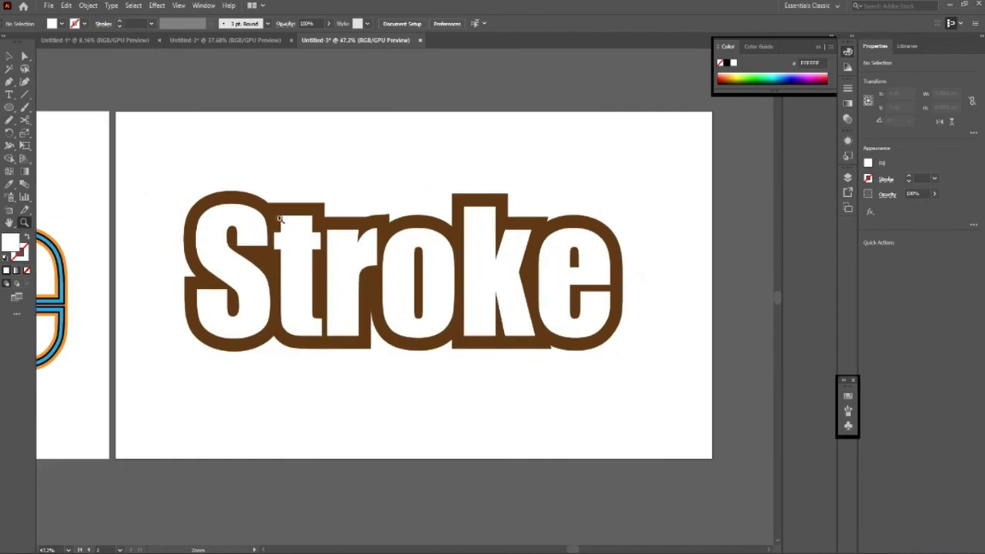
pyautogui.keyDown('alt'); pyautogui.click(556, 273); pyautogui.keyUp('alt')
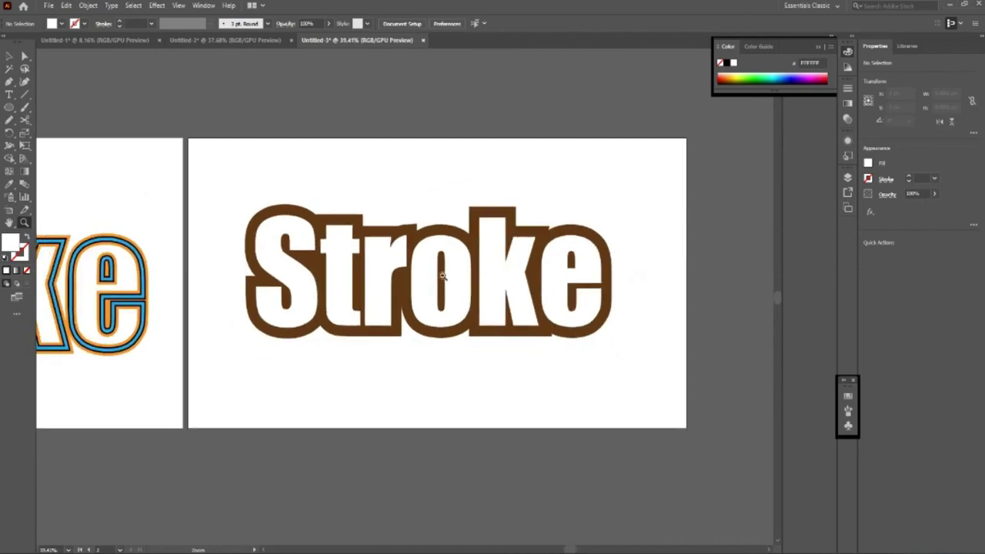
pyautogui.keyDown('alt'); pyautogui.click(558, 247); pyautogui.keyUp('alt')
pyautogui.keyDown('alt'); pyautogui.click(523, 267); pyautogui.keyUp('alt')
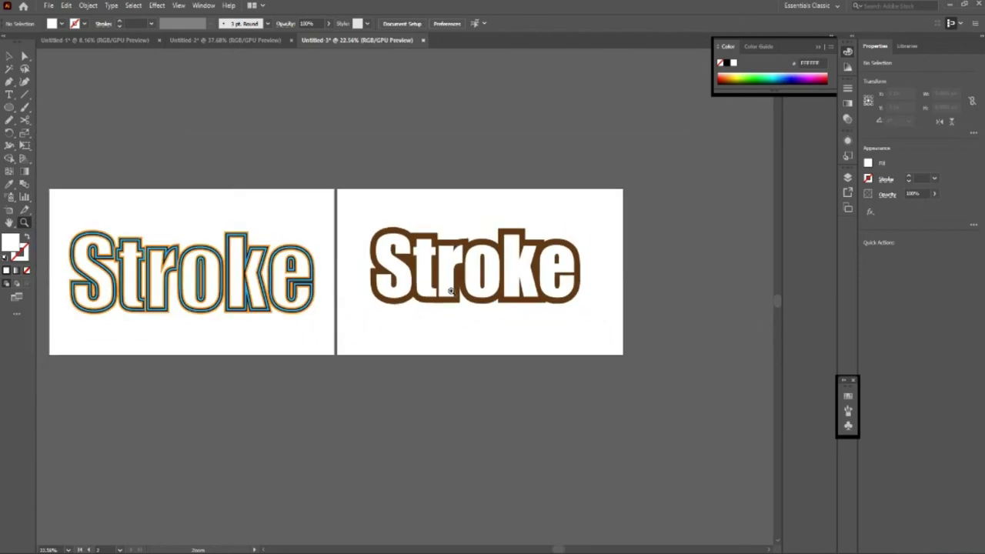
pyautogui.click(103, 274)
pyautogui.keyDown('alt'); pyautogui.click(312, 252); pyautogui.keyUp('alt')
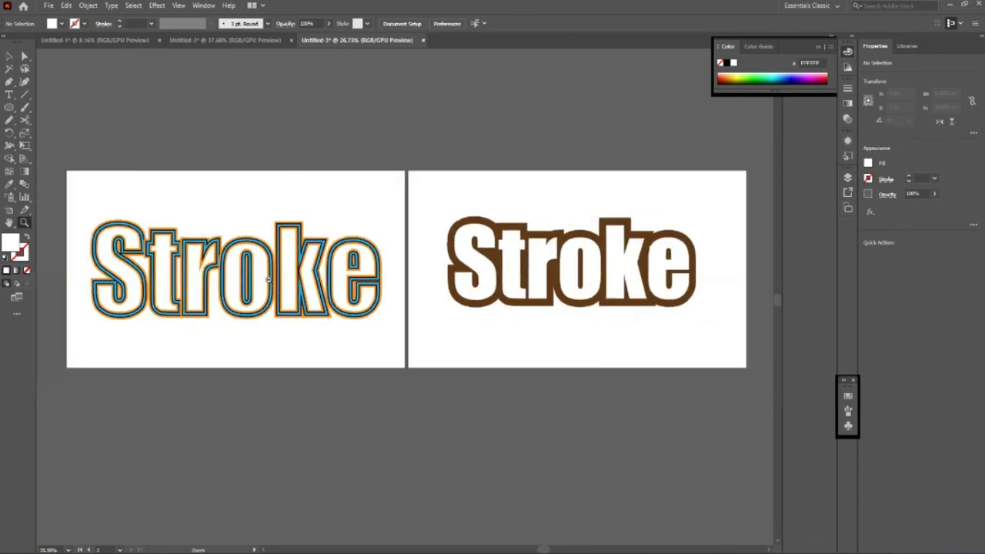
pyautogui.click(81, 273)
pyautogui.keyDown('alt'); pyautogui.click(143, 260); pyautogui.keyUp('alt')
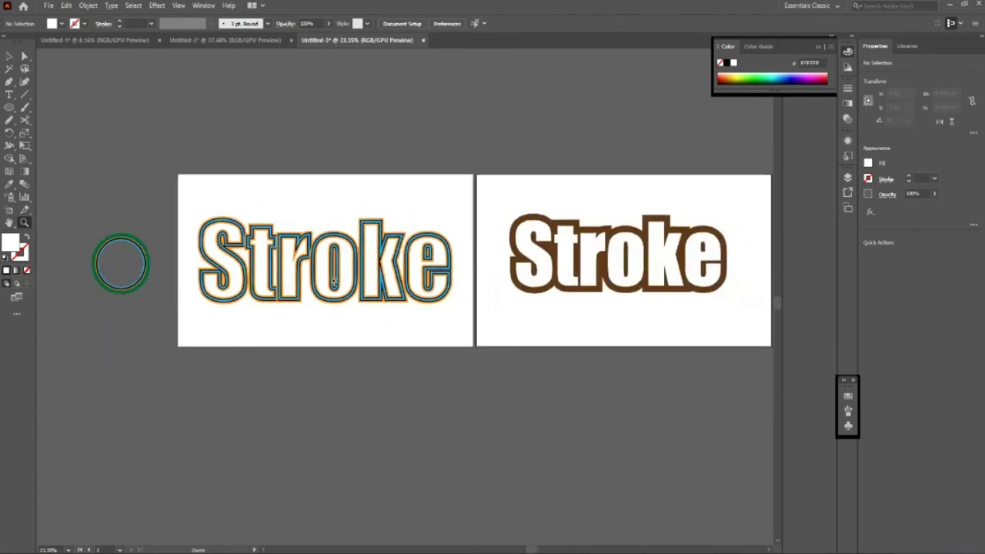
pyautogui.moveTo(486, 261); pyautogui.dragTo(501, 297)
pyautogui.moveTo(461, 246)
pyautogui.mouseDown()
pyautogui.moveTo(364, 240)
pyautogui.moveTo(467, 213)
pyautogui.moveTo(287, 233)
pyautogui.moveTo(336, 215)
pyautogui.mouseUp()
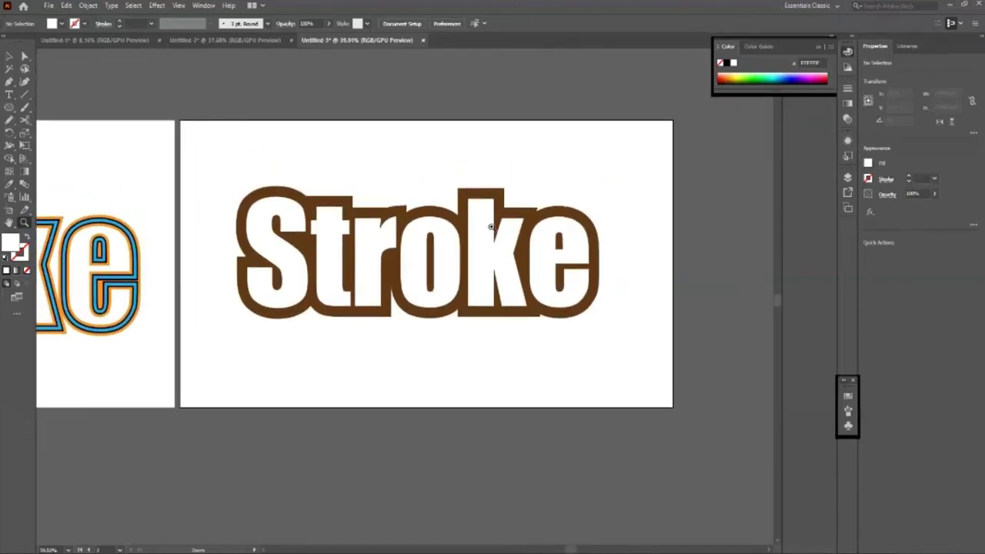
pyautogui.moveTo(335, 215); pyautogui.dragTo(423, 208)
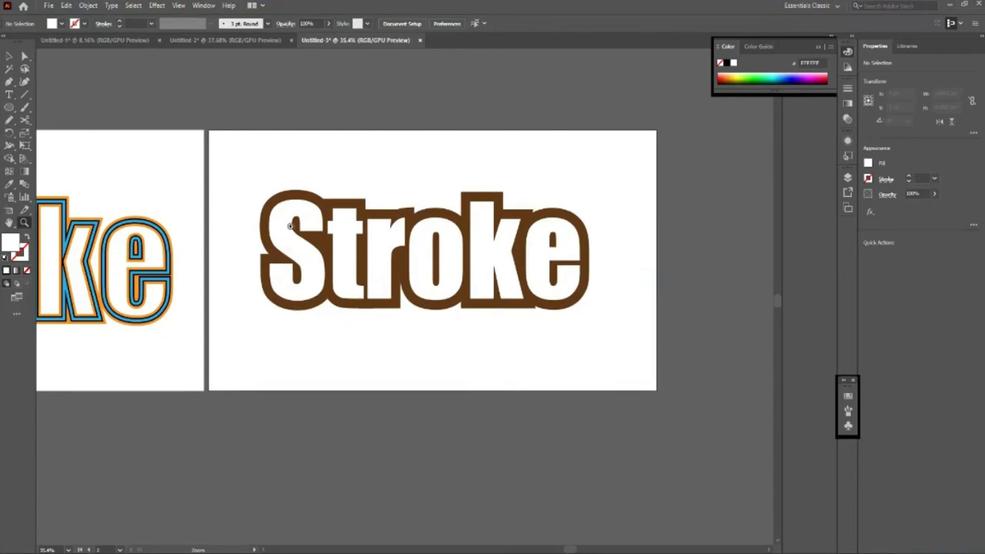
pyautogui.click(12, 54)
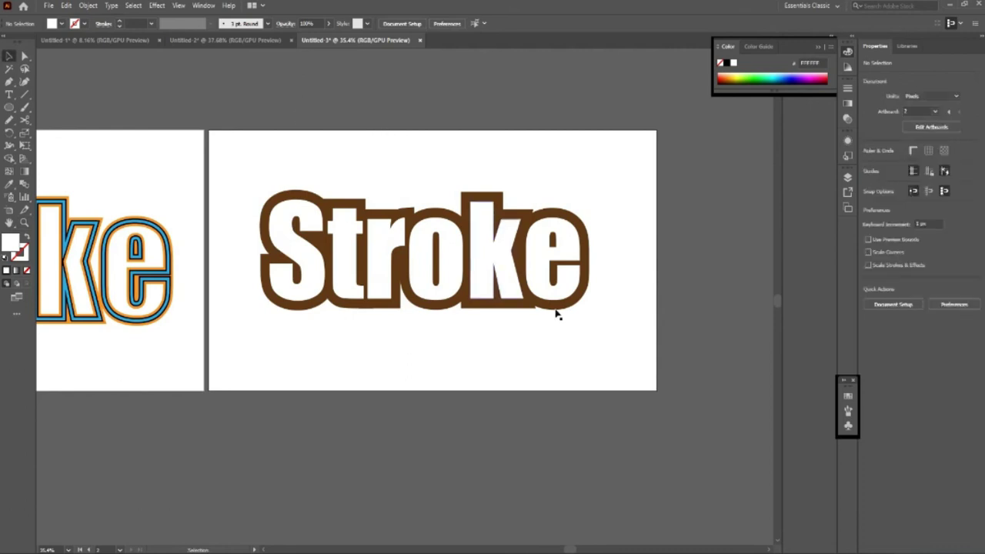